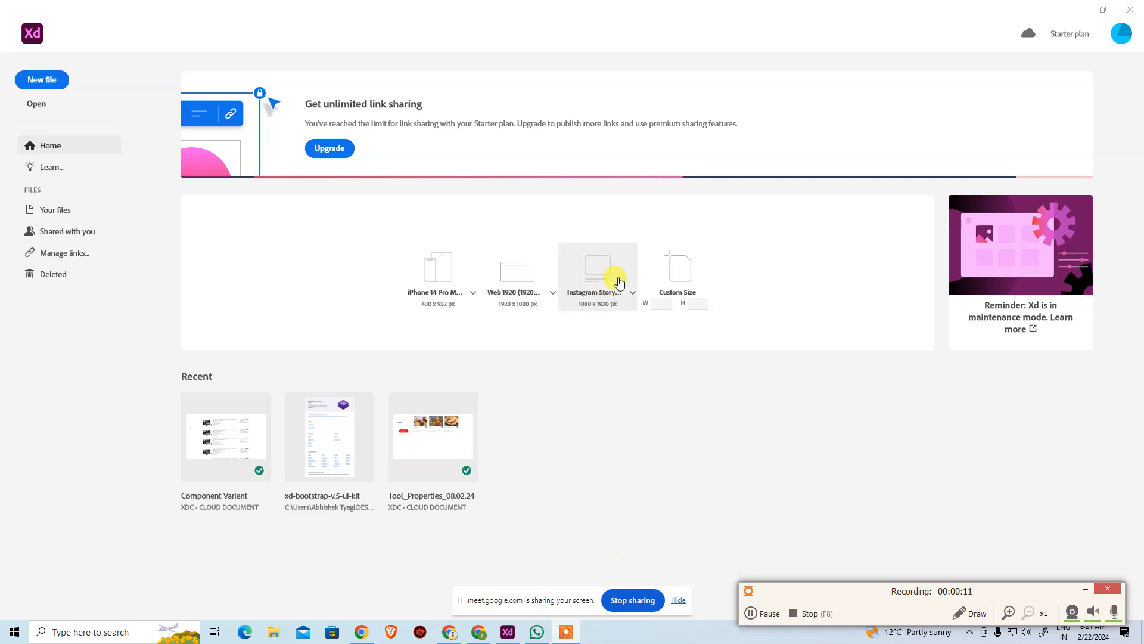
# Switch to the TTS.xlsx spreadsheet in the browser and open its 8-9-TTS-XD sheet
pyautogui.click(480, 630)
pyautogui.click(381, 12)
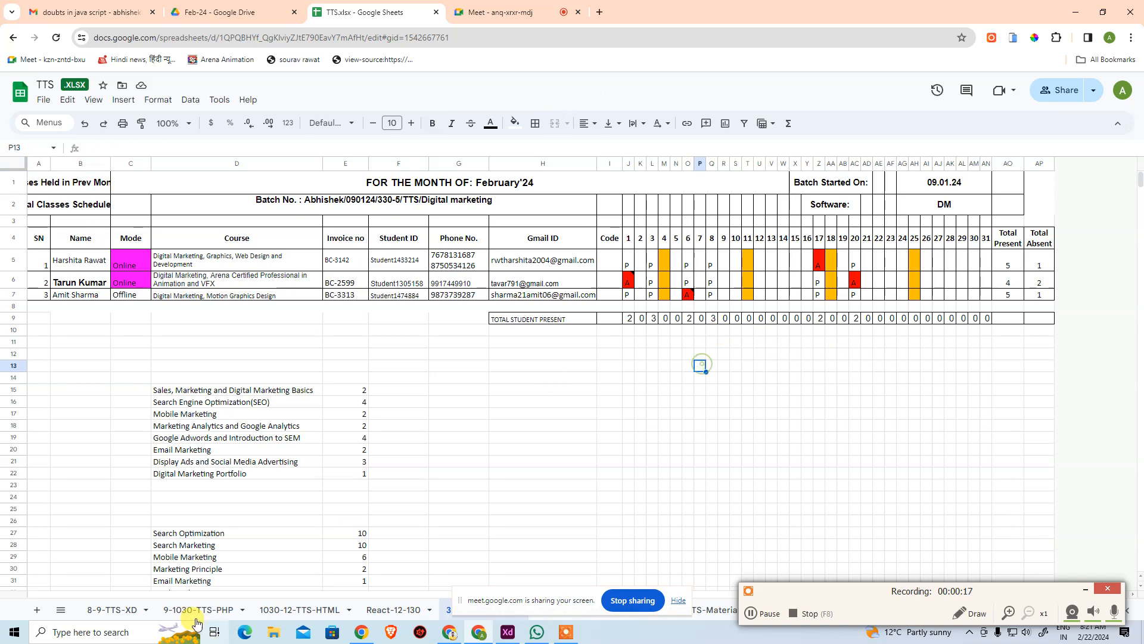
pyautogui.click(120, 609)
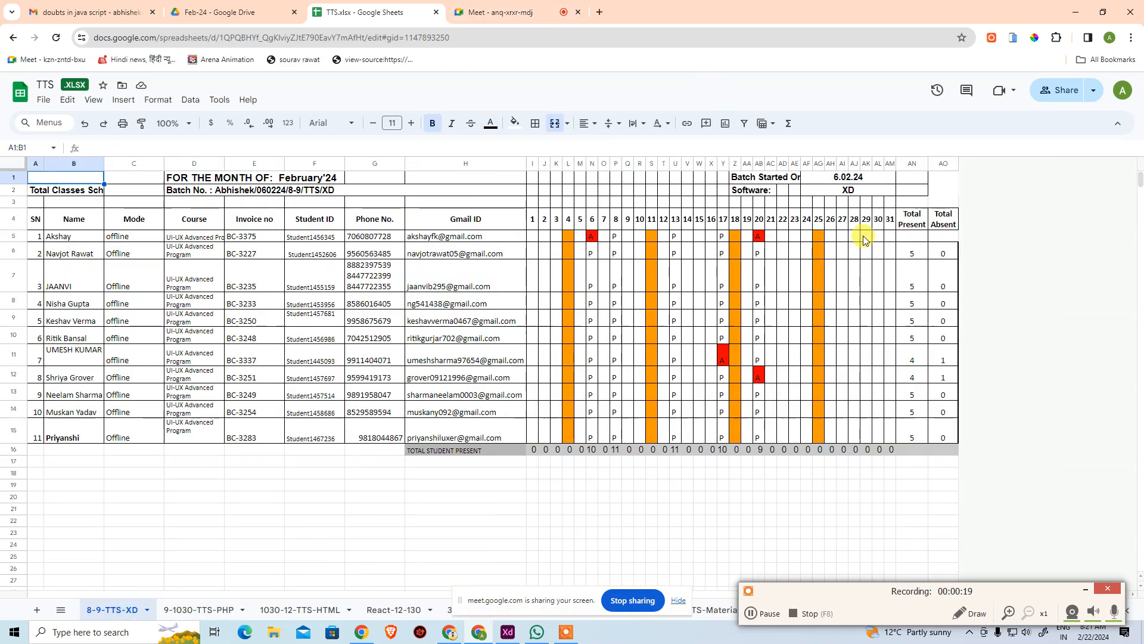
# In the day 22 attendance column, mark student 1 absent (A) and students 2 to 6 present (P)
pyautogui.click(794, 235)
pyautogui.press('Left')
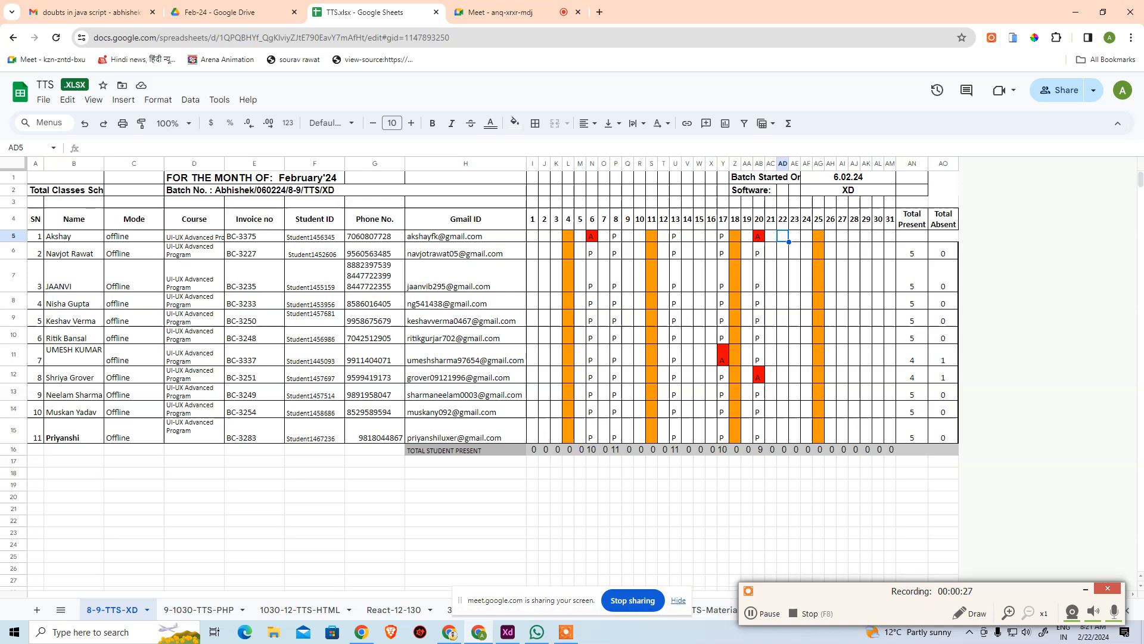
pyautogui.write('A')
pyautogui.press('Return')
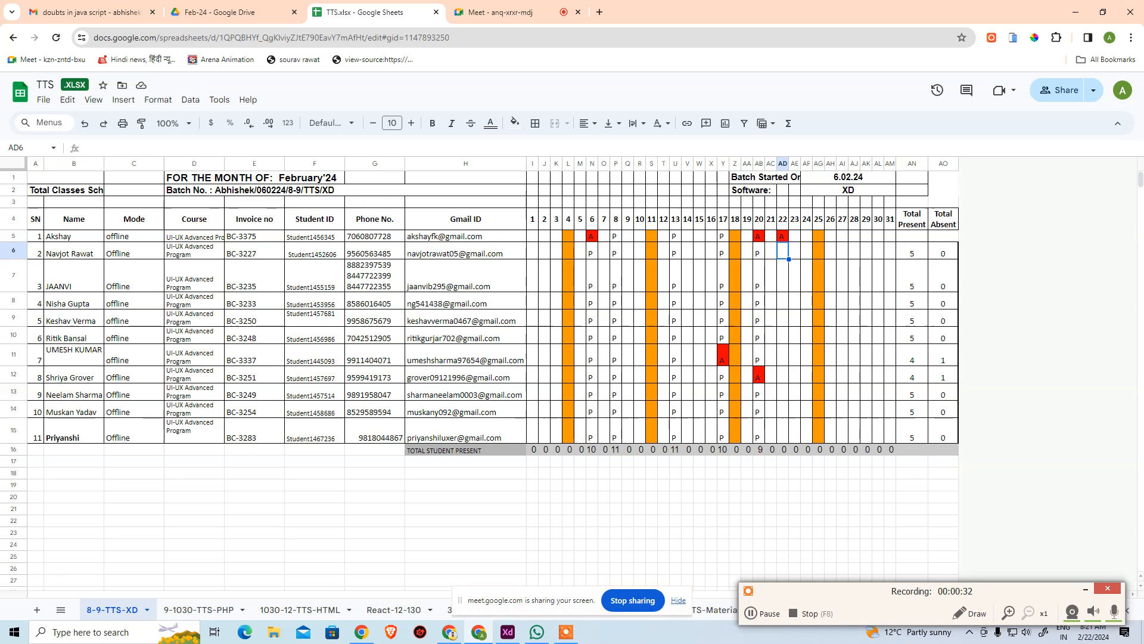
pyautogui.write('P')
pyautogui.press('Return')
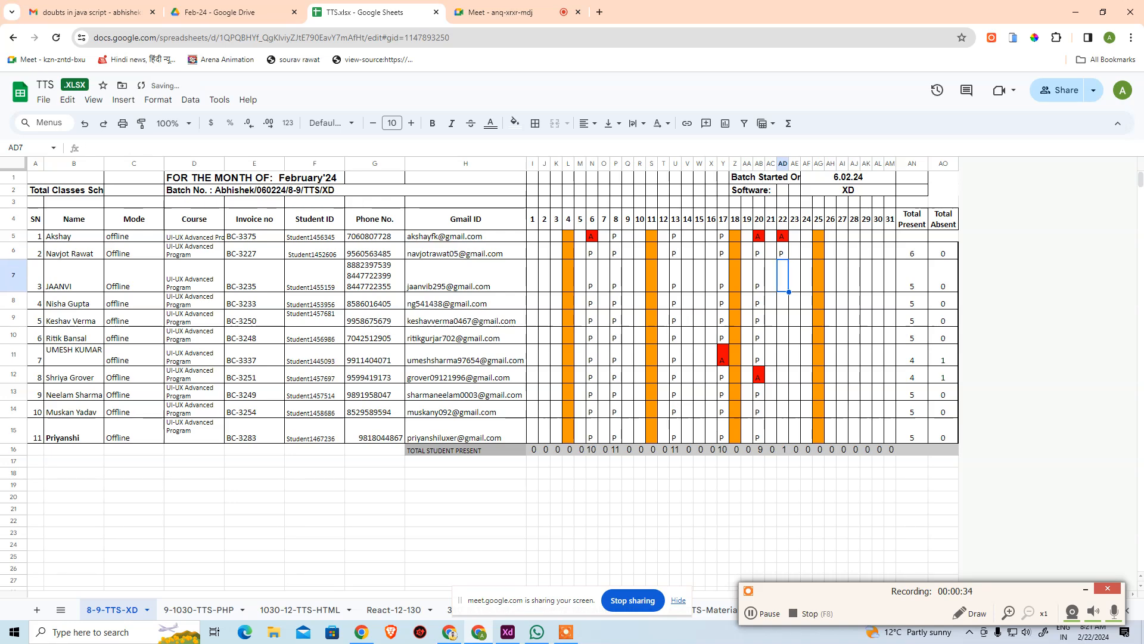
pyautogui.write('P')
pyautogui.press('Return')
pyautogui.write('P')
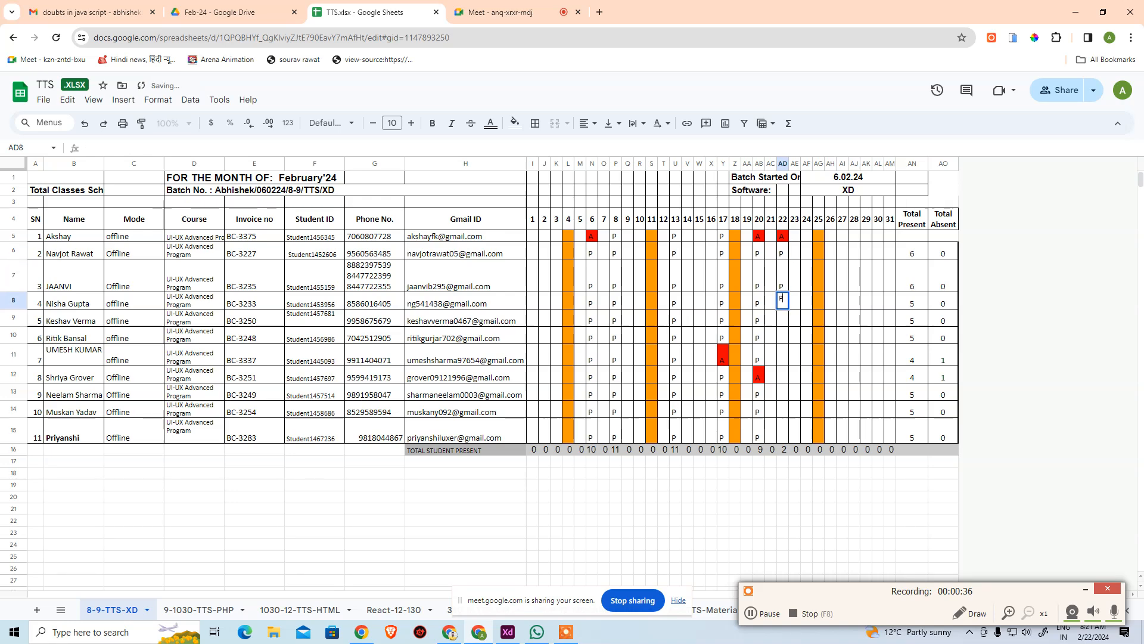
pyautogui.press('Return')
pyautogui.write('P')
pyautogui.press('Return')
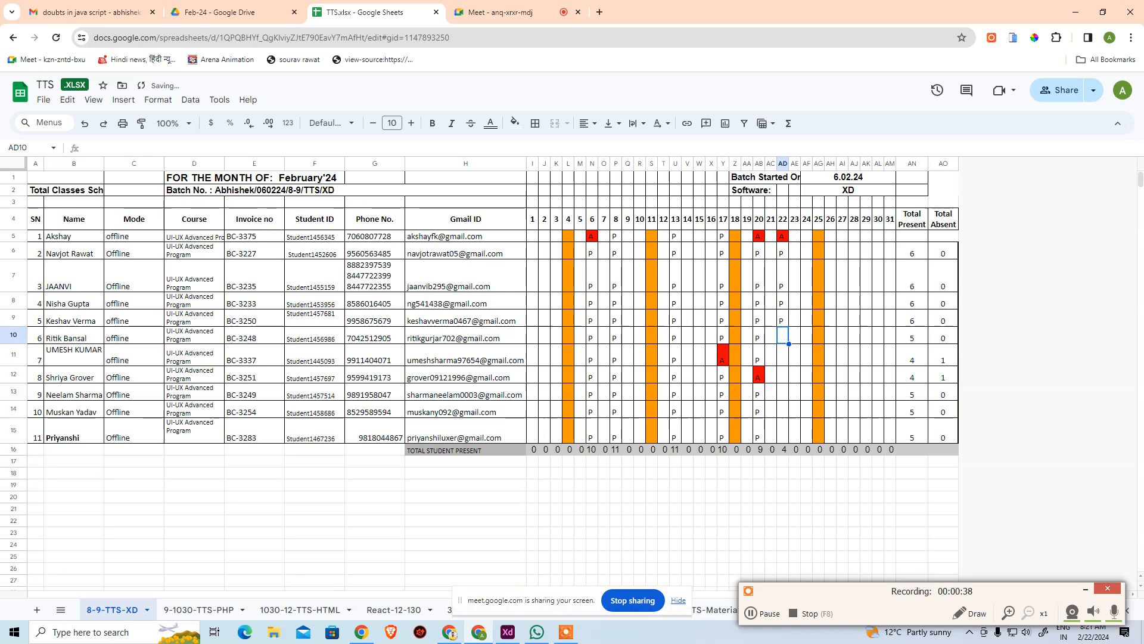
pyautogui.write('P')
pyautogui.press('Return')
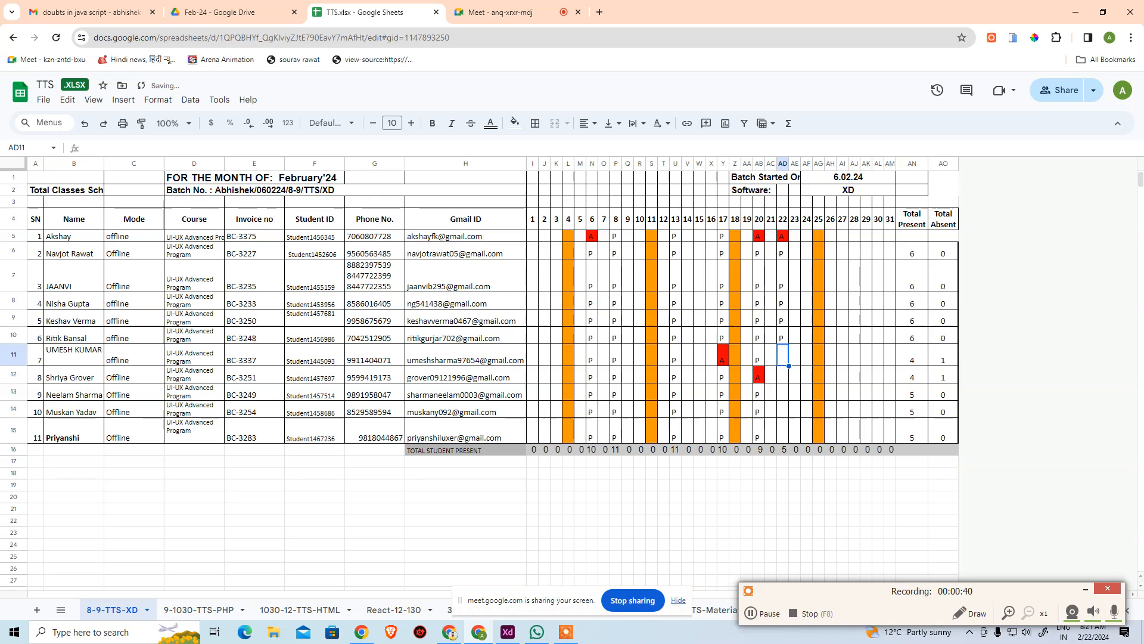
# For day 22, mark students 7 and 11 absent (A) and students 8 to 10 present (P)
pyautogui.write('A')
pyautogui.press('Return')
pyautogui.write('P')
pyautogui.press('Return')
pyautogui.write('P')
pyautogui.press('Return')
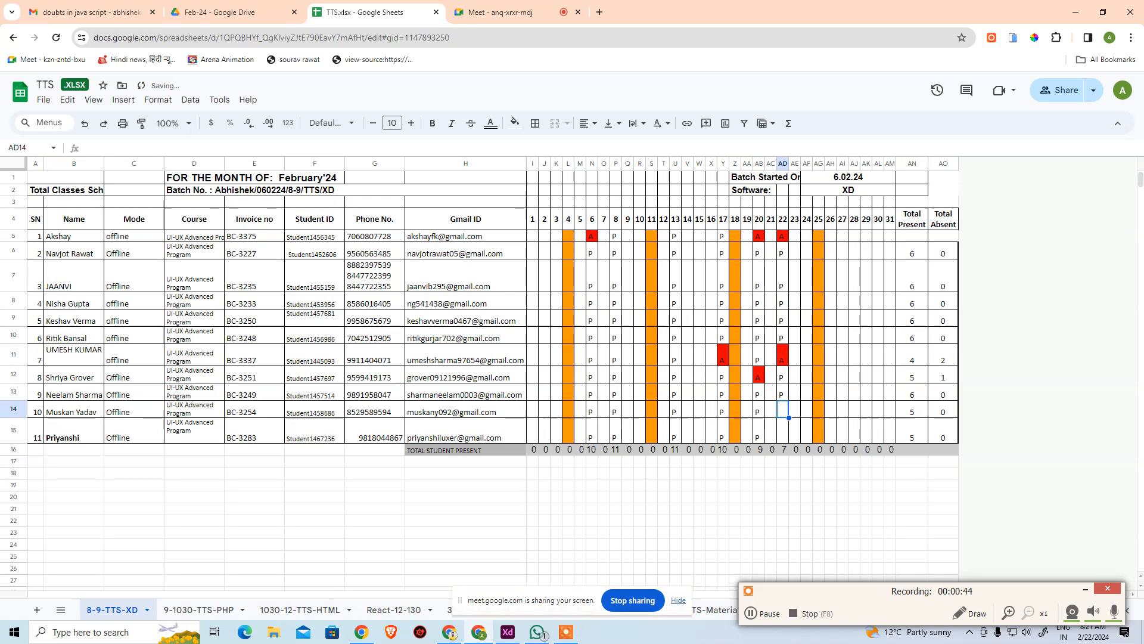
pyautogui.write('P')
pyautogui.press('Return')
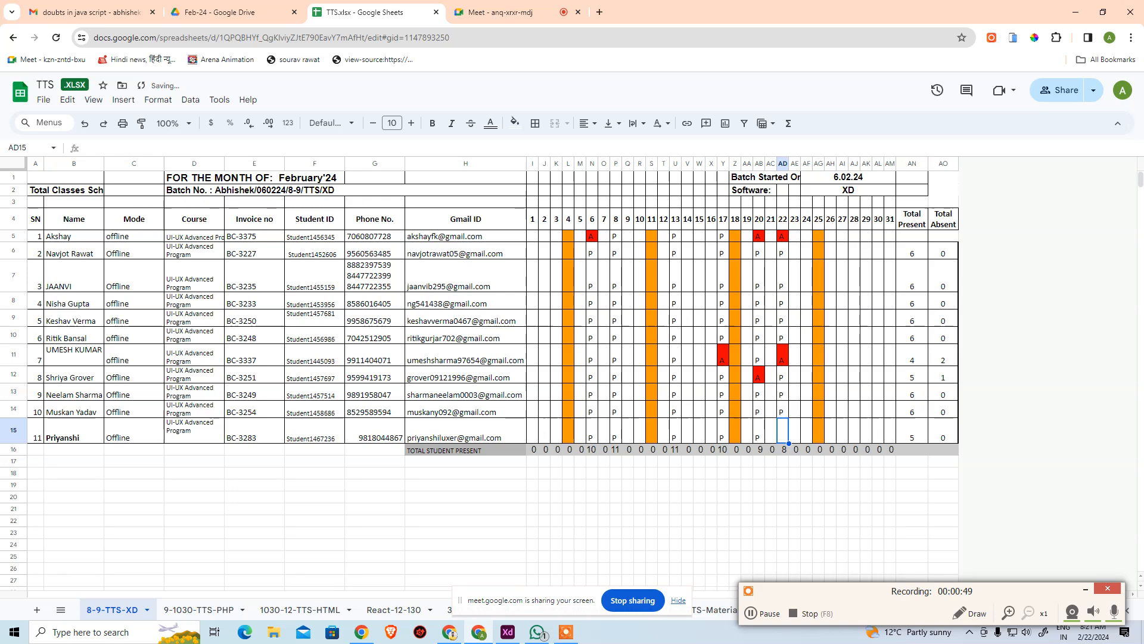
pyautogui.write('A')
pyautogui.press('Up')
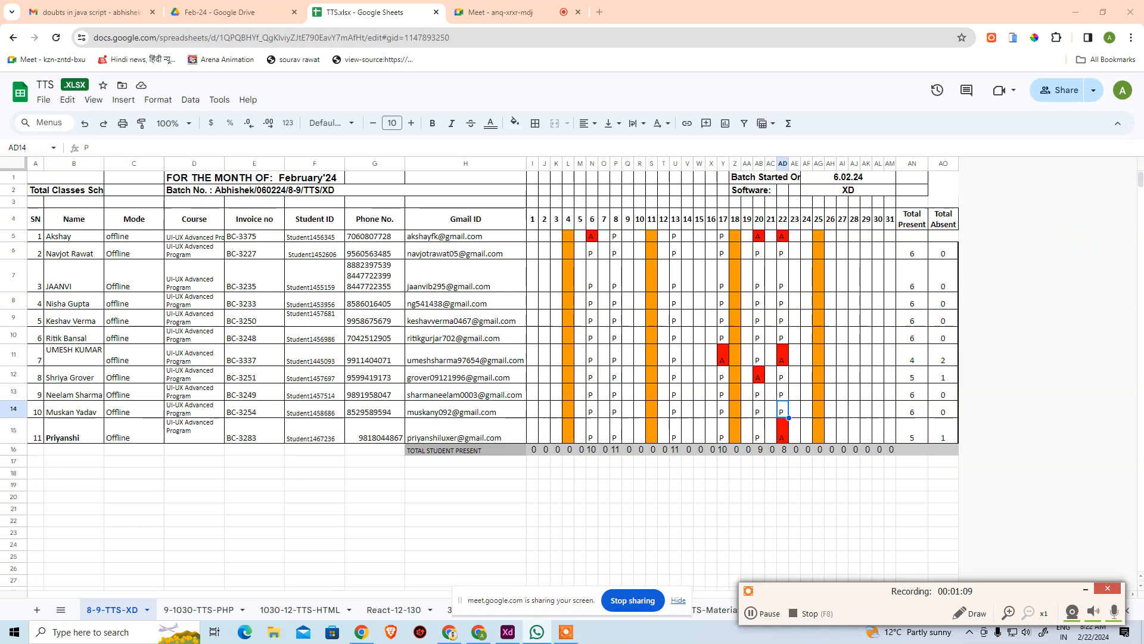
pyautogui.click(1085, 589)
pyautogui.hotkey('ctrl', 'z')
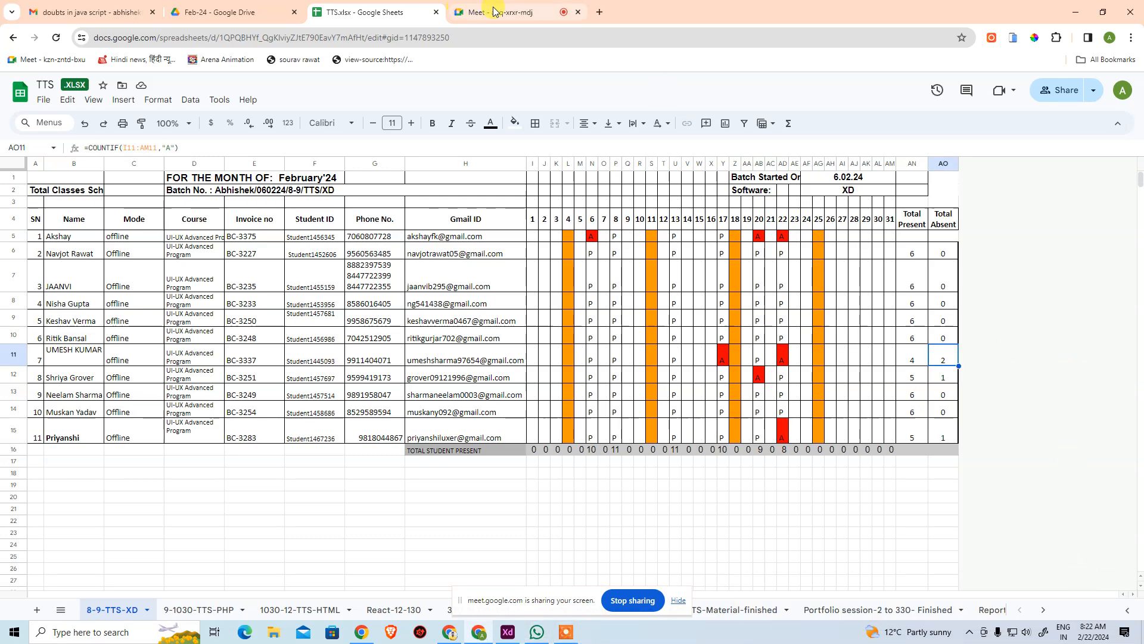
pyautogui.click(565, 12)
pyautogui.click(375, 13)
pyautogui.click(708, 492)
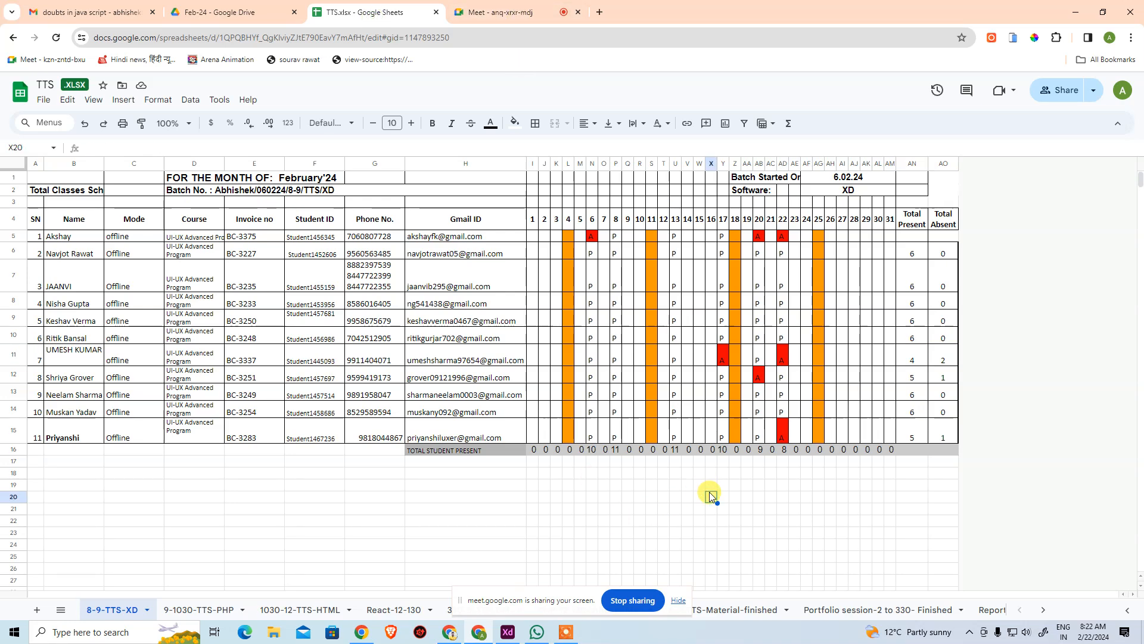
pyautogui.click(630, 510)
pyautogui.click(841, 319)
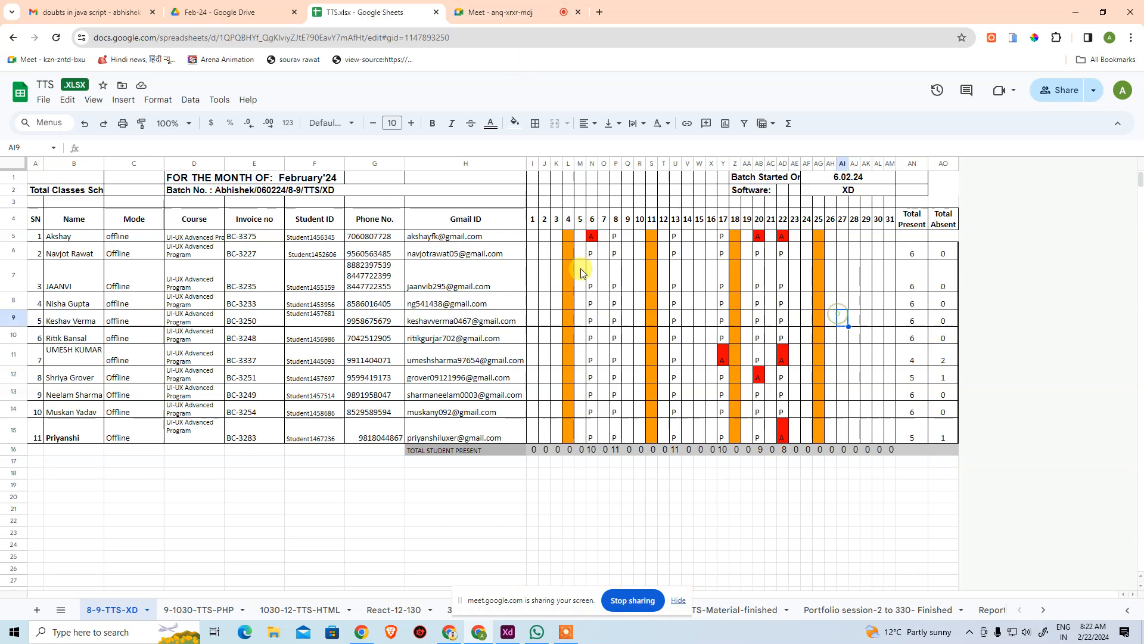
# Switch to Adobe XD, open the recent Component Varient document and examine its product listing and ADD TO CART artboards
pyautogui.press('super')
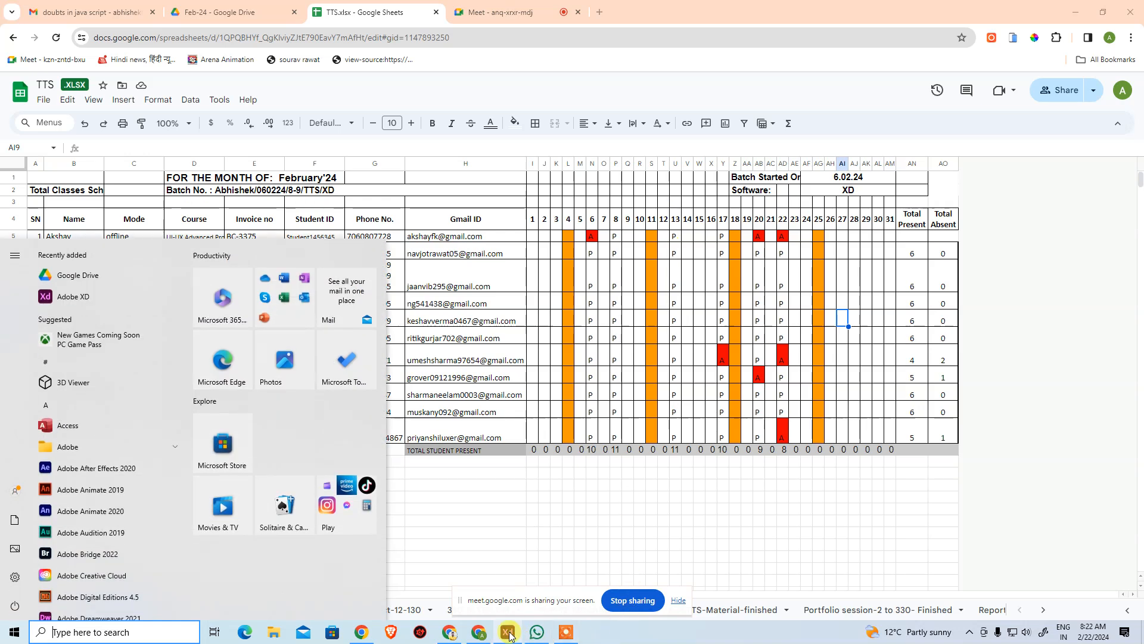
pyautogui.click(509, 632)
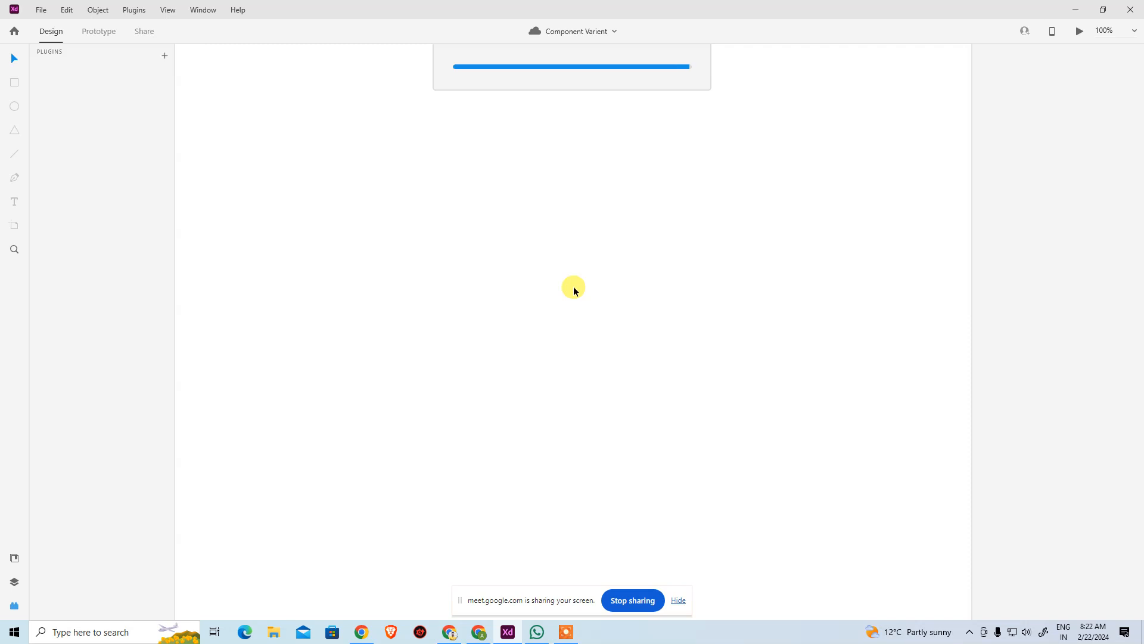
pyautogui.hotkey('ctrl', 'space')
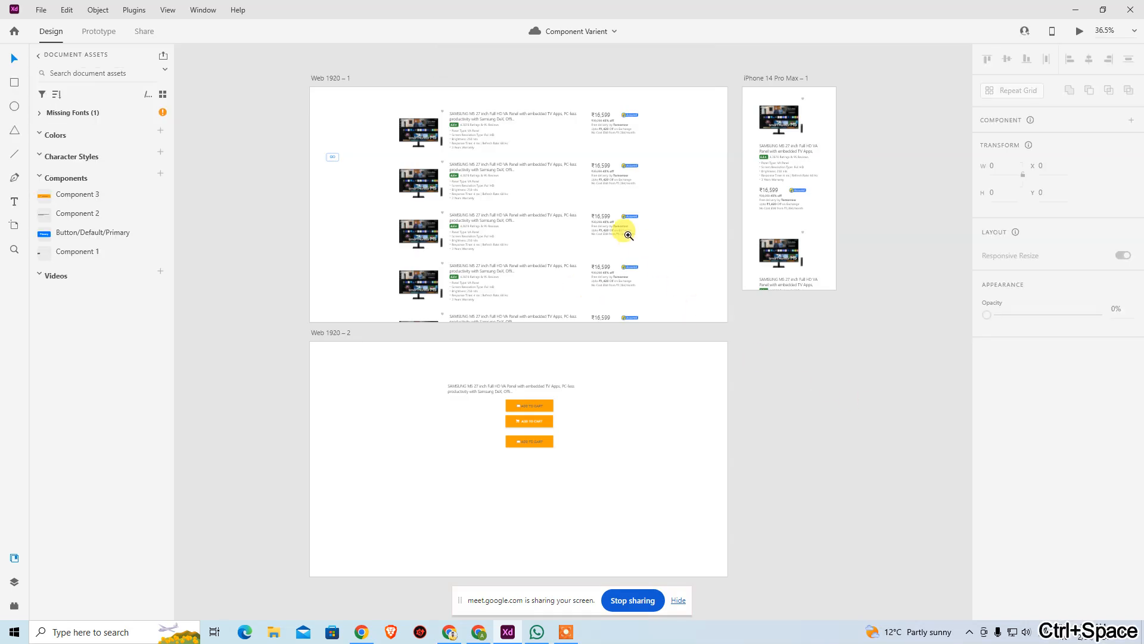
pyautogui.click(626, 231)
pyautogui.click(629, 235)
pyautogui.moveTo(475, 498); pyautogui.dragTo(865, 363)
pyautogui.scroll(-10, 703, 276)
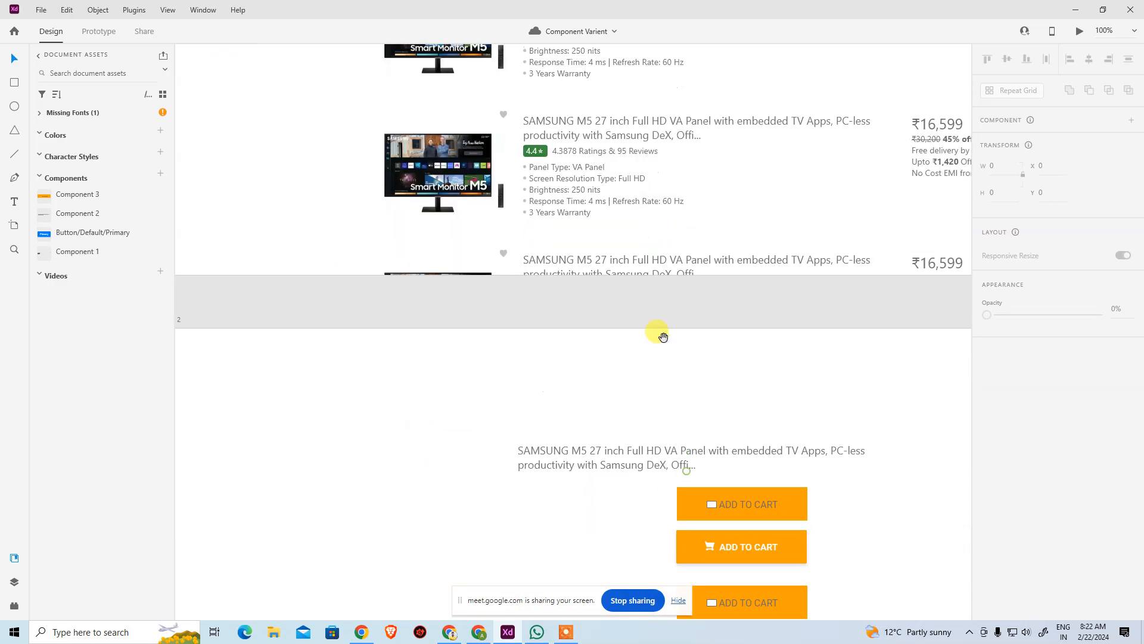
pyautogui.scroll(10, 627, 462)
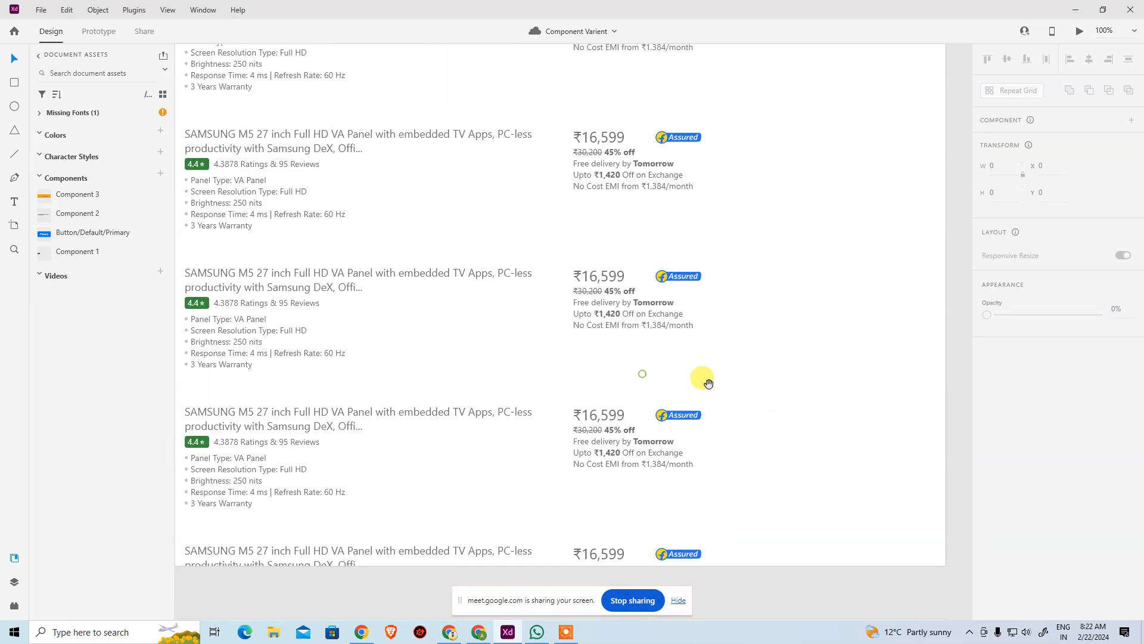
pyautogui.hscroll(6, 337, 456)
pyautogui.hscroll(-8, 336, 456)
pyautogui.scroll(3, 473, 490)
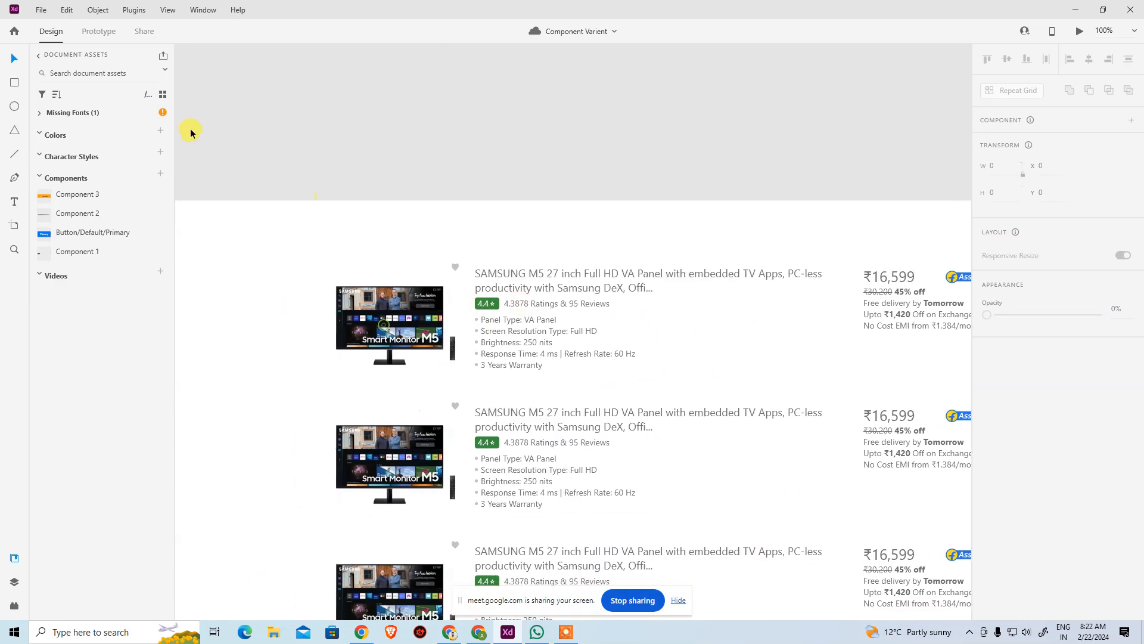
# Close the Component Varient document and open the recent file xd-bootstrap-v.5-ui-kit
pyautogui.click(14, 30)
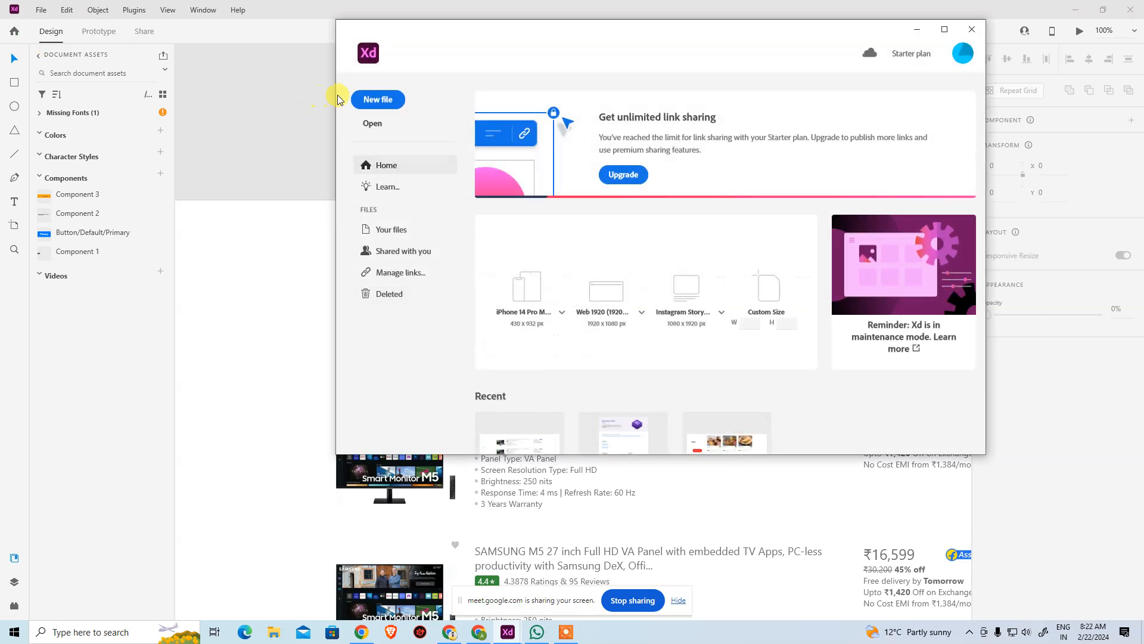
pyautogui.click(311, 149)
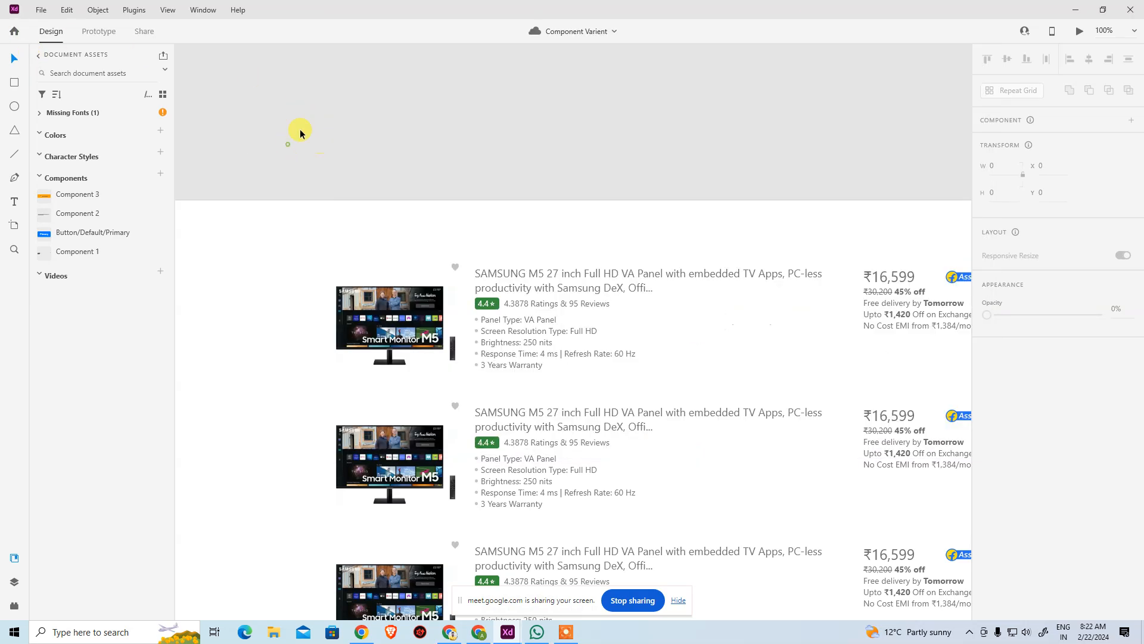
pyautogui.click(1132, 12)
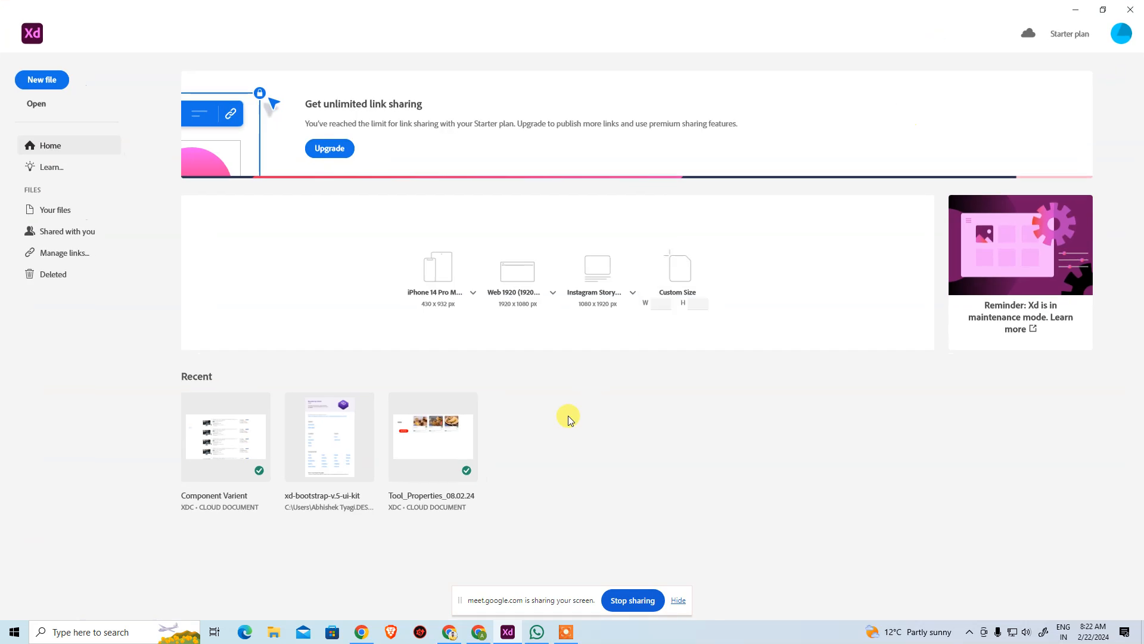
pyautogui.click(348, 460)
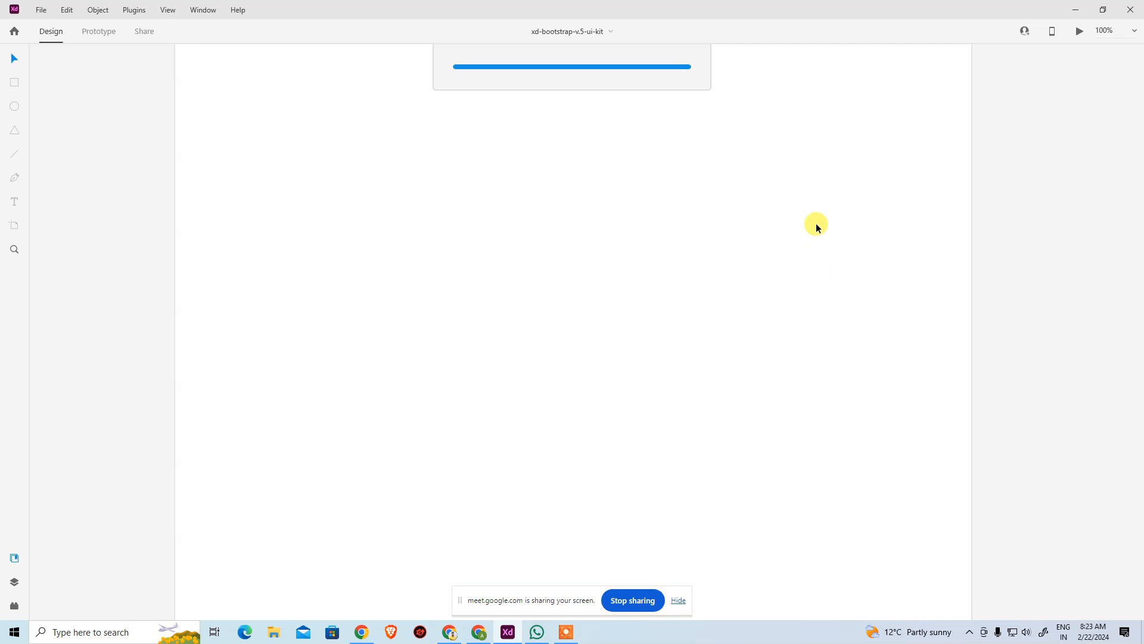
# Look through the Forms and Components artboards of the Bootstrap UI kit, from alerts and buttons to cards and dropdowns
pyautogui.hotkey('ctrl', 'space')
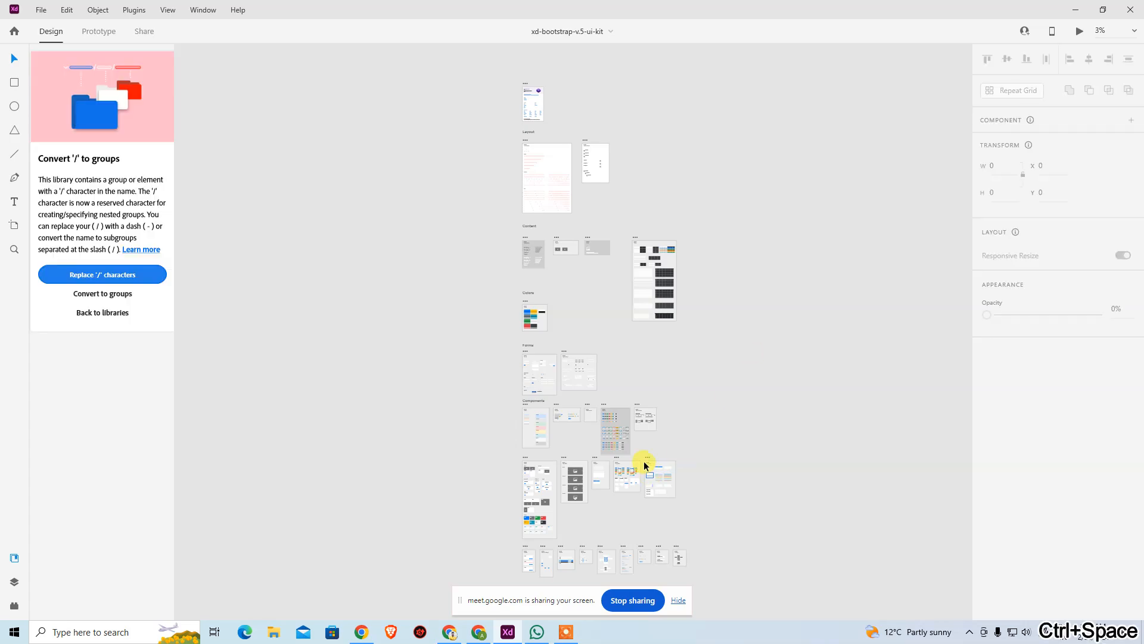
pyautogui.click(616, 452)
pyautogui.click(616, 451)
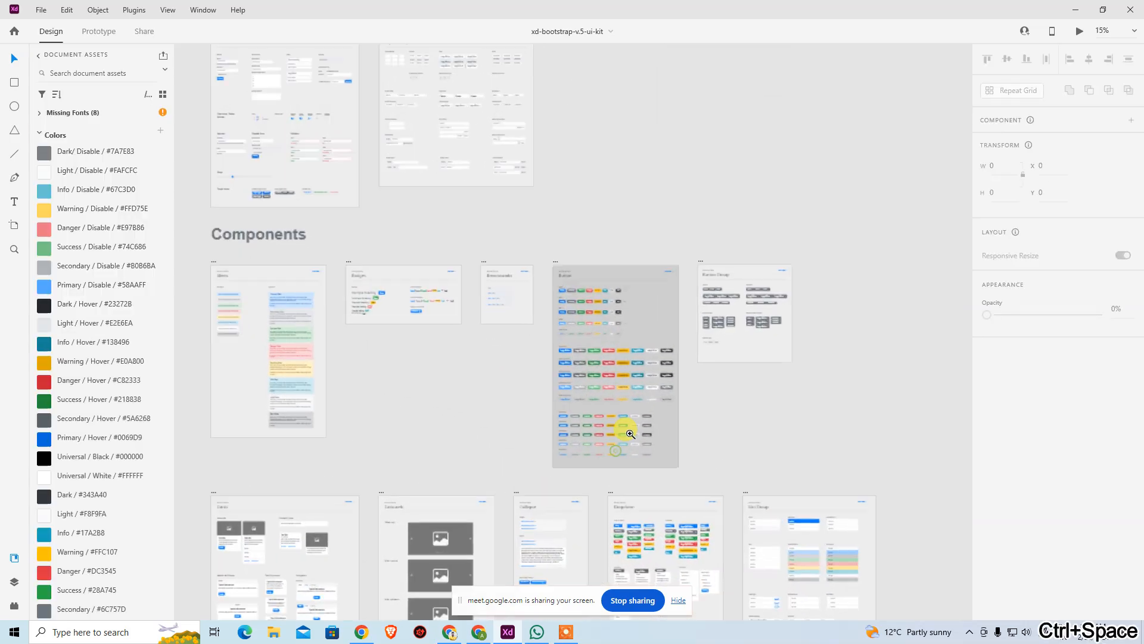
pyautogui.scroll(-2, 608, 352)
pyautogui.click(602, 250)
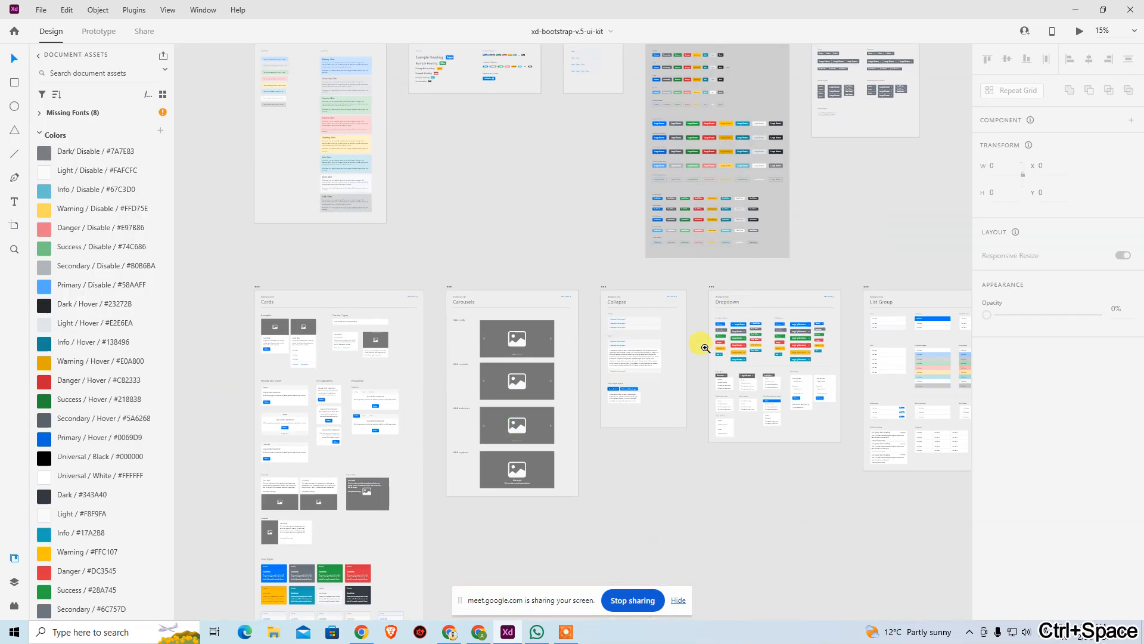
pyautogui.scroll(-4, 608, 451)
pyautogui.scroll(9, 652, 503)
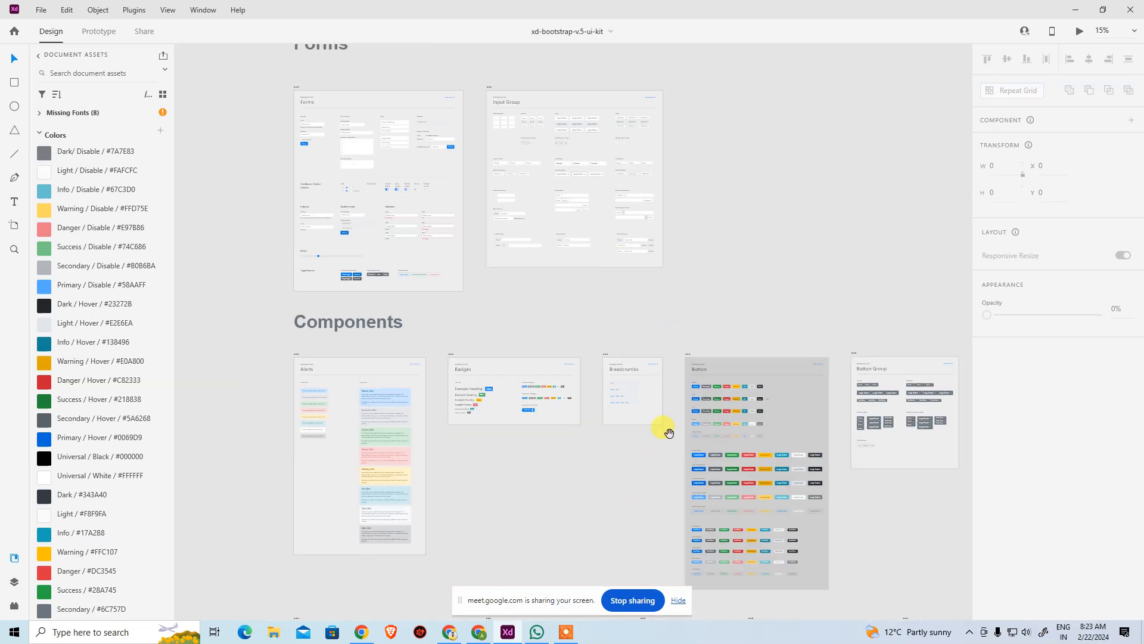
pyautogui.scroll(-5, 672, 414)
pyautogui.hscroll(5, 697, 340)
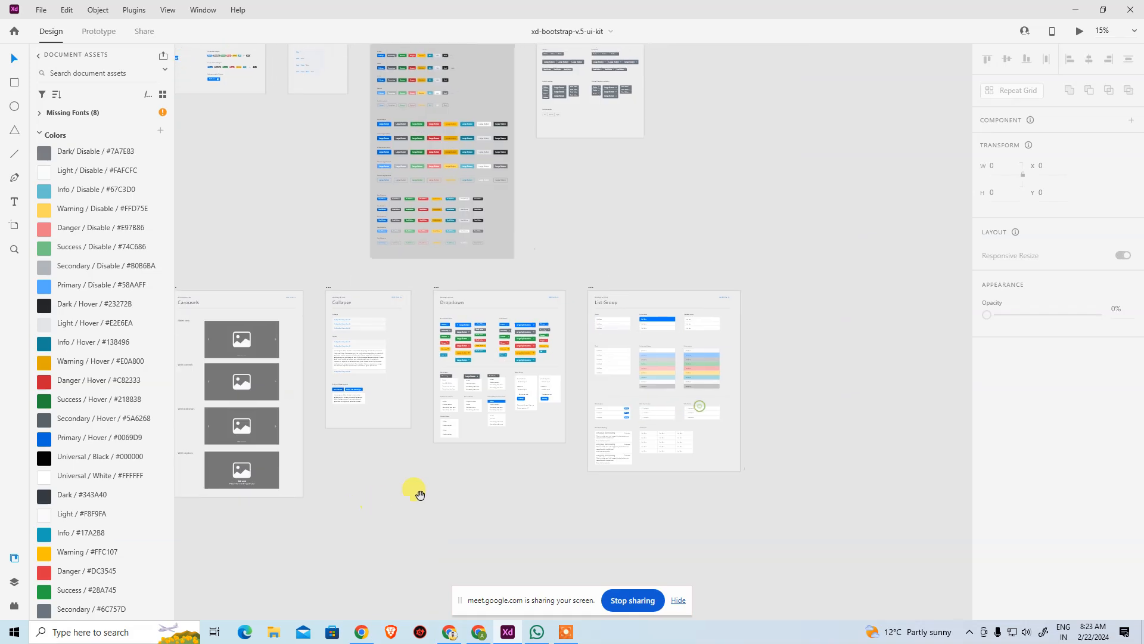
pyautogui.scroll(-6, 420, 495)
pyautogui.hscroll(5, 521, 350)
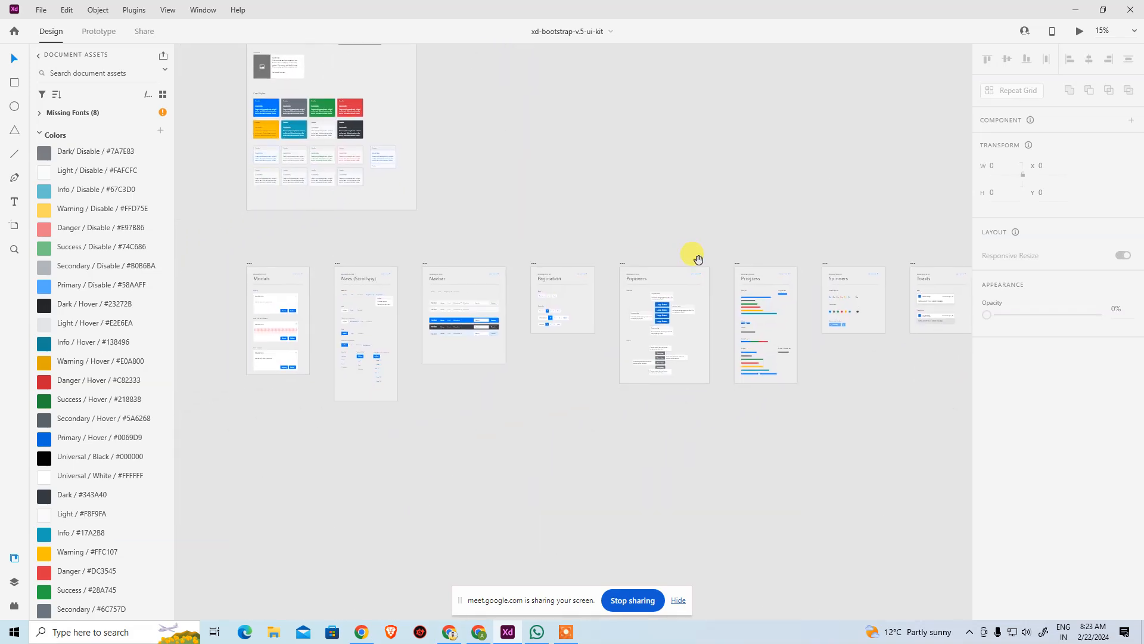
# Examine the navbar variants on the Navbar artboard up close
pyautogui.hotkey('ctrl', 'space')
pyautogui.moveTo(356, 258); pyautogui.dragTo(663, 429)
pyautogui.moveTo(457, 269); pyautogui.dragTo(603, 358)
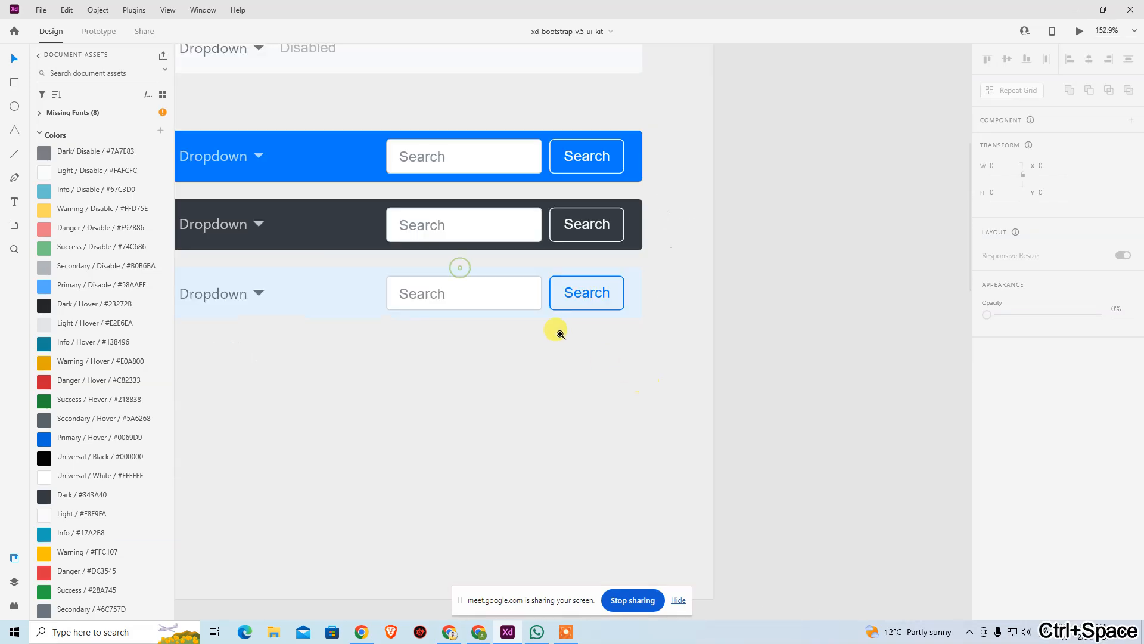
pyautogui.hscroll(-3, 603, 358)
pyautogui.scroll(1, 602, 357)
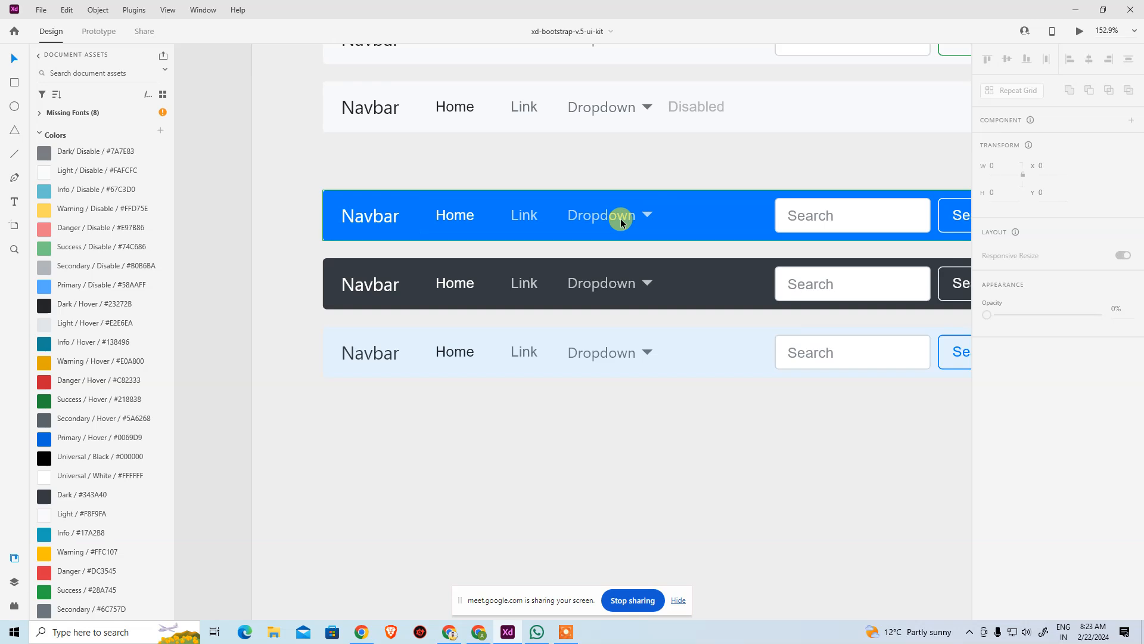
pyautogui.hotkey('ctrl', '-')
pyautogui.hotkey('ctrl', '-')
pyautogui.hotkey('ctrl', '-')
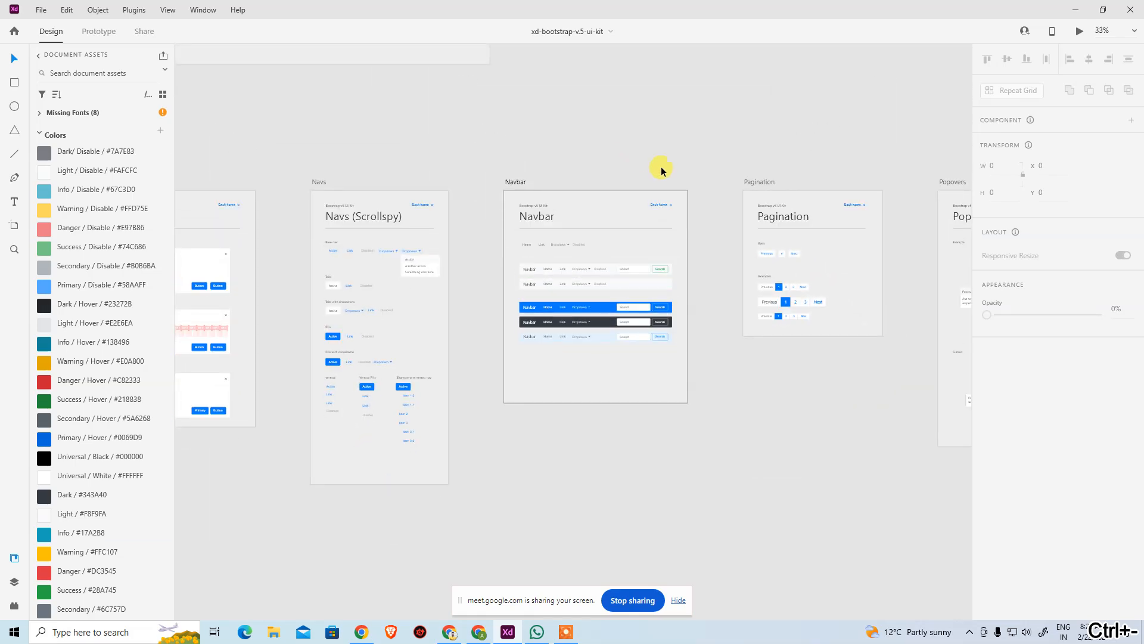
# Switch back to the attendance spreadsheet and change student 11's day 22 entry to present (P)
pyautogui.hotkey('alt', 'Tab')
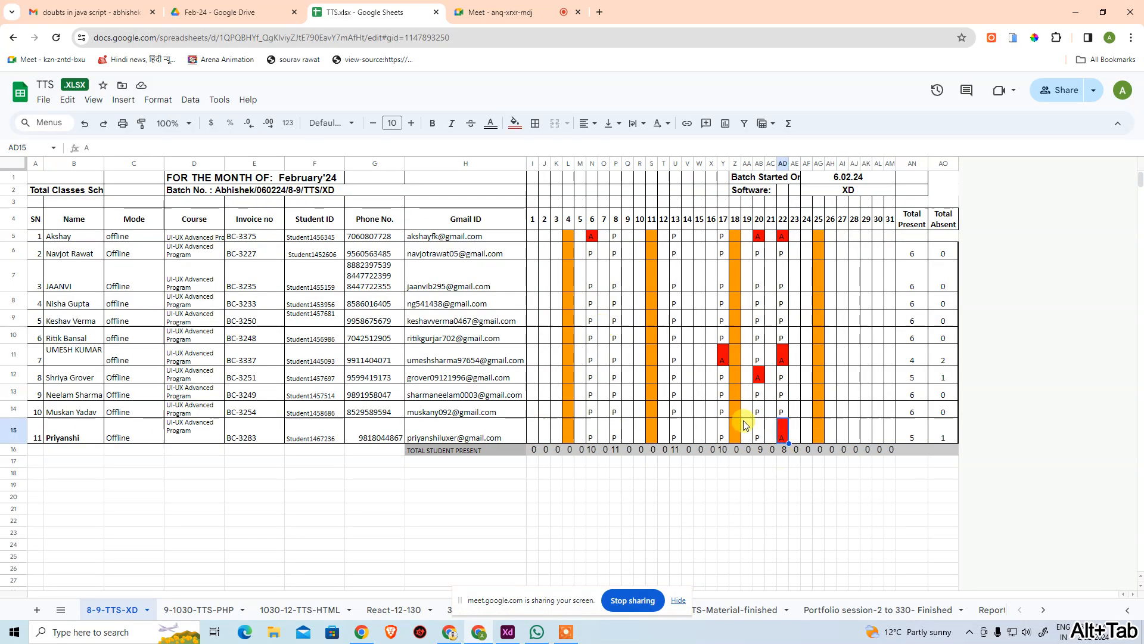
pyautogui.press('Delete')
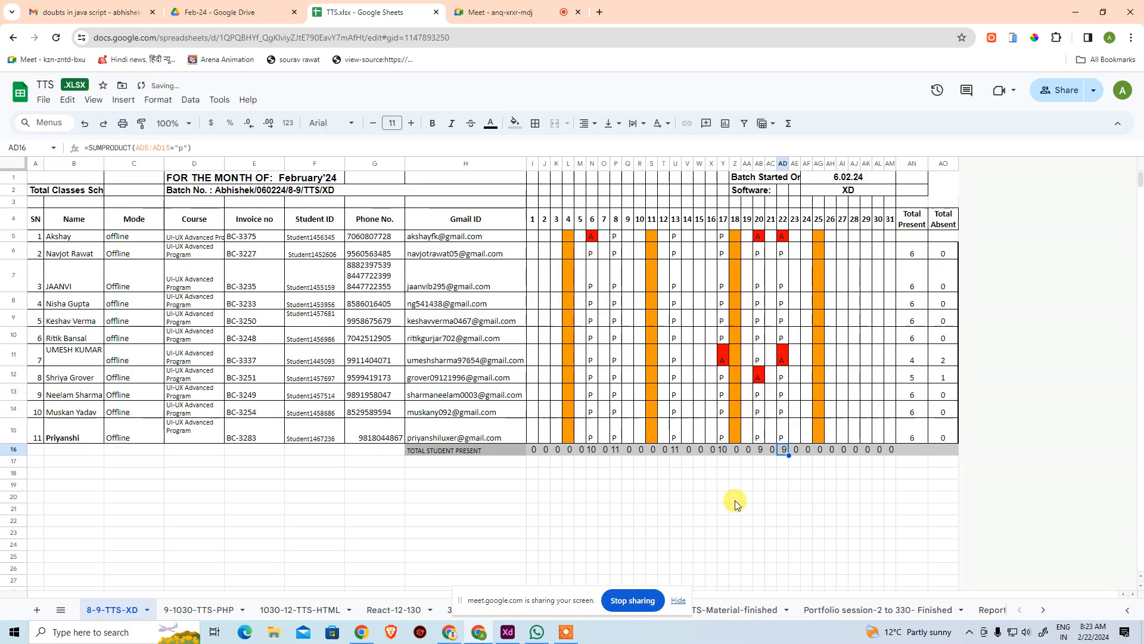
# Switch back to Adobe XD and show your own cloud files in the maximized file browser
pyautogui.click(757, 508)
pyautogui.hotkey('alt', 'Tab')
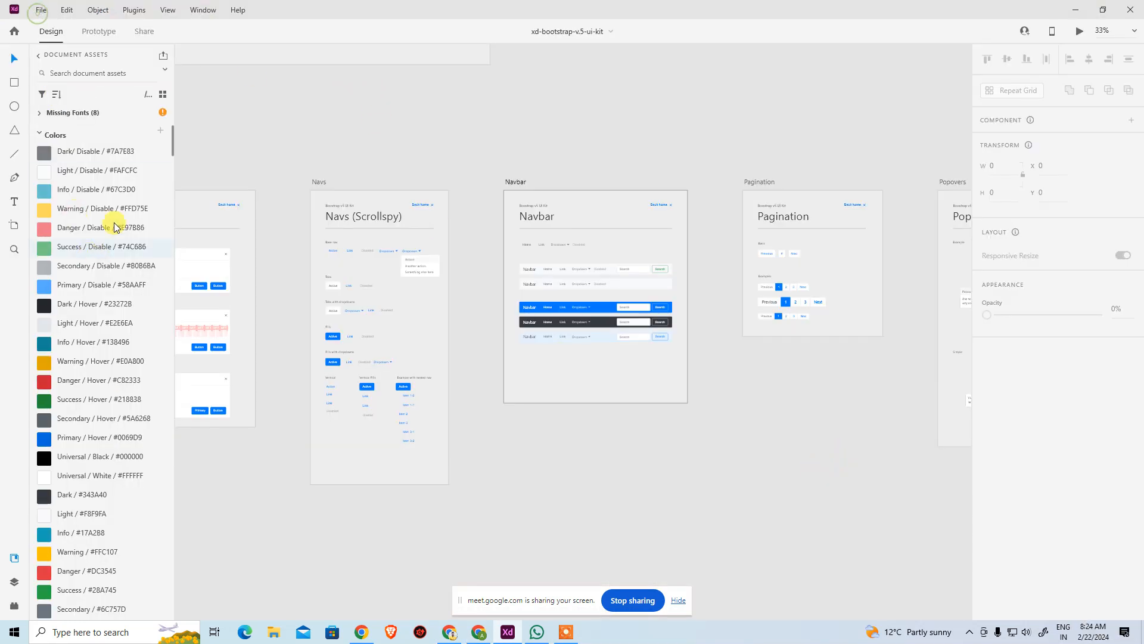
pyautogui.click(34, 3)
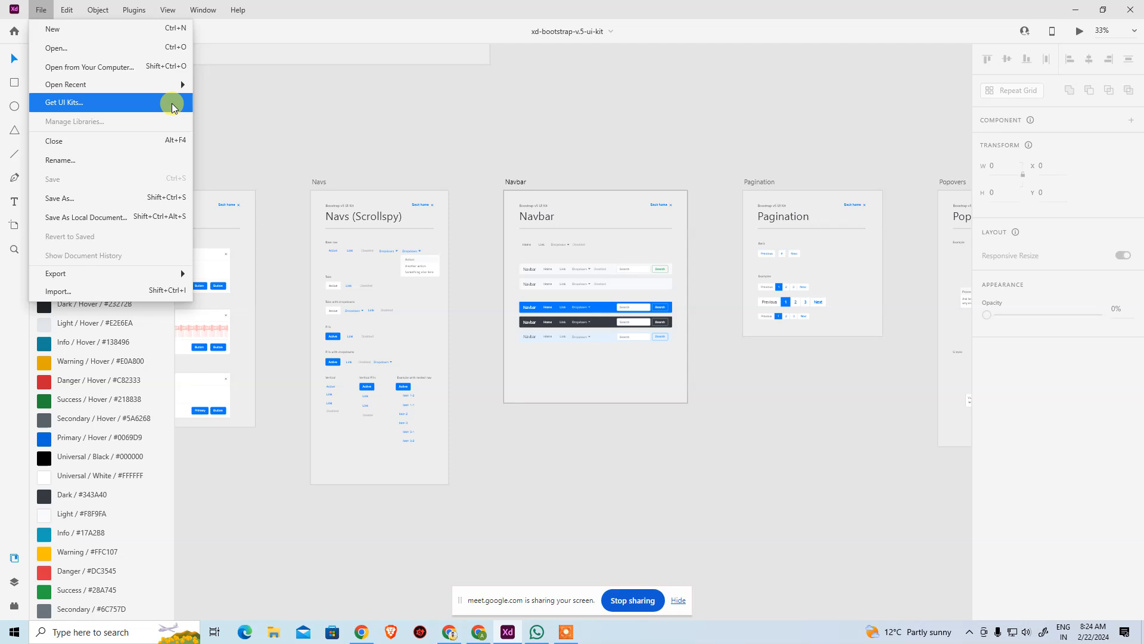
pyautogui.click(47, 49)
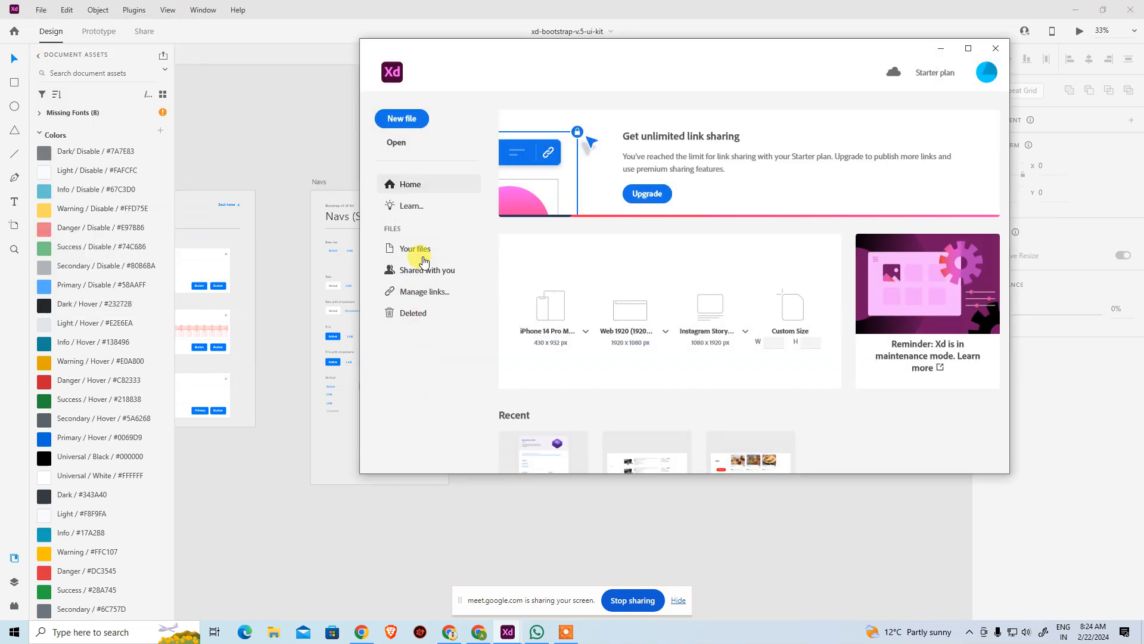
pyautogui.click(424, 255)
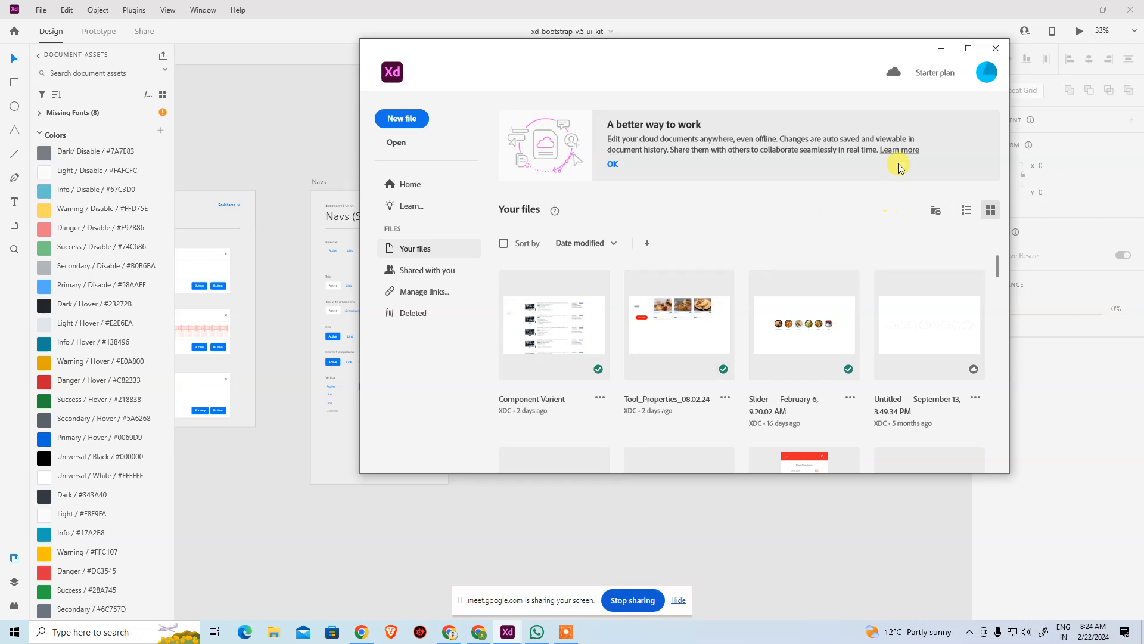
pyautogui.click(966, 49)
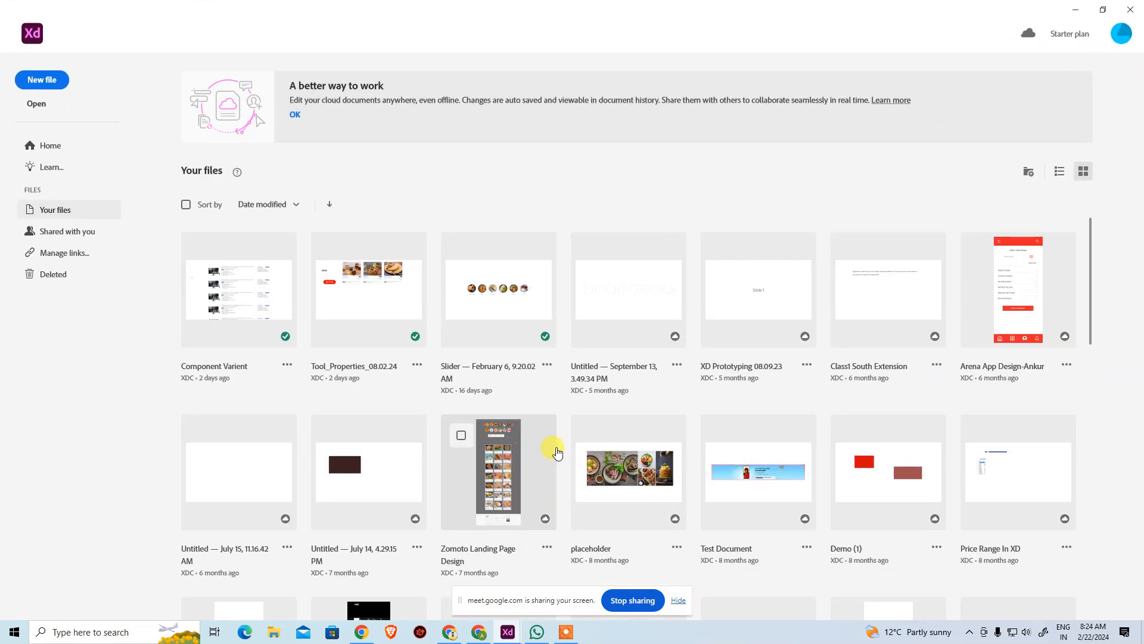
# Browse the cloud files and open the Arena App Design document
pyautogui.scroll(-10, 557, 453)
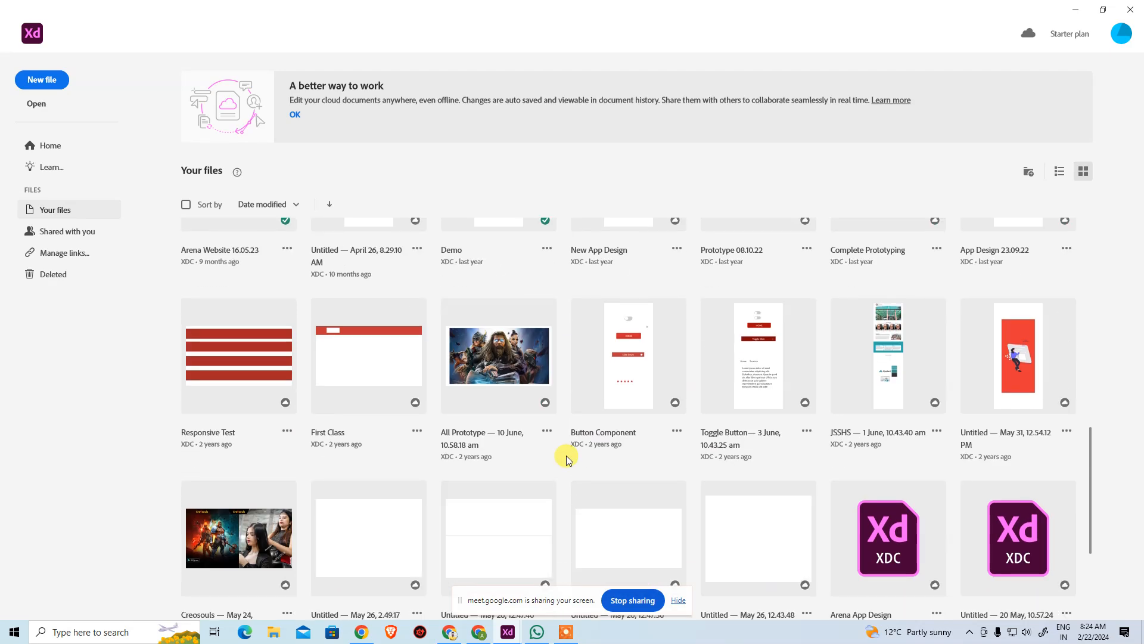
pyautogui.scroll(-3, 566, 459)
pyautogui.scroll(6, 567, 460)
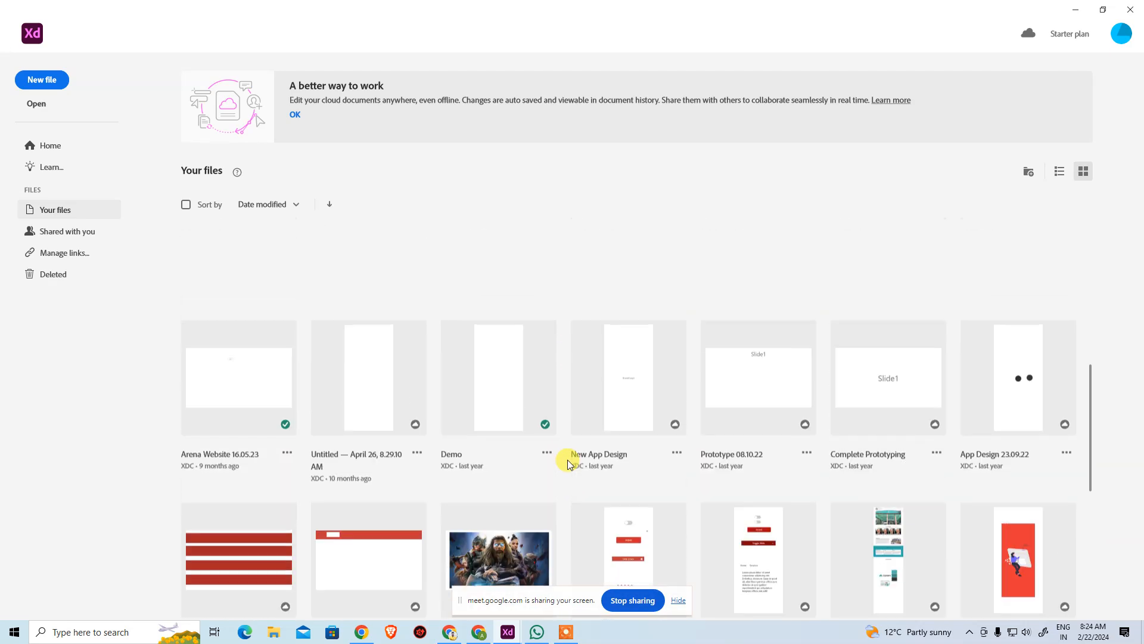
pyautogui.scroll(6, 566, 459)
pyautogui.scroll(3, 539, 451)
pyautogui.click(754, 405)
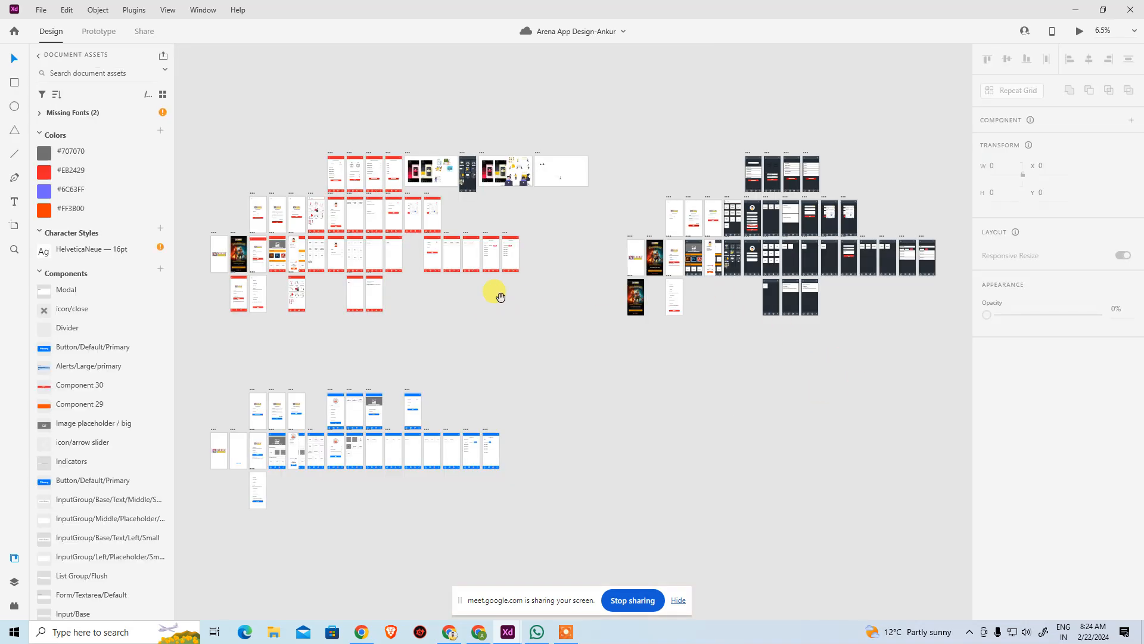
# Examine the Splash Screen, App Intro and Sign In artboards of the red app design up close
pyautogui.moveTo(499, 297); pyautogui.dragTo(689, 289)
pyautogui.hotkey('ctrl', 'space')
pyautogui.moveTo(330, 101); pyautogui.dragTo(863, 324)
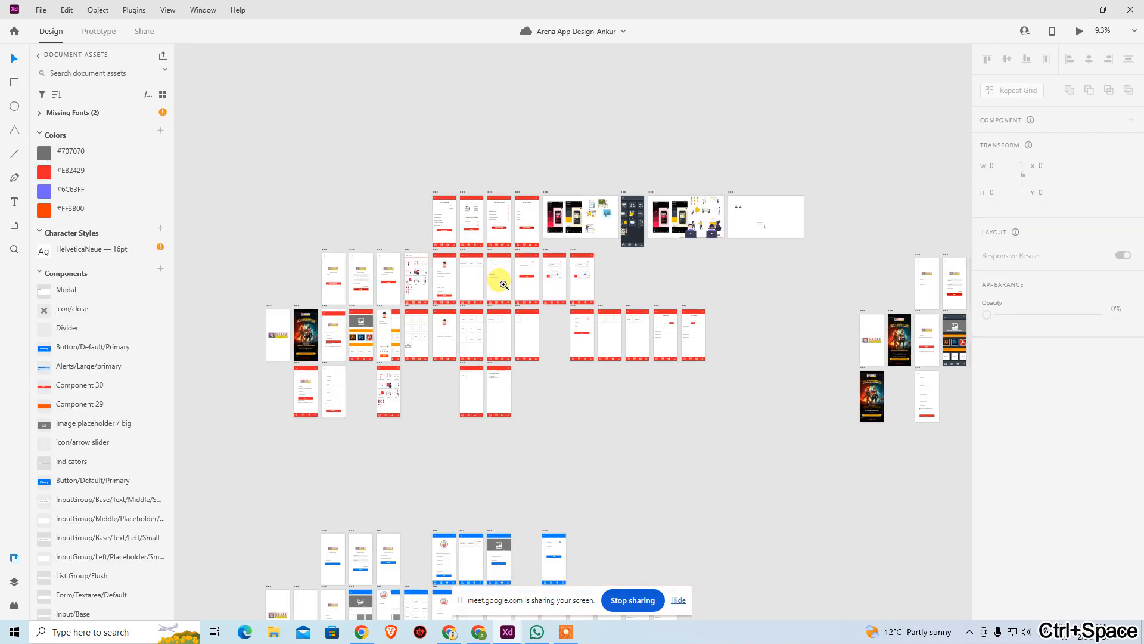
pyautogui.moveTo(331, 234); pyautogui.dragTo(593, 429)
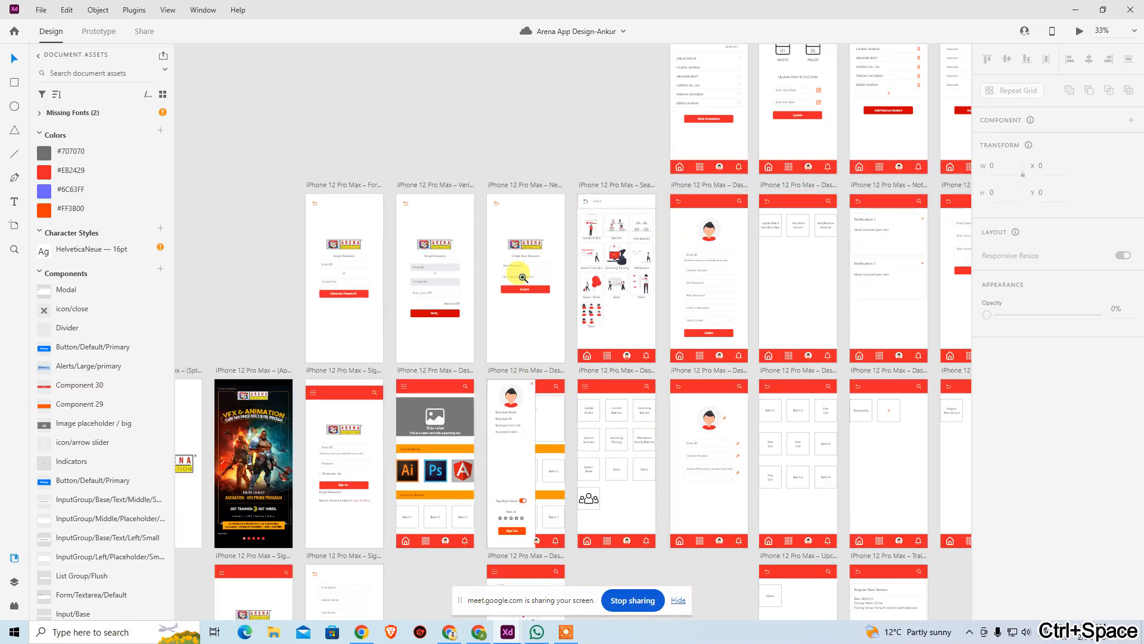
pyautogui.keyDown('ctrl'); pyautogui.click(519, 280); pyautogui.keyUp('ctrl')
pyautogui.keyDown('ctrl'); pyautogui.click(467, 350); pyautogui.keyUp('ctrl')
pyautogui.keyDown('ctrl'); pyautogui.click(468, 352); pyautogui.keyUp('ctrl')
pyautogui.moveTo(499, 390); pyautogui.dragTo(864, 159)
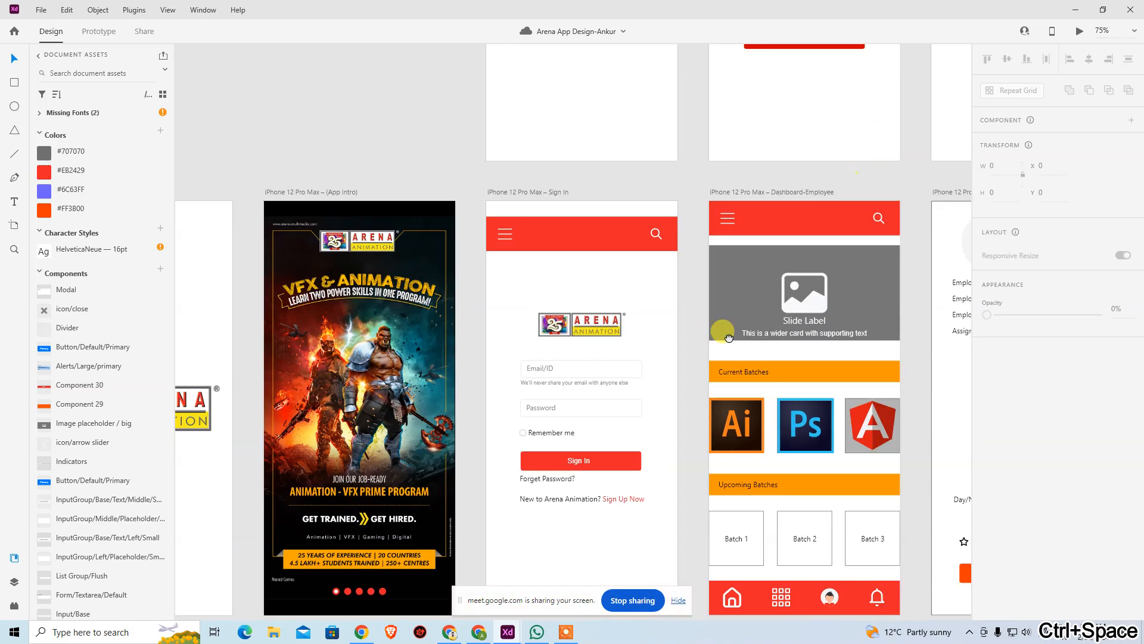
pyautogui.moveTo(709, 342); pyautogui.dragTo(930, 186)
pyautogui.moveTo(371, 175); pyautogui.dragTo(445, 193)
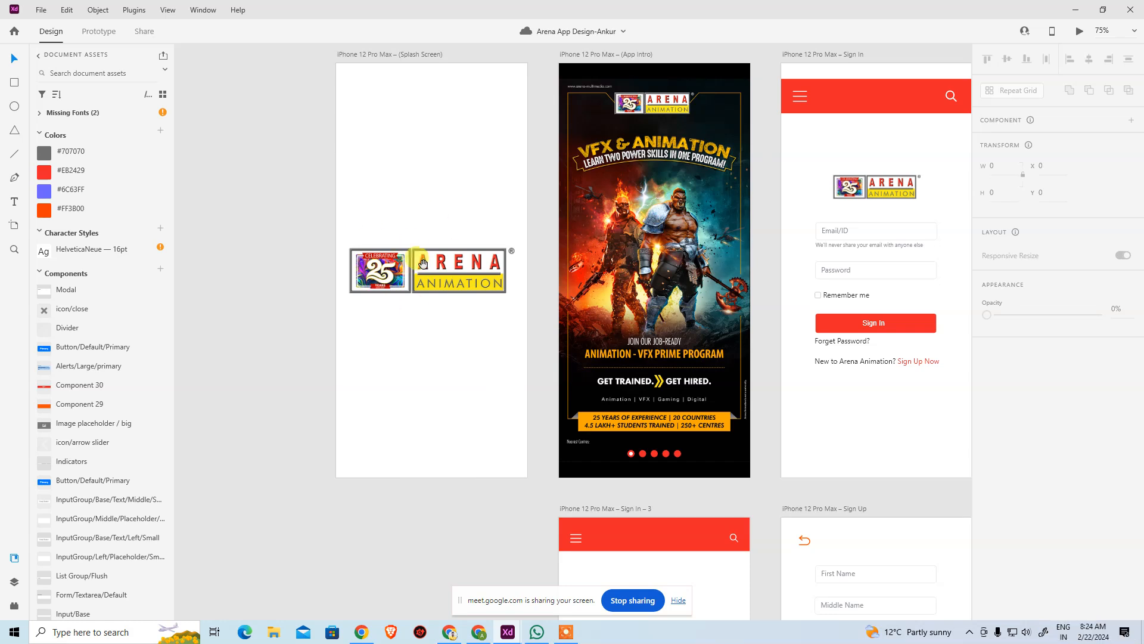
pyautogui.moveTo(445, 300); pyautogui.dragTo(312, 336)
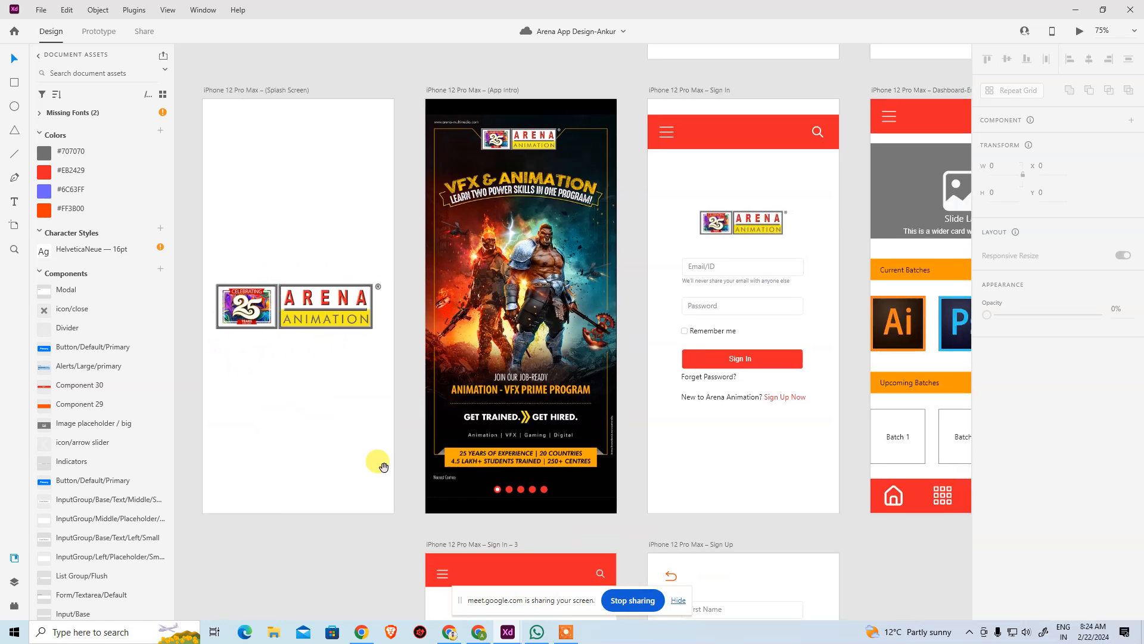
pyautogui.moveTo(675, 151); pyautogui.dragTo(512, 198)
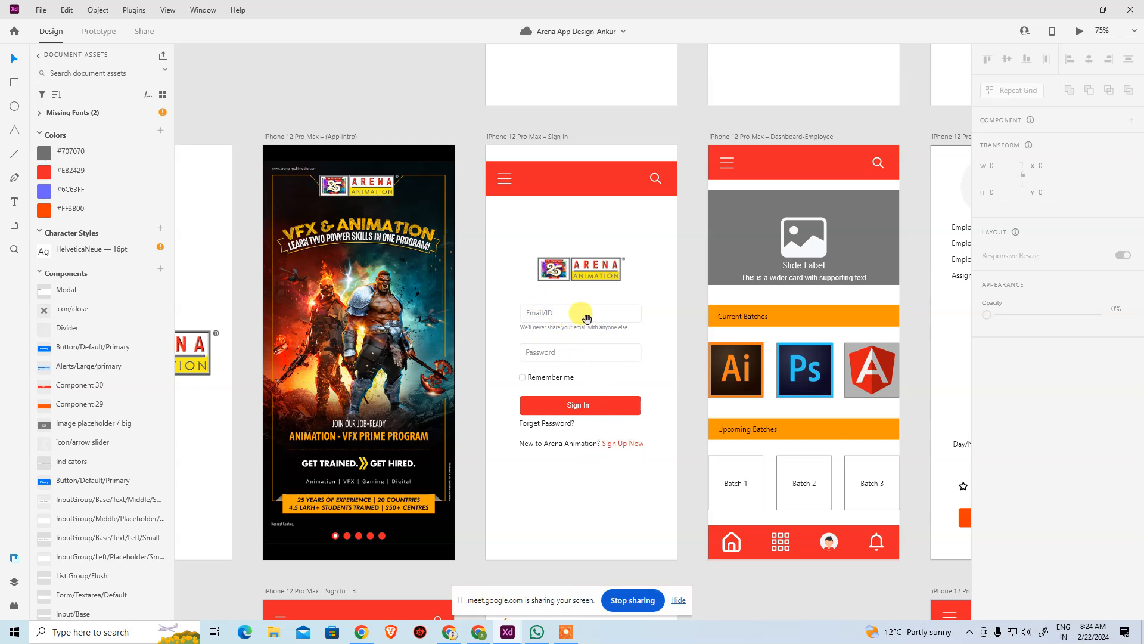
# Examine the Sign Up form artboard and the Dashboard-Employee artboards with the side menu
pyautogui.scroll(-8, 596, 357)
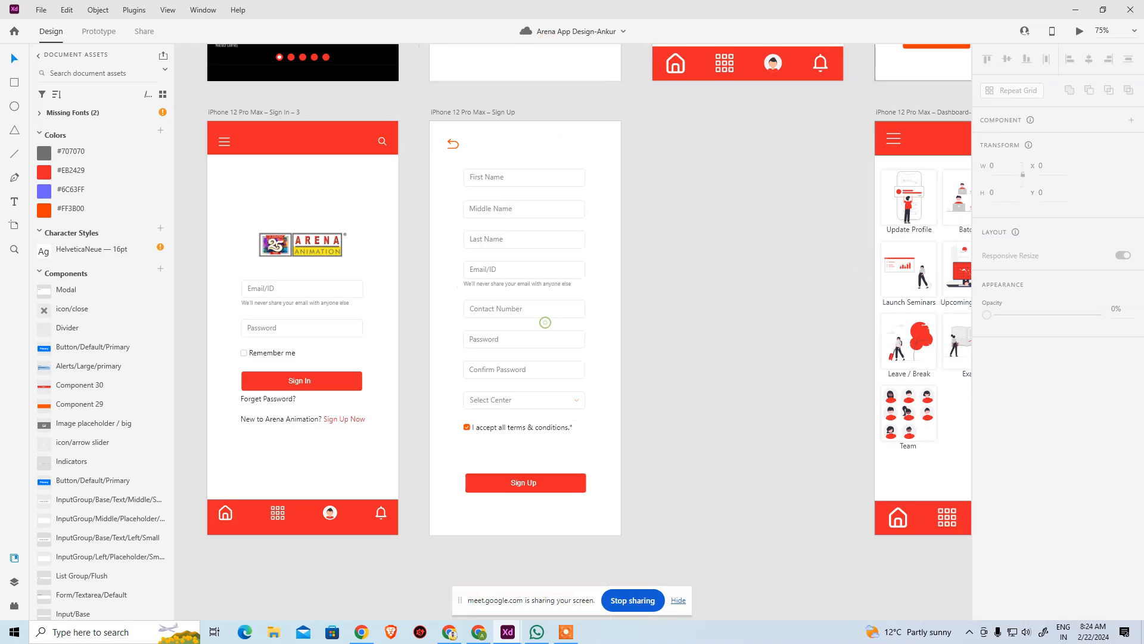
pyautogui.moveTo(545, 323); pyautogui.dragTo(550, 304)
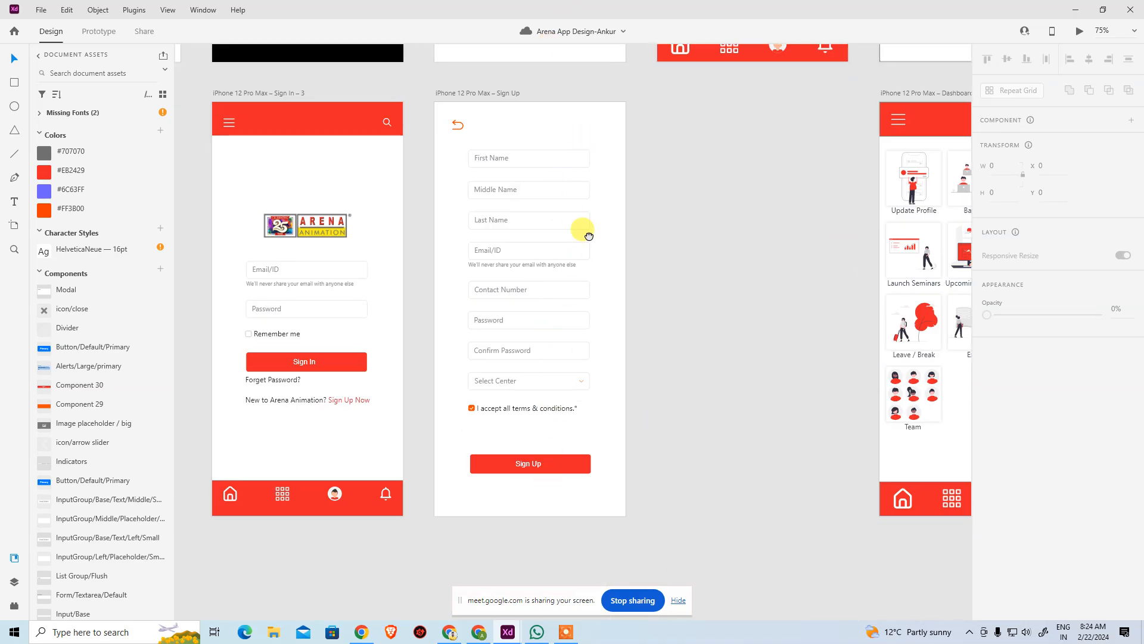
pyautogui.scroll(8, 582, 230)
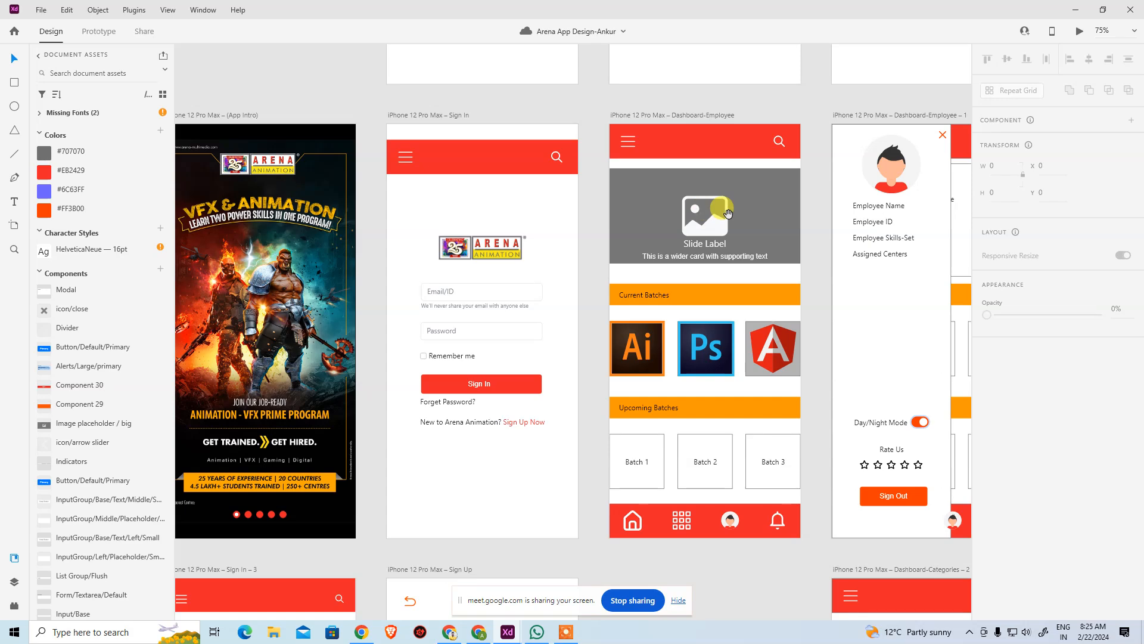
pyautogui.hscroll(5, 701, 351)
pyautogui.scroll(2, 701, 351)
pyautogui.scroll(-3, 612, 335)
pyautogui.hscroll(3, 613, 335)
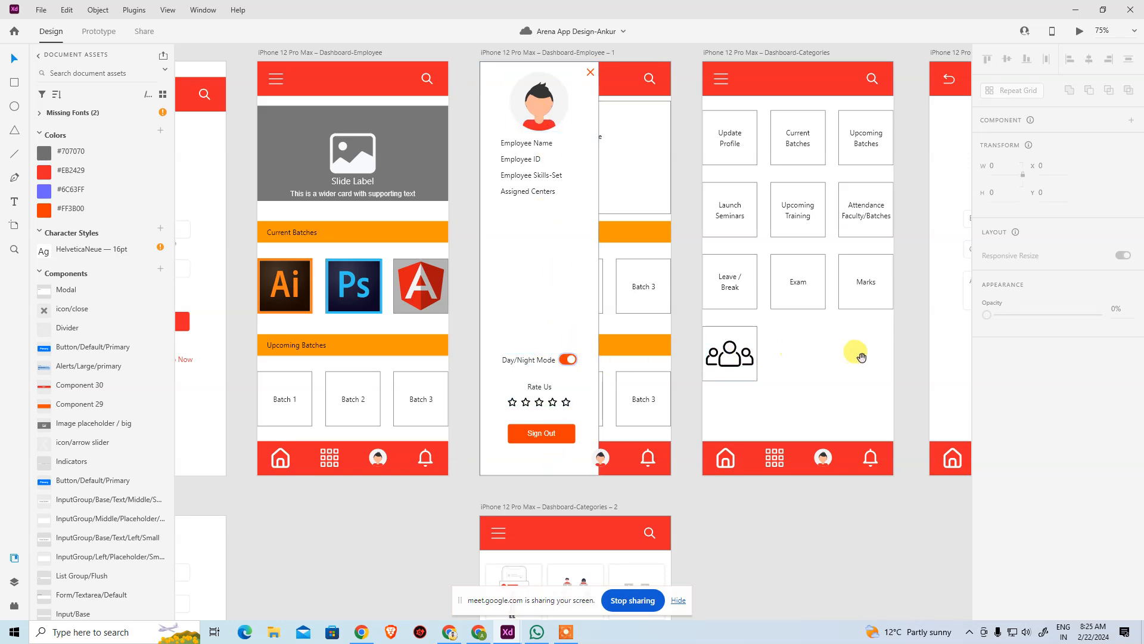
# Look through the remaining dashboard artboards, from categories to the leave application and exam status screens
pyautogui.moveTo(888, 351); pyautogui.dragTo(260, 366)
pyautogui.moveTo(775, 394); pyautogui.dragTo(196, 375)
pyautogui.moveTo(771, 356); pyautogui.dragTo(273, 345)
pyautogui.hotkey('ctrl', '-')
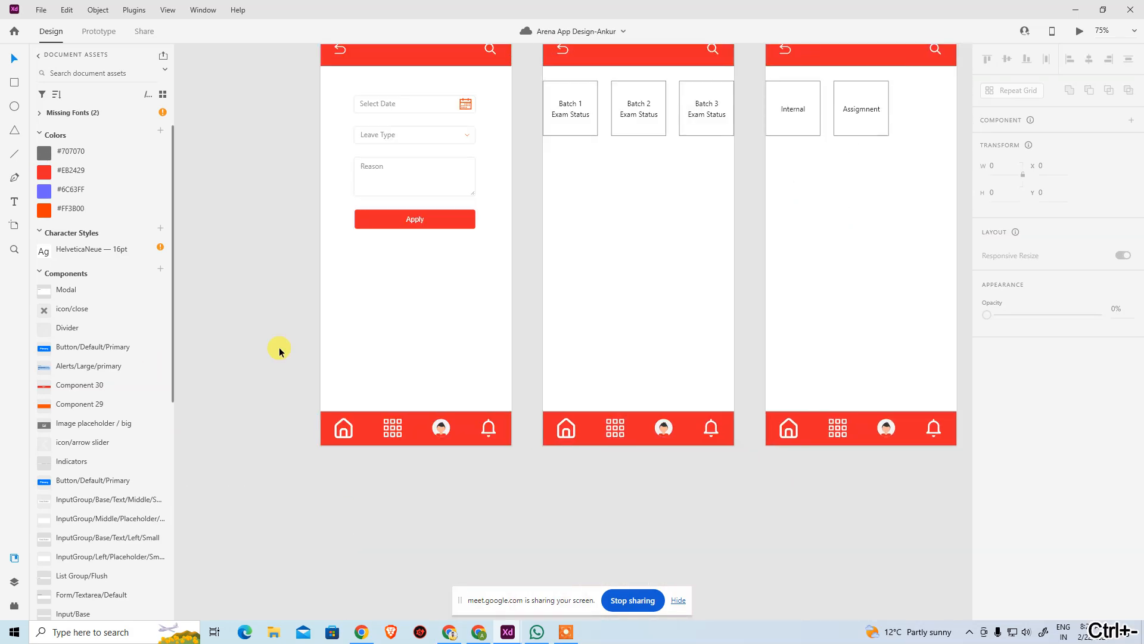
pyautogui.hotkey('ctrl', '-')
pyautogui.moveTo(749, 294); pyautogui.dragTo(151, 313)
pyautogui.moveTo(636, 359); pyautogui.dragTo(233, 303)
pyautogui.moveTo(668, 219); pyautogui.dragTo(523, 301)
pyautogui.moveTo(749, 351); pyautogui.dragTo(670, 345)
pyautogui.moveTo(568, 337); pyautogui.dragTo(731, 366)
# Switch to the attendance spreadsheet and change student 7's day 22 entry to present (P)
pyautogui.hotkey('alt', 'Tab')
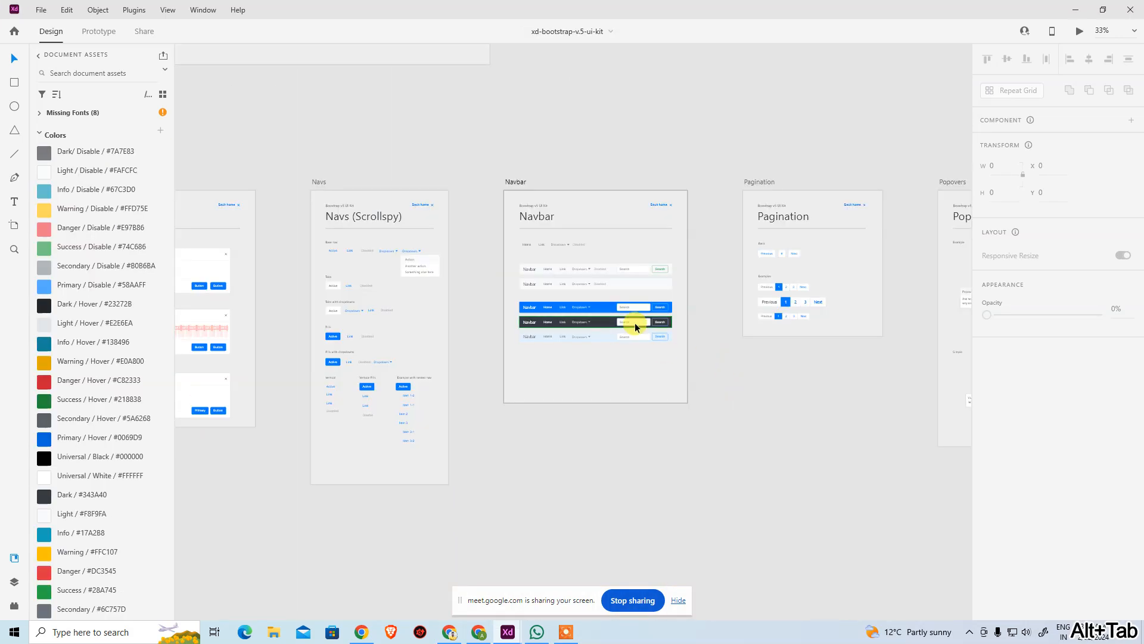
pyautogui.hotkey('alt', 'Tab')
pyautogui.click(474, 631)
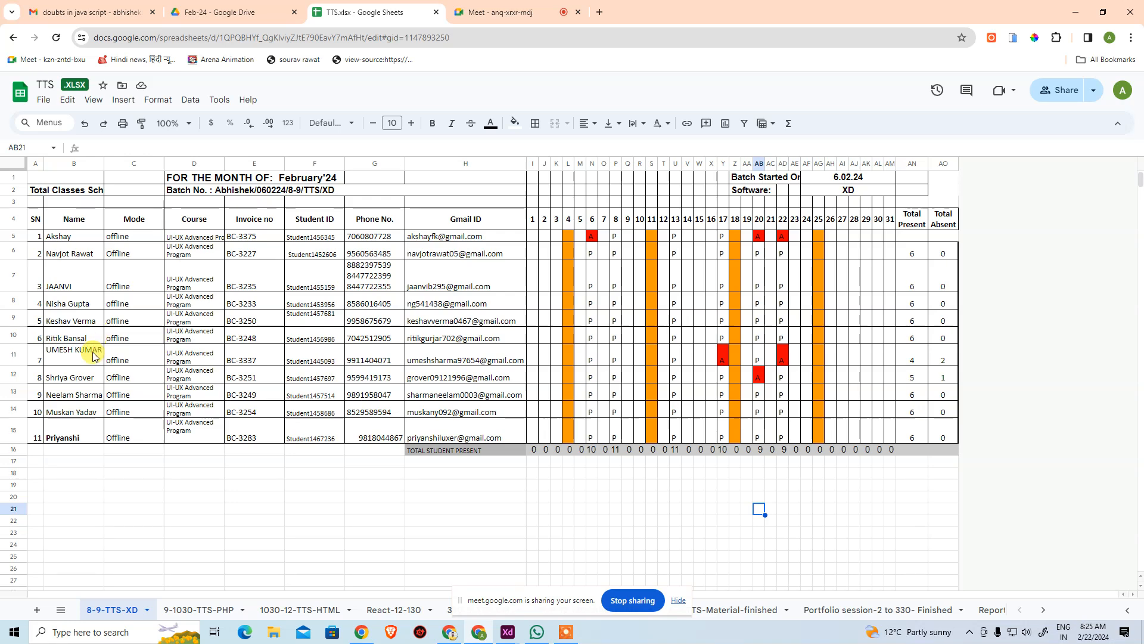
pyautogui.click(784, 357)
pyautogui.write('P')
pyautogui.press('Return')
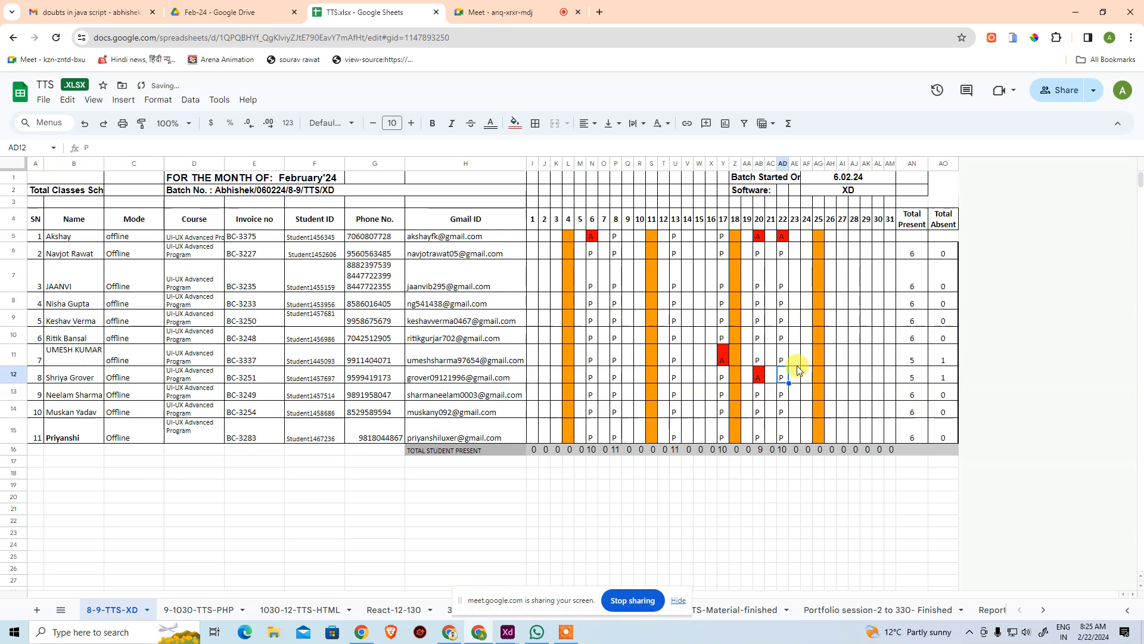
pyautogui.click(796, 362)
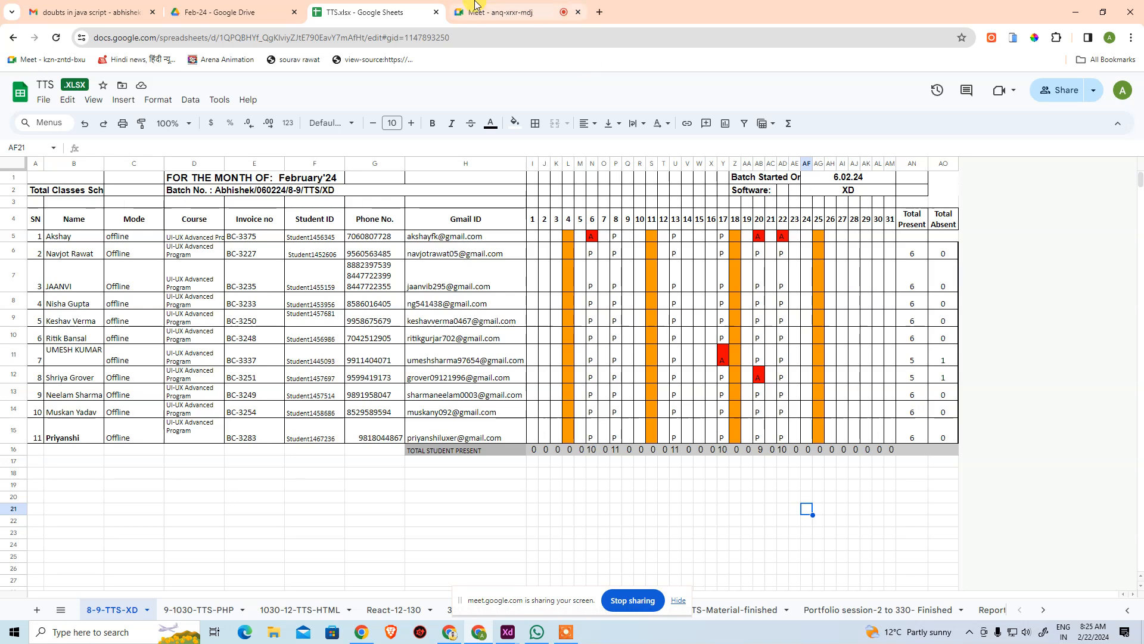
# Check the Google Meet call, return to Adobe XD and look over the app's password, sign-in and sign-up artboards
pyautogui.hotkey('ctrl', 'Tab')
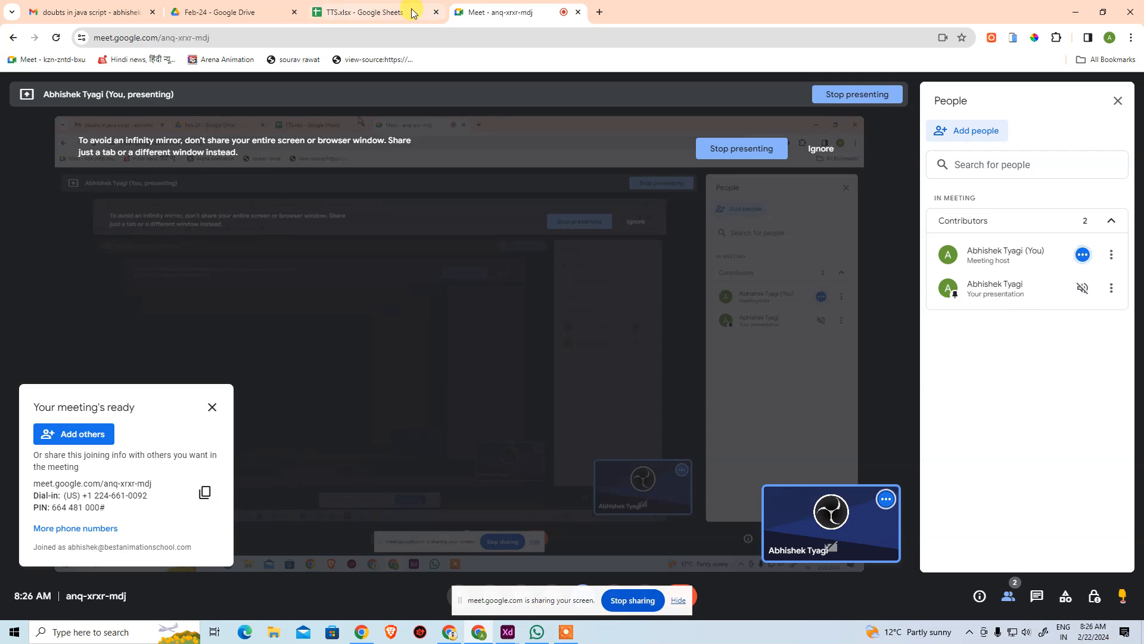
pyautogui.hotkey('alt', 'Tab')
pyautogui.moveTo(250, 305); pyautogui.dragTo(894, 383)
pyautogui.moveTo(214, 302); pyautogui.dragTo(831, 335)
pyautogui.moveTo(486, 308); pyautogui.dragTo(687, 249)
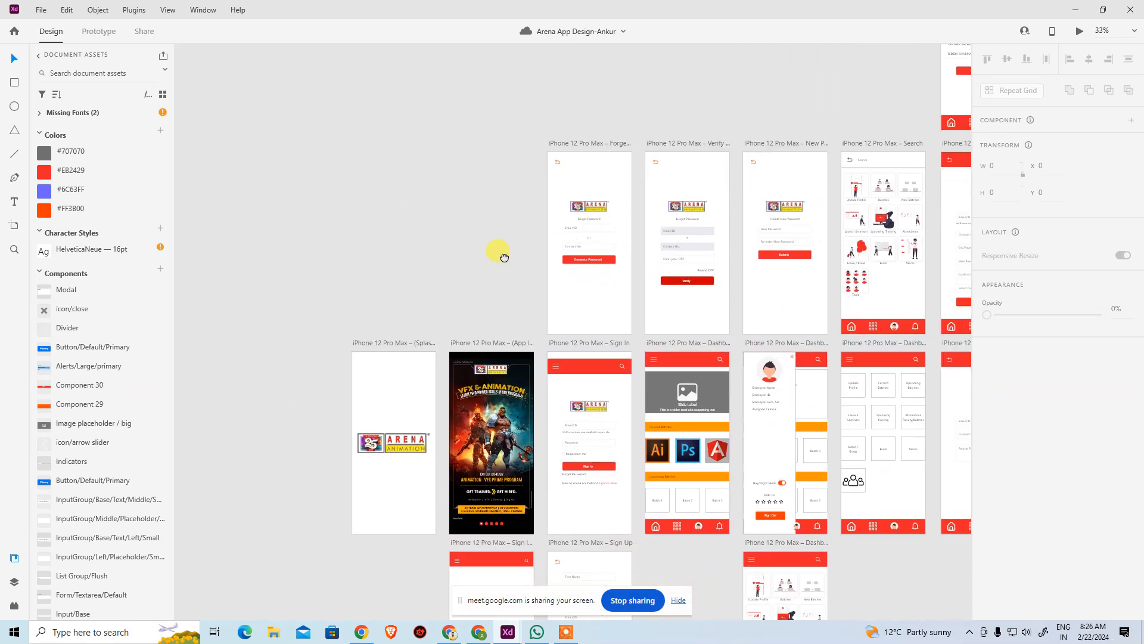
pyautogui.moveTo(504, 258); pyautogui.dragTo(333, 297)
pyautogui.moveTo(539, 360); pyautogui.dragTo(590, 209)
pyautogui.moveTo(567, 417); pyautogui.dragTo(595, 190)
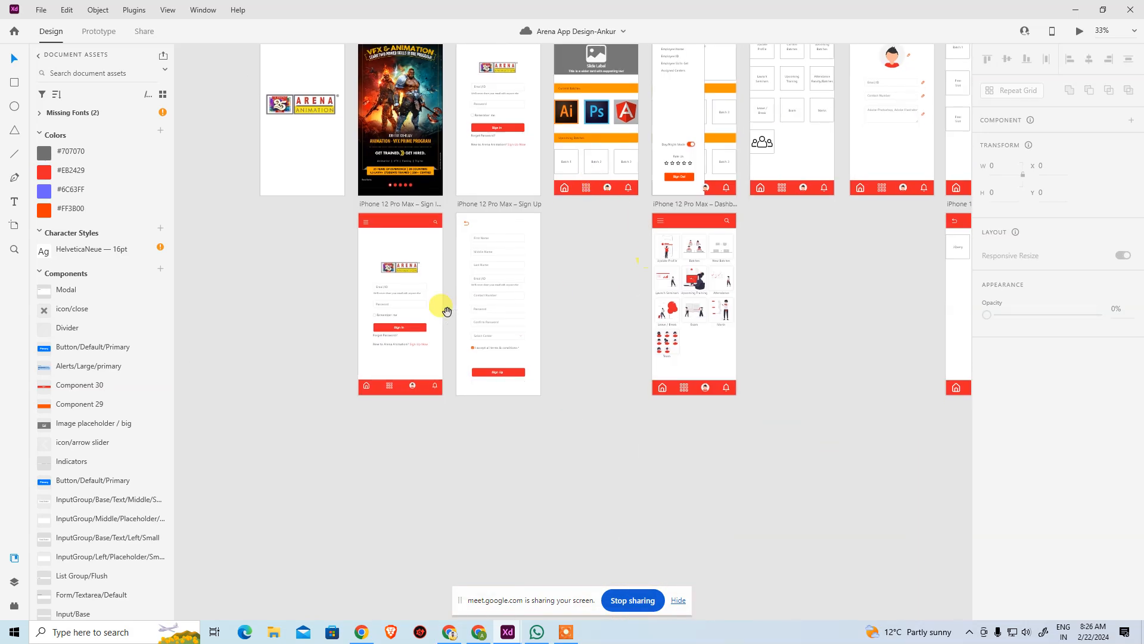
# Inspect the Select Center dropdown on the Sign Up artboard, preview the artboard and close the preview
pyautogui.scroll(6, 503, 340)
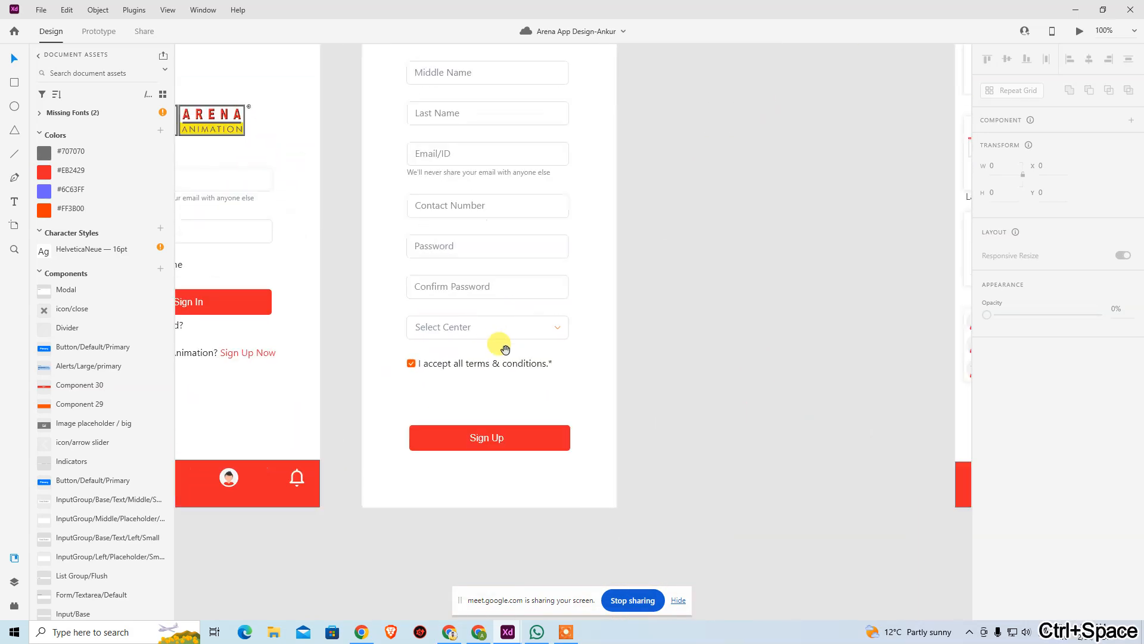
pyautogui.moveTo(518, 327); pyautogui.dragTo(526, 288)
pyautogui.click(529, 294)
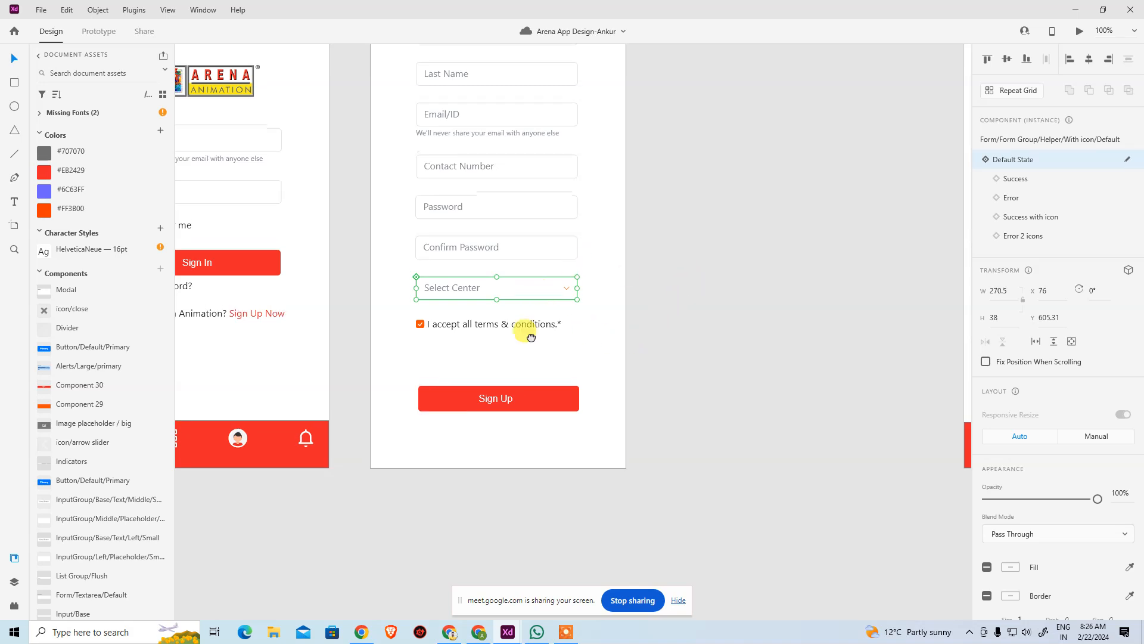
pyautogui.scroll(2, 579, 310)
pyautogui.hscroll(2, 579, 310)
pyautogui.hotkey('ctrl', 'Return')
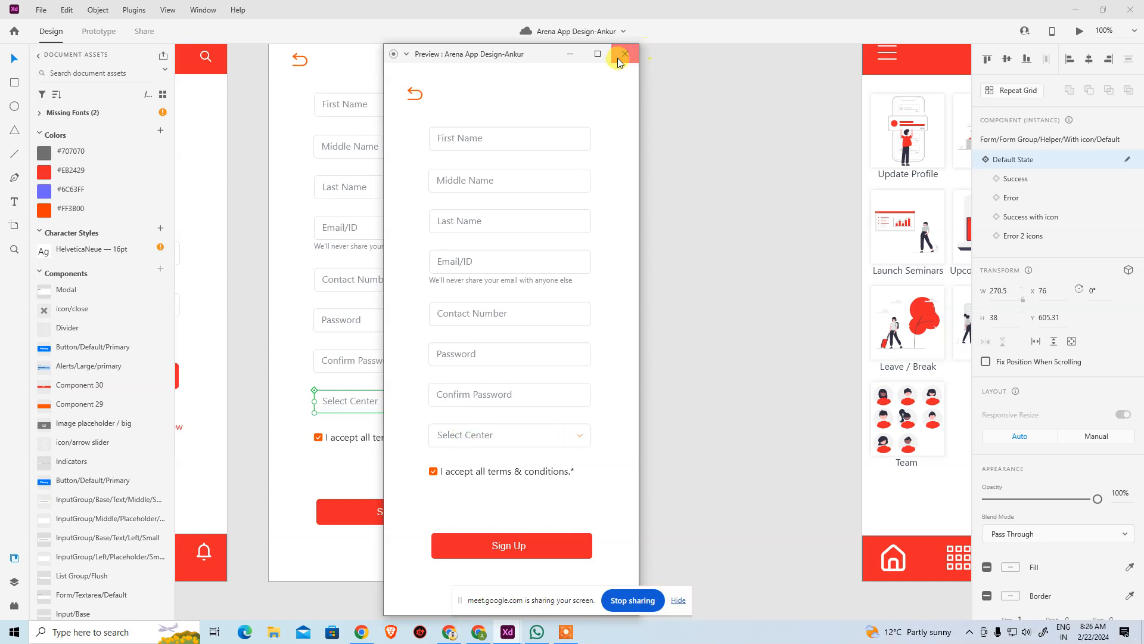
pyautogui.click(618, 59)
# Look over the app design's upper rows of artboards, including attendance, student editing, notifications and date pickers
pyautogui.hotkey('ctrl', '-')
pyautogui.hotkey('ctrl', '-')
pyautogui.hotkey('ctrl', '-')
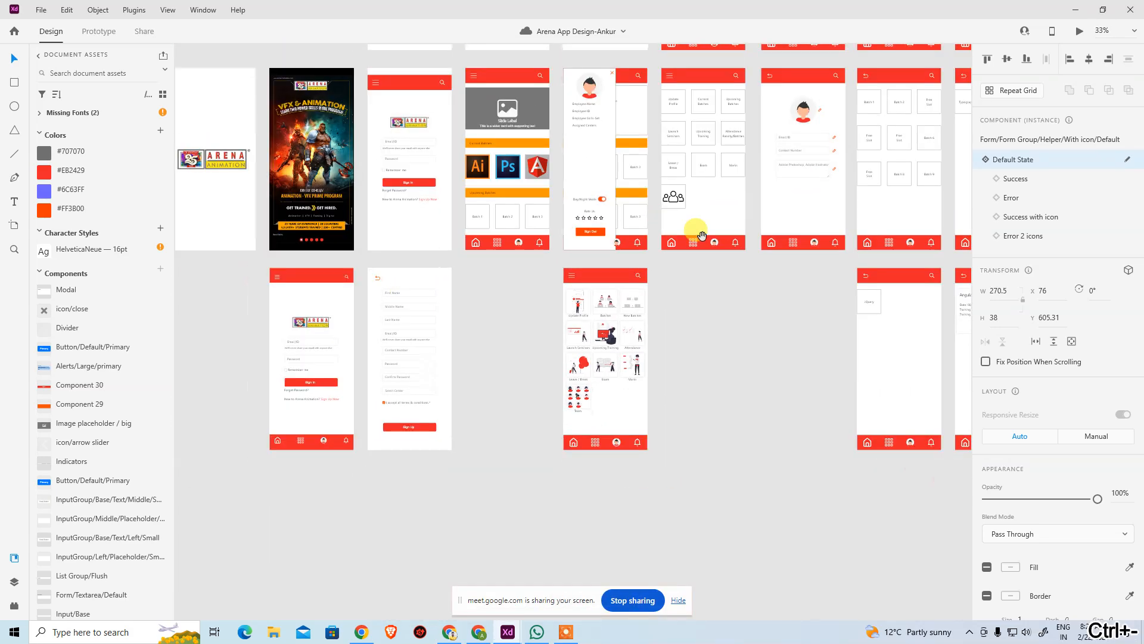
pyautogui.scroll(5, 702, 235)
pyautogui.hscroll(5, 455, 421)
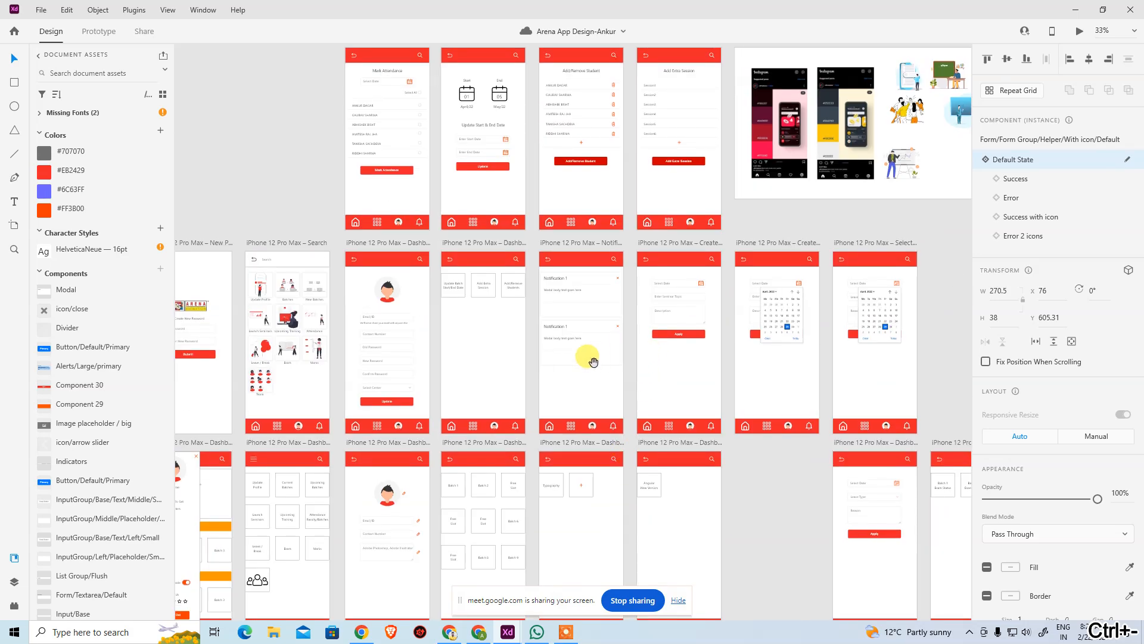
pyautogui.scroll(3, 620, 223)
pyautogui.hscroll(3, 620, 222)
pyautogui.hscroll(-3, 510, 439)
pyautogui.scroll(-3, 615, 373)
pyautogui.scroll(-3, 646, 295)
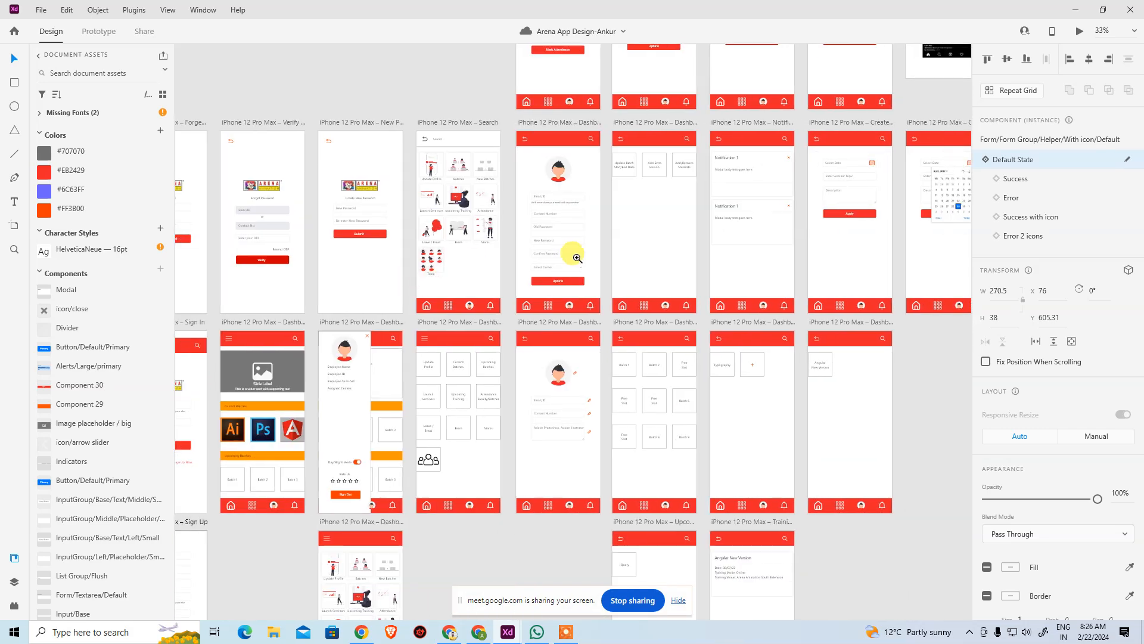
# Examine the profile and batch dashboard artboards up close, return to the Sign Up artboard and clear the selection
pyautogui.hotkey('ctrl', 'space')
pyautogui.click(577, 257)
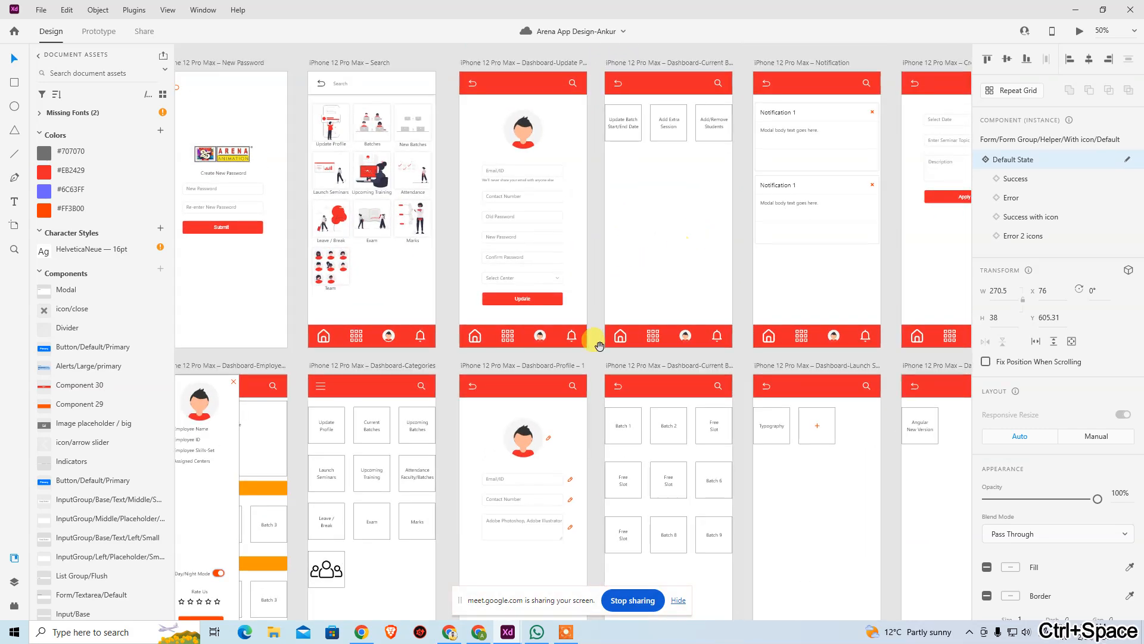
pyautogui.moveTo(592, 334); pyautogui.dragTo(628, 107)
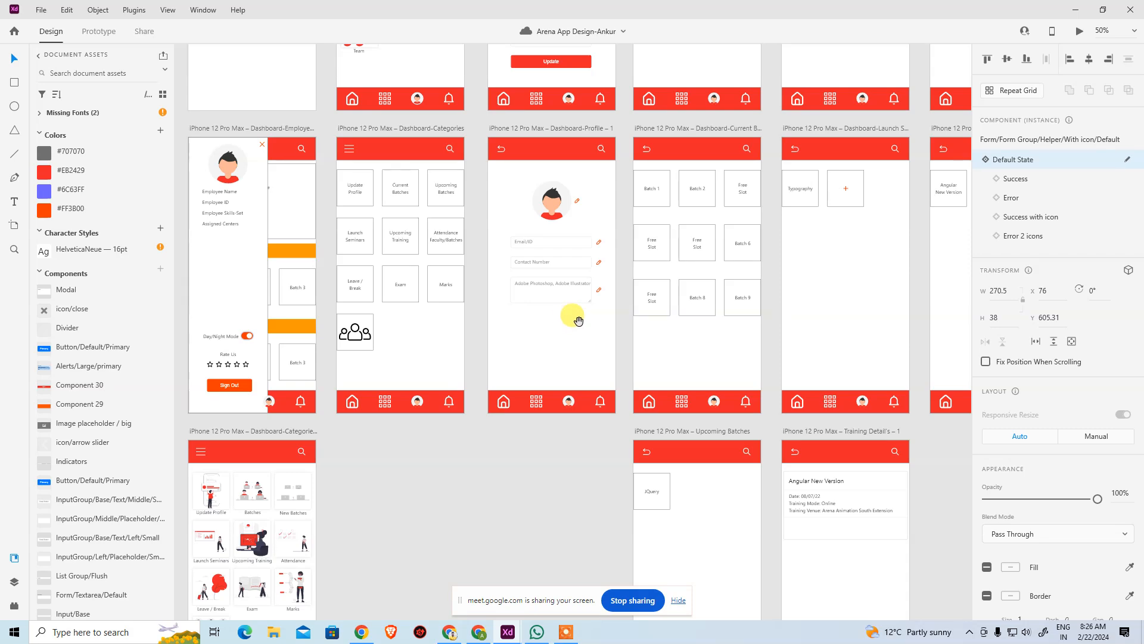
pyautogui.scroll(-4, 579, 321)
pyautogui.hscroll(-9, 579, 321)
pyautogui.click(600, 365)
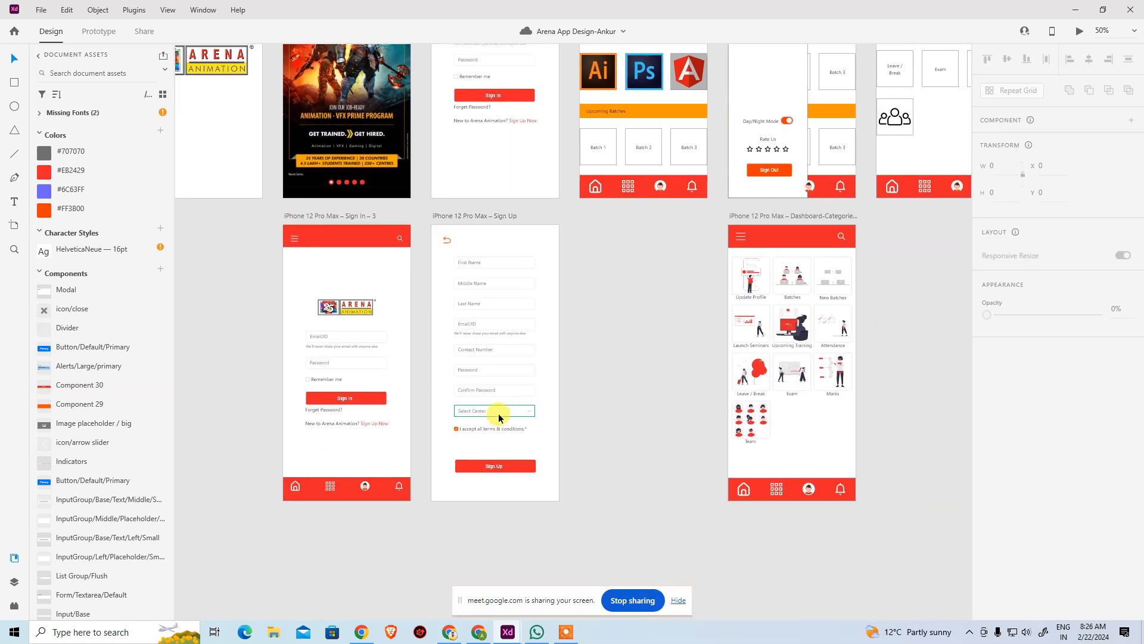
# Cycle the Sign Up artboard's Select Center dropdown through its Success, Error, Success with icon and Error 2 icons states, then restore Default State
pyautogui.click(498, 414)
pyautogui.click(1009, 186)
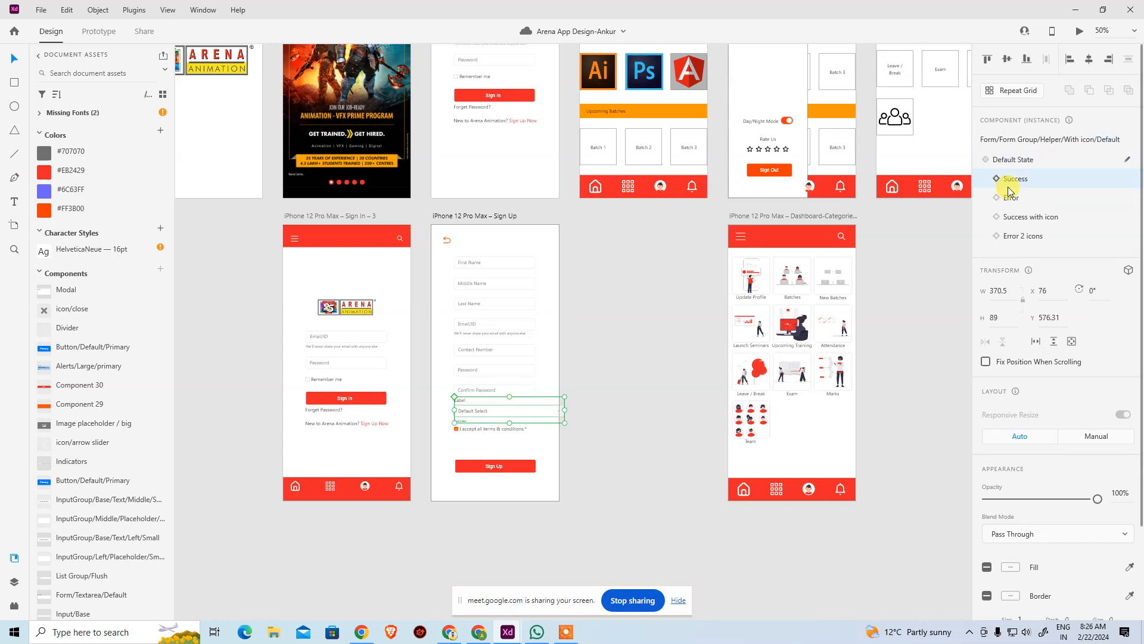
pyautogui.click(1009, 199)
pyautogui.click(1023, 221)
pyautogui.click(1022, 238)
pyautogui.click(1013, 159)
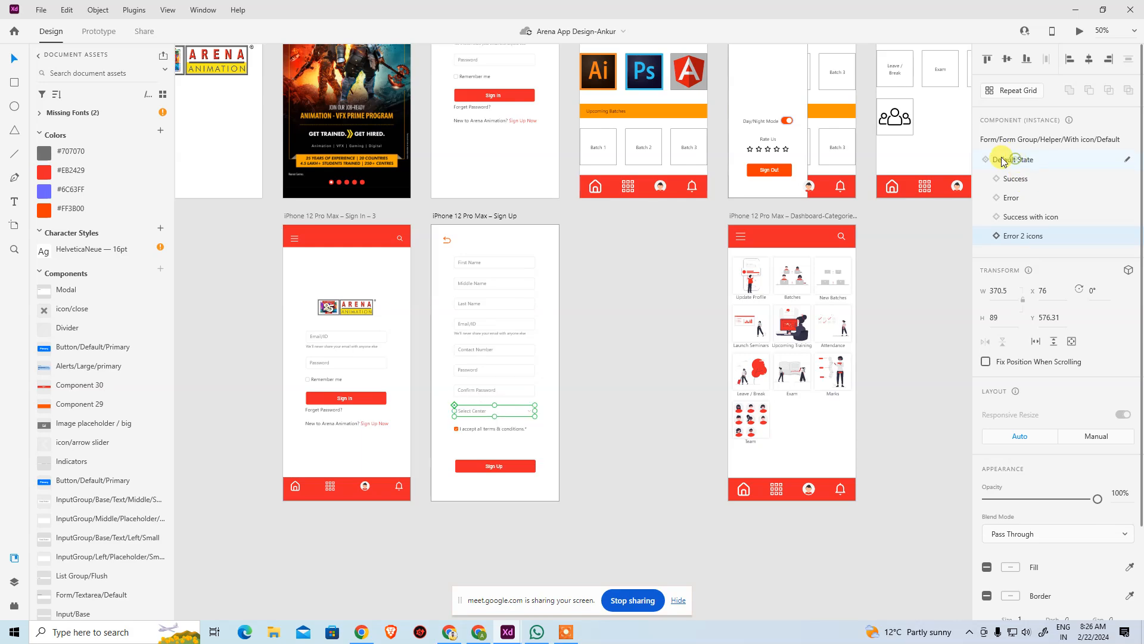
pyautogui.click(668, 321)
# Look over the notification, seminar, date picker and batch artboards across the app design
pyautogui.moveTo(679, 296); pyautogui.dragTo(620, 272)
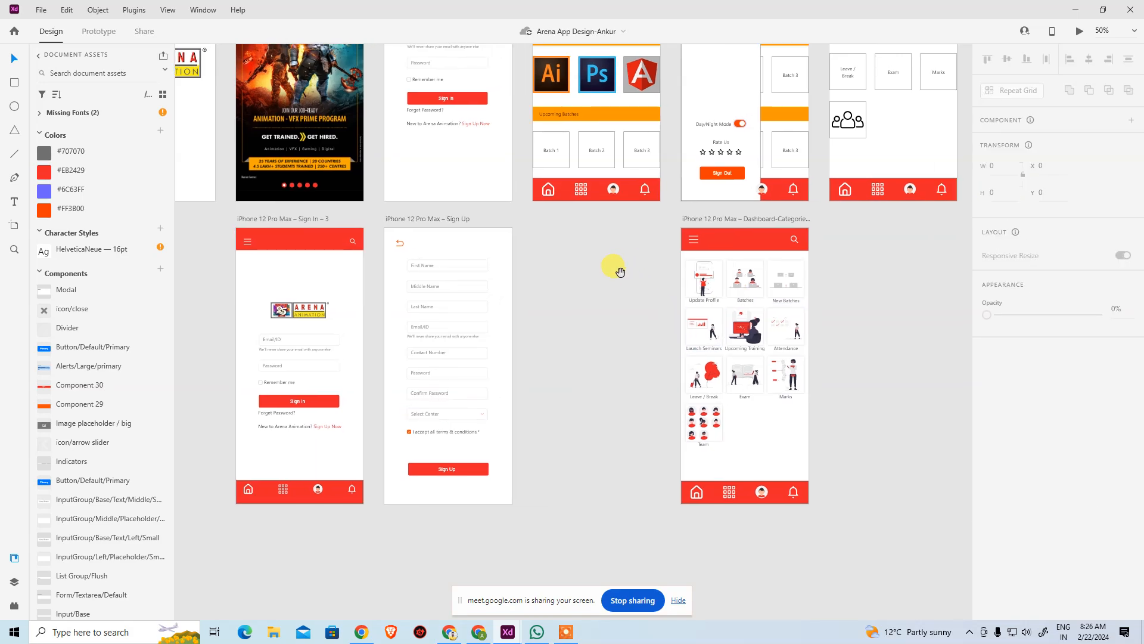
pyautogui.moveTo(840, 322); pyautogui.dragTo(515, 438)
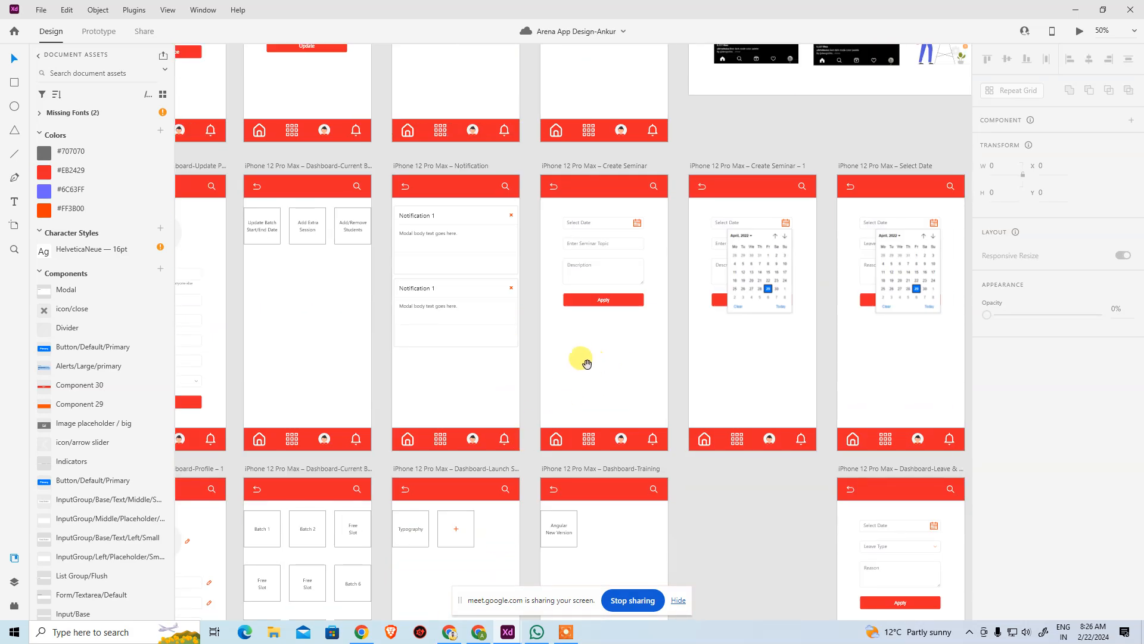
pyautogui.moveTo(577, 364); pyautogui.dragTo(566, 401)
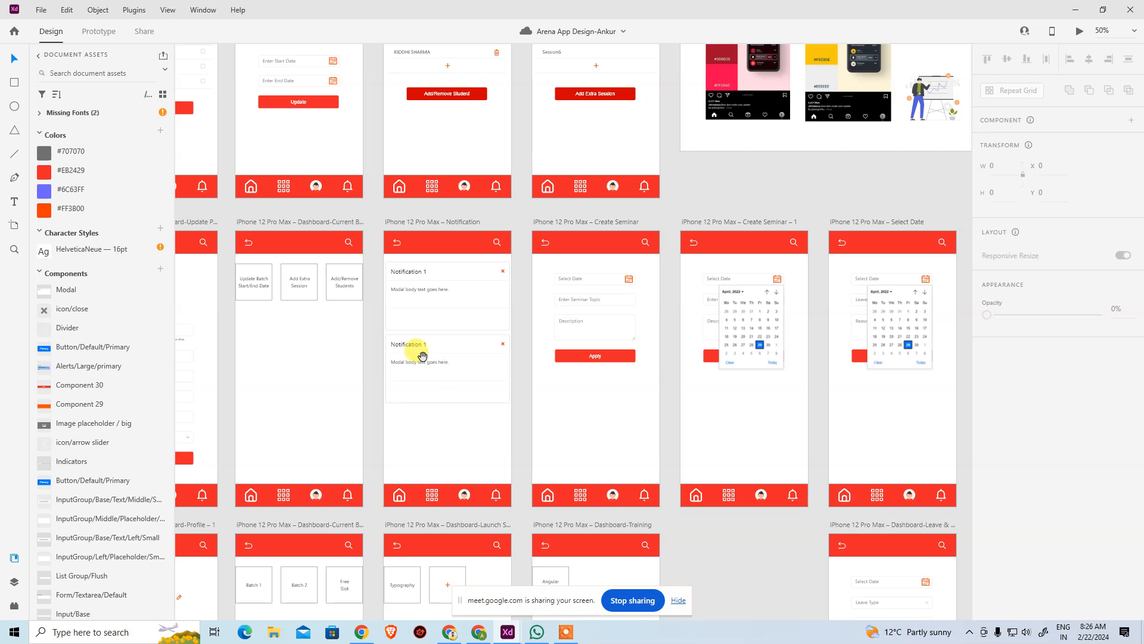
pyautogui.moveTo(439, 375); pyautogui.dragTo(410, 414)
pyautogui.moveTo(477, 225); pyautogui.dragTo(233, 276)
pyautogui.moveTo(336, 416); pyautogui.dragTo(856, 325)
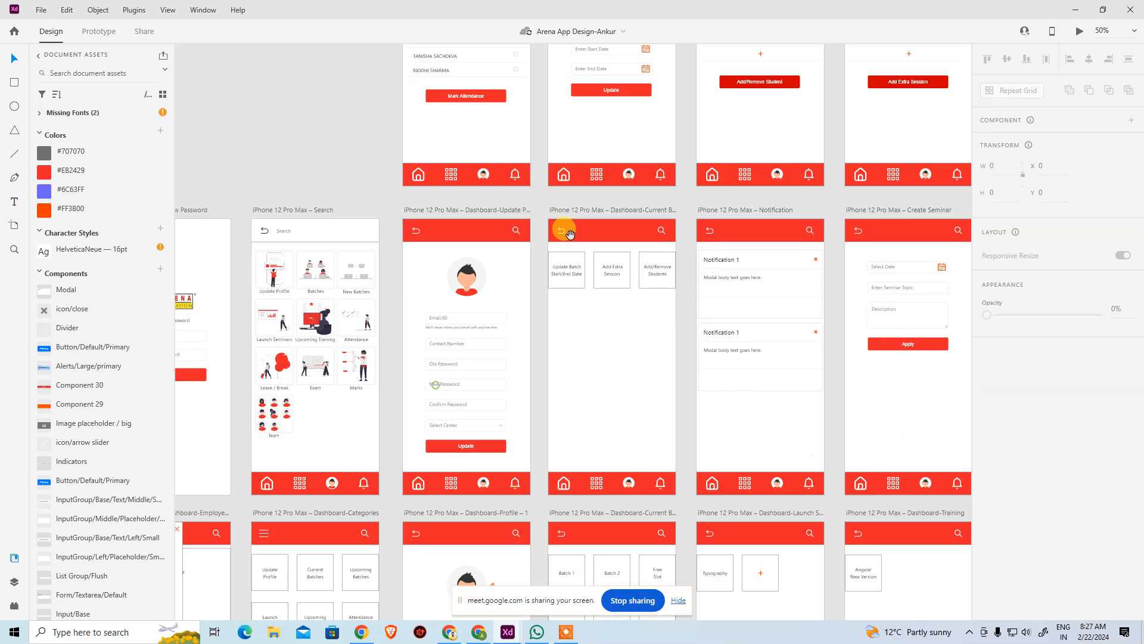
# Inspect the Select Center dropdown on the Dashboard-Update Profile artboard, preview the artboard and close the preview
pyautogui.moveTo(430, 382); pyautogui.dragTo(565, 229)
pyautogui.hotkey('ctrl', 'space')
pyautogui.click(465, 429)
pyautogui.click(559, 368)
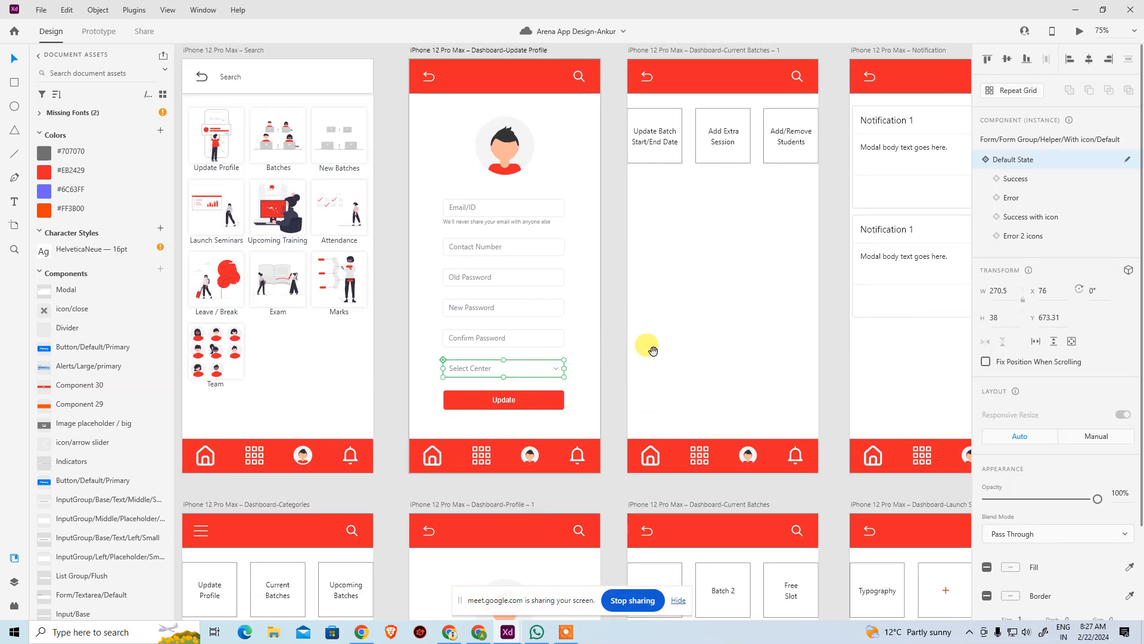
pyautogui.moveTo(685, 350); pyautogui.dragTo(606, 400)
pyautogui.hotkey('ctrl', 'Return')
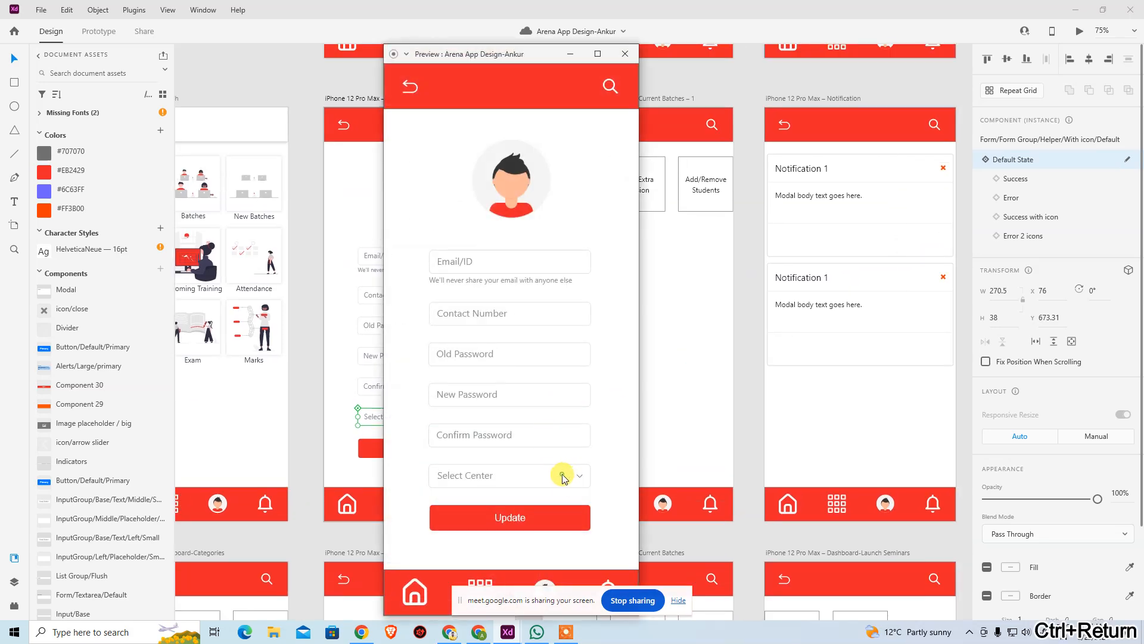
pyautogui.click(625, 54)
# Look over the Notification, Add/Remove Student, Add Extra Session and Create Seminar artboards
pyautogui.moveTo(566, 344); pyautogui.dragTo(393, 217)
pyautogui.hscroll(5, 393, 218)
pyautogui.scroll(3, 550, 311)
pyautogui.moveTo(558, 307); pyautogui.dragTo(682, 316)
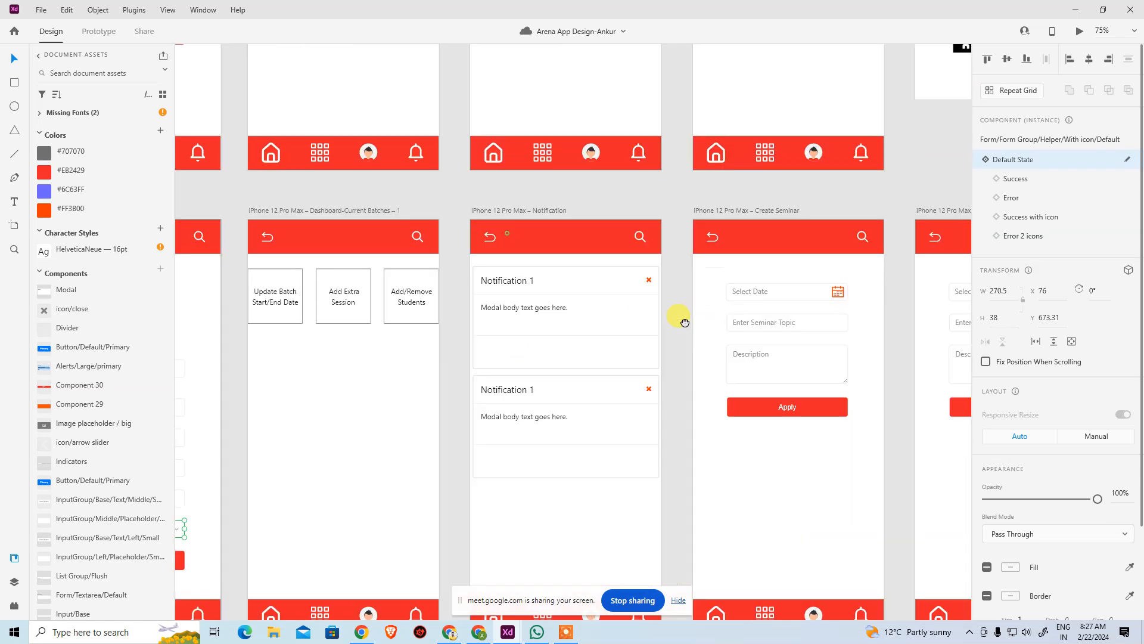
pyautogui.scroll(8, 493, 352)
pyautogui.hscroll(5, 493, 352)
pyautogui.scroll(-2, 516, 457)
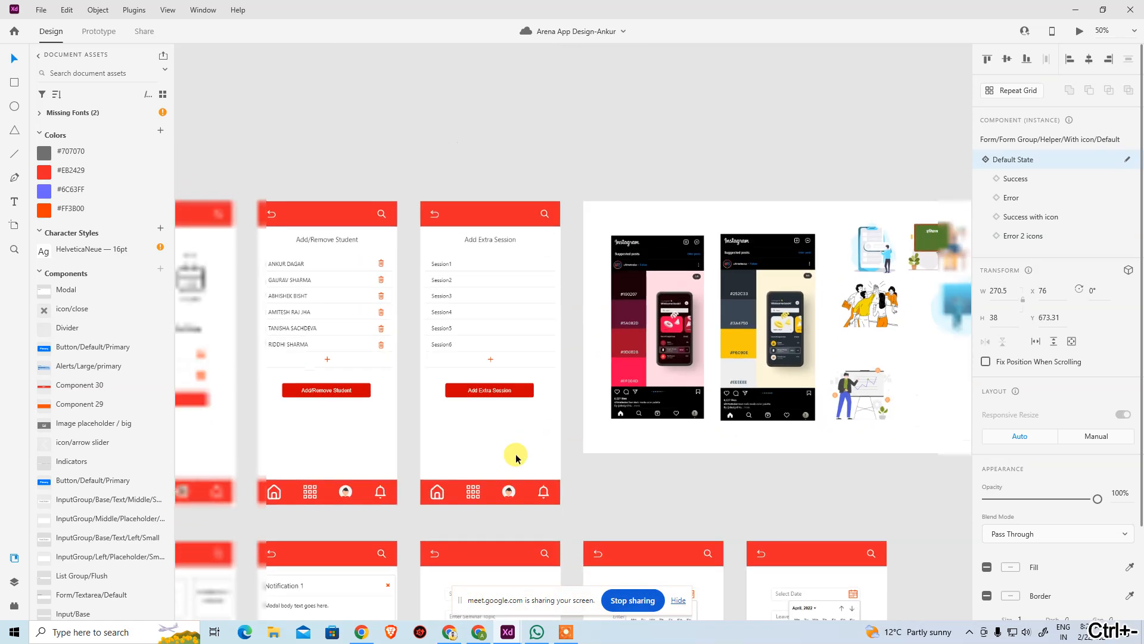
pyautogui.scroll(-5, 536, 473)
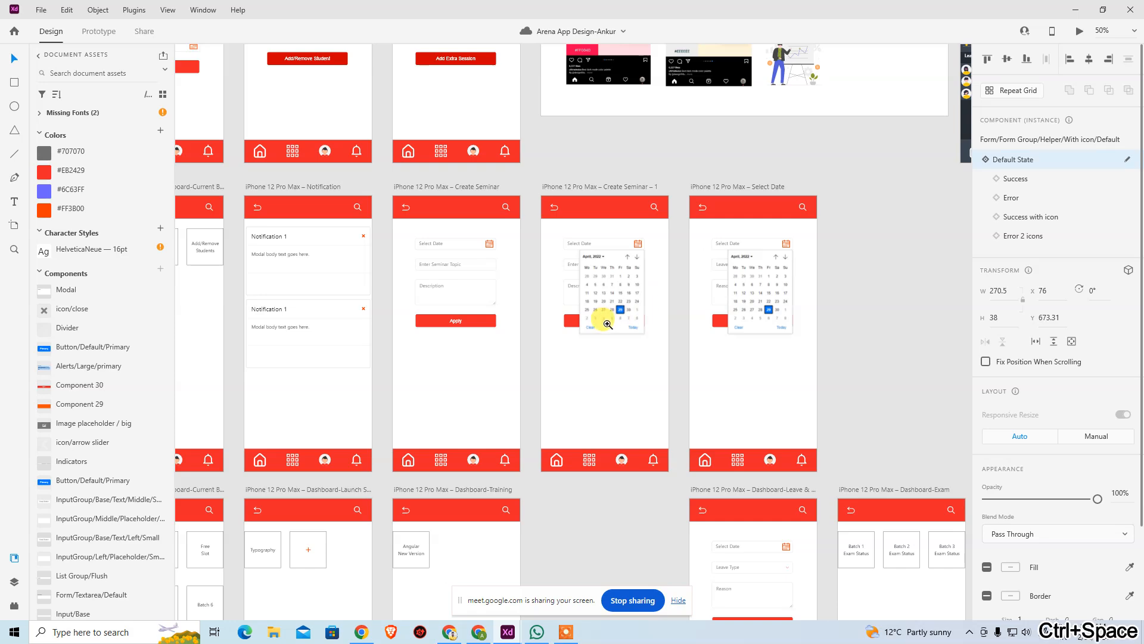
# Examine the Create Seminar, Launch Seminars and Training artboards up close, then view all app artboards at 25% zoom
pyautogui.click(608, 324)
pyautogui.moveTo(439, 299); pyautogui.dragTo(766, 298)
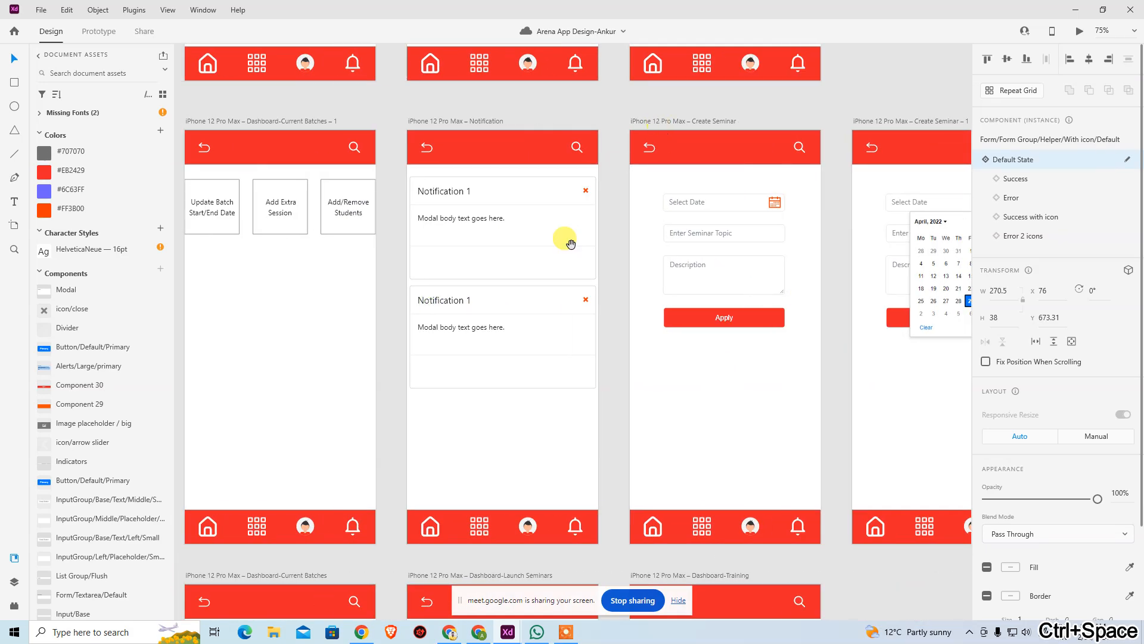
pyautogui.hscroll(2, 596, 375)
pyautogui.scroll(-4, 613, 357)
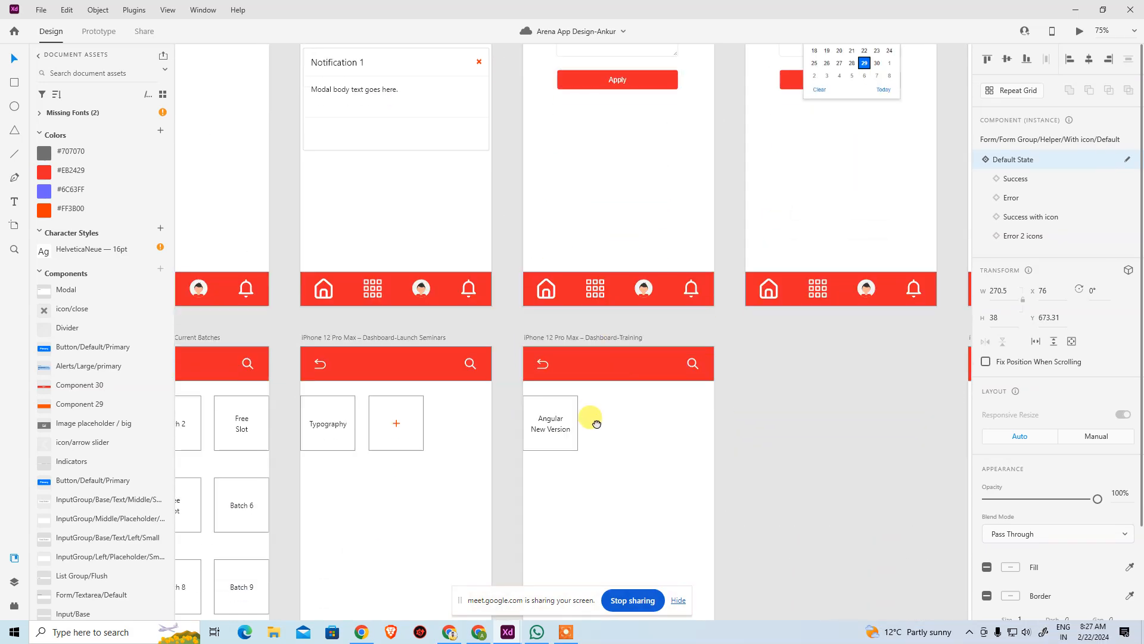
pyautogui.scroll(-10, 596, 424)
pyautogui.hscroll(-2, 596, 423)
pyautogui.scroll(-3, 654, 319)
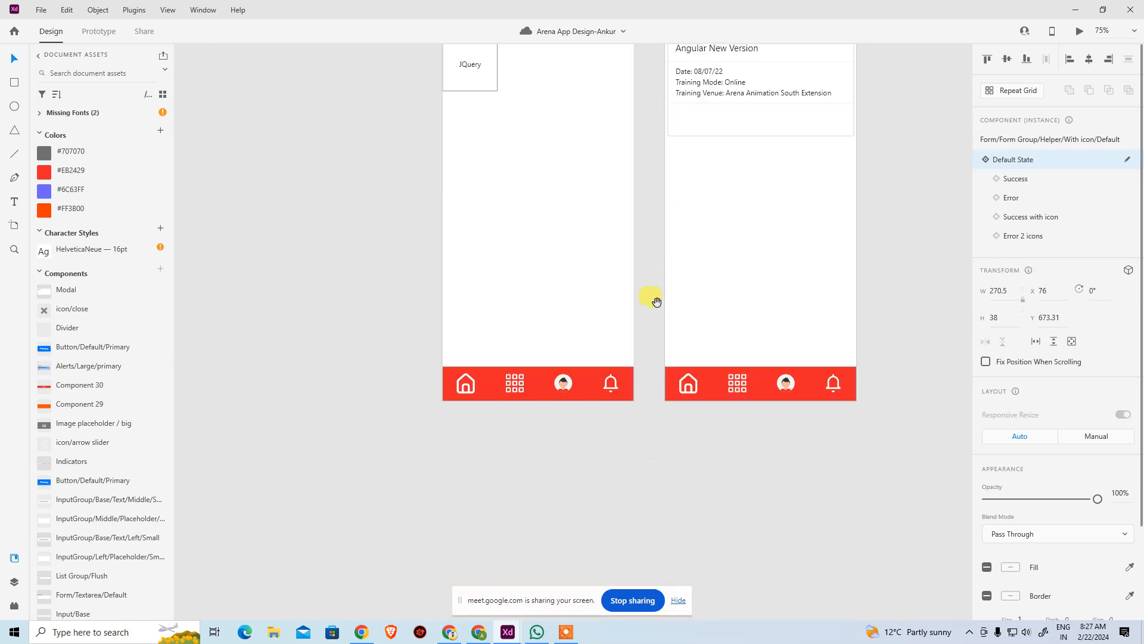
pyautogui.hotkey('ctrl', '-')
pyautogui.hotkey('ctrl', '-')
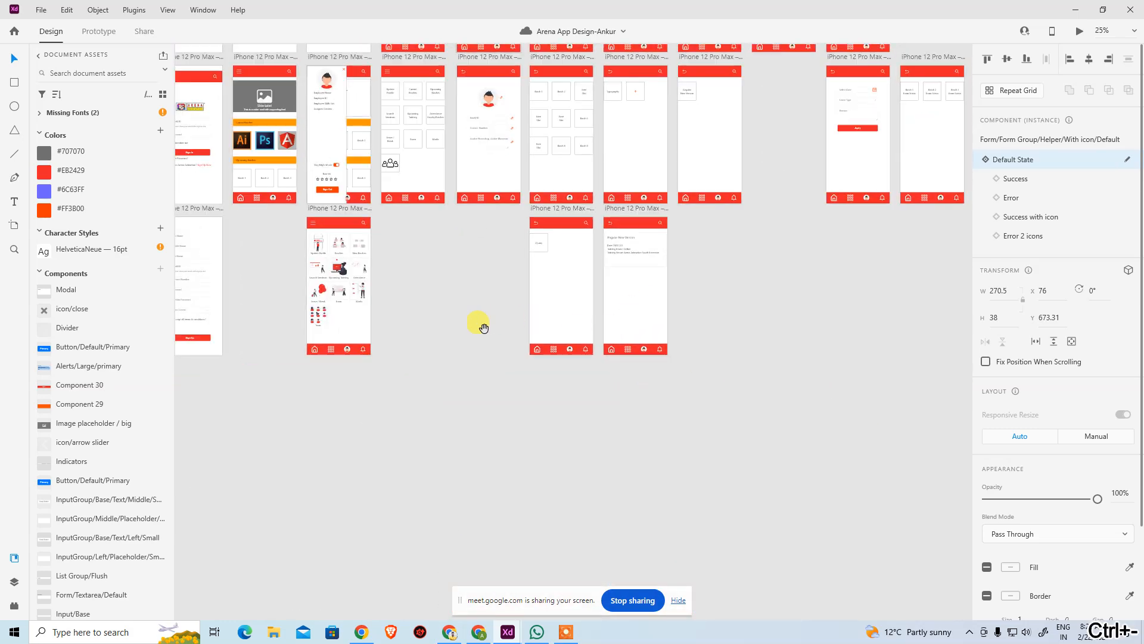
pyautogui.scroll(3, 482, 328)
pyautogui.hscroll(-2, 482, 328)
pyautogui.scroll(2, 518, 401)
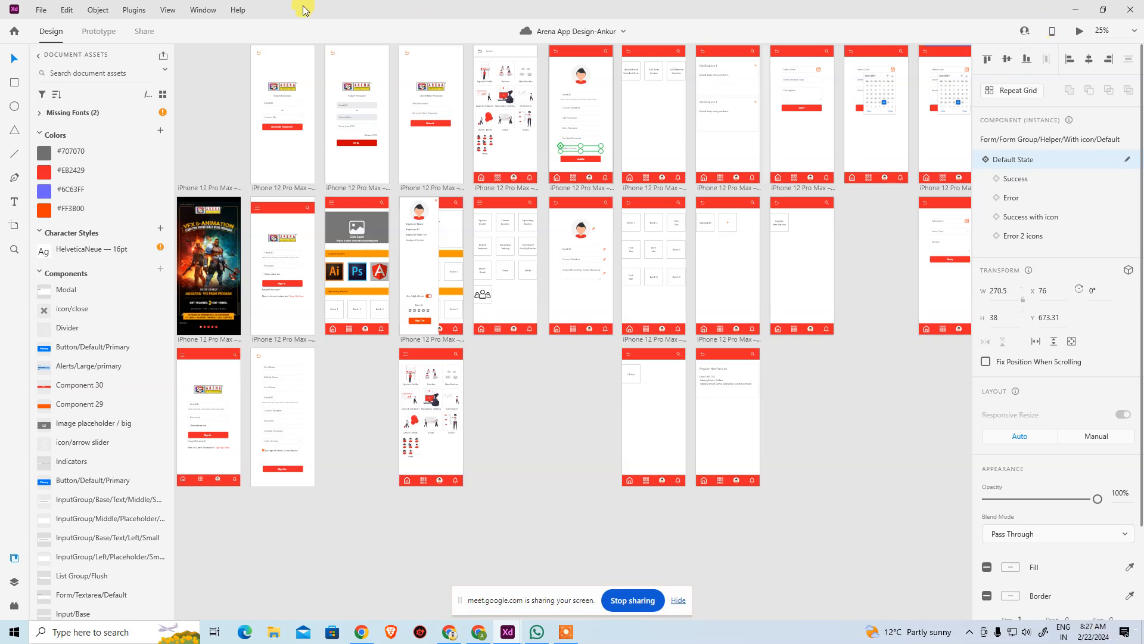
# View the app's artboards and interaction links in Prototype mode, then return to Design mode
pyautogui.click(112, 31)
pyautogui.moveTo(720, 294); pyautogui.dragTo(328, 420)
pyautogui.scroll(-3, 524, 294)
pyautogui.hscroll(-3, 562, 301)
pyautogui.hscroll(-2, 745, 235)
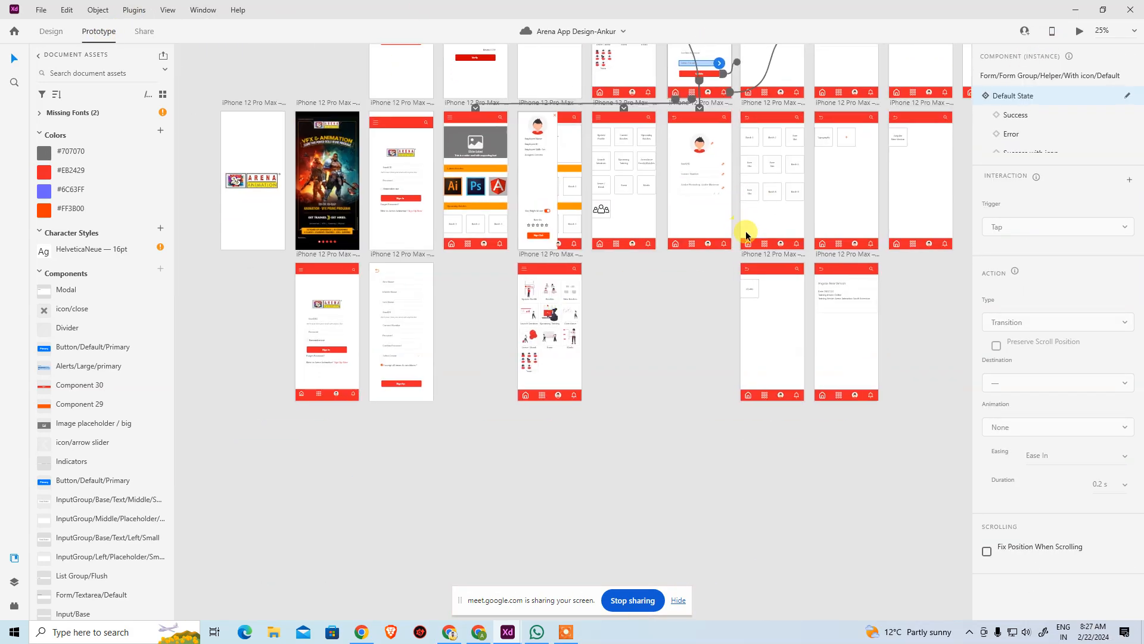
pyautogui.hotkey('ctrl', '-')
pyautogui.hotkey('ctrl', '-')
pyautogui.hscroll(3, 529, 391)
pyautogui.scroll(2, 553, 356)
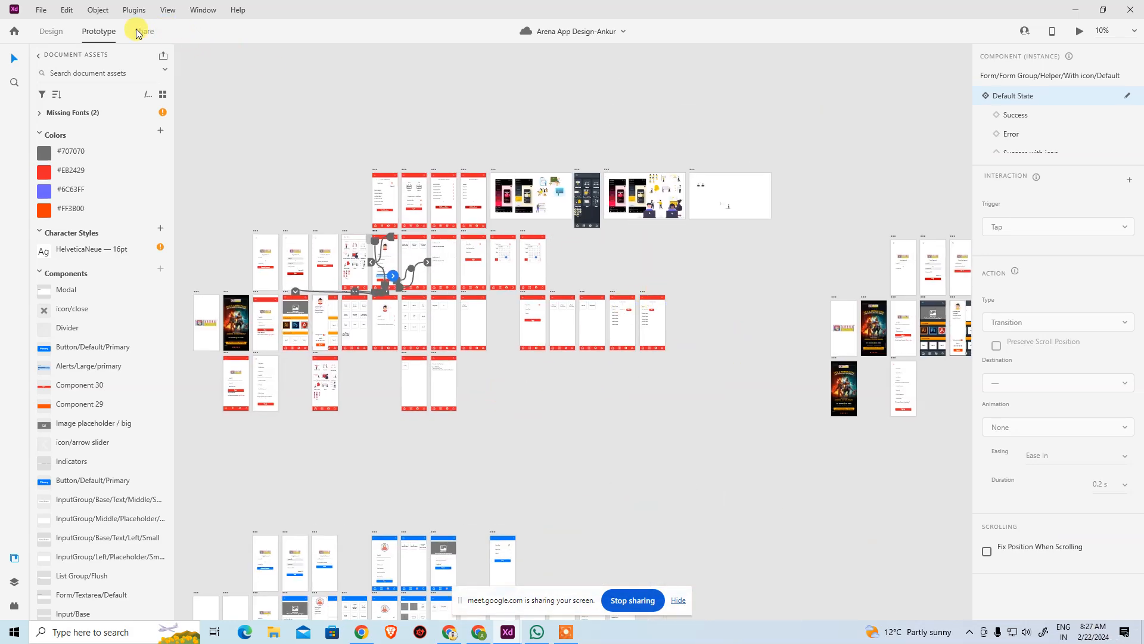
pyautogui.click(50, 32)
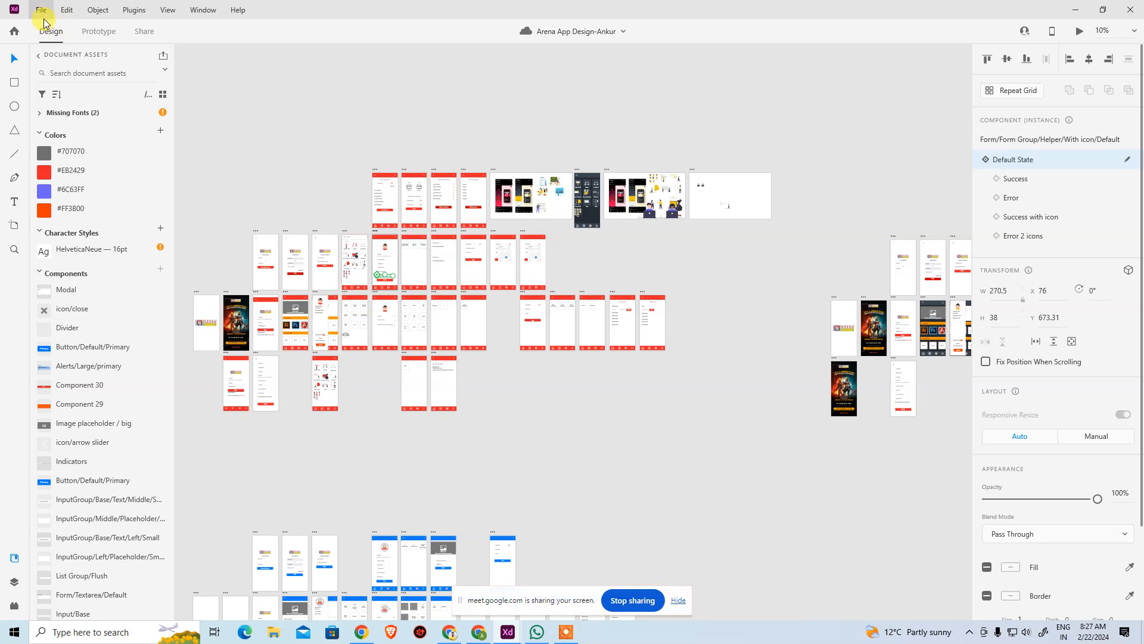
# Show your cloud files from the home screen and maximize the window
pyautogui.scroll(-3, 625, 409)
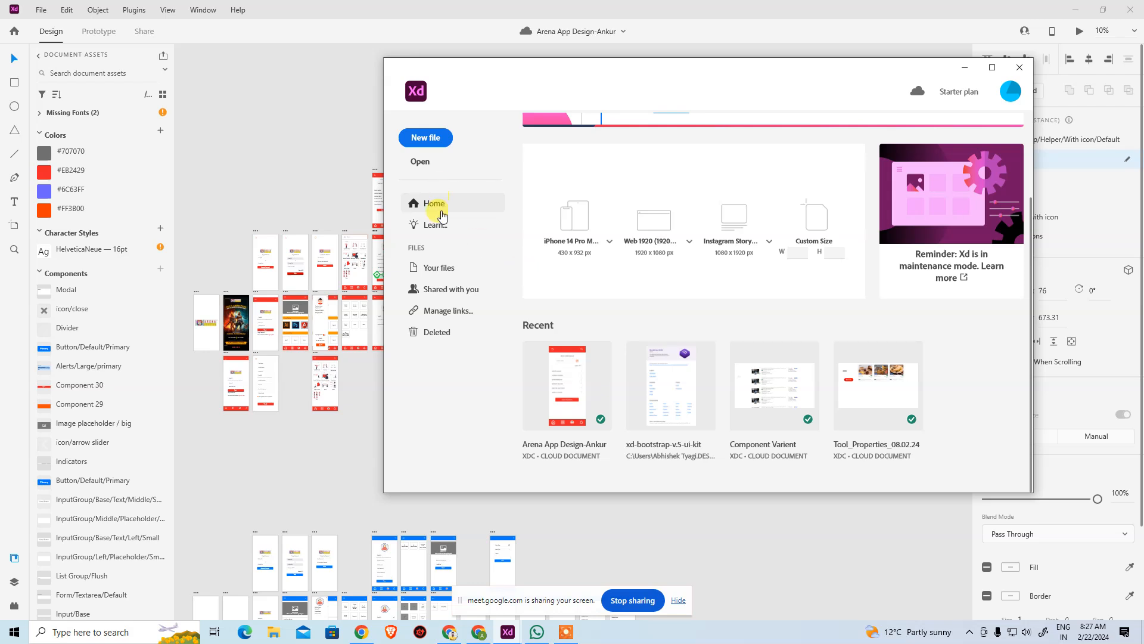
pyautogui.click(446, 267)
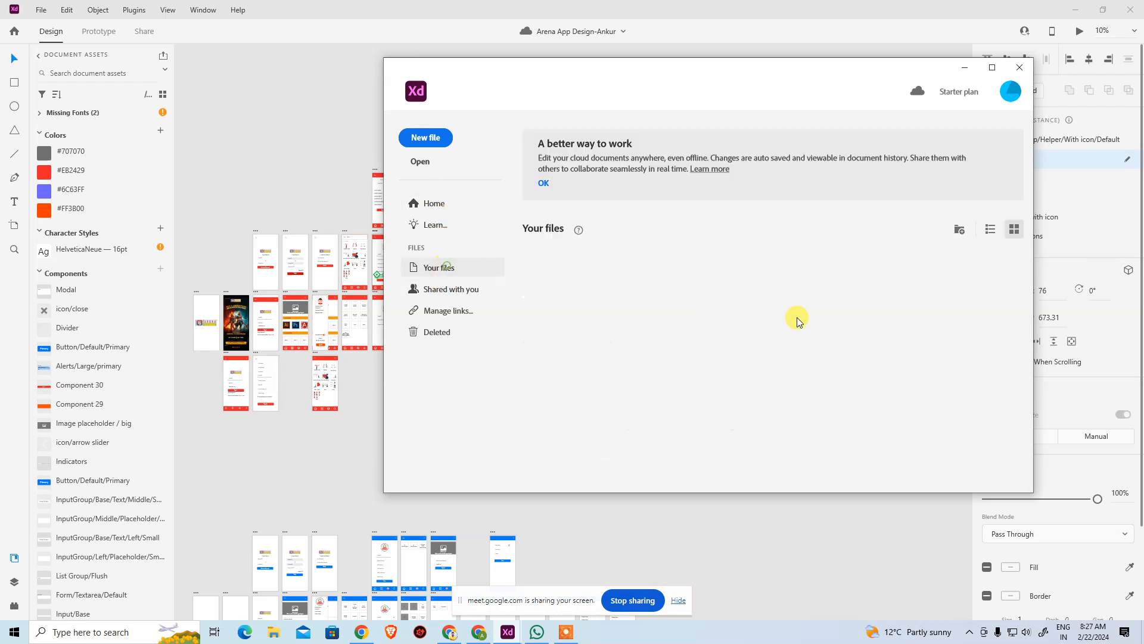
pyautogui.scroll(-3, 850, 340)
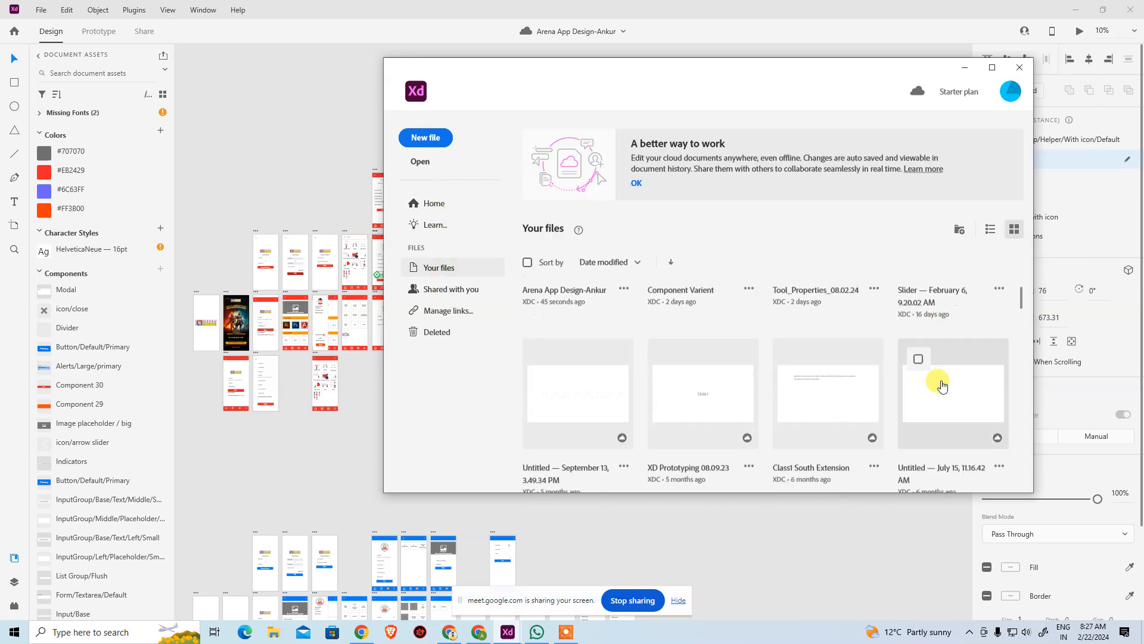
pyautogui.click(1001, 72)
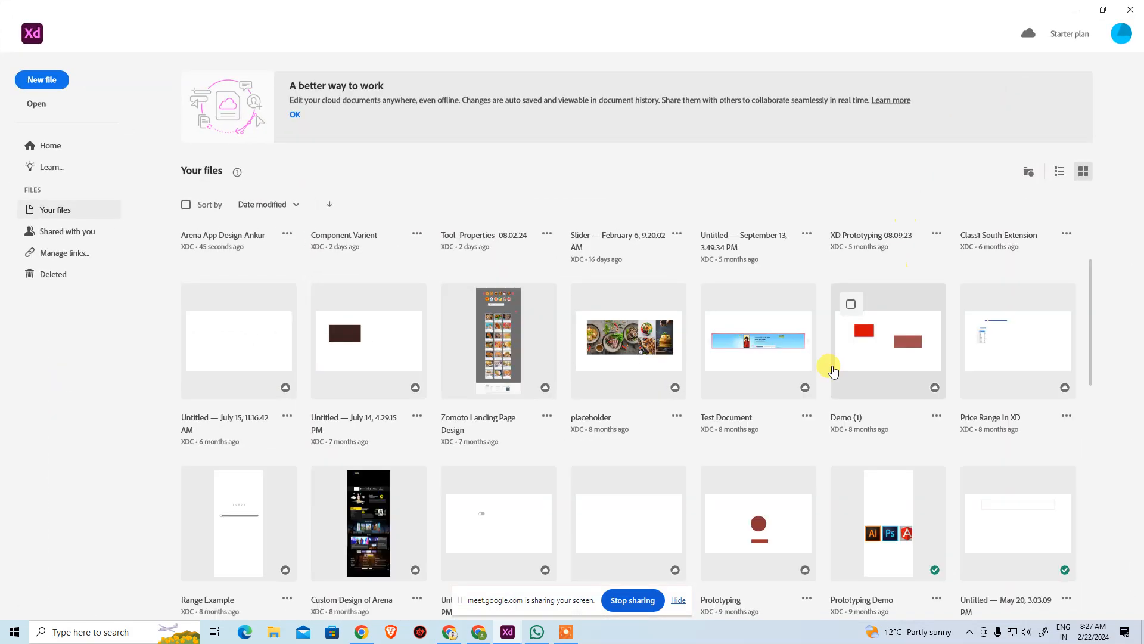
# Browse the full list of cloud documents, from the recent designs to the oldest files
pyautogui.scroll(-5, 845, 352)
pyautogui.scroll(-3, 852, 345)
pyautogui.scroll(3, 851, 320)
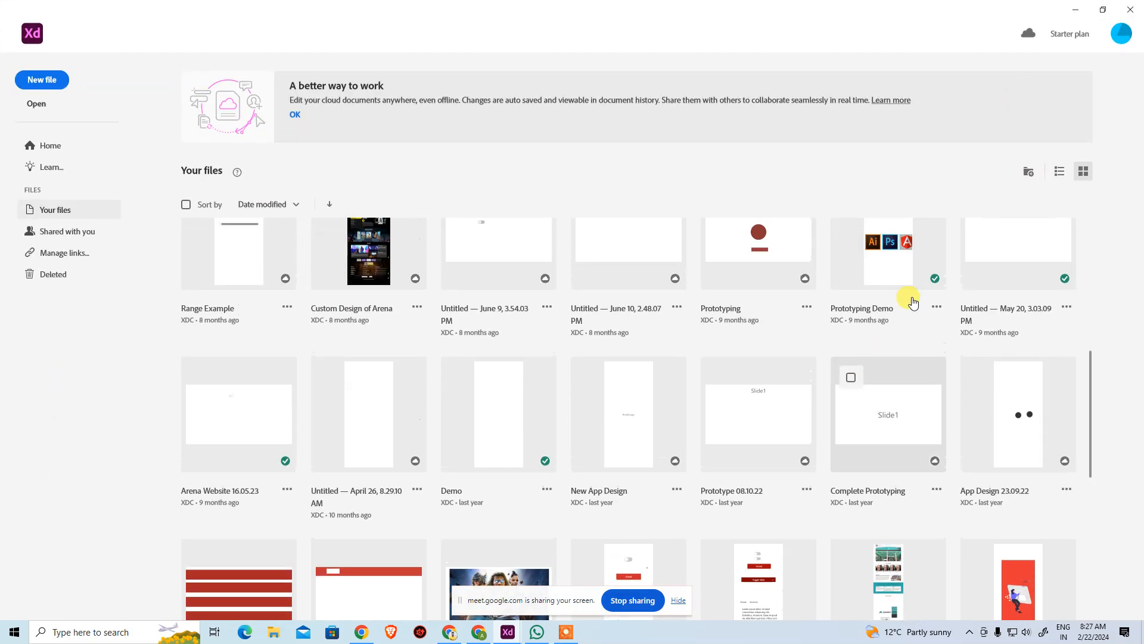
pyautogui.scroll(-5, 857, 327)
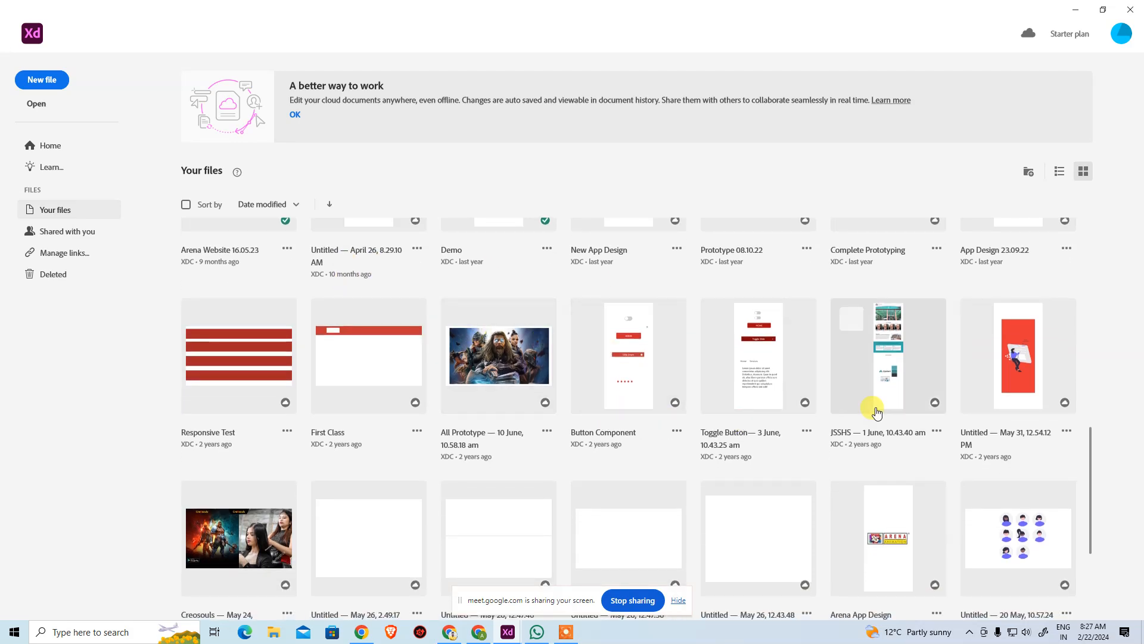
pyautogui.scroll(-4, 807, 403)
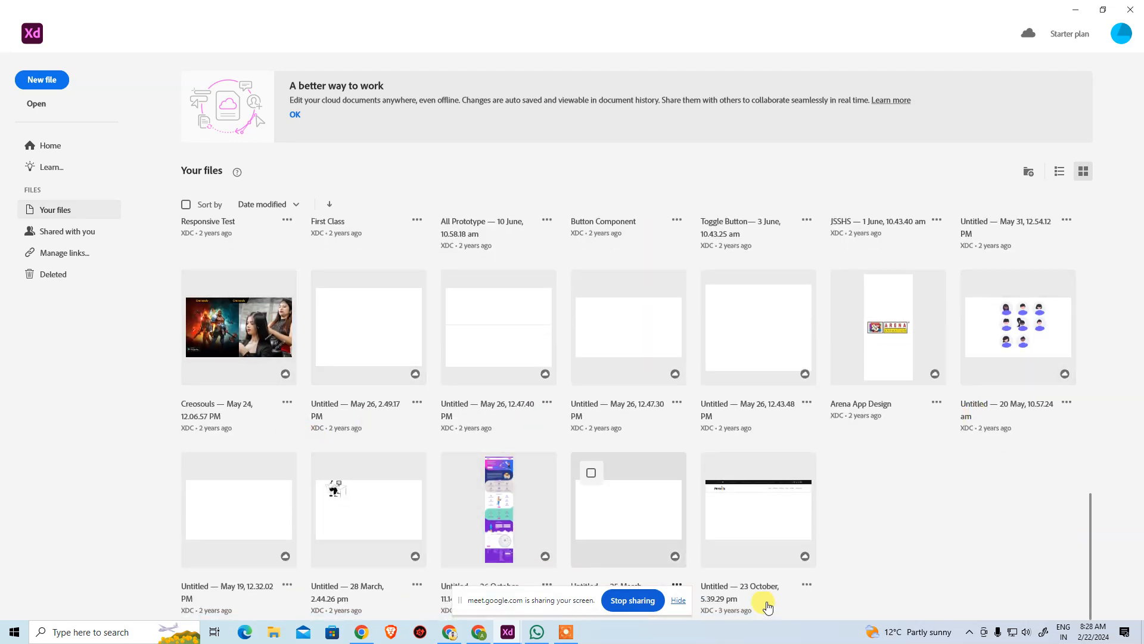
pyautogui.scroll(4, 926, 434)
pyautogui.scroll(15, 925, 434)
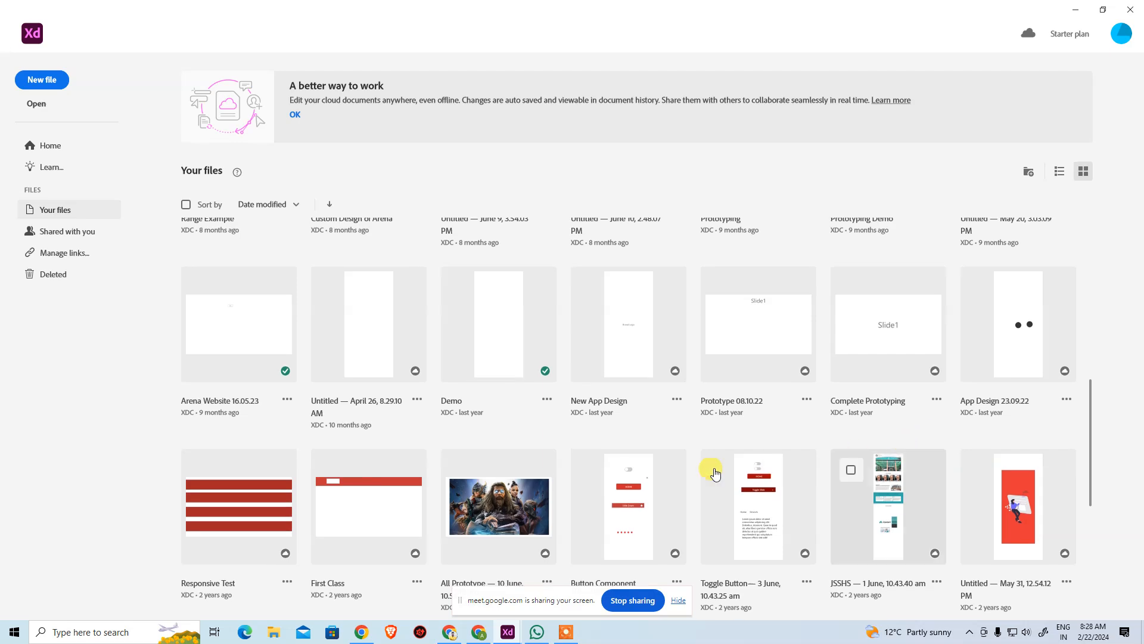
pyautogui.scroll(2, 710, 447)
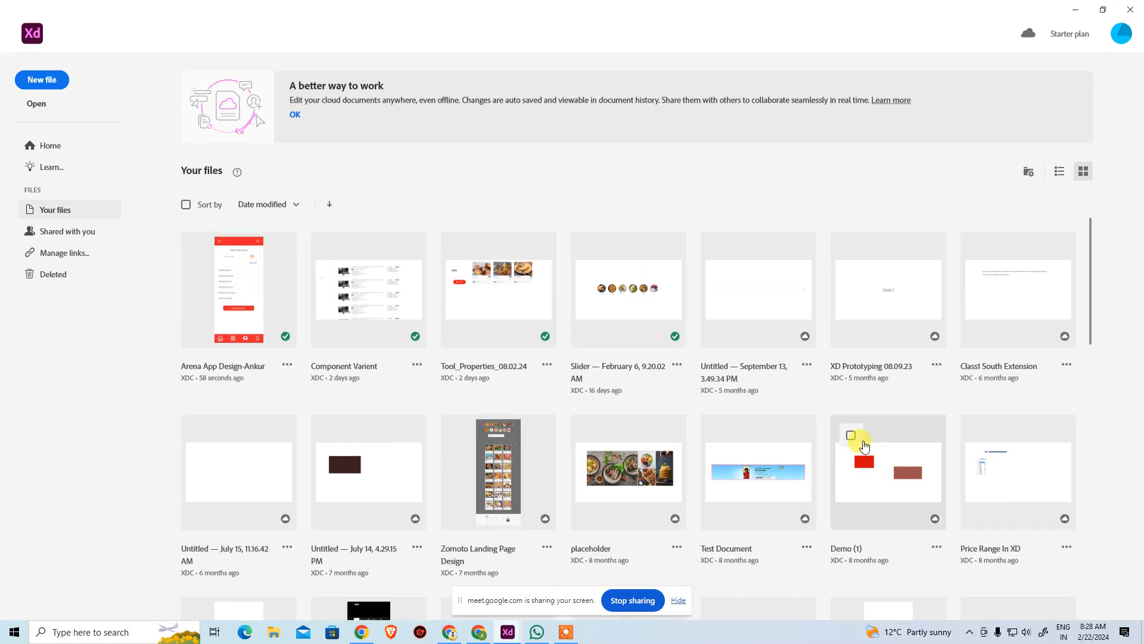
pyautogui.scroll(-20, 868, 446)
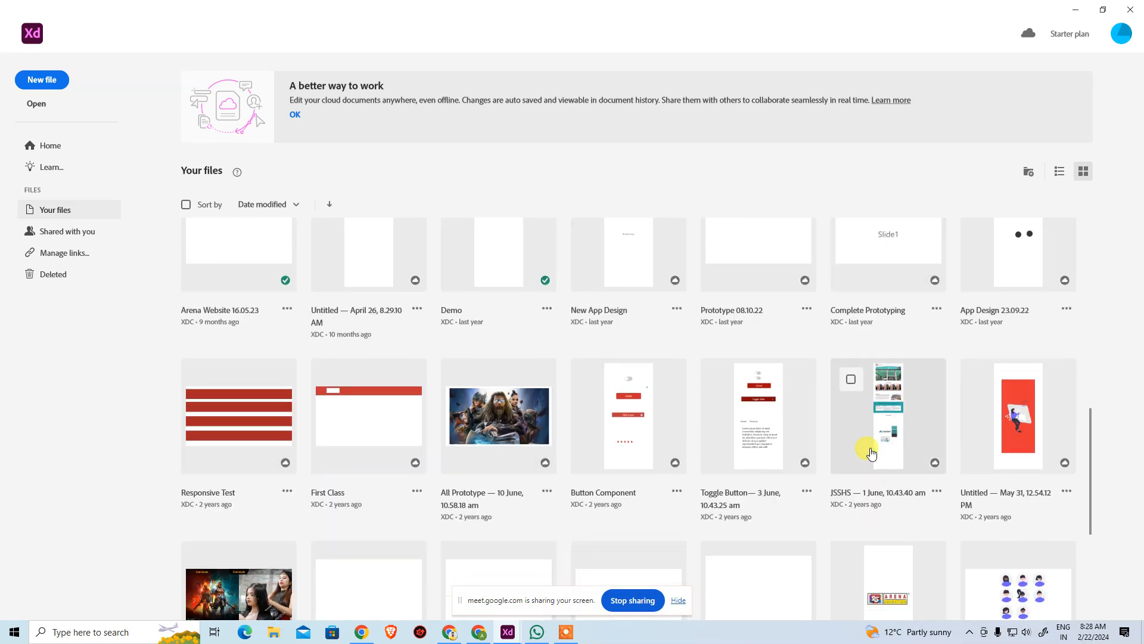
pyautogui.scroll(12, 871, 454)
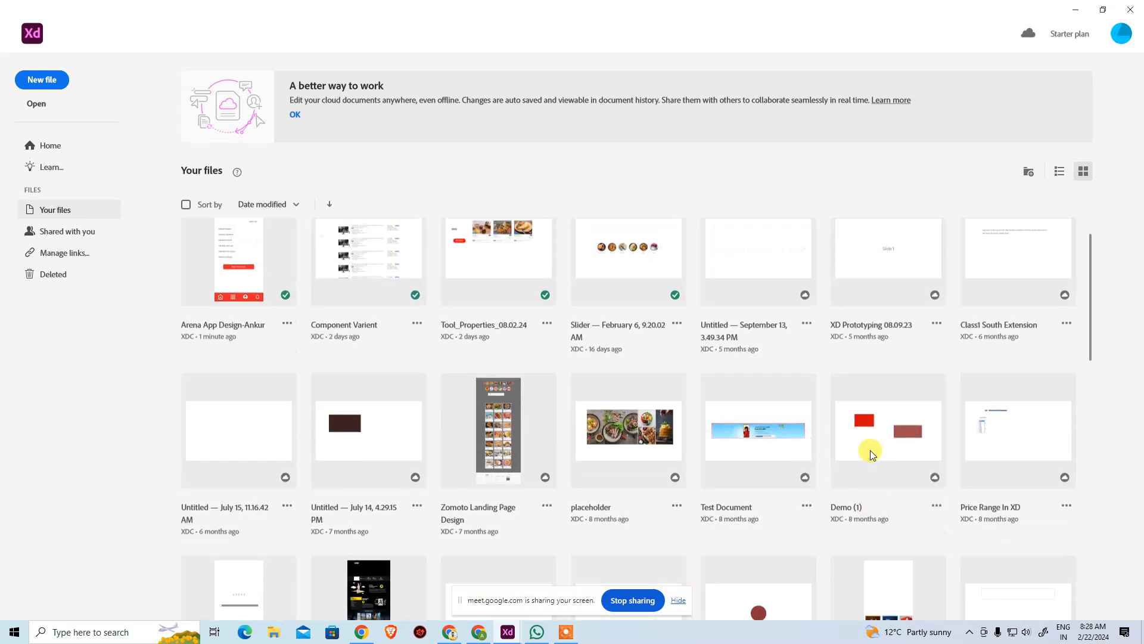
pyautogui.scroll(-1, 871, 454)
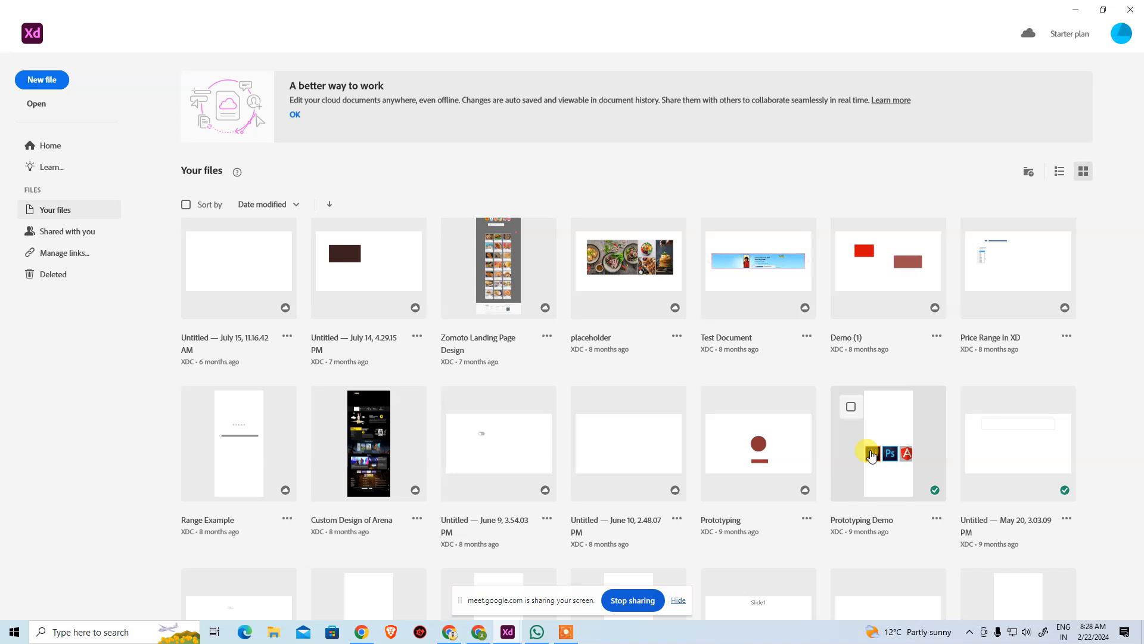
pyautogui.scroll(-15, 871, 454)
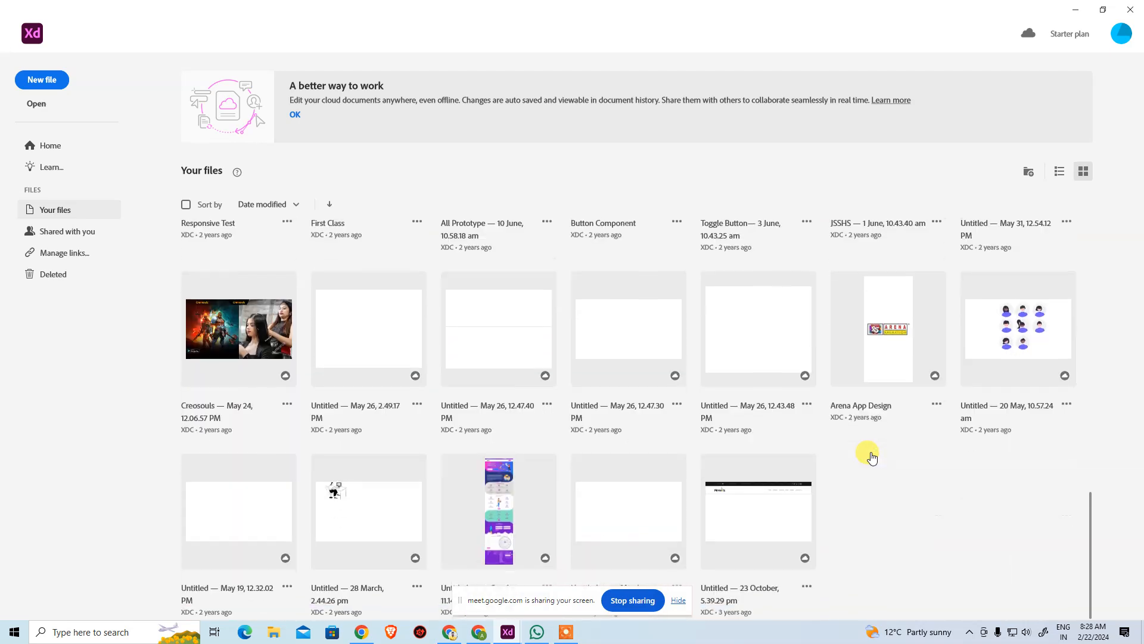
pyautogui.scroll(15, 865, 454)
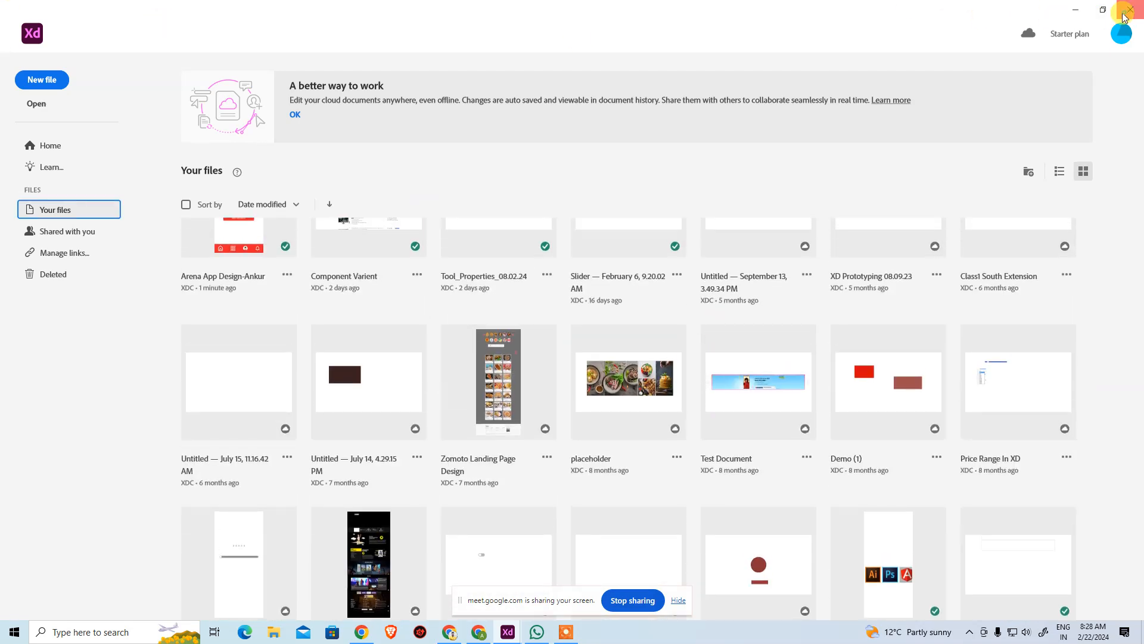
# Leave the cloud file list and show the home screen with the recent files in a maximized window
pyautogui.click(1075, 10)
pyautogui.moveTo(634, 467); pyautogui.dragTo(595, 404)
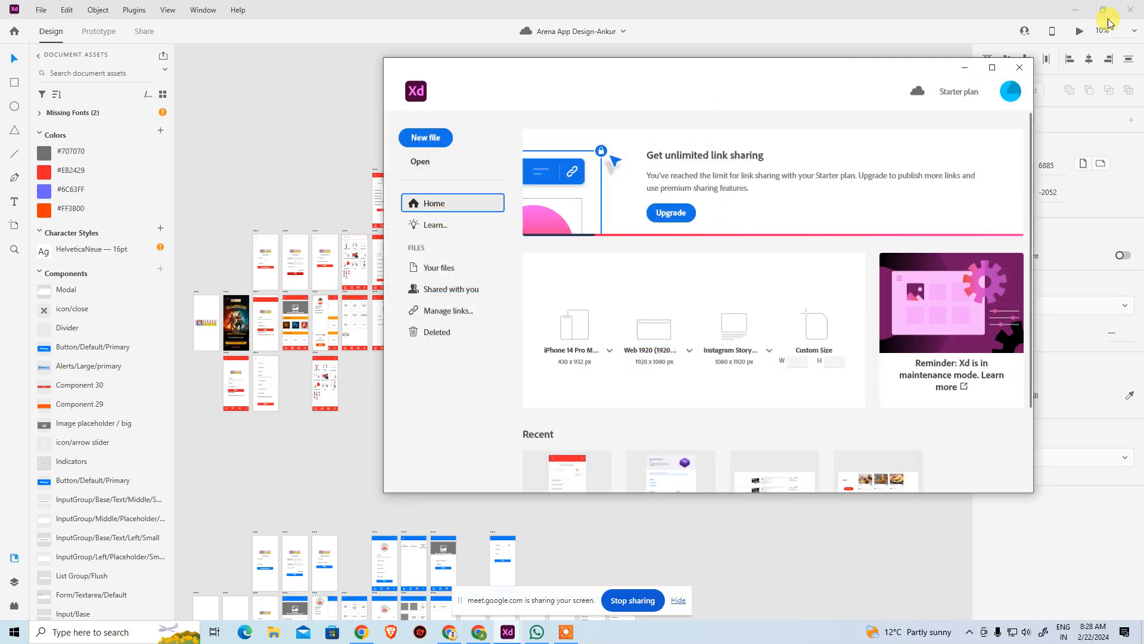
pyautogui.click(1130, 9)
pyautogui.click(992, 67)
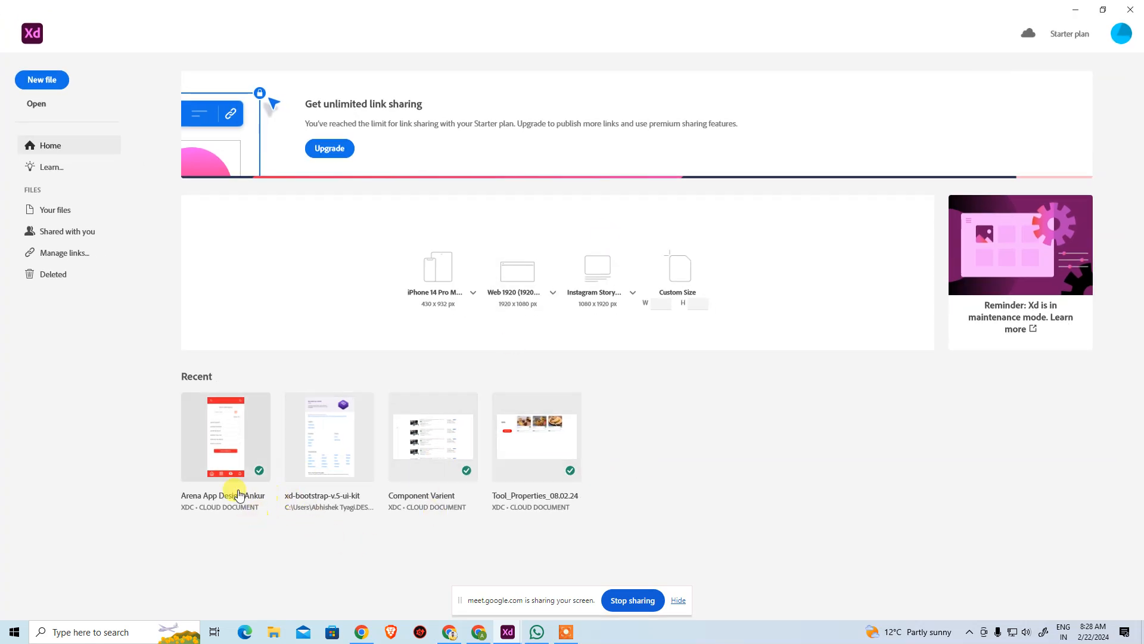
# Open the Arena App Design cloud document from the recent files
pyautogui.click(230, 472)
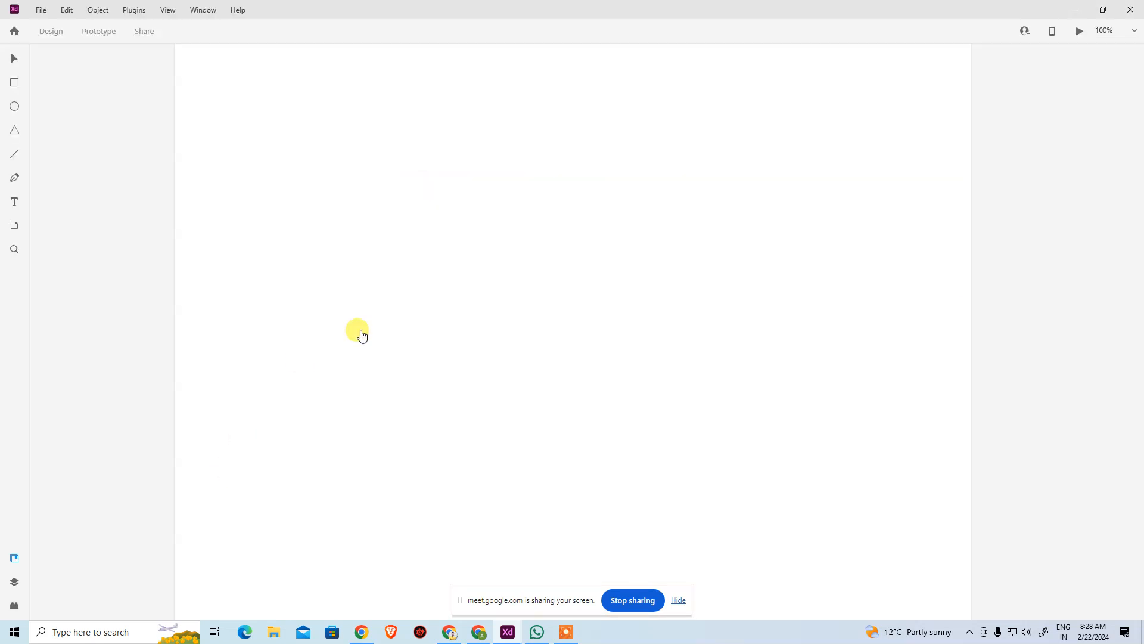
# Switch to the TTS attendance sheet in the browser and mark the first student present (P) for day 22
pyautogui.hotkey('alt', 'Tab')
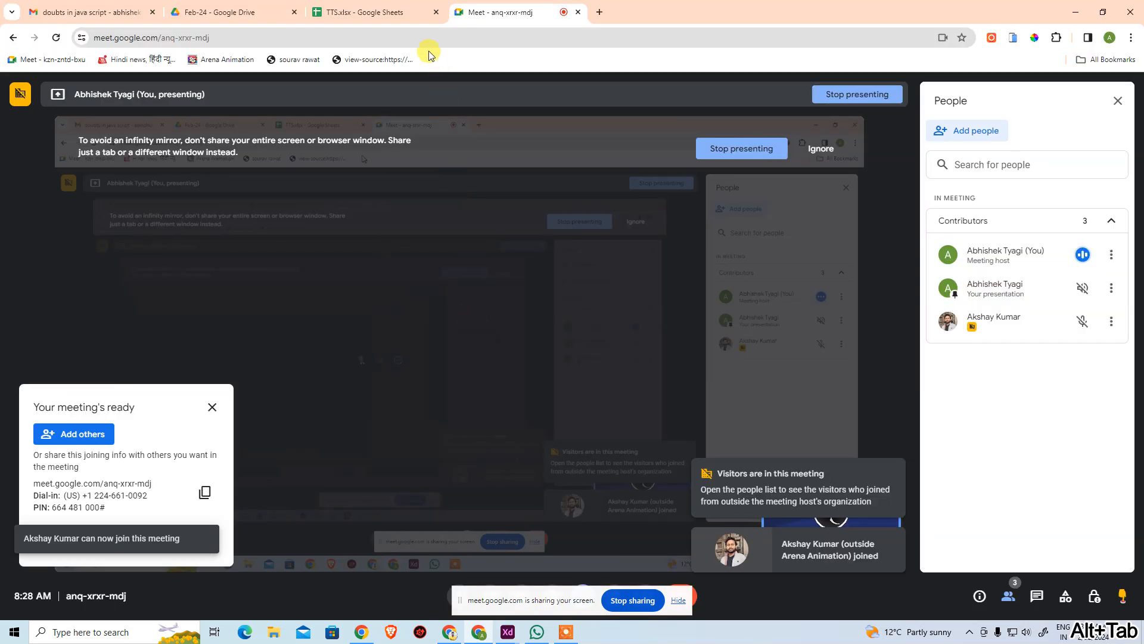
pyautogui.click(395, 12)
pyautogui.click(787, 237)
pyautogui.write('P')
pyautogui.press('Return')
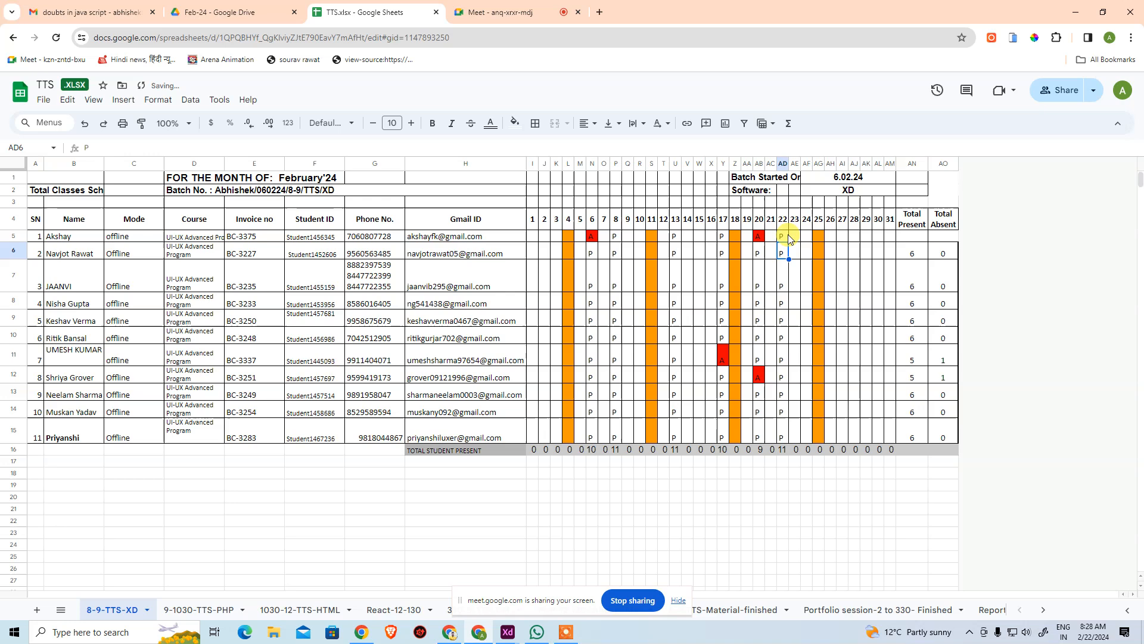
pyautogui.click(503, 7)
# Return to the Arena App Design document in Adobe XD and copy the Select Center field from the sign-up artboard
pyautogui.hotkey('alt', 'Tab')
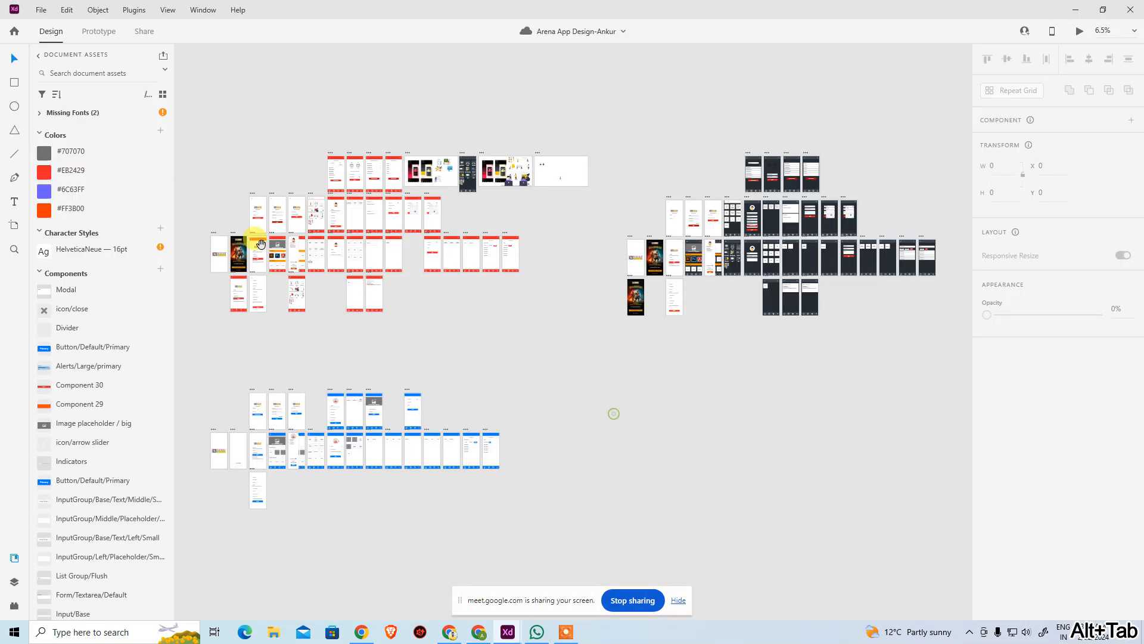
pyautogui.hotkey('ctrl', 'space')
pyautogui.moveTo(232, 282); pyautogui.dragTo(293, 335)
pyautogui.click(511, 243)
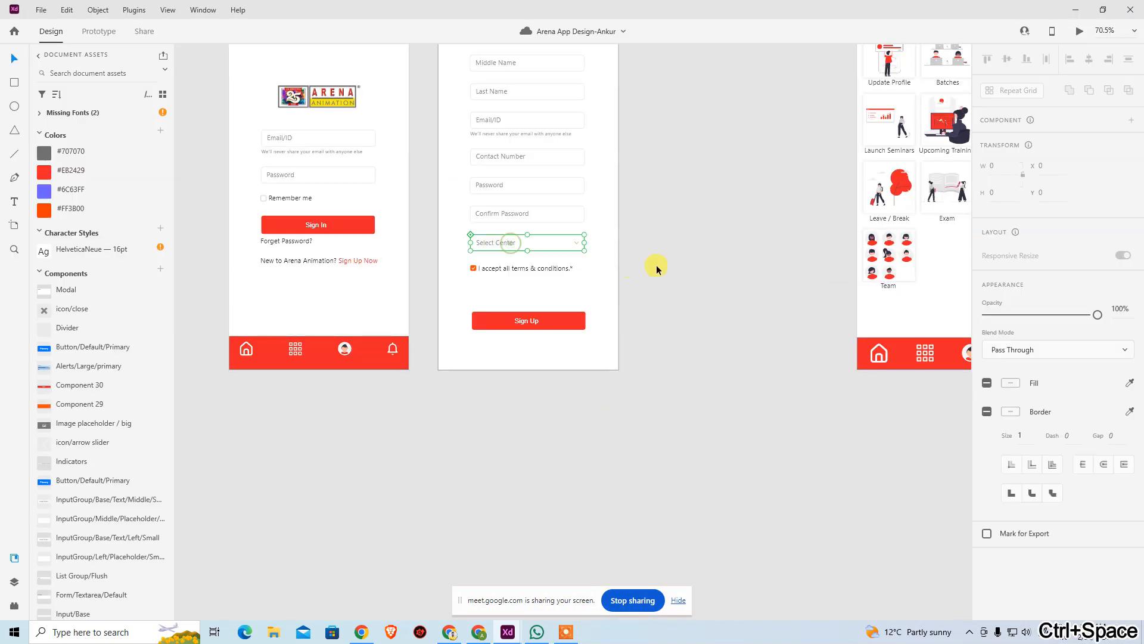
pyautogui.hotkey('ctrl', 'c')
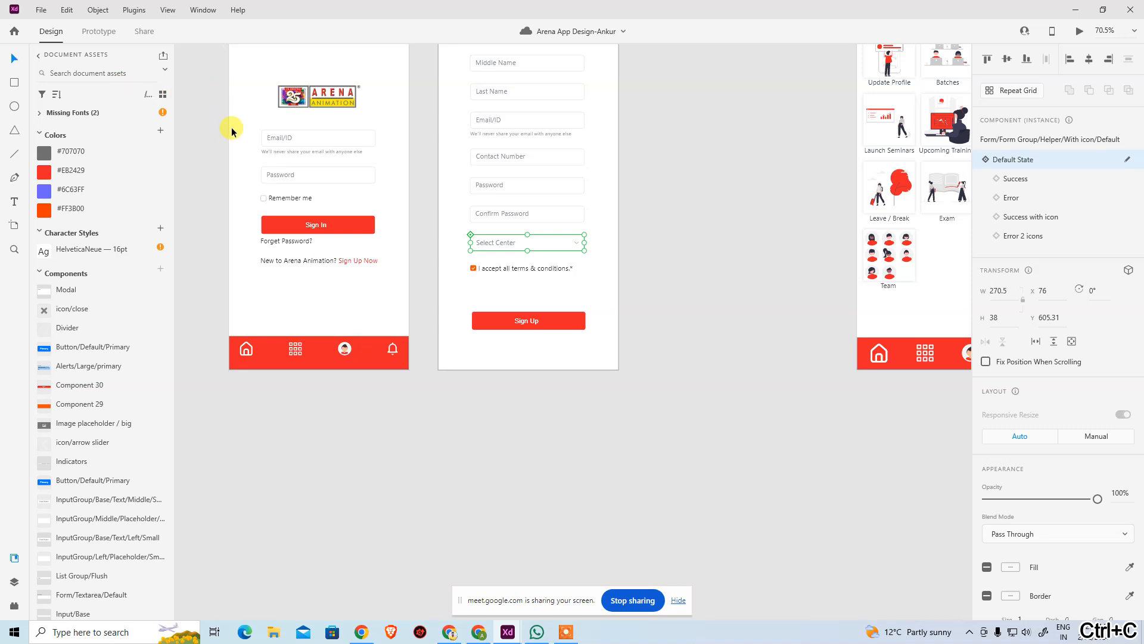
# Create a new document with a Web 1920 artboard (1920 x 1080 px) and maximize its window
pyautogui.hotkey('ctrl', 'n')
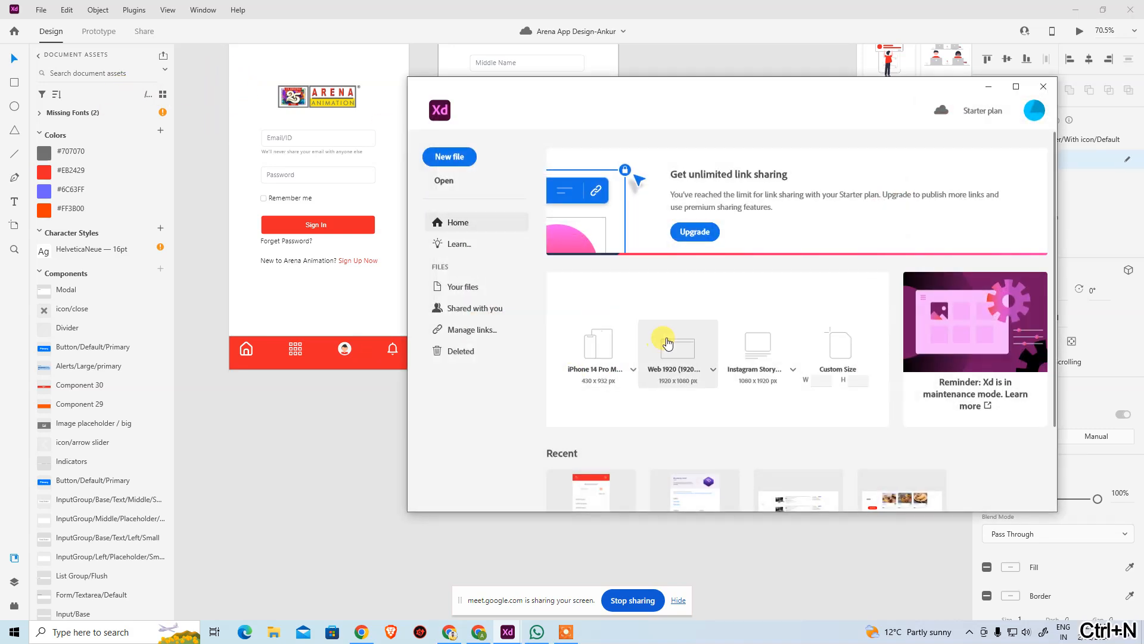
pyautogui.click(666, 340)
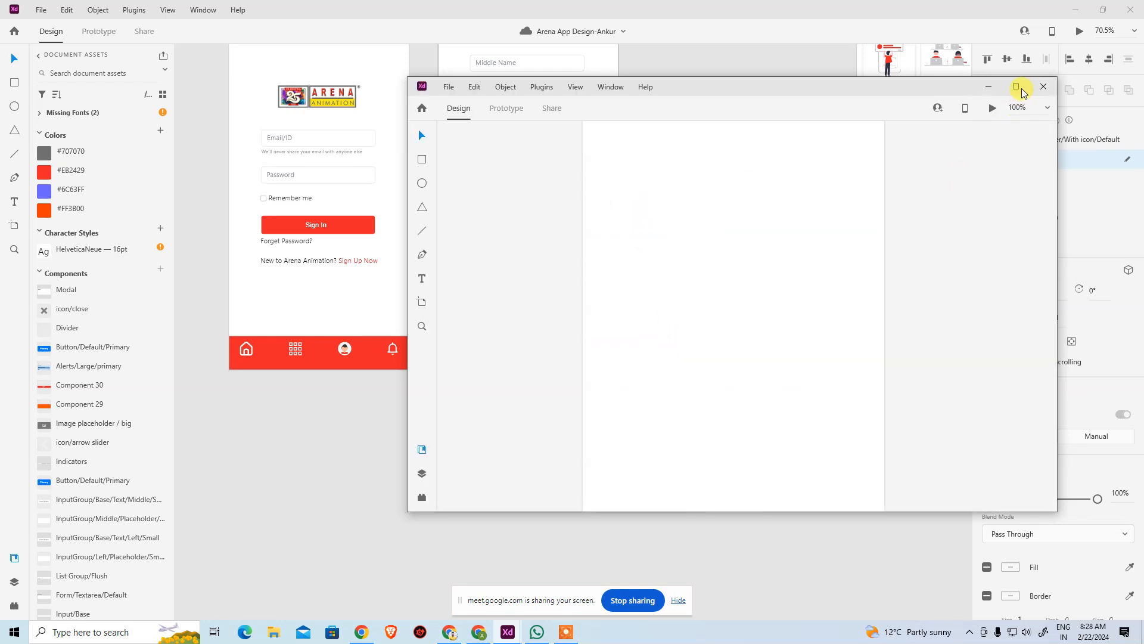
pyautogui.click(1020, 89)
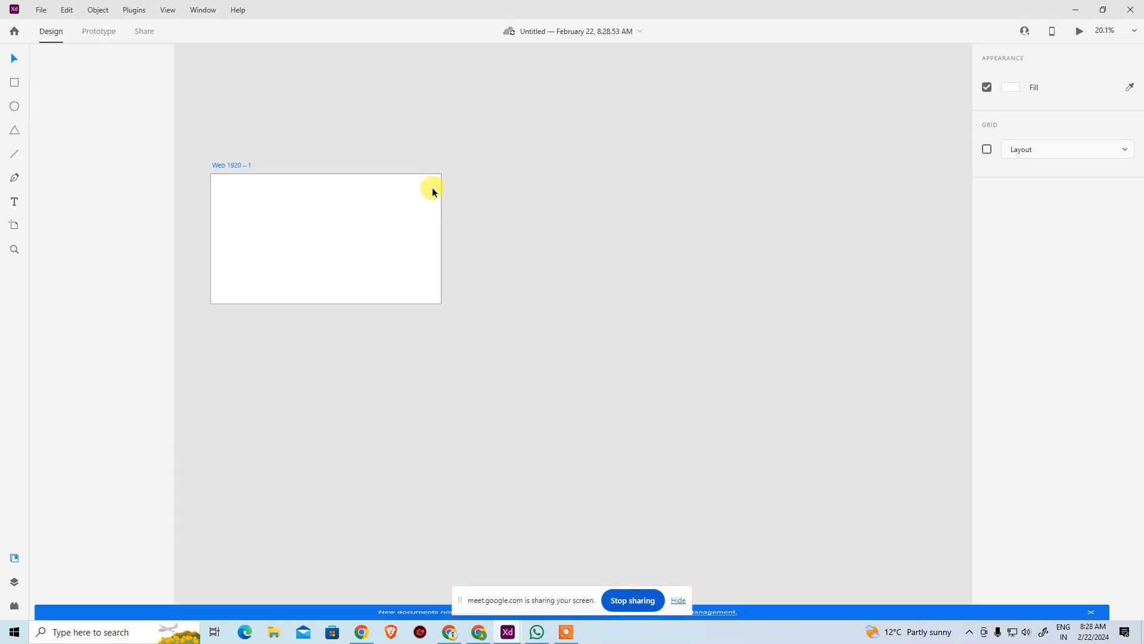
# Paste the copied Select Center field onto the Web 1920 artboard
pyautogui.click(433, 192)
pyautogui.hotkey('ctrl', 'v')
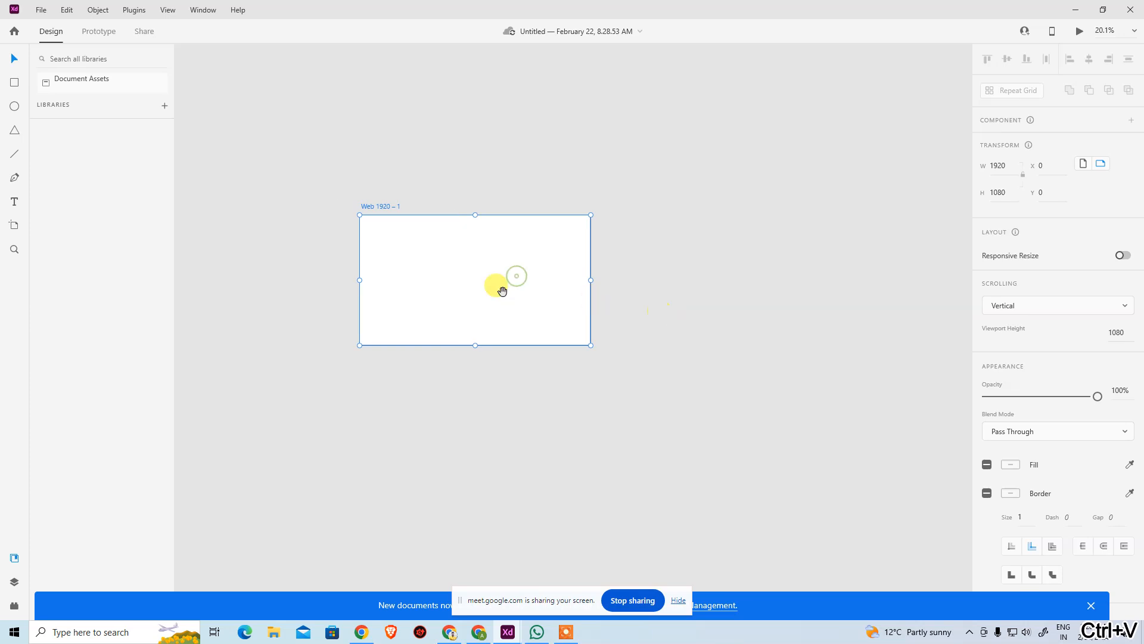
pyautogui.hotkey('ctrl', 'space')
pyautogui.moveTo(322, 270); pyautogui.dragTo(480, 320)
pyautogui.scroll(5, 322, 319)
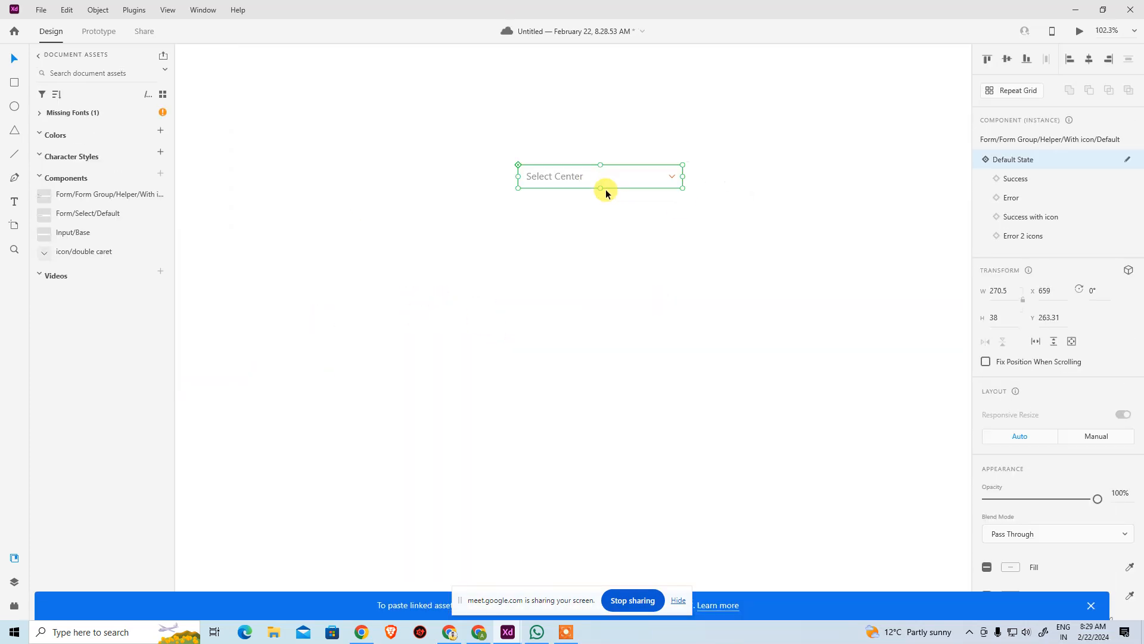
# Centre the Select Center field horizontally on the artboard at X 825
pyautogui.hotkey('ctrl', '-')
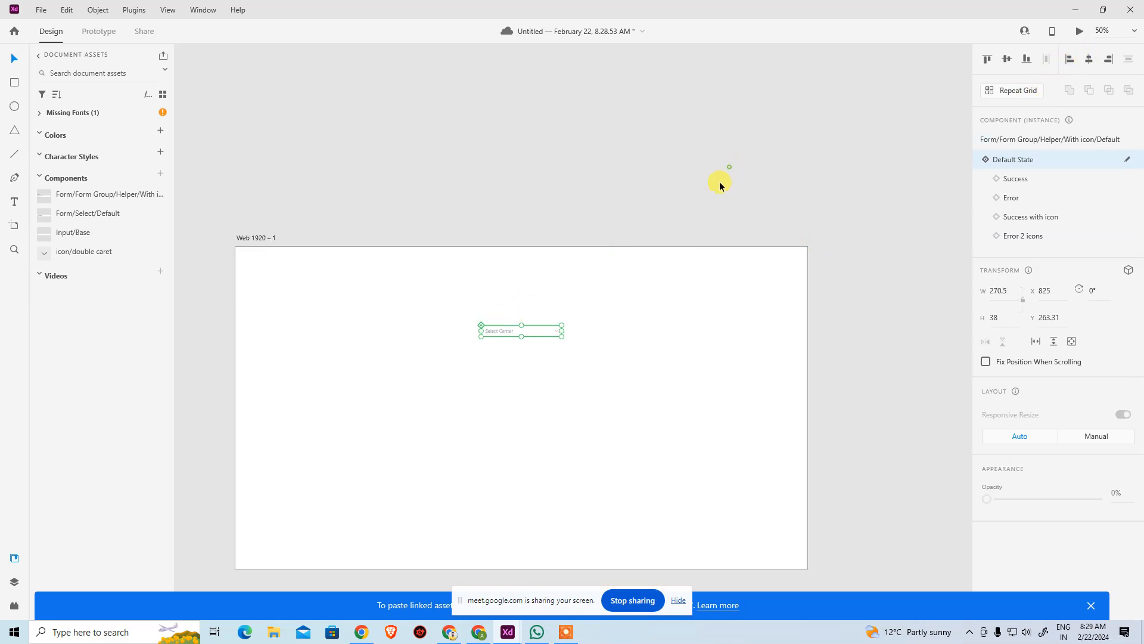
pyautogui.hotkey('ctrl', 'space')
pyautogui.click(532, 335)
pyautogui.click(531, 338)
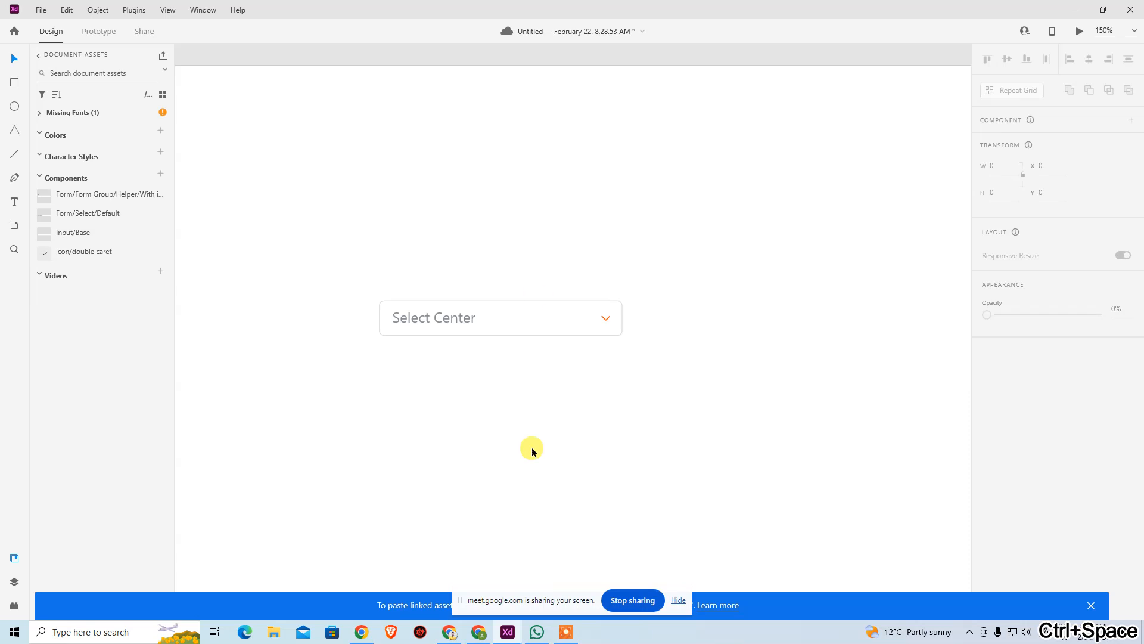
pyautogui.hotkey('ctrl', '-')
pyautogui.hotkey('ctrl', '-')
pyautogui.hotkey('ctrl', '-')
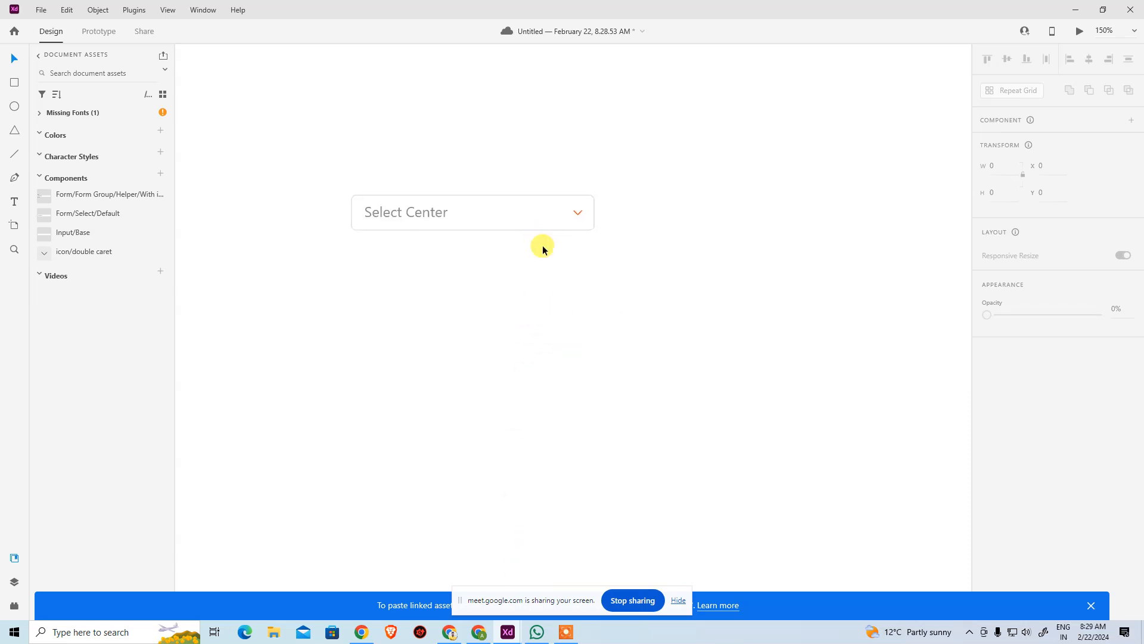
pyautogui.moveTo(533, 277); pyautogui.dragTo(473, 181)
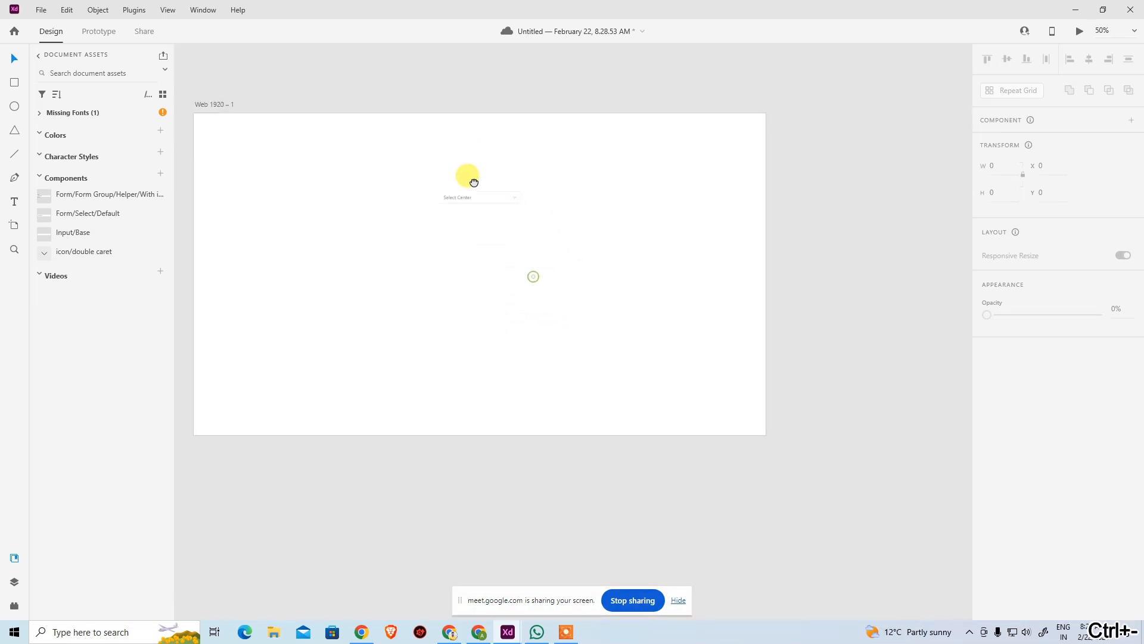
# Duplicate the Web 1920 artboard together with its Select Center field
pyautogui.click(221, 102)
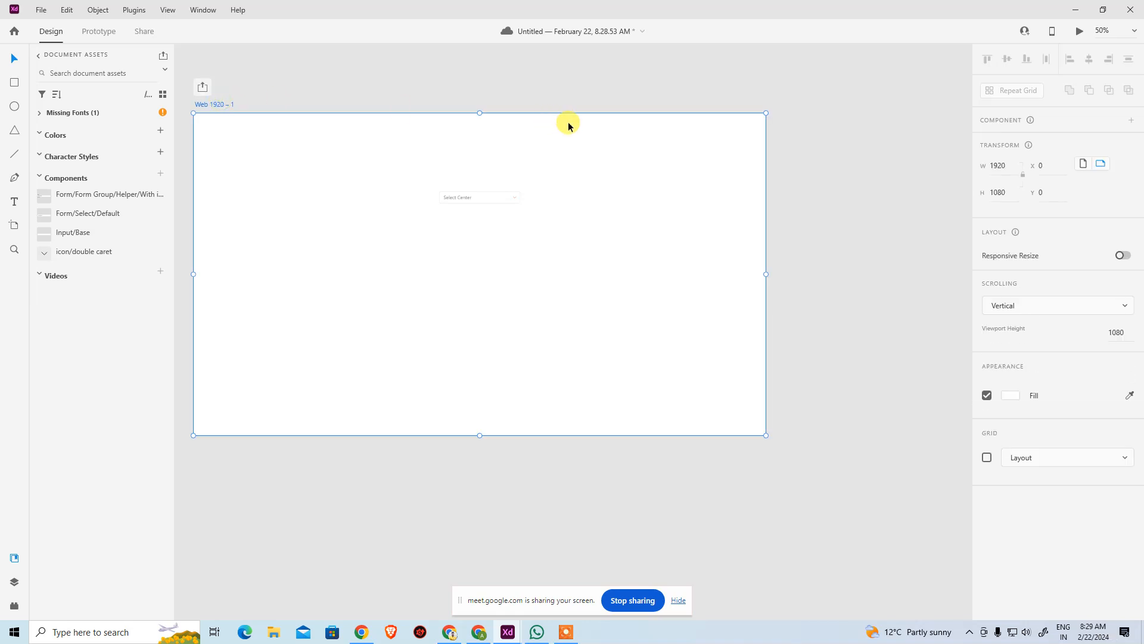
pyautogui.hotkey('ctrl', 'v')
pyautogui.click(592, 214)
pyautogui.hotkey('ctrl', 'space')
pyautogui.click(566, 267)
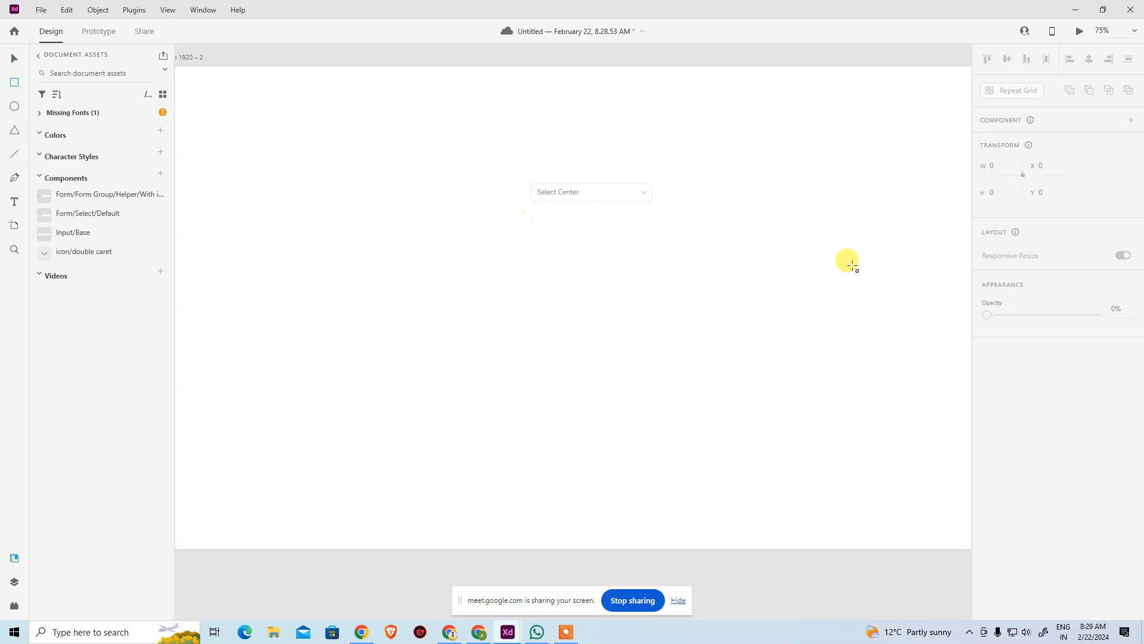
# Switch to the browser and open getbootstrap.com in a new tab
pyautogui.hotkey('alt', 'Tab')
pyautogui.click(459, 633)
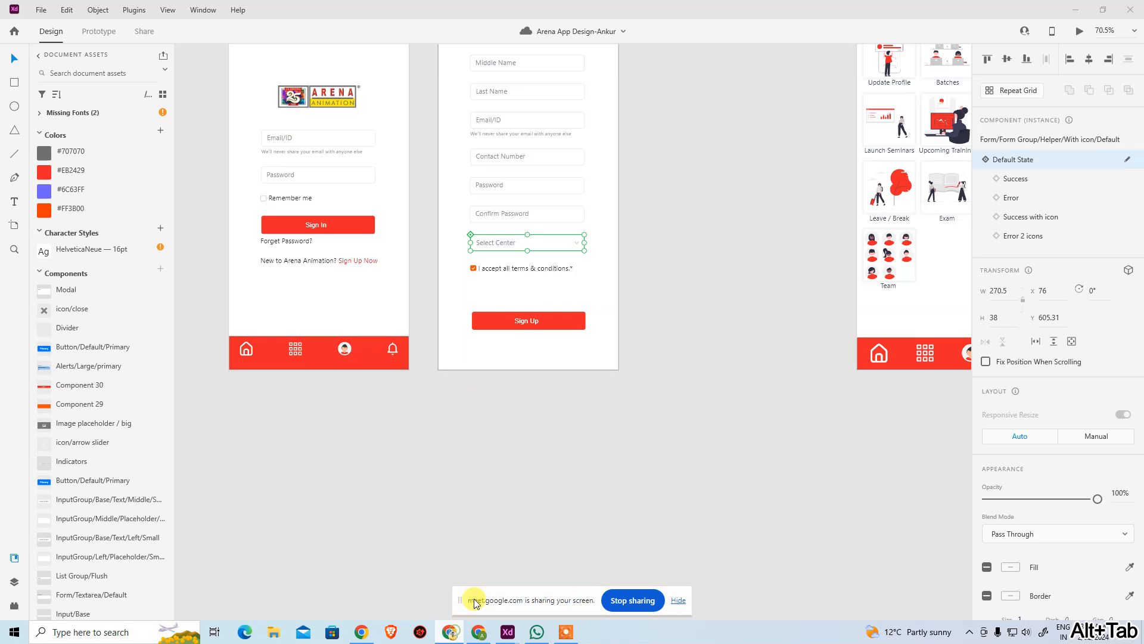
pyautogui.click(477, 633)
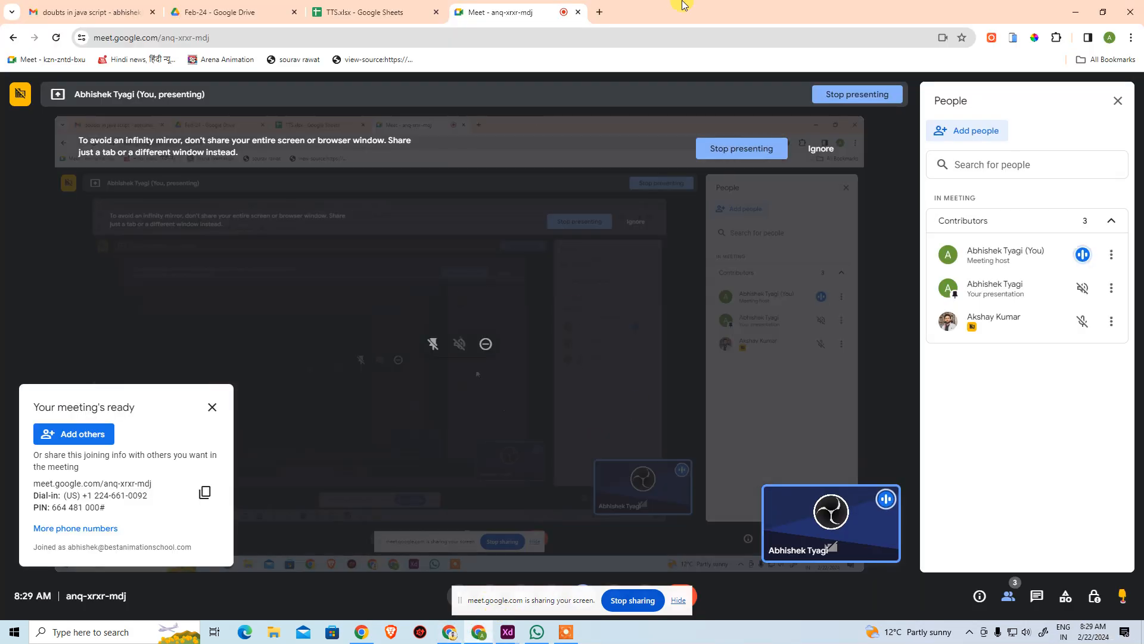
pyautogui.click(603, 12)
pyautogui.write('get')
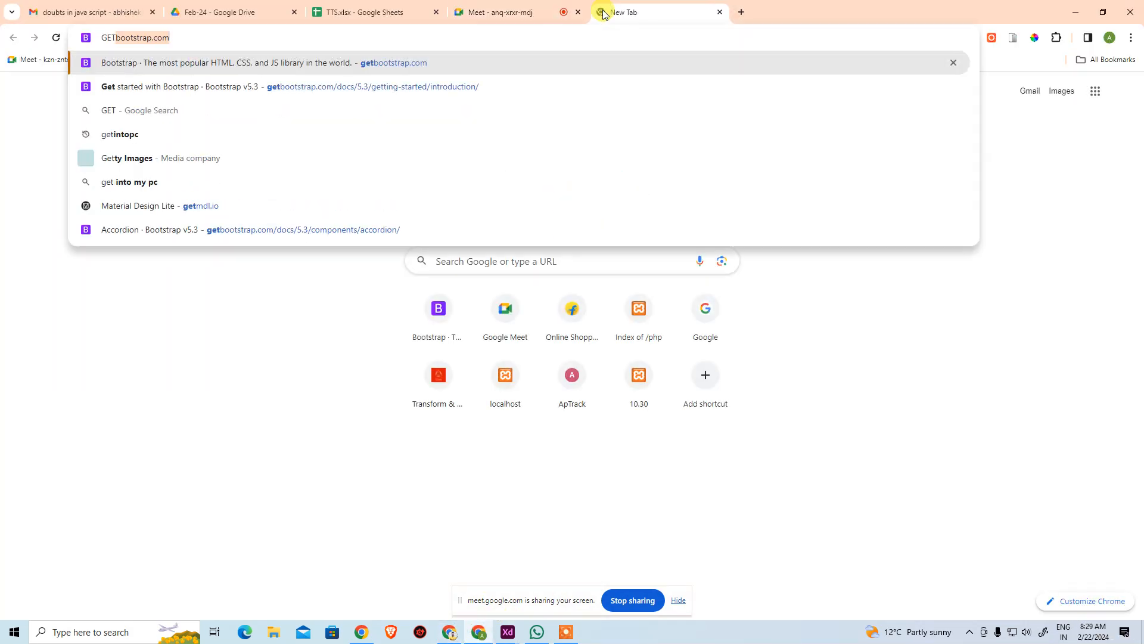
pyautogui.press('Return')
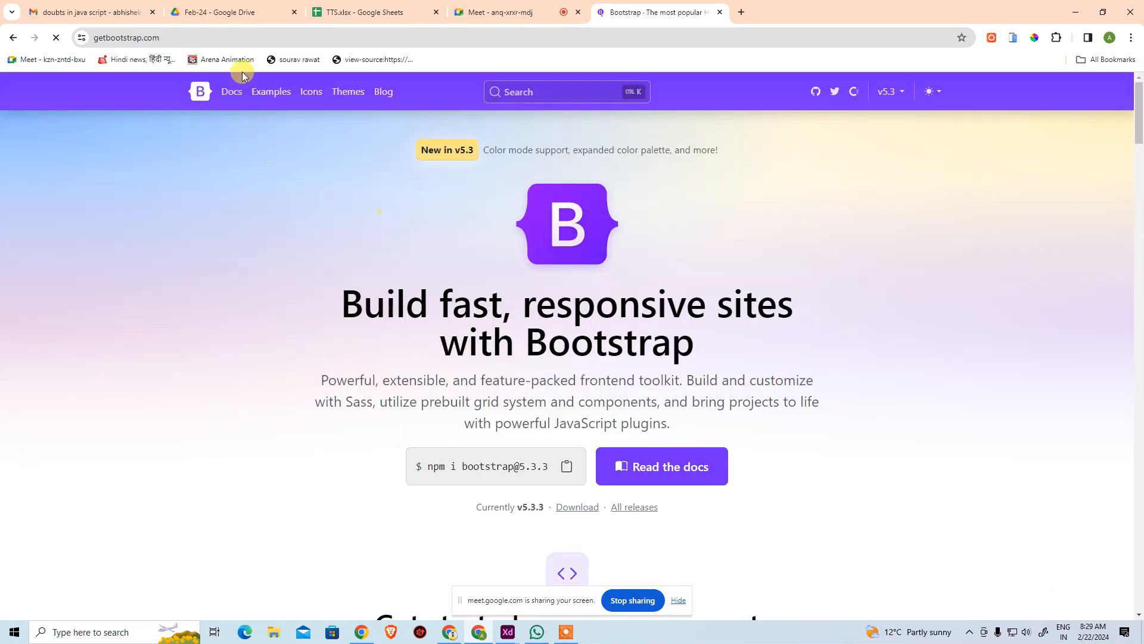
# Open the Navbar component page in the Bootstrap docs and expand the Dropdown menu in the example navbar
pyautogui.click(232, 92)
pyautogui.scroll(-9, 306, 294)
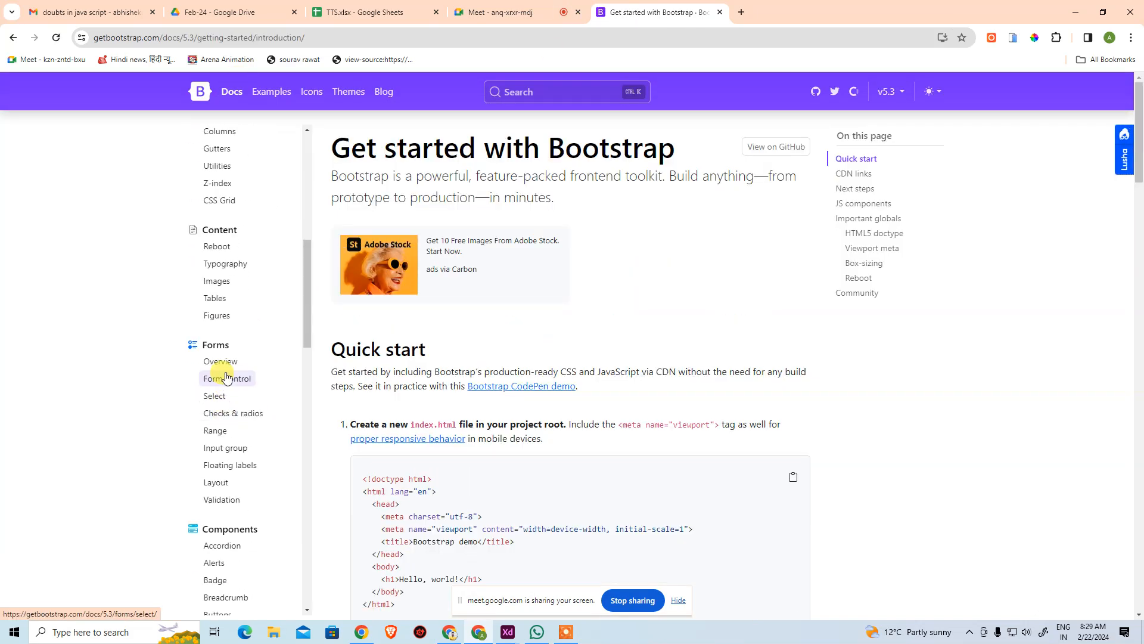
pyautogui.scroll(1, 242, 378)
pyautogui.scroll(-4, 242, 340)
pyautogui.scroll(-2, 251, 423)
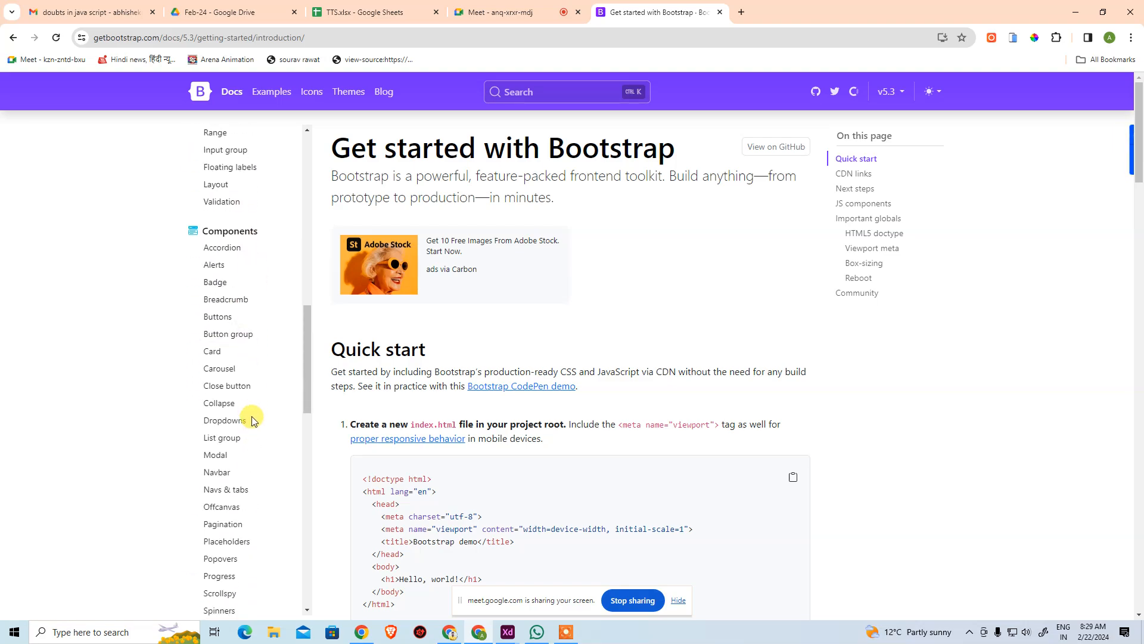
pyautogui.click(228, 470)
pyautogui.scroll(-10, 792, 214)
pyautogui.click(518, 220)
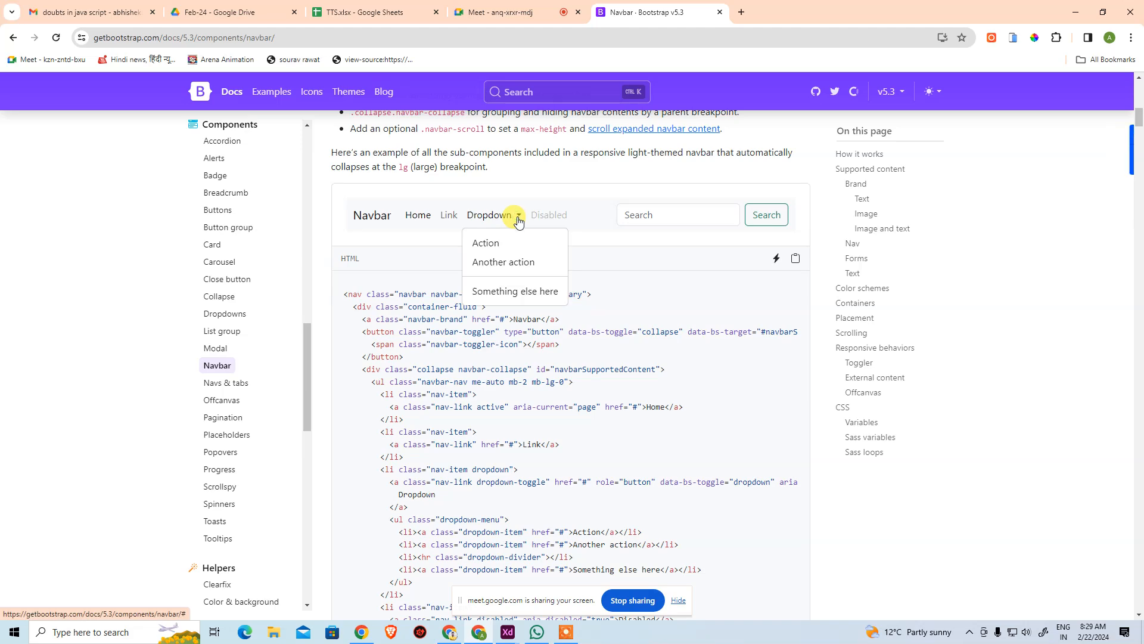
# Capture the example navbar with its expanded dropdown as a screenshot and paste it onto the duplicated artboard in Adobe XD
pyautogui.press('super+shift+s')
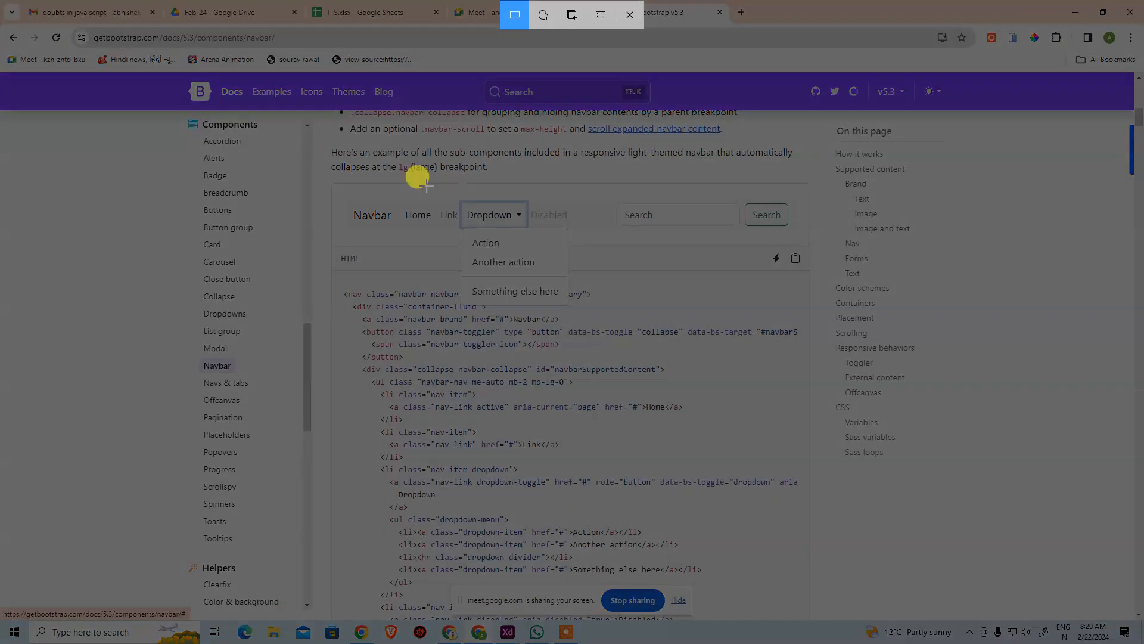
pyautogui.moveTo(314, 173); pyautogui.dragTo(831, 357)
pyautogui.hotkey('alt', 'Tab')
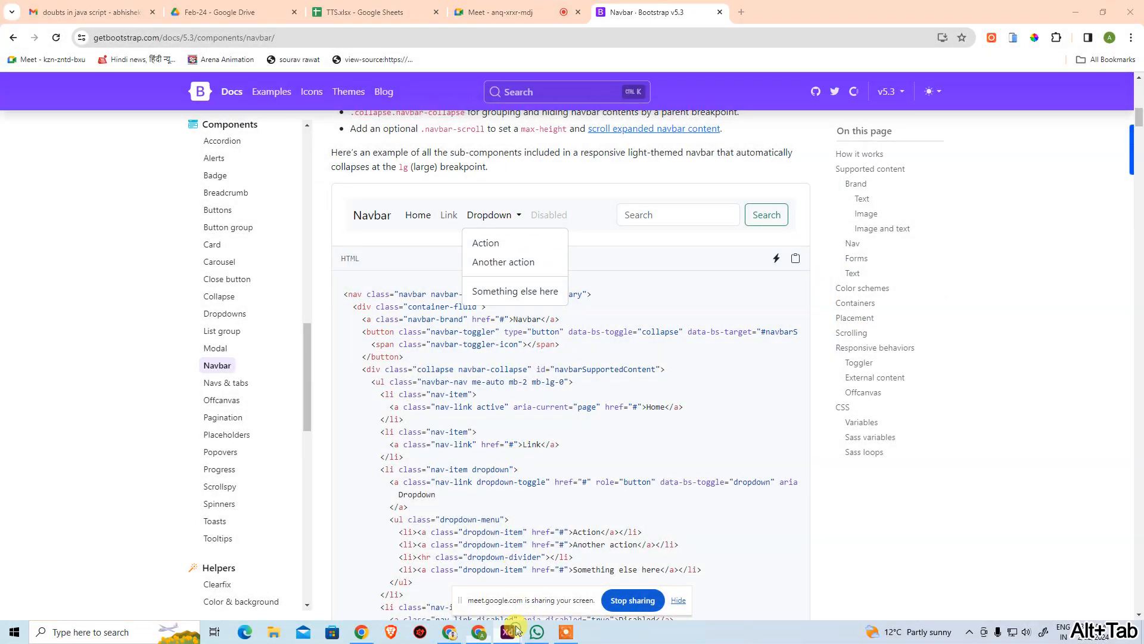
pyautogui.moveTo(513, 631)
pyautogui.click(626, 550)
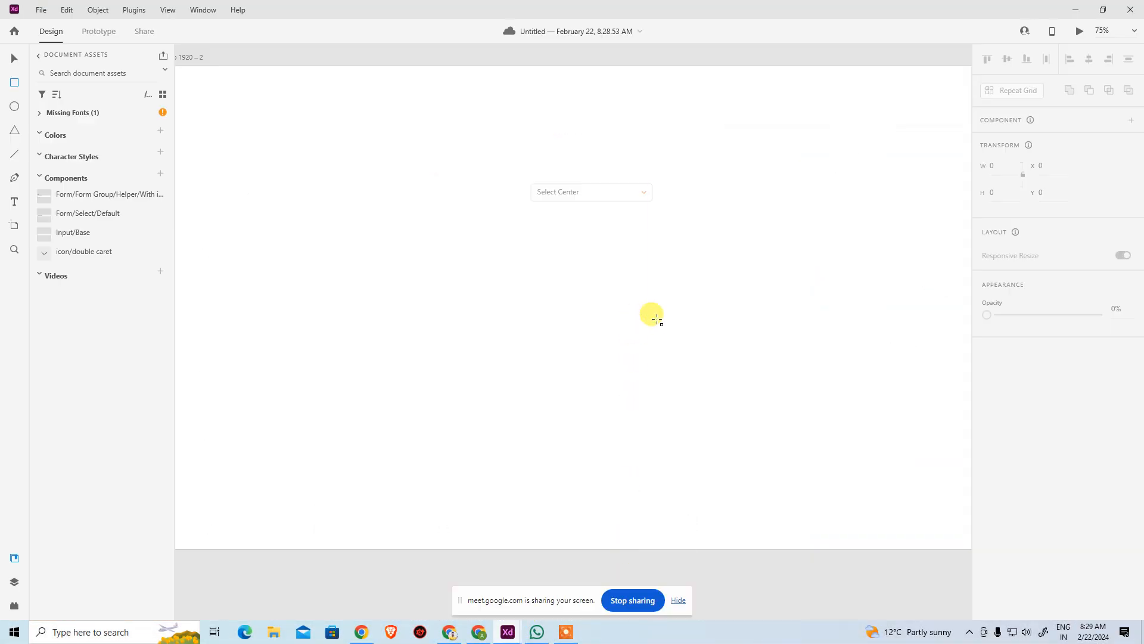
pyautogui.hotkey('ctrl', 'v')
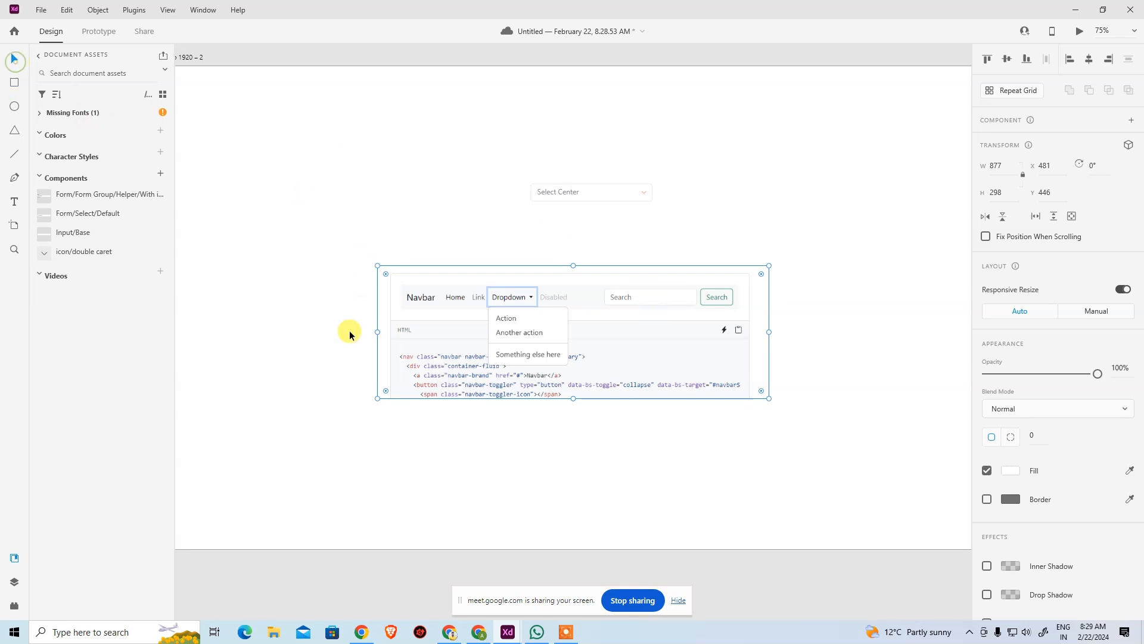
# Move the navbar screenshot below the Select Center field to about X 657, Y 354
pyautogui.moveTo(539, 331); pyautogui.dragTo(615, 291)
pyautogui.press('z')
pyautogui.click(613, 294)
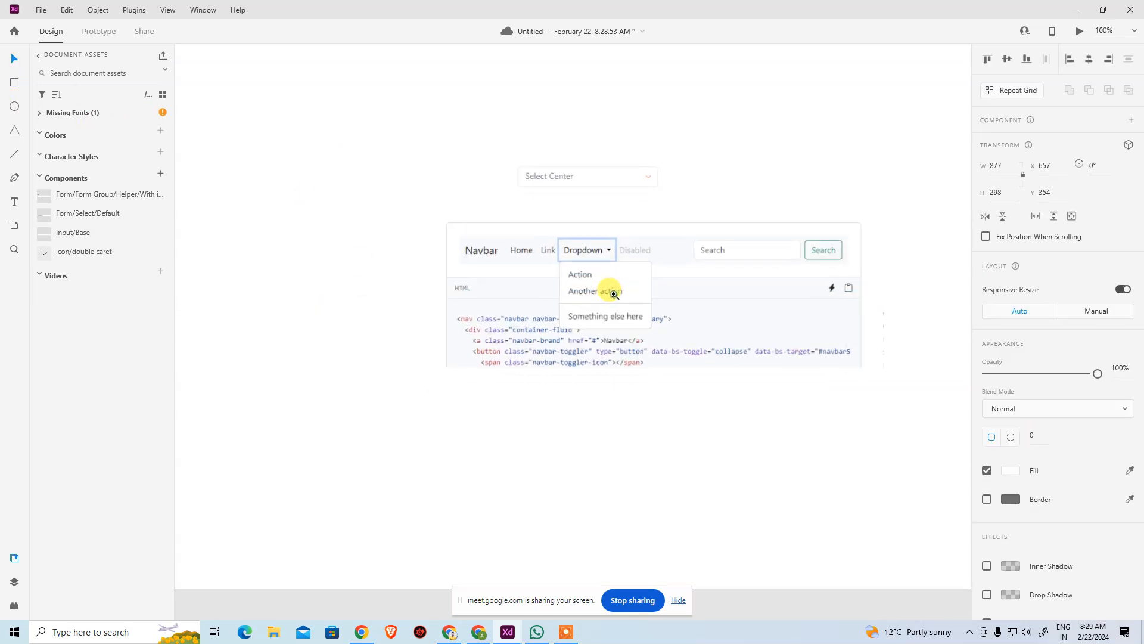
pyautogui.click(613, 274)
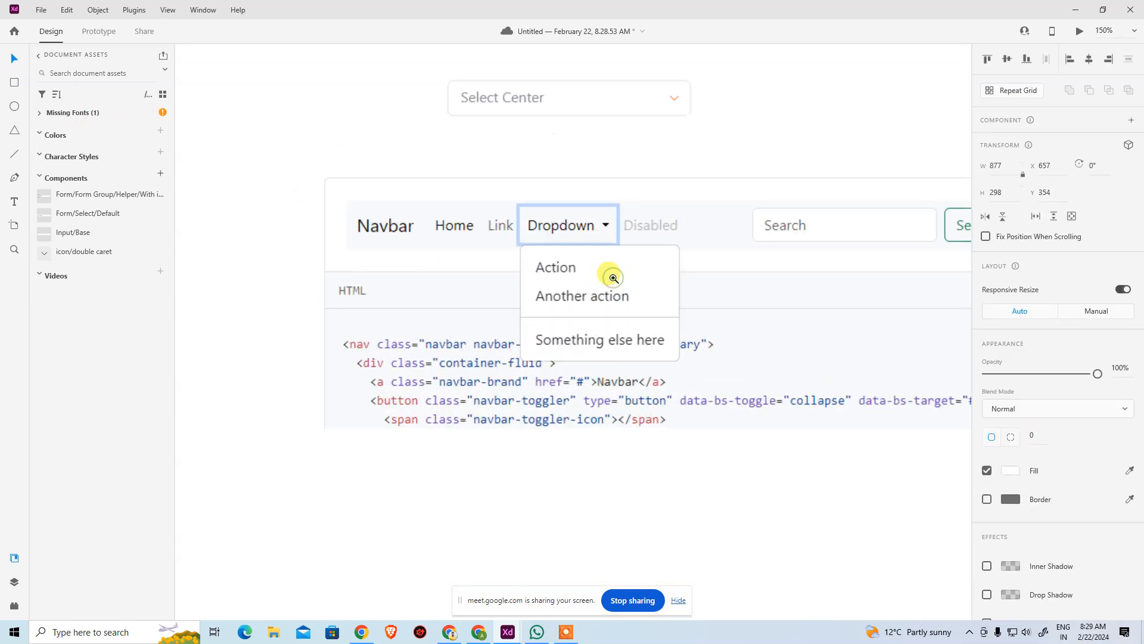
# Draw a rectangle about 160 x 102 px over the screenshot's dropdown menu and sample its border colour from the menu's grey outline
pyautogui.click(371, 158)
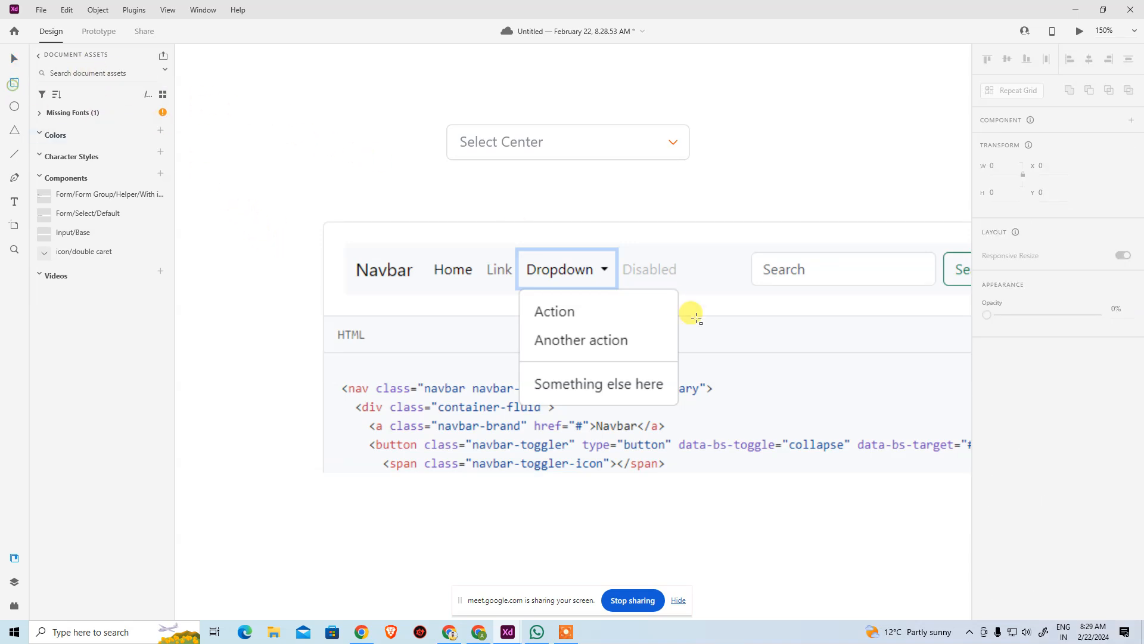
pyautogui.moveTo(534, 300)
pyautogui.mouseDown()
pyautogui.moveTo(641, 389)
pyautogui.moveTo(678, 391)
pyautogui.mouseUp()
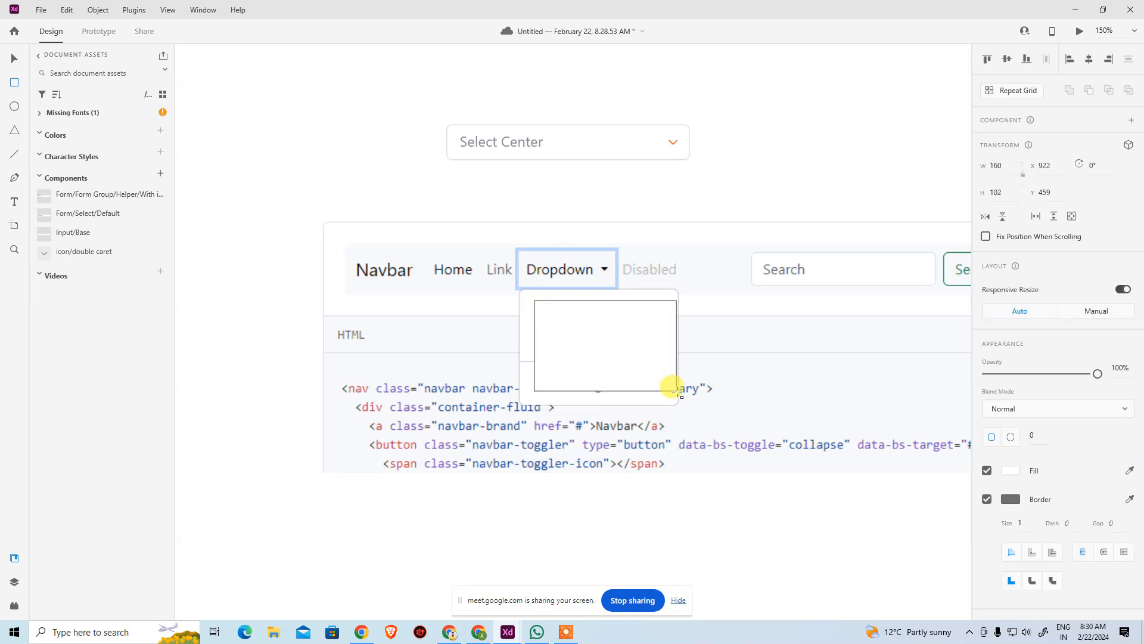
pyautogui.scroll(5, 684, 305)
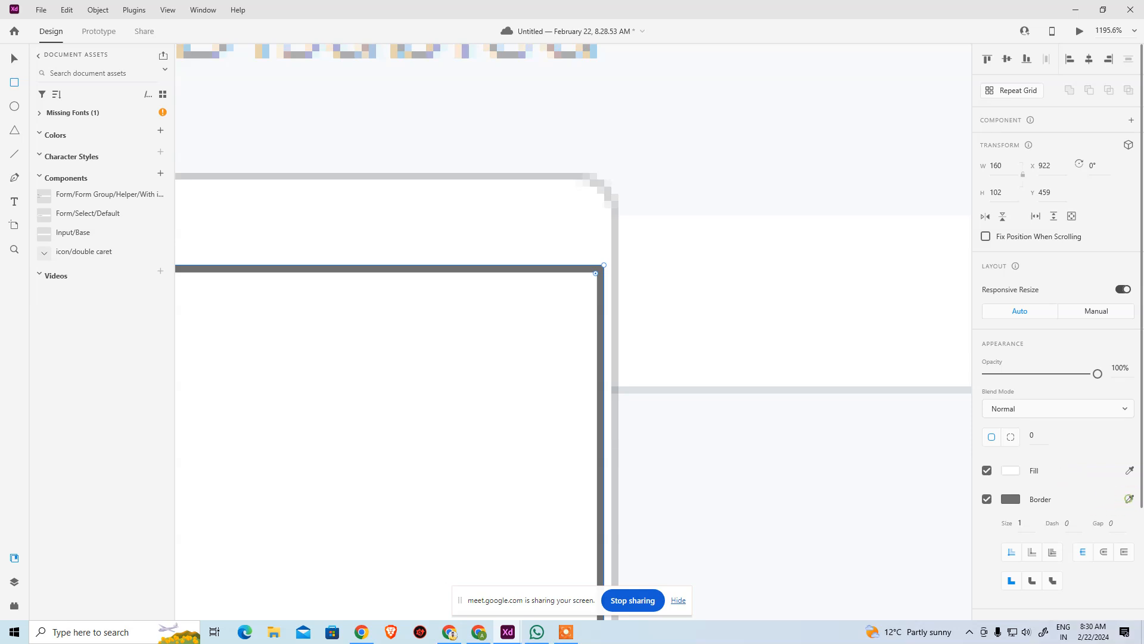
pyautogui.click(614, 227)
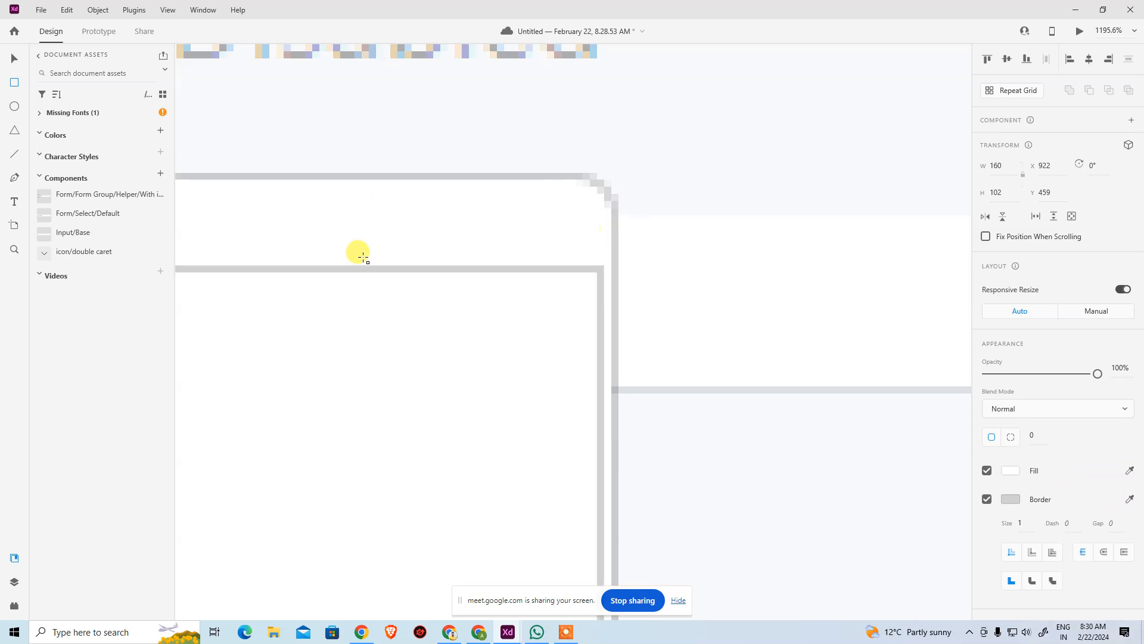
# Nudge the rectangle up 13 px to Y 446, towards the bottom of the Dropdown button
pyautogui.moveTo(321, 233); pyautogui.dragTo(666, 311)
pyautogui.press('Up')
pyautogui.press('Up')
pyautogui.press('Up')
pyautogui.press('Up')
pyautogui.press('Up')
pyautogui.press('Up')
pyautogui.press('Up')
pyautogui.press('Up')
pyautogui.press('Up')
pyautogui.press('Up')
pyautogui.press('Up')
pyautogui.press('Up')
pyautogui.press('Up')
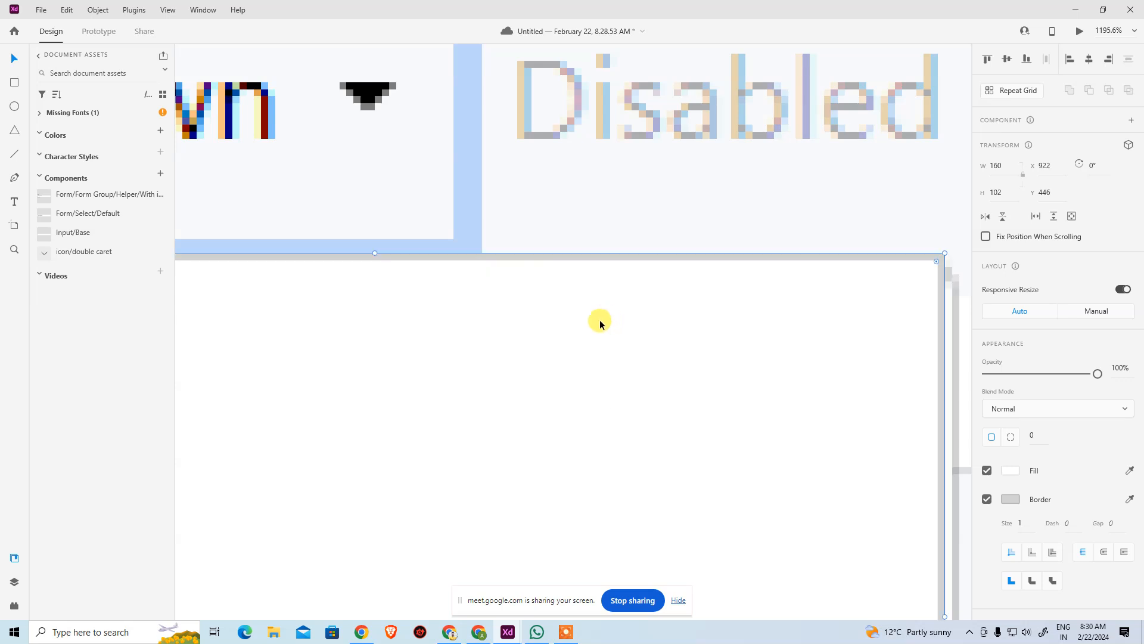
# Widen the rectangle to about 179 px from X 905 so its sides match the screenshot's dropdown menu
pyautogui.scroll(-3, 603, 320)
pyautogui.hscroll(5, 798, 256)
pyautogui.hscroll(1, 524, 252)
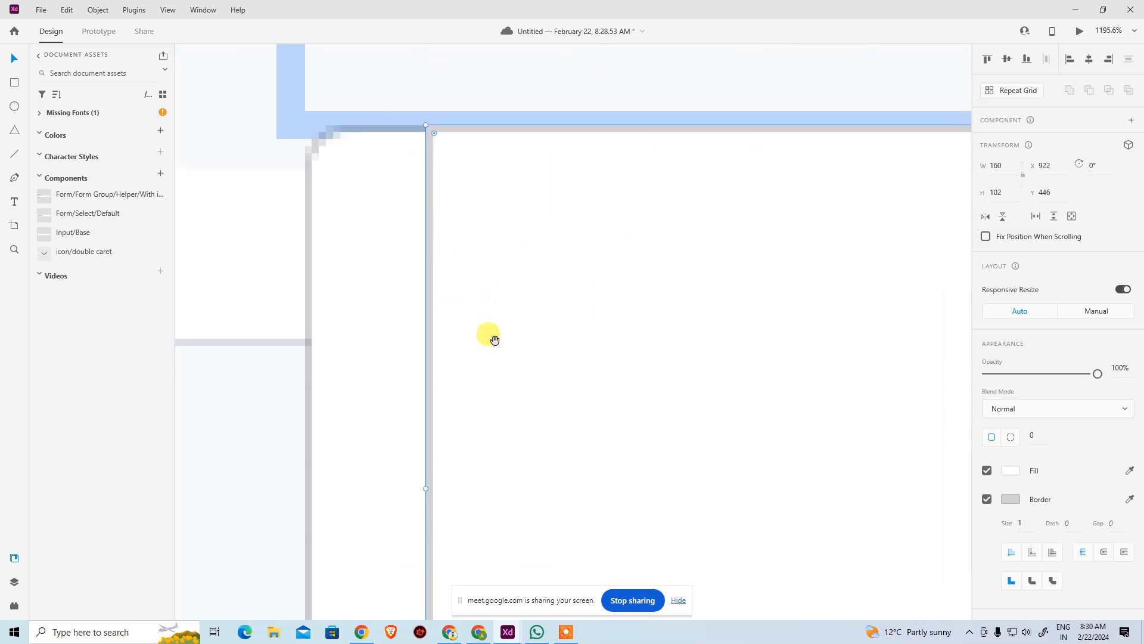
pyautogui.scroll(-5, 513, 278)
pyautogui.scroll(-2, 518, 298)
pyautogui.moveTo(512, 286); pyautogui.dragTo(446, 302)
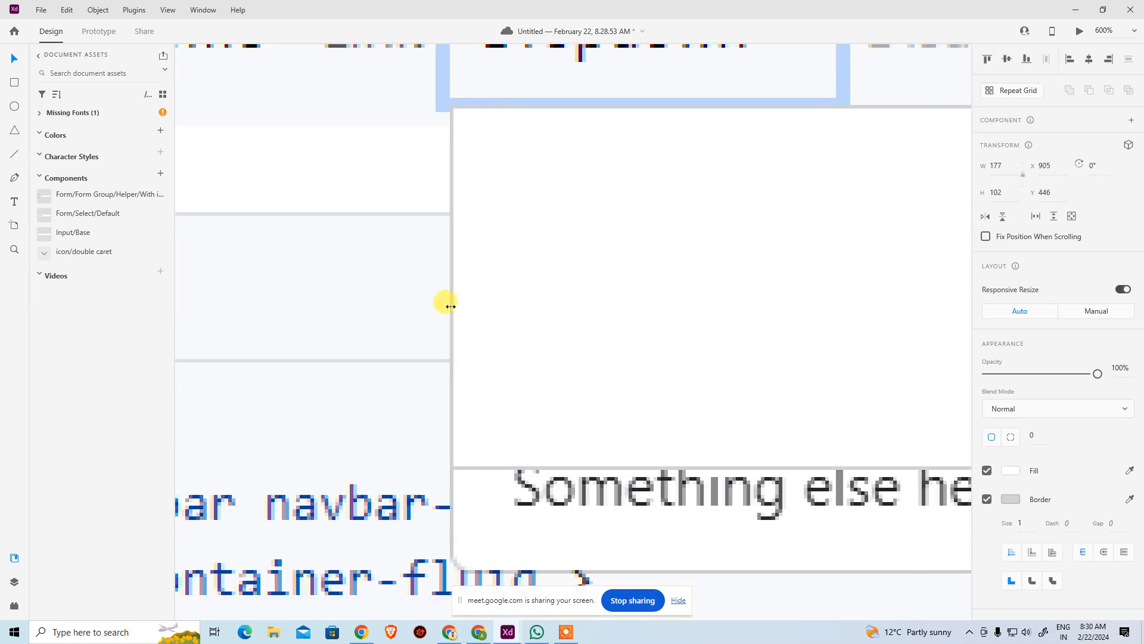
pyautogui.hscroll(5, 677, 281)
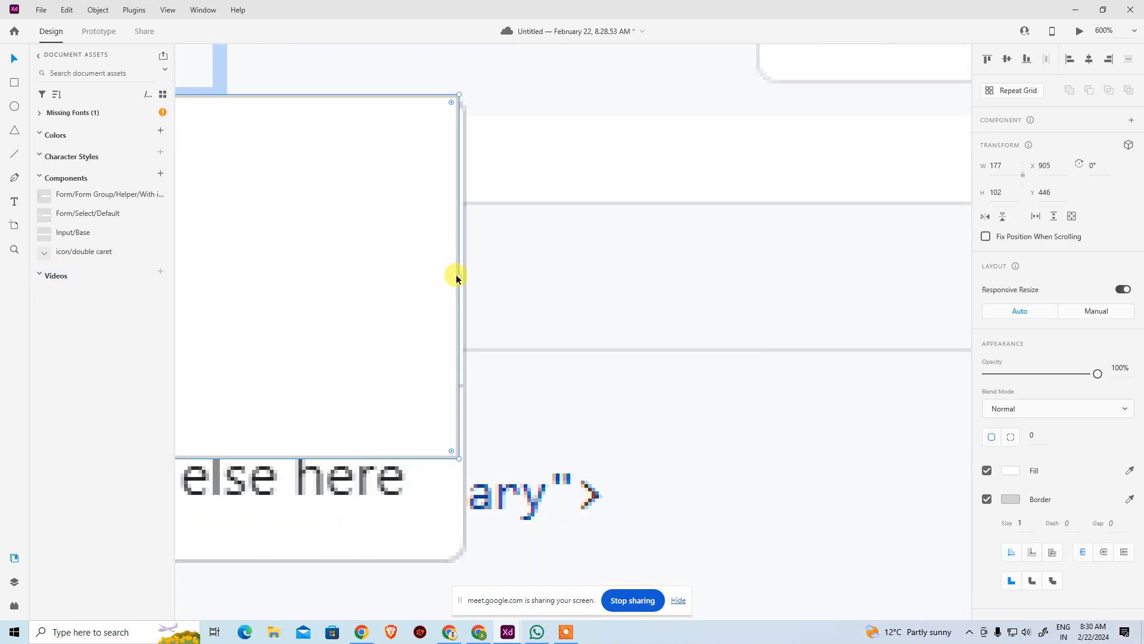
pyautogui.moveTo(460, 277); pyautogui.dragTo(467, 276)
# Extend the rectangle's lower edge to the bottom of the screenshot's dropdown menu, making it about 131 px high
pyautogui.scroll(3, 644, 319)
pyautogui.hscroll(-5, 644, 319)
pyautogui.press('space')
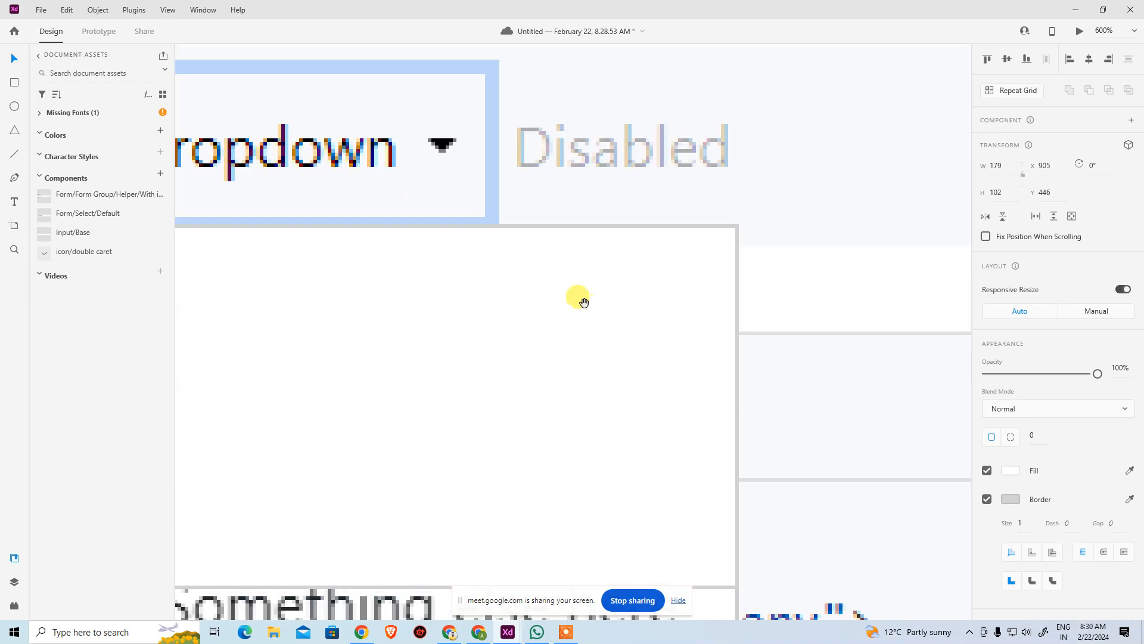
pyautogui.scroll(-5, 584, 301)
pyautogui.hscroll(-3, 584, 301)
pyautogui.moveTo(609, 241); pyautogui.dragTo(608, 340)
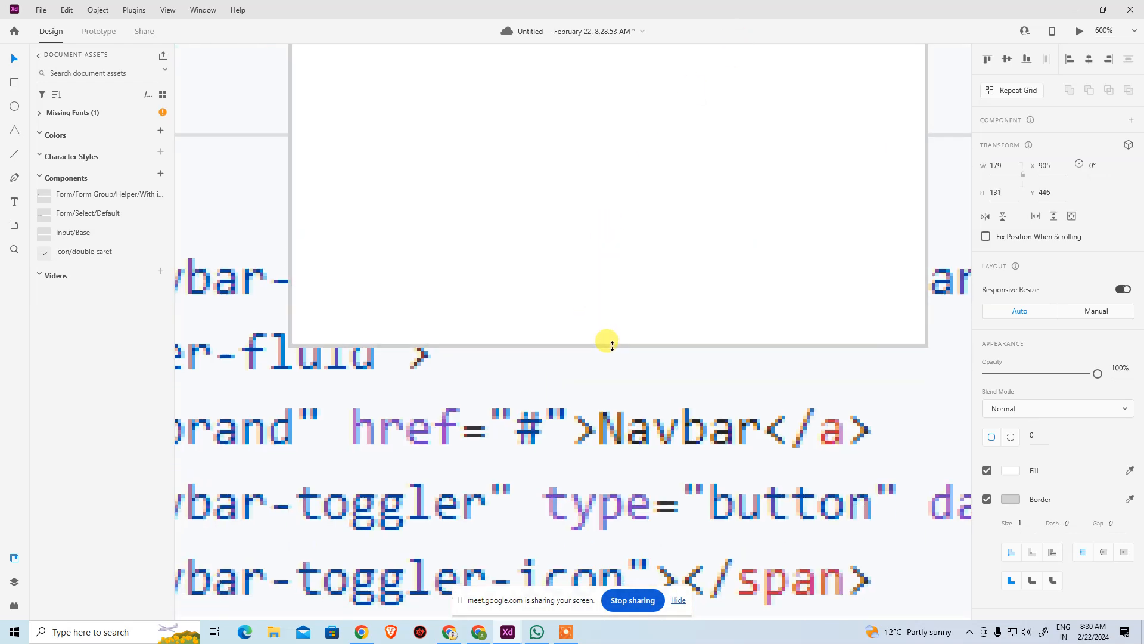
# Round the rectangle's corners to a radius of 6
pyautogui.scroll(5, 608, 376)
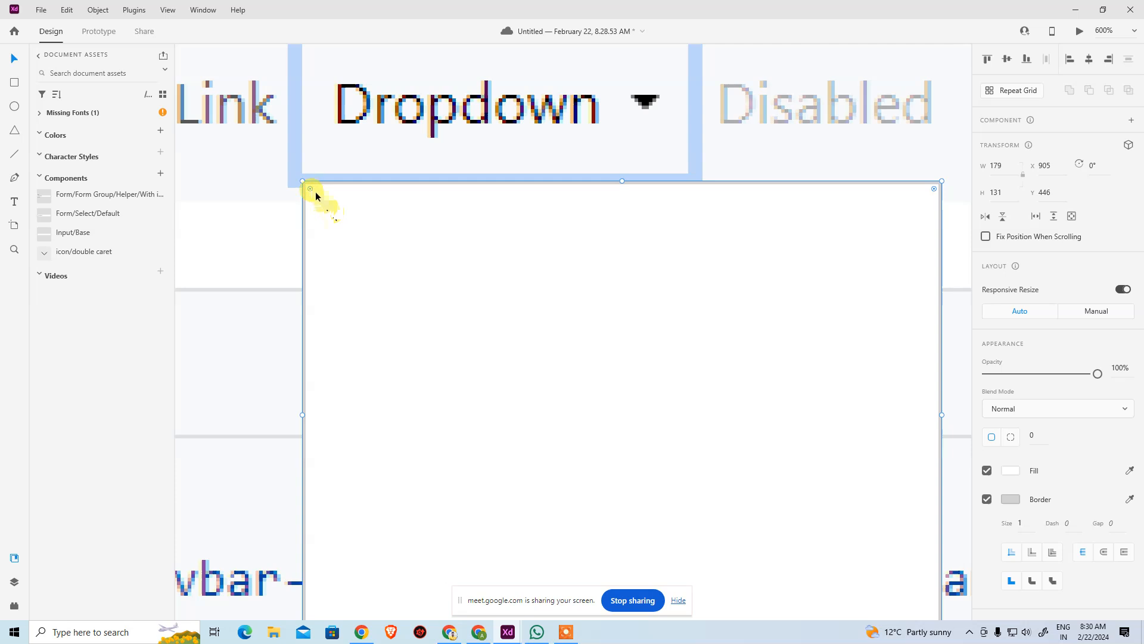
pyautogui.moveTo(313, 196); pyautogui.dragTo(315, 203)
pyautogui.click(577, 201)
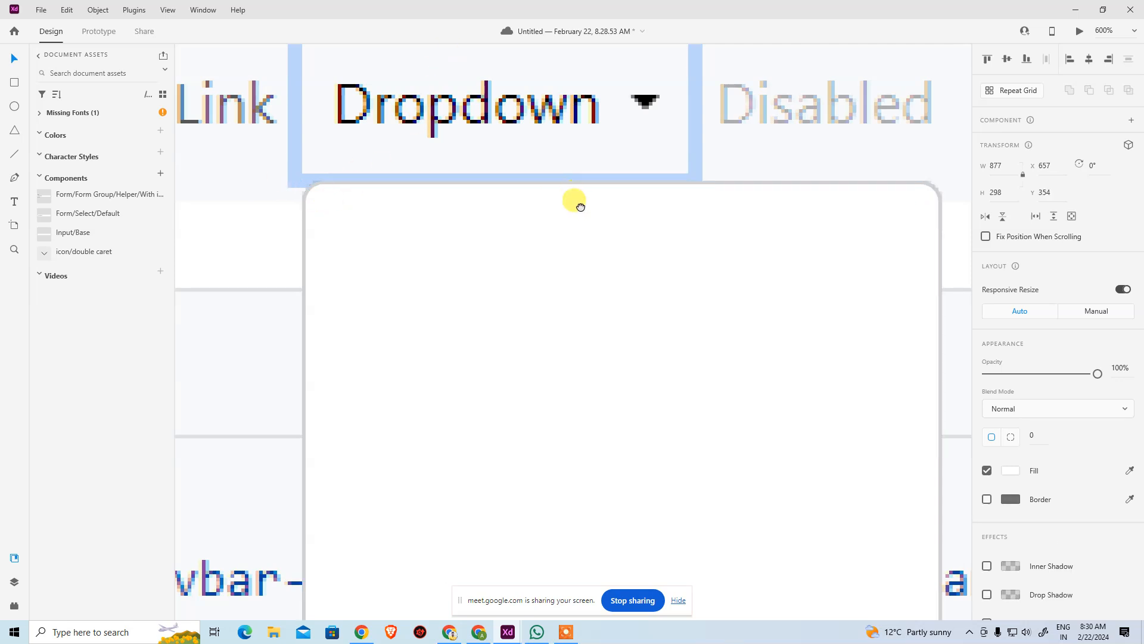
pyautogui.scroll(-4, 577, 201)
pyautogui.scroll(4, 575, 218)
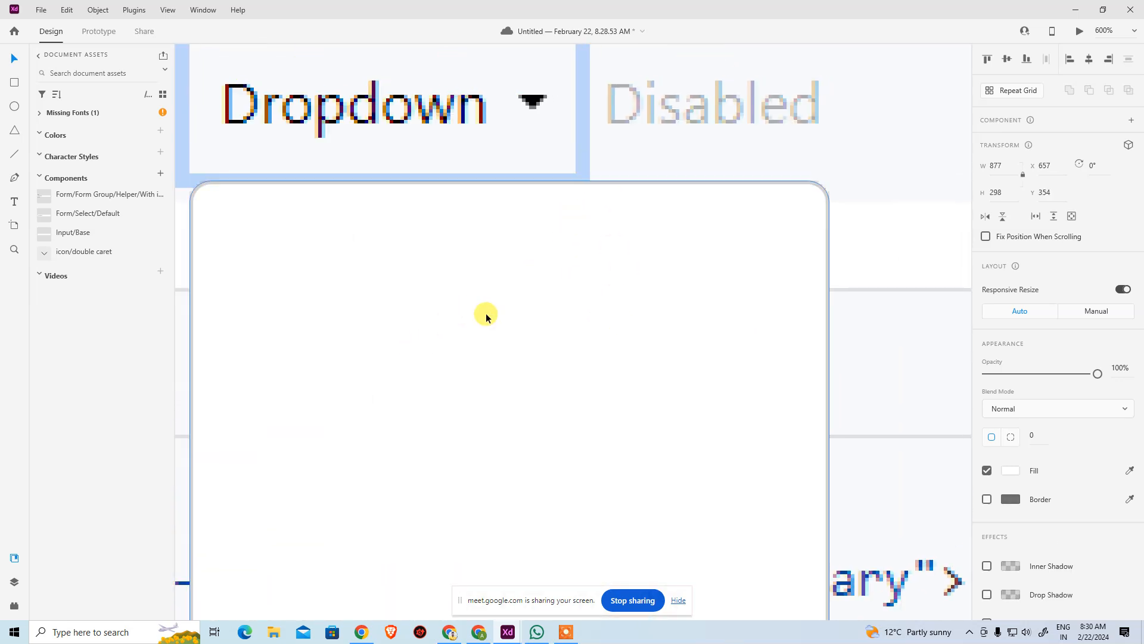
# Reduce the opacity of the rectangle's white fill so the screenshot's menu items show through it
pyautogui.click(485, 314)
pyautogui.click(1010, 473)
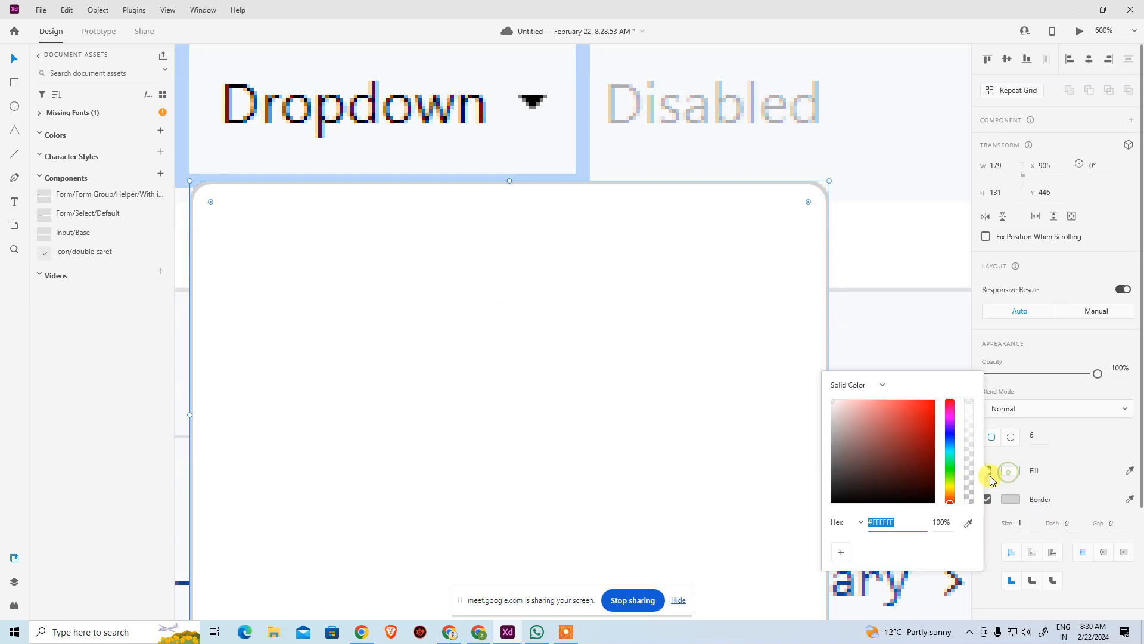
pyautogui.moveTo(970, 400); pyautogui.dragTo(984, 461)
pyautogui.press('Escape')
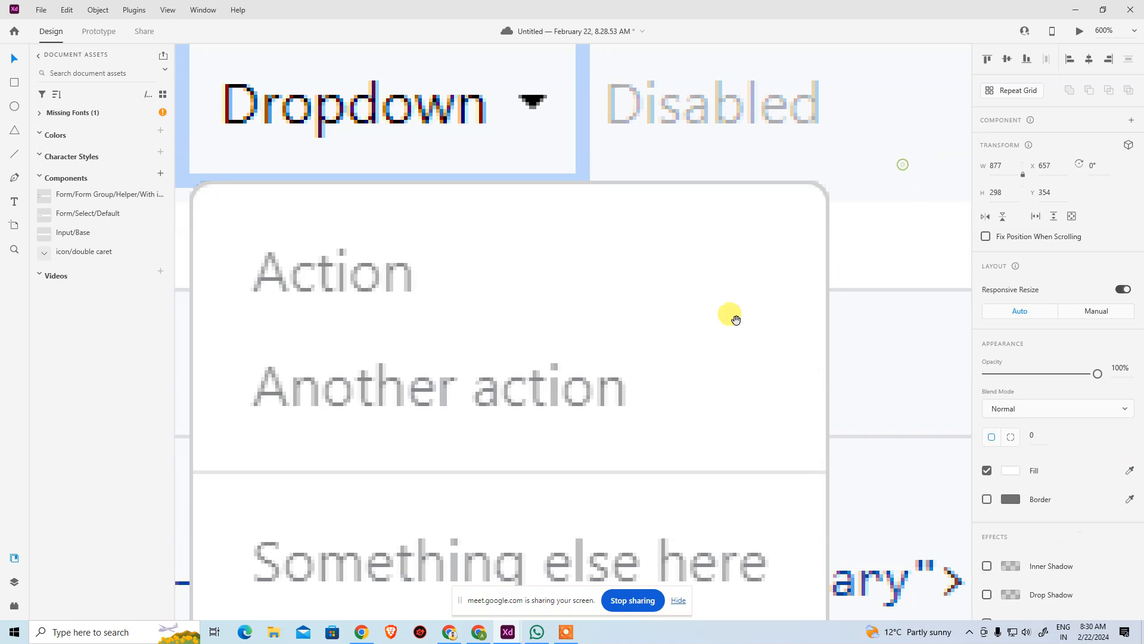
# Add the text "Preet Vihar" inside the dropdown rectangle near the Action item
pyautogui.hscroll(-5, 843, 280)
pyautogui.scroll(-1, 749, 334)
pyautogui.click(696, 303)
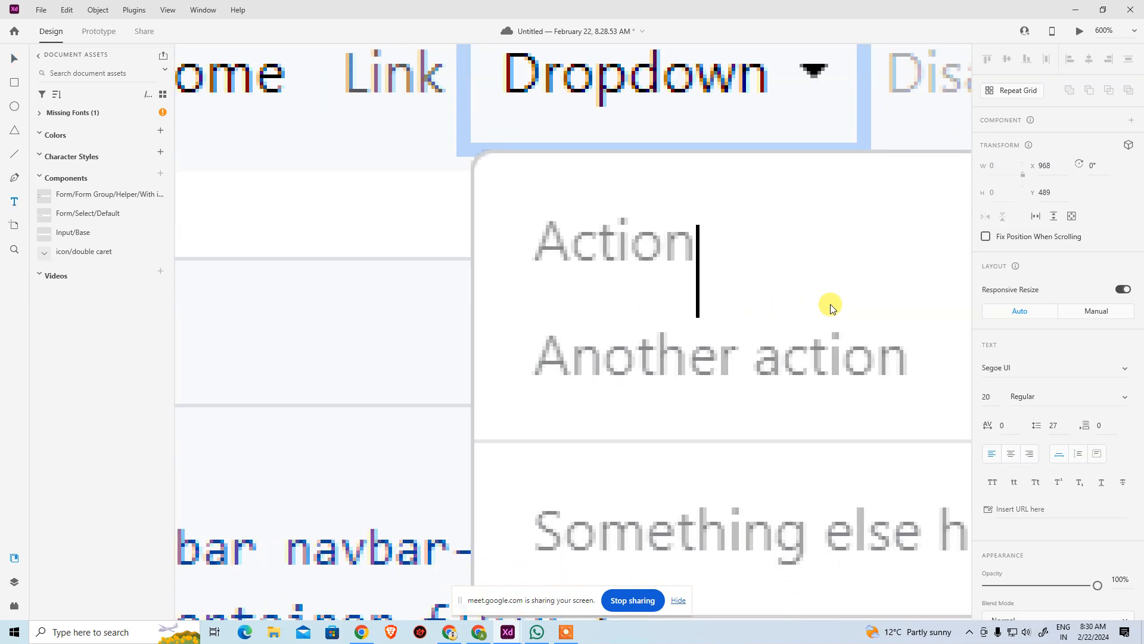
pyautogui.write('pR')
pyautogui.press('BackSpace')
pyautogui.press('BackSpace')
pyautogui.write('Preet Vih')
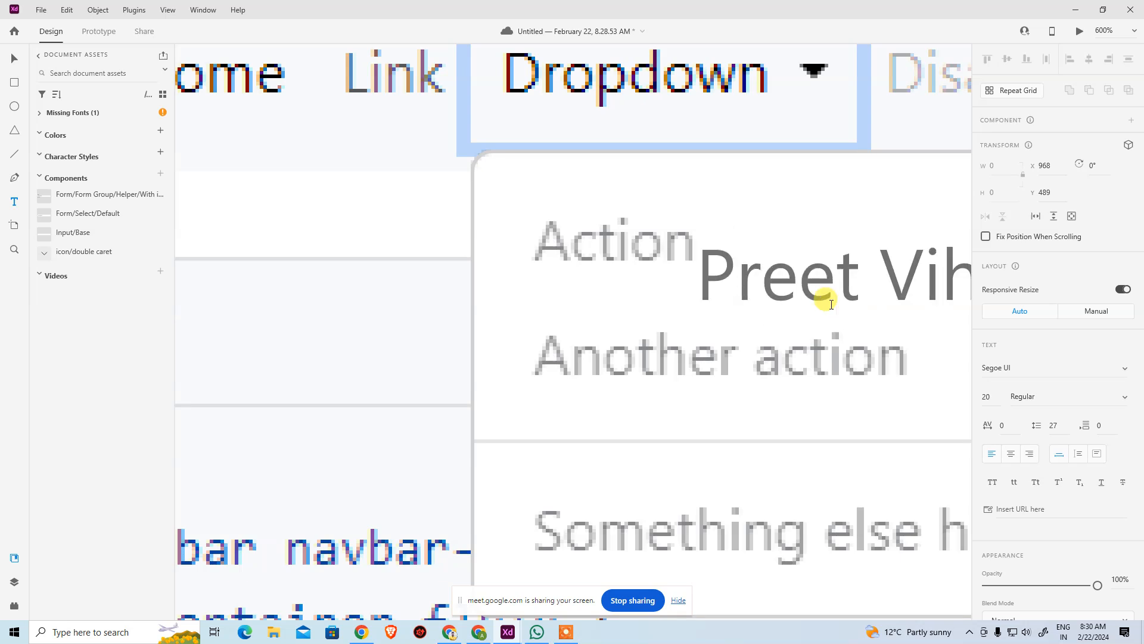
pyautogui.click(13, 63)
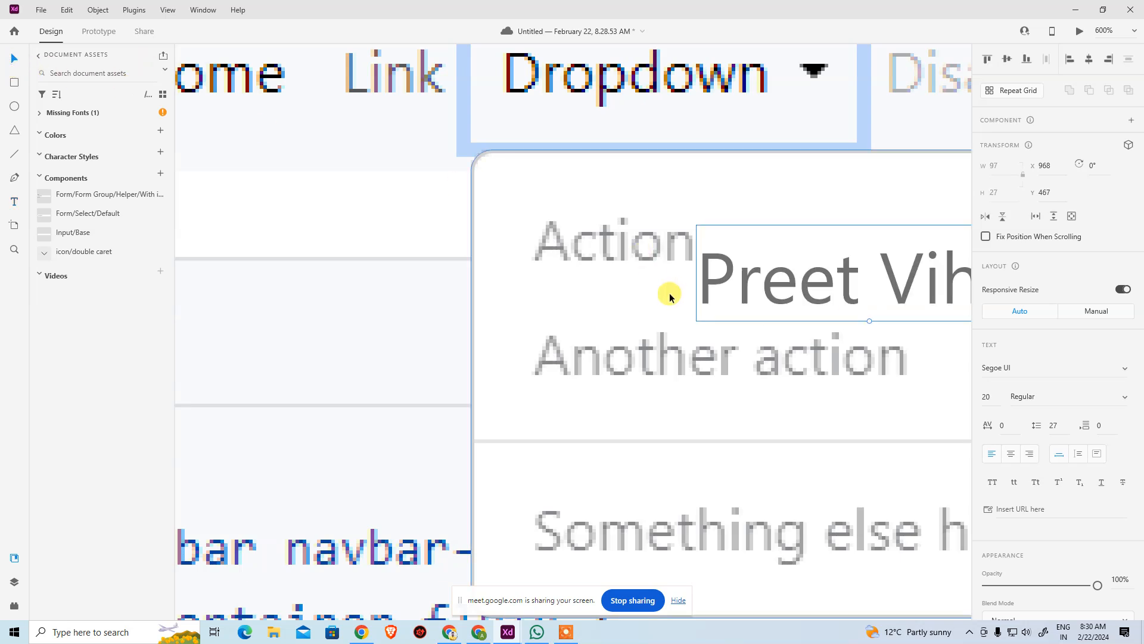
# Place the "Preet Vihar" text over the Action item at about X 922, Y 460 and set its font size to 16
pyautogui.moveTo(697, 291); pyautogui.dragTo(534, 255)
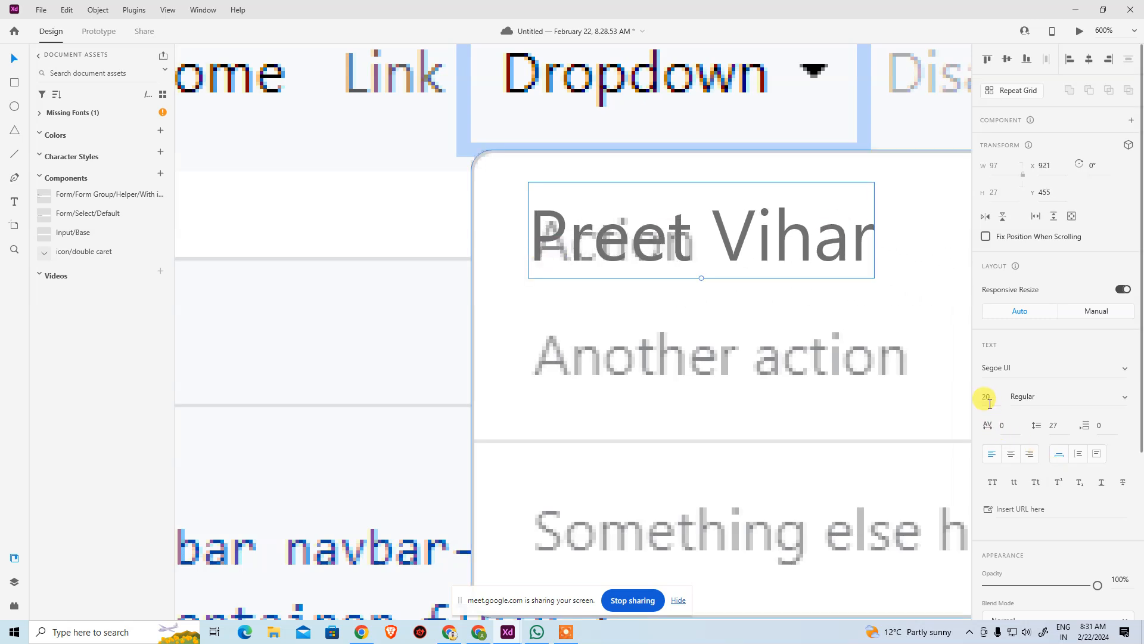
pyautogui.write('16')
pyautogui.press('Return')
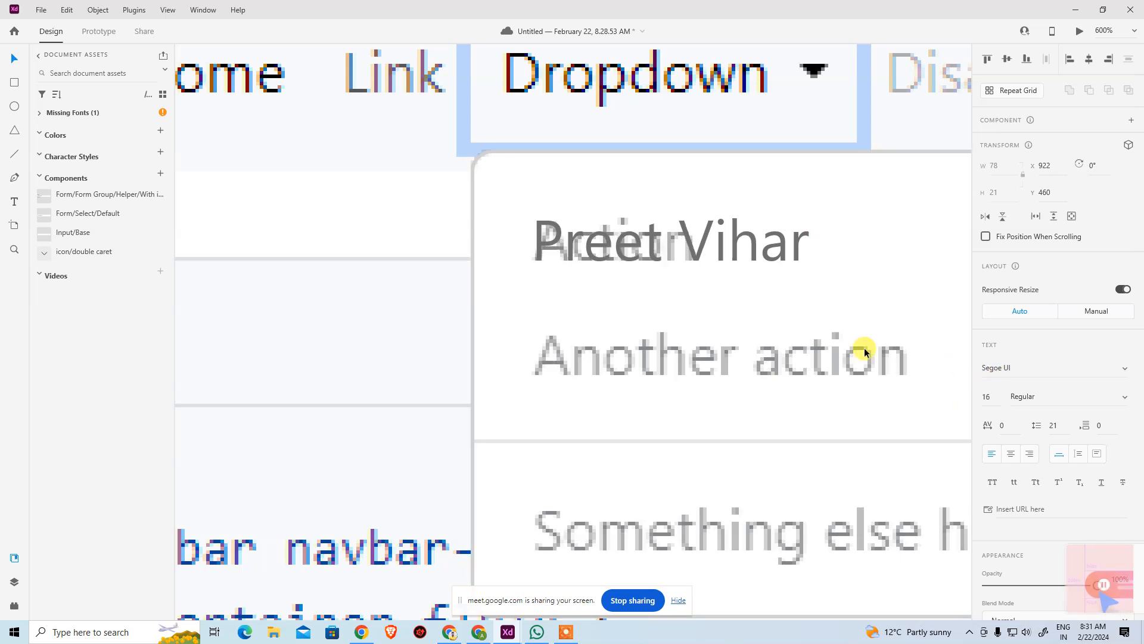
# Duplicate the "Preet Vihar" text down over Another action at Y 492 and change the copy to "South Extension"
pyautogui.moveTo(544, 235); pyautogui.dragTo(555, 356)
pyautogui.doubleClick(556, 356)
pyautogui.write('Sou')
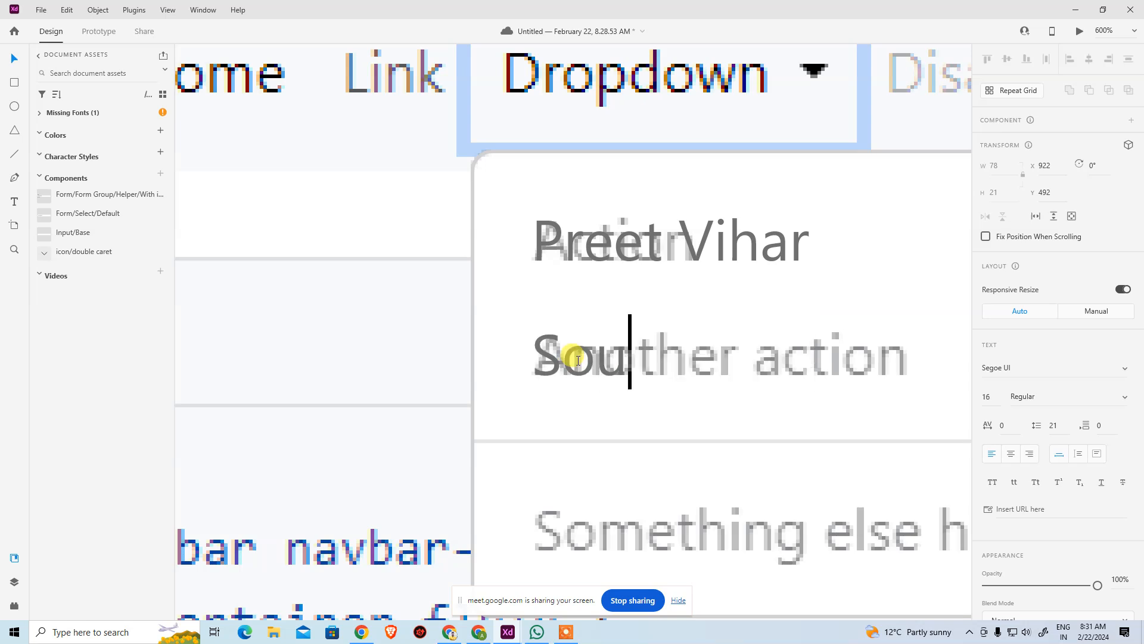
pyautogui.write('th Ext')
pyautogui.write('ension')
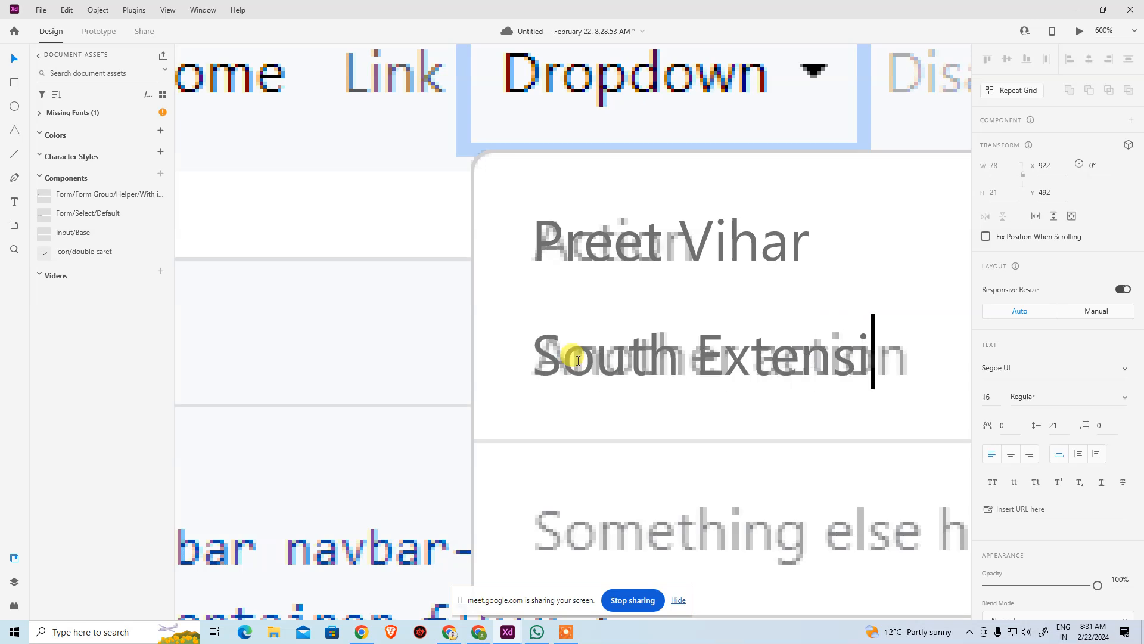
pyautogui.click(13, 58)
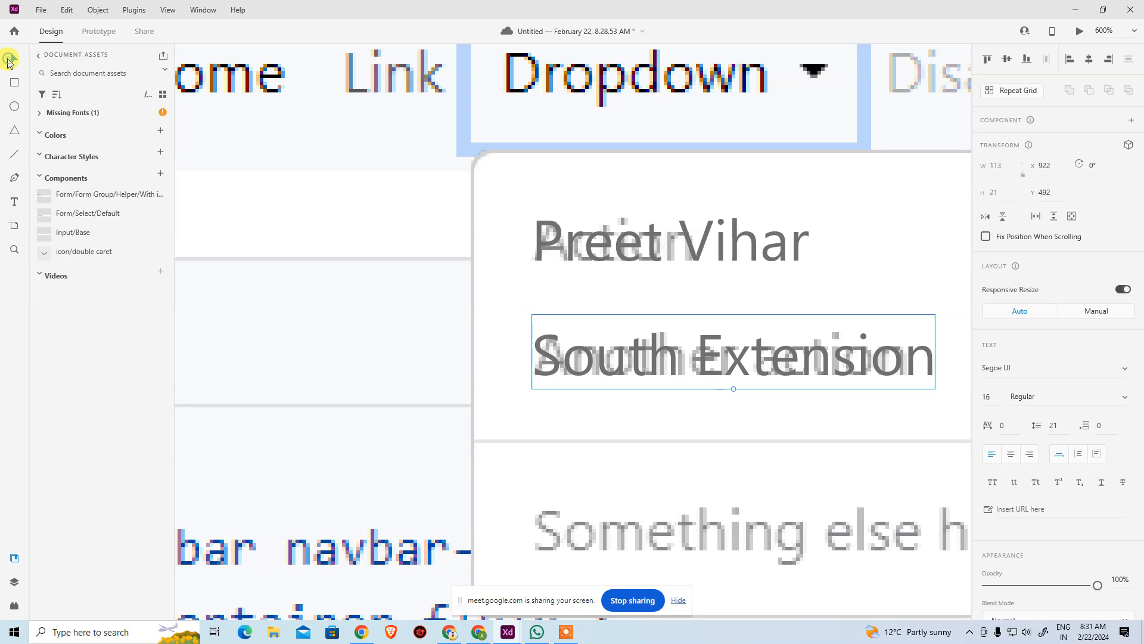
# Duplicate the "South Extension" text 32 px lower to Y 524 and change the copy to "Kohat Envlave"
pyautogui.scroll(-3, 602, 286)
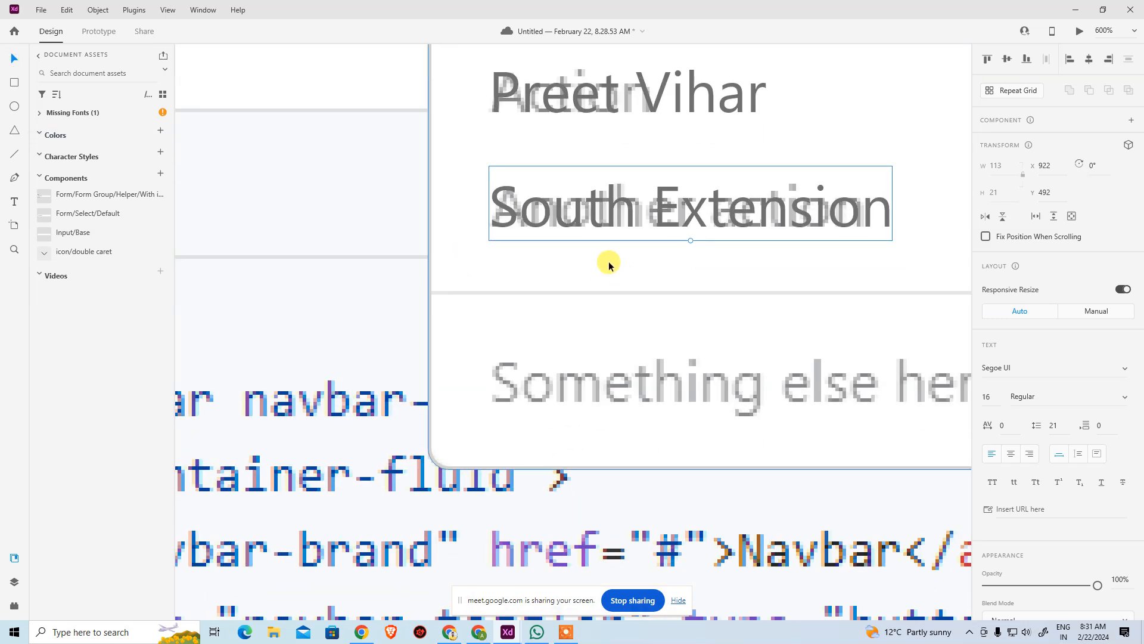
pyautogui.click(563, 152)
pyautogui.click(574, 214)
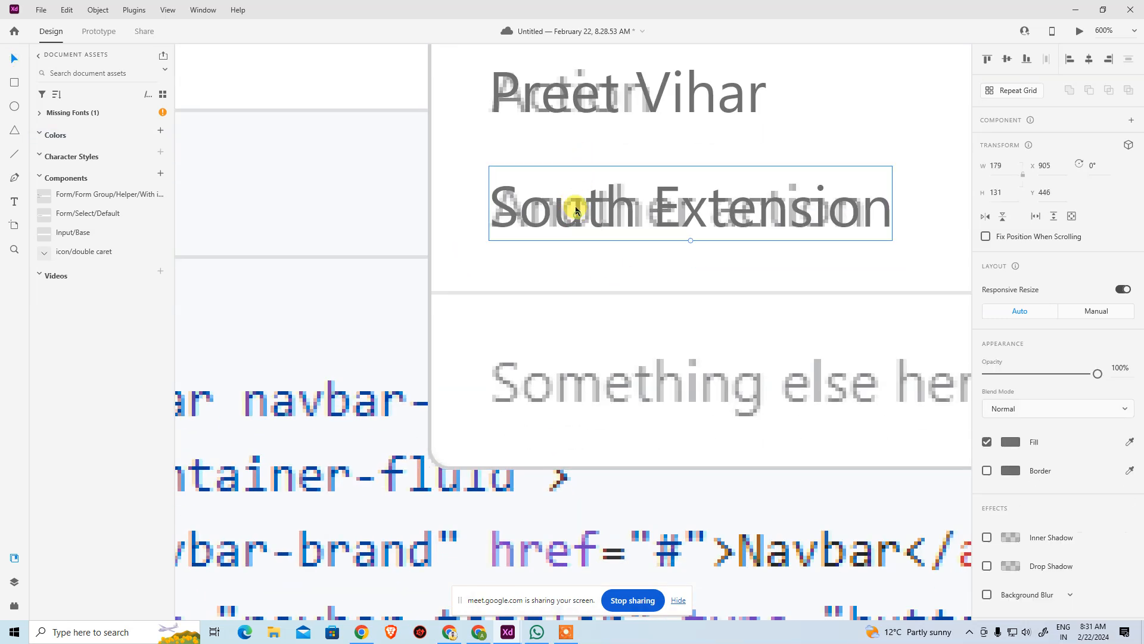
pyautogui.moveTo(578, 210); pyautogui.dragTo(563, 321)
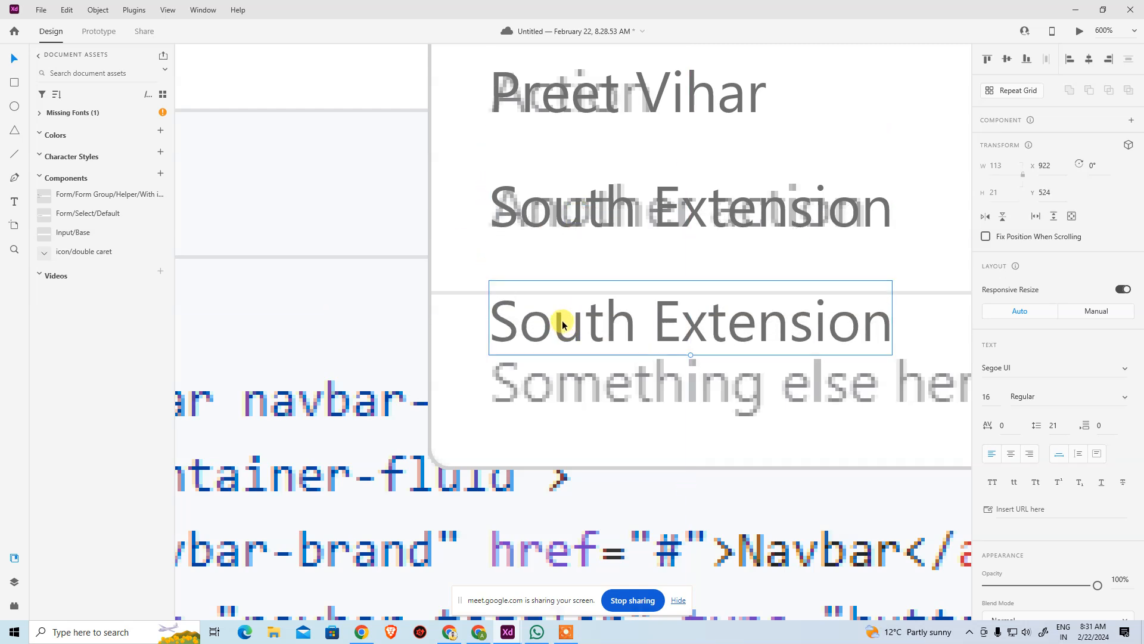
pyautogui.doubleClick(563, 318)
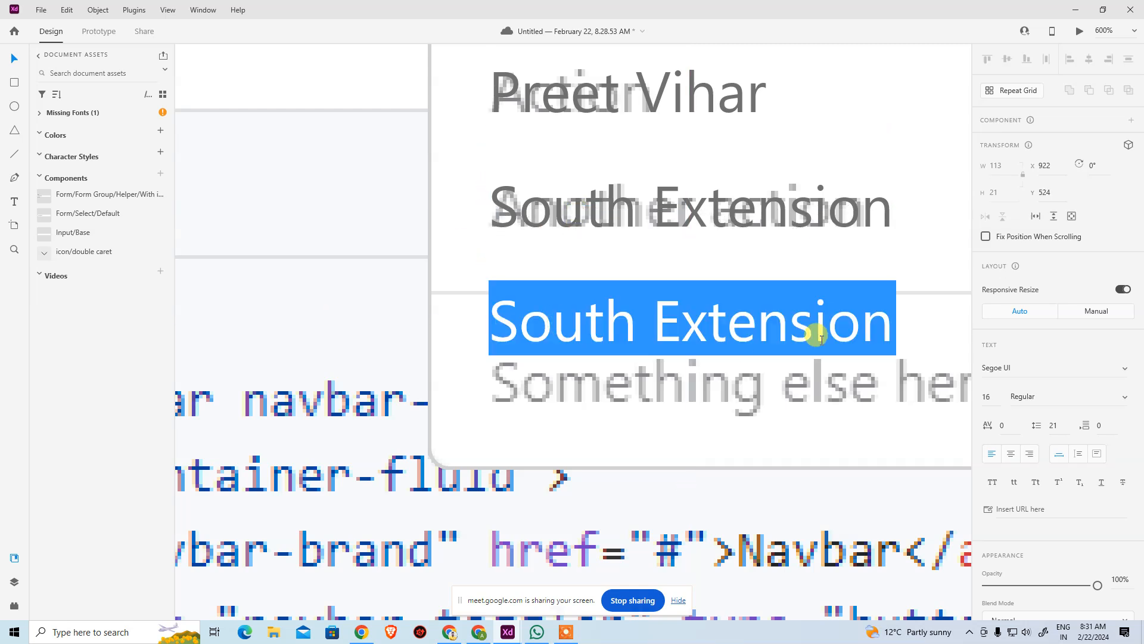
pyautogui.write('Kohat E')
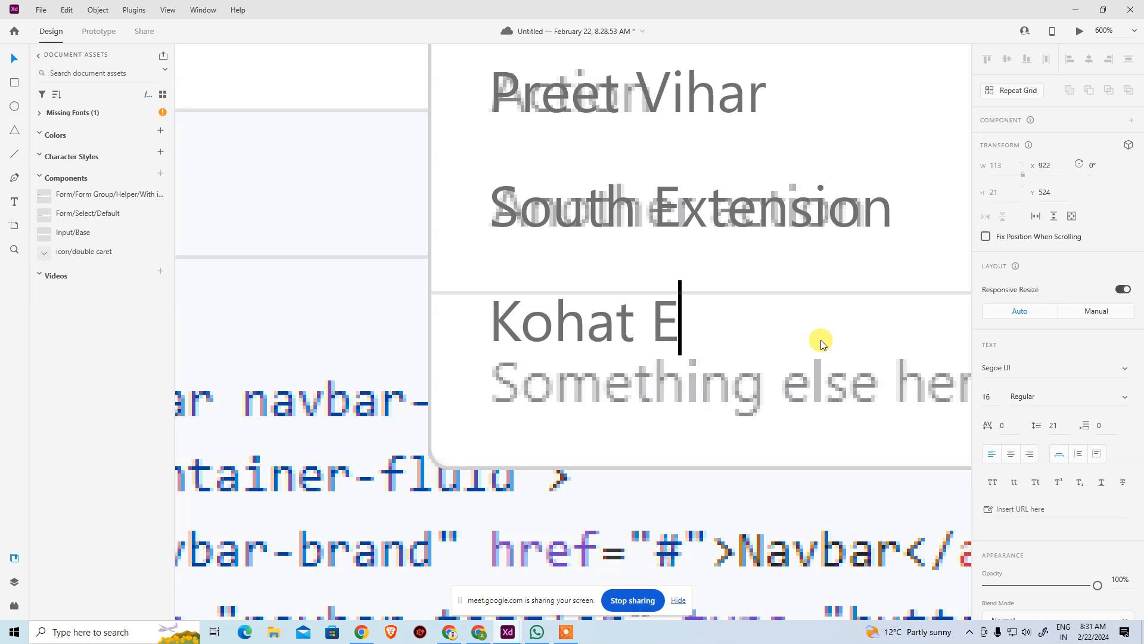
pyautogui.write('nvlave')
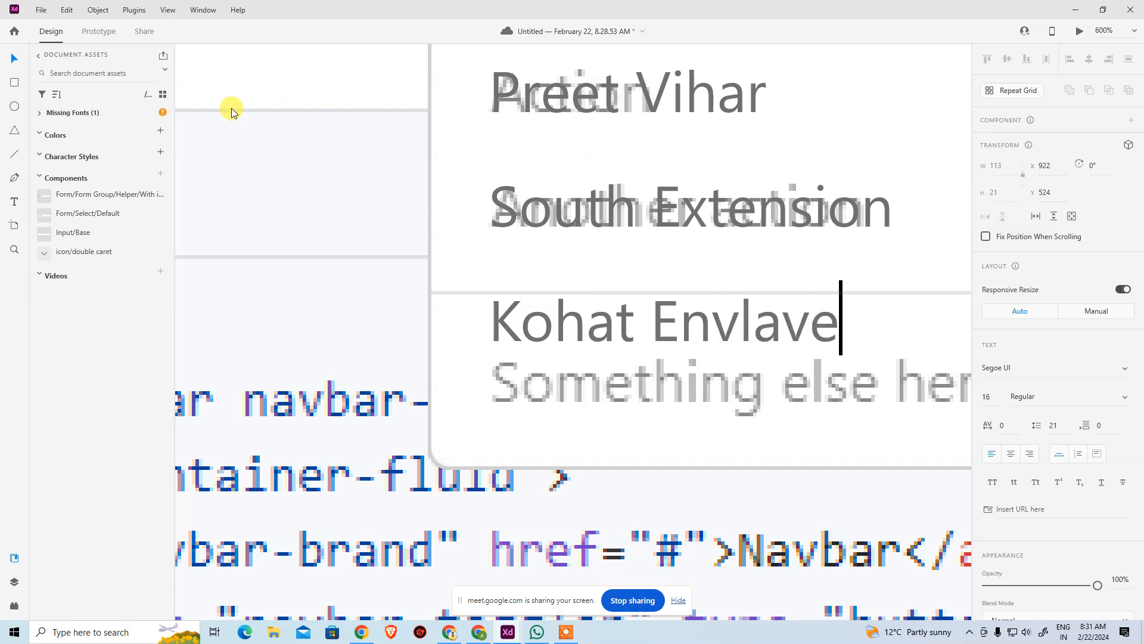
pyautogui.click(14, 58)
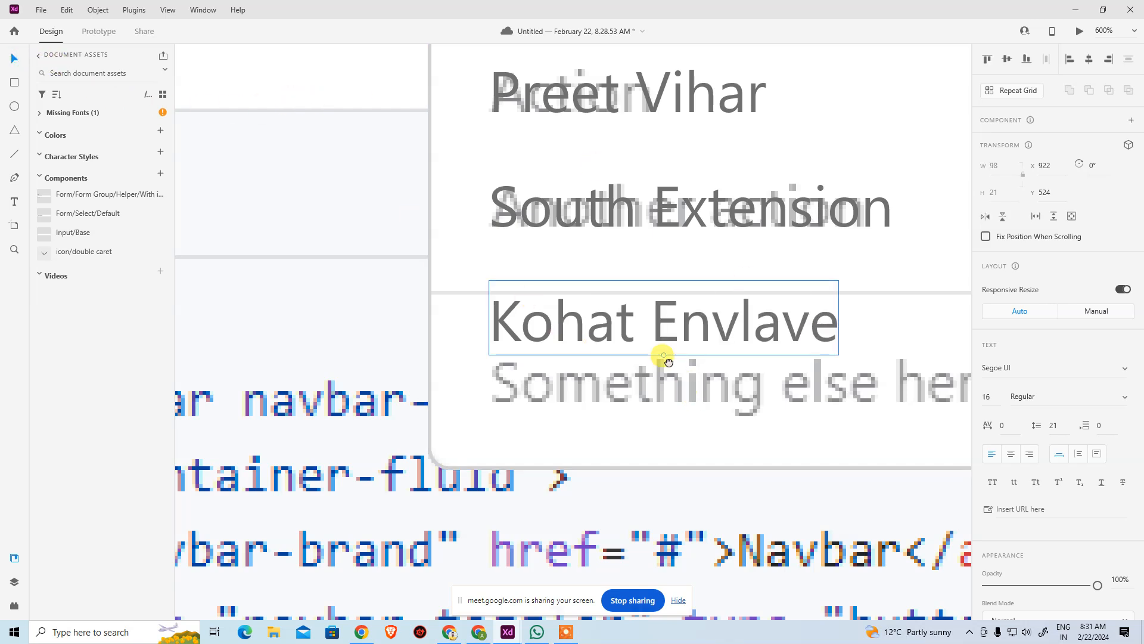
# Duplicate the "Kohat Envlave" text with equal spacing at Y 556 and change the copy to "Kamla Nagar"
pyautogui.moveTo(691, 396); pyautogui.dragTo(626, 257)
pyautogui.moveTo(640, 189); pyautogui.dragTo(643, 297)
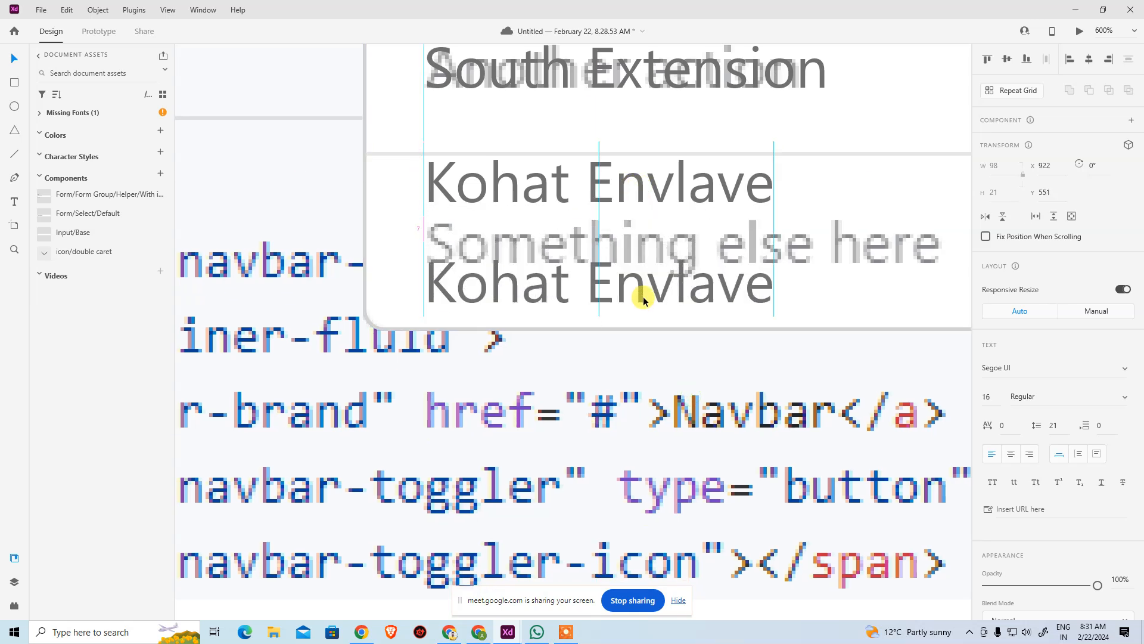
pyautogui.press('Down')
pyautogui.press('Down')
pyautogui.press('Down')
pyautogui.press('Down')
pyautogui.press('Down')
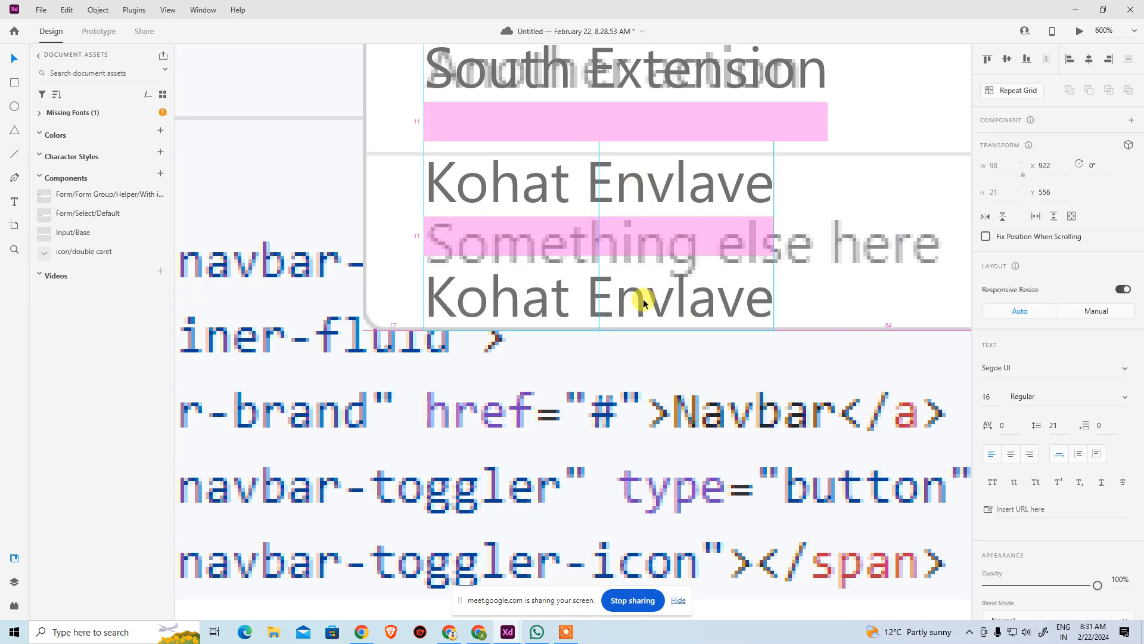
pyautogui.doubleClick(643, 298)
pyautogui.write('Kamla Nagar')
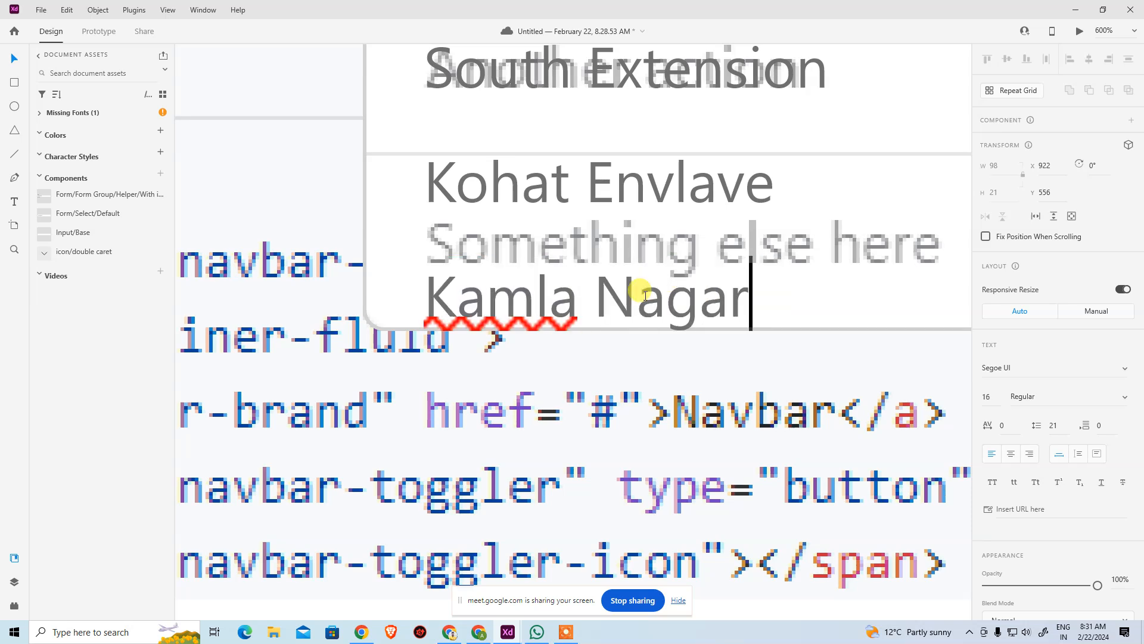
pyautogui.press('Escape')
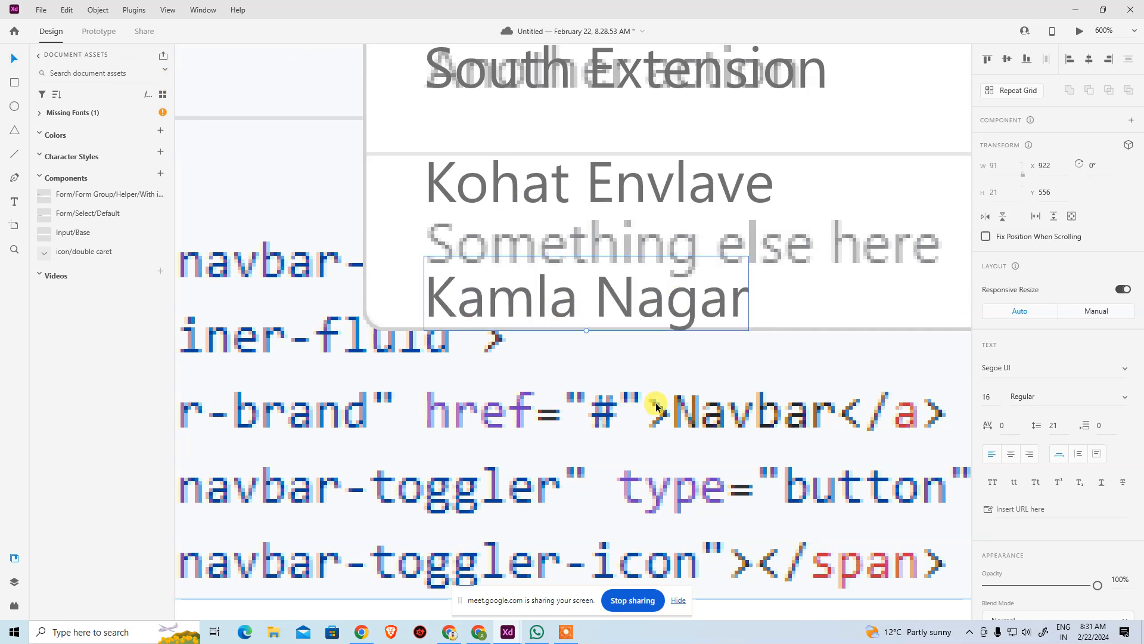
# Draw a spacer rectangle about 13 x 14 px between the dropdown's top edge and the "Preet Vihar" text
pyautogui.scroll(2, 582, 340)
pyautogui.click(712, 201)
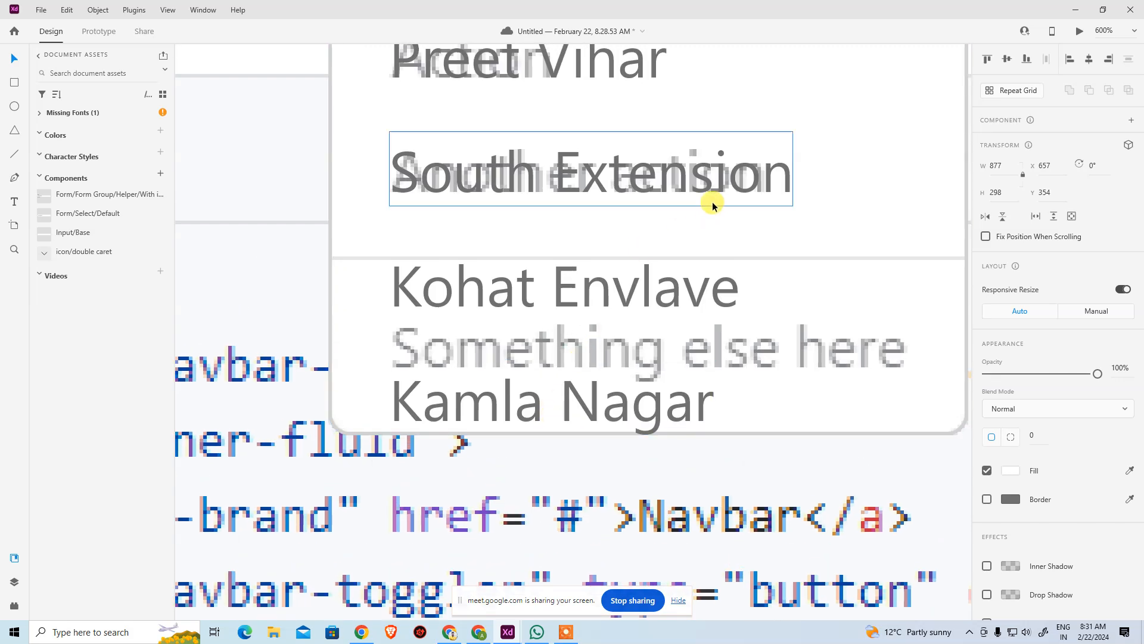
pyautogui.hotkey('ctrl', '-')
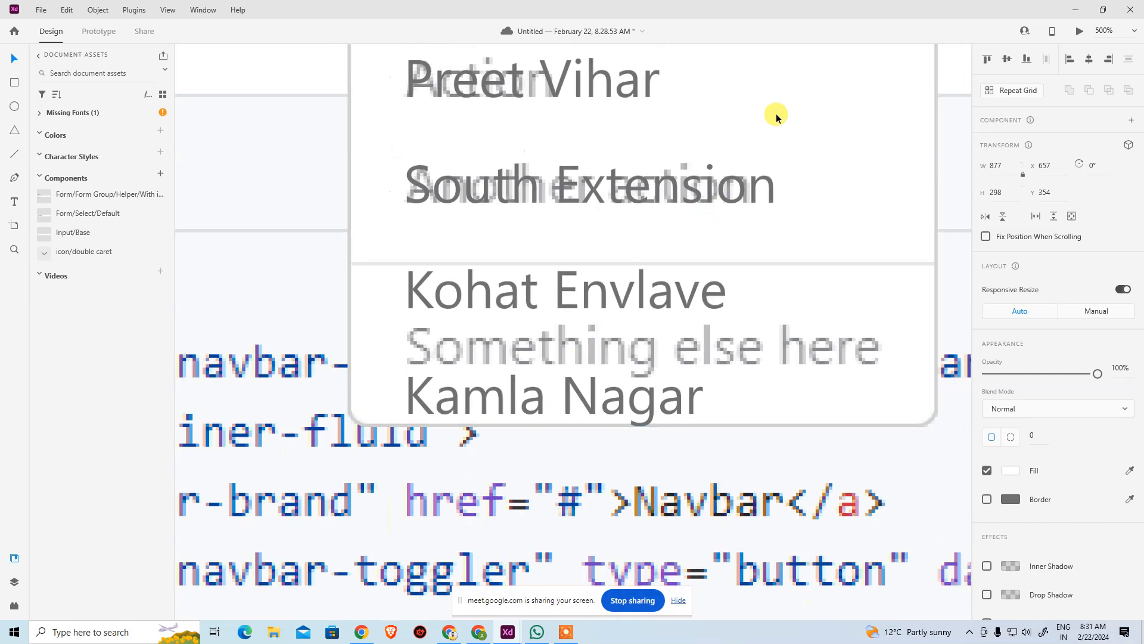
pyautogui.hotkey('ctrl', '-')
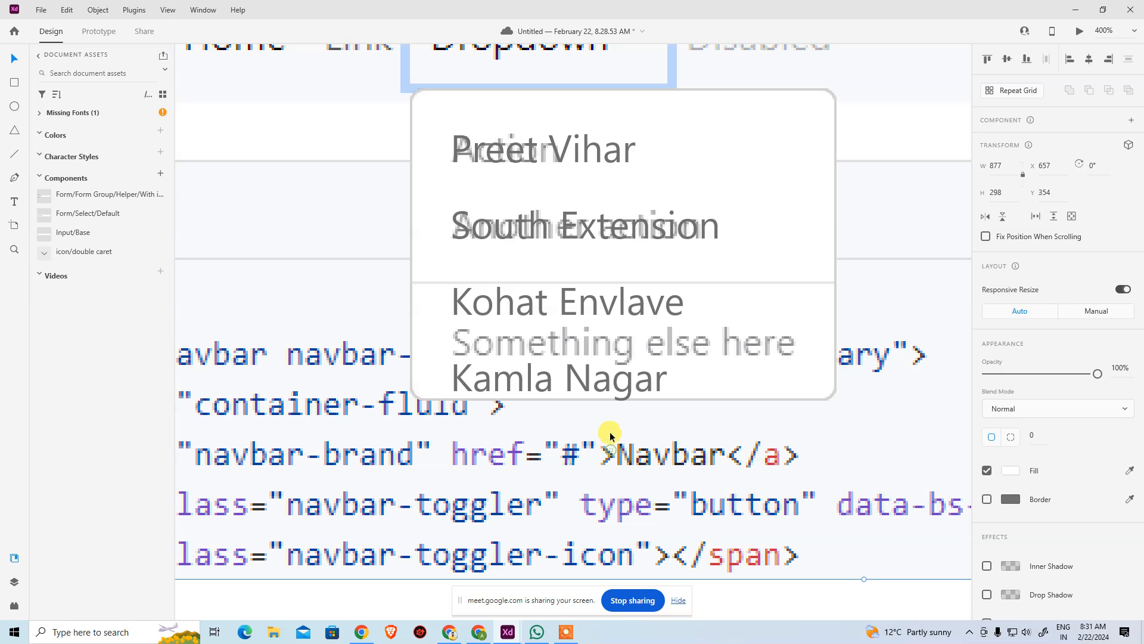
pyautogui.click(15, 82)
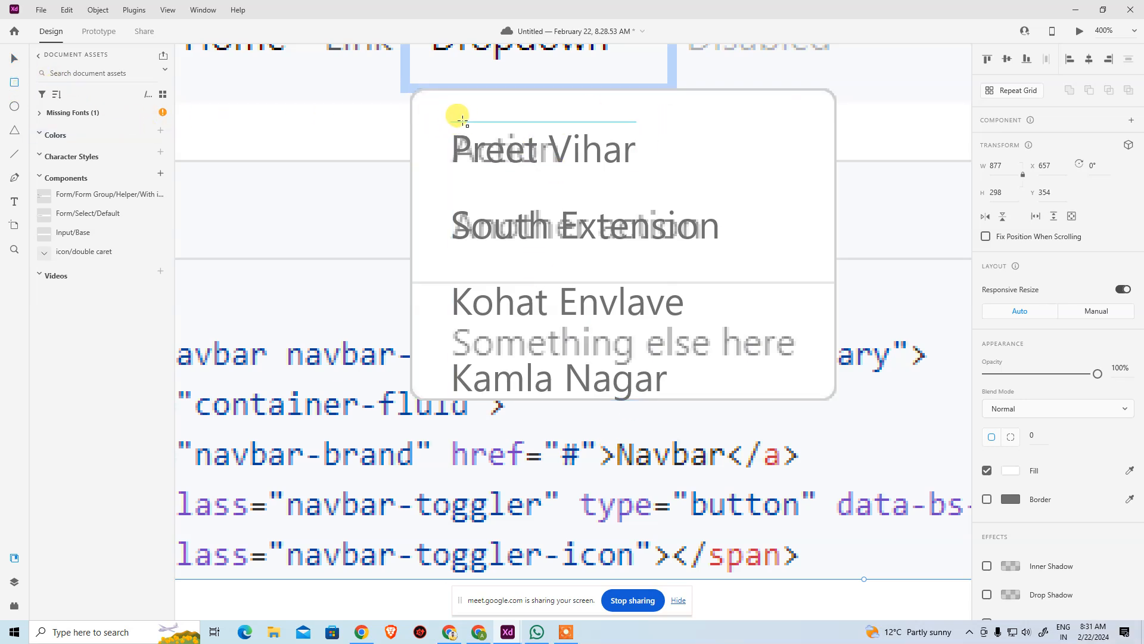
pyautogui.moveTo(460, 121); pyautogui.dragTo(491, 89)
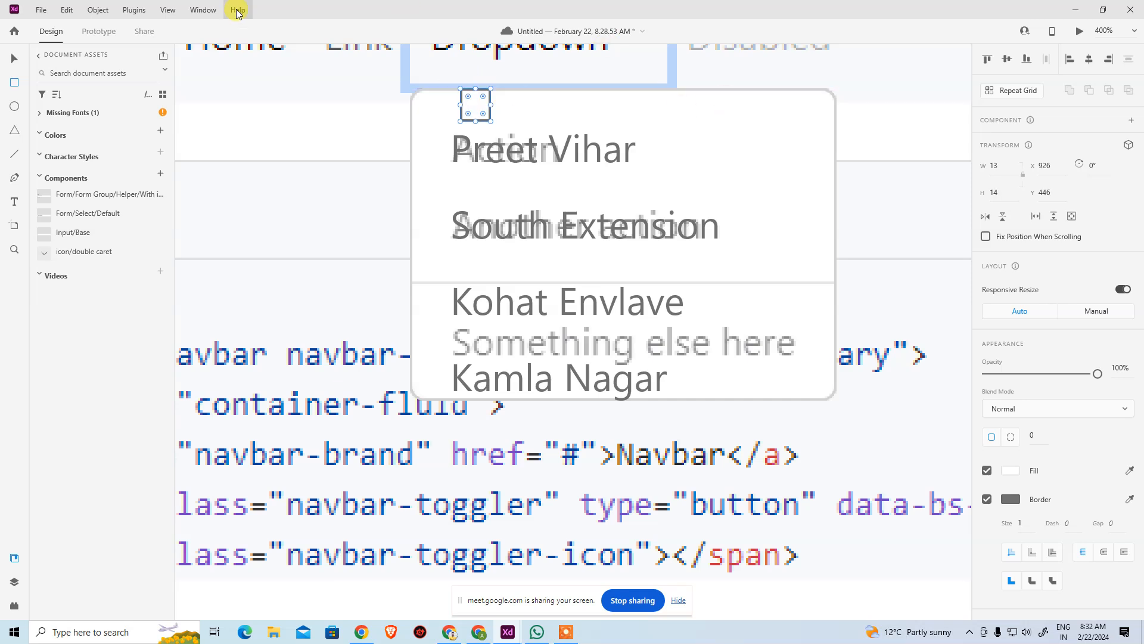
# Move the small spacer rectangle directly below the "Kamla Nagar" text, to about X 924, Y 577
pyautogui.click(14, 59)
pyautogui.moveTo(474, 106); pyautogui.dragTo(468, 416)
pyautogui.click(470, 386)
pyautogui.click(702, 449)
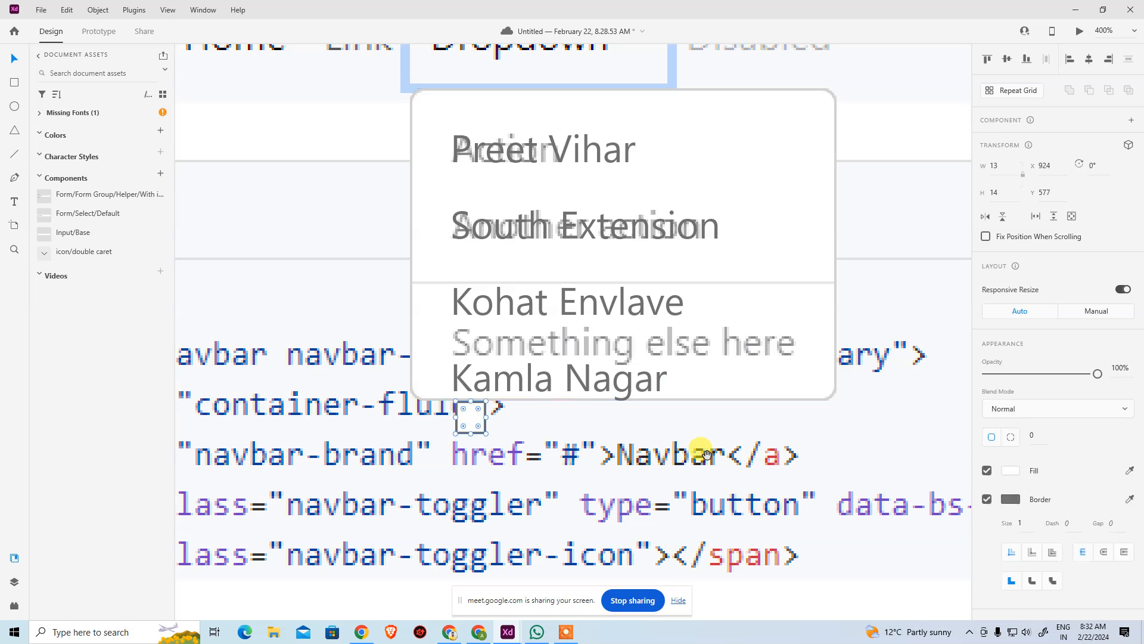
# Extend the dropdown box's lower edge to the bottom of the spacer, for a height of 145, and delete the spacer
pyautogui.scroll(-3, 702, 452)
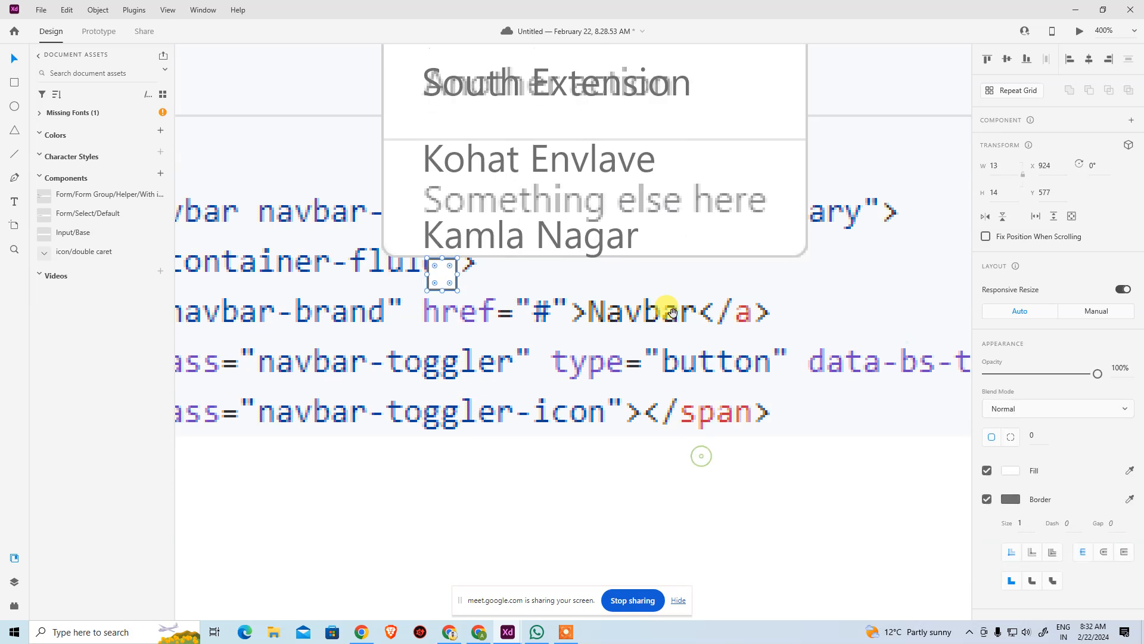
pyautogui.click(593, 258)
pyautogui.moveTo(594, 258); pyautogui.dragTo(584, 290)
pyautogui.click(577, 329)
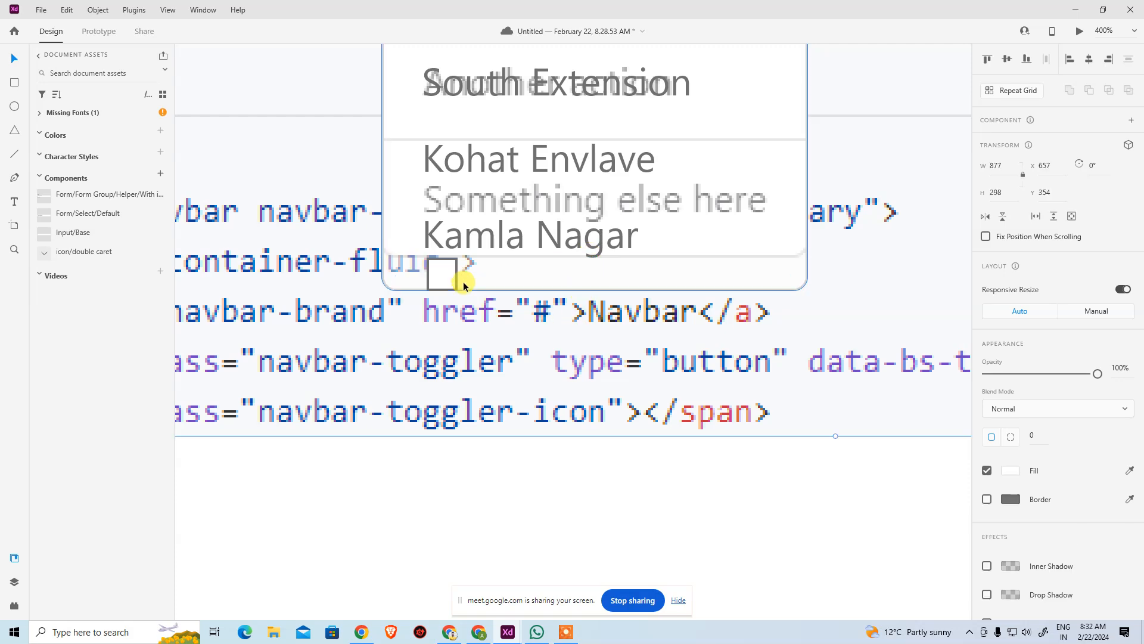
pyautogui.press('Escape')
# Make the dropdown box's fill fully opaque white, #FFFFFF at 100%
pyautogui.moveTo(639, 191); pyautogui.dragTo(579, 408)
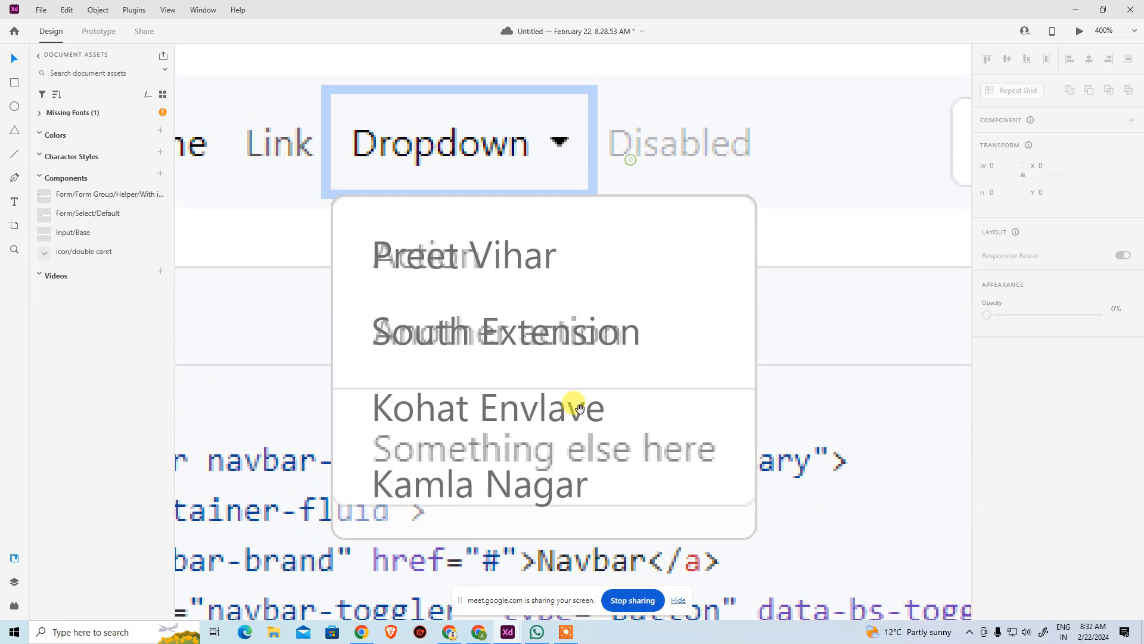
pyautogui.scroll(-3, 613, 298)
pyautogui.scroll(-2, 717, 279)
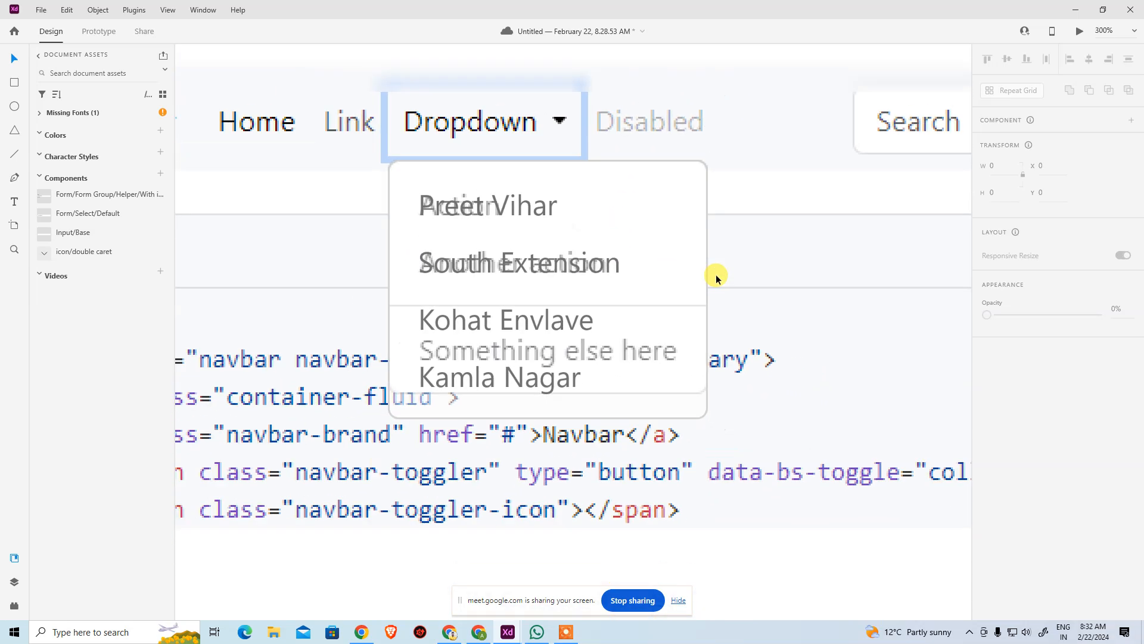
pyautogui.click(684, 288)
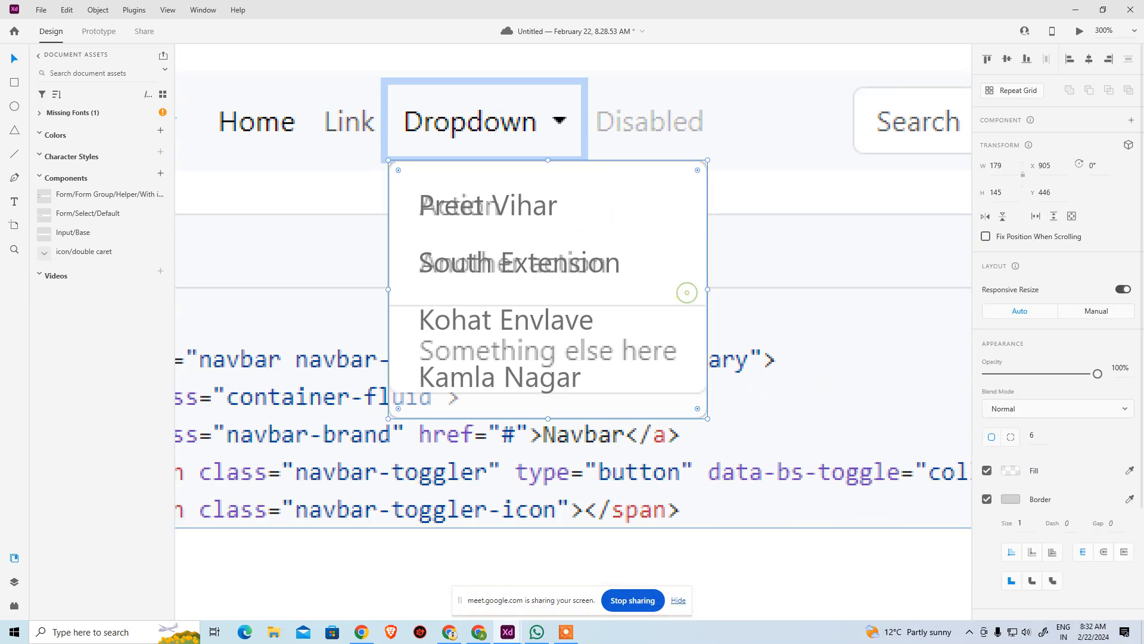
pyautogui.click(1012, 470)
pyautogui.moveTo(969, 452); pyautogui.dragTo(968, 378)
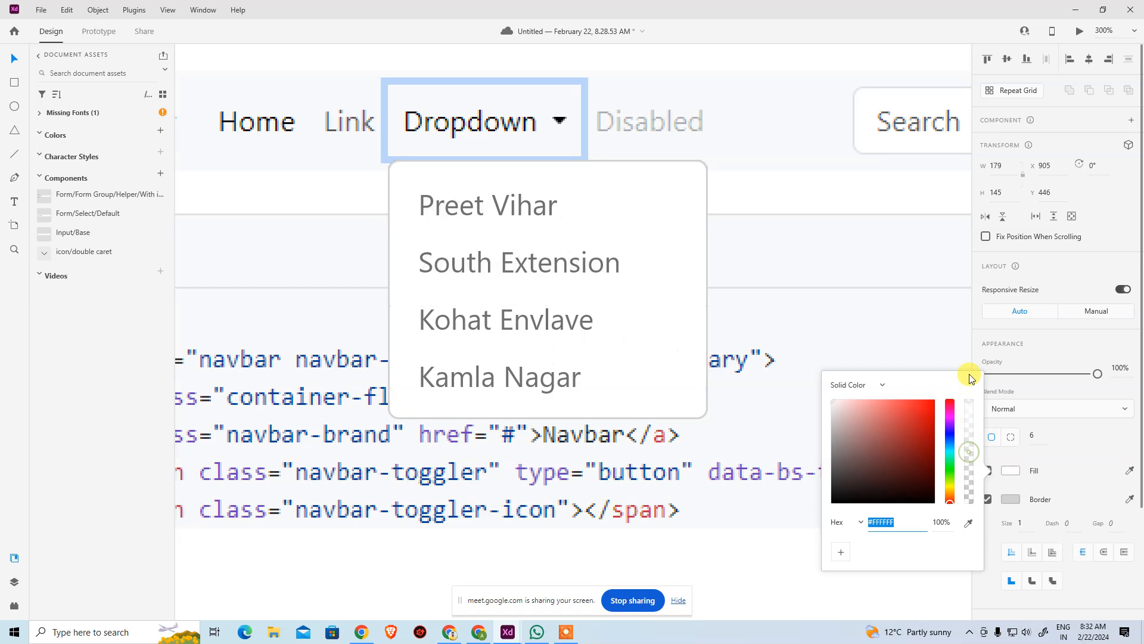
pyautogui.click(858, 280)
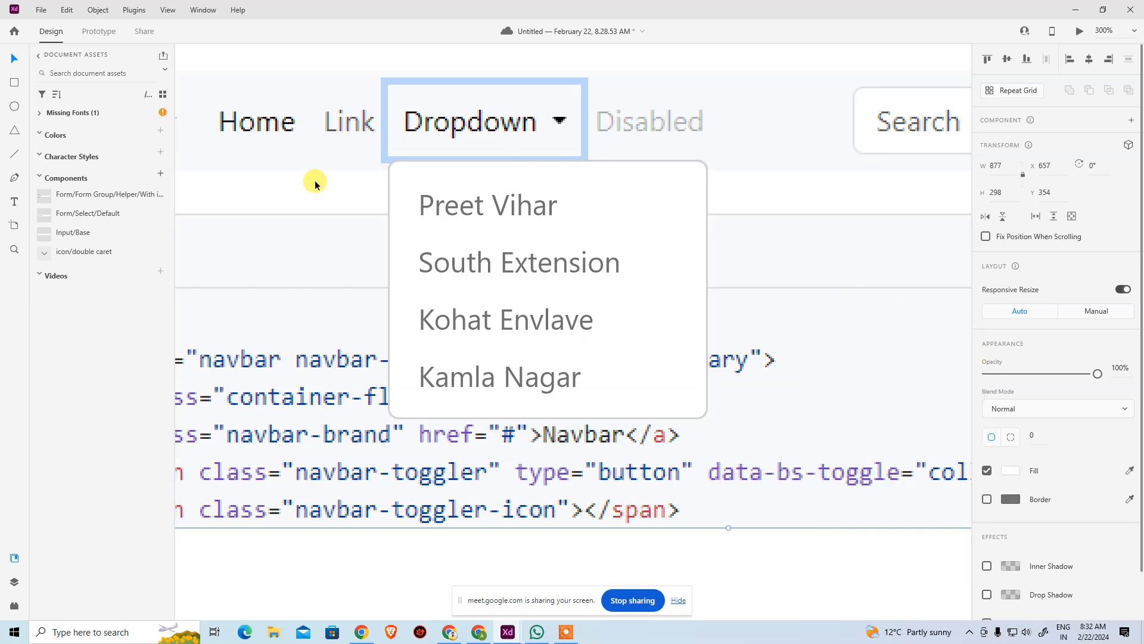
# Delete the Bootstrap navbar reference screenshot behind the dropdown list
pyautogui.scroll(-5, 315, 184)
pyautogui.click(371, 281)
pyautogui.click(474, 332)
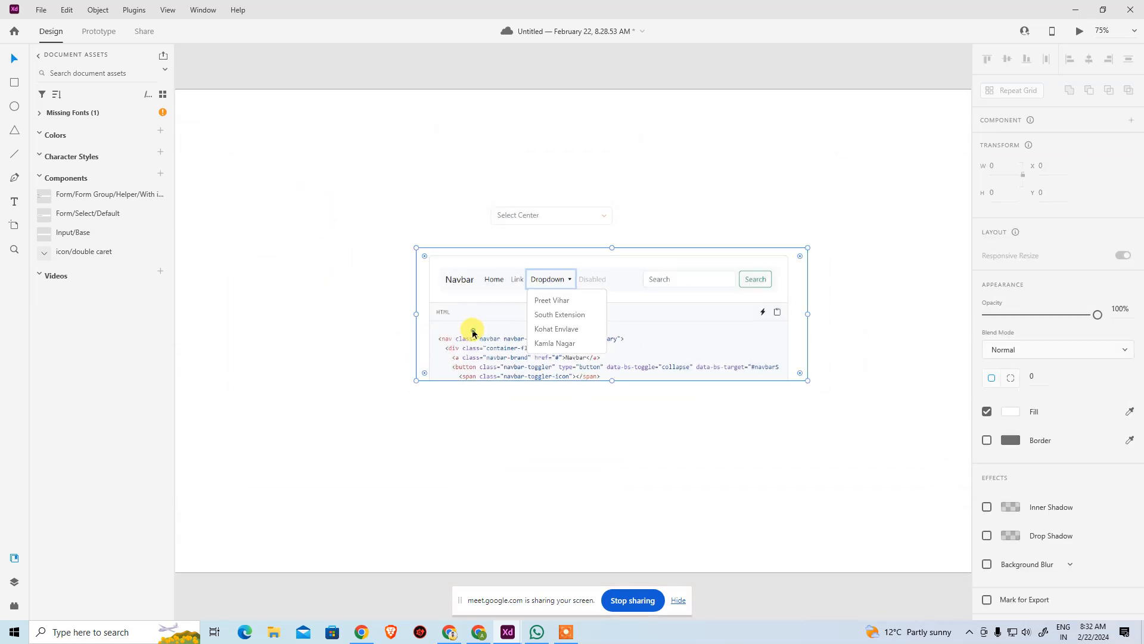
pyautogui.press('Delete')
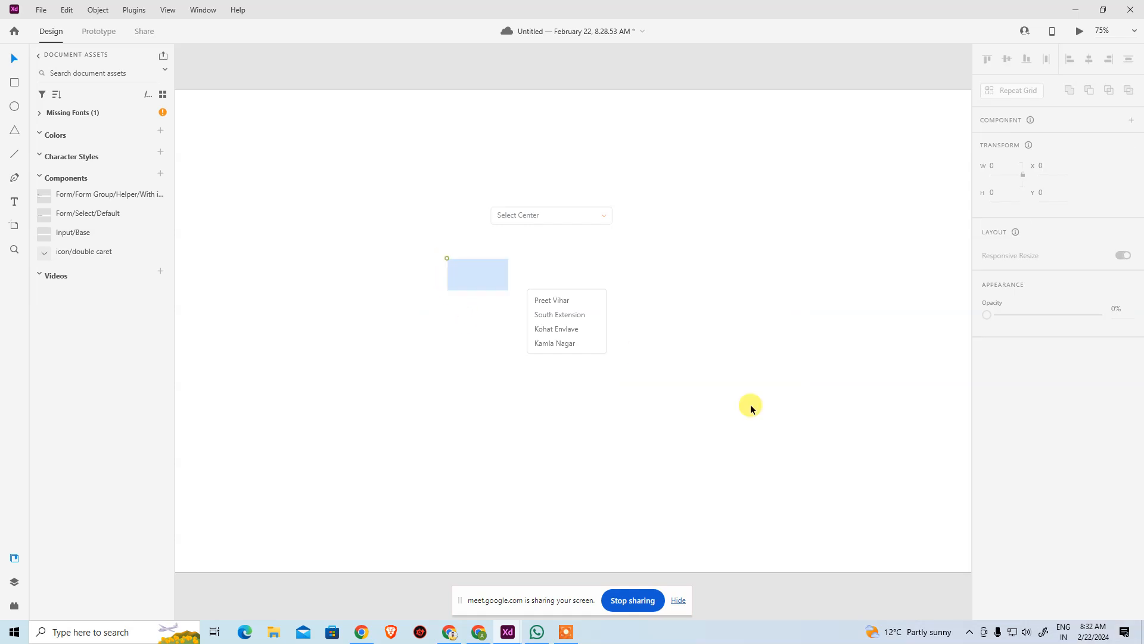
# Move the dropdown box with its four centre names directly beneath the Select Center field, aligned to its left edge
pyautogui.click(586, 312)
pyautogui.click(572, 301)
pyautogui.click(567, 298)
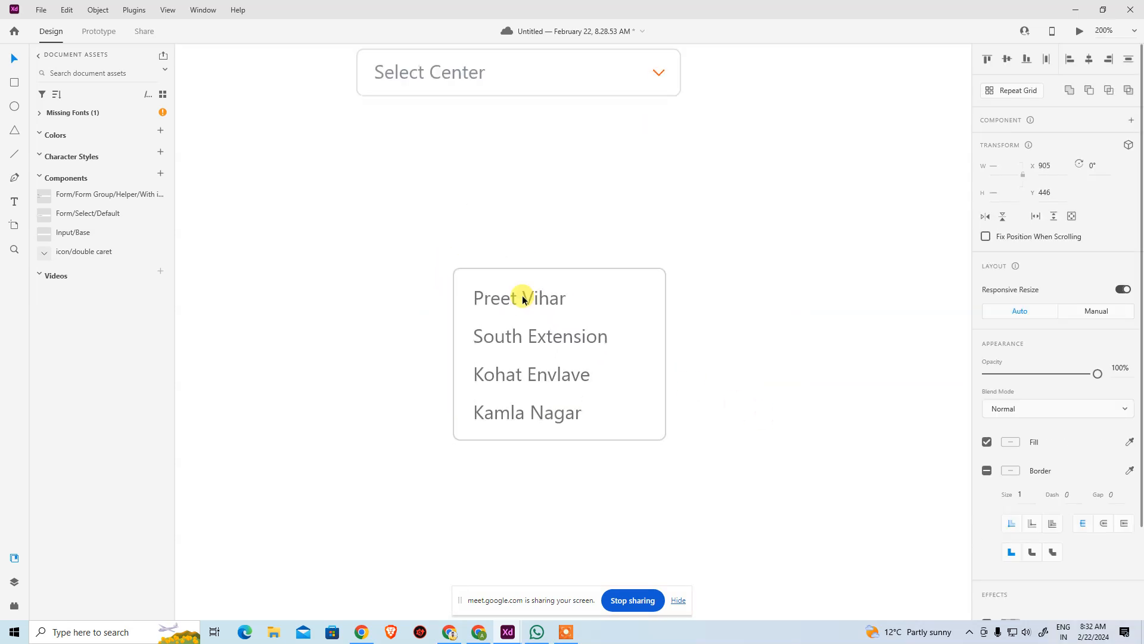
pyautogui.scroll(2, 447, 230)
pyautogui.moveTo(581, 390); pyautogui.dragTo(485, 217)
pyautogui.click(495, 424)
pyautogui.moveTo(519, 368); pyautogui.dragTo(516, 484)
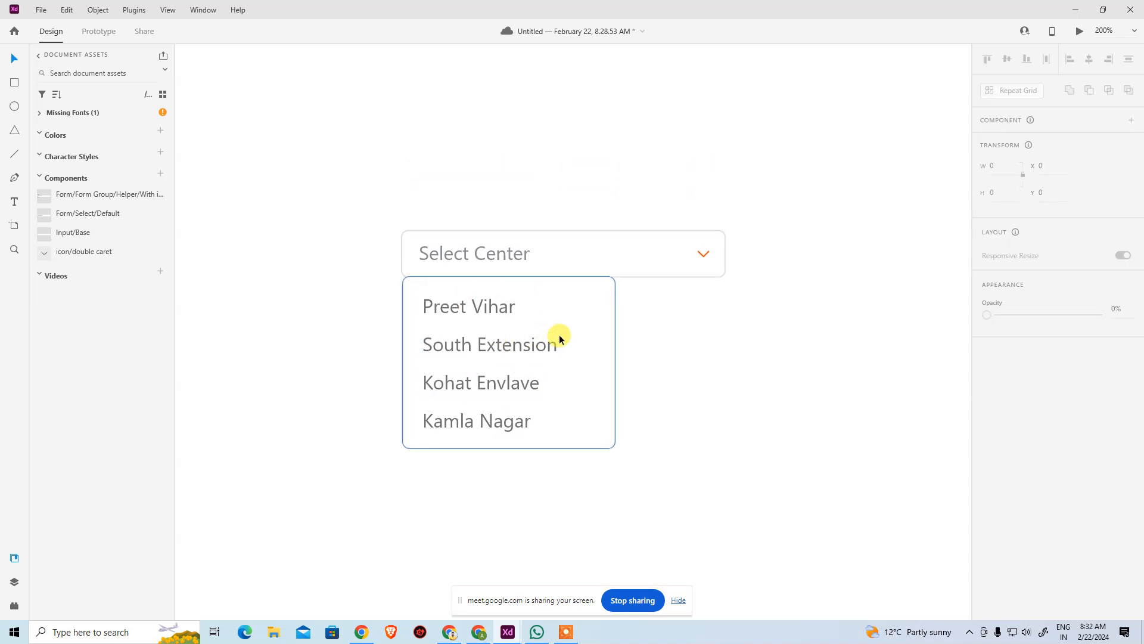
# Widen the dropdown box to match the right edge of the Select Center field
pyautogui.click(589, 331)
pyautogui.moveTo(615, 362); pyautogui.dragTo(723, 360)
pyautogui.click(802, 351)
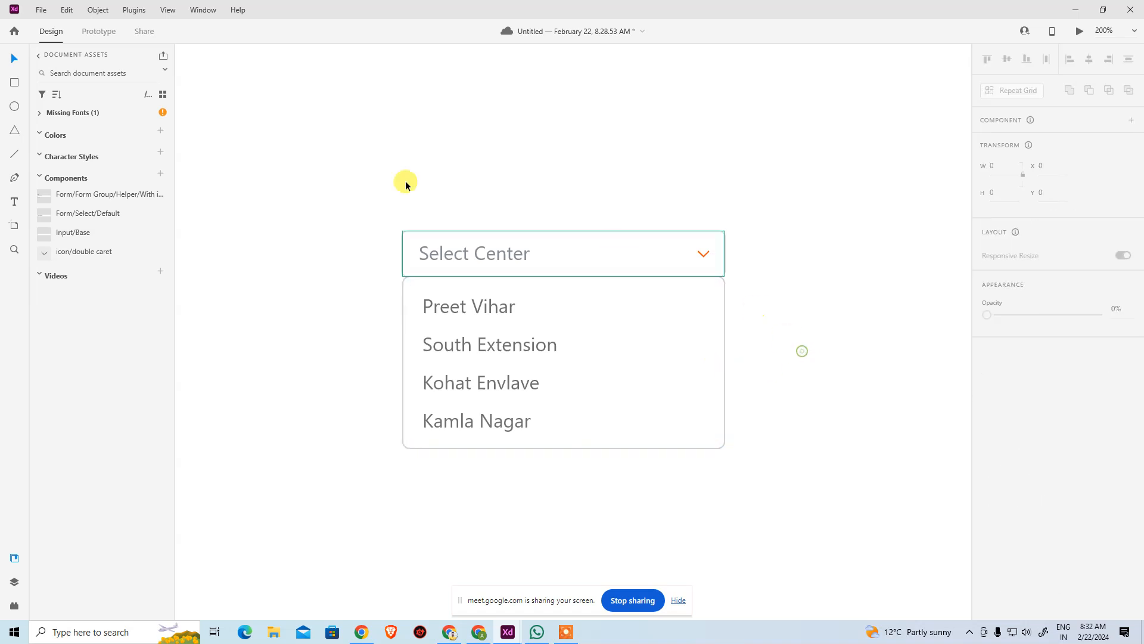
# Link the Select Center field on the first artboard to Web 1920 – 2 with a Tap trigger and Transition action
pyautogui.moveTo(273, 296); pyautogui.dragTo(288, 149)
pyautogui.hotkey('ctrl', '-')
pyautogui.hotkey('ctrl', '-')
pyautogui.hotkey('ctrl', '-')
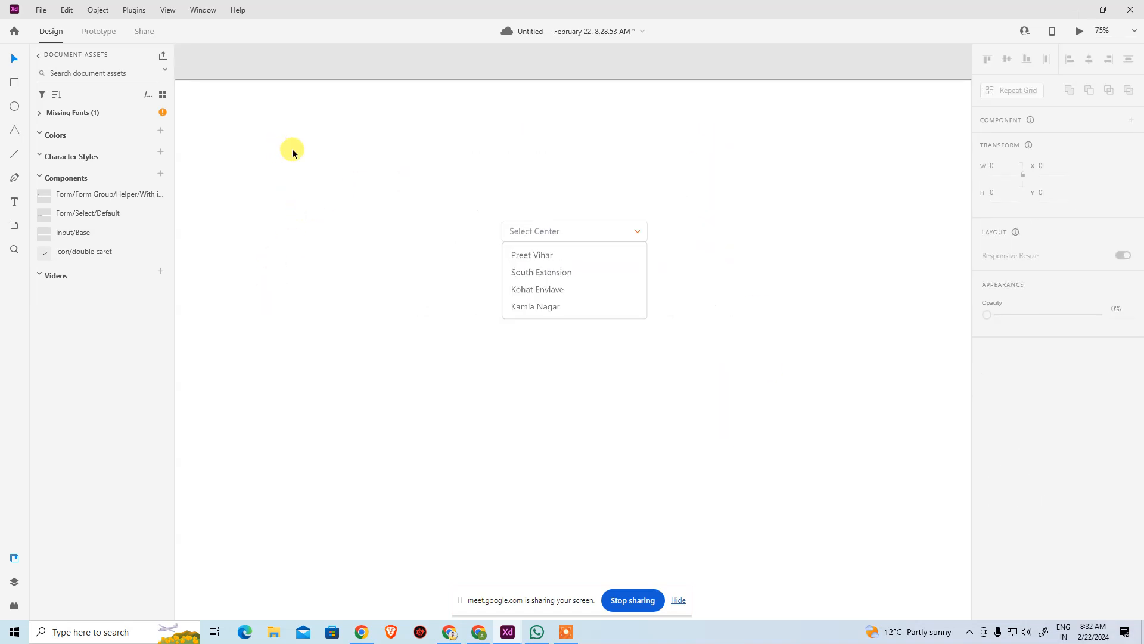
pyautogui.hotkey('ctrl', '-')
pyautogui.moveTo(379, 295); pyautogui.dragTo(632, 300)
pyautogui.moveTo(569, 338); pyautogui.dragTo(567, 340)
pyautogui.click(269, 285)
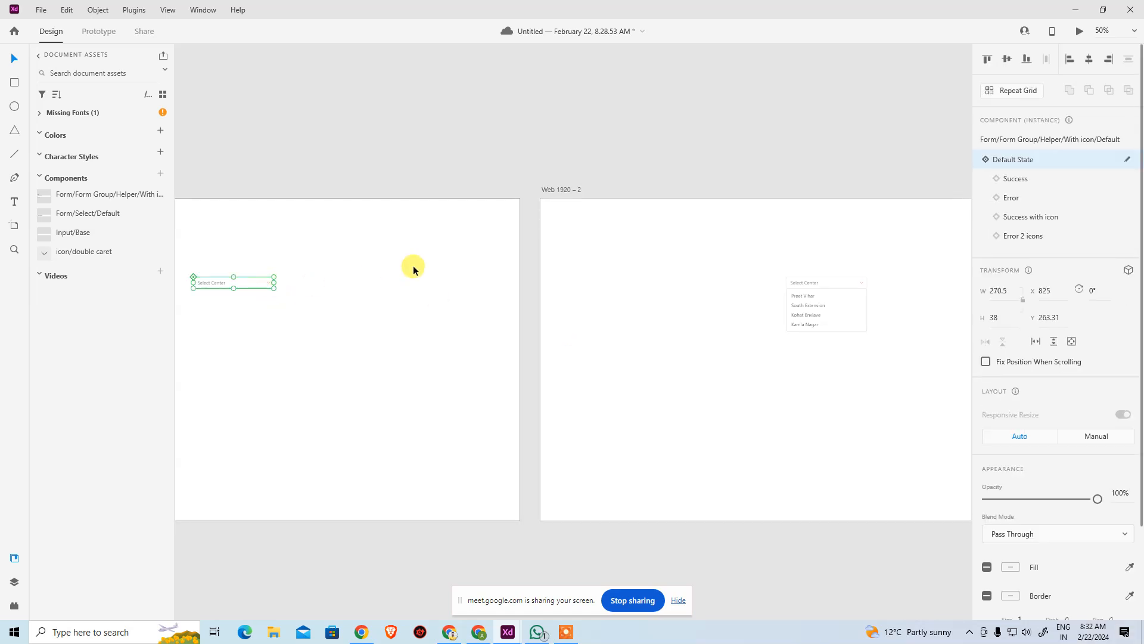
pyautogui.click(99, 33)
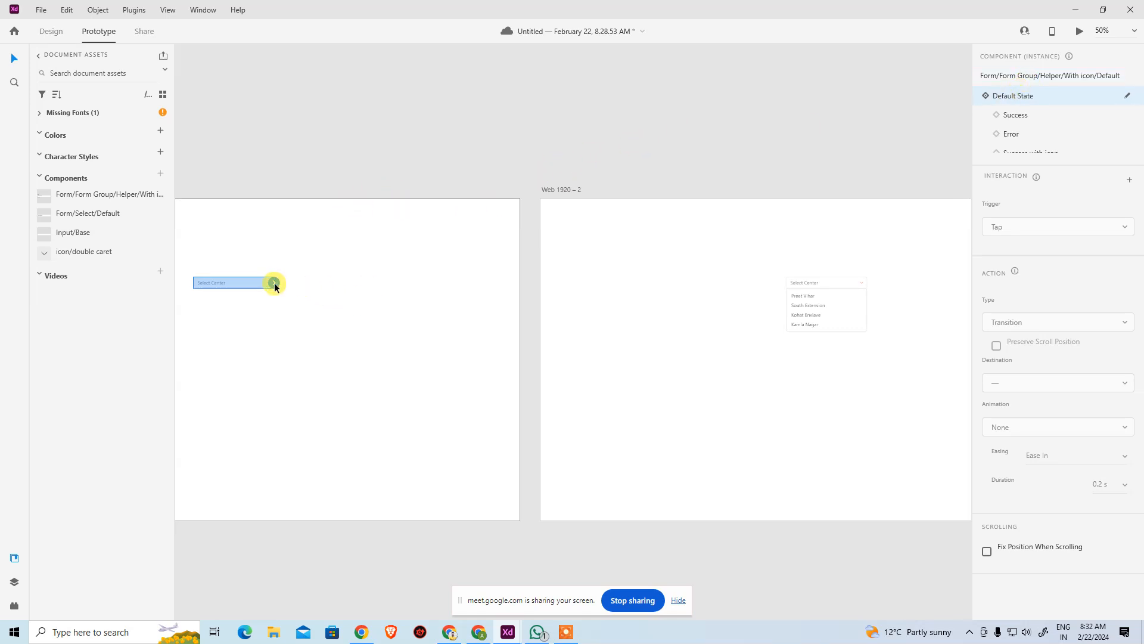
pyautogui.moveTo(322, 369); pyautogui.dragTo(625, 427)
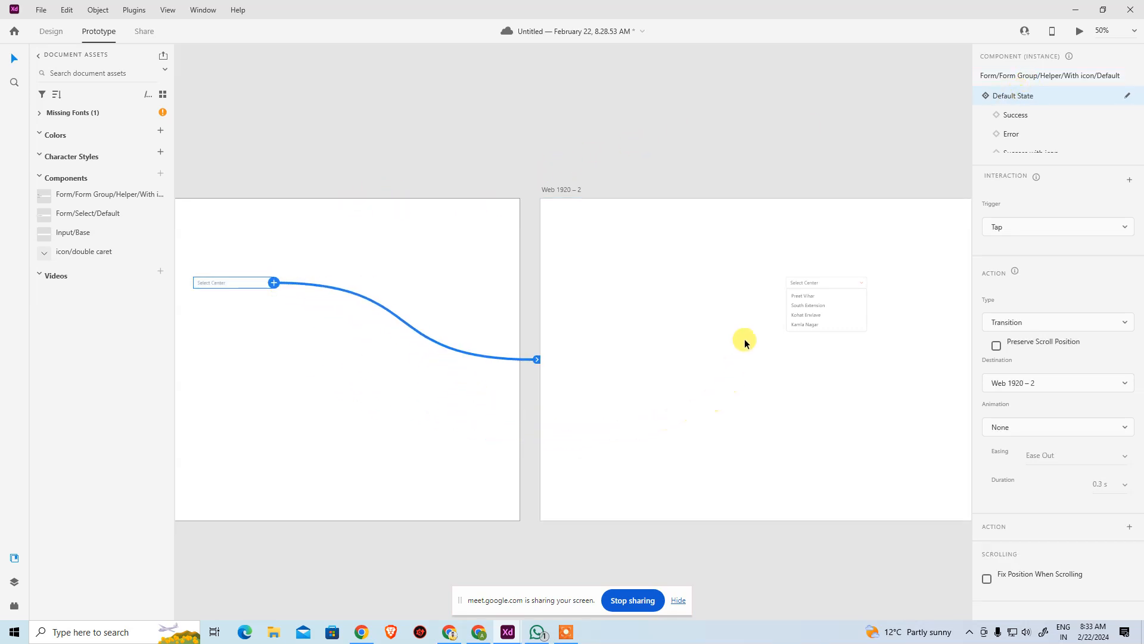
pyautogui.click(447, 141)
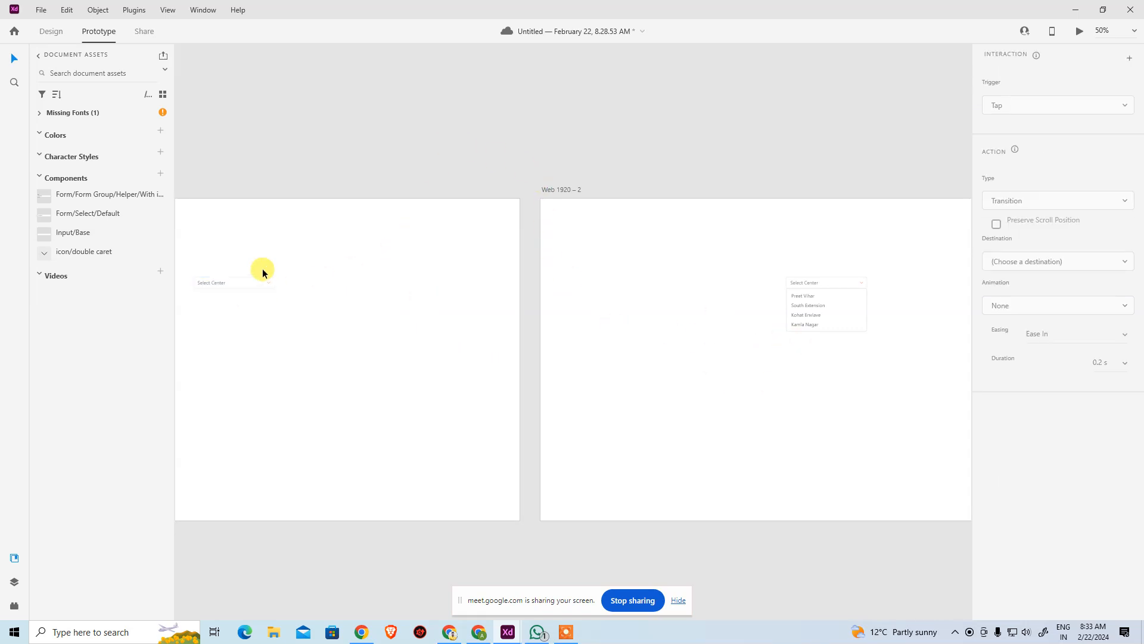
# Preview the prototype, test that the Select Center field opens its list, and close the preview
pyautogui.click(246, 283)
pyautogui.hotkey('ctrl', 'Return')
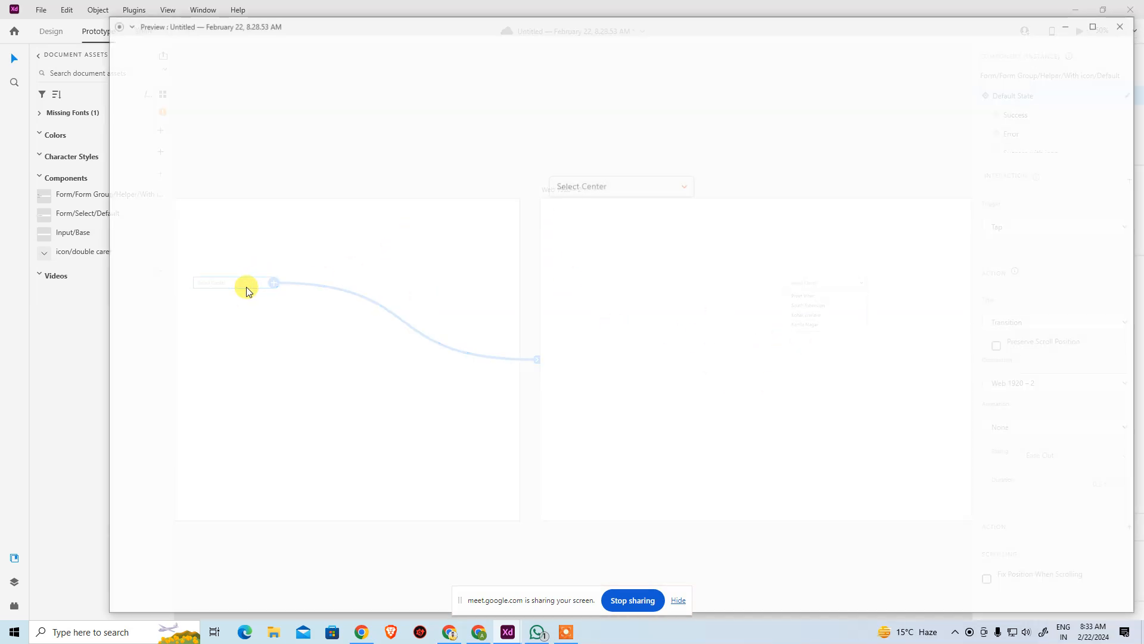
pyautogui.click(691, 188)
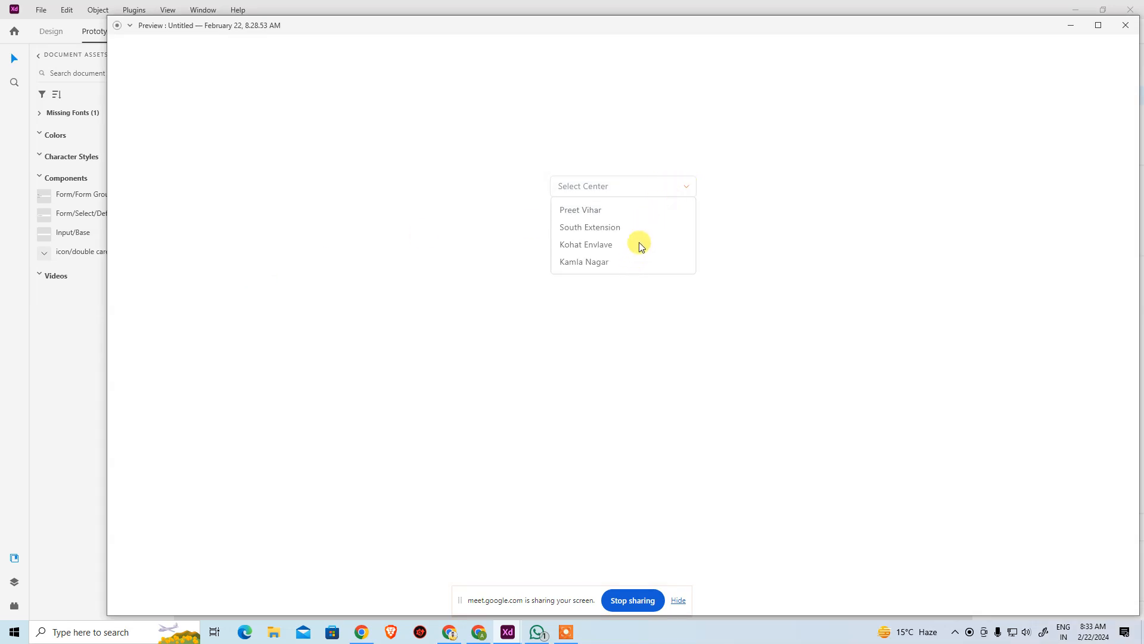
pyautogui.click(1122, 31)
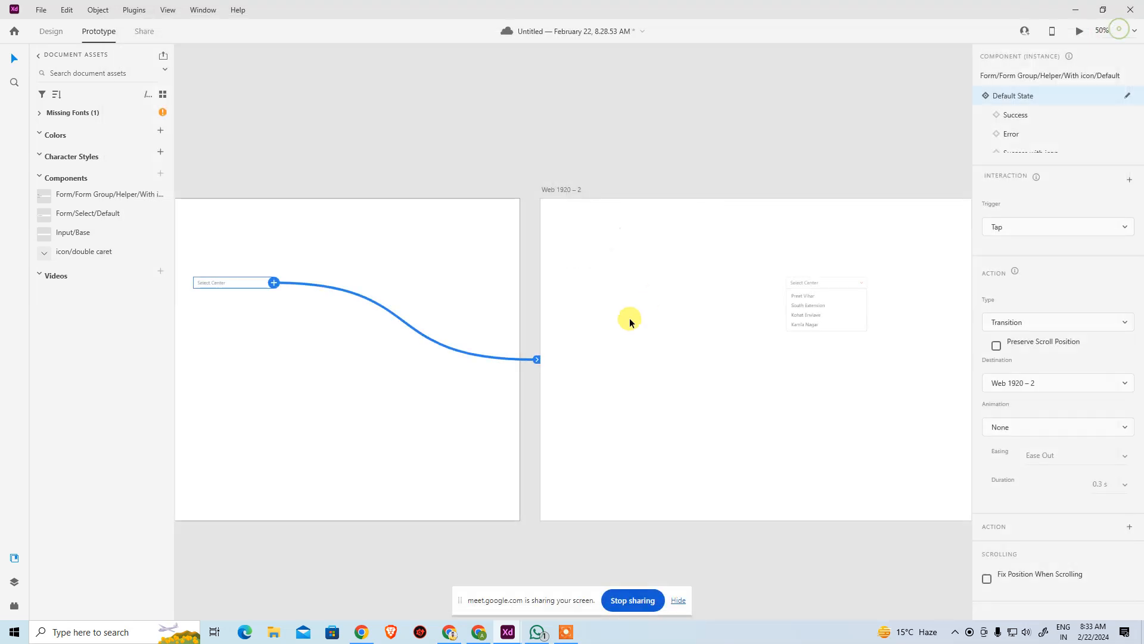
# Switch from prototyping back to design mode for the Web 1920 – 1 artboard
pyautogui.click(618, 358)
pyautogui.click(512, 145)
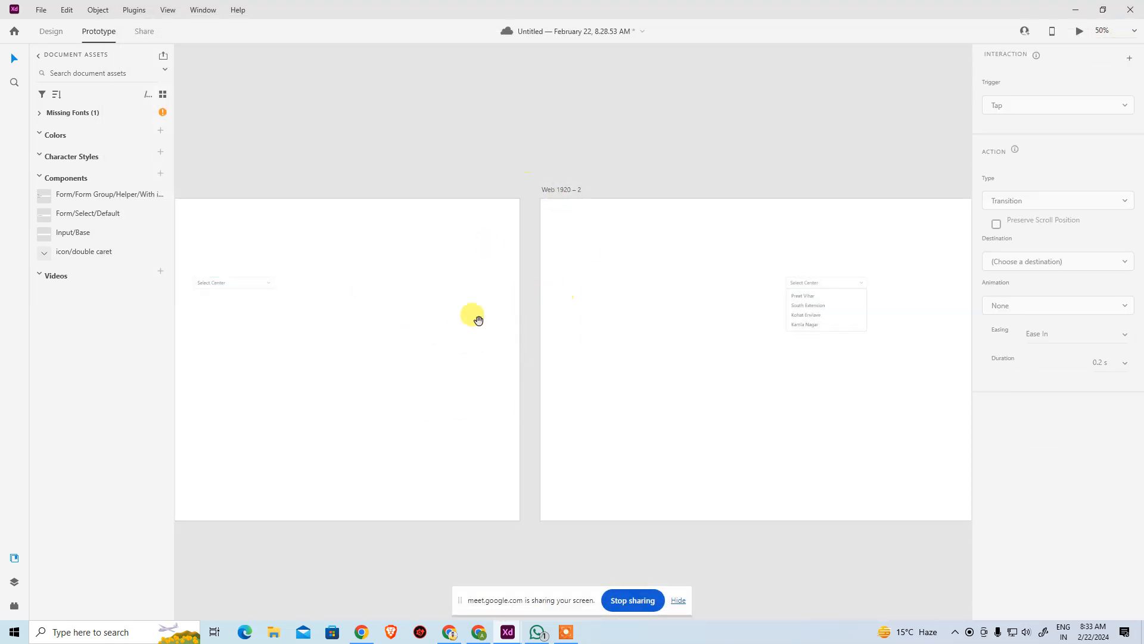
pyautogui.hscroll(-4, 502, 301)
pyautogui.click(494, 382)
pyautogui.click(226, 94)
pyautogui.click(51, 31)
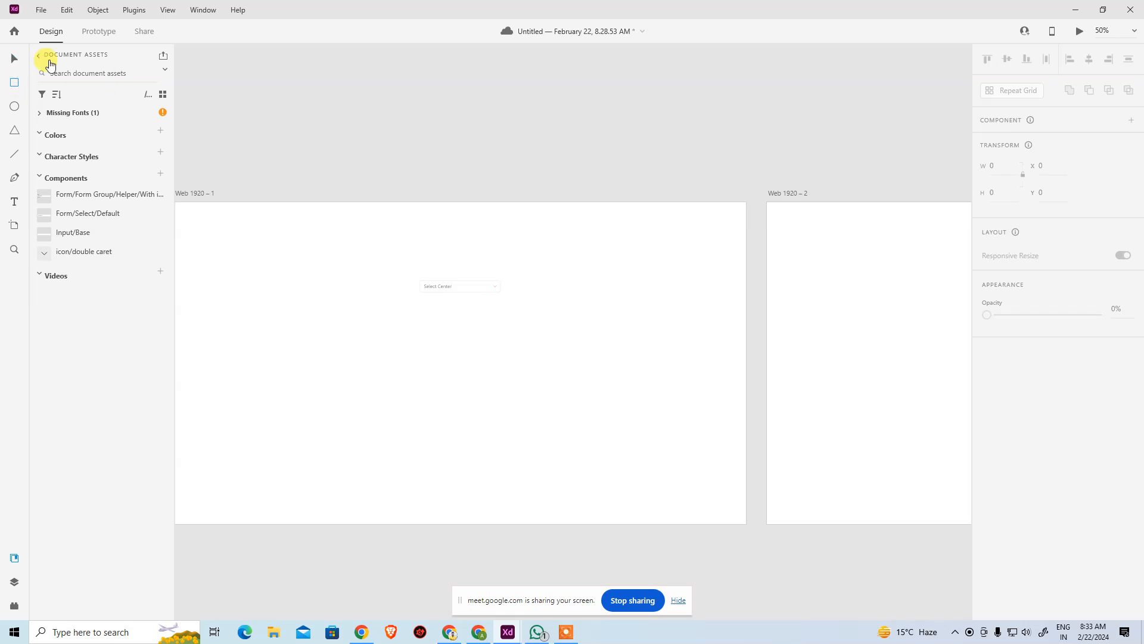
pyautogui.moveTo(374, 180); pyautogui.dragTo(511, 154)
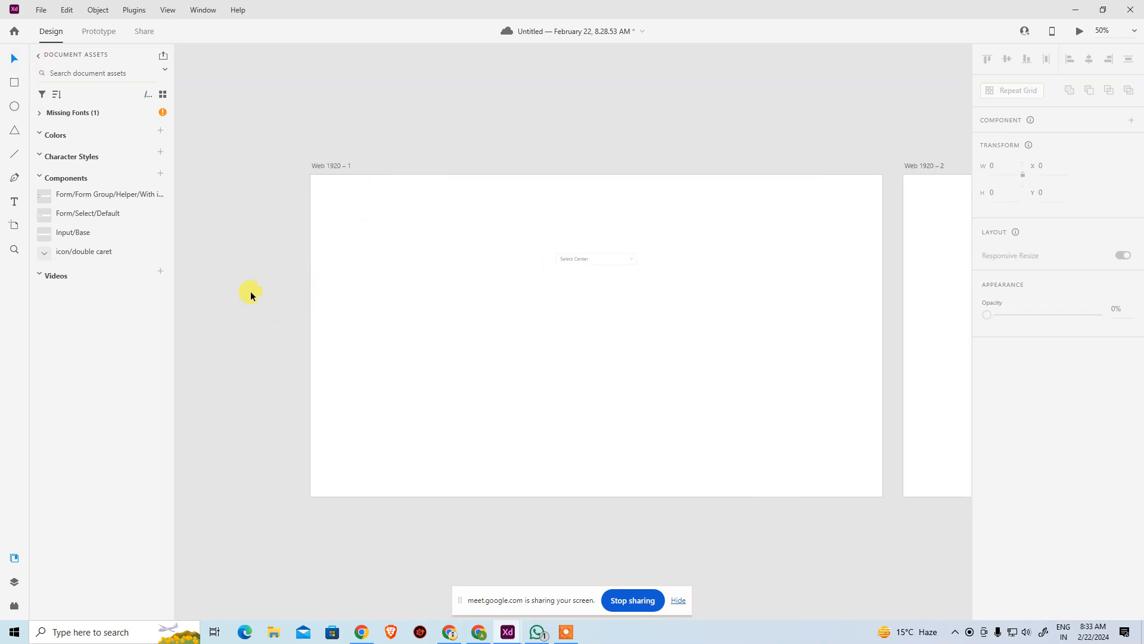
# Copy the VFX & Animation poster from the App Intro artboard in the Arena App Design document
pyautogui.moveTo(517, 637)
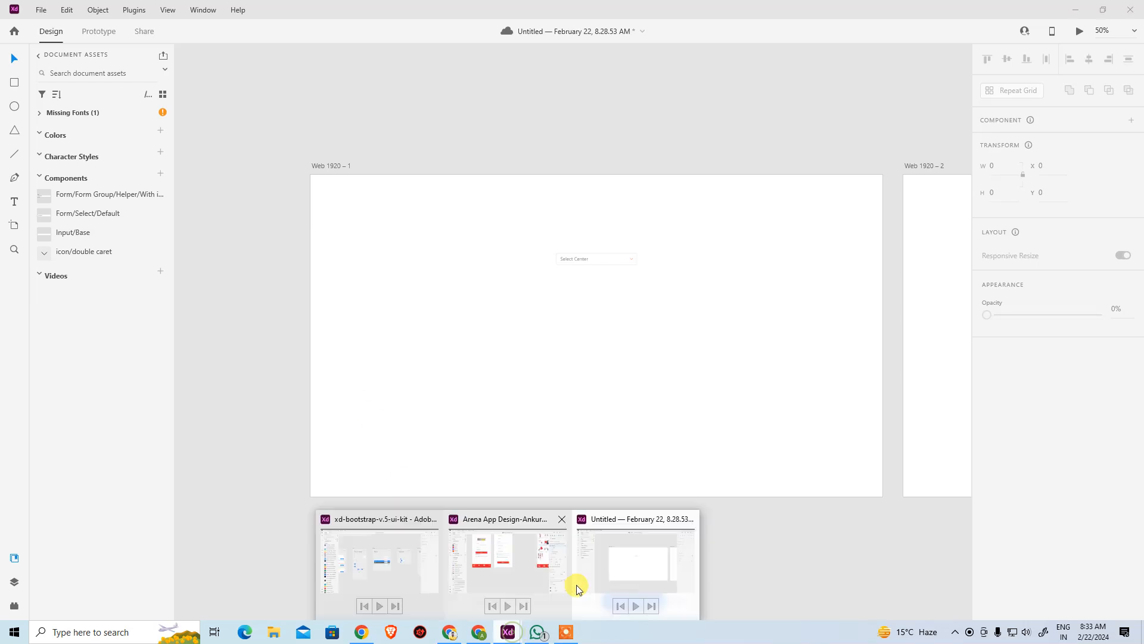
pyautogui.click(386, 560)
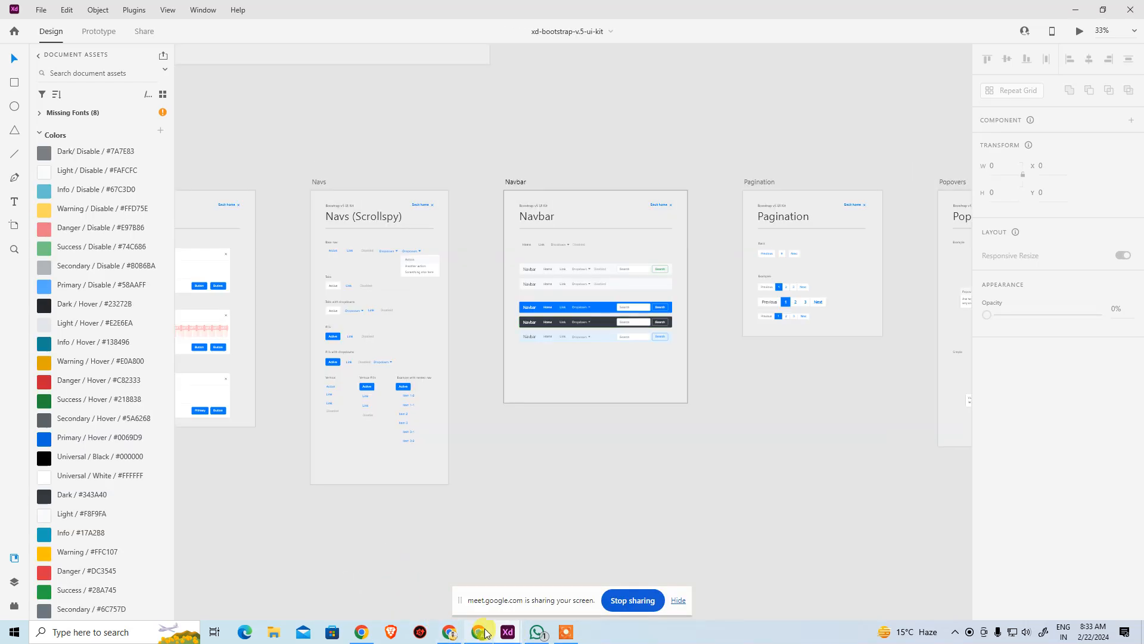
pyautogui.moveTo(507, 632)
pyautogui.click(527, 570)
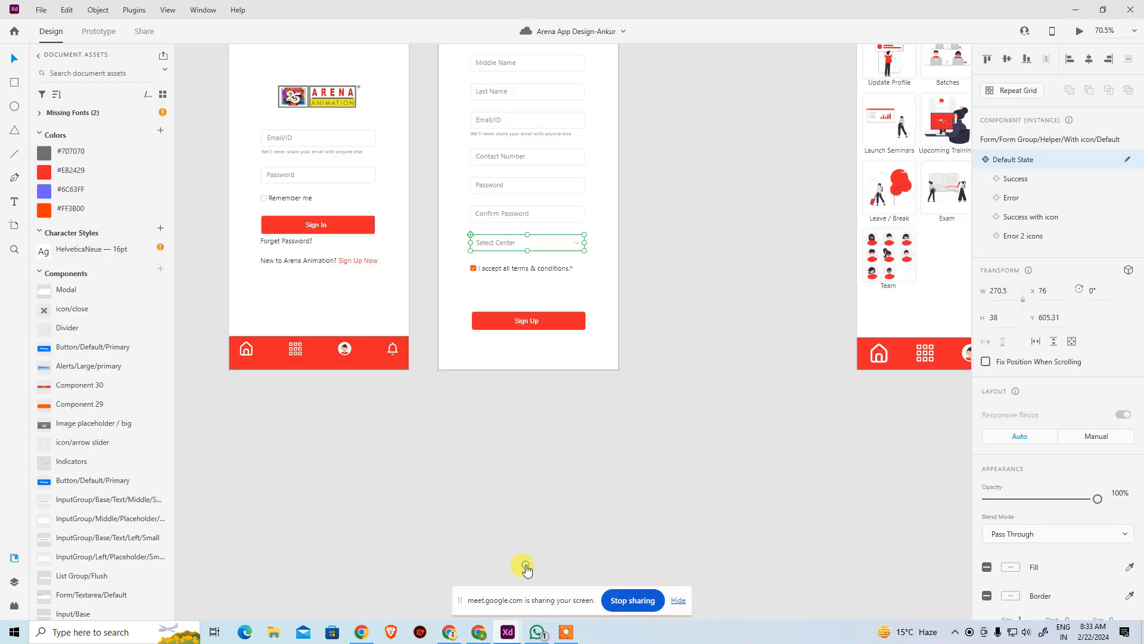
pyautogui.click(467, 502)
pyautogui.moveTo(416, 521); pyautogui.dragTo(609, 514)
pyautogui.hscroll(-10, 609, 513)
pyautogui.scroll(3, 609, 514)
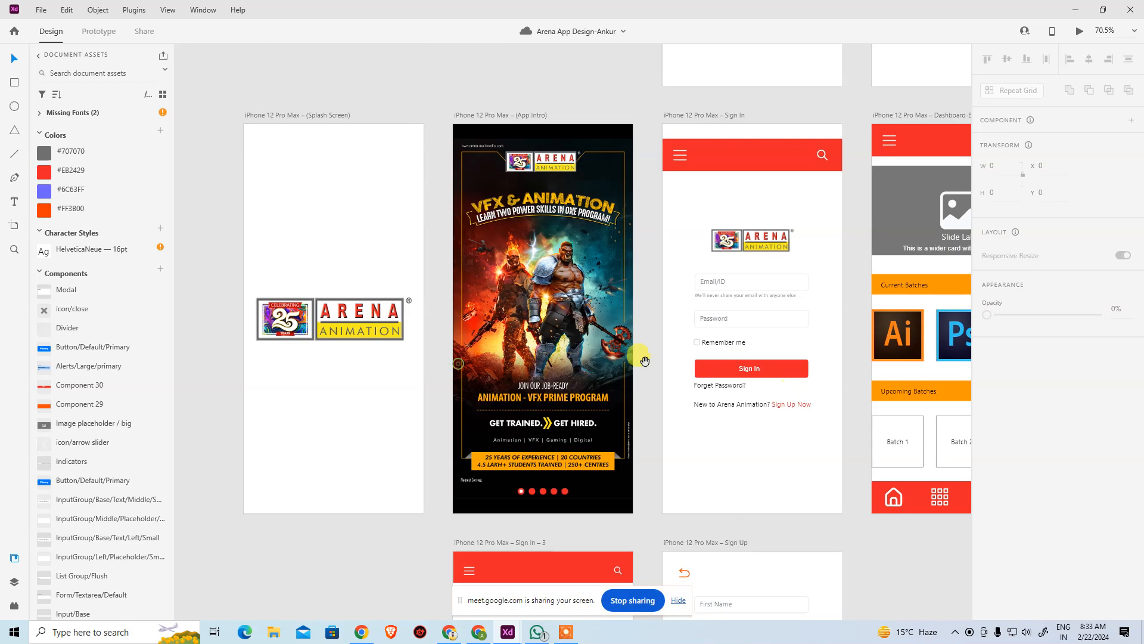
pyautogui.click(644, 271)
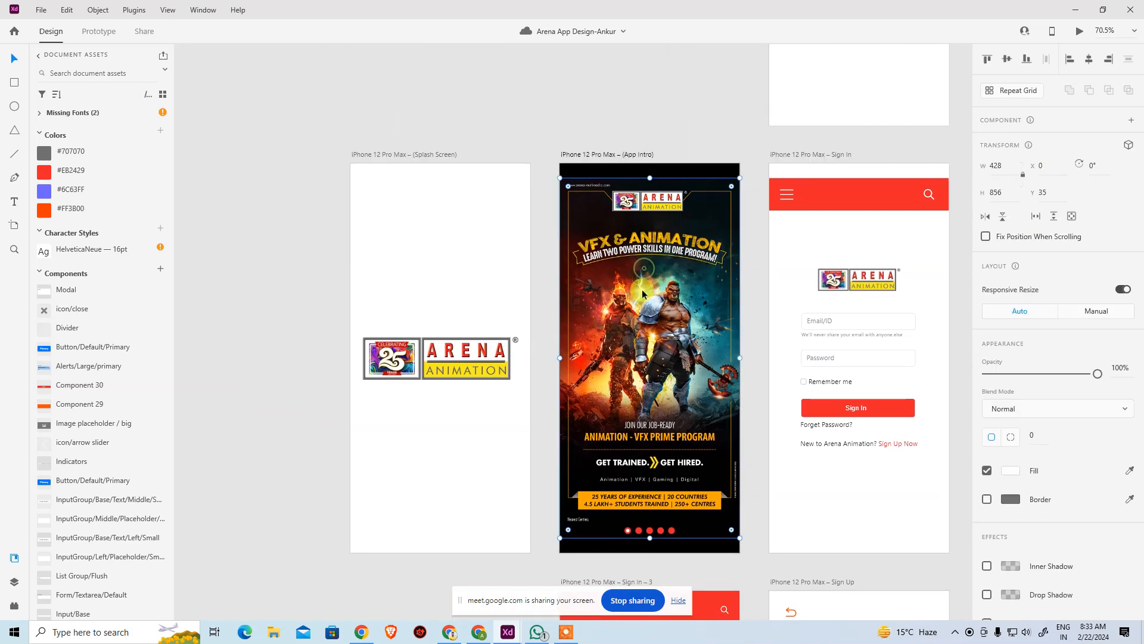
pyautogui.hotkey('alt', 'Tab')
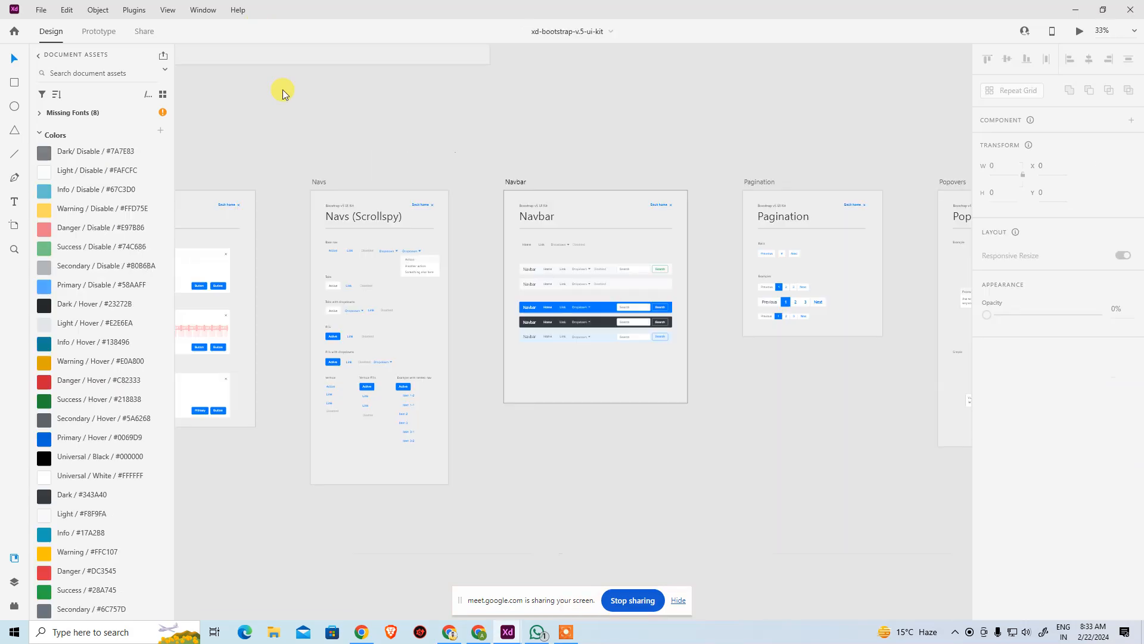
pyautogui.hotkey('alt', 'Tab')
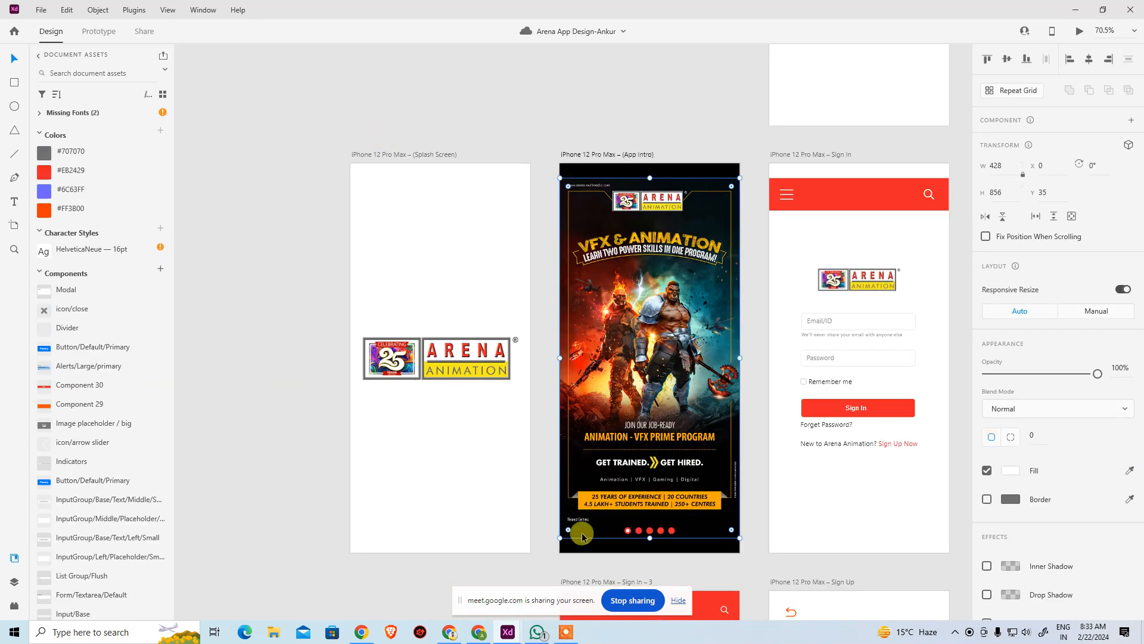
# Paste the poster onto Web 1920 – 1 in the untitled document and centre it horizontally on the artboard
pyautogui.moveTo(518, 637)
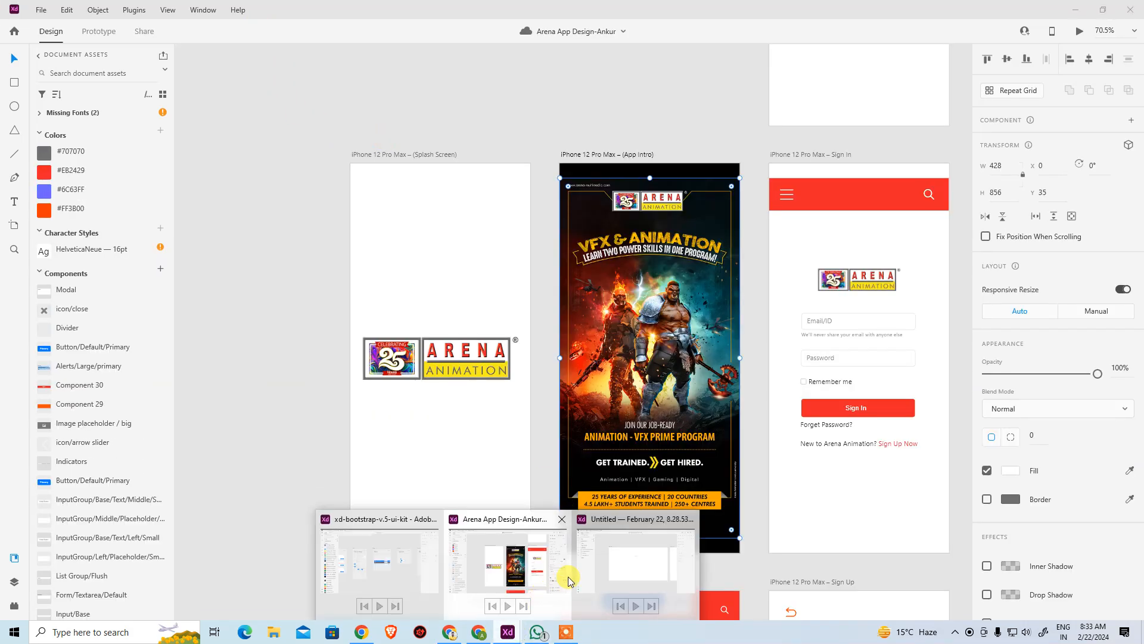
pyautogui.click(626, 559)
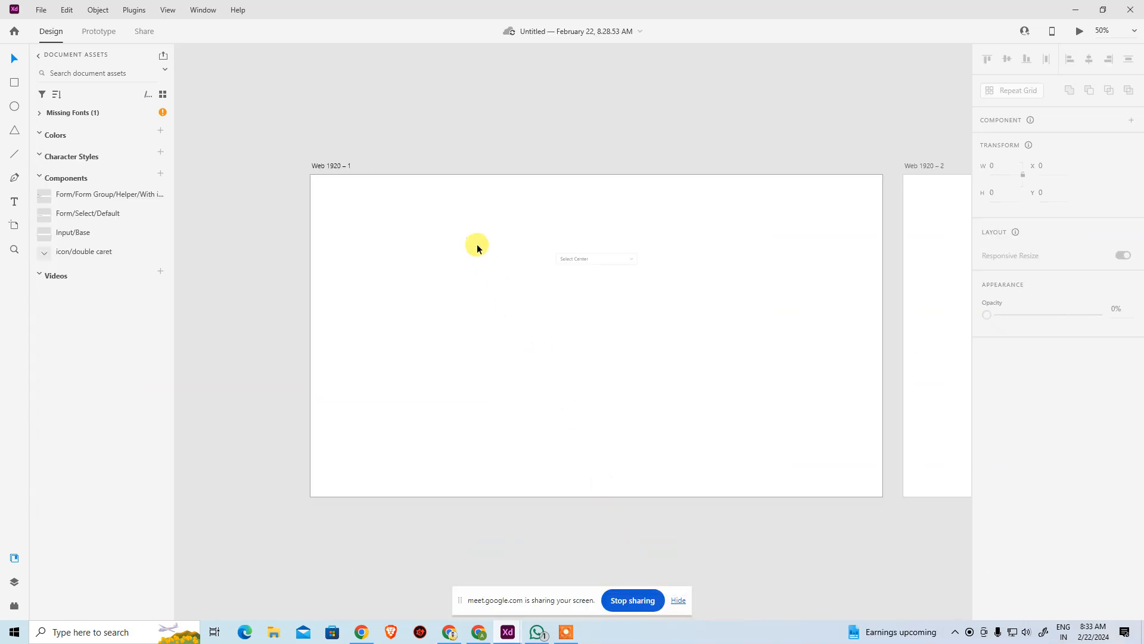
pyautogui.hotkey('ctrl', 'v')
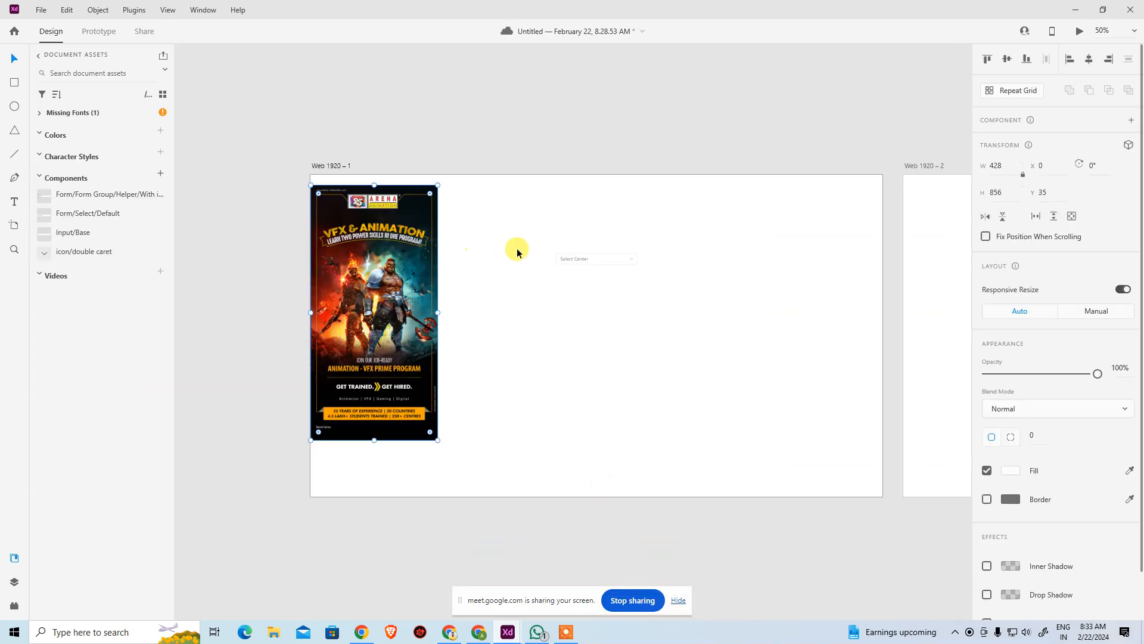
pyautogui.click(1090, 61)
pyautogui.click(234, 122)
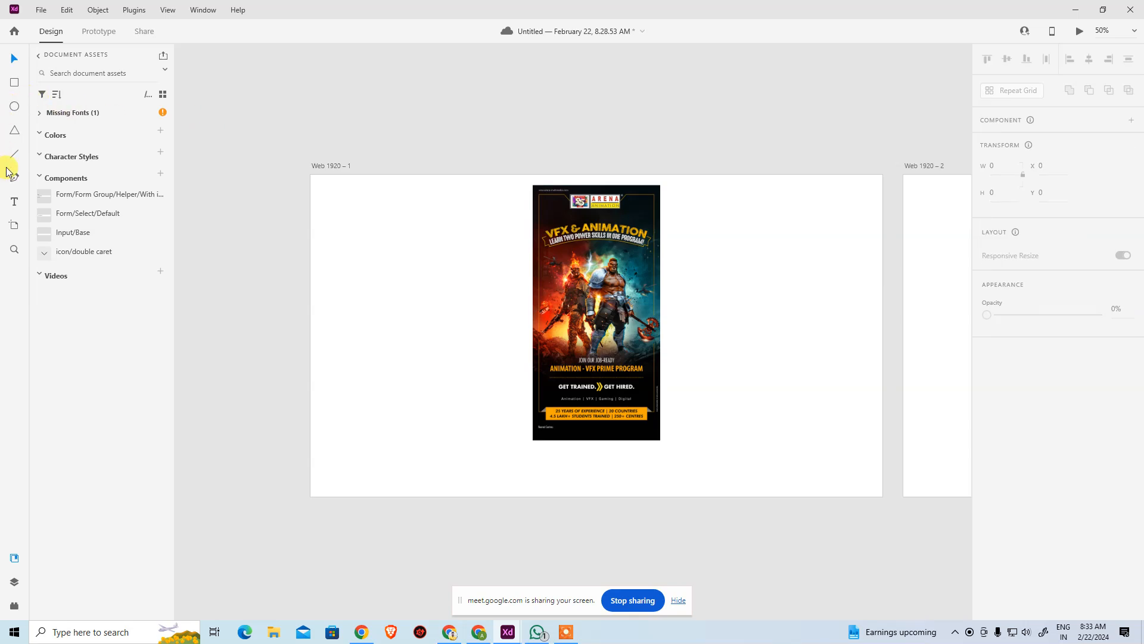
pyautogui.click(556, 208)
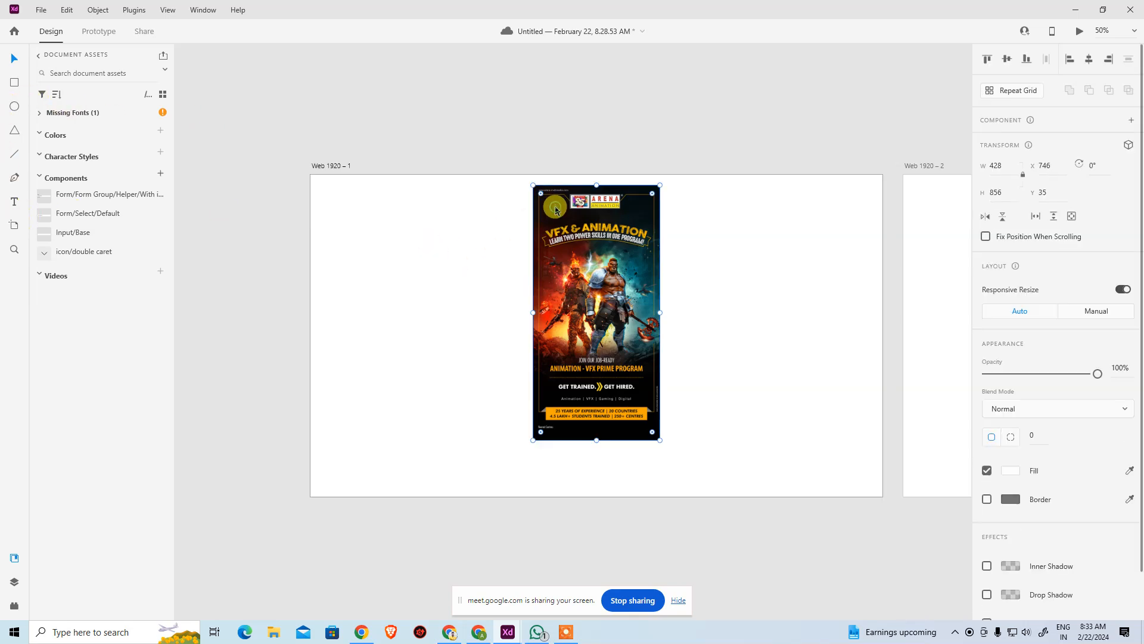
# Send the VFX & Animation poster to the back, behind the Select Center field on Web 1920 – 1
pyautogui.rightClick(556, 210)
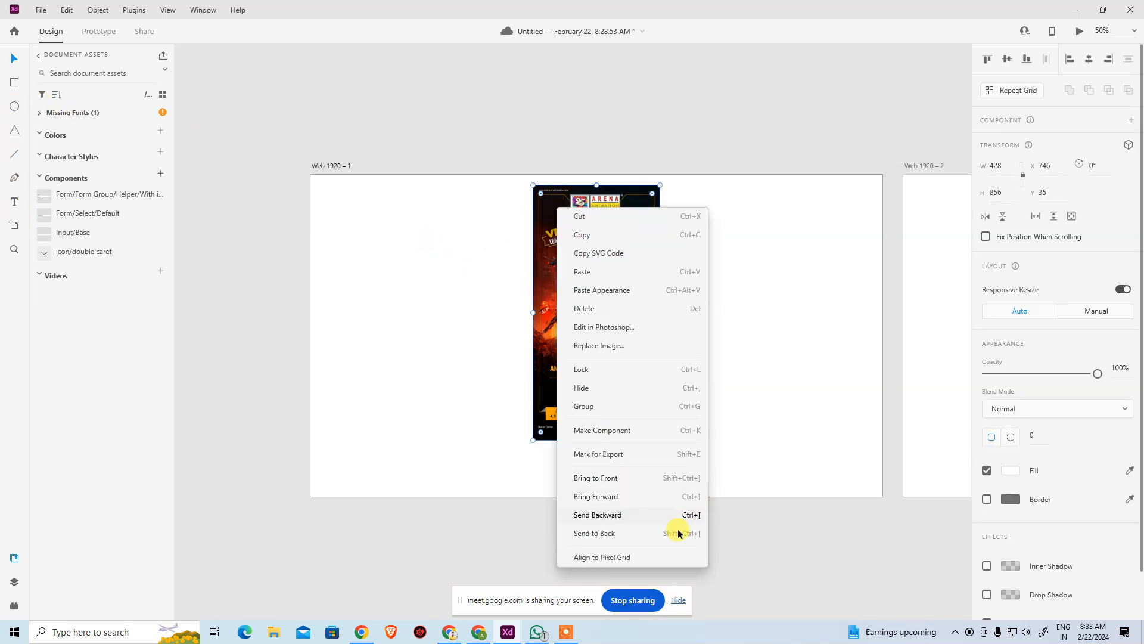
pyautogui.click(658, 532)
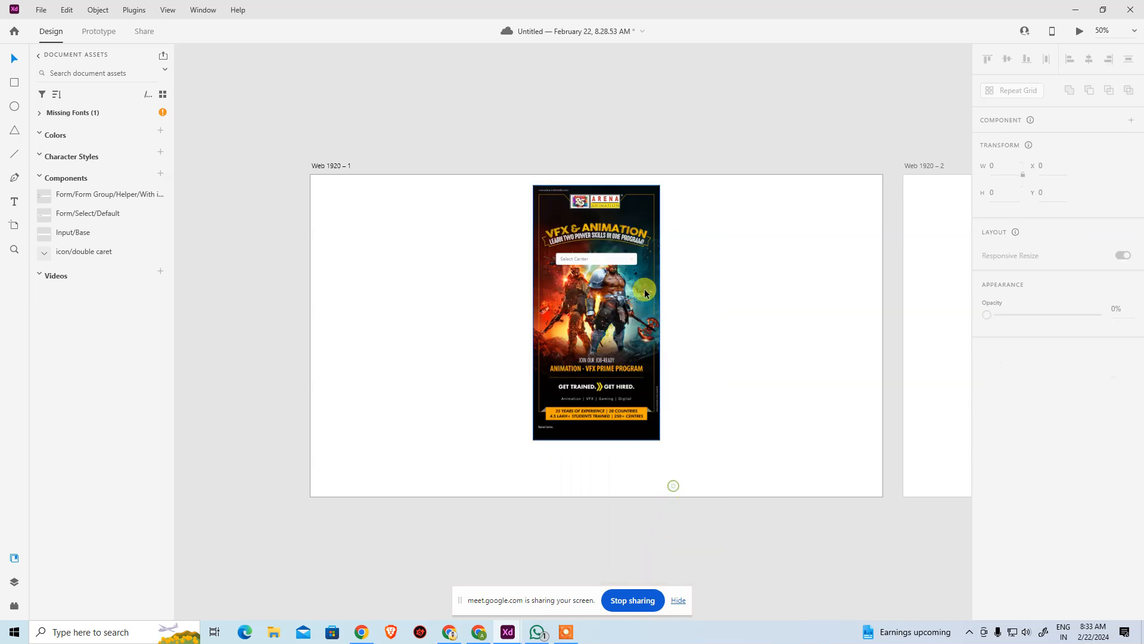
pyautogui.moveTo(649, 301); pyautogui.dragTo(540, 359)
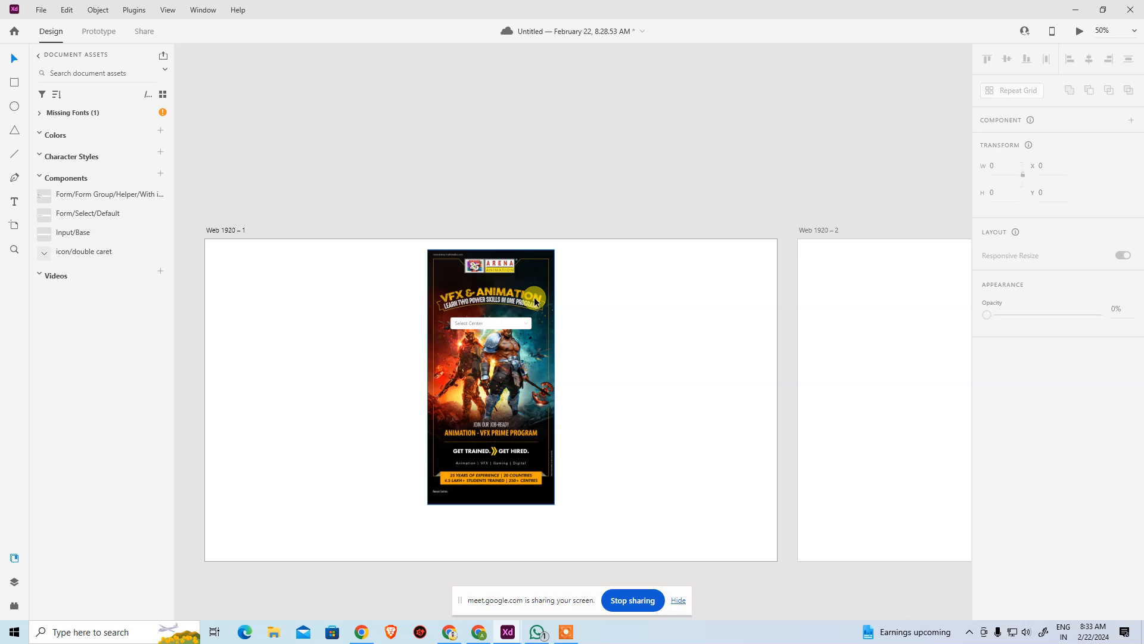
# Preview the prototype, test the Select Center dropdown, and close the preview
pyautogui.click(514, 266)
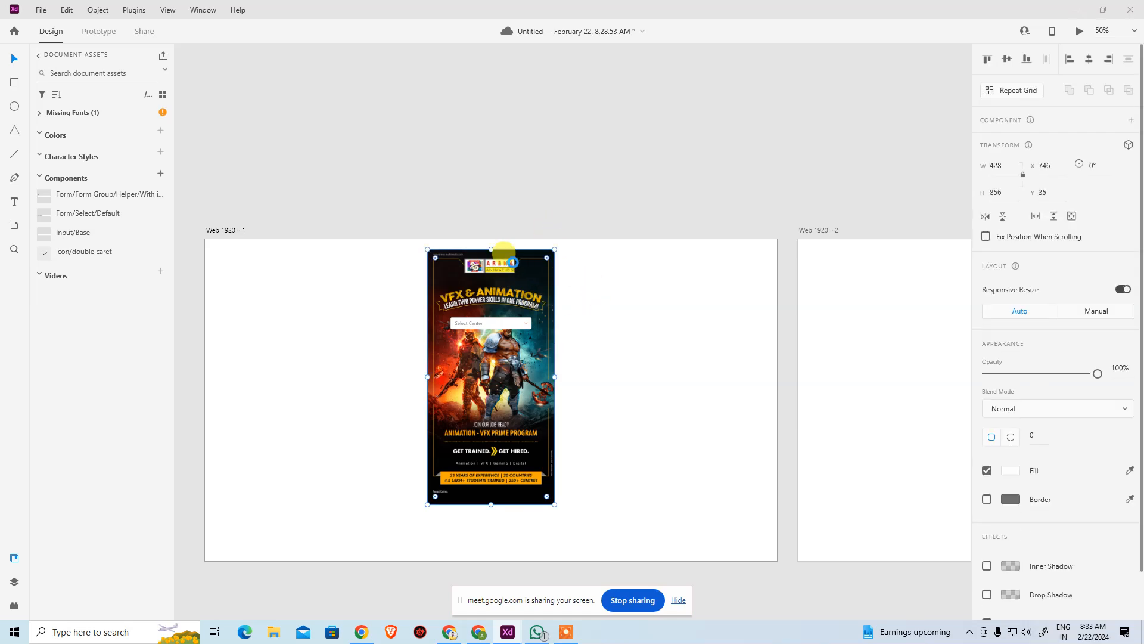
pyautogui.hotkey('ctrl', 'Return')
pyautogui.click(684, 188)
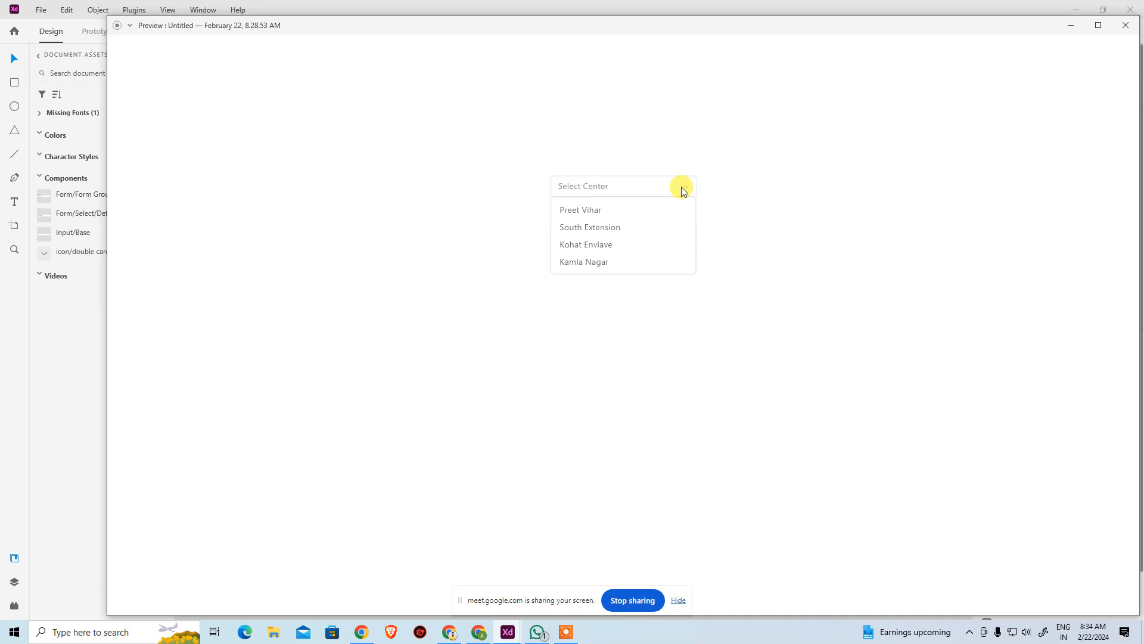
pyautogui.click(1126, 25)
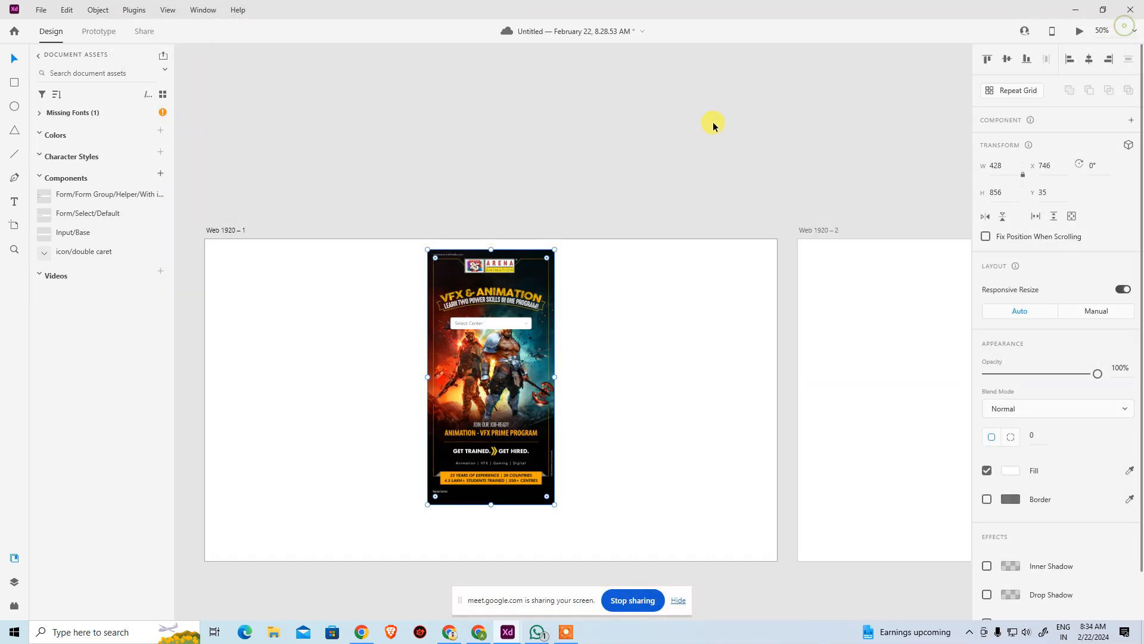
# In prototype mode, set the action type of the Select Center field's tap interaction to Overlay
pyautogui.click(524, 322)
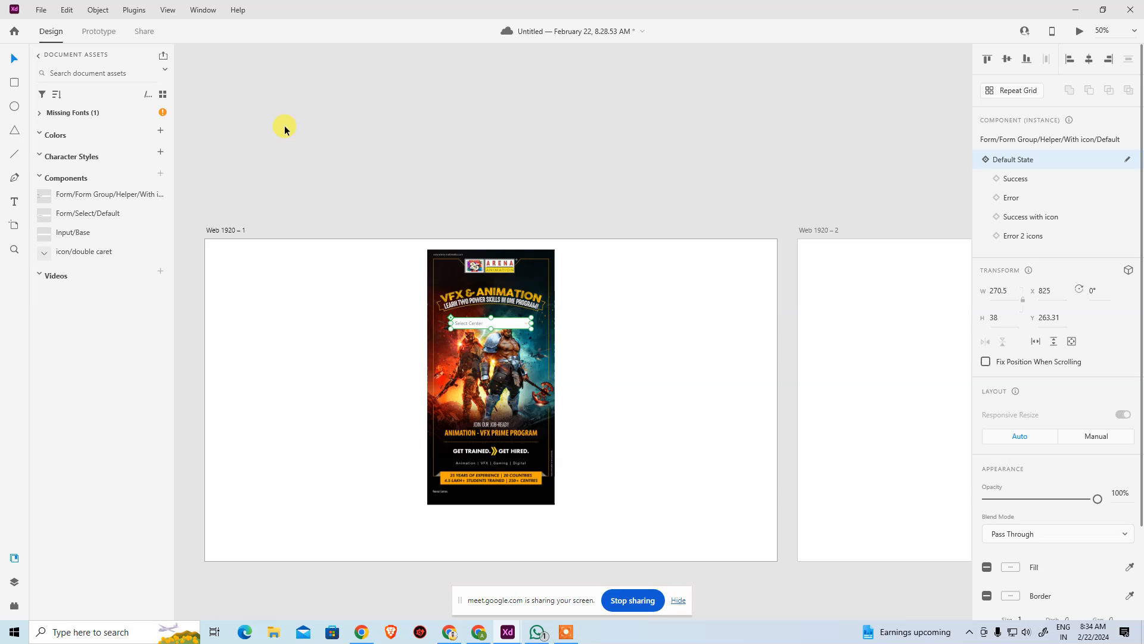
pyautogui.click(104, 39)
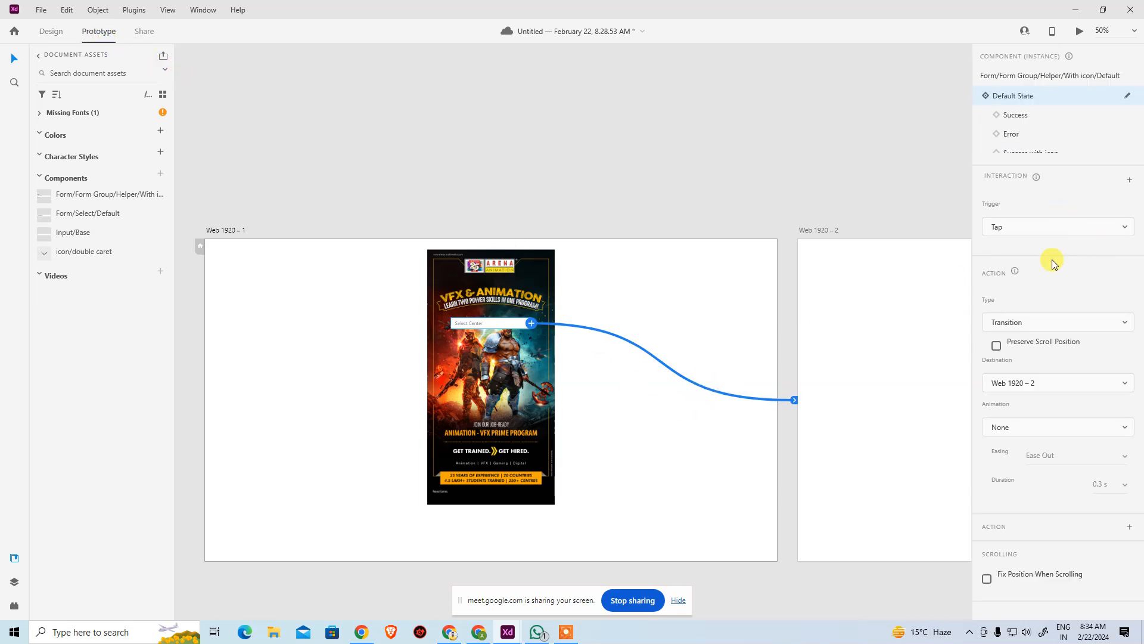
pyautogui.click(1035, 322)
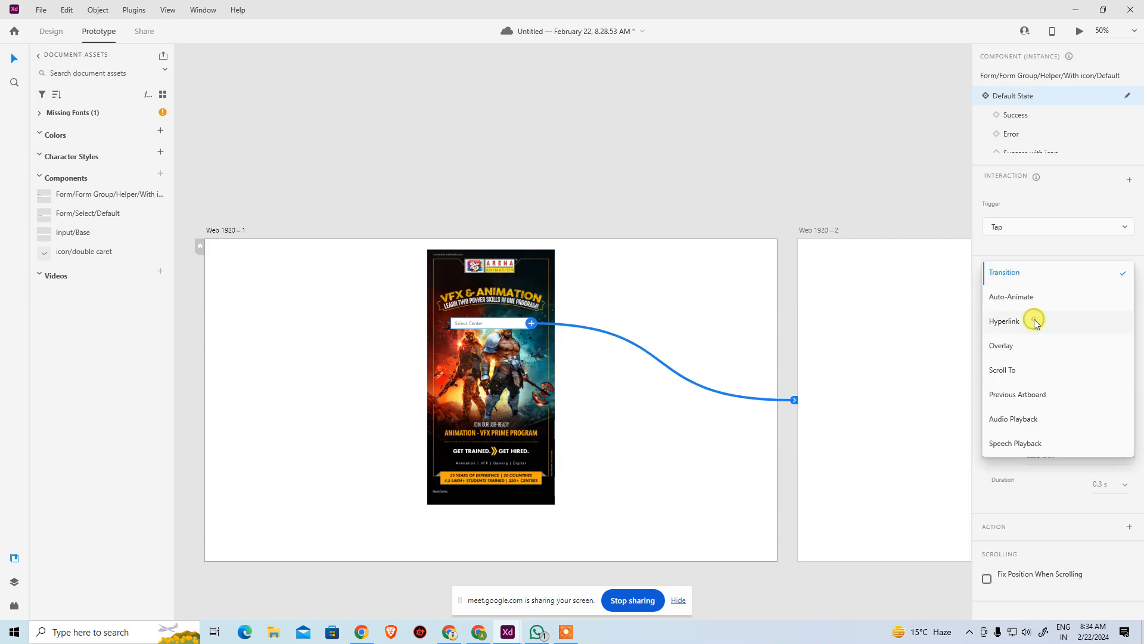
pyautogui.click(1025, 349)
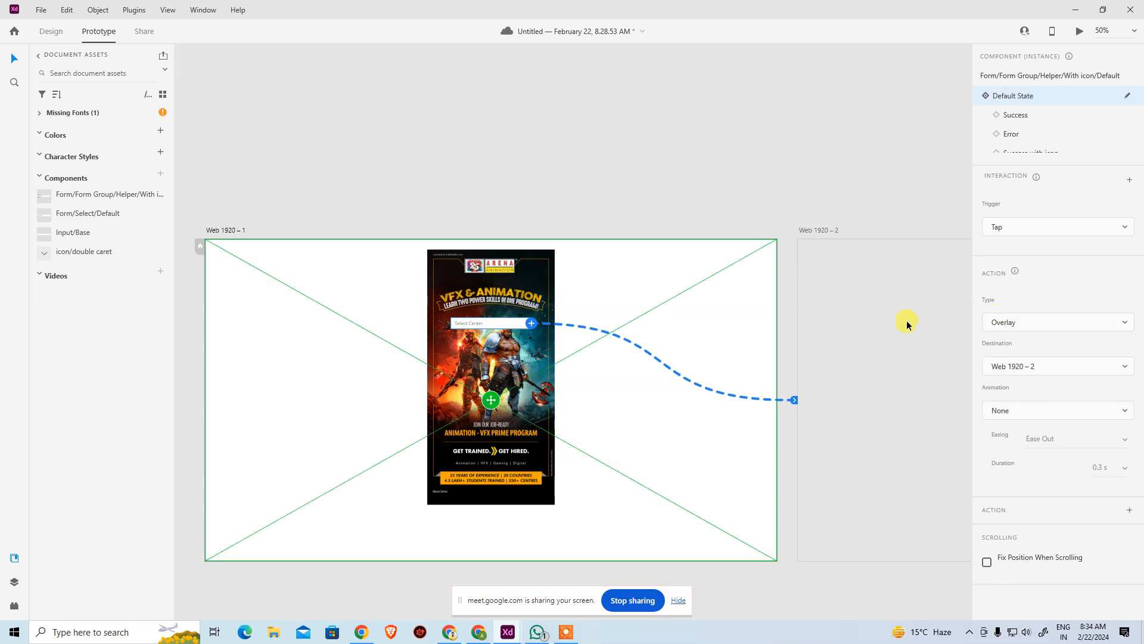
pyautogui.click(739, 167)
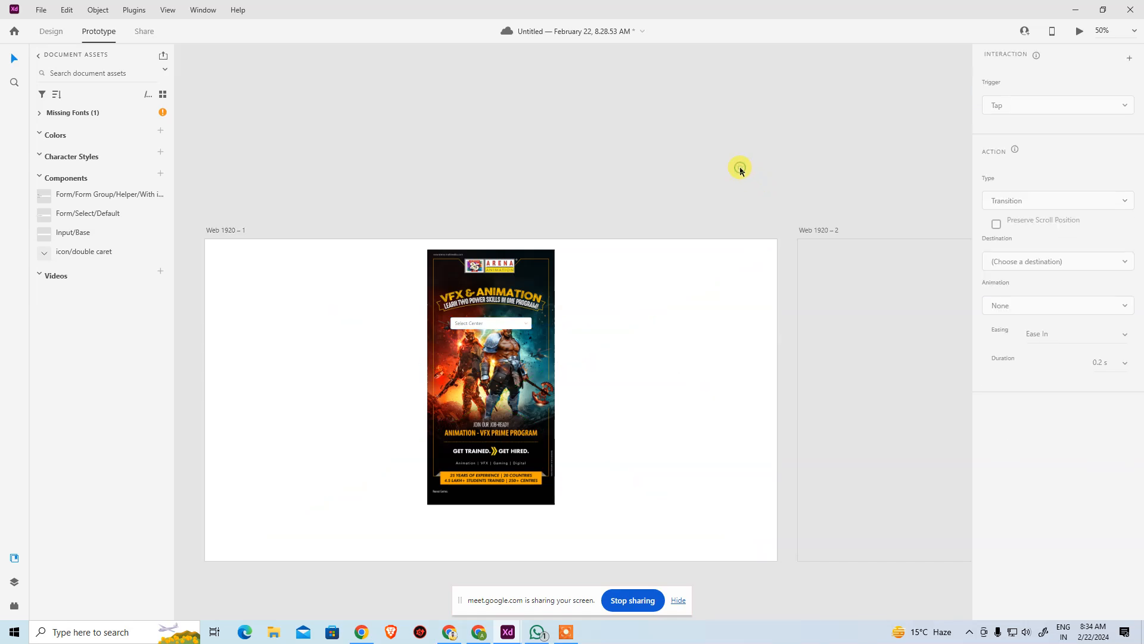
# Preview Web 1920 – 1, test the Select Center overlay list on top of the poster, and close the preview
pyautogui.click(223, 233)
pyautogui.hotkey('ctrl', 'Return')
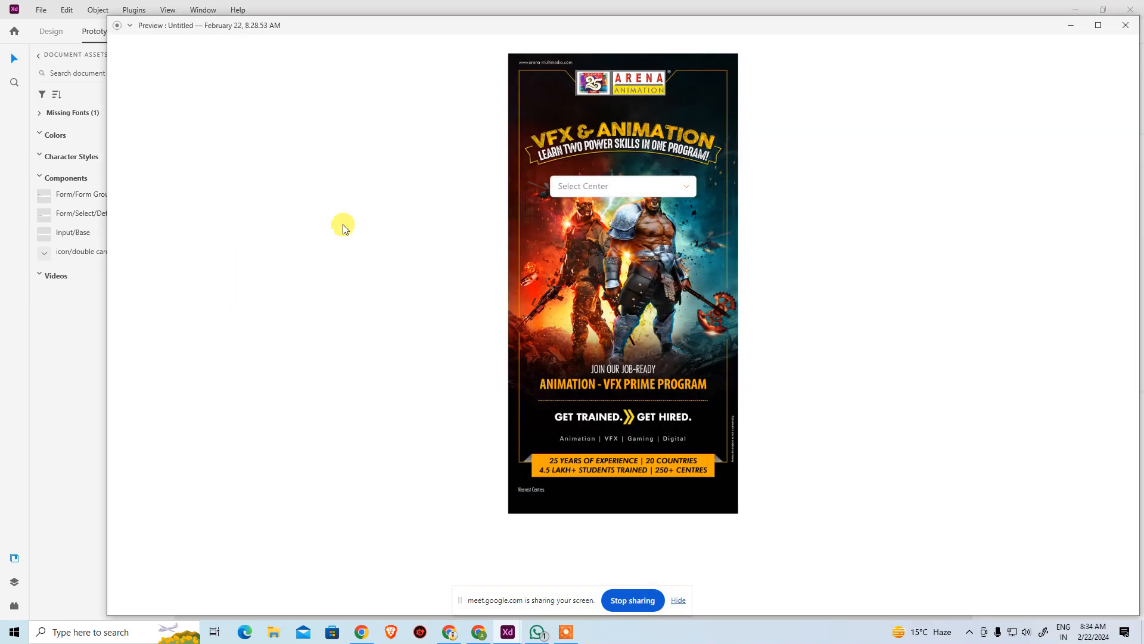
pyautogui.click(688, 186)
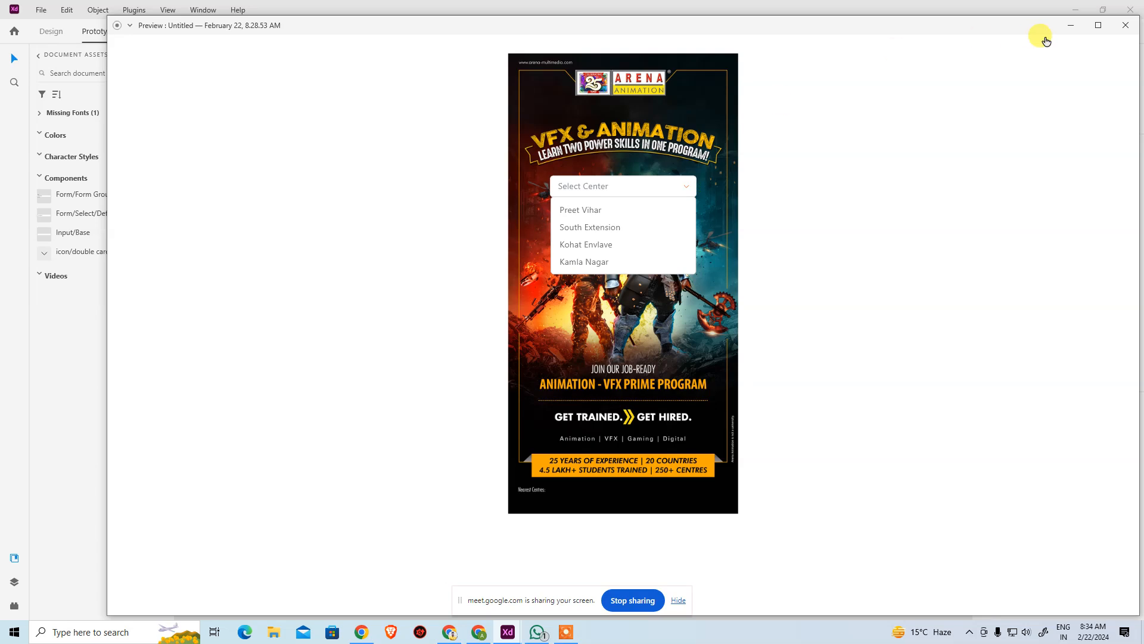
pyautogui.click(1125, 25)
pyautogui.click(829, 216)
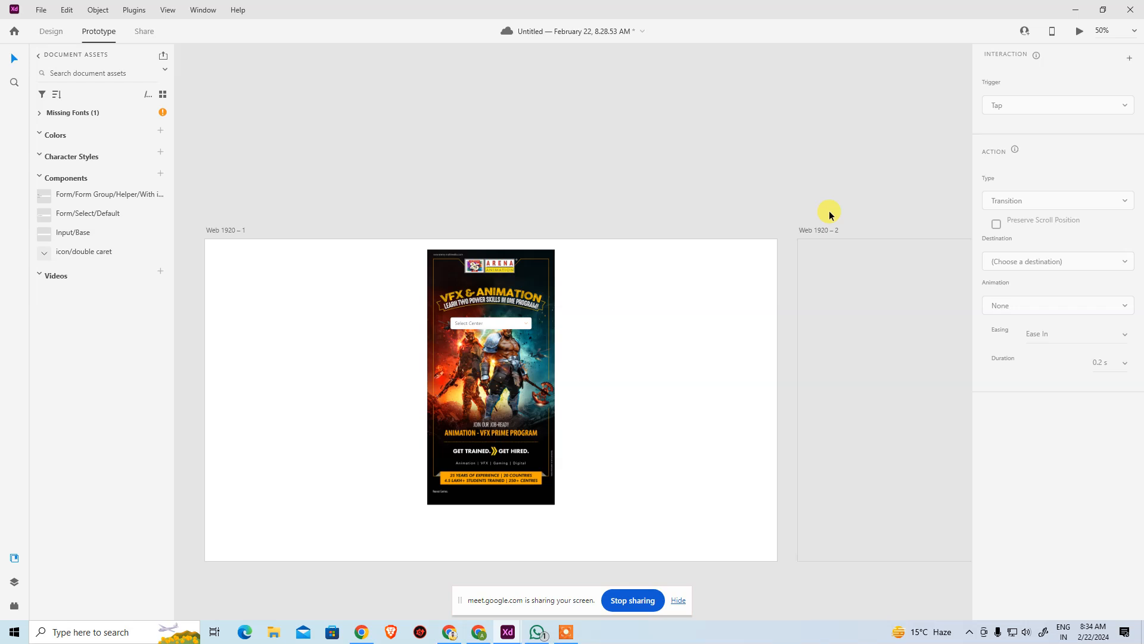
pyautogui.click(530, 319)
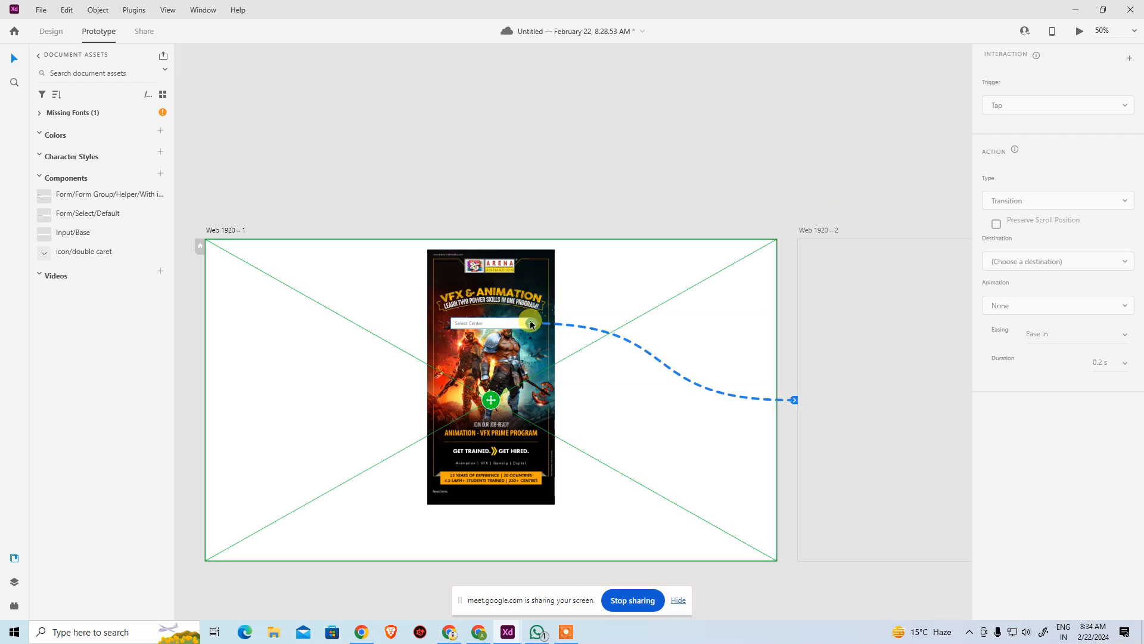
pyautogui.click(743, 148)
# Switch to Chrome and open flipkart.com in a new incognito window
pyautogui.hotkey('alt', 'Tab')
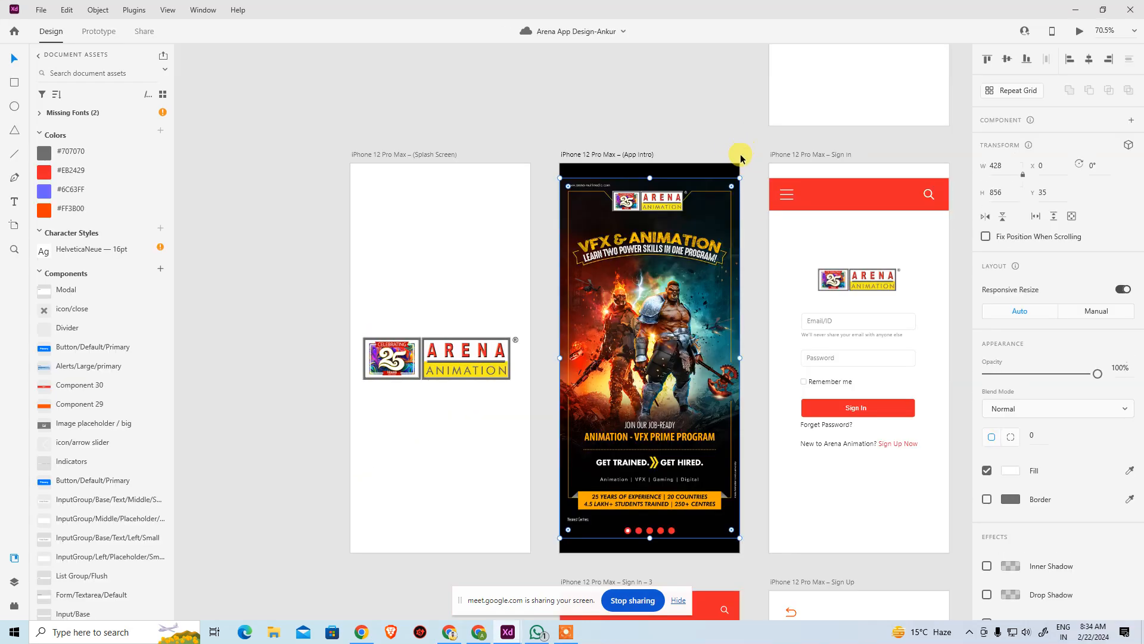
pyautogui.click(479, 632)
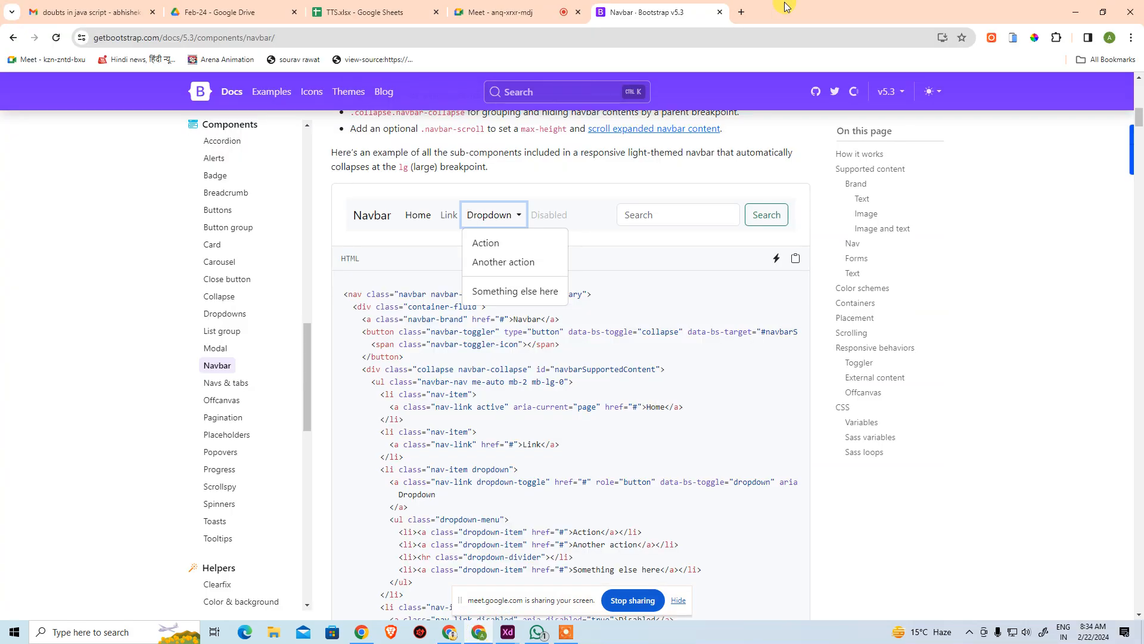
pyautogui.hotkey('ctrl', 'shift', 'n')
pyautogui.write('flip')
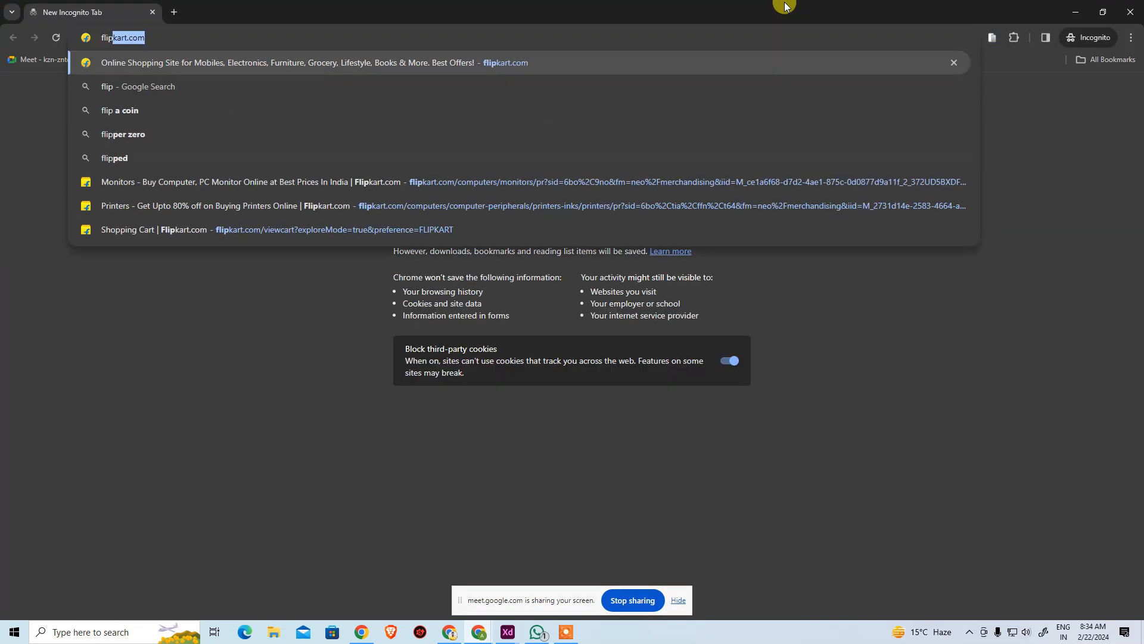
pyautogui.press('Return')
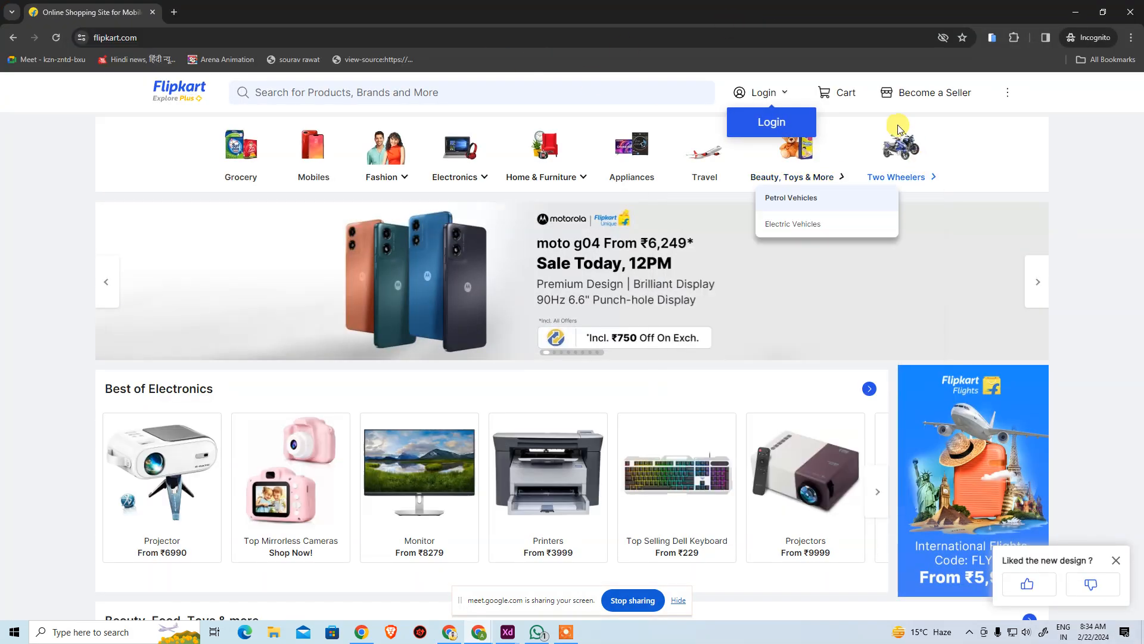
# Examine the Electronics category dropdown on the Flipkart home page and dismiss the login dialog
pyautogui.moveTo(456, 172)
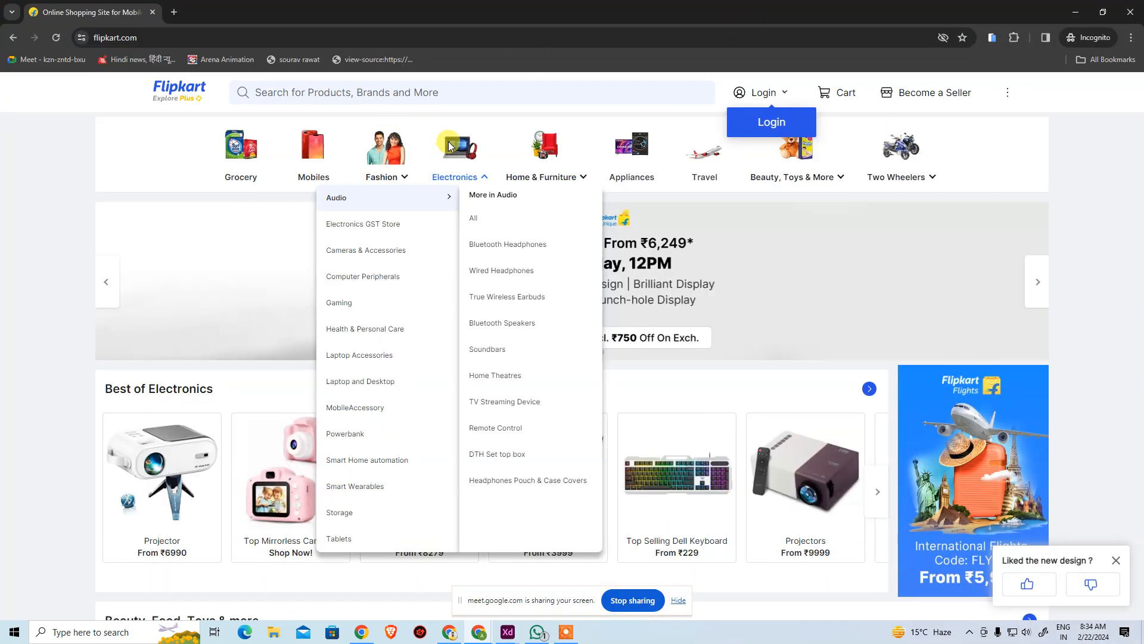
pyautogui.click(384, 222)
pyautogui.click(260, 86)
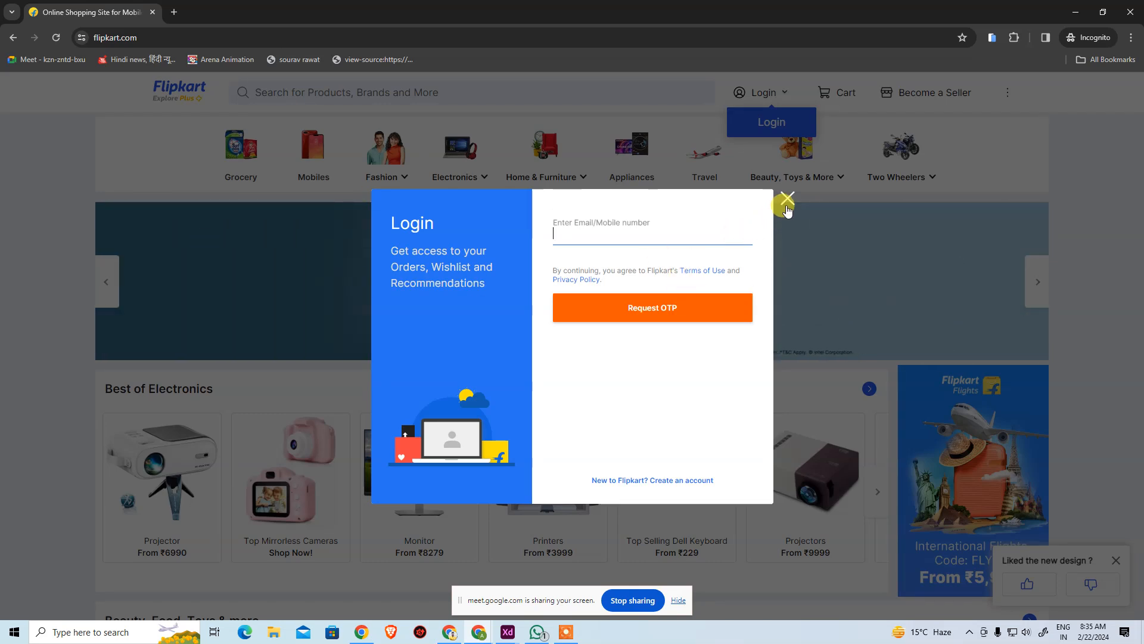
pyautogui.click(785, 209)
pyautogui.hotkey('alt', 'Tab')
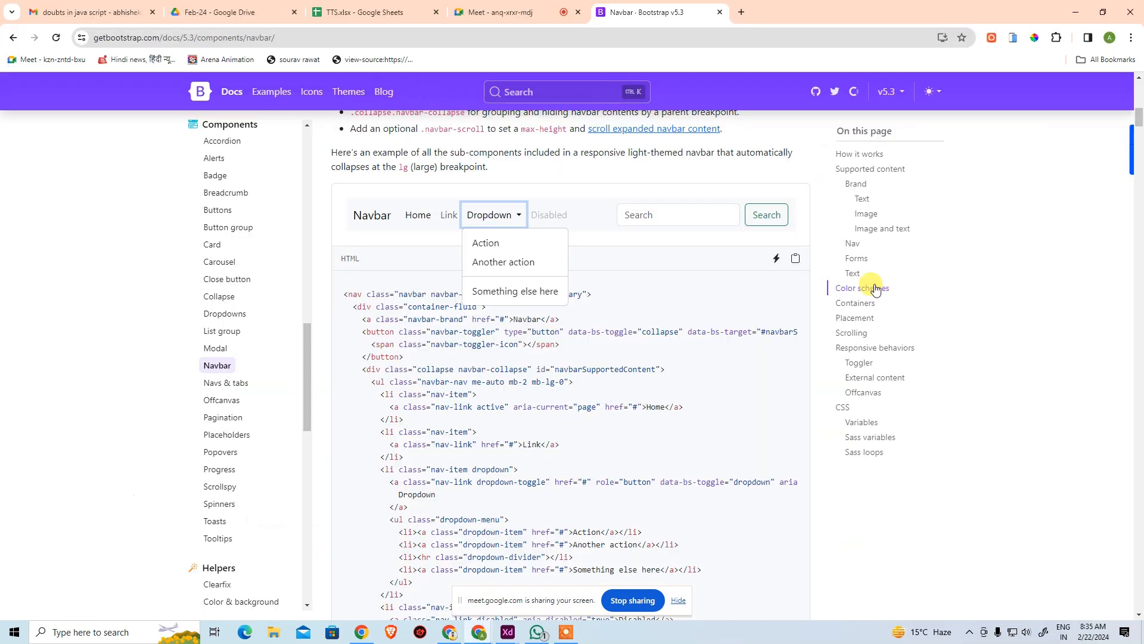
pyautogui.hotkey('alt', 'Tab')
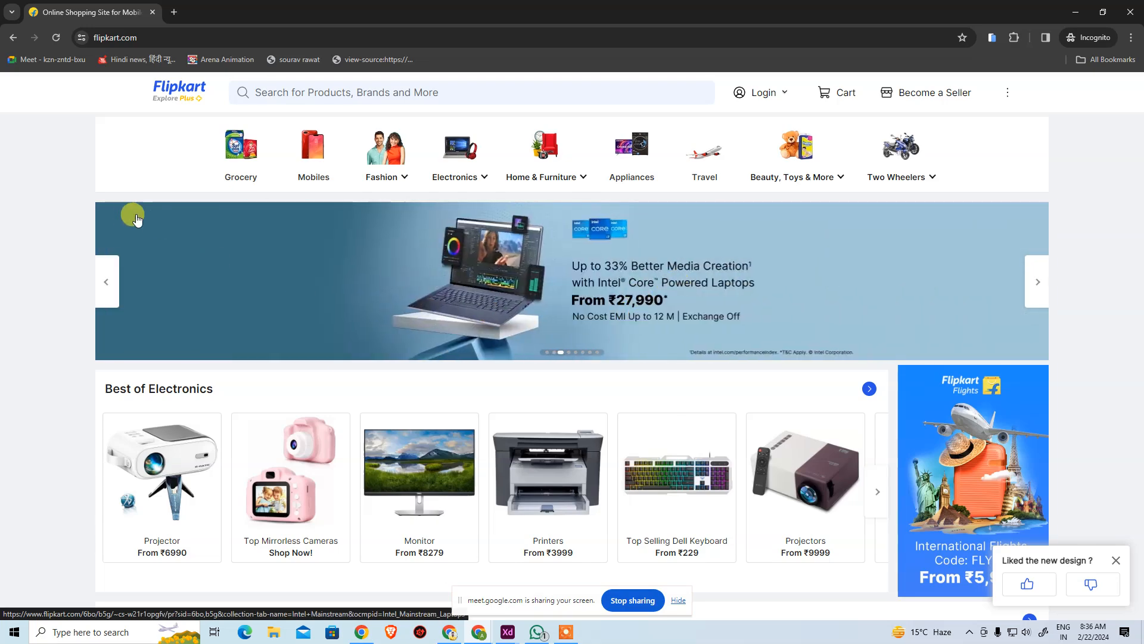
pyautogui.hotkey('alt', 'Tab')
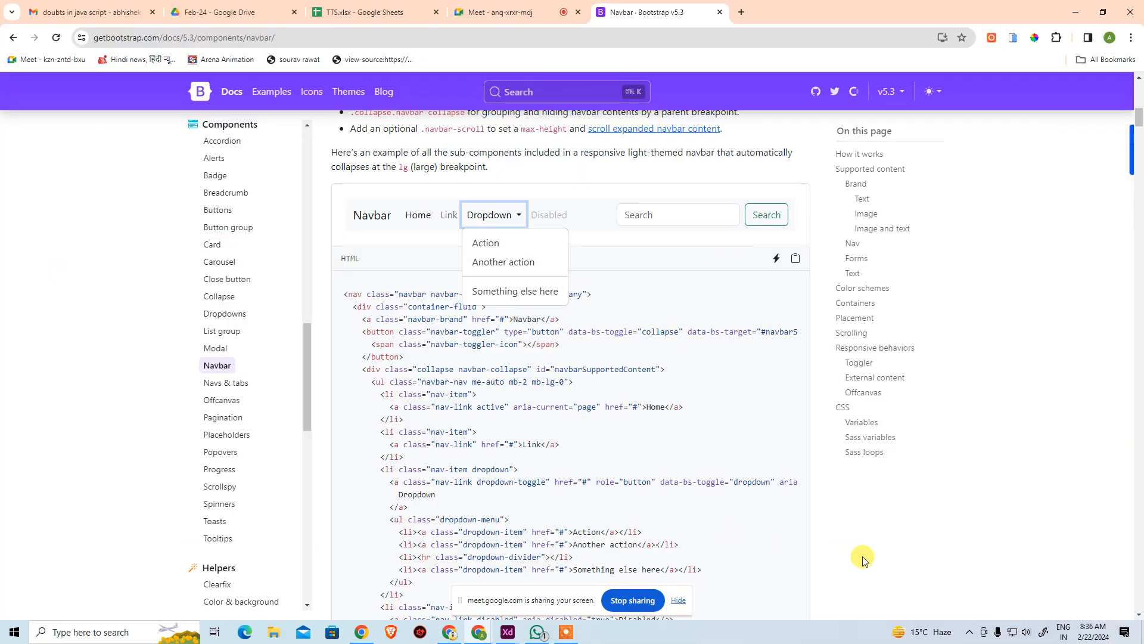
pyautogui.click(908, 552)
# Switch to the xd-bootstrap-v.5-ui-kit document in Adobe XD and examine the carousel variants, selecting the one with controls
pyautogui.moveTo(508, 631)
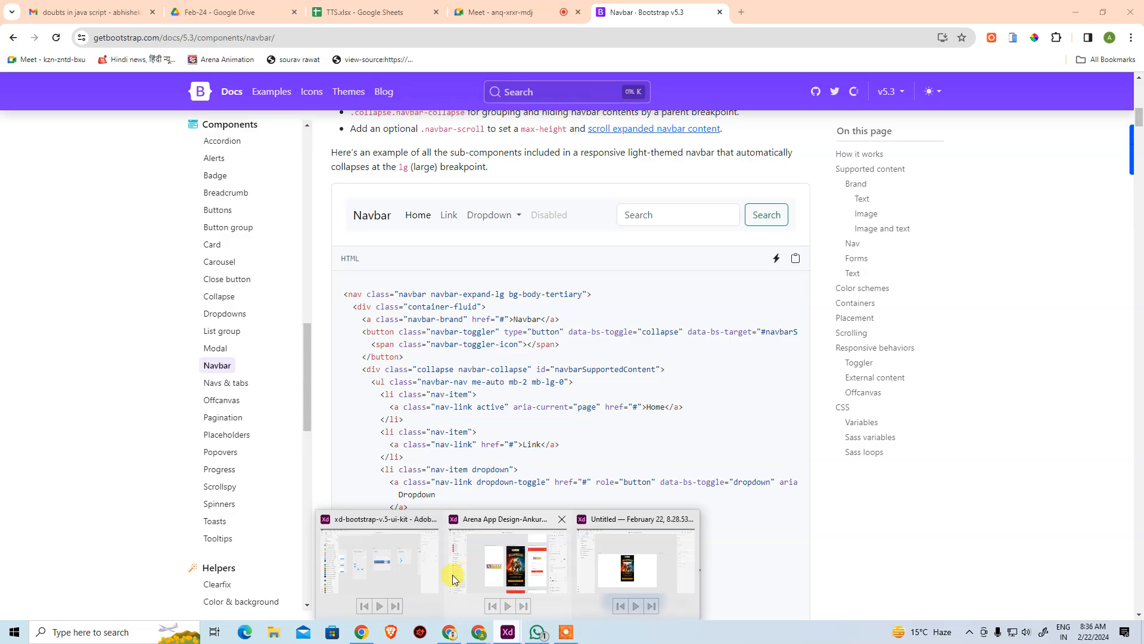
pyautogui.click(403, 566)
pyautogui.scroll(-4, 557, 362)
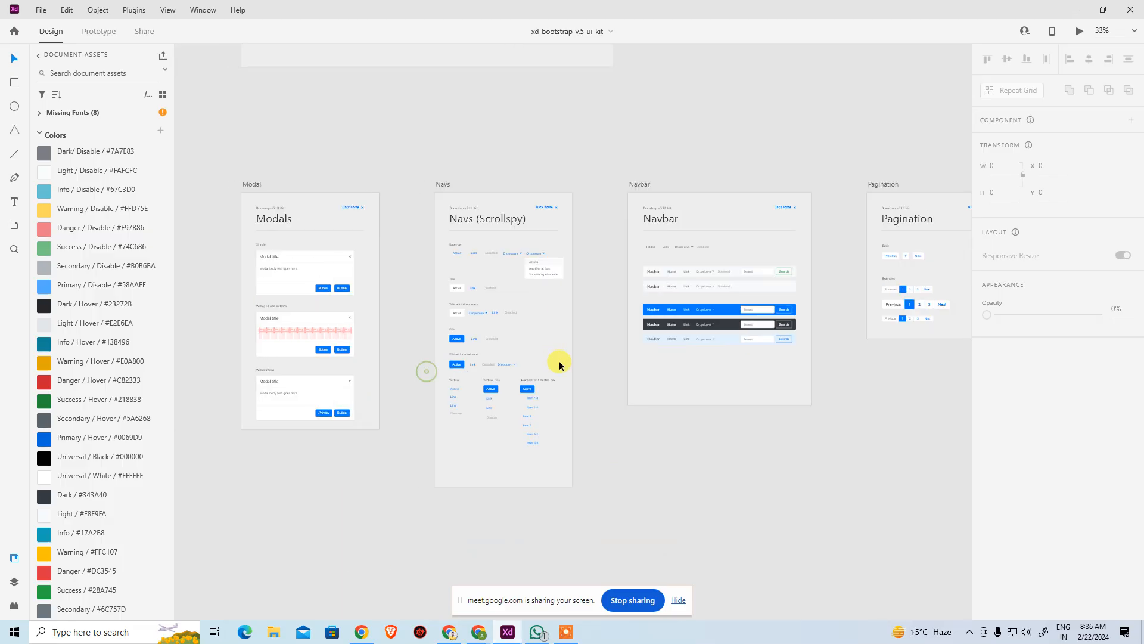
pyautogui.scroll(-2, 559, 360)
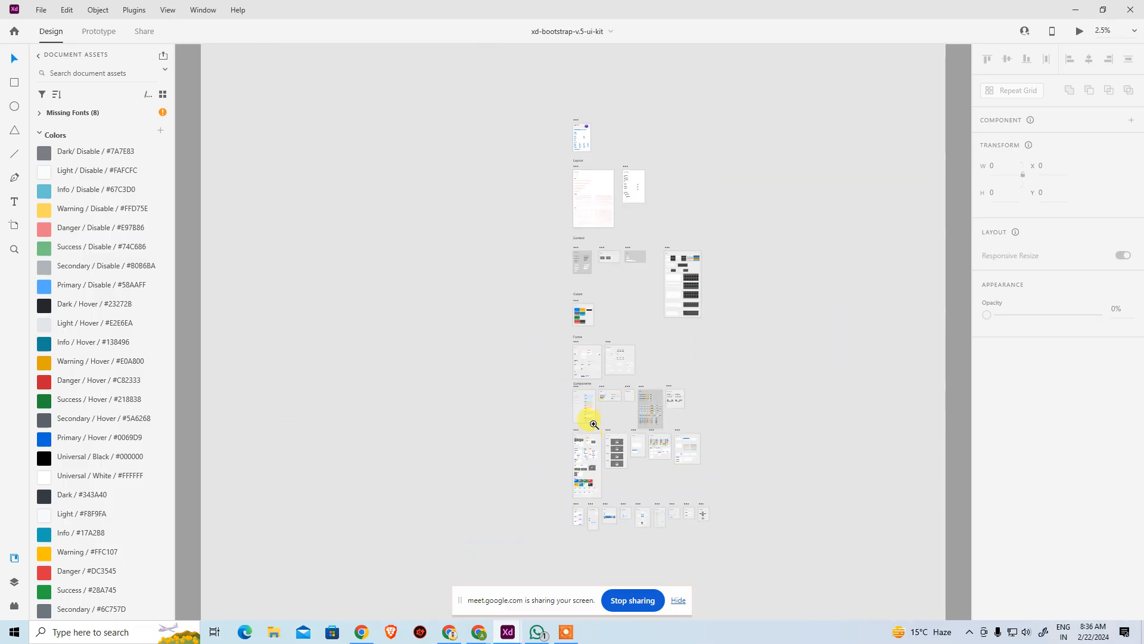
pyautogui.click(602, 433)
pyautogui.scroll(2, 523, 319)
pyautogui.scroll(3, 523, 292)
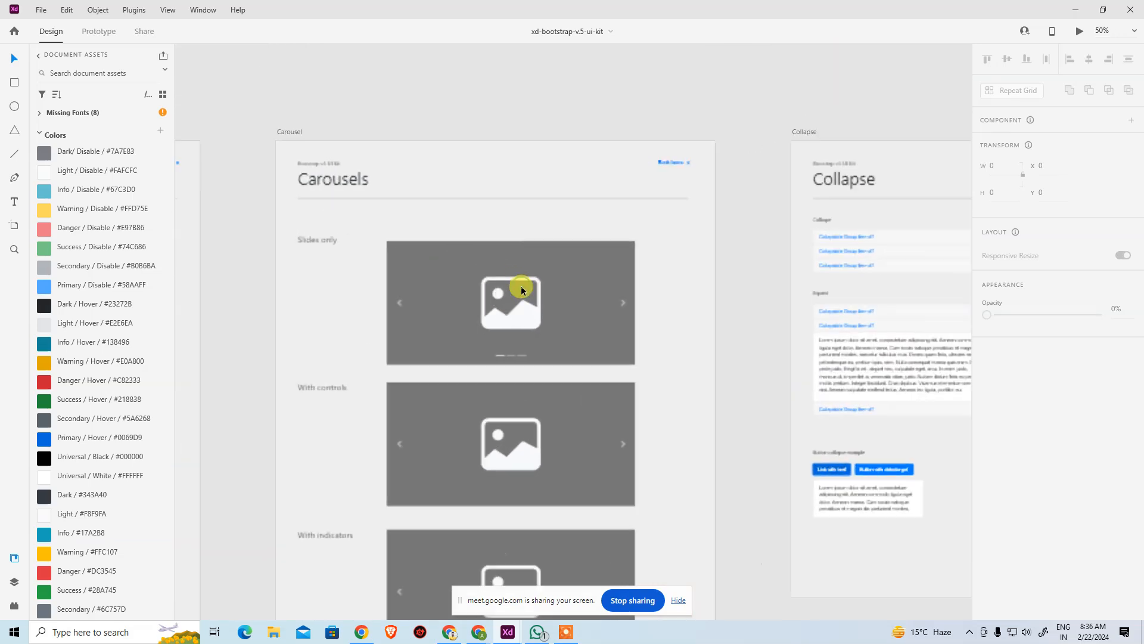
pyautogui.scroll(-3, 442, 273)
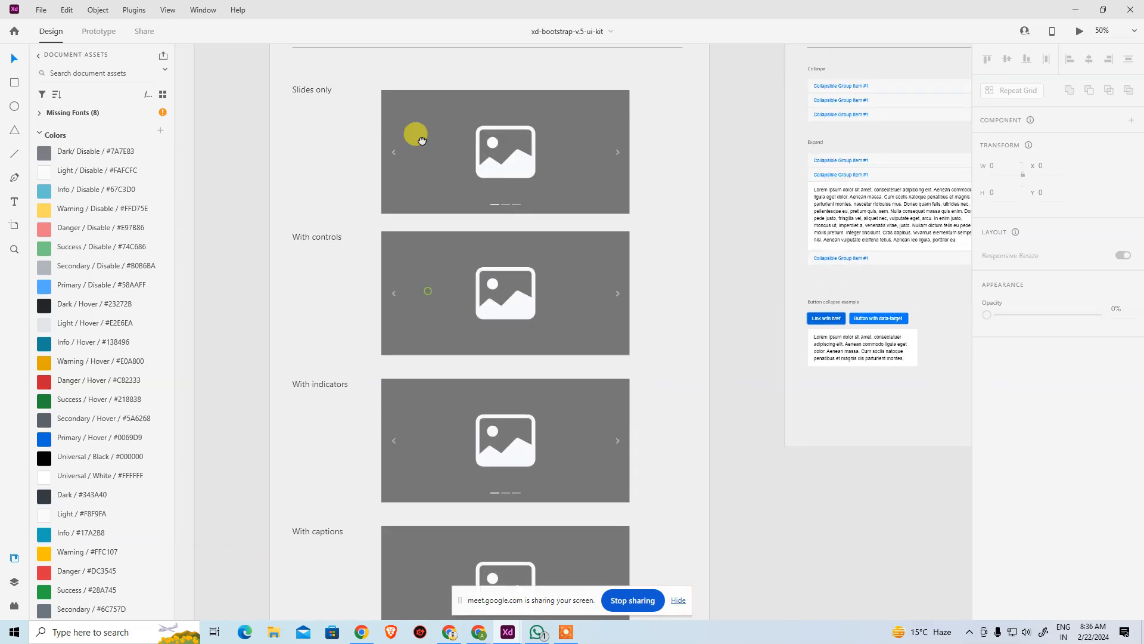
pyautogui.click(542, 352)
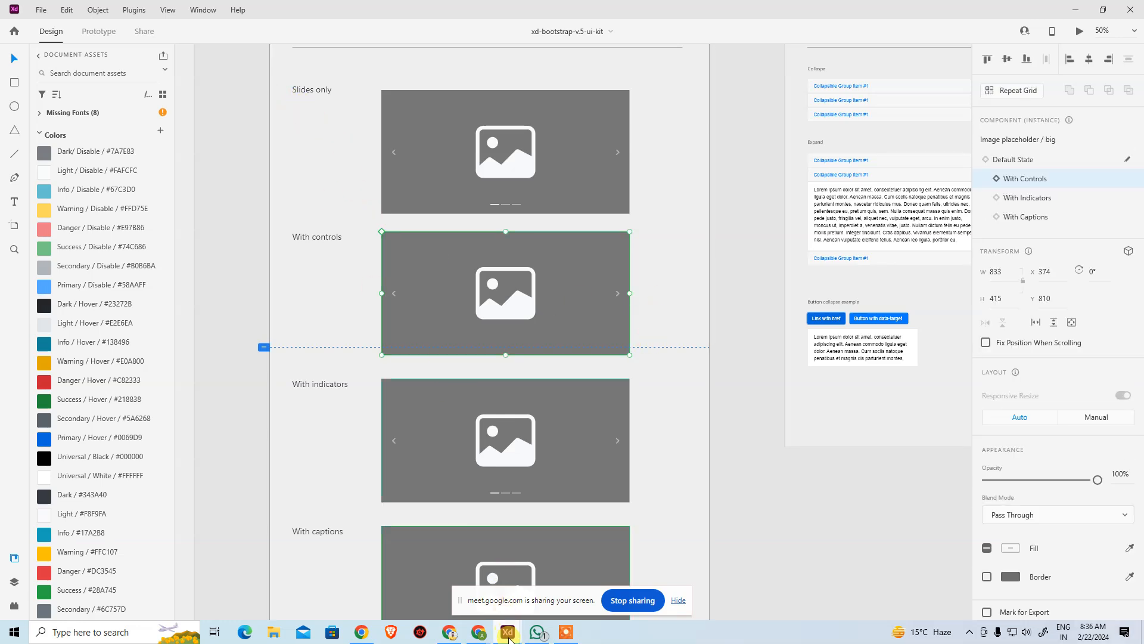
# Return to the untitled document with the poster and switch it from prototyping to design mode
pyautogui.moveTo(508, 631)
pyautogui.click(631, 569)
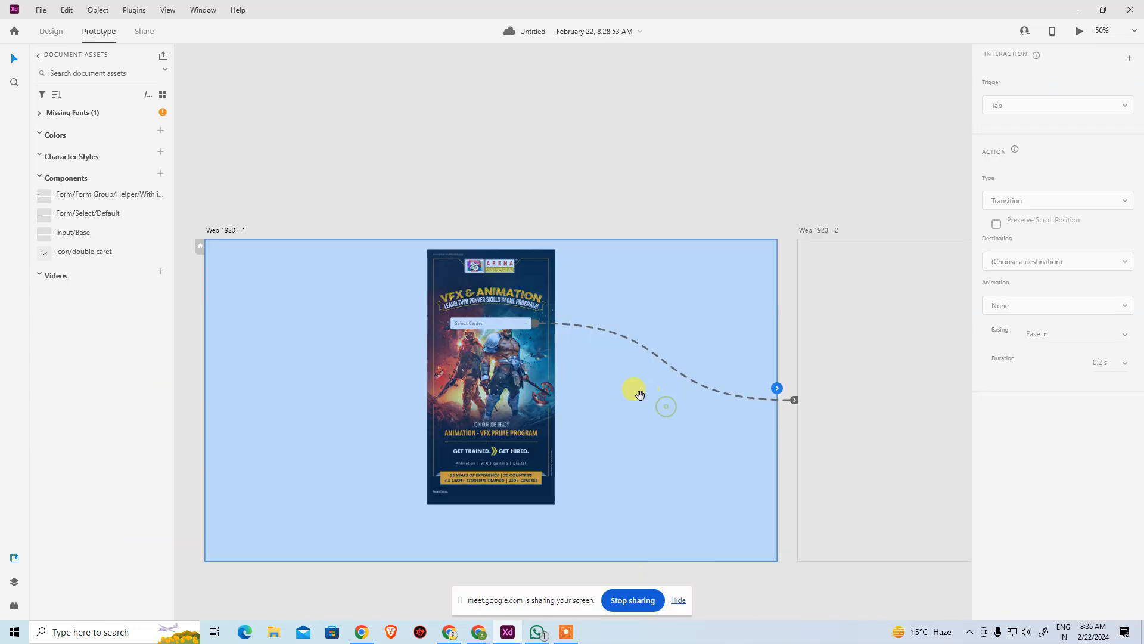
pyautogui.scroll(-2, 357, 179)
pyautogui.hscroll(-2, 357, 179)
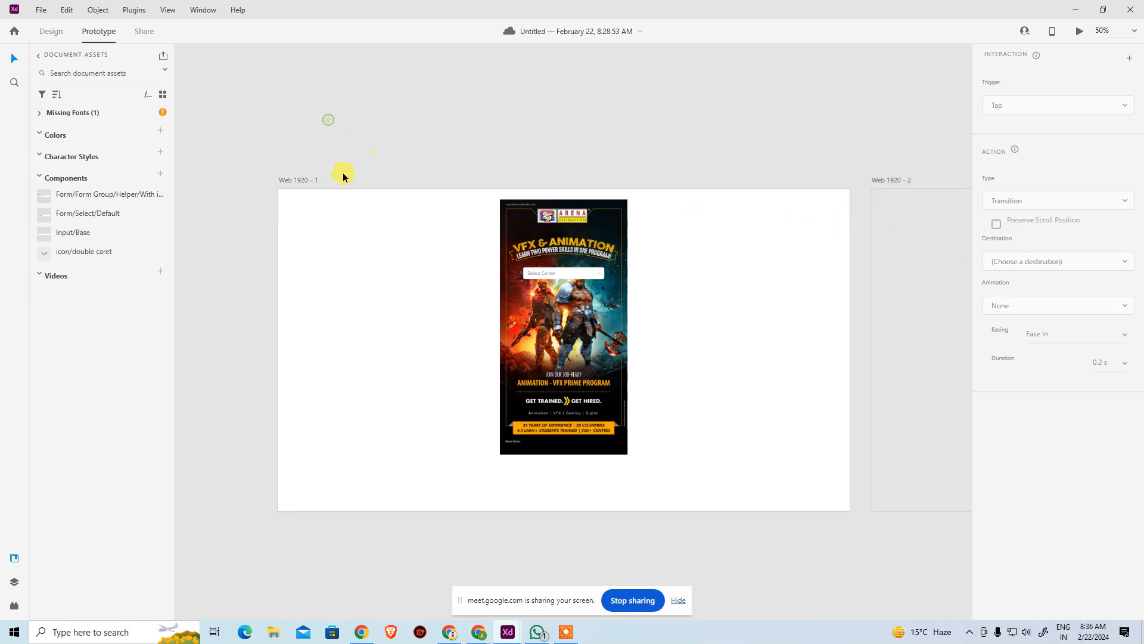
pyautogui.hscroll(3, 274, 152)
pyautogui.click(52, 31)
# Add a new Web 1920 artboard below Web 1920 – 1
pyautogui.hscroll(5, 526, 401)
pyautogui.hscroll(-4, 661, 520)
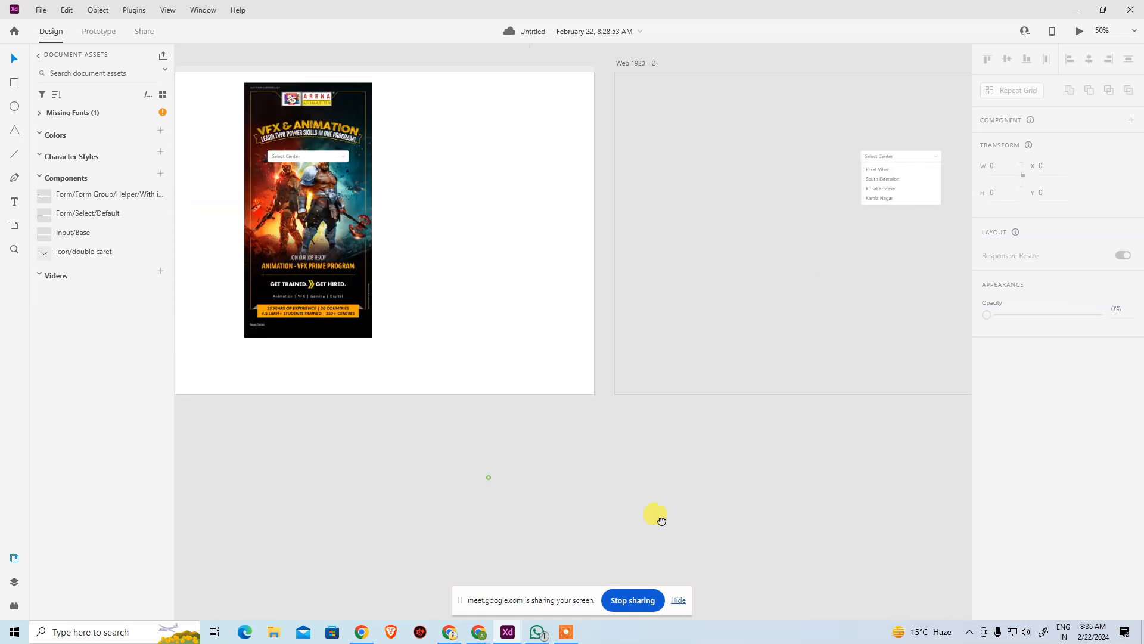
pyautogui.hscroll(-4, 661, 520)
pyautogui.click(15, 228)
pyautogui.scroll(-4, 1088, 368)
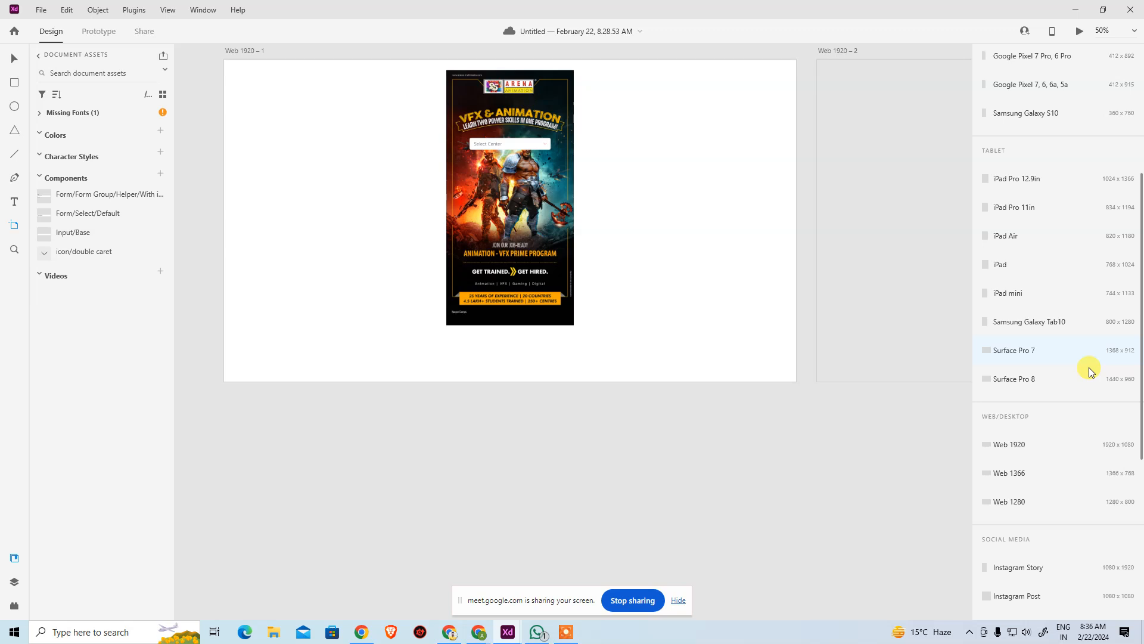
pyautogui.click(1032, 442)
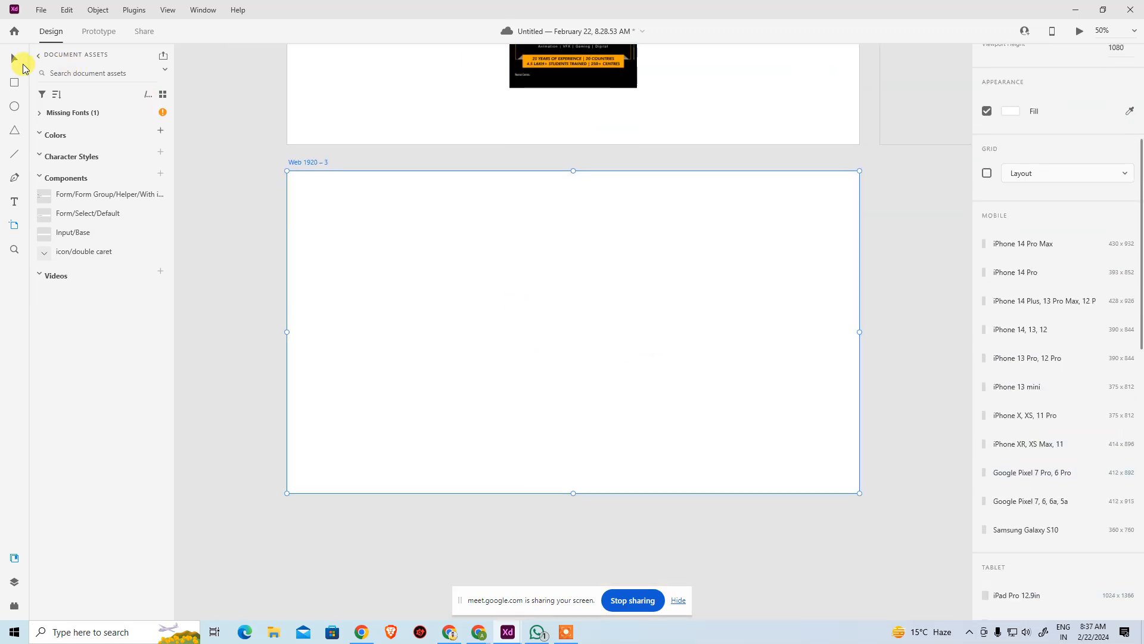
# Paste the copied carousel with controls onto the Web 1920 – 3 artboard and centre it vertically and horizontally
pyautogui.click(15, 59)
pyautogui.hotkey('ctrl', 'v')
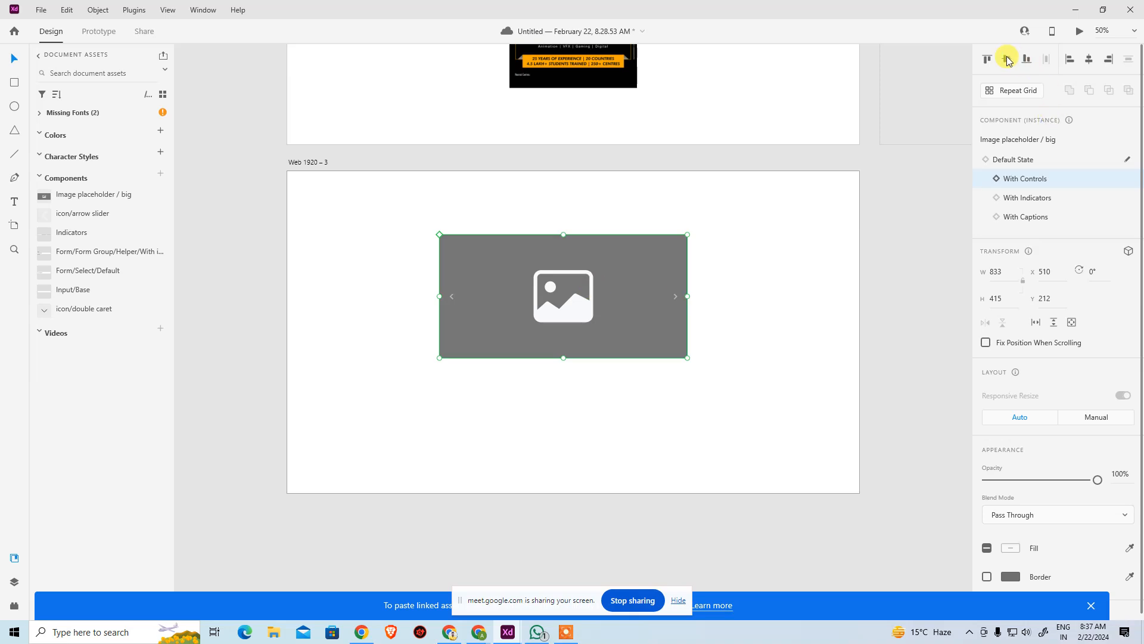
pyautogui.click(1007, 59)
pyautogui.click(1089, 59)
pyautogui.click(891, 273)
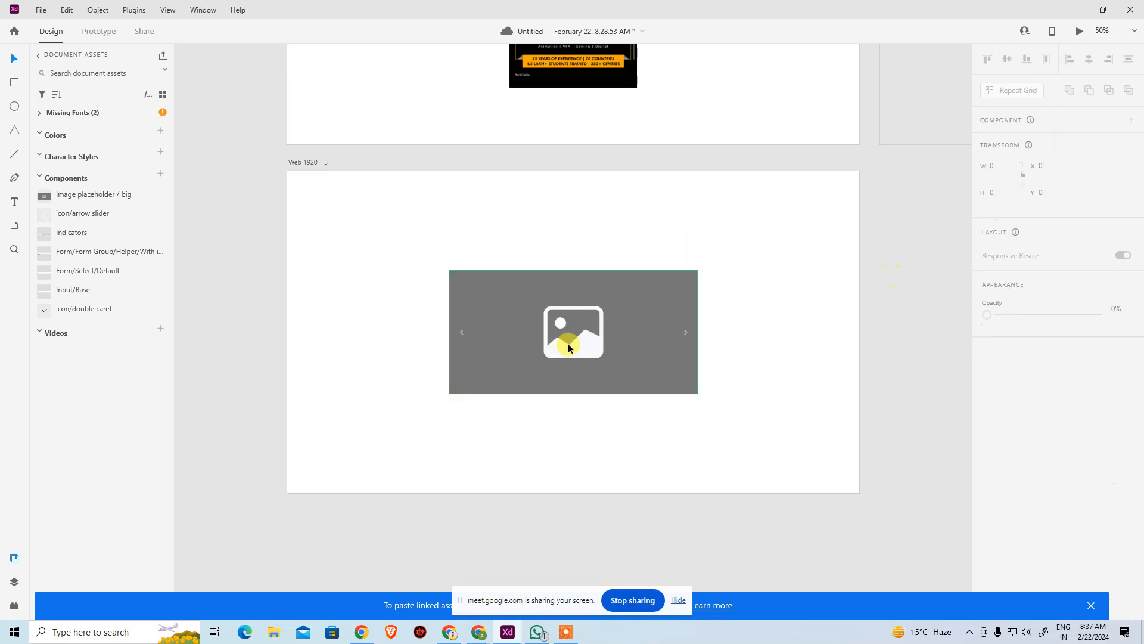
pyautogui.click(603, 318)
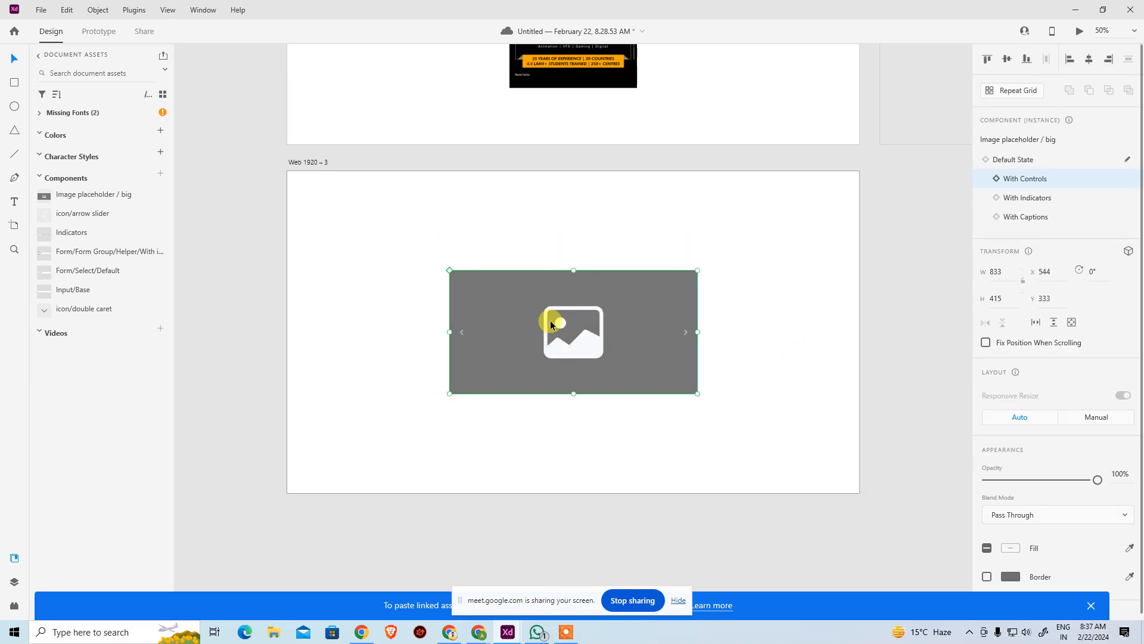
pyautogui.click(1006, 274)
pyautogui.click(1003, 303)
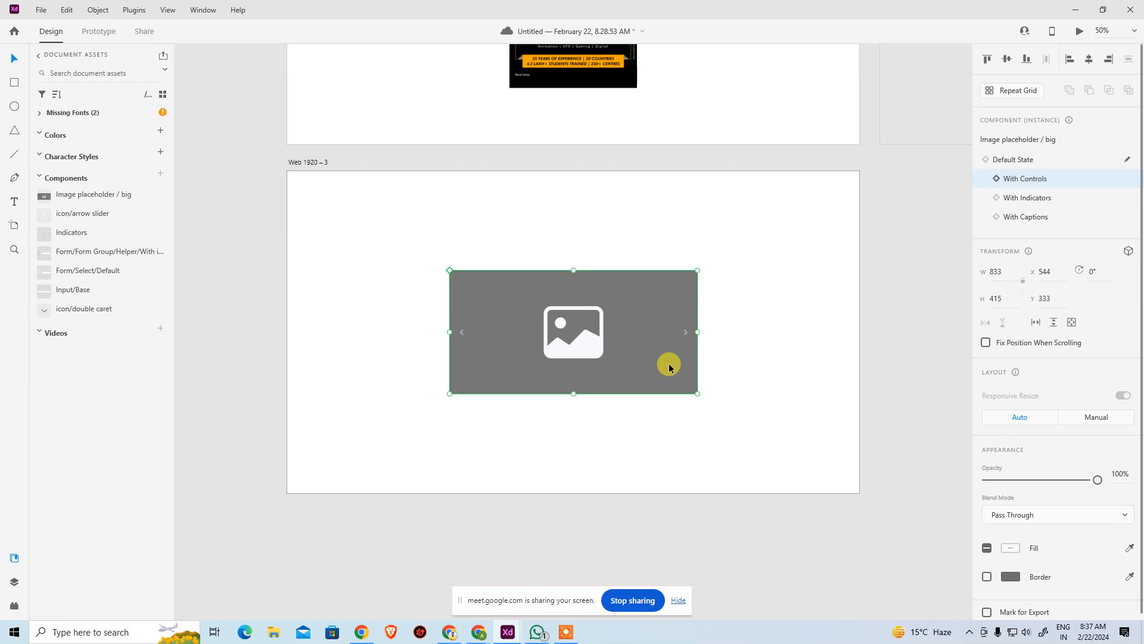
# Switch to the xd-bootstrap-v.5-ui-kit document and examine the carousel variant with captions up close
pyautogui.hotkey('alt', 'Tab')
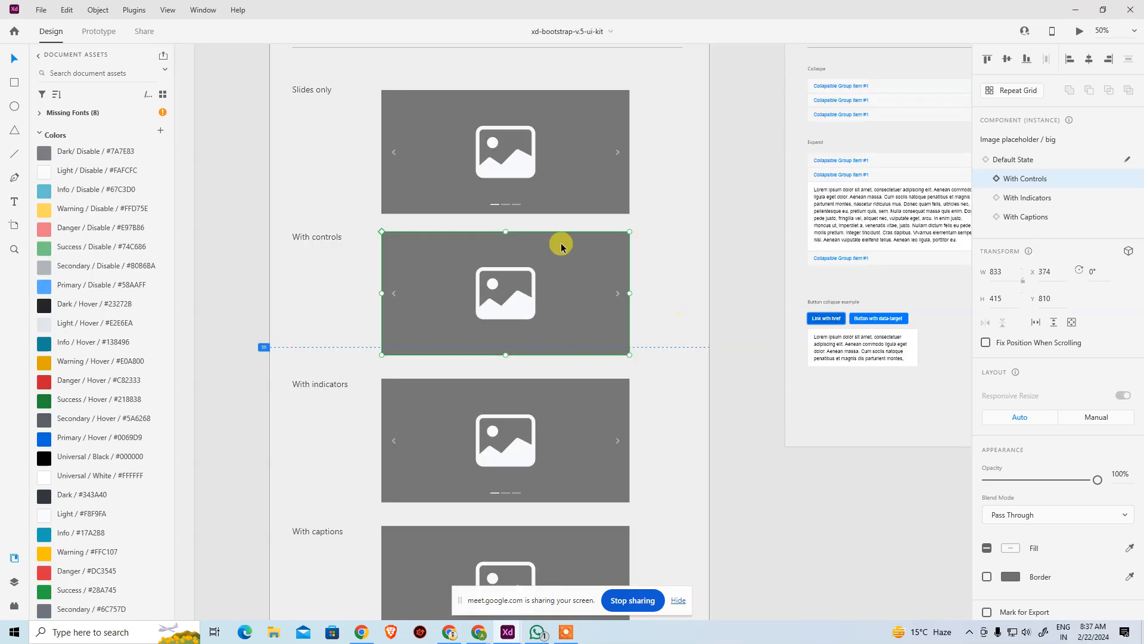
pyautogui.scroll(-4, 568, 396)
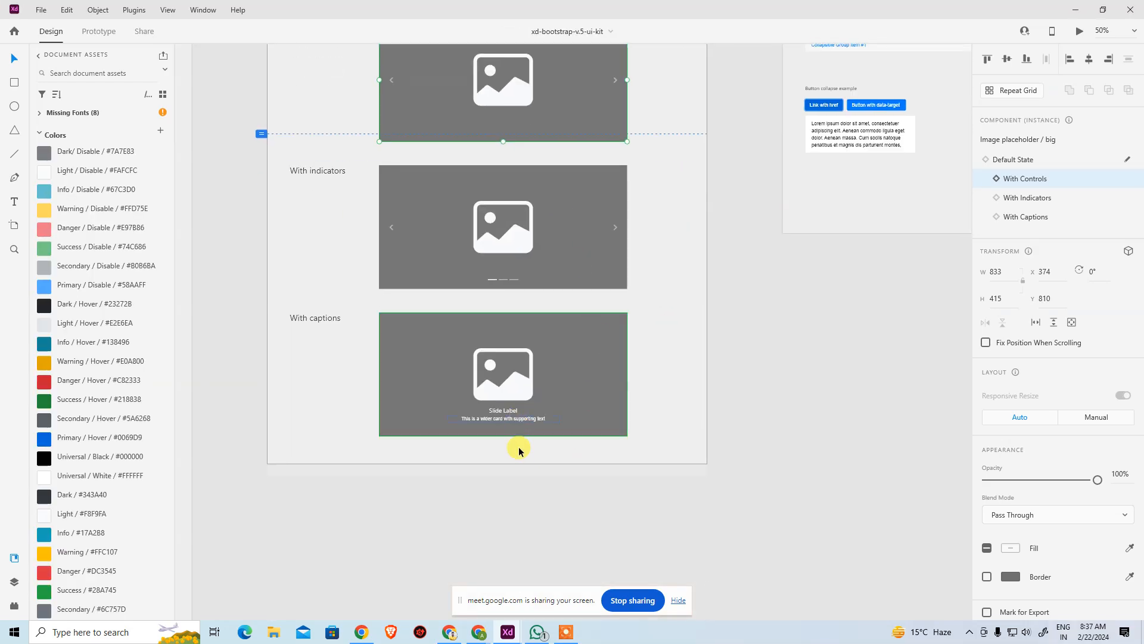
pyautogui.click(521, 483)
pyautogui.keyDown('ctrl'); pyautogui.scroll(3, 522, 480); pyautogui.keyUp('ctrl')
pyautogui.moveTo(462, 455); pyautogui.dragTo(572, 343)
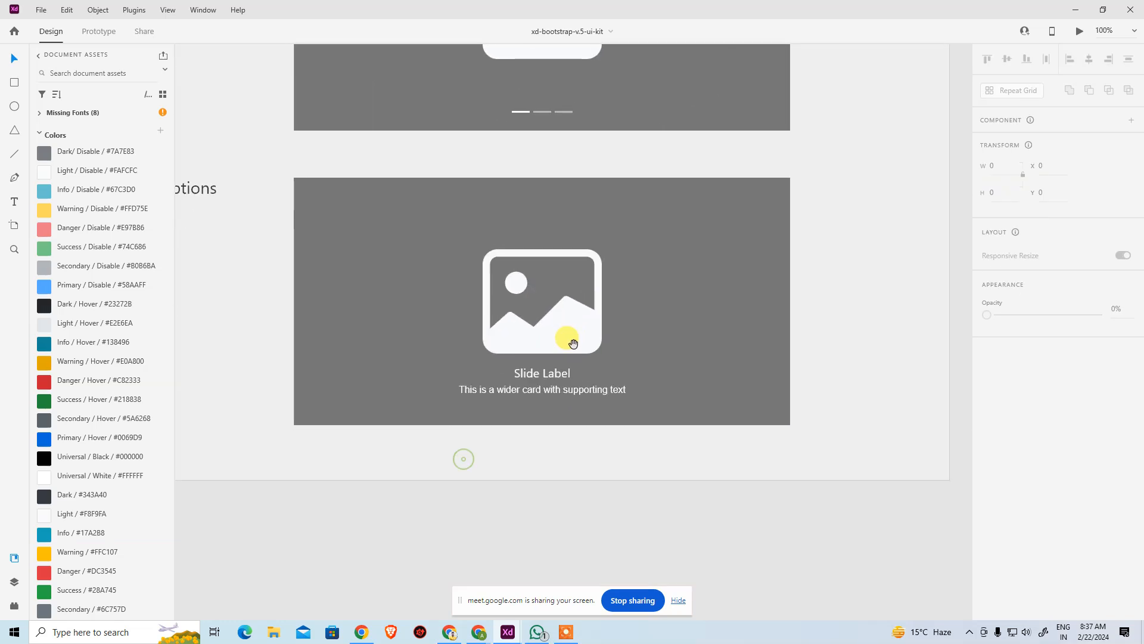
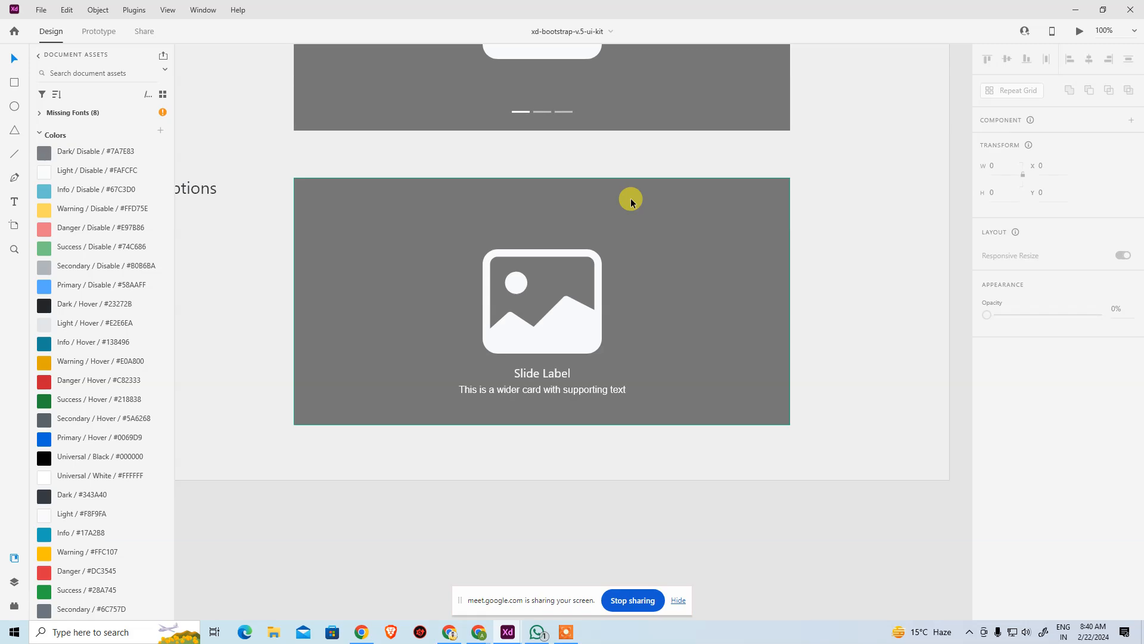
# Return to the untitled document, then switch to the browser and examine the banner carousel on the Flipkart home page
pyautogui.hotkey('alt', 'Tab')
pyautogui.click(804, 301)
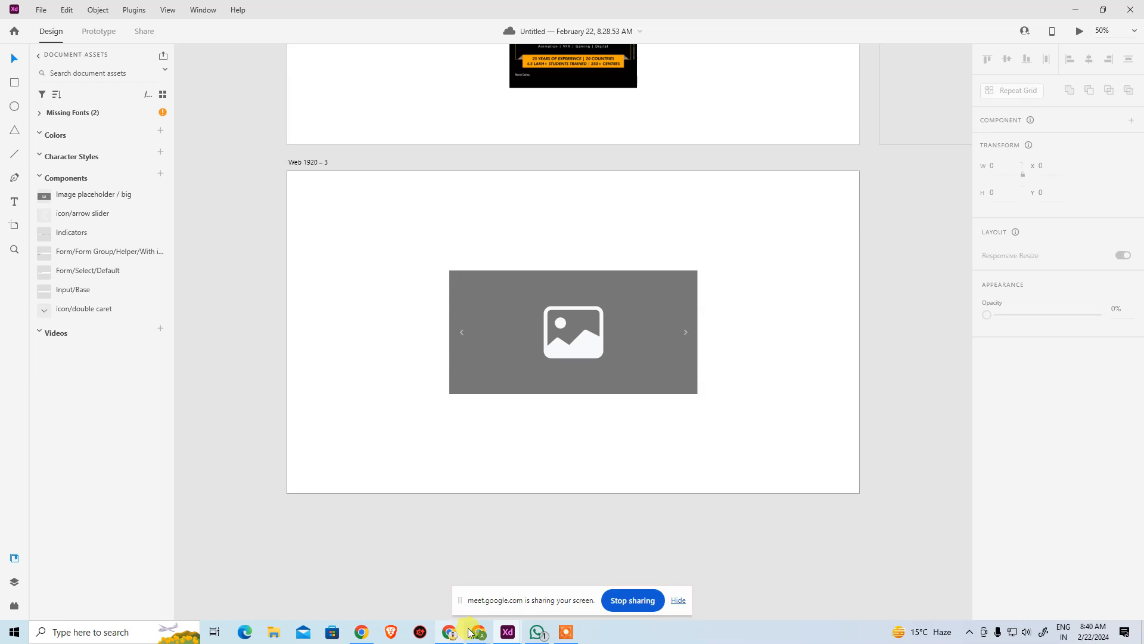
pyautogui.moveTo(479, 632)
pyautogui.click(525, 575)
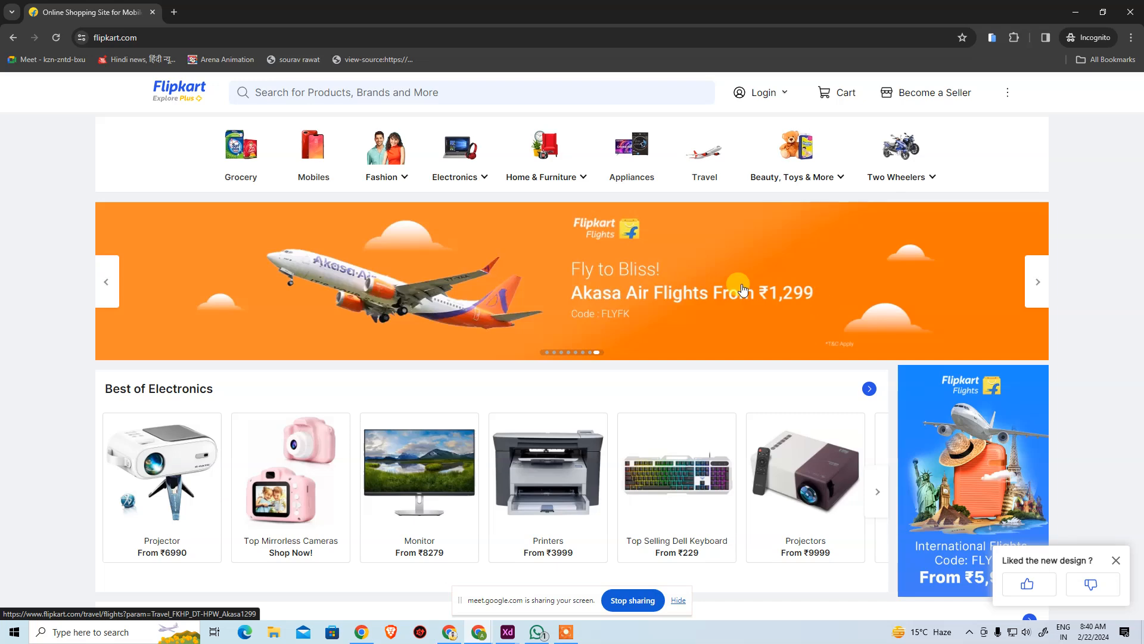
pyautogui.click(112, 269)
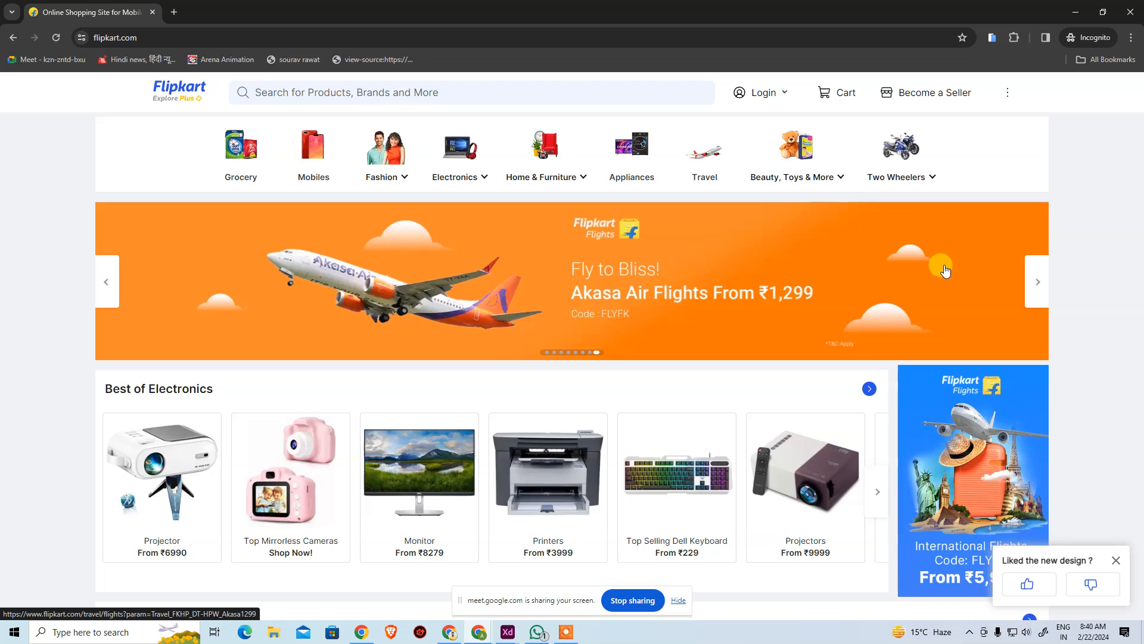
# Return to Adobe XD and set the carousel component on Web 1920 – 3 to its Default State
pyautogui.hotkey('alt', 'Tab')
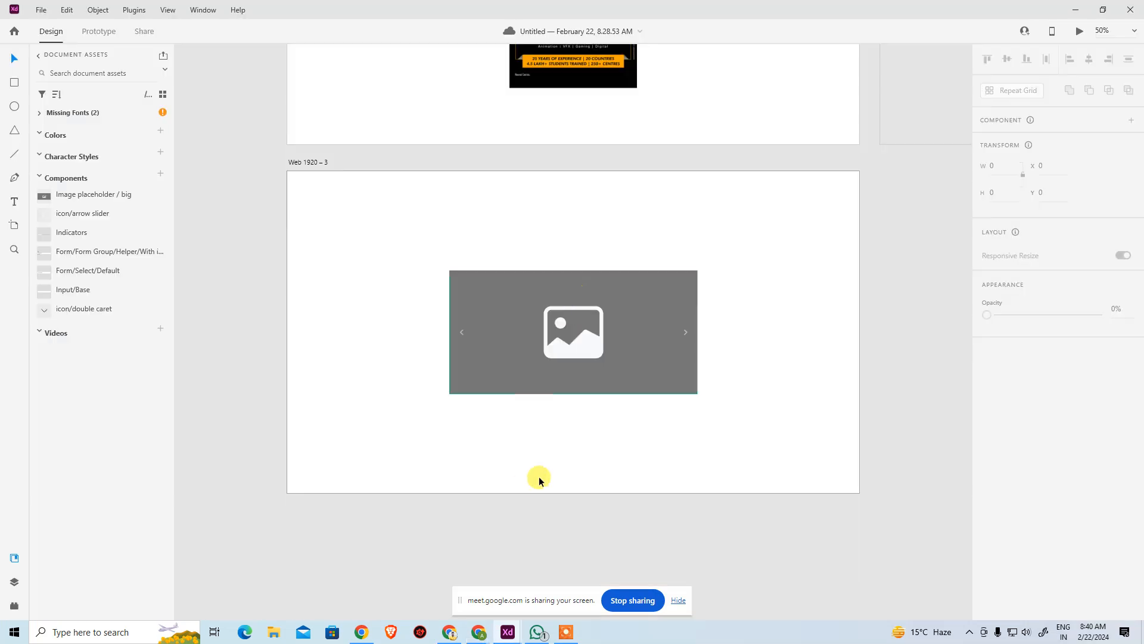
pyautogui.click(598, 343)
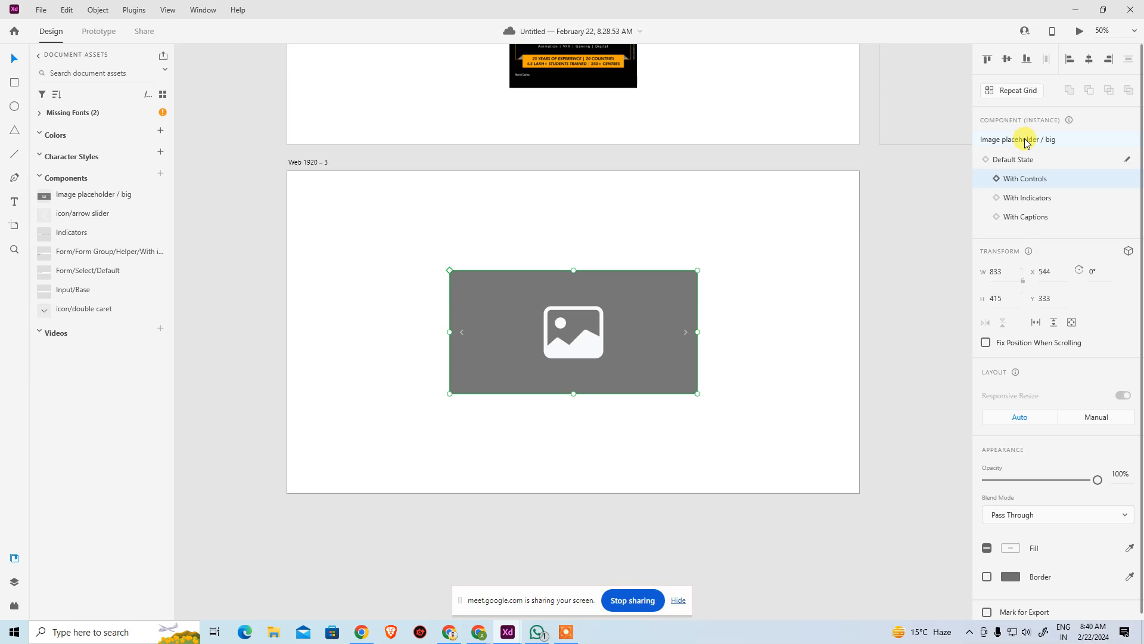
pyautogui.click(1016, 159)
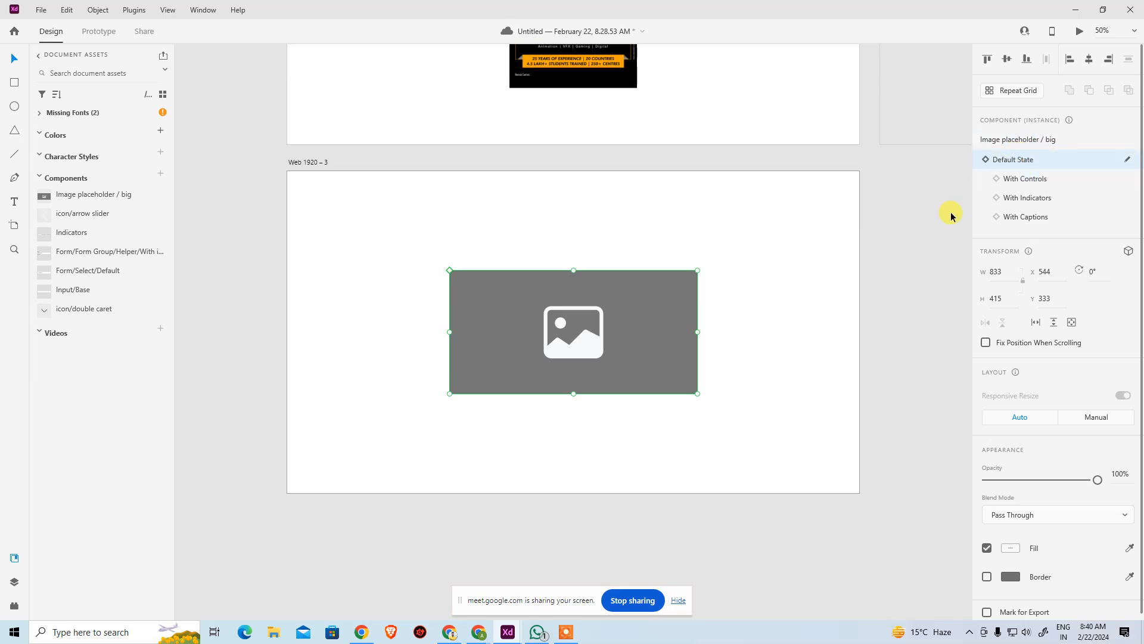
pyautogui.click(922, 213)
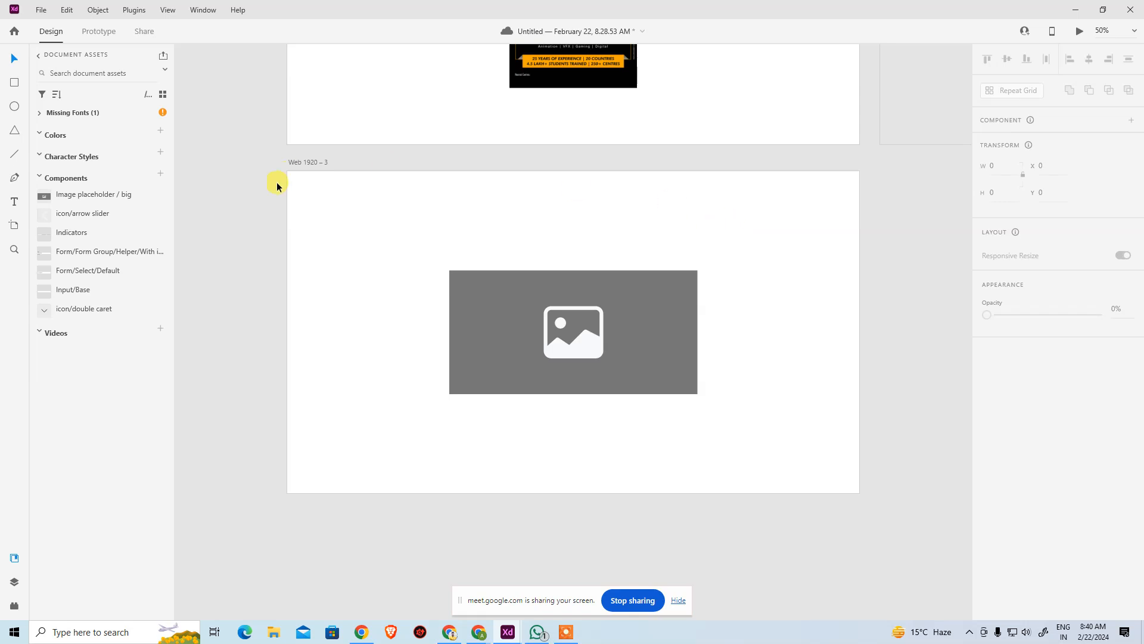
pyautogui.click(691, 280)
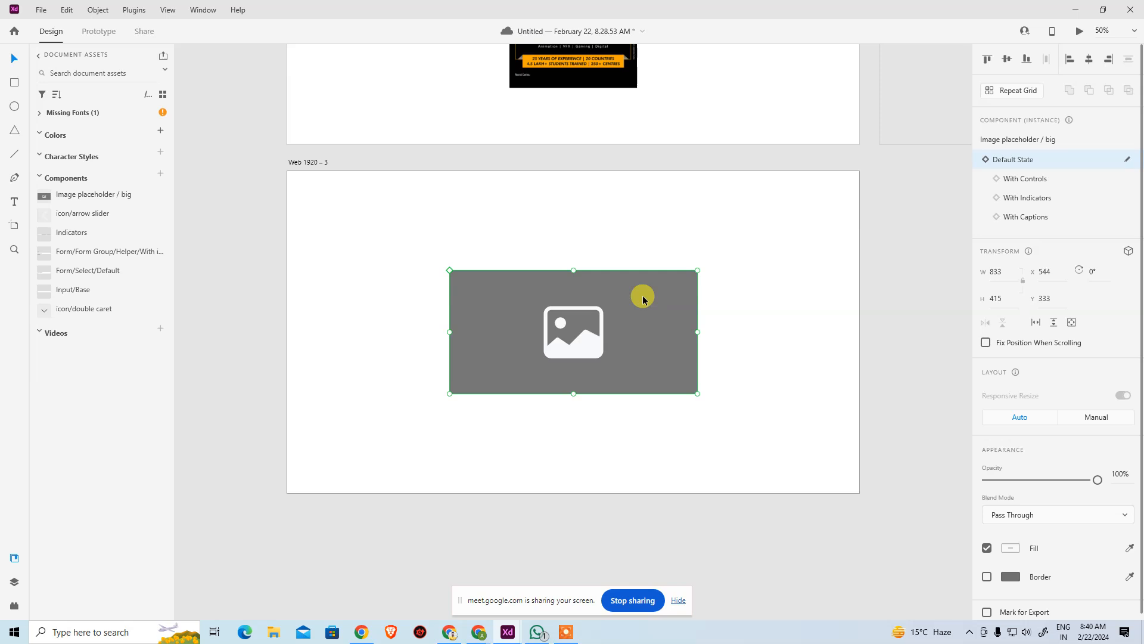
pyautogui.click(490, 221)
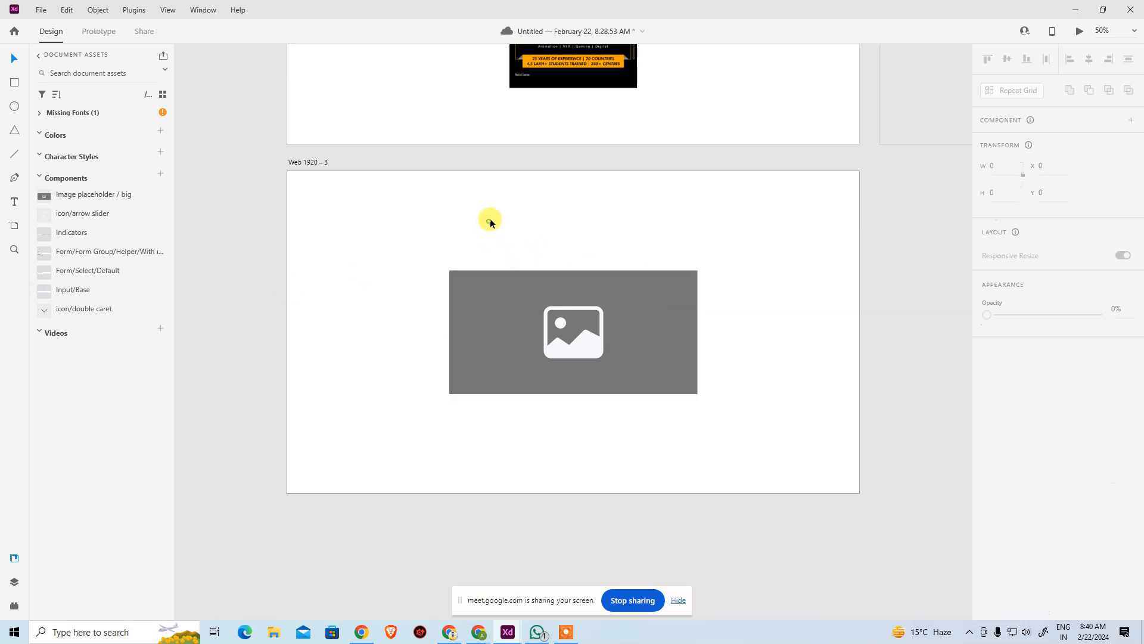
# Enable the layout grid on the Web 1920 – 3 artboard with a gutter width of 24 and side margins of 300
pyautogui.click(305, 162)
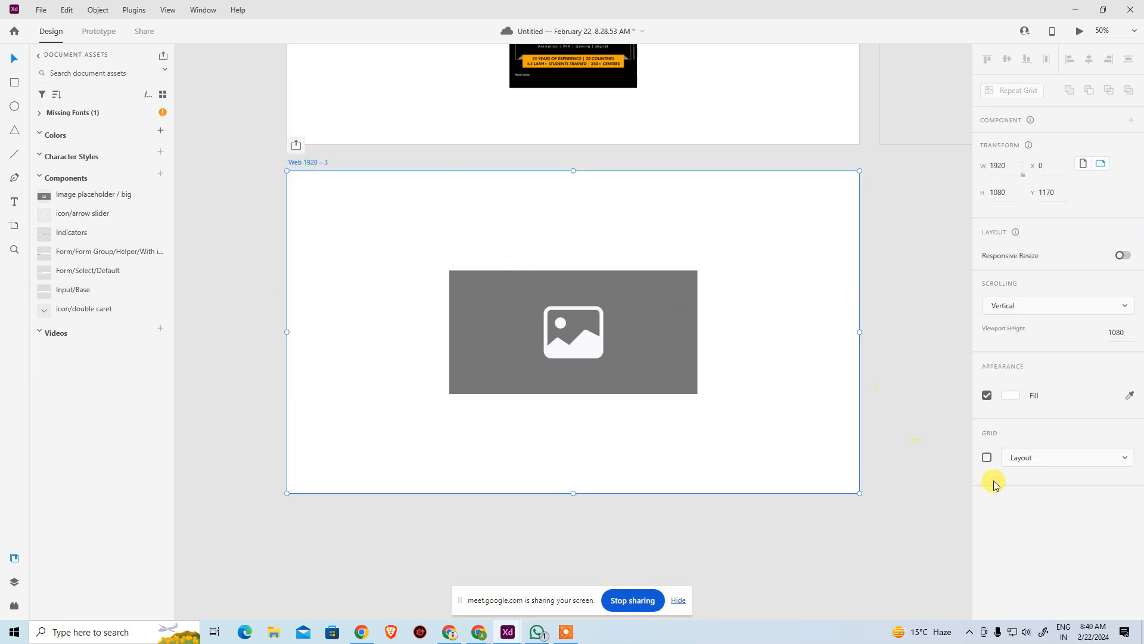
pyautogui.click(987, 457)
pyautogui.click(1119, 523)
pyautogui.write('24')
pyautogui.press('Return')
pyautogui.scroll(-1, 1101, 534)
pyautogui.click(1120, 543)
pyautogui.write('300')
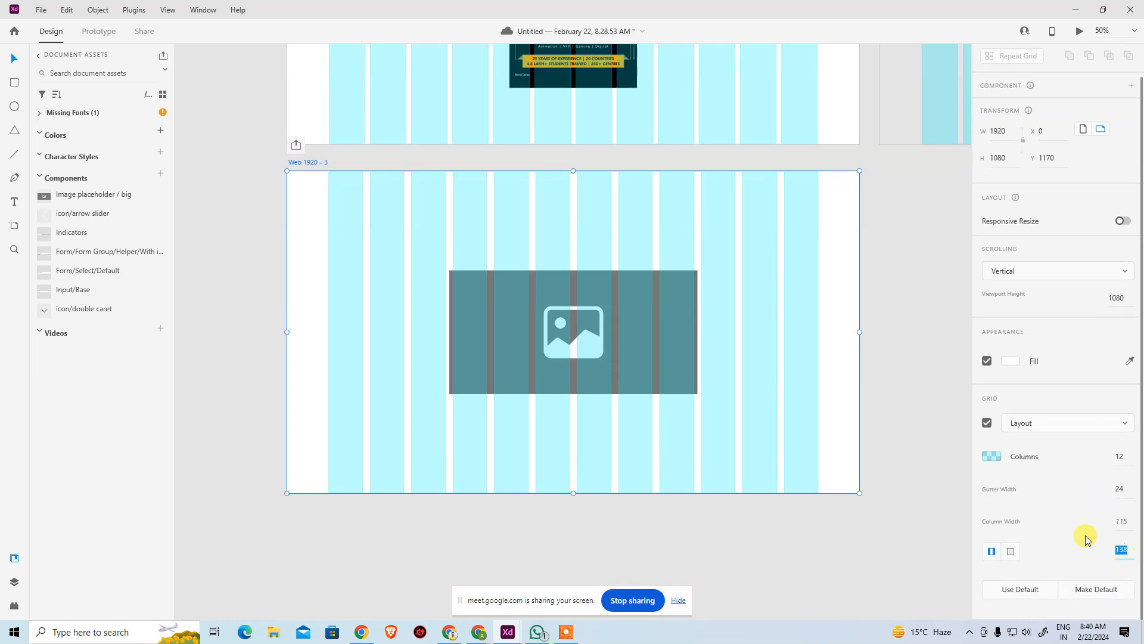
pyautogui.press('Return')
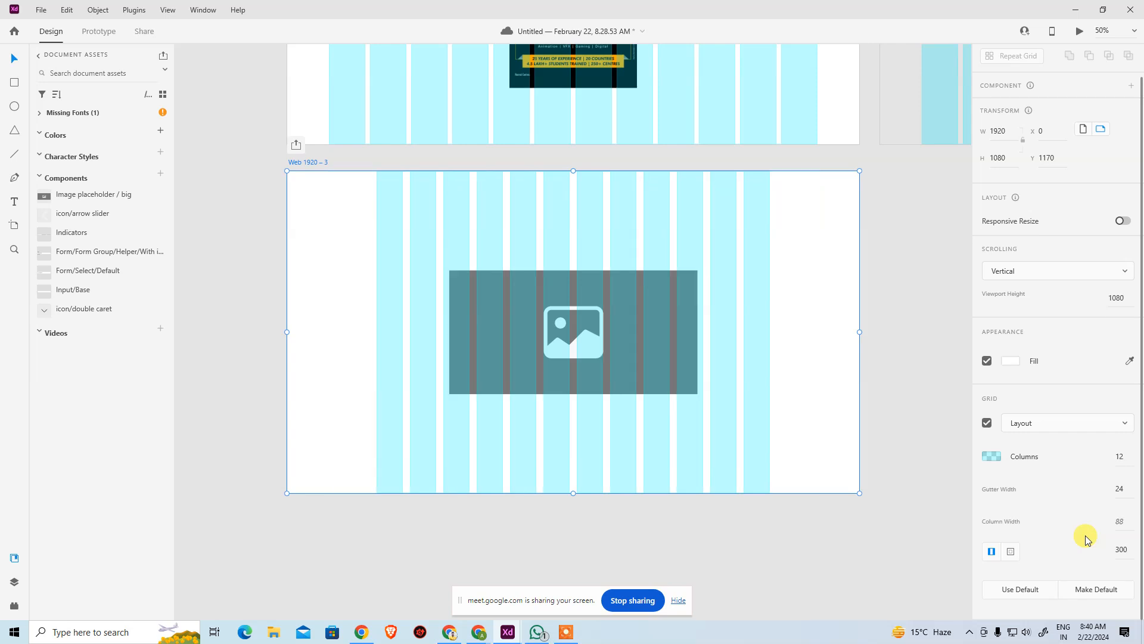
pyautogui.click(724, 537)
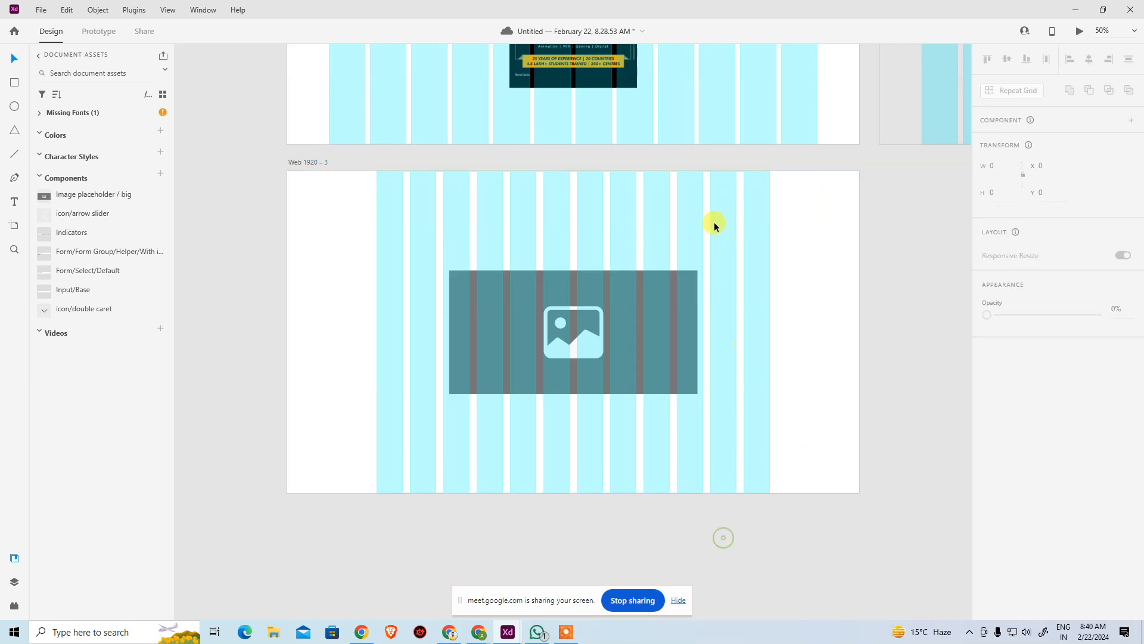
# Move the image placeholder to X 300, Y 159 and scale it to 1320 × 658 across the twelve grid columns
pyautogui.click(534, 283)
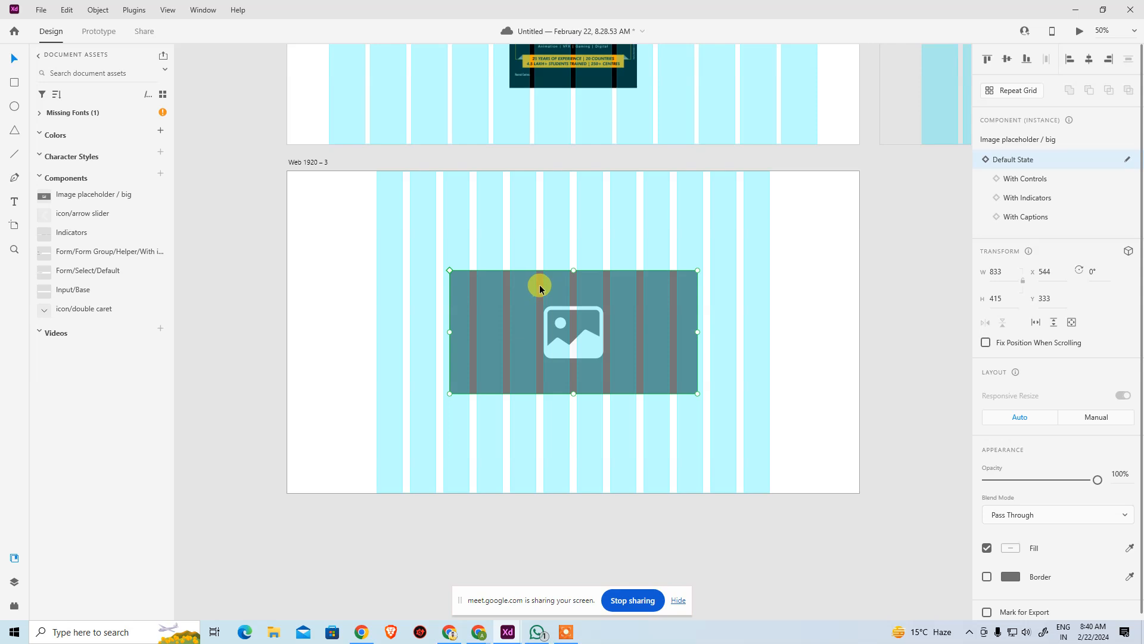
pyautogui.moveTo(534, 283); pyautogui.dragTo(464, 236)
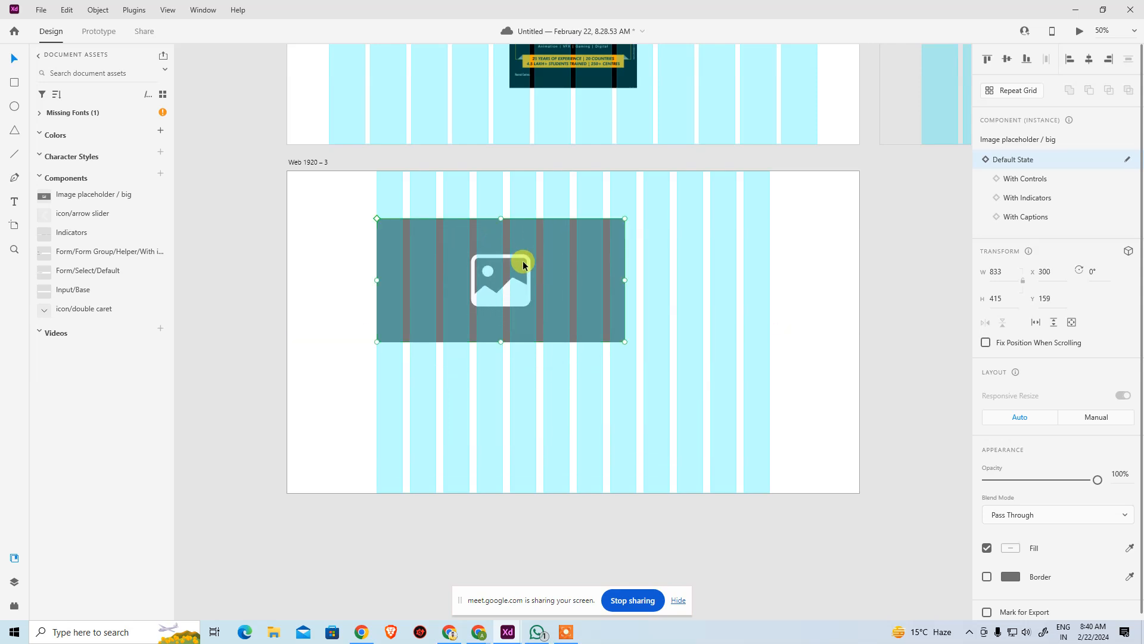
pyautogui.moveTo(625, 341); pyautogui.dragTo(802, 412)
pyautogui.click(825, 388)
pyautogui.click(391, 232)
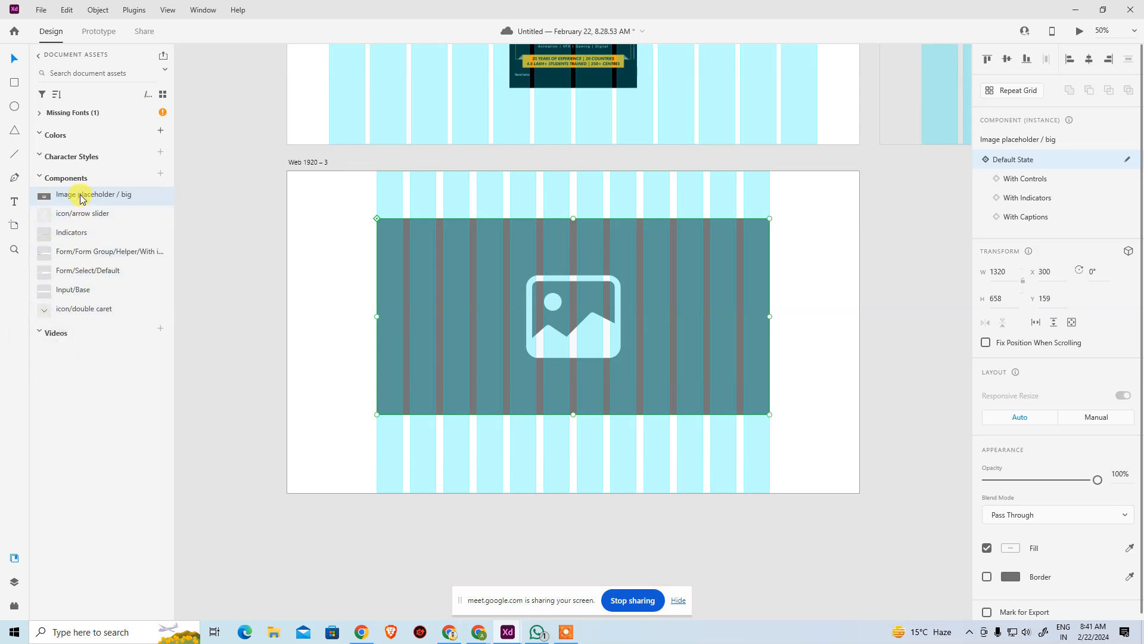
pyautogui.click(254, 208)
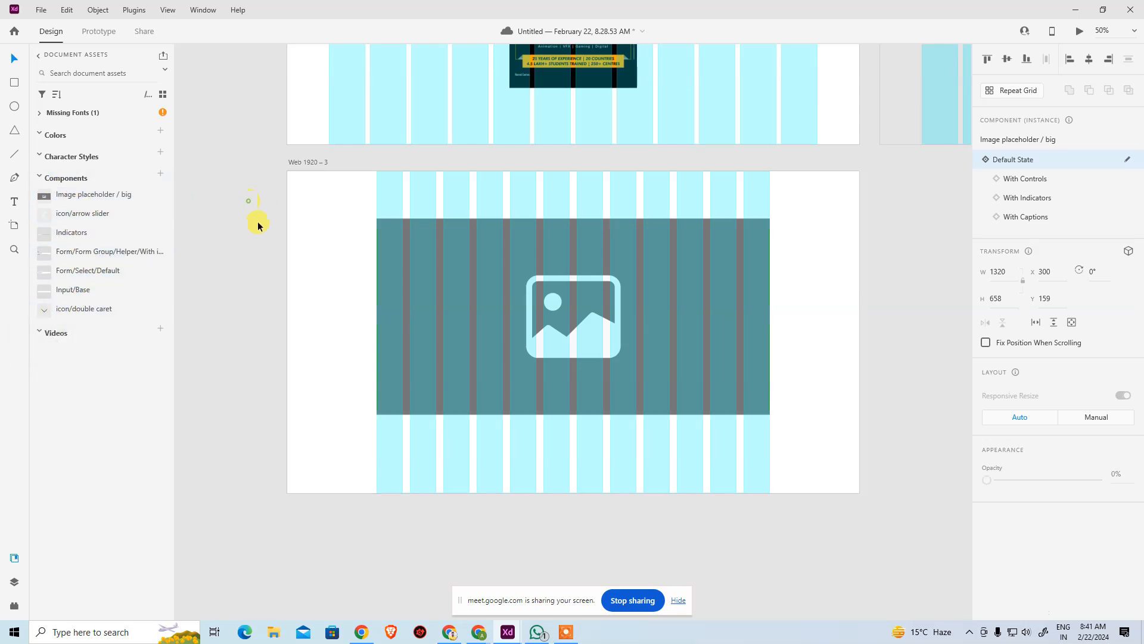
# Try turning off the image placeholder's fill and undo the change
pyautogui.click(538, 307)
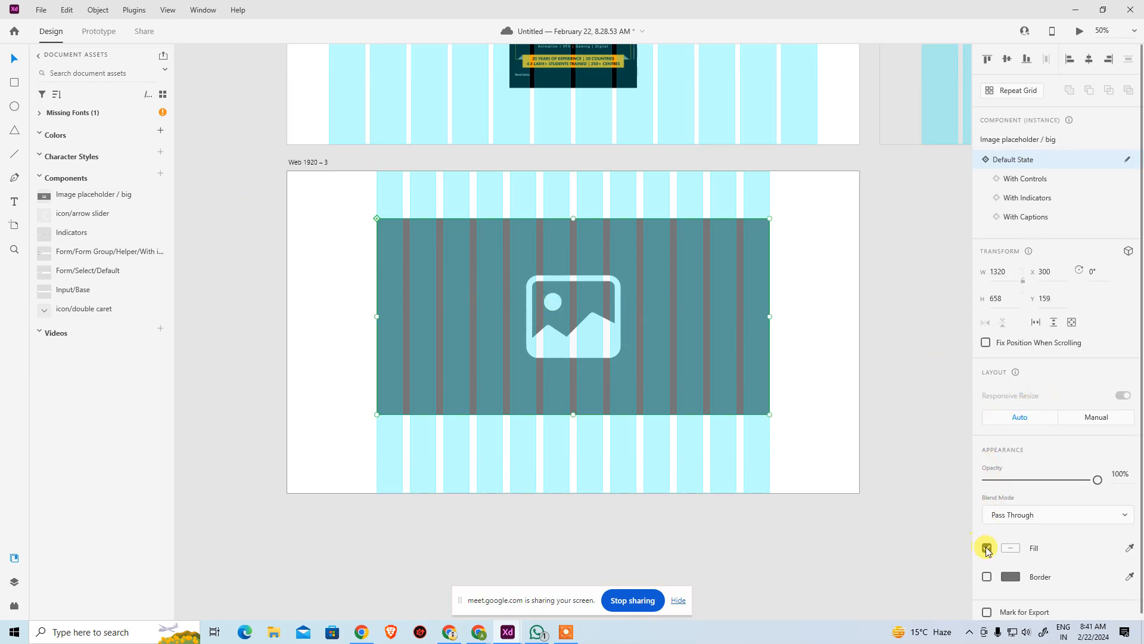
pyautogui.click(987, 548)
pyautogui.click(877, 307)
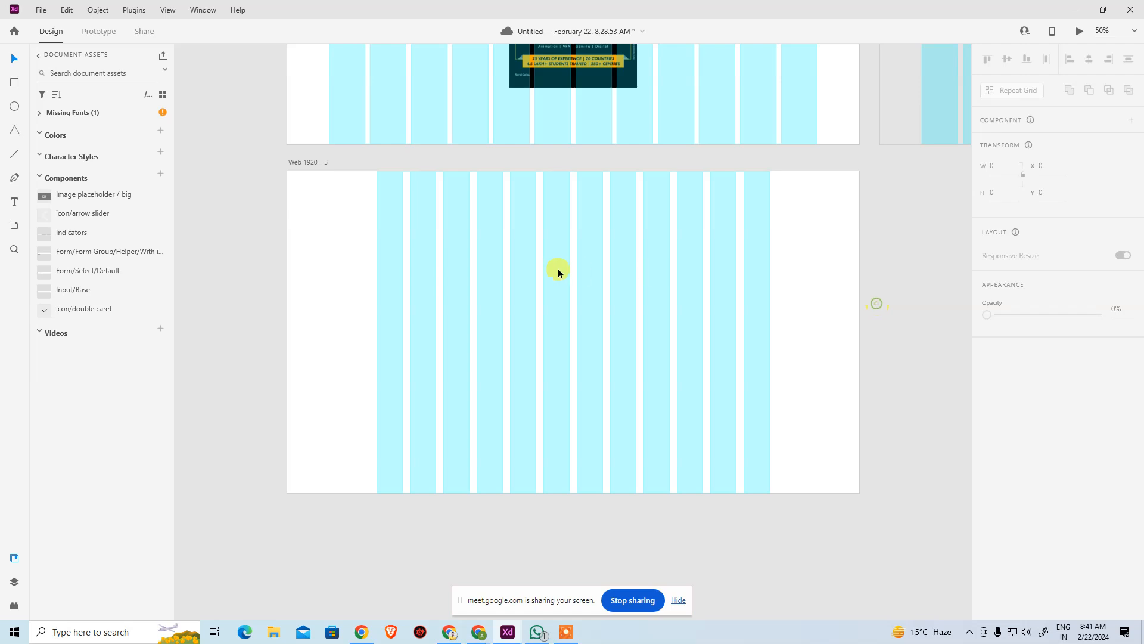
pyautogui.click(816, 327)
pyautogui.hotkey('ctrl', 'z')
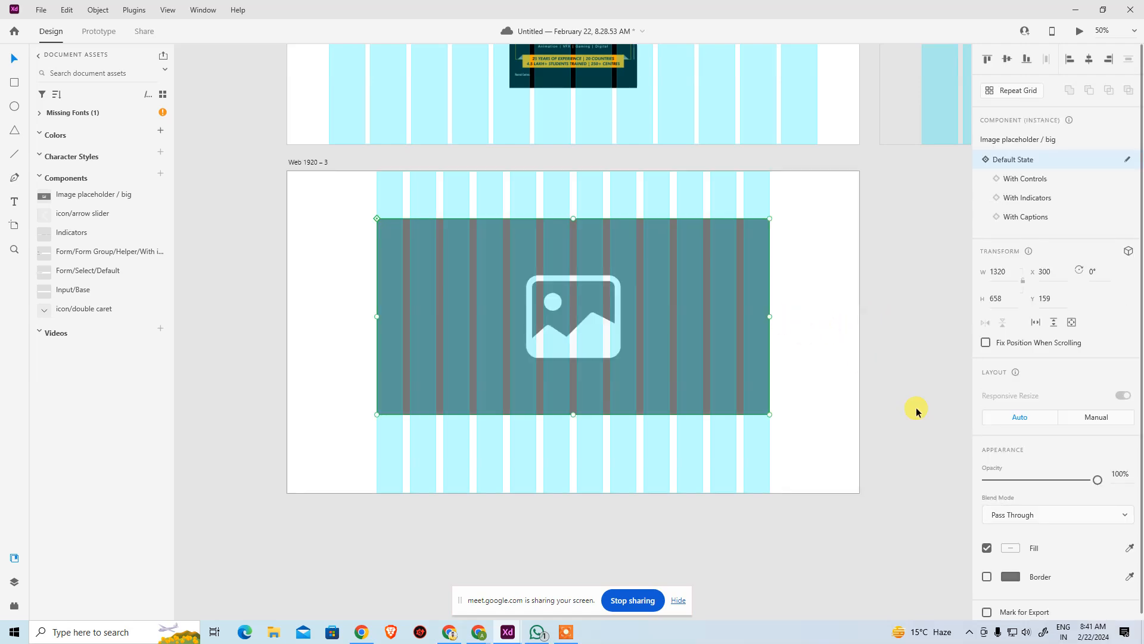
# Hide the layout grid on the Web 1920 – 3 artboard
pyautogui.click(956, 504)
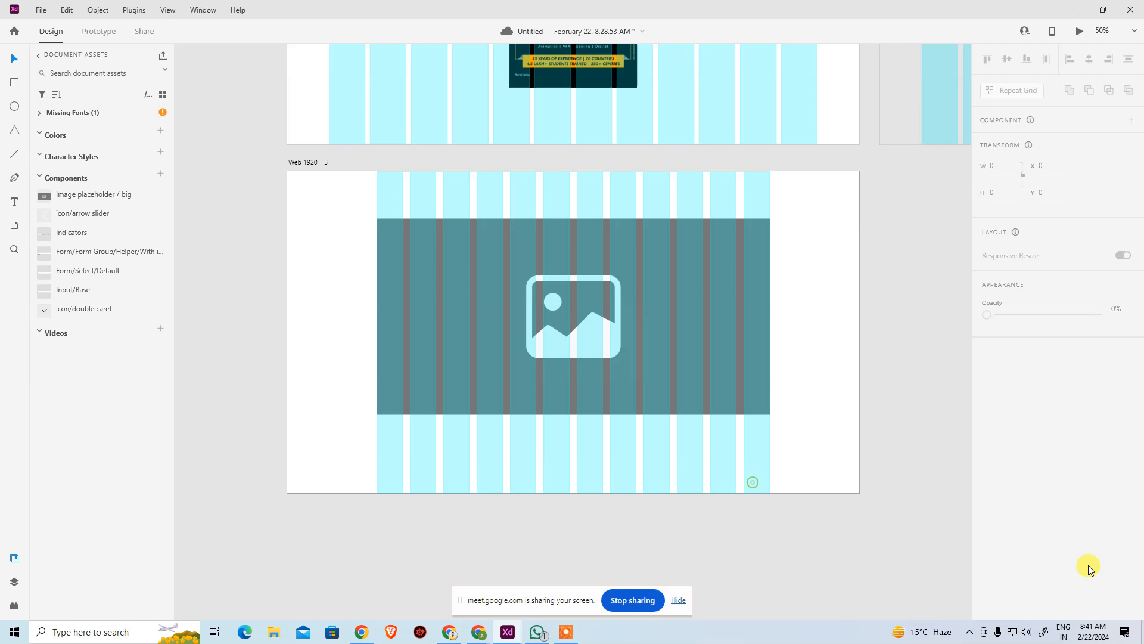
pyautogui.click(299, 164)
pyautogui.click(981, 455)
pyautogui.click(878, 465)
# Try to shorten the grey background rectangle inside the placeholder component to a height of about 513
pyautogui.click(594, 293)
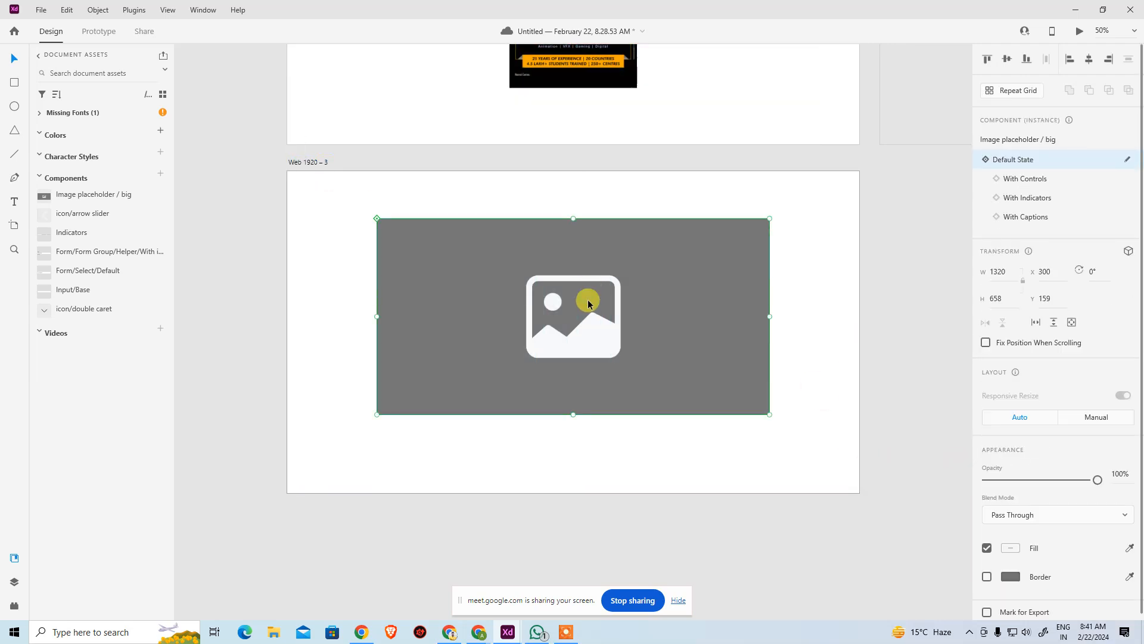
pyautogui.doubleClick(590, 295)
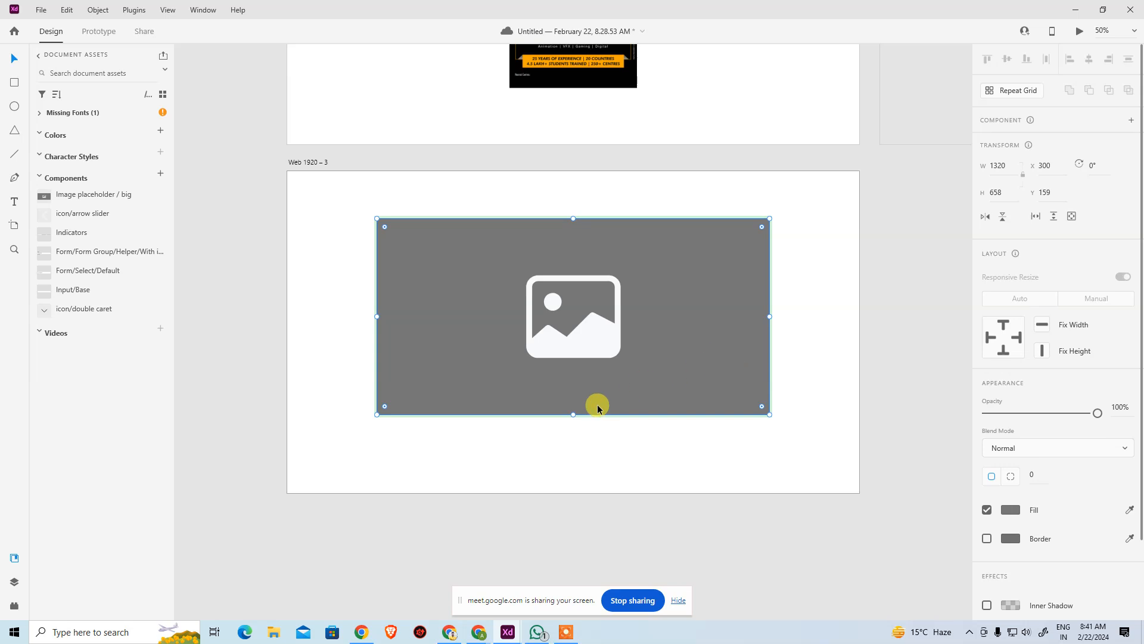
pyautogui.moveTo(574, 416); pyautogui.dragTo(578, 373)
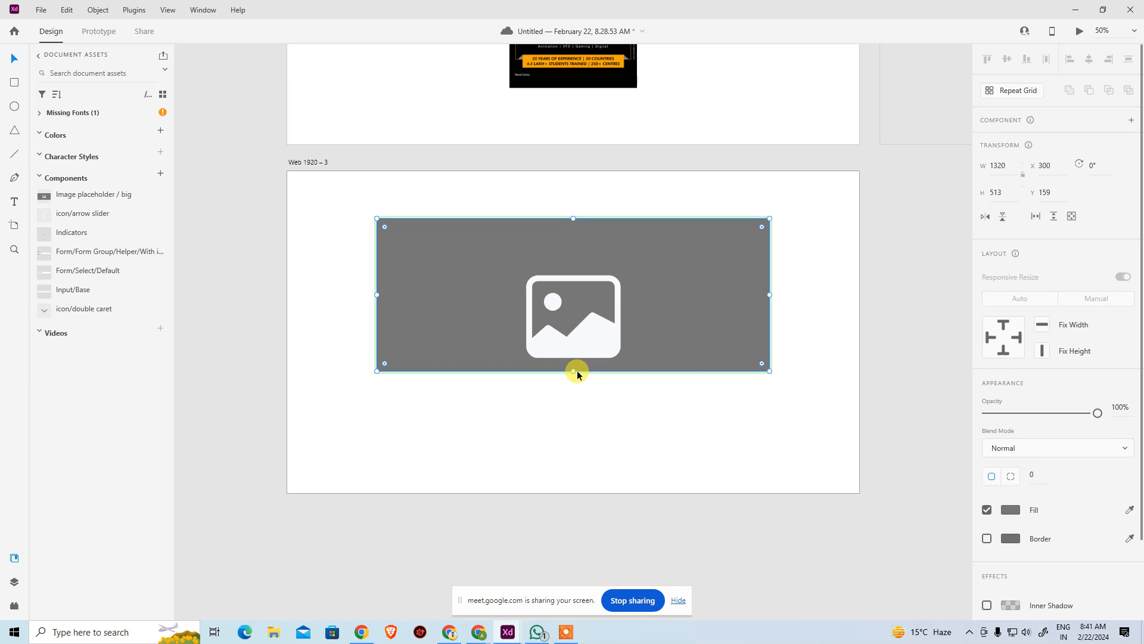
pyautogui.click(863, 290)
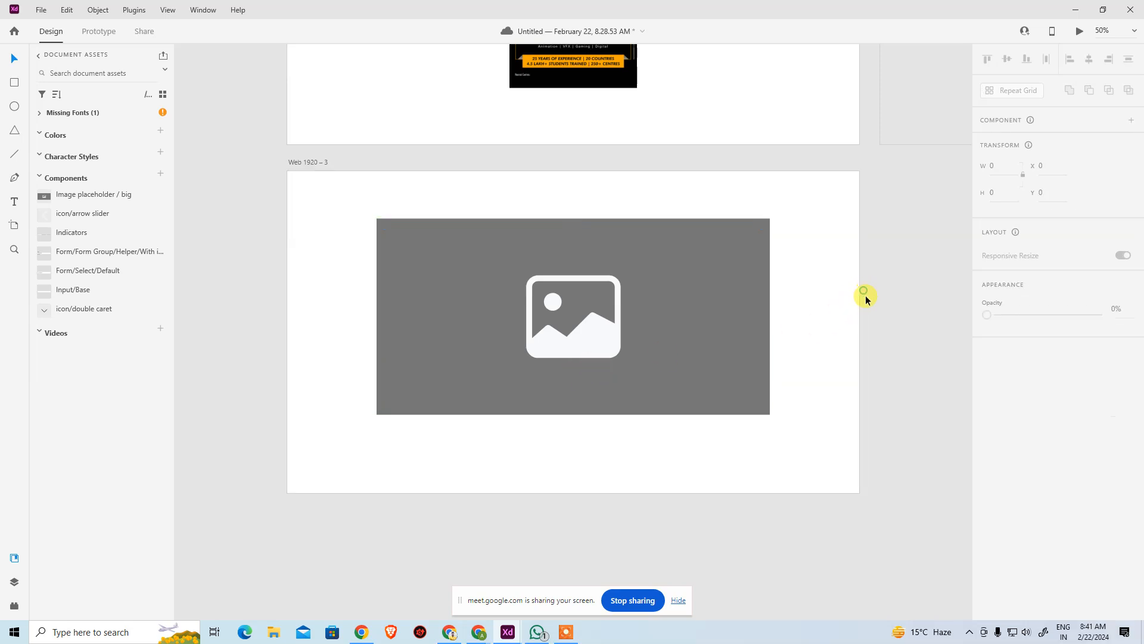
# Try to reduce the height of the whole image placeholder component from its lower edge, then select its inner background rectangle
pyautogui.click(654, 375)
pyautogui.moveTo(573, 416); pyautogui.dragTo(567, 336)
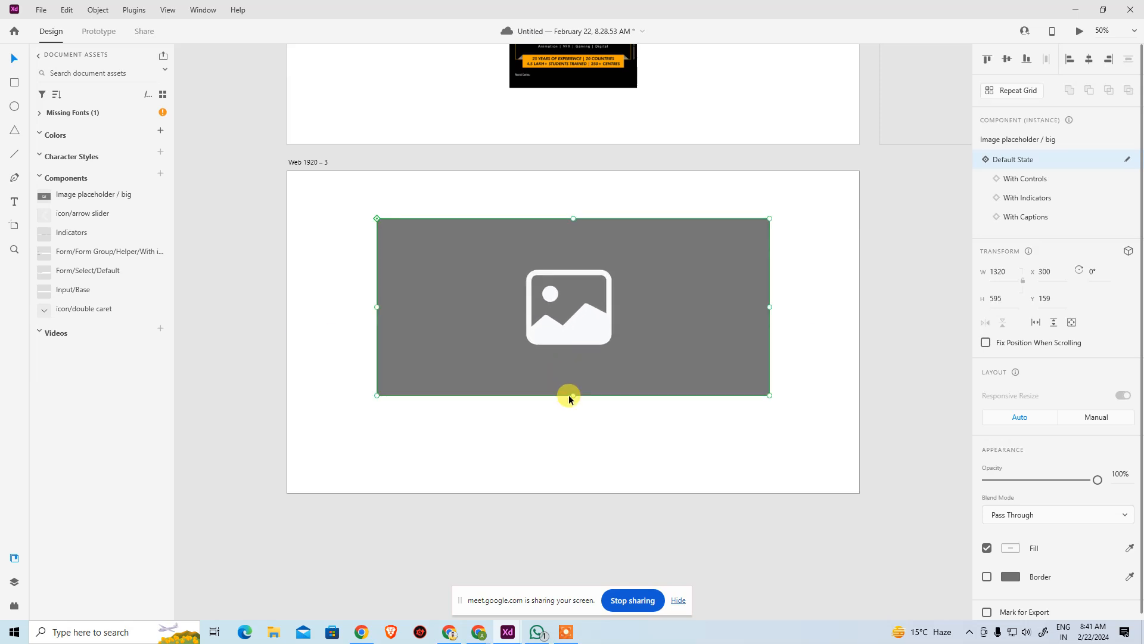
pyautogui.doubleClick(714, 341)
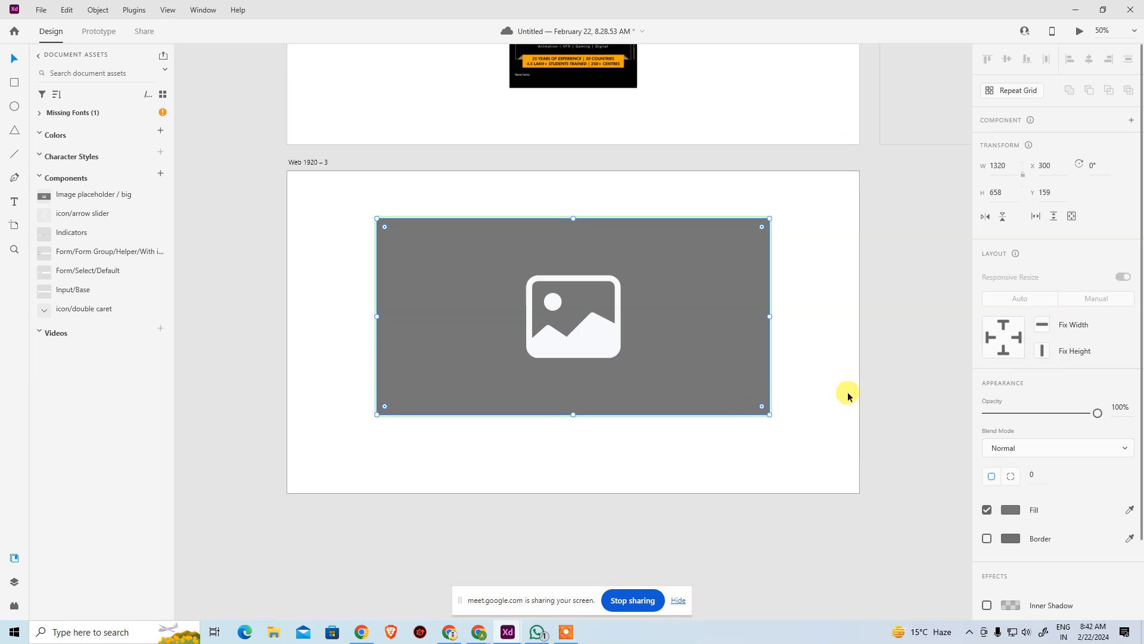
# Try to enlarge the picture icon inside the image placeholder component to about 485 by 424
pyautogui.click(881, 371)
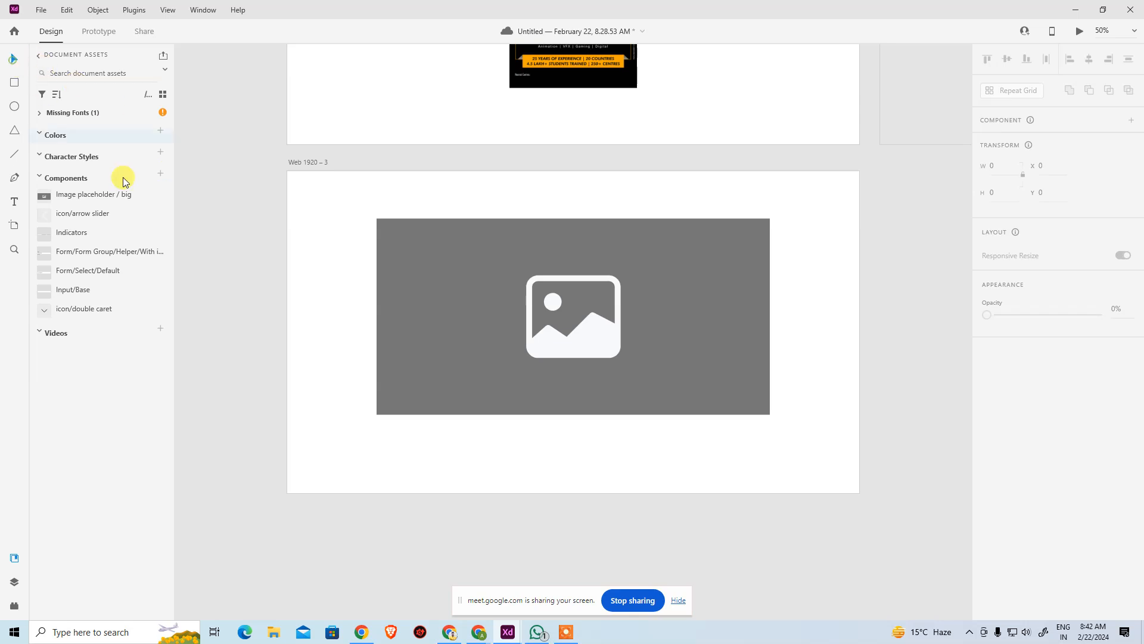
pyautogui.click(399, 281)
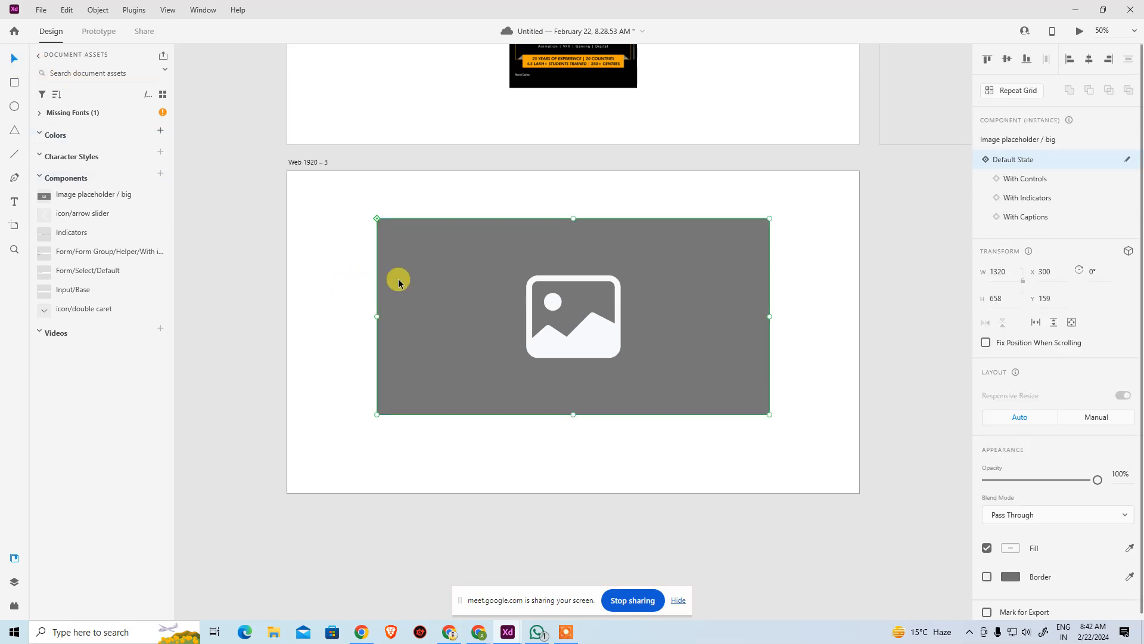
pyautogui.doubleClick(420, 289)
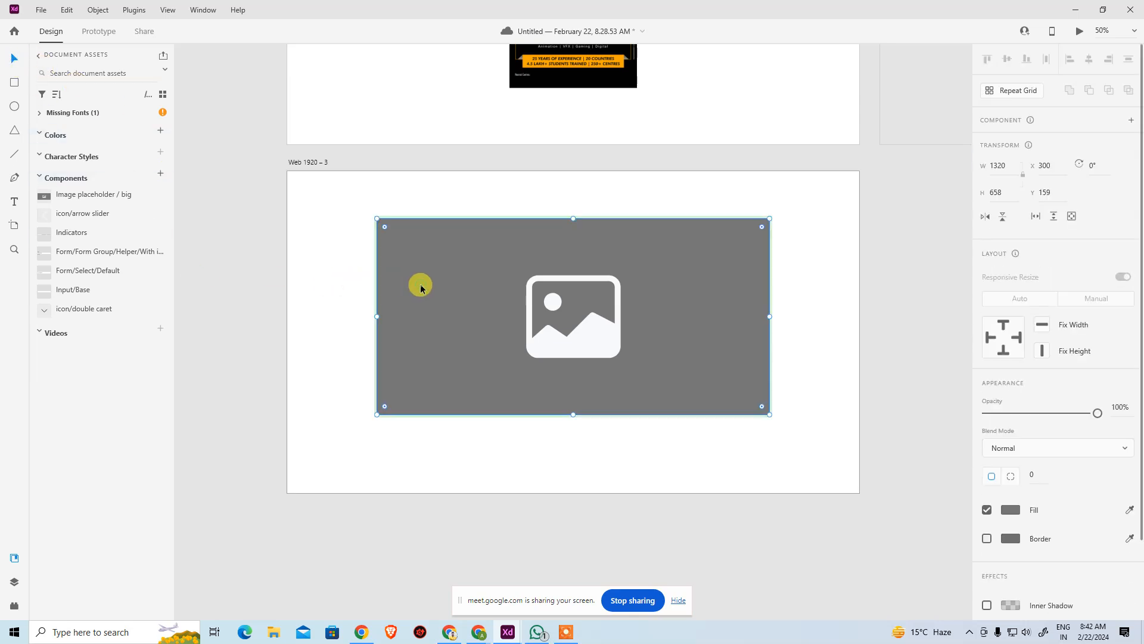
pyautogui.click(528, 354)
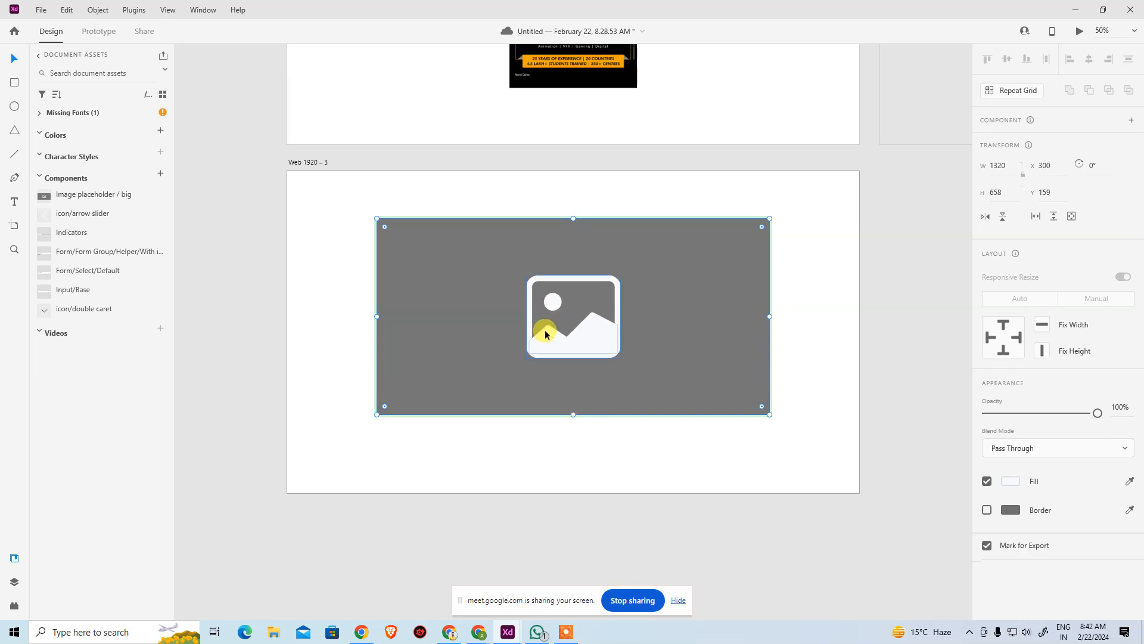
pyautogui.moveTo(524, 359); pyautogui.dragTo(494, 381)
pyautogui.hotkey('ctrl', 'z')
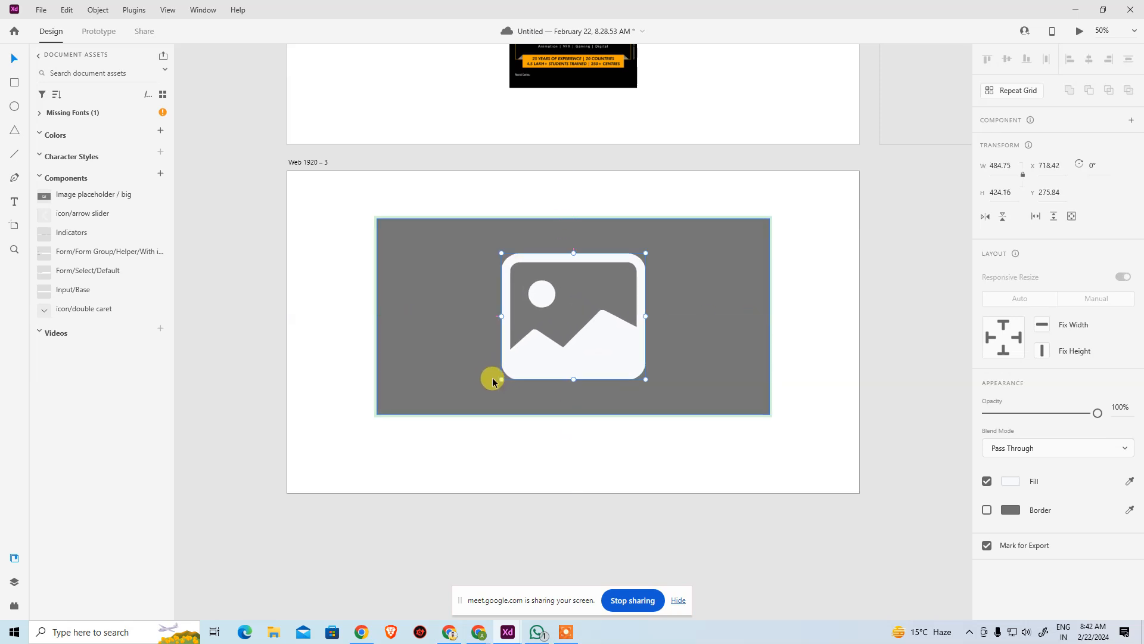
pyautogui.hotkey('ctrl', 'z')
# Try to stretch the placeholder's grey background rectangle to the full 1920 artboard width, and try resizing it from its lower corner
pyautogui.click(485, 385)
pyautogui.moveTo(770, 315); pyautogui.dragTo(859, 324)
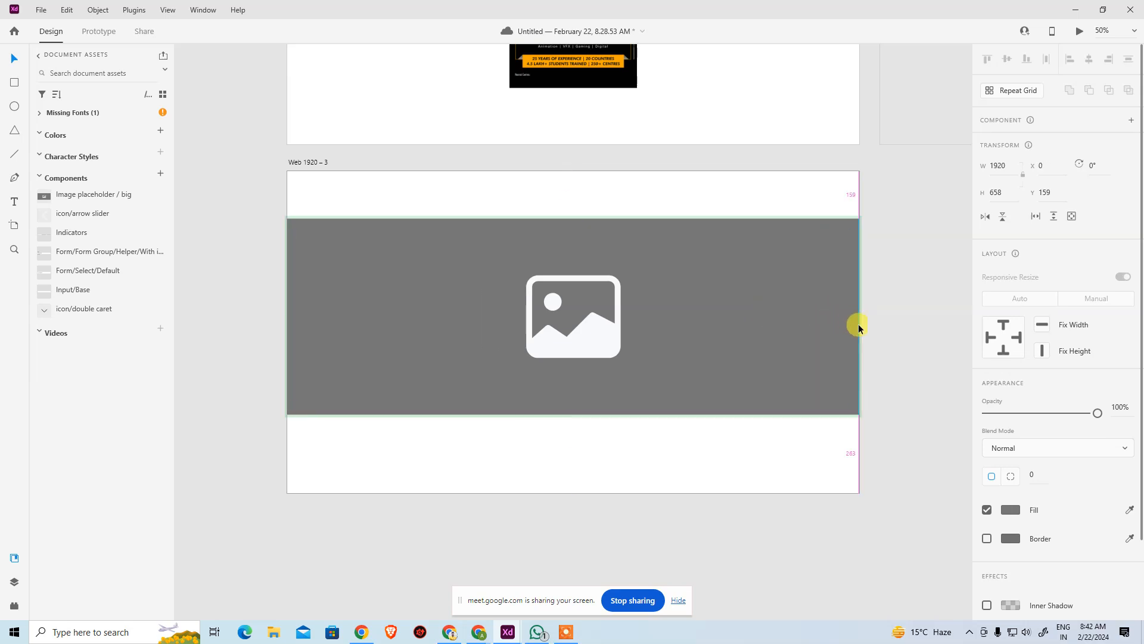
pyautogui.click(659, 463)
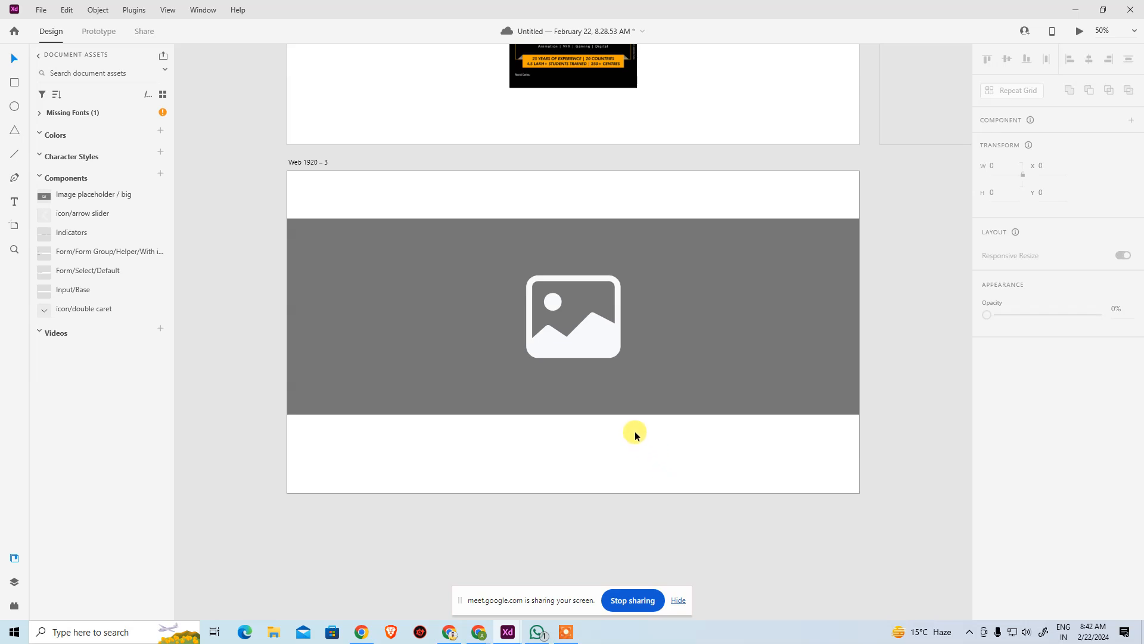
pyautogui.click(656, 396)
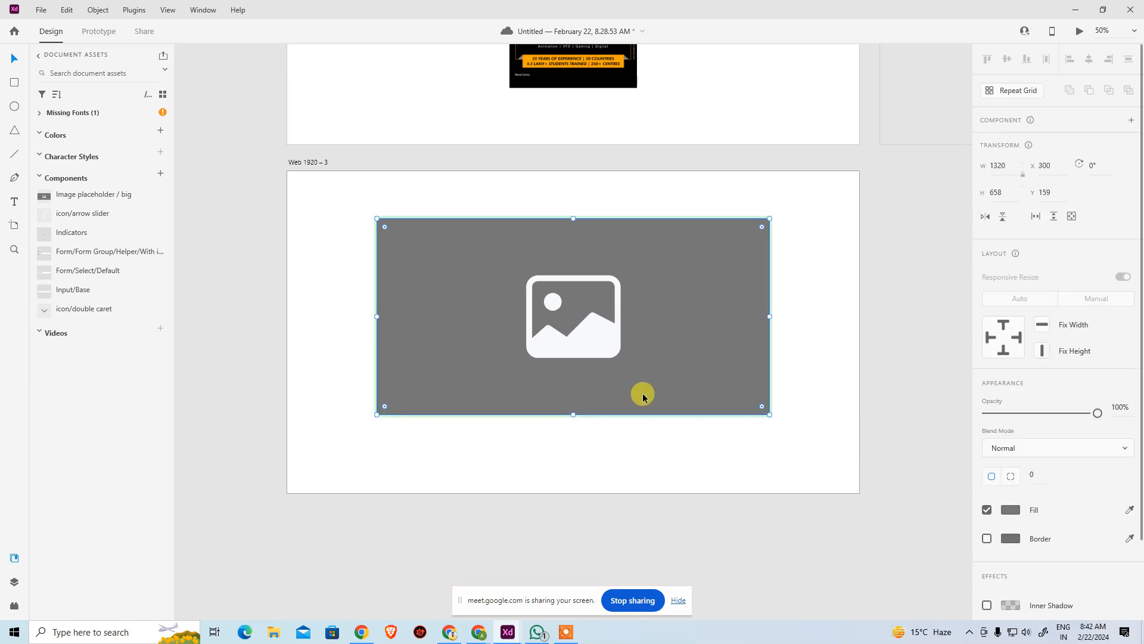
pyautogui.moveTo(379, 415); pyautogui.dragTo(310, 428)
pyautogui.hotkey('ctrl', 'z')
# Try to scale the whole image placeholder component to about 1702 by 848
pyautogui.click(314, 281)
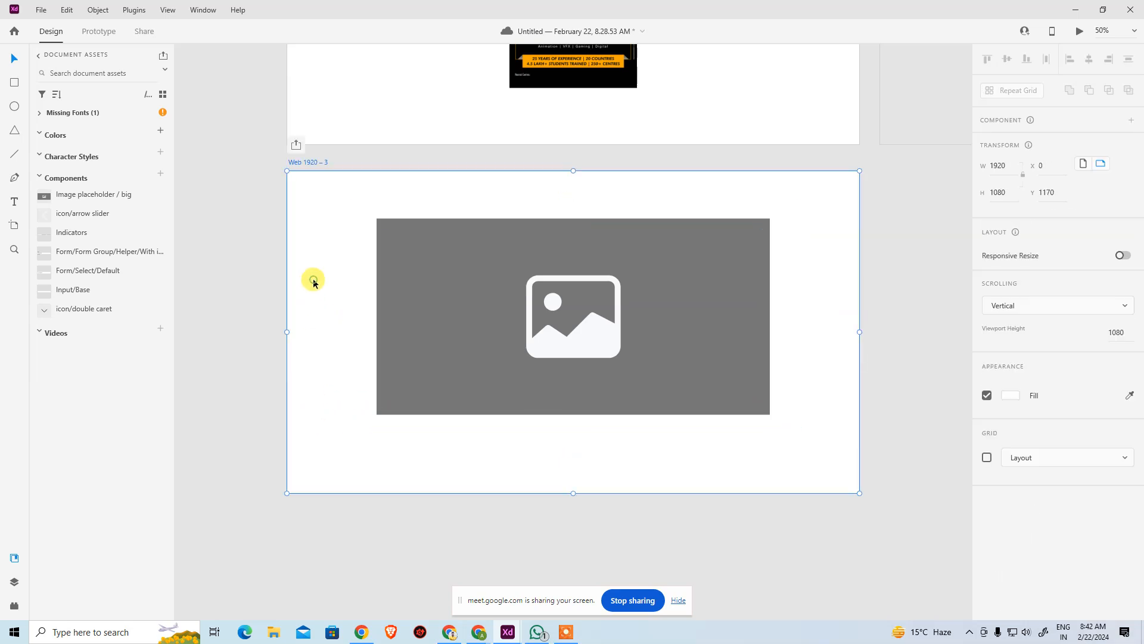
pyautogui.click(467, 340)
pyautogui.moveTo(377, 416); pyautogui.dragTo(288, 445)
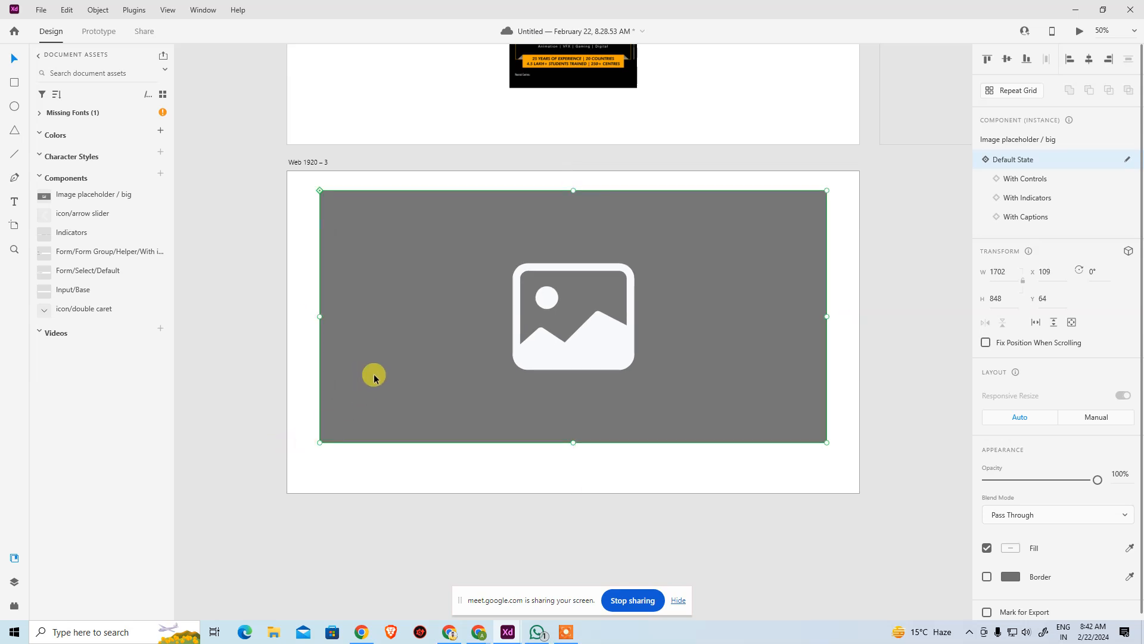
pyautogui.click(868, 243)
# Delete the image placeholder component from the Web 1920 – 3 artboard
pyautogui.moveTo(620, 219); pyautogui.dragTo(524, 324)
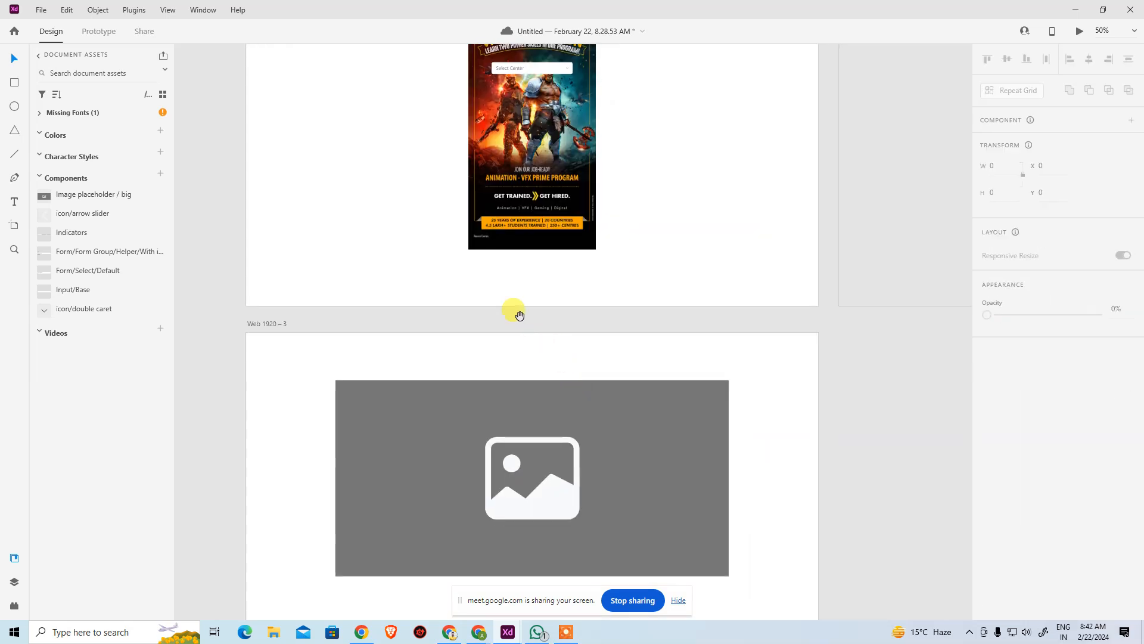
pyautogui.scroll(-3, 596, 256)
pyautogui.click(572, 243)
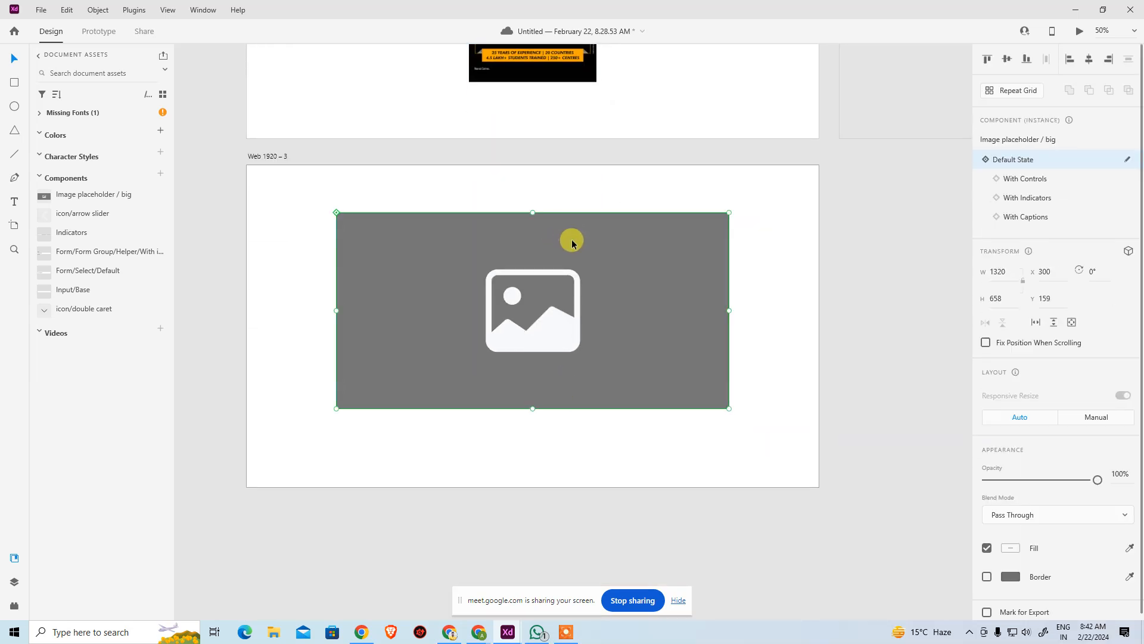
pyautogui.press('Delete')
# Switch to the Flipkart home page in Chrome and examine its page layout for reference
pyautogui.hotkey('alt', 'Tab')
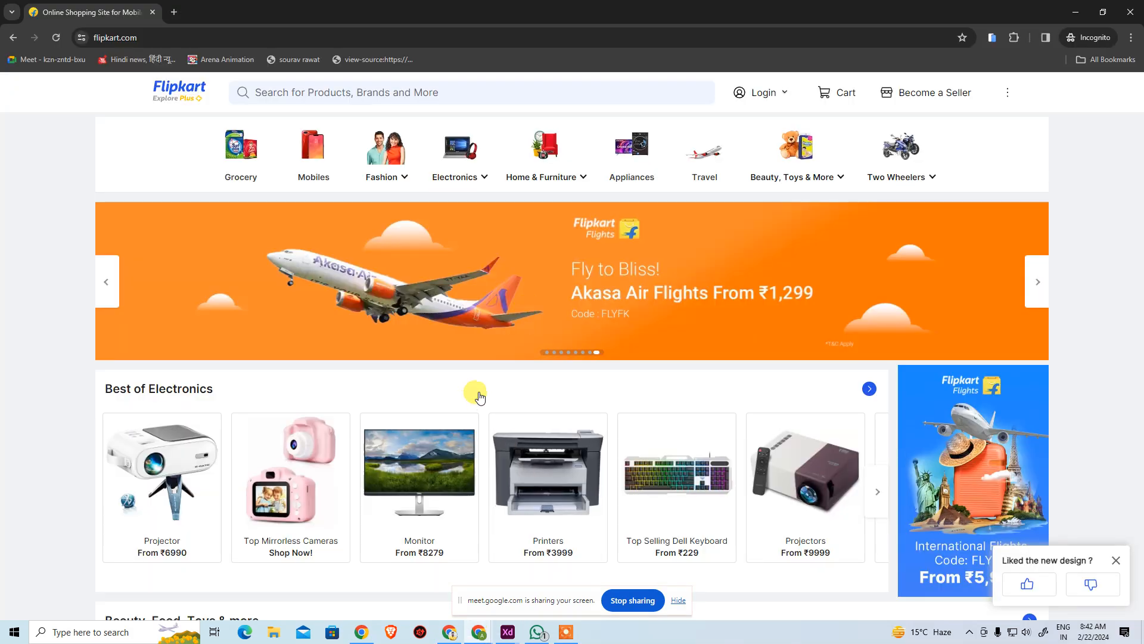
pyautogui.scroll(-2, 473, 391)
pyautogui.moveTo(480, 632)
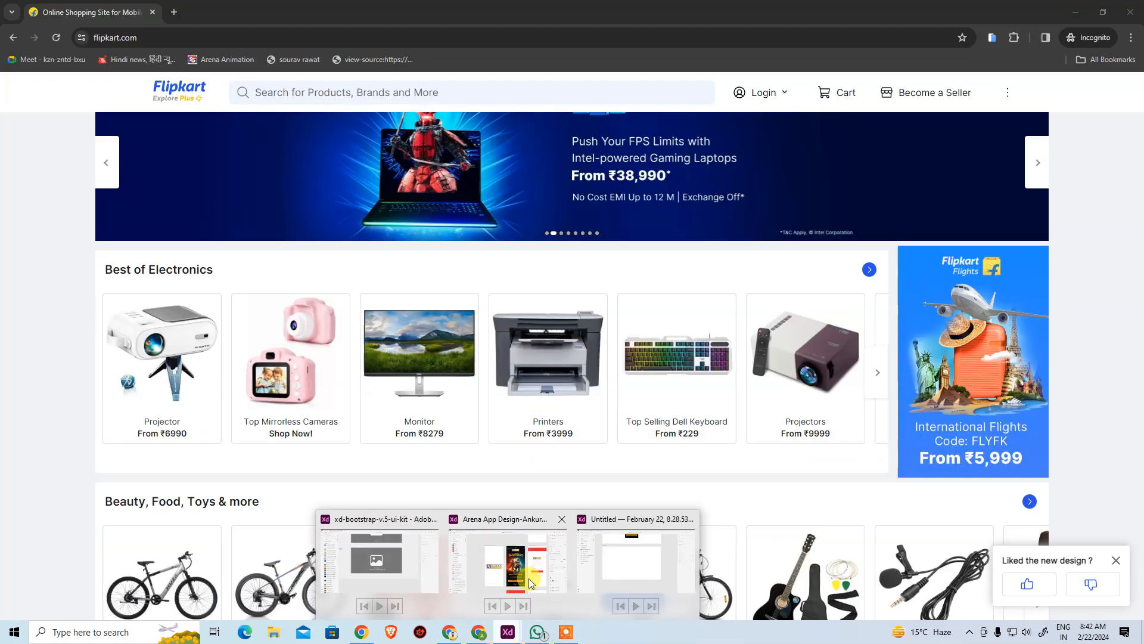
# Switch to the xd-bootstrap-v.5-ui-kit document in Adobe XD and copy the light default navbar with the search field
pyautogui.click(391, 567)
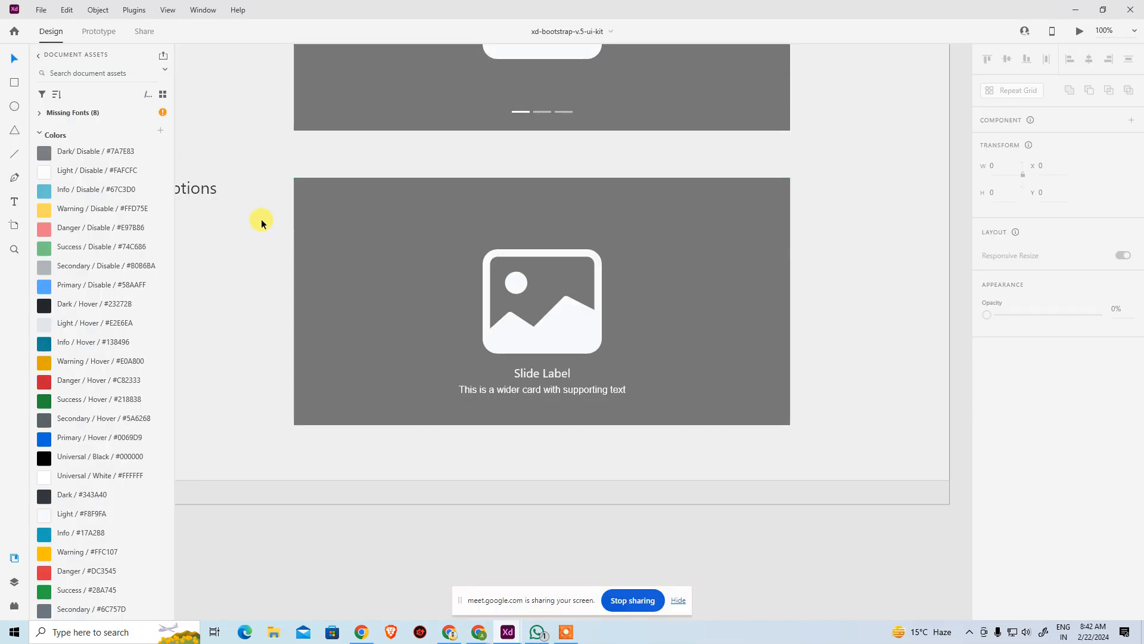
pyautogui.hotkey('ctrl', '-')
pyautogui.hotkey('ctrl', '-')
pyautogui.hotkey('ctrl', '-')
pyautogui.hotkey('ctrl', '-')
pyautogui.hotkey('ctrl', '-')
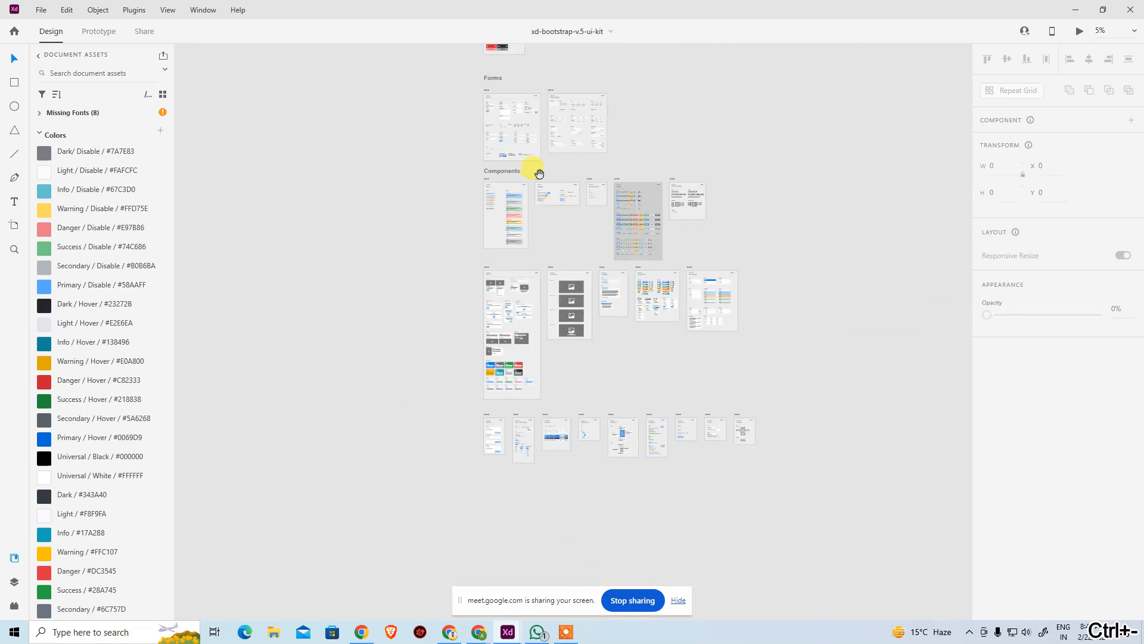
pyautogui.hotkey('ctrl', 'space')
pyautogui.moveTo(613, 465); pyautogui.dragTo(614, 467)
pyautogui.moveTo(322, 238); pyautogui.dragTo(623, 366)
pyautogui.click(488, 286)
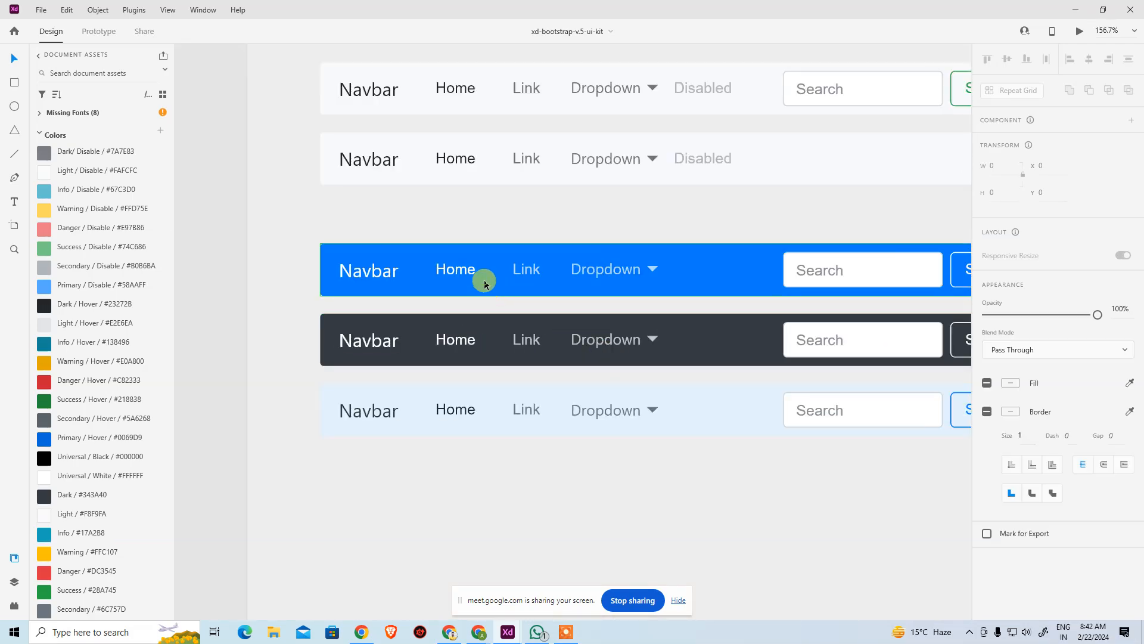
pyautogui.moveTo(740, 450); pyautogui.dragTo(722, 468)
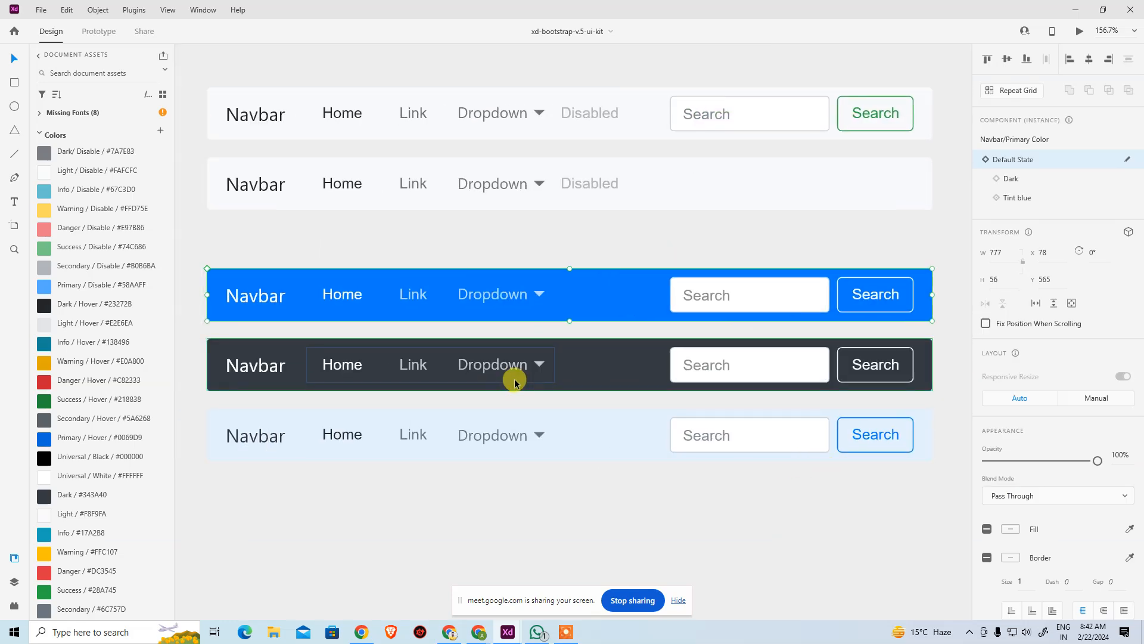
pyautogui.scroll(3, 517, 262)
pyautogui.click(511, 233)
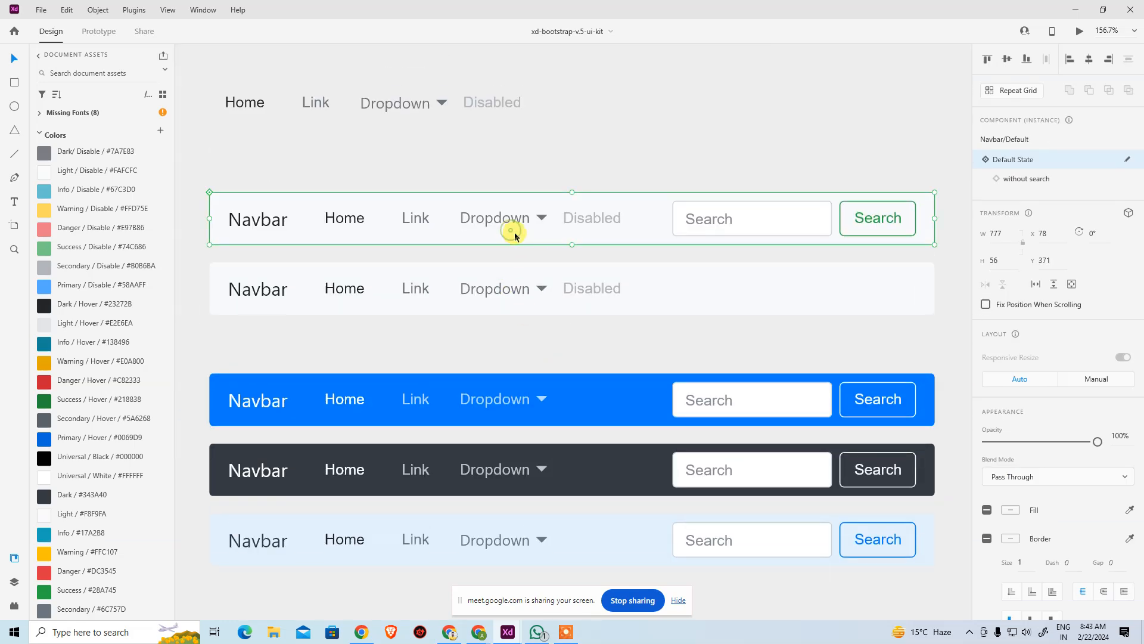
pyautogui.hotkey('ctrl', 'c')
# Return to the untitled February 22 document and paste the navbar onto the Web 1920 – 3 artboard
pyautogui.hotkey('ctrl', 'Tab')
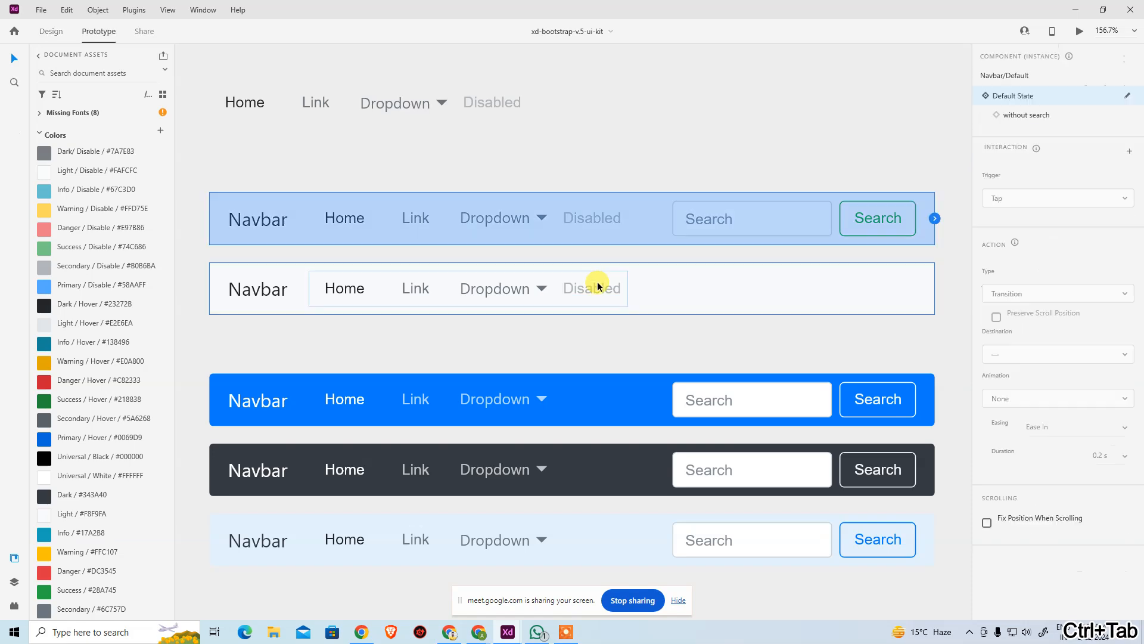
pyautogui.hotkey('alt', 'Tab')
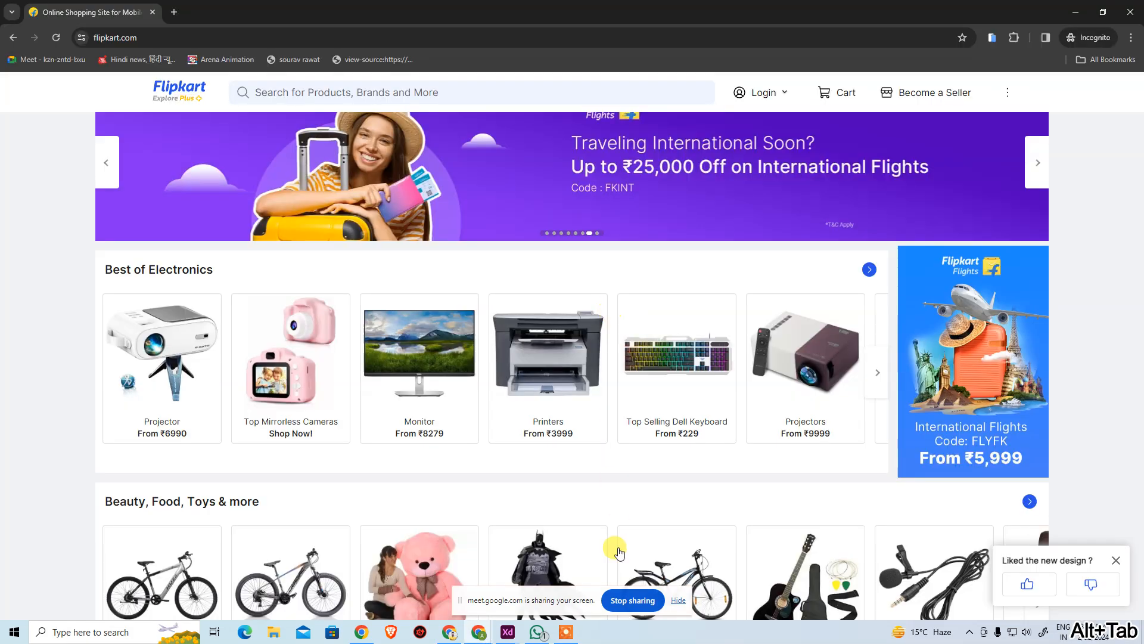
pyautogui.moveTo(508, 631)
pyautogui.click(621, 585)
pyautogui.click(534, 300)
pyautogui.hotkey('ctrl', 'v')
pyautogui.click(573, 351)
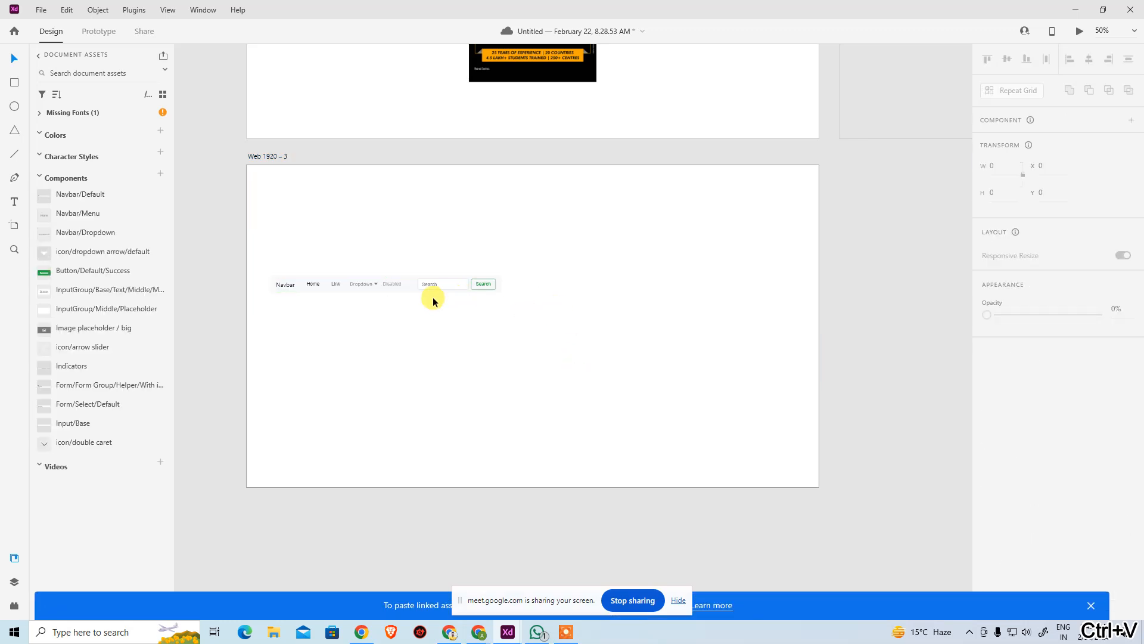
# Center the pasted navbar horizontally on the artboard
pyautogui.click(426, 288)
pyautogui.click(1069, 62)
pyautogui.click(1089, 60)
pyautogui.click(708, 374)
pyautogui.click(605, 286)
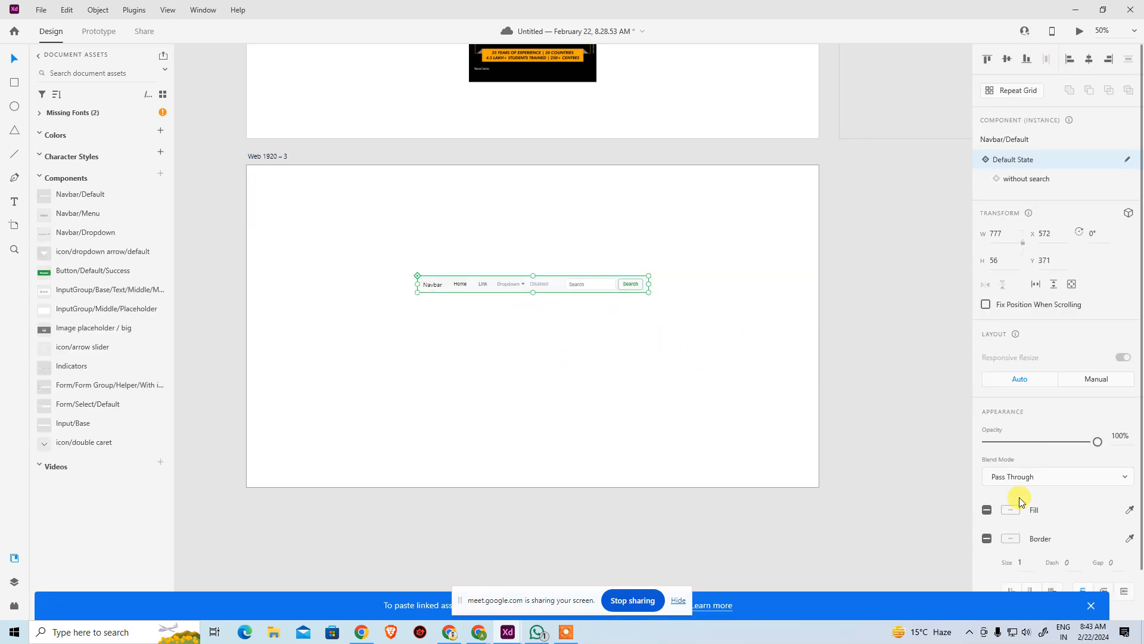
# Show the layout grid on the Web 1920 – 3 artboard
pyautogui.click(968, 456)
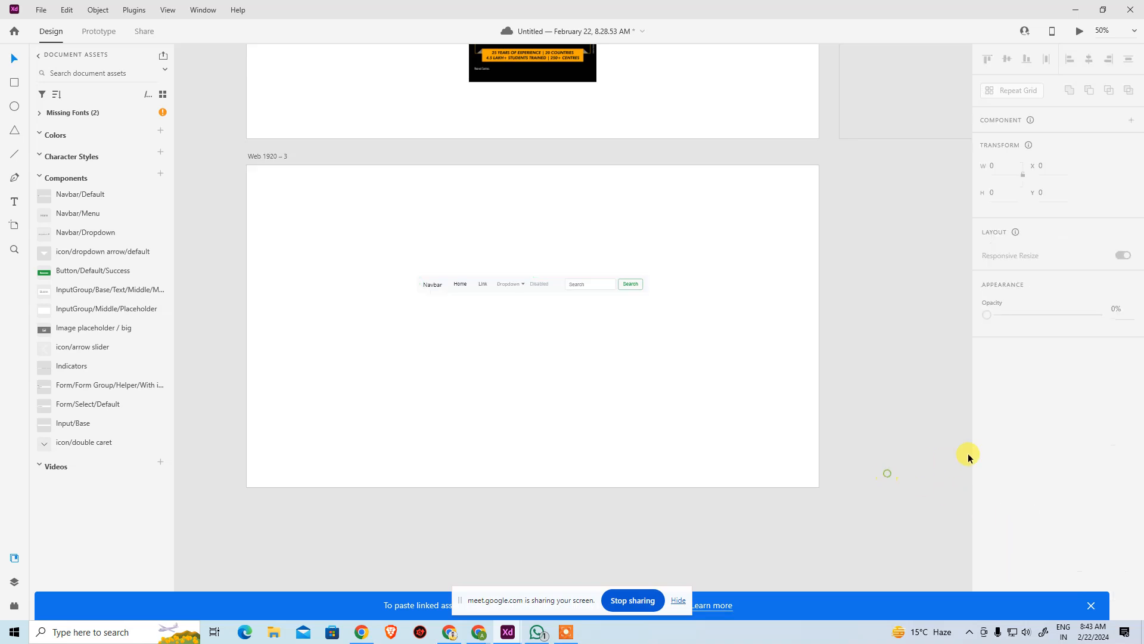
pyautogui.click(276, 156)
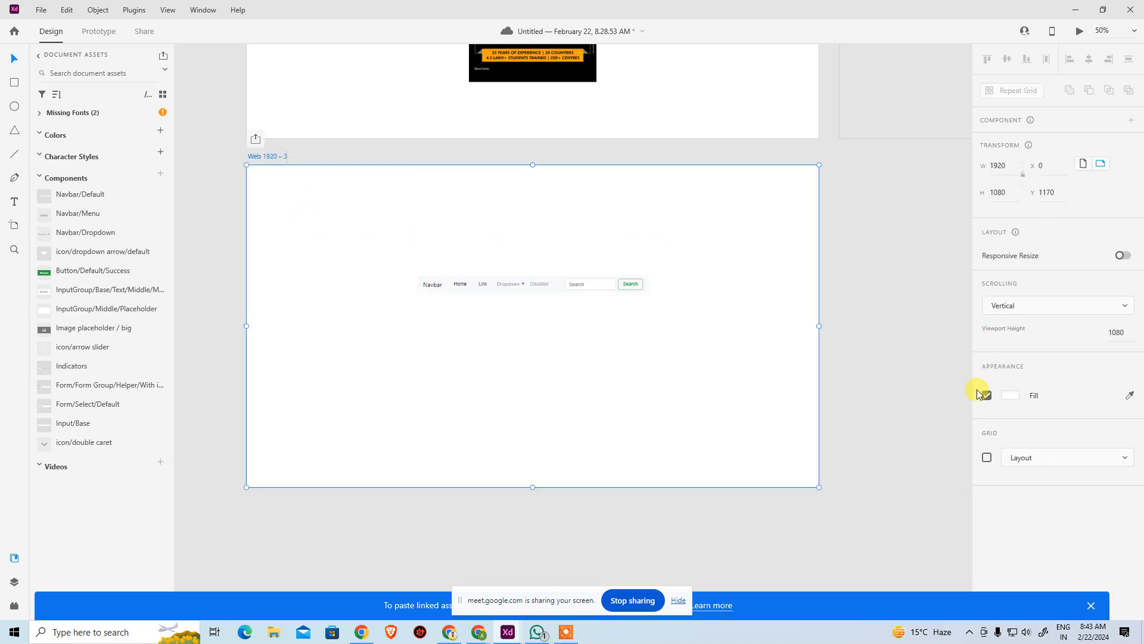
pyautogui.click(988, 459)
pyautogui.click(912, 373)
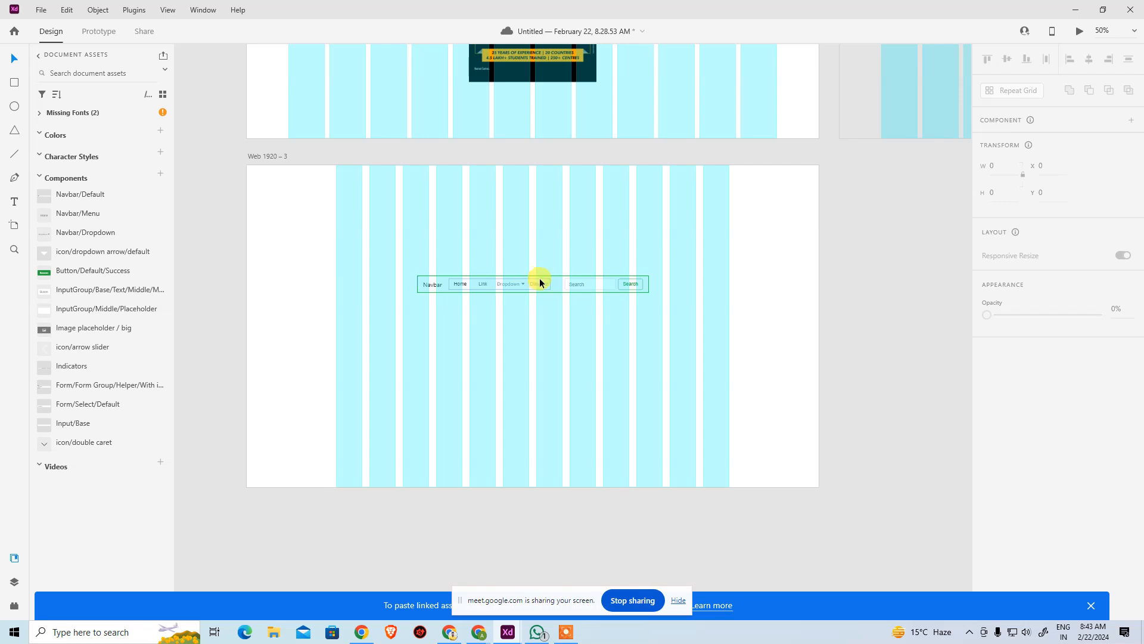
# Move the navbar to the artboard's top edge, aligned with the first grid column at X 300, Y 0
pyautogui.moveTo(563, 281); pyautogui.dragTo(491, 186)
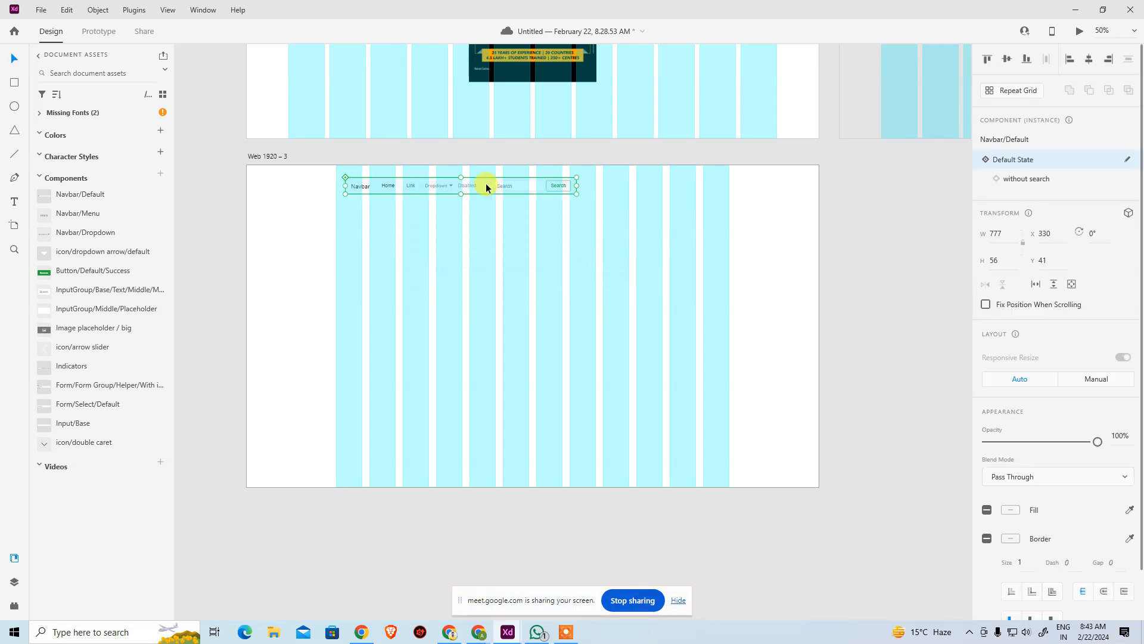
pyautogui.moveTo(324, 154)
pyautogui.mouseDown()
pyautogui.moveTo(414, 225)
pyautogui.moveTo(301, 191)
pyautogui.moveTo(307, 171)
pyautogui.mouseUp()
pyautogui.hotkey('ctrl', '-')
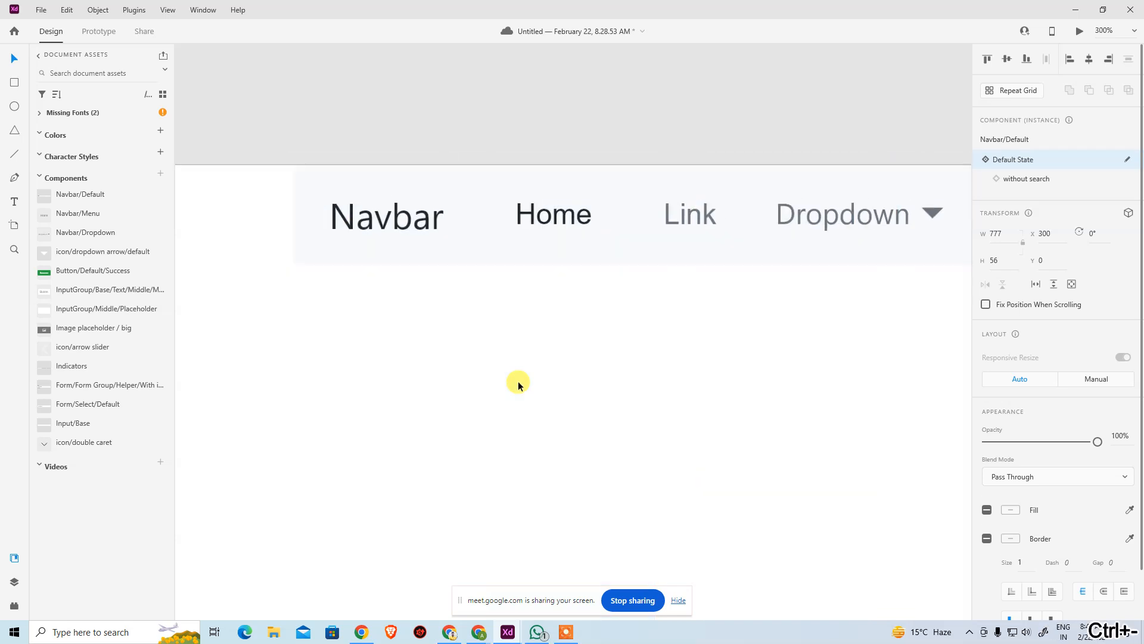
pyautogui.hotkey('ctrl', '-')
pyautogui.hotkey('ctrl', '-')
pyautogui.hotkey('ctrl', '-')
pyautogui.hotkey('ctrl', '-')
pyautogui.hotkey('ctrl', '-')
pyautogui.hotkey('ctrl', '-')
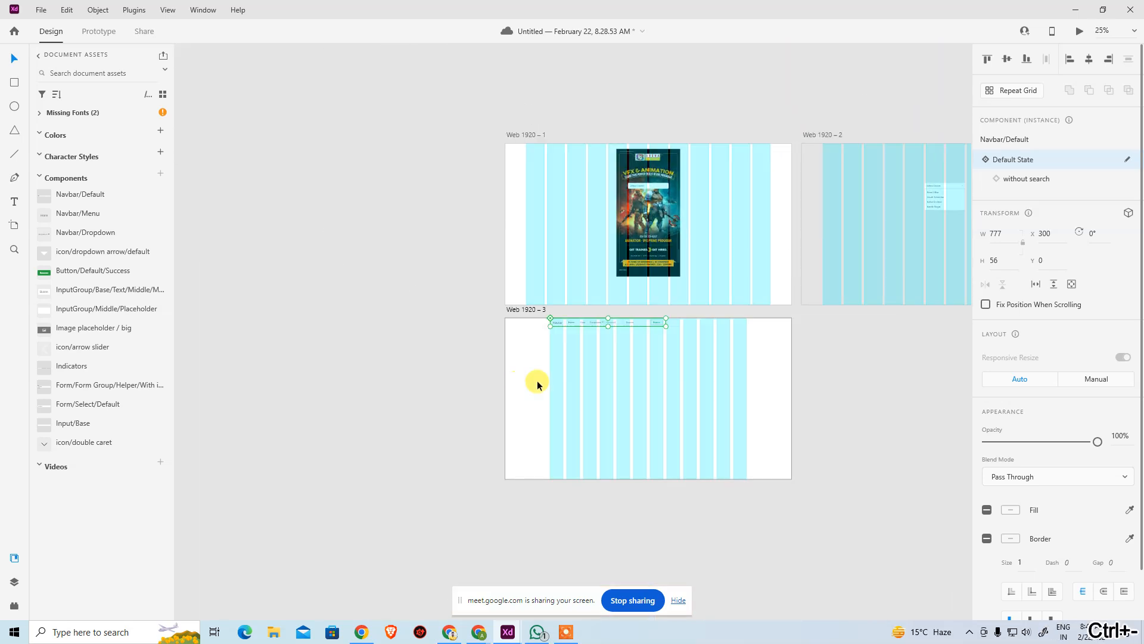
pyautogui.click(754, 381)
# Widen the navbar's background rectangle to 1320 so that it spans all the grid columns
pyautogui.hscroll(3, 674, 366)
pyautogui.keyDown('ctrl'); pyautogui.click(502, 332); pyautogui.keyUp('ctrl')
pyautogui.keyDown('ctrl'); pyautogui.click(534, 347); pyautogui.keyUp('ctrl')
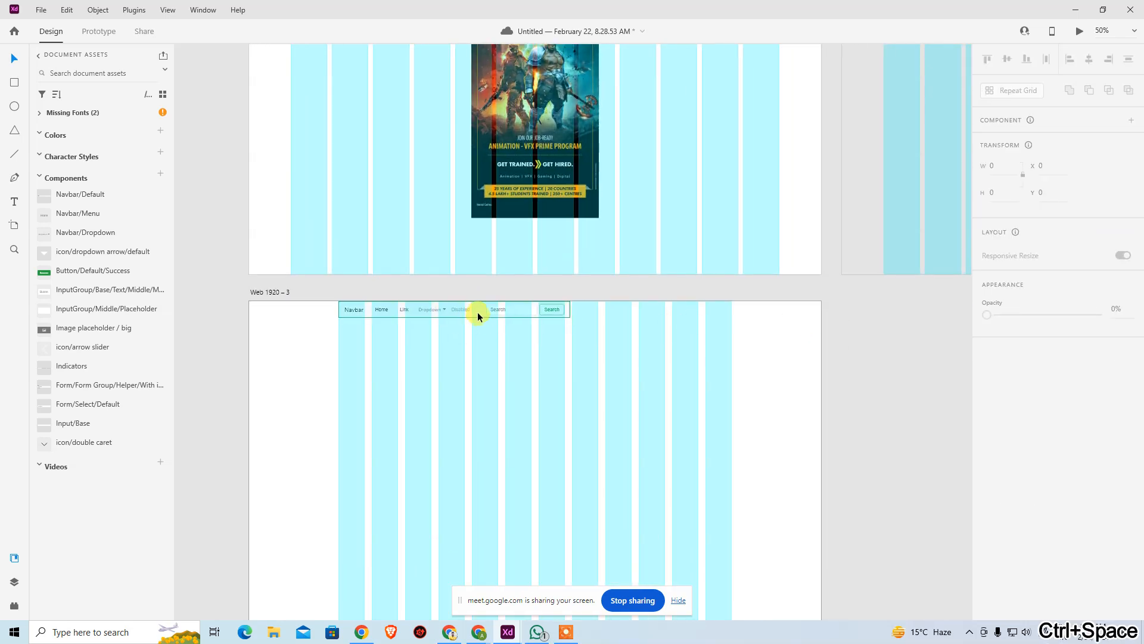
pyautogui.click(477, 312)
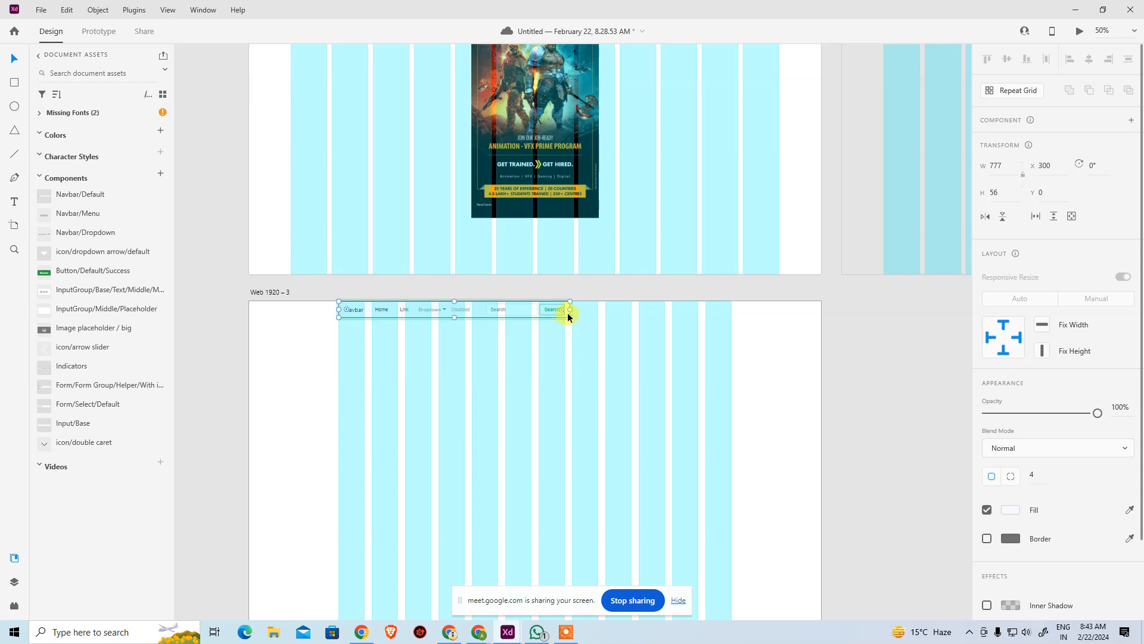
pyautogui.moveTo(570, 310); pyautogui.dragTo(739, 334)
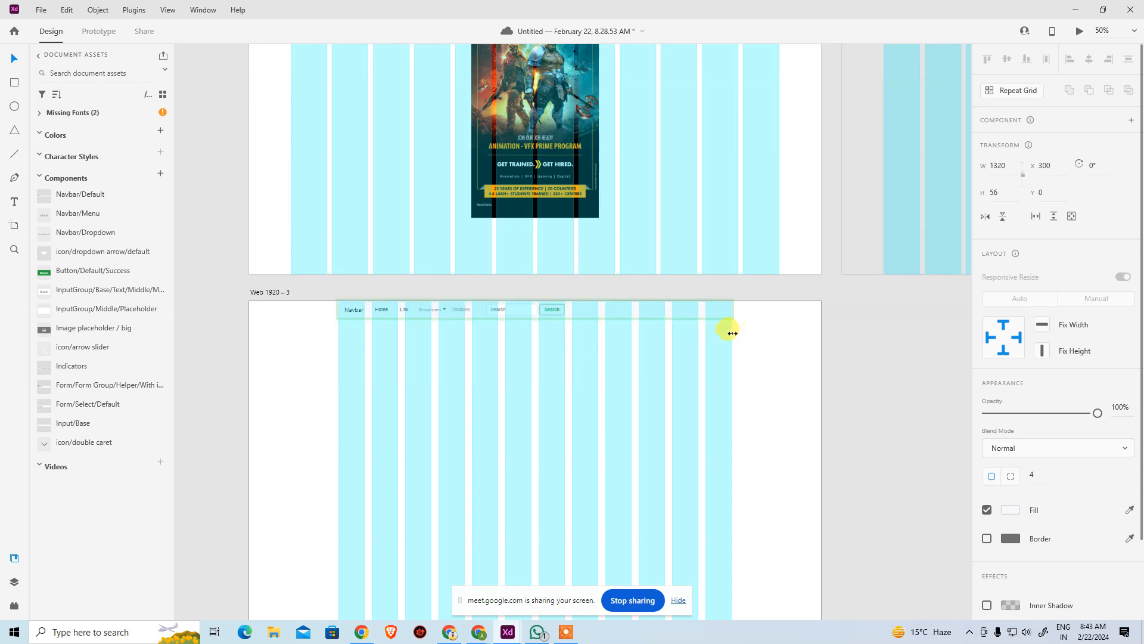
pyautogui.click(779, 370)
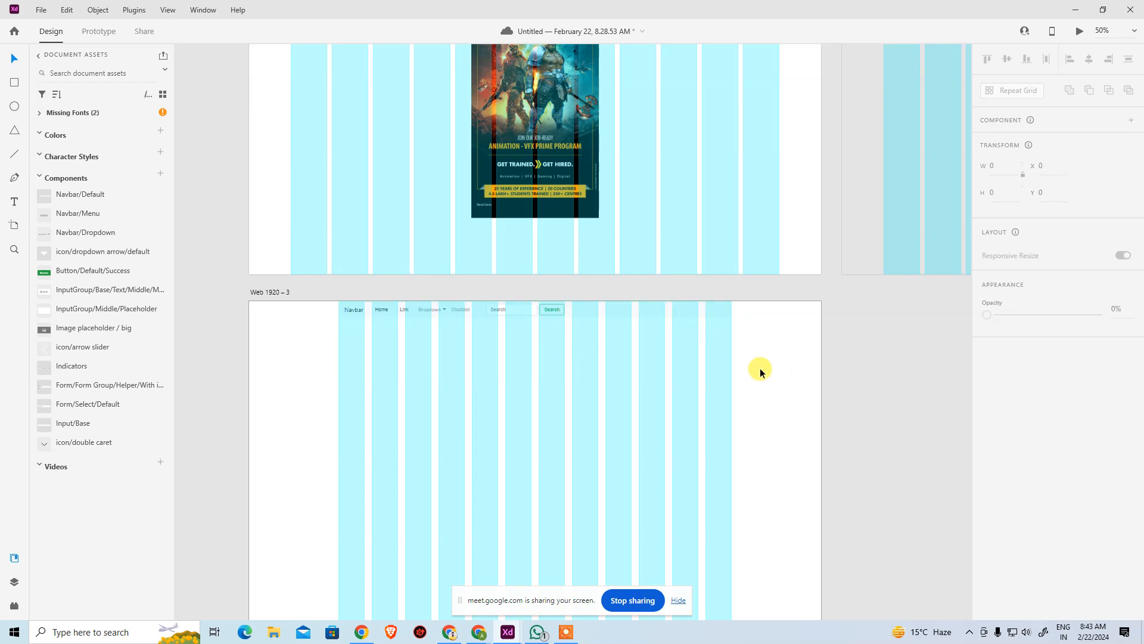
# Hide the layout grid on the Web 1920 – 3 artboard
pyautogui.click(760, 370)
pyautogui.click(924, 490)
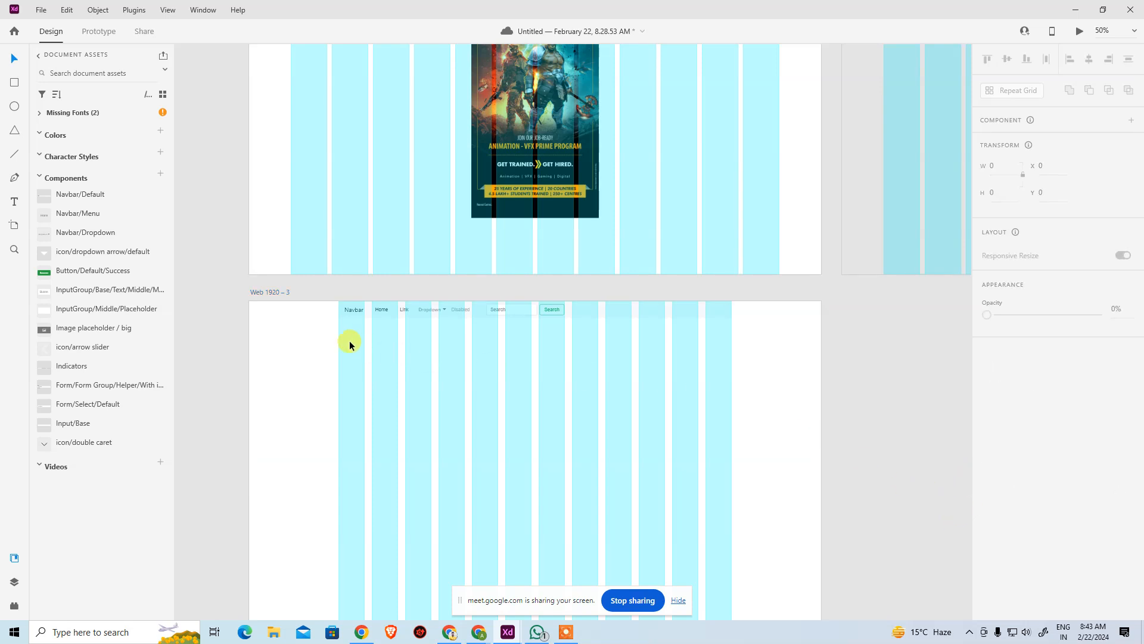
pyautogui.click(284, 292)
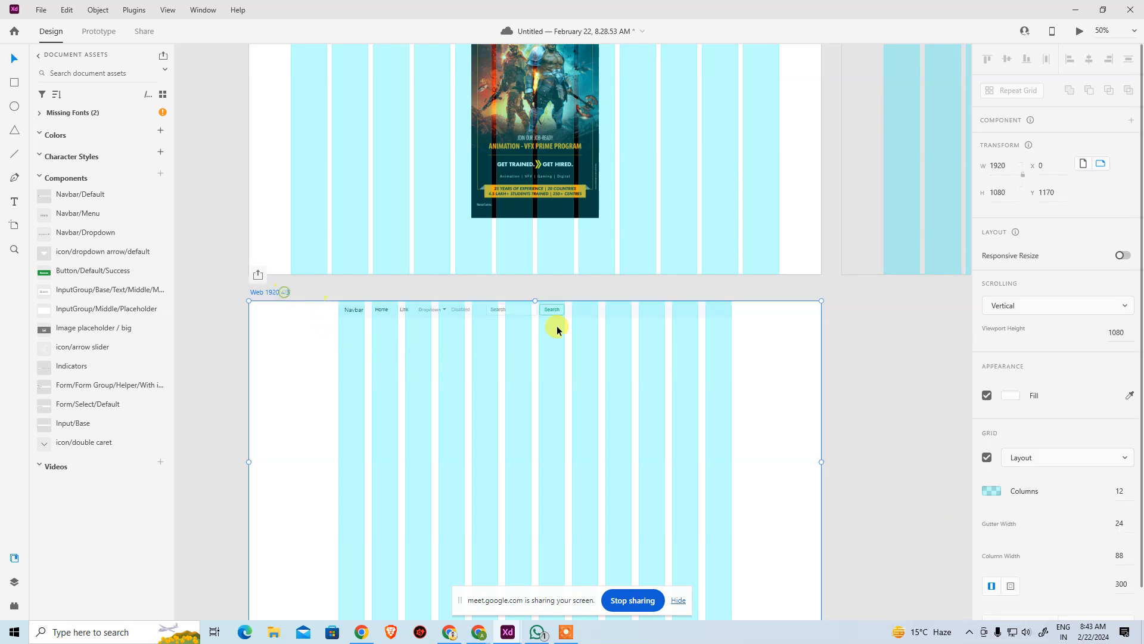
pyautogui.click(987, 457)
pyautogui.click(955, 455)
# Move the navbar's search field and Search button group to the right end of the widened navbar
pyautogui.doubleClick(509, 311)
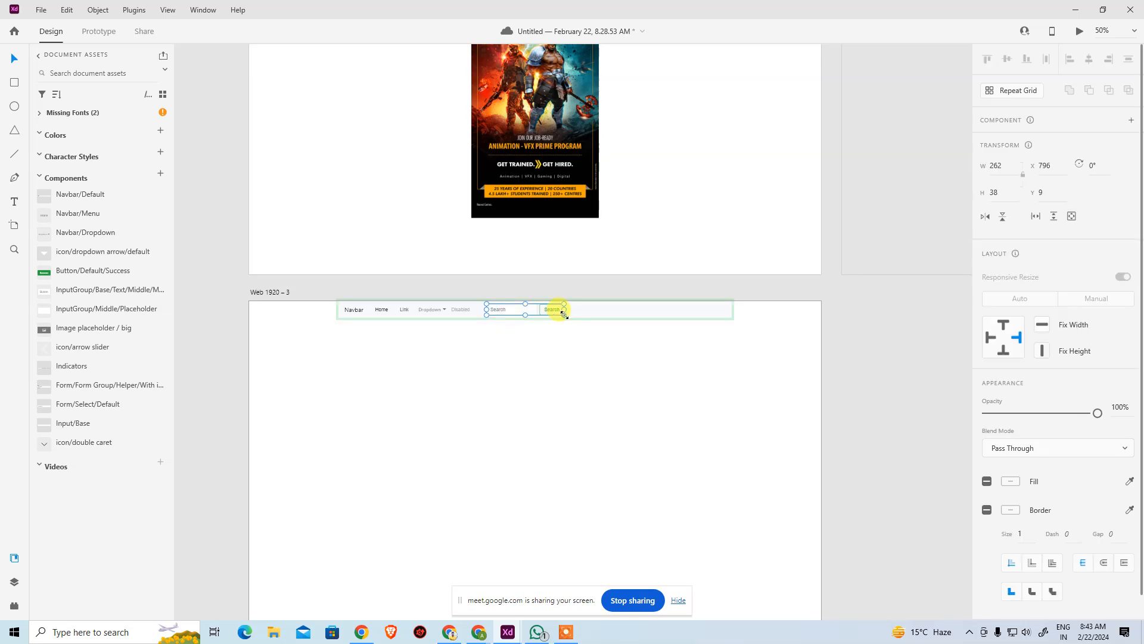
pyautogui.moveTo(534, 307); pyautogui.dragTo(699, 313)
pyautogui.click(675, 353)
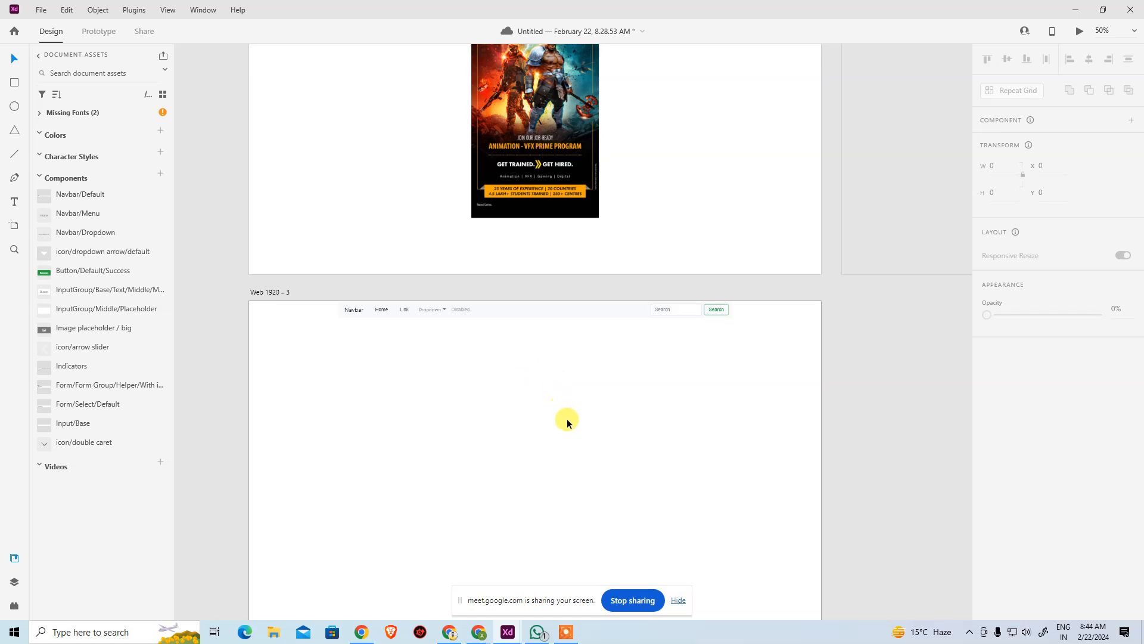
# Delete the navbar, and undo the recent changes back to before its background was widened
pyautogui.click(680, 310)
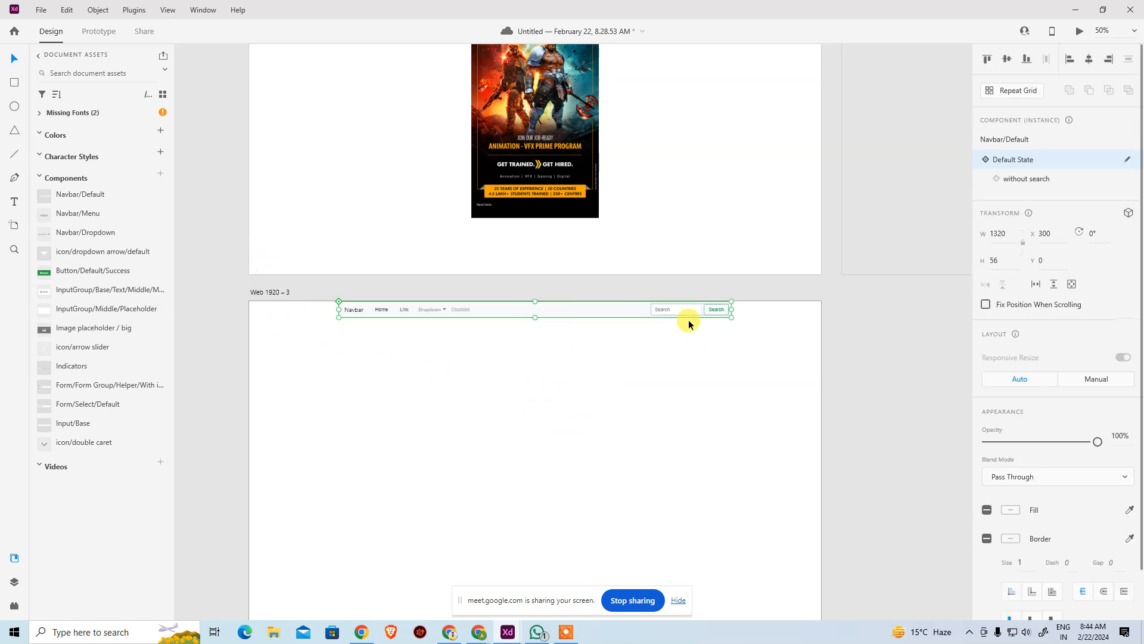
pyautogui.press('Delete')
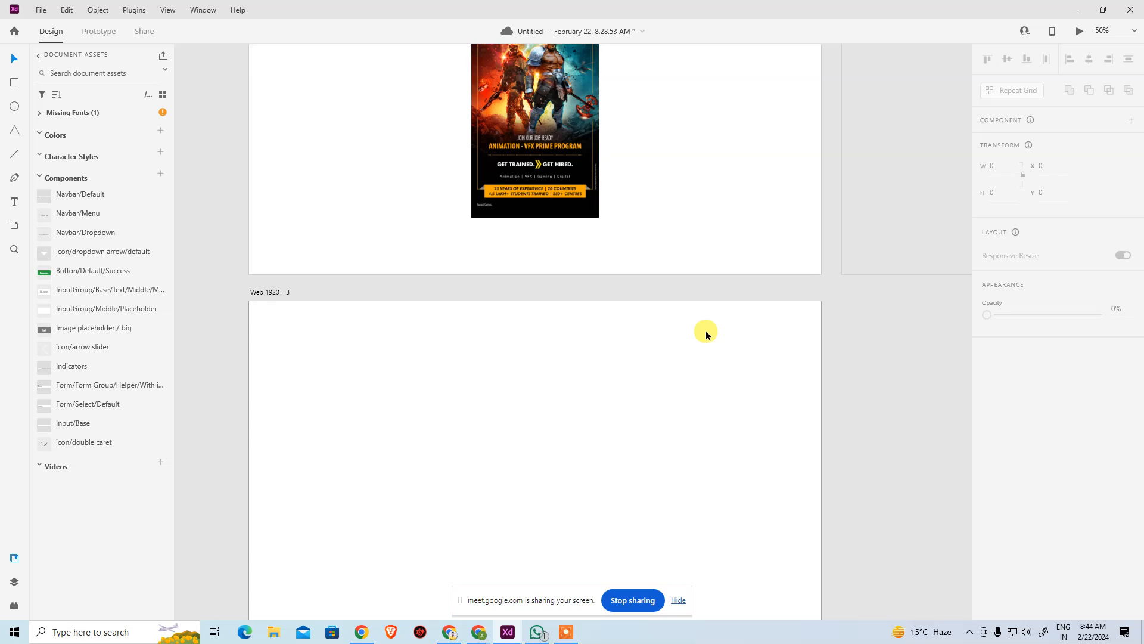
pyautogui.hotkey('alt', 'Tab')
pyautogui.hotkey('alt', 'Tab')
pyautogui.click(538, 376)
pyautogui.hotkey('ctrl', 'z')
pyautogui.hotkey('ctrl', 'z')
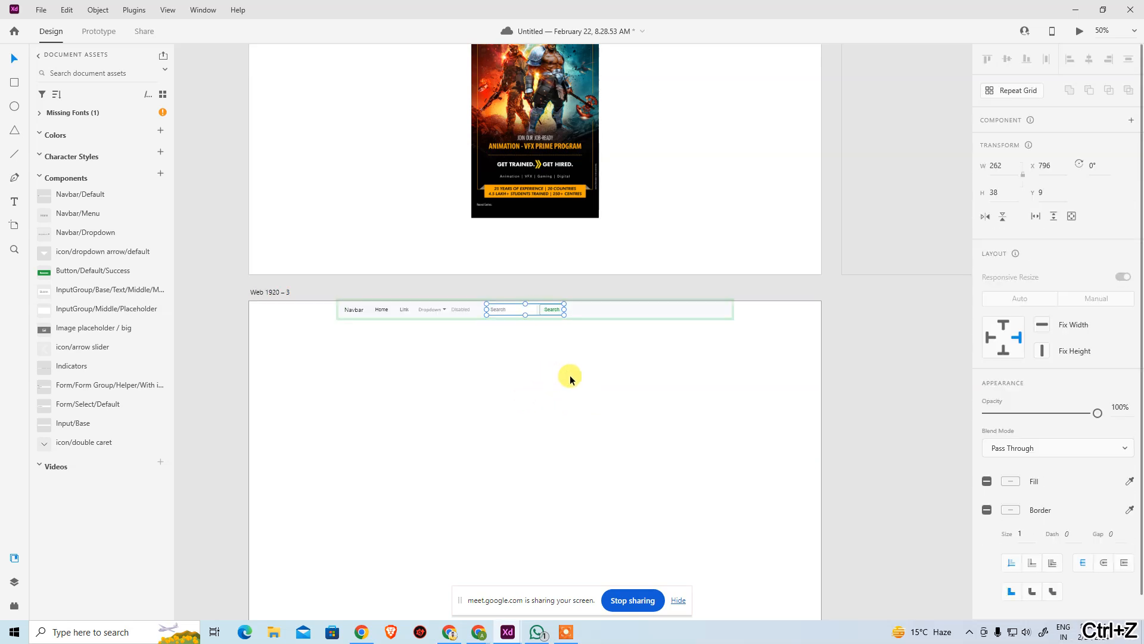
pyautogui.hotkey('ctrl', 'z')
pyautogui.click(570, 373)
# Turn off the layout grid on the Web 1920 – 3 artboard again
pyautogui.click(902, 445)
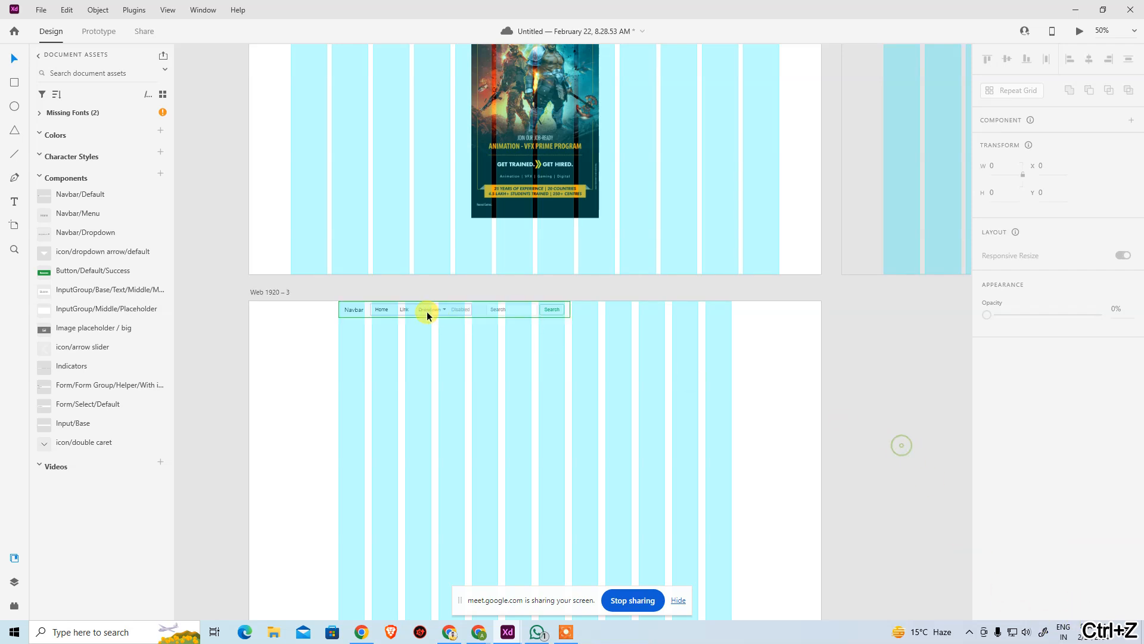
pyautogui.click(258, 292)
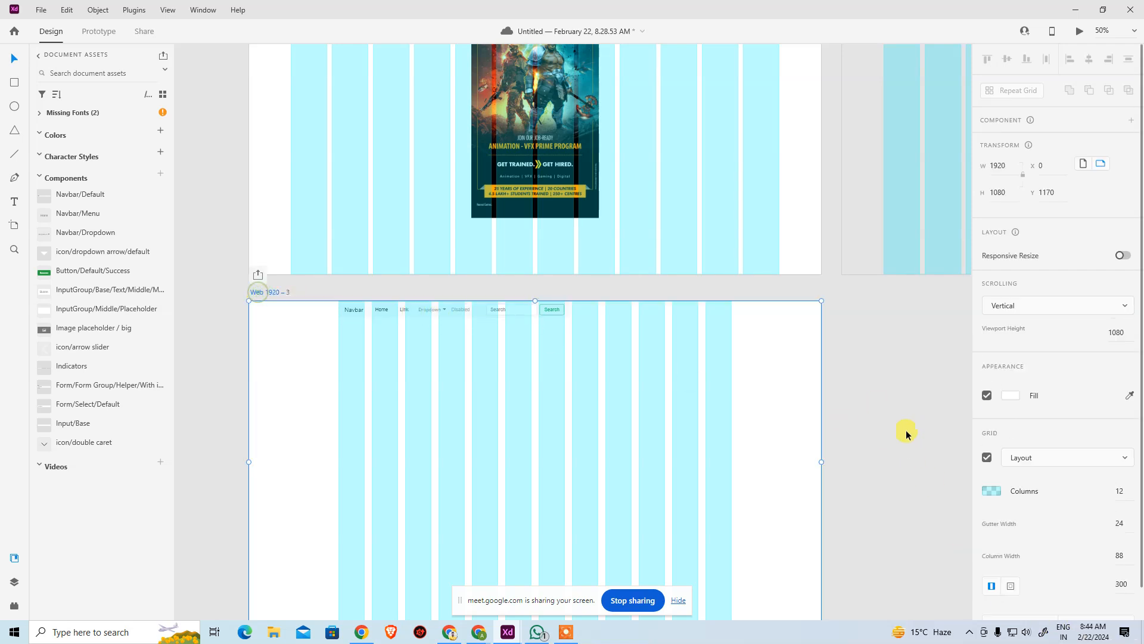
pyautogui.click(986, 457)
# Examine the navbar's Search button up close and compare the design with the top of the Flipkart home page in the browser
pyautogui.hotkey('ctrl', 'space')
pyautogui.moveTo(536, 288); pyautogui.dragTo(563, 304)
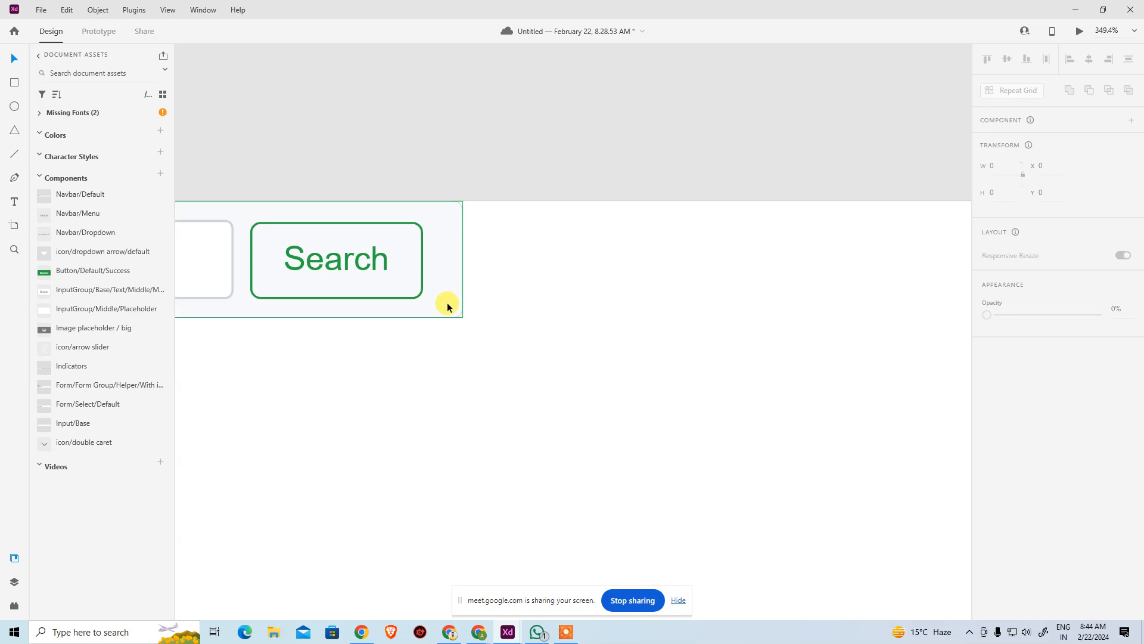
pyautogui.hotkey('ctrl', '-')
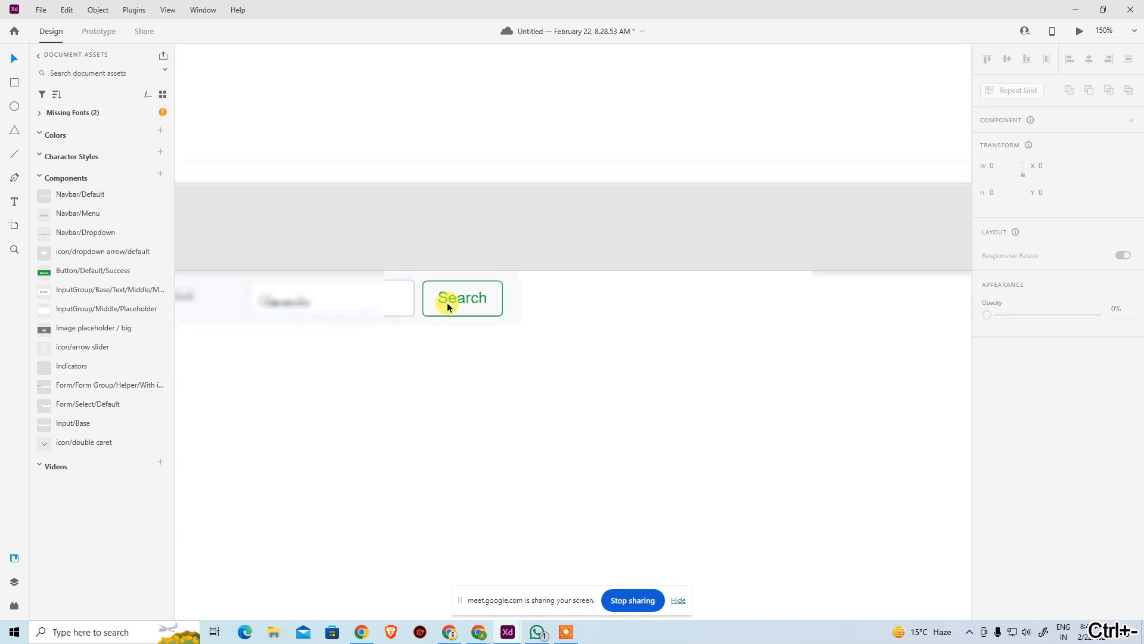
pyautogui.scroll(5, 742, 250)
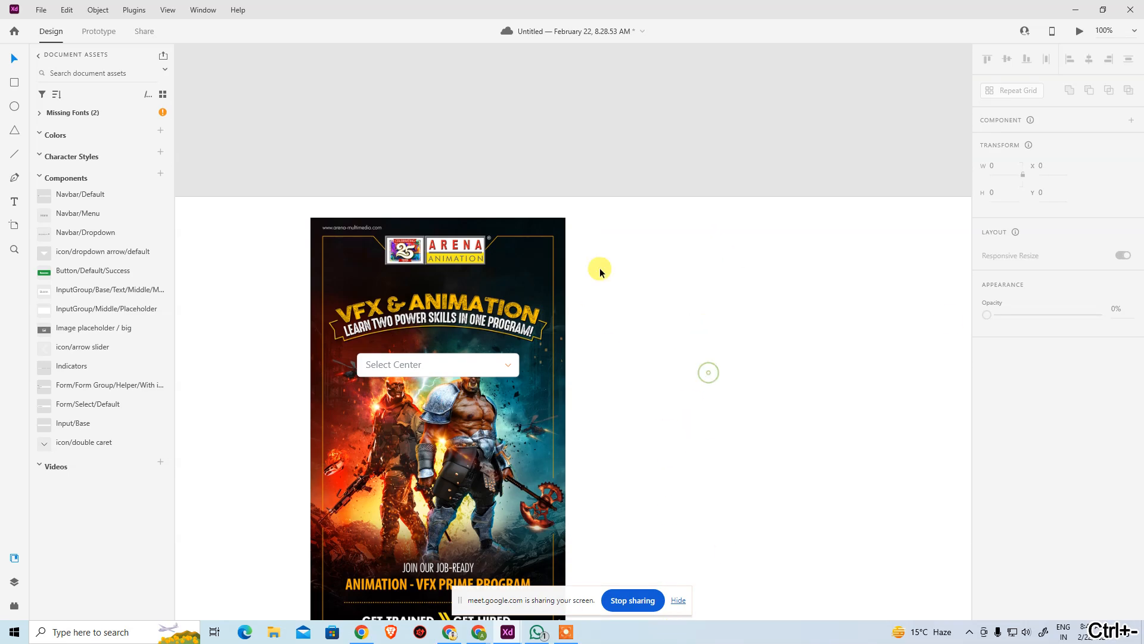
pyautogui.hotkey('ctrl', '-')
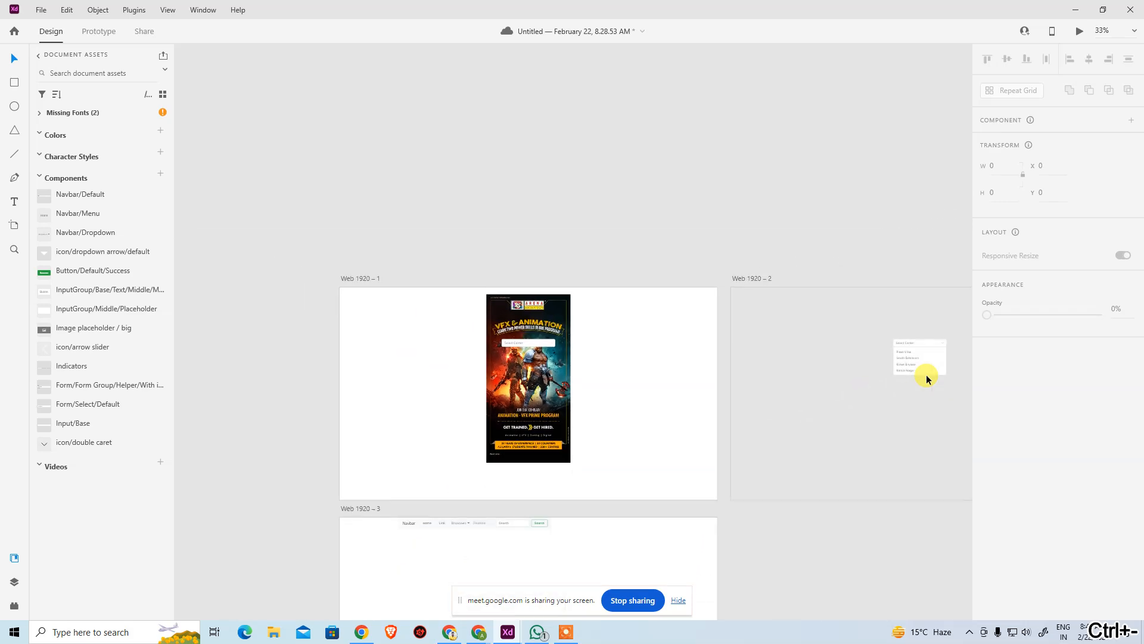
pyautogui.hotkey('alt', 'Tab')
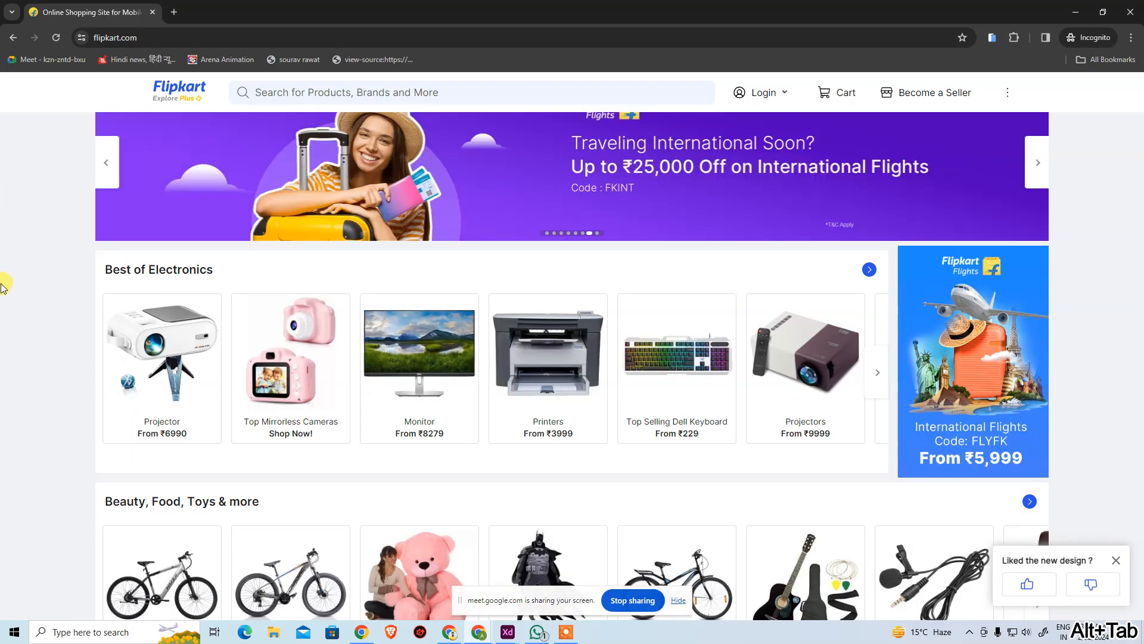
pyautogui.scroll(2, 12, 262)
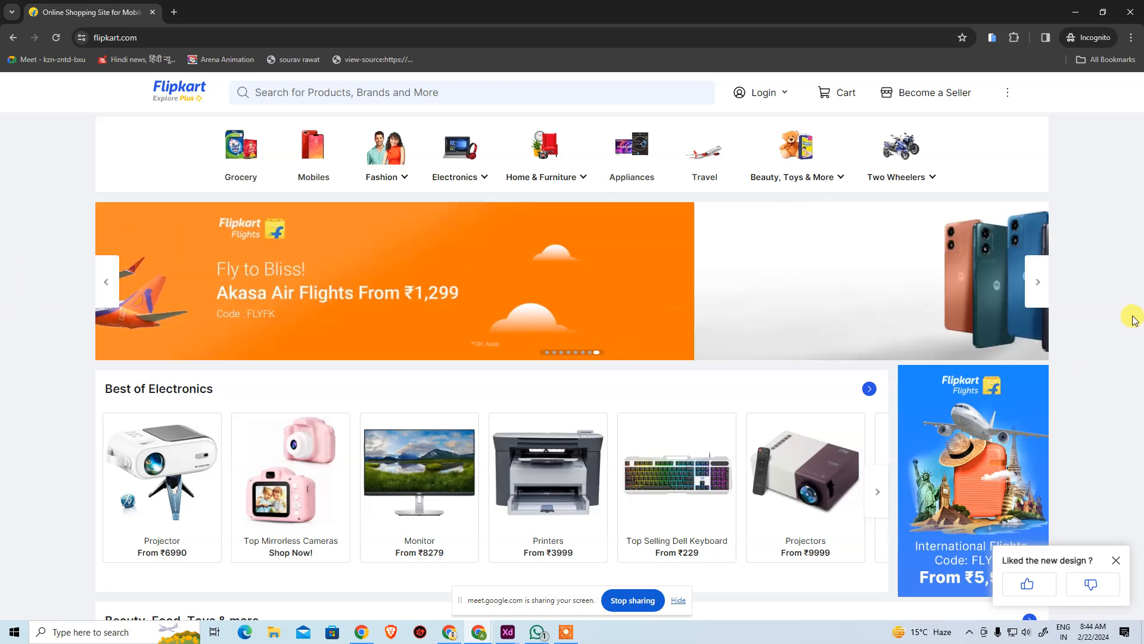
pyautogui.hotkey('alt', 'Tab')
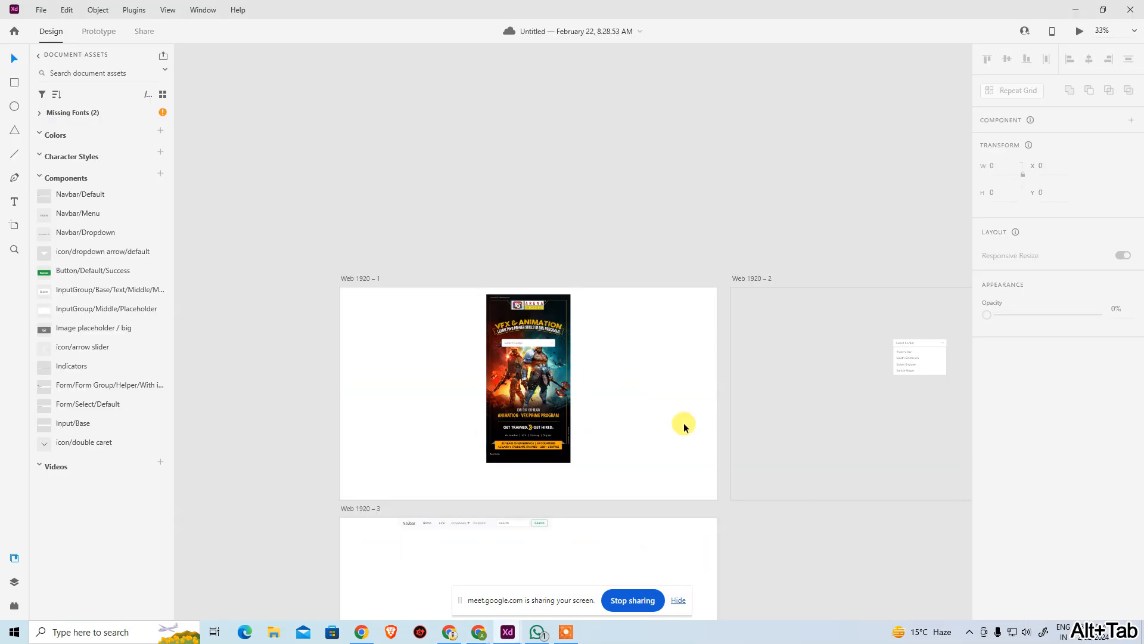
# Draw a square of about 294 × 294 below the navbar on the Web 1920 – 3 artboard
pyautogui.scroll(-5, 697, 205)
pyautogui.click(555, 337)
pyautogui.hotkey('ctrl', 'space')
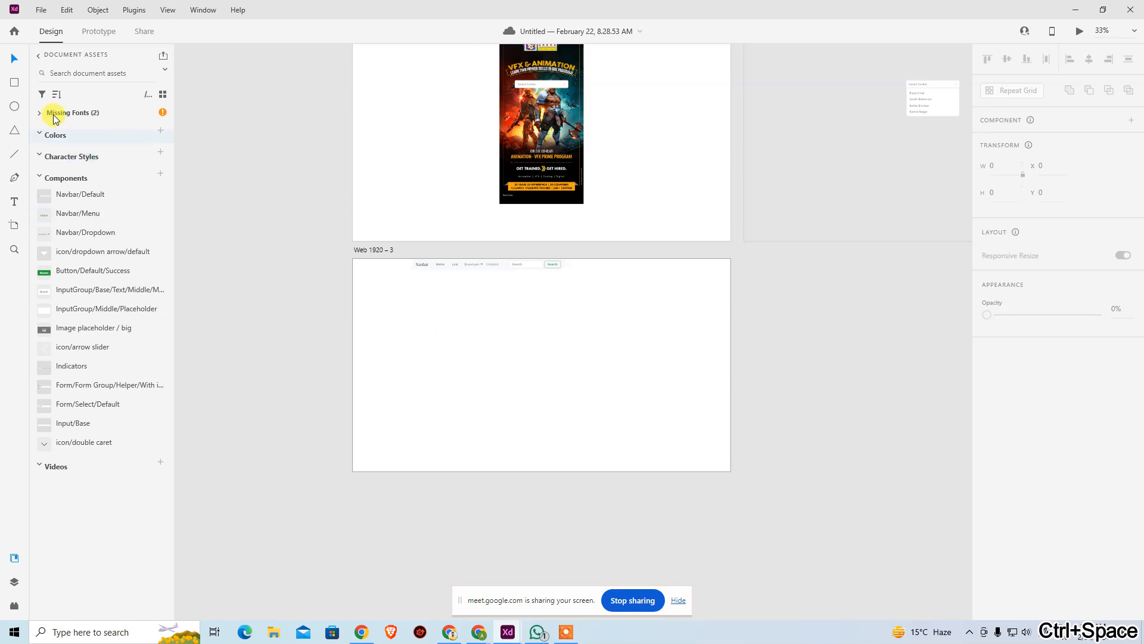
pyautogui.click(15, 84)
pyautogui.moveTo(433, 319)
pyautogui.mouseDown()
pyautogui.moveTo(492, 376)
pyautogui.moveTo(475, 355)
pyautogui.moveTo(537, 358)
pyautogui.moveTo(544, 322)
pyautogui.moveTo(531, 338)
pyautogui.mouseUp()
pyautogui.press('v')
pyautogui.hotkey('ctrl', 'space')
pyautogui.keyDown('ctrl'); pyautogui.click(498, 380); pyautogui.keyUp('ctrl')
# Duplicate the square twice to form an evenly spaced horizontal row of three squares
pyautogui.click(531, 177)
pyautogui.click(592, 250)
pyautogui.moveTo(541, 283); pyautogui.dragTo(720, 276)
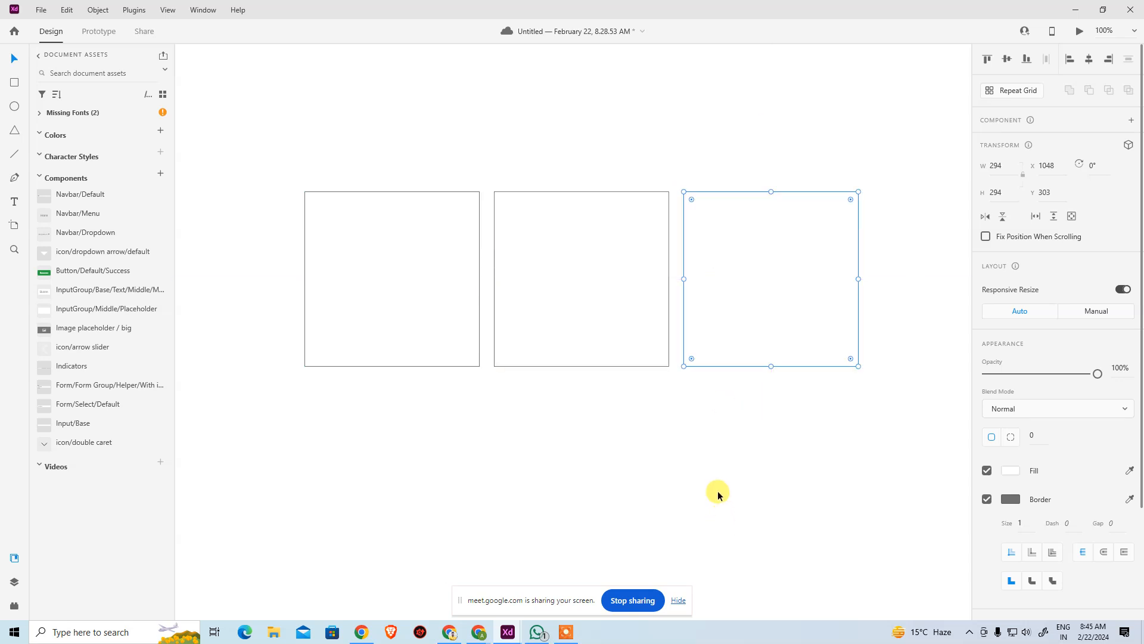
# Delete the two duplicated squares, keeping only the first one
pyautogui.moveTo(201, 134); pyautogui.dragTo(842, 467)
pyautogui.moveTo(929, 497); pyautogui.dragTo(929, 497)
pyautogui.click(697, 432)
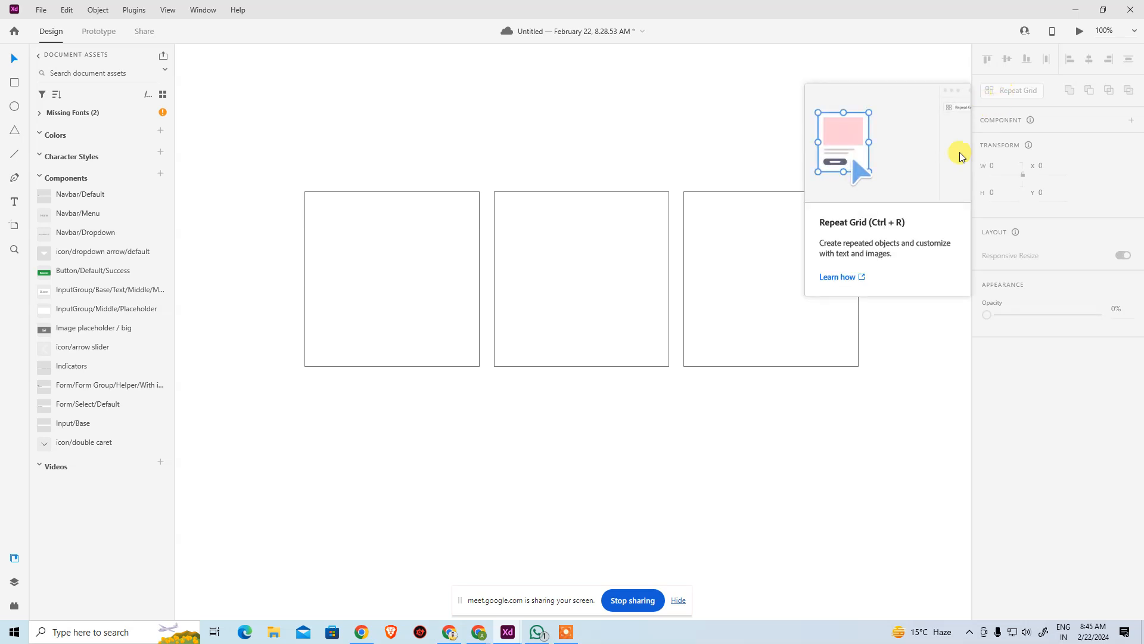
pyautogui.moveTo(618, 206); pyautogui.dragTo(821, 387)
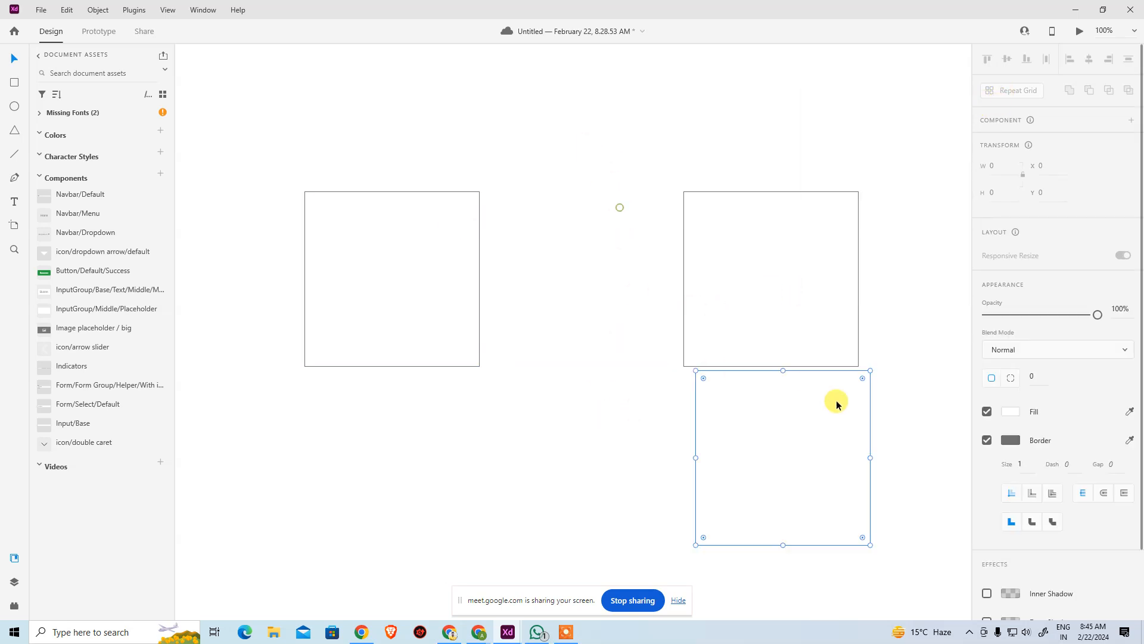
pyautogui.press('Delete')
pyautogui.click(755, 254)
pyautogui.press('Delete')
# Turn the remaining square into a Repeat Grid extended horizontally to three squares, with a wider gap between them
pyautogui.click(385, 274)
pyautogui.click(1016, 89)
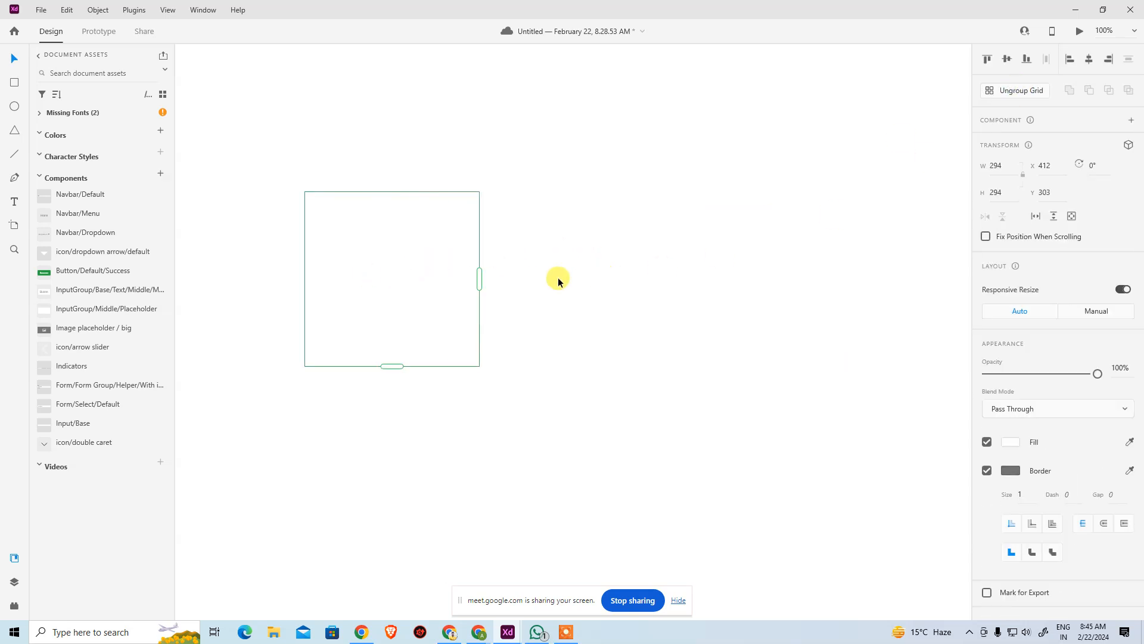
pyautogui.moveTo(481, 275); pyautogui.dragTo(852, 278)
pyautogui.moveTo(500, 267); pyautogui.dragTo(521, 260)
pyautogui.click(615, 475)
# Ungroup the Repeat Grid into separate squares
pyautogui.click(763, 356)
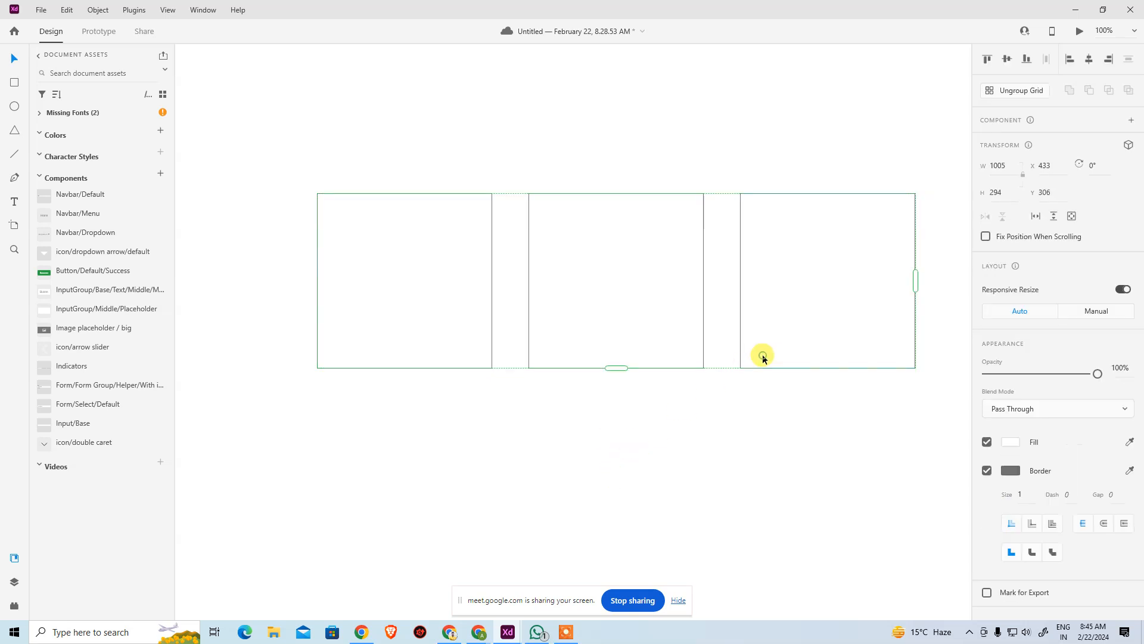
pyautogui.rightClick(763, 356)
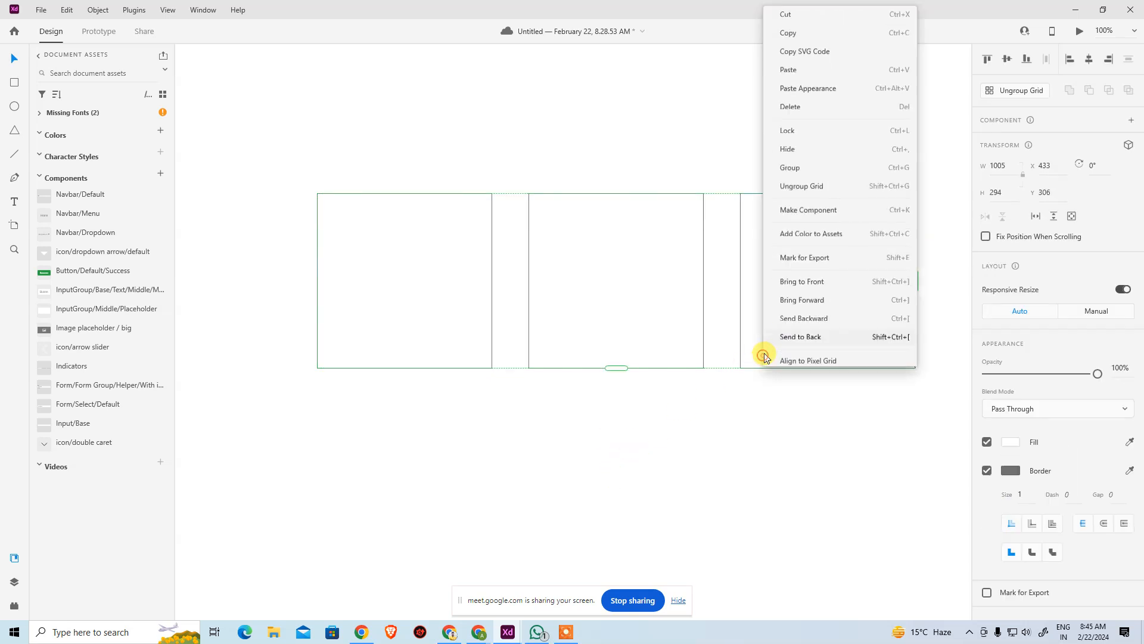
pyautogui.click(823, 187)
pyautogui.click(613, 304)
pyautogui.click(468, 302)
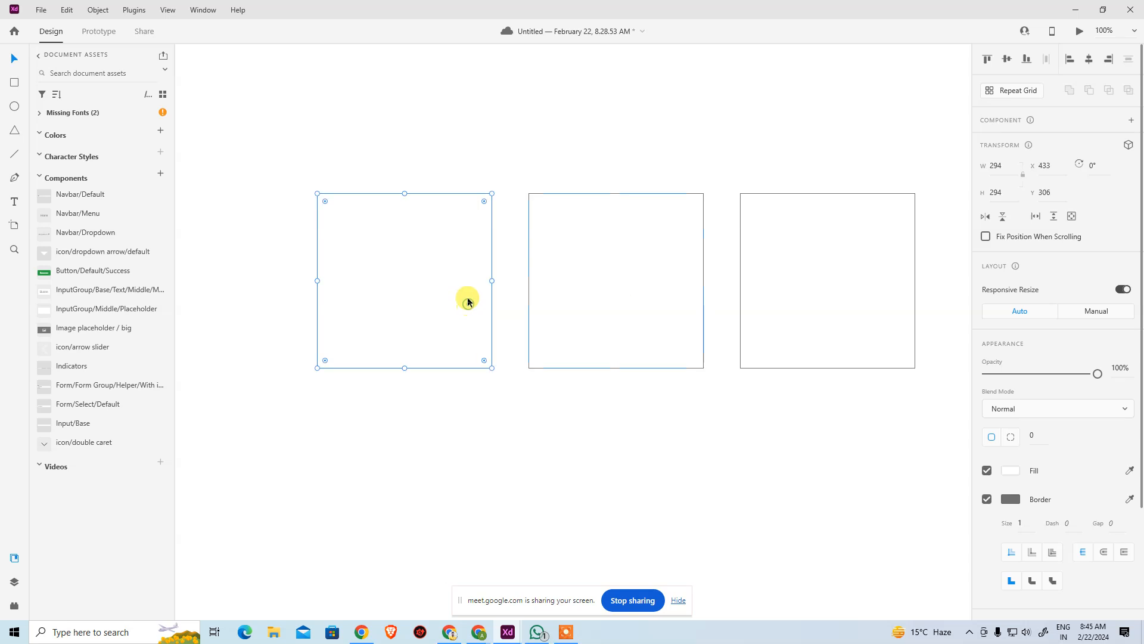
# Delete the navbar and the three squares from the Web 1920 – 3 artboard
pyautogui.hotkey('ctrl', '-')
pyautogui.hotkey('ctrl', '-')
pyautogui.hotkey('ctrl', '-')
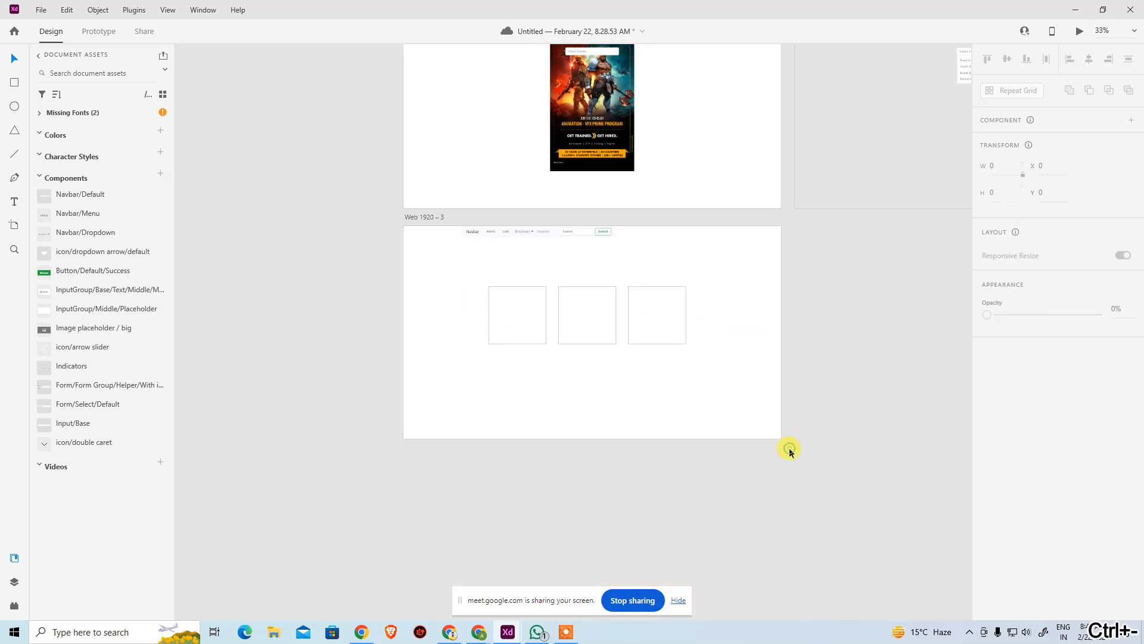
pyautogui.moveTo(439, 274); pyautogui.dragTo(806, 410)
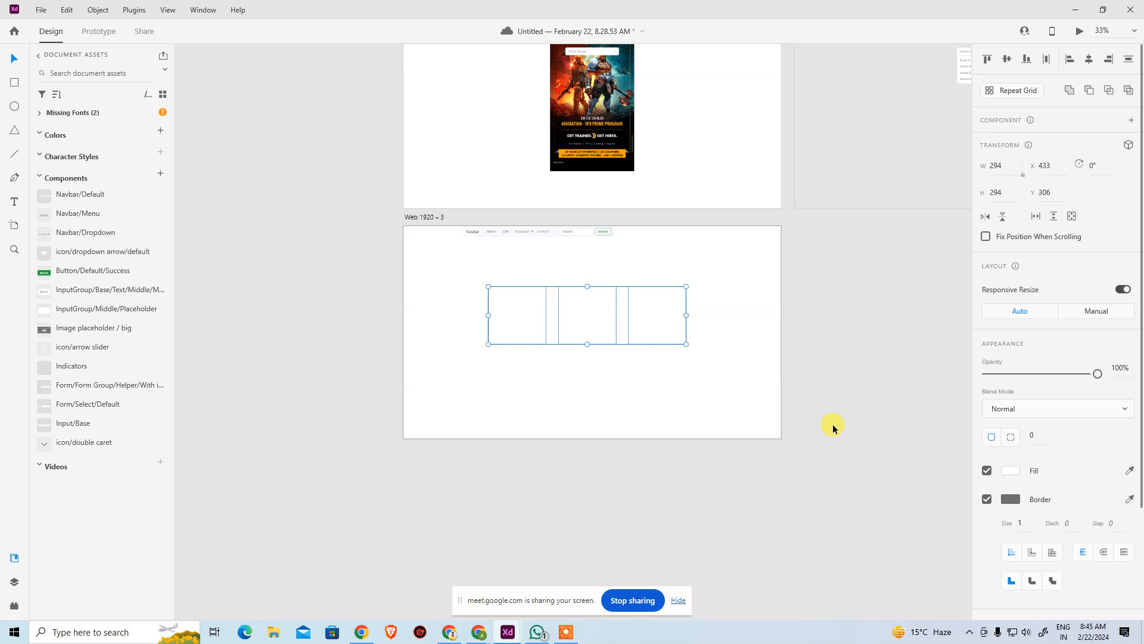
pyautogui.click(845, 378)
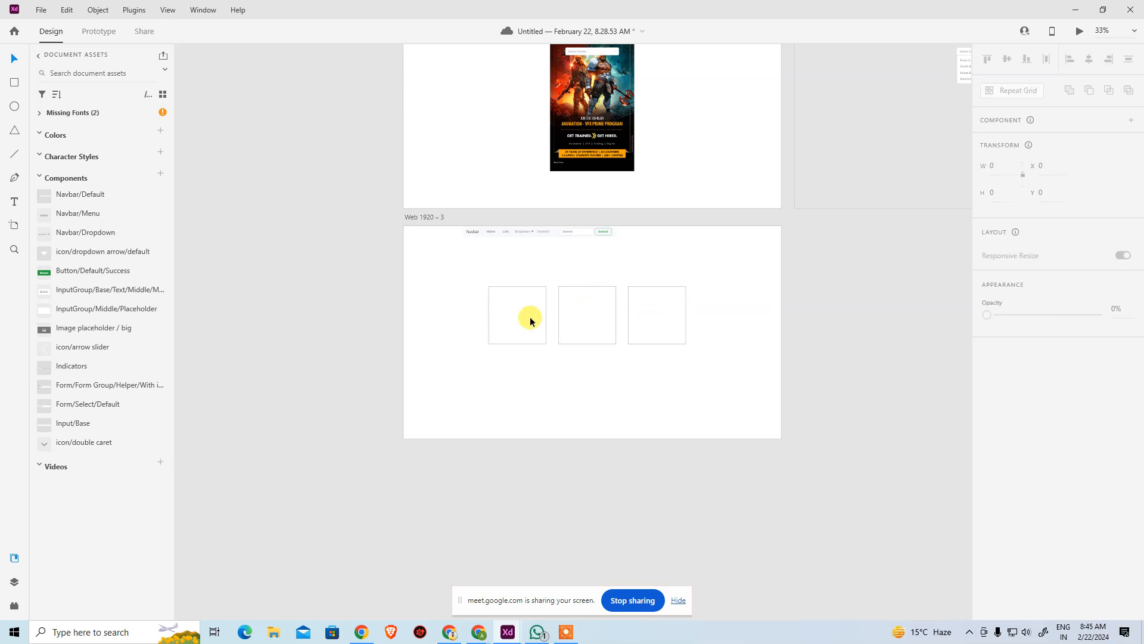
pyautogui.moveTo(358, 229); pyautogui.dragTo(901, 437)
pyautogui.click(870, 410)
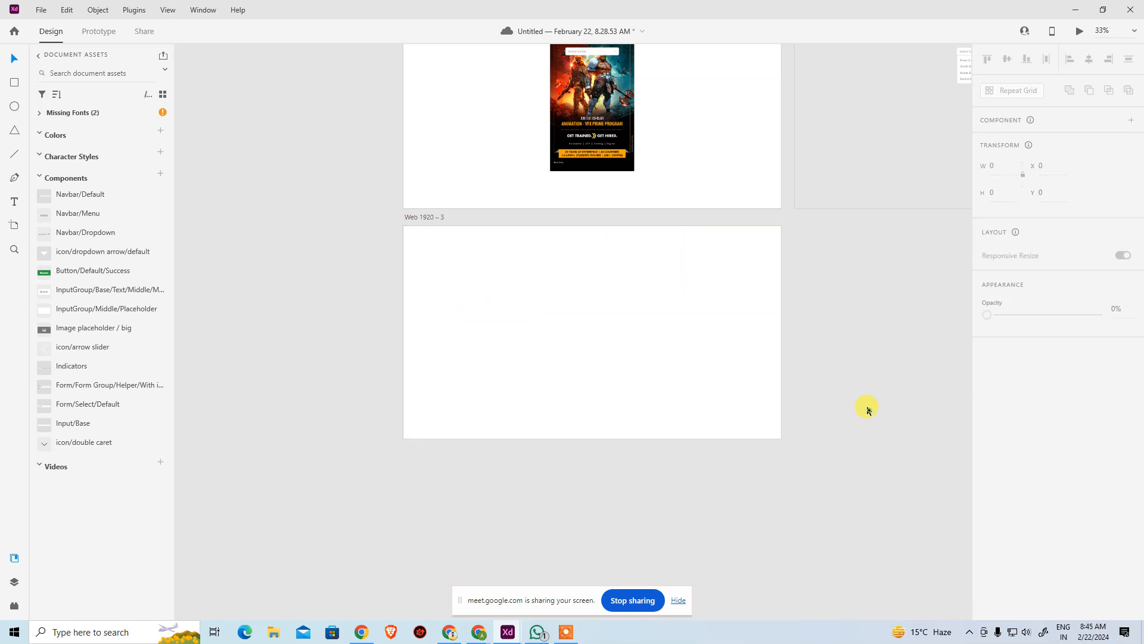
# Examine the Flipkart home page in the browser, from the category row and banner down to the Top Selling Smartphones section
pyautogui.hotkey('alt', 'Tab')
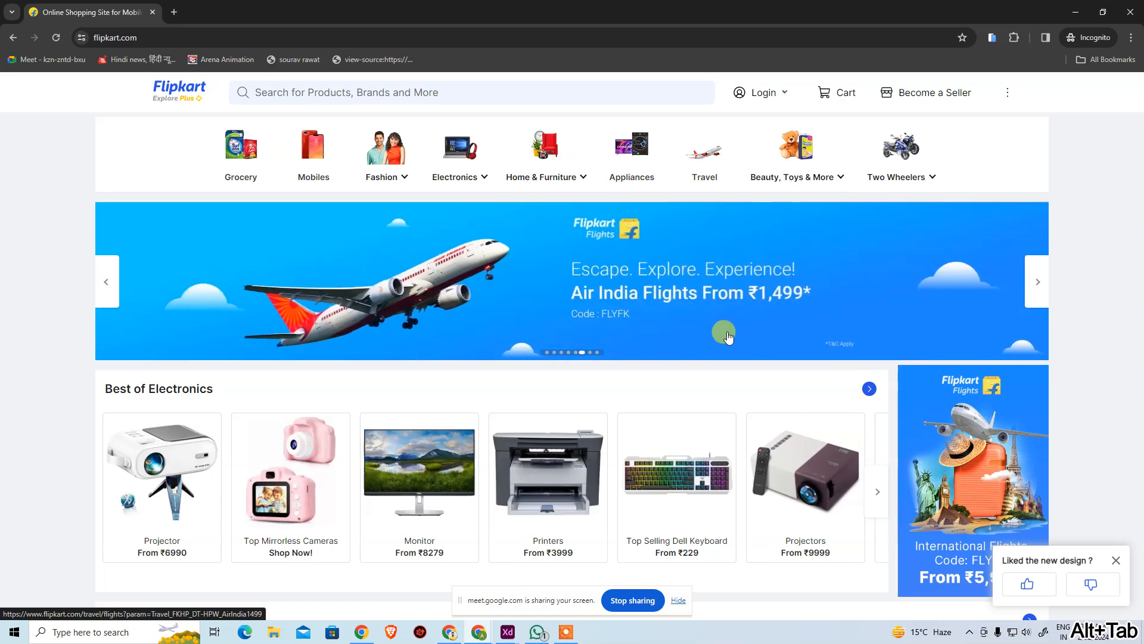
pyautogui.moveTo(849, 147)
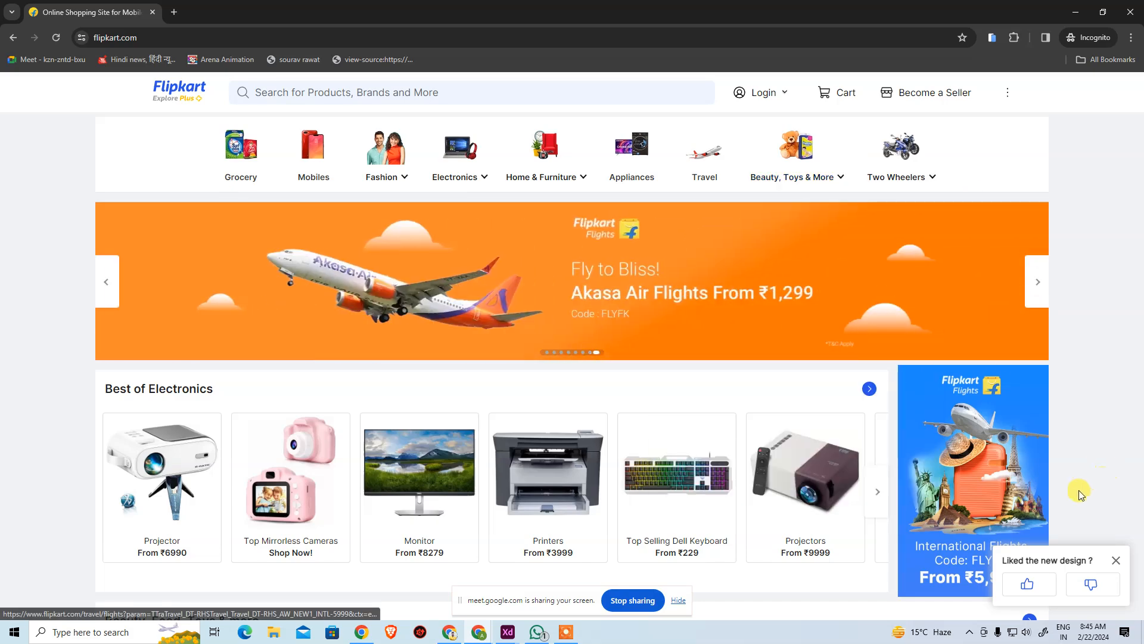
pyautogui.scroll(-4, 539, 477)
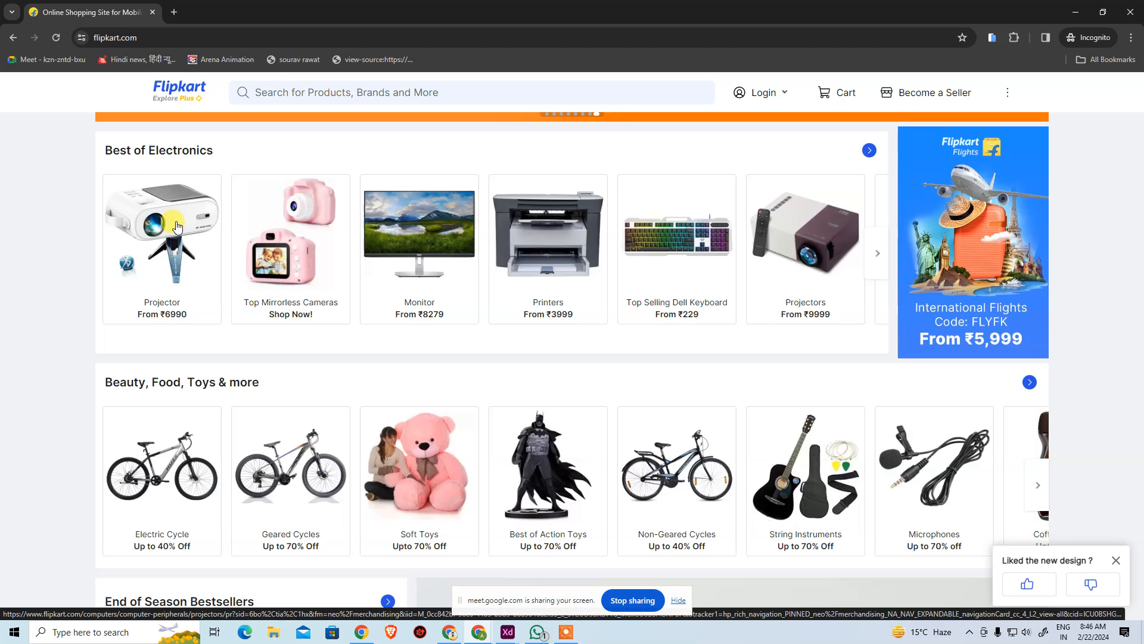
pyautogui.scroll(-12, 510, 458)
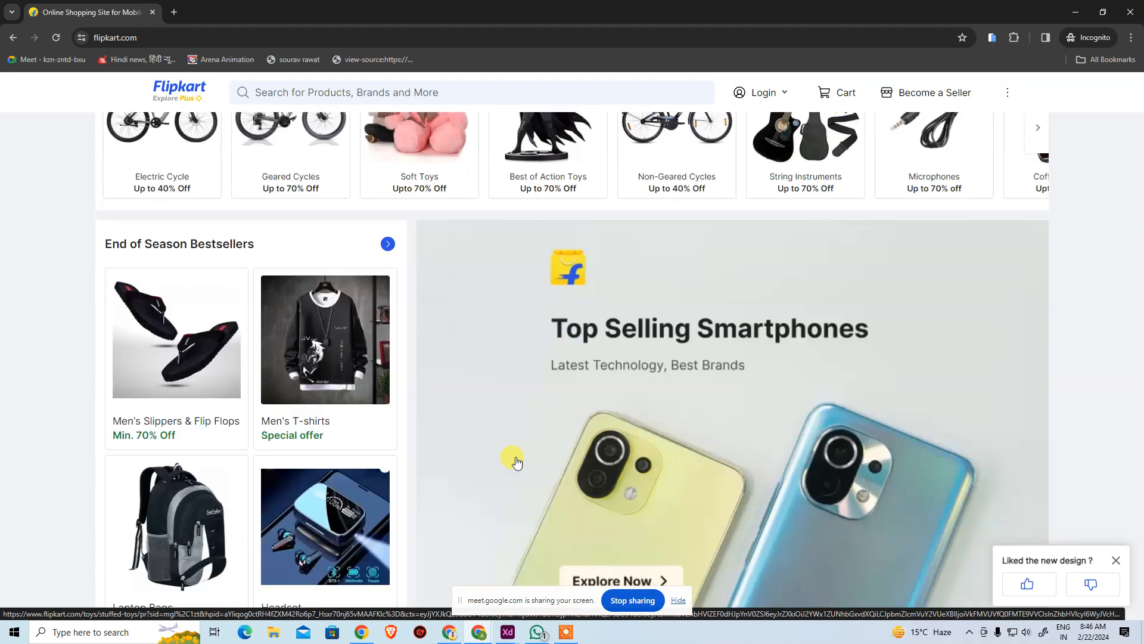
pyautogui.scroll(8, 592, 462)
pyautogui.scroll(5, 545, 398)
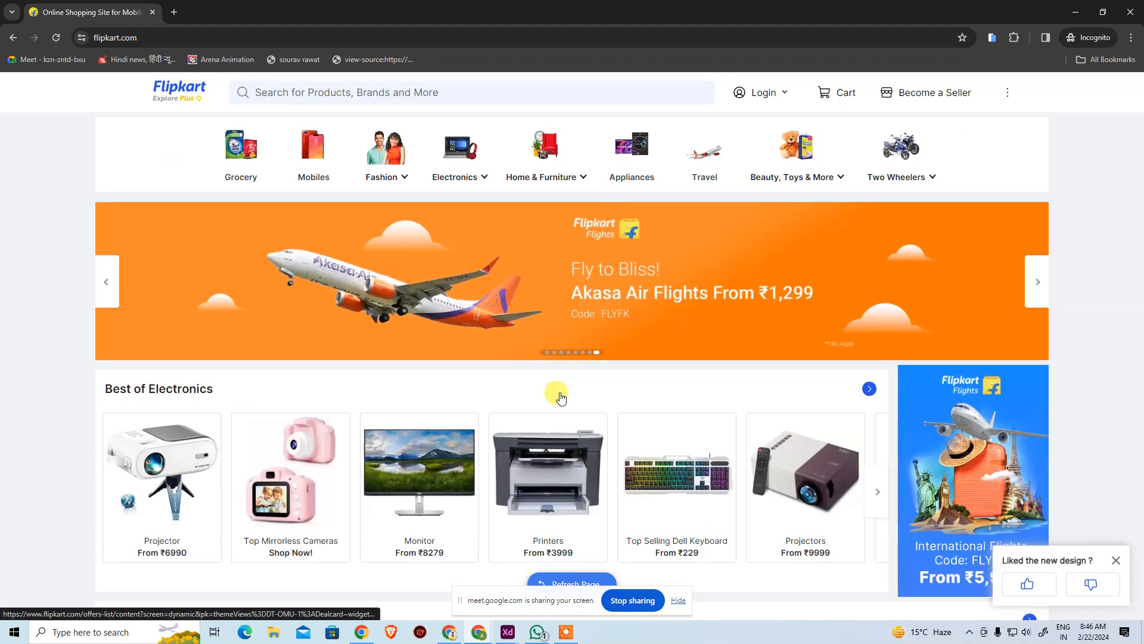
pyautogui.hotkey('alt', 'Tab')
pyautogui.scroll(3, 677, 406)
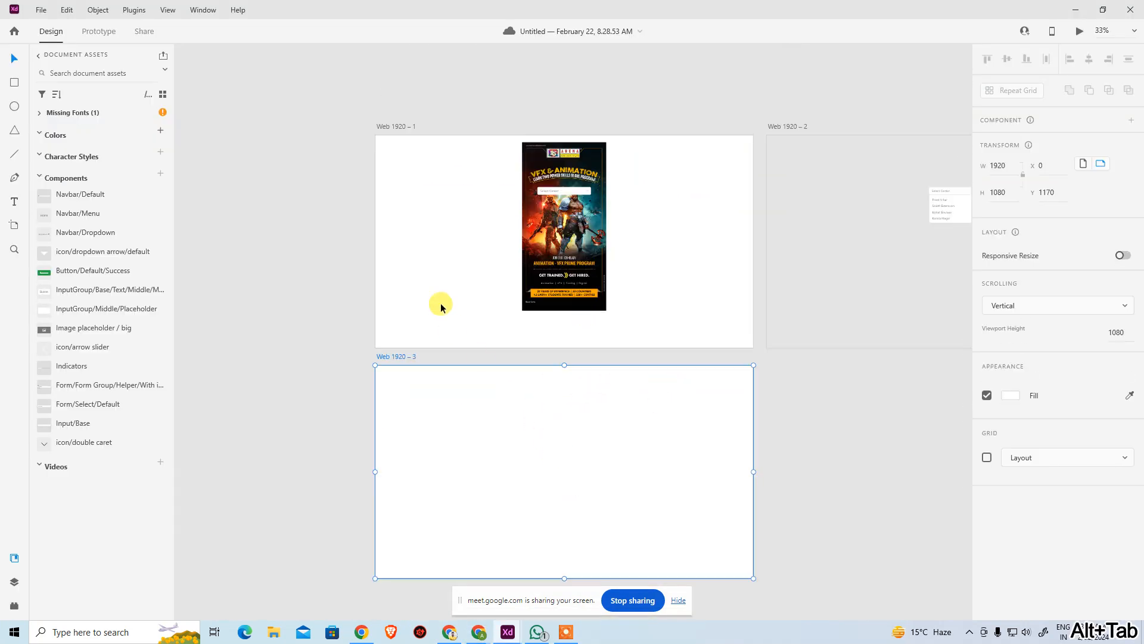
pyautogui.moveTo(718, 238); pyautogui.dragTo(537, 323)
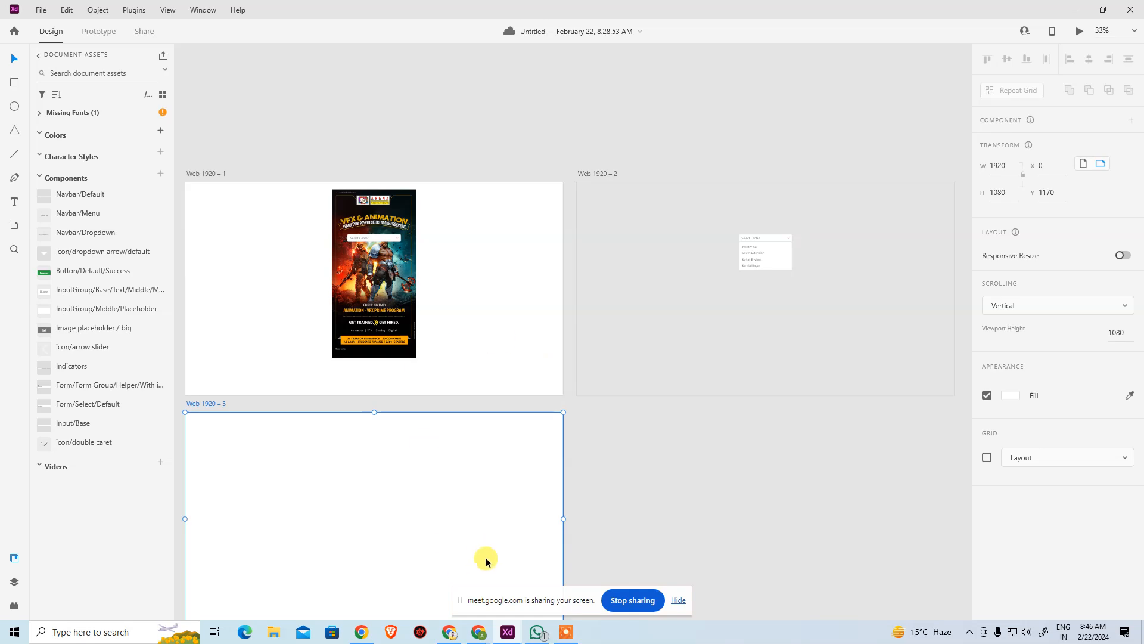
# Switch to the Chrome window with the Bootstrap docs and search Google for "material" in a new tab
pyautogui.click(478, 632)
pyautogui.click(441, 584)
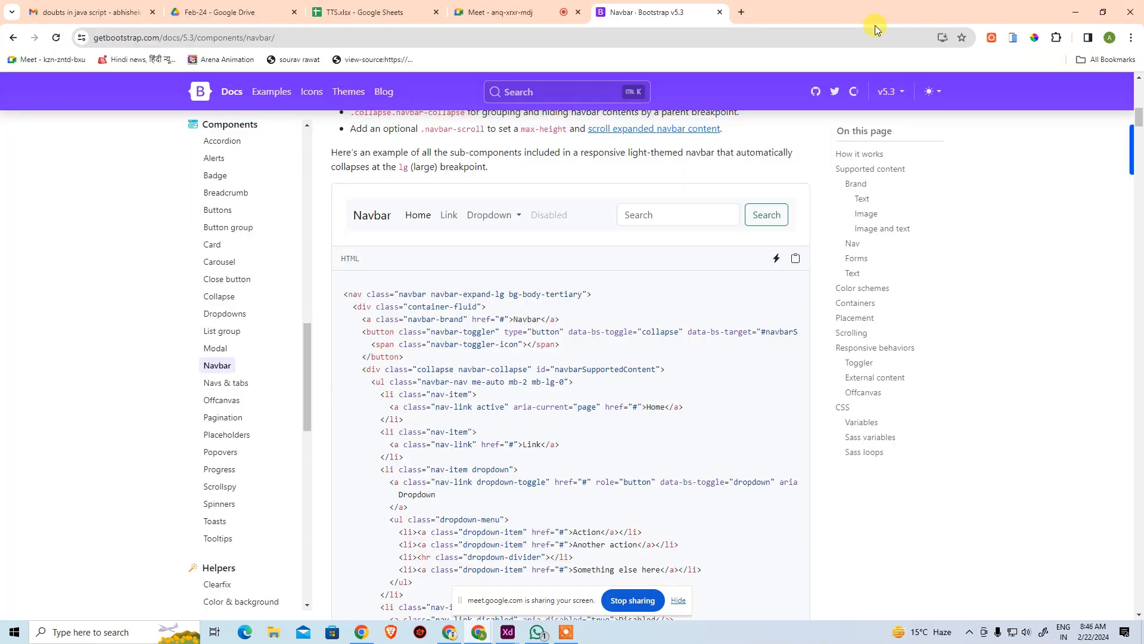
pyautogui.click(739, 16)
pyautogui.write('ma')
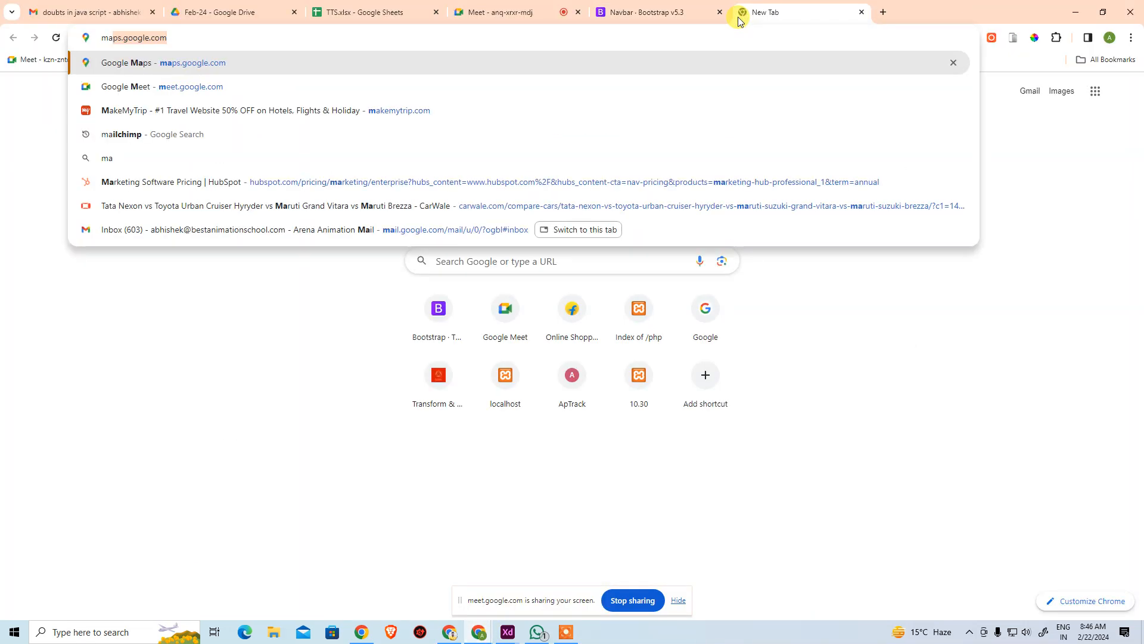
pyautogui.write('terial')
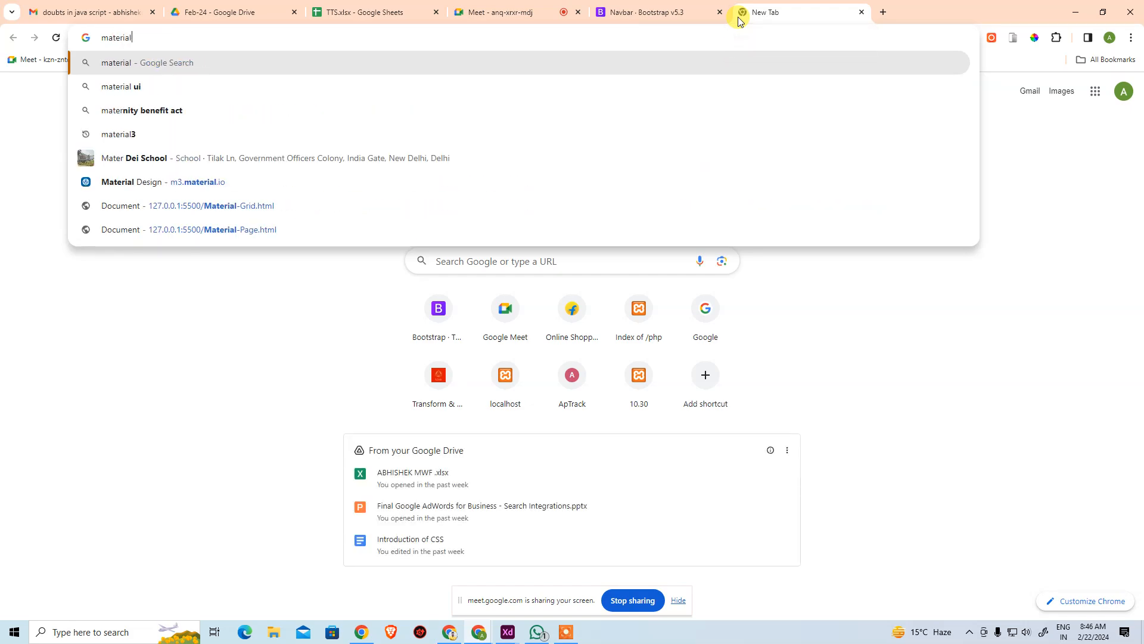
pyautogui.press('Return')
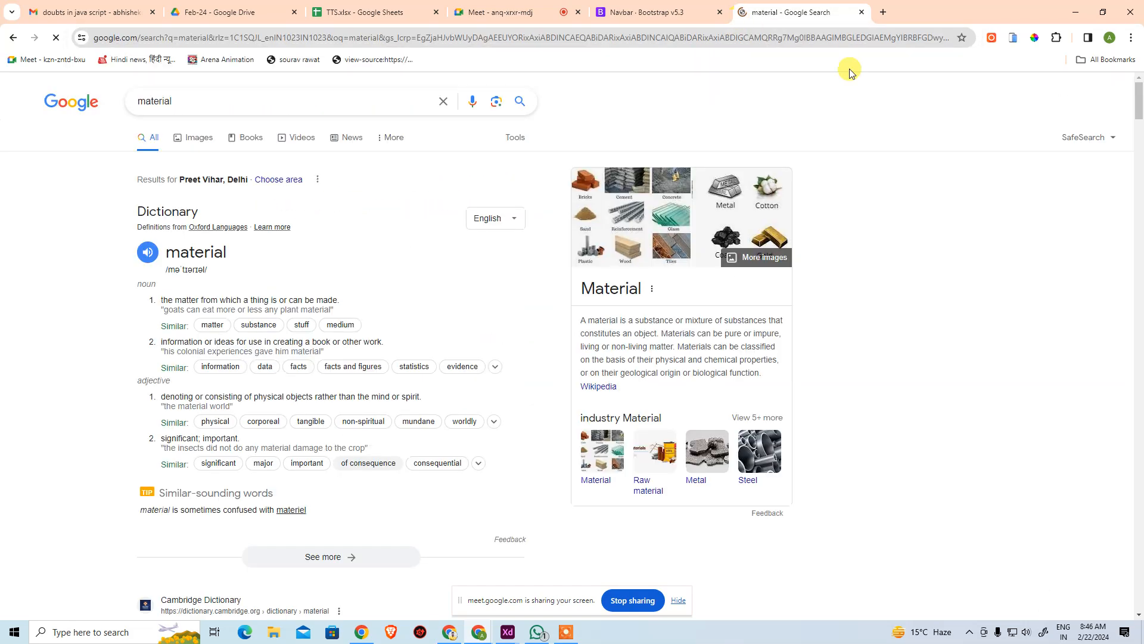
pyautogui.scroll(-5, 606, 274)
pyautogui.scroll(-3, 536, 278)
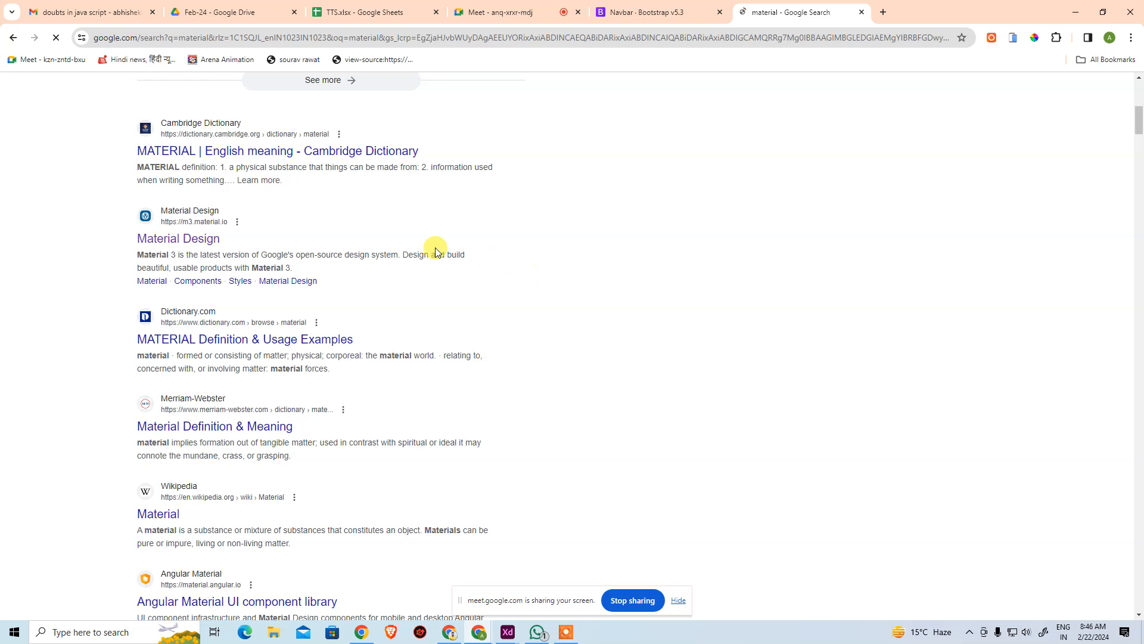
pyautogui.scroll(4, 268, 132)
pyautogui.scroll(4, 192, 97)
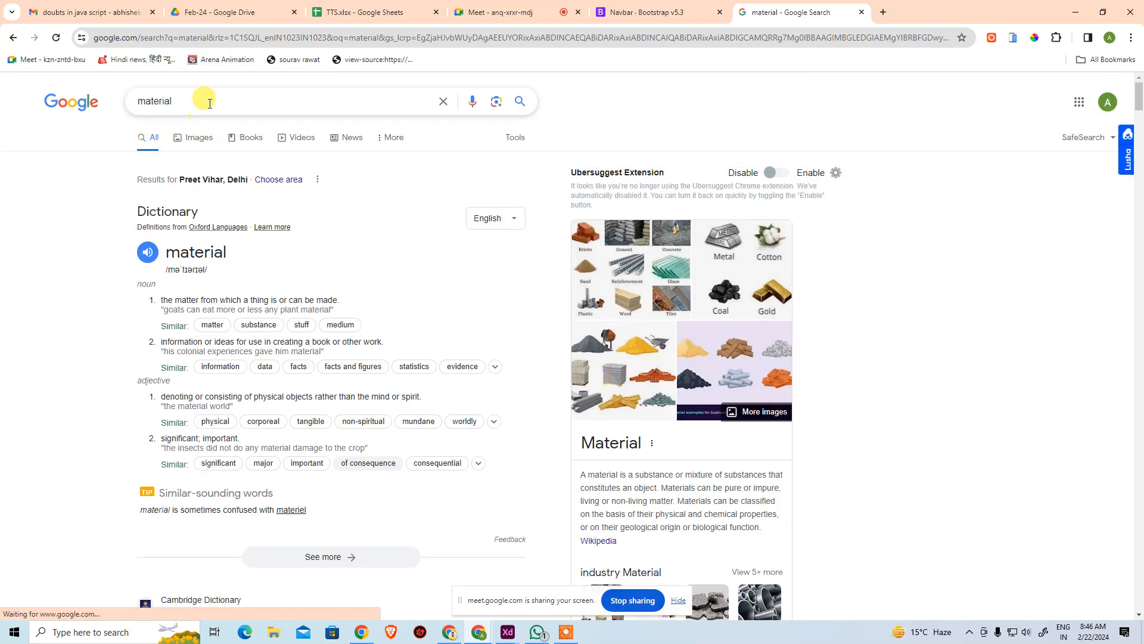
# Refine the Google search to "material design" and open the Material Design site at m3.material.io
pyautogui.click(214, 100)
pyautogui.write('3')
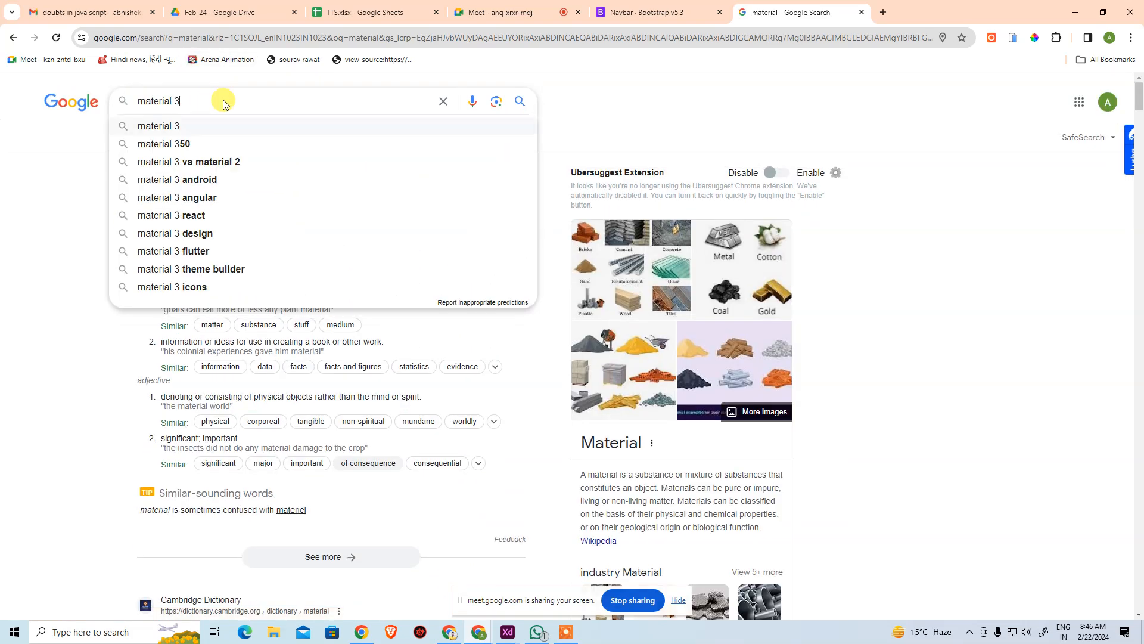
pyautogui.press('BackSpace')
pyautogui.write('de')
pyautogui.press('Down')
pyautogui.press('Return')
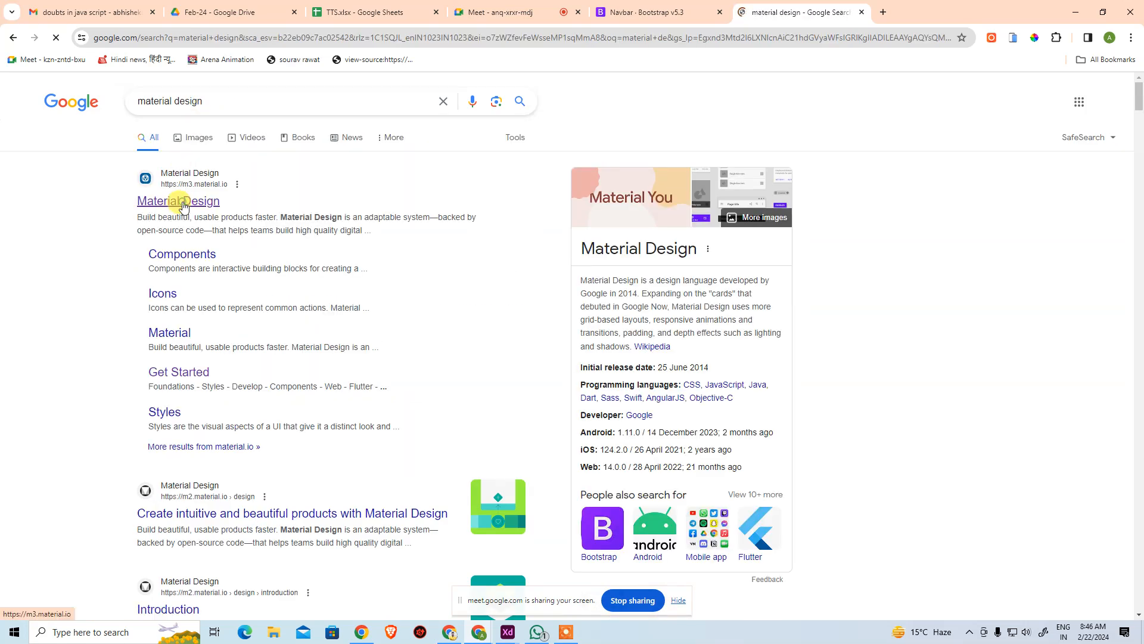
pyautogui.click(183, 204)
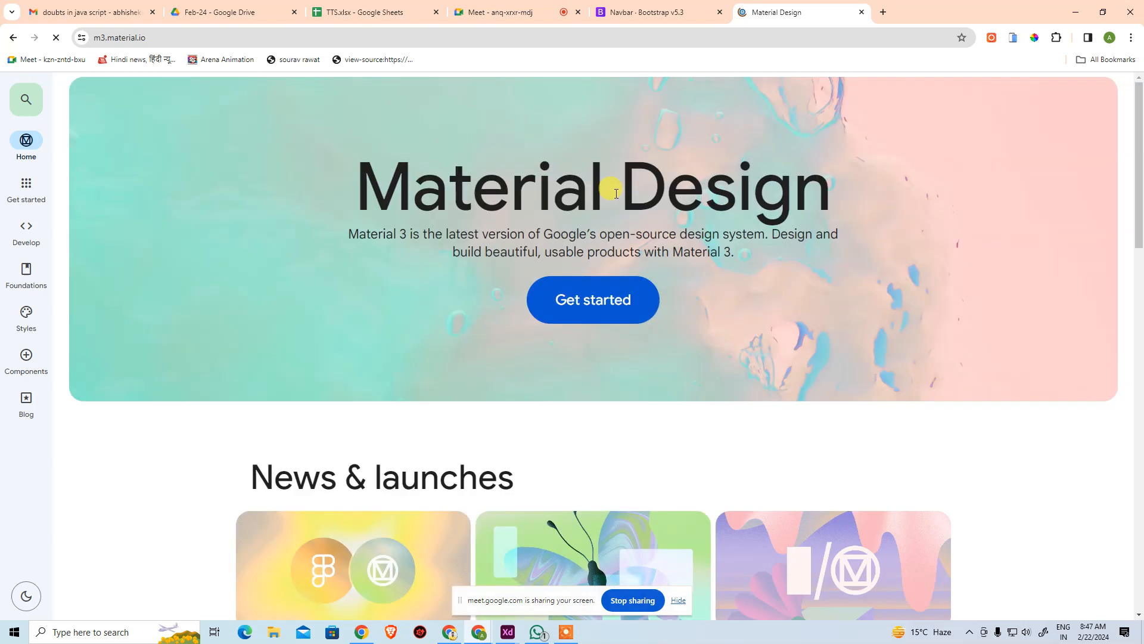
# Look over the platforms offered in the site's Develop section, expanding and collapsing the Android entry
pyautogui.moveTo(26, 238)
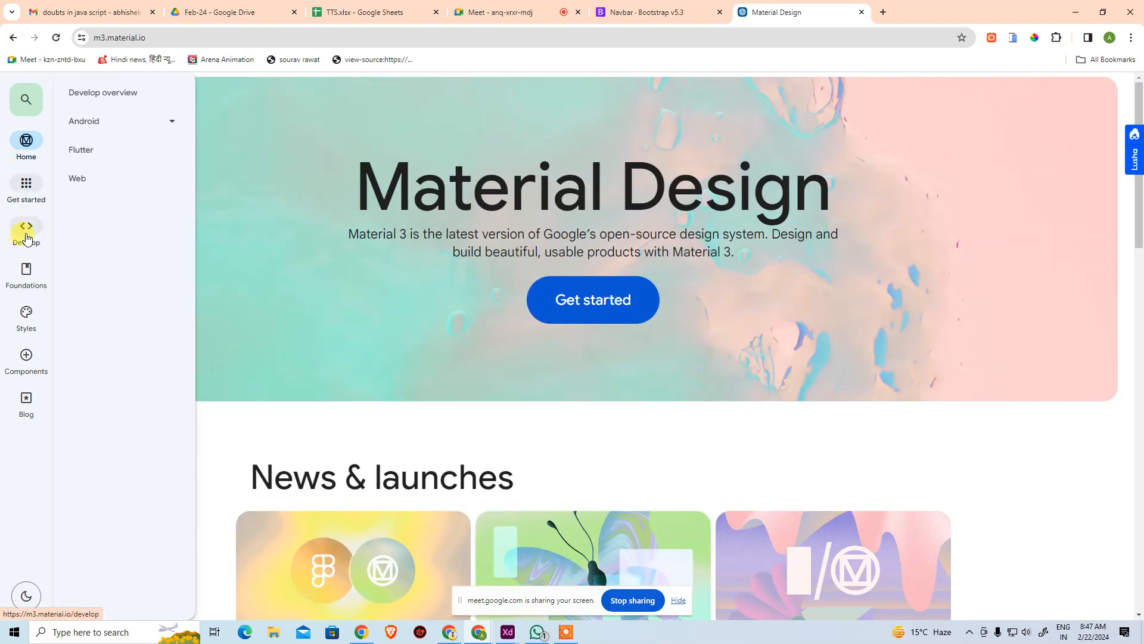
pyautogui.click(112, 136)
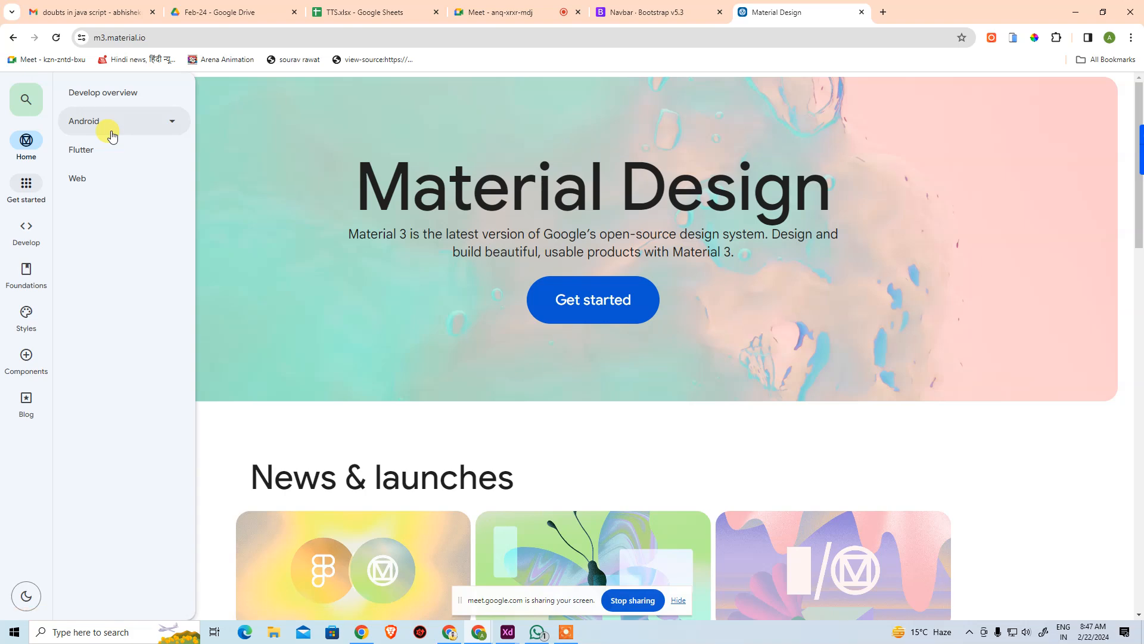
pyautogui.click(113, 136)
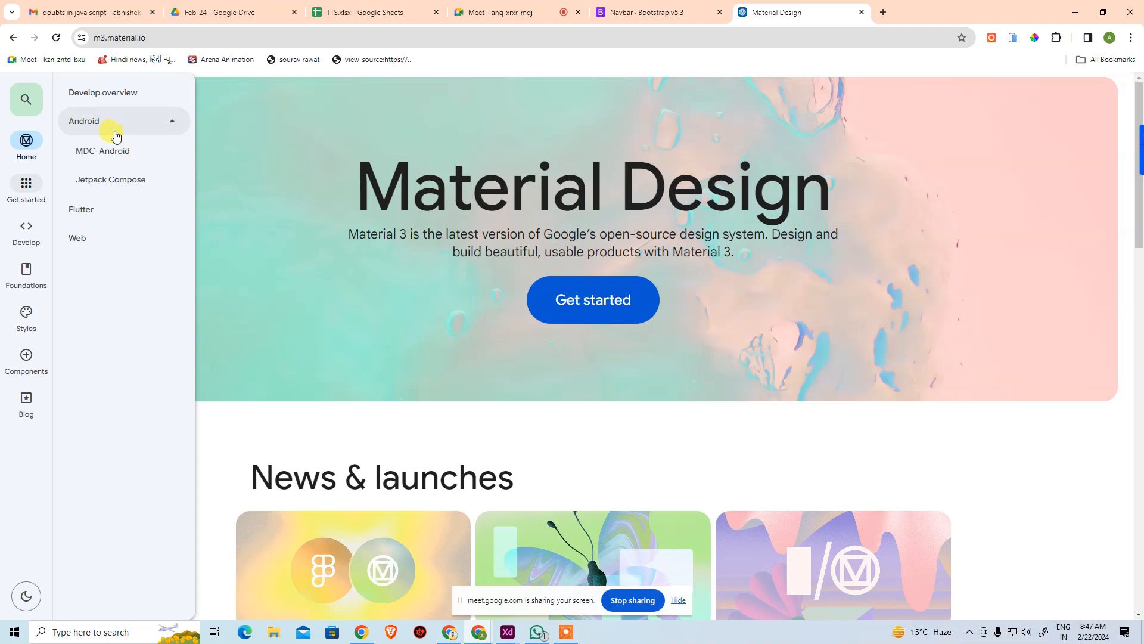
pyautogui.click(114, 134)
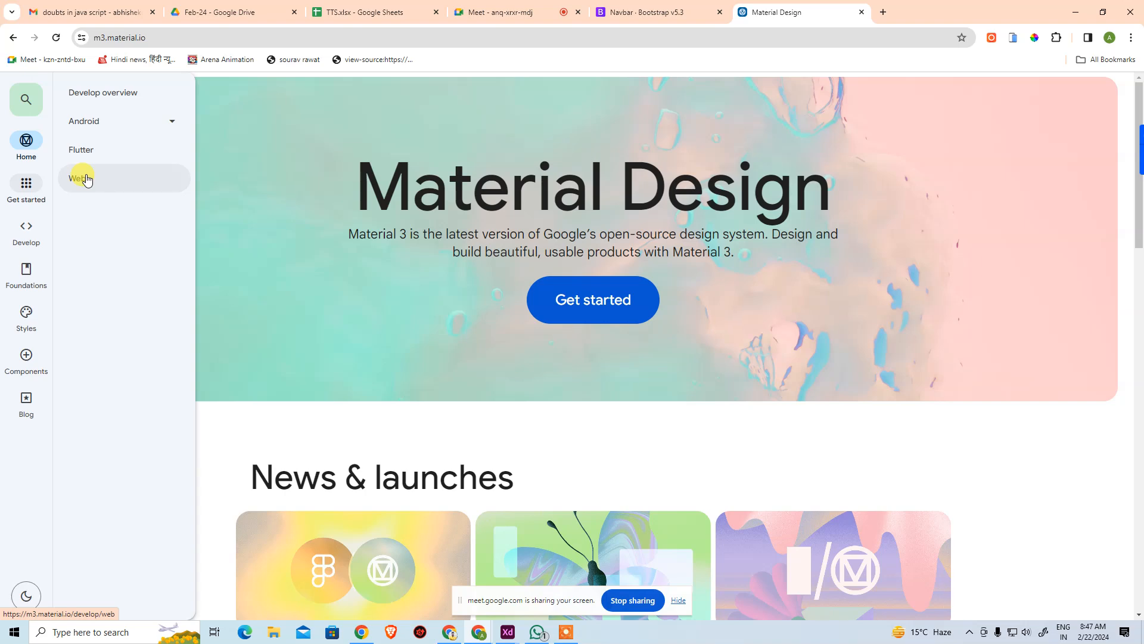
pyautogui.click(113, 127)
pyautogui.click(112, 127)
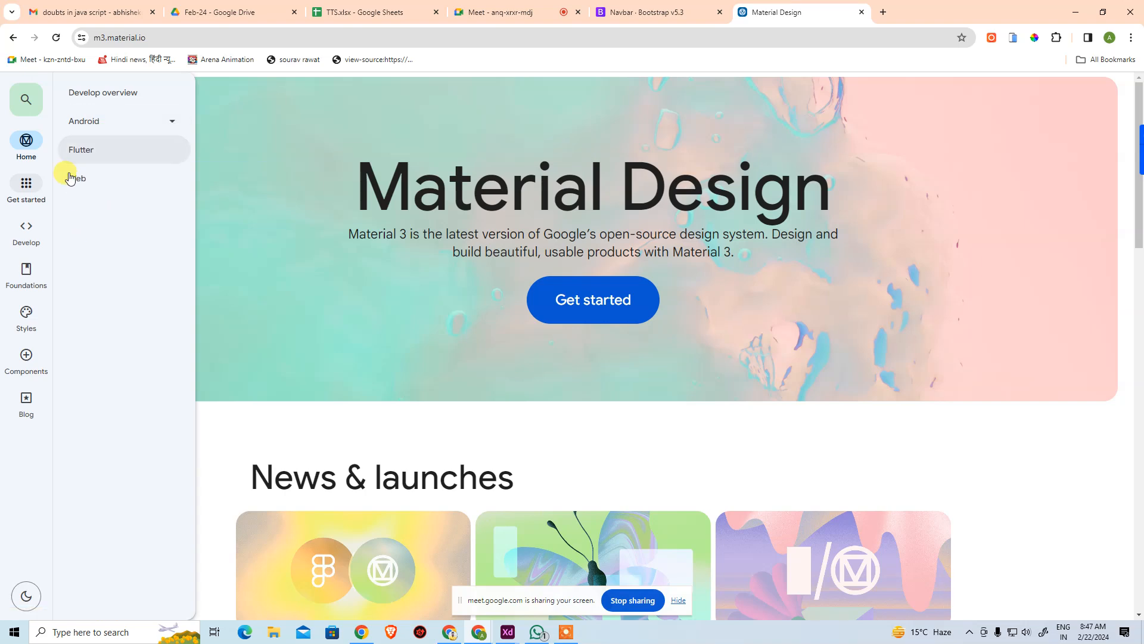
# Open the Components section and examine the Top app bar overview under App bars
pyautogui.click(26, 360)
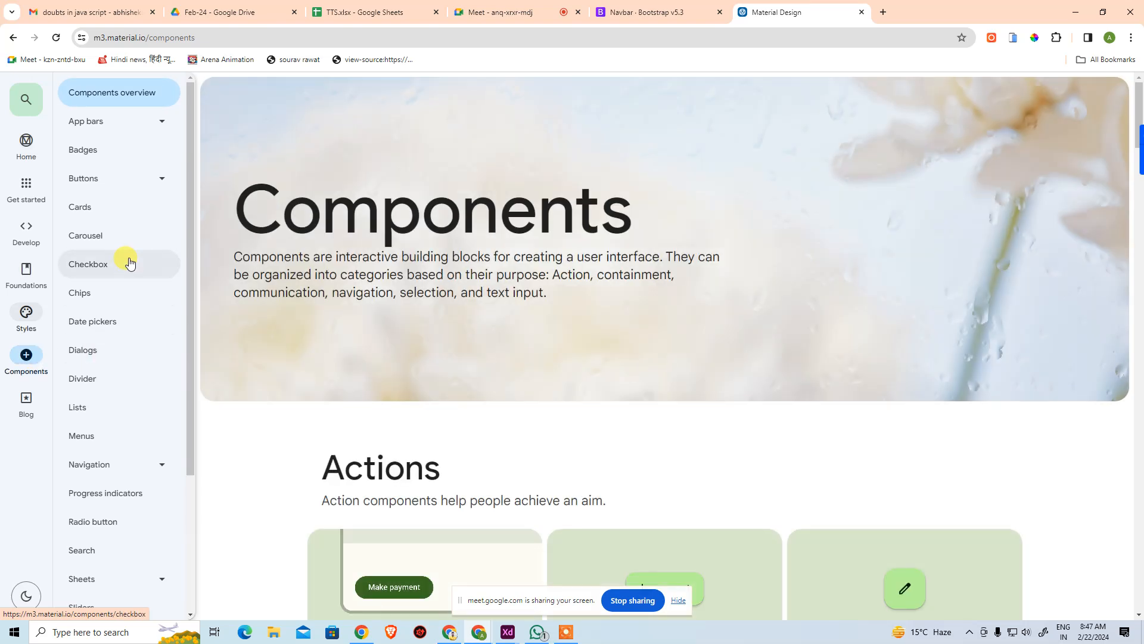
pyautogui.scroll(-3, 130, 263)
pyautogui.scroll(3, 124, 268)
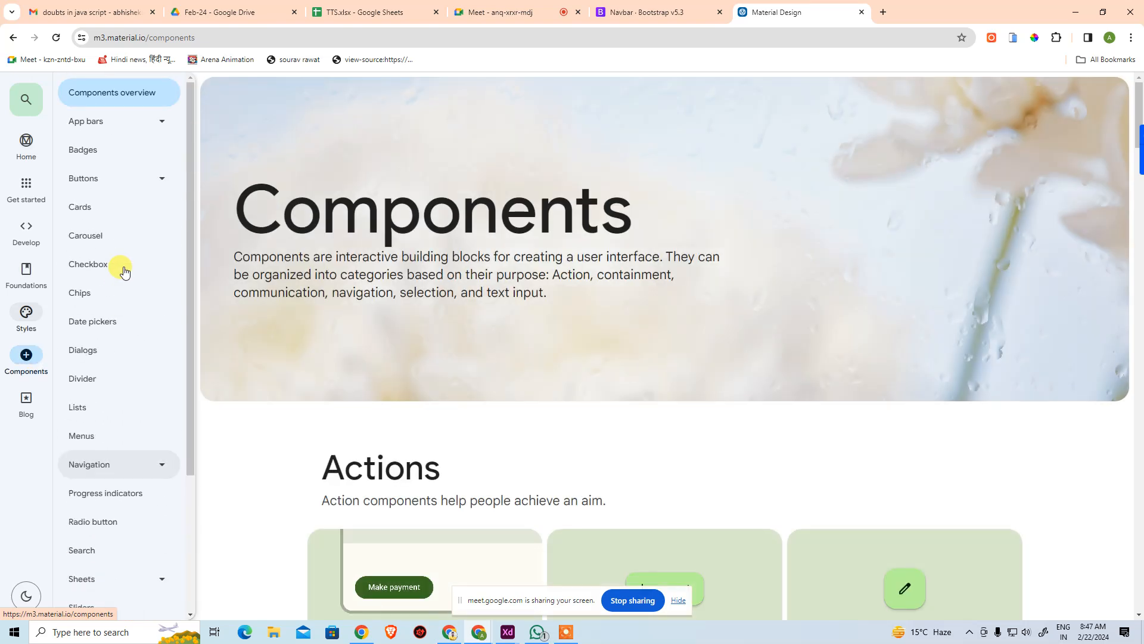
pyautogui.click(86, 124)
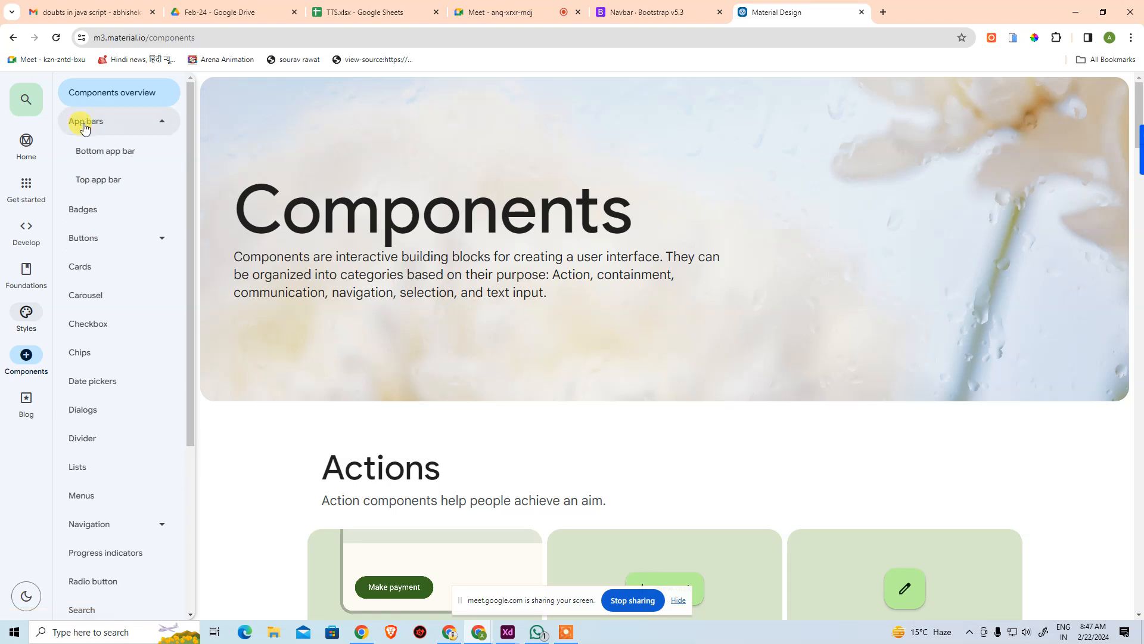
pyautogui.click(99, 180)
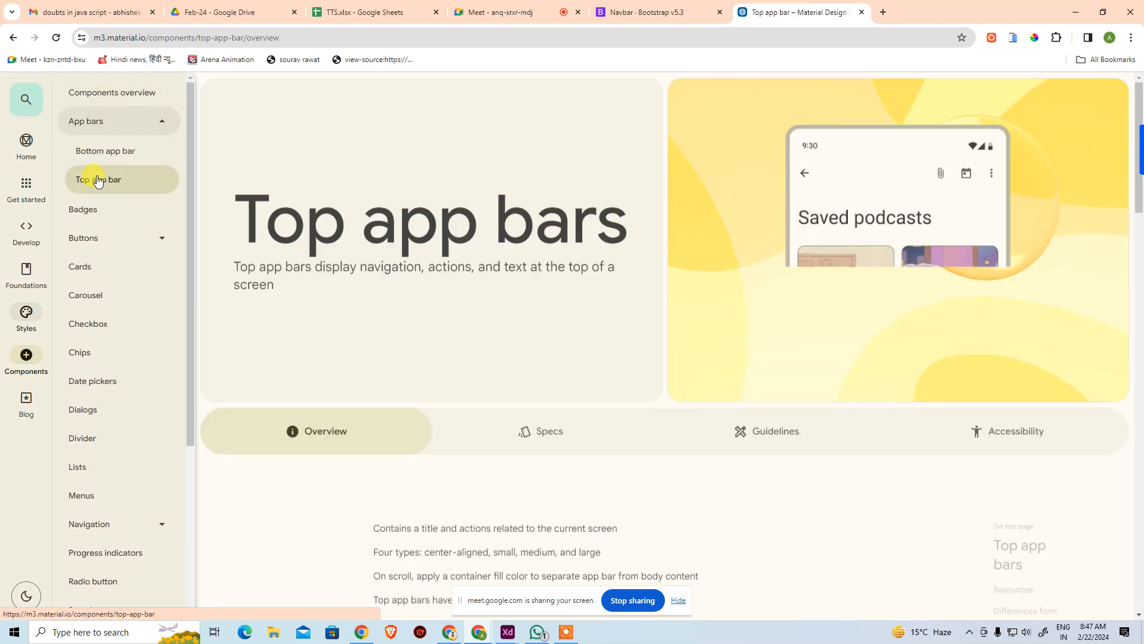
pyautogui.scroll(-3, 554, 298)
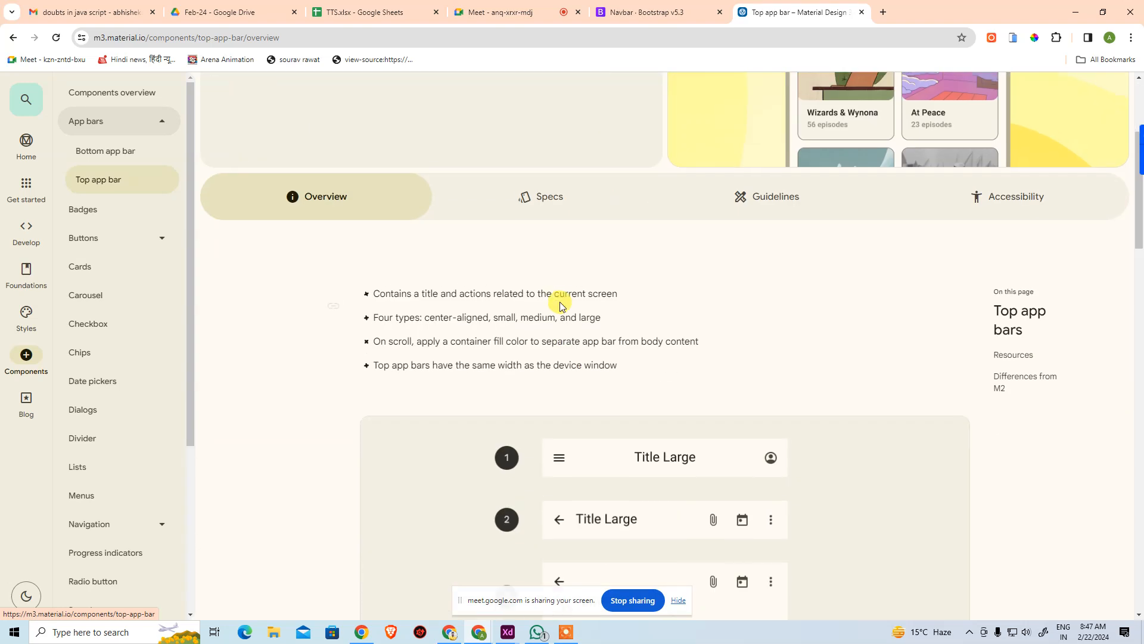
pyautogui.scroll(2, 562, 304)
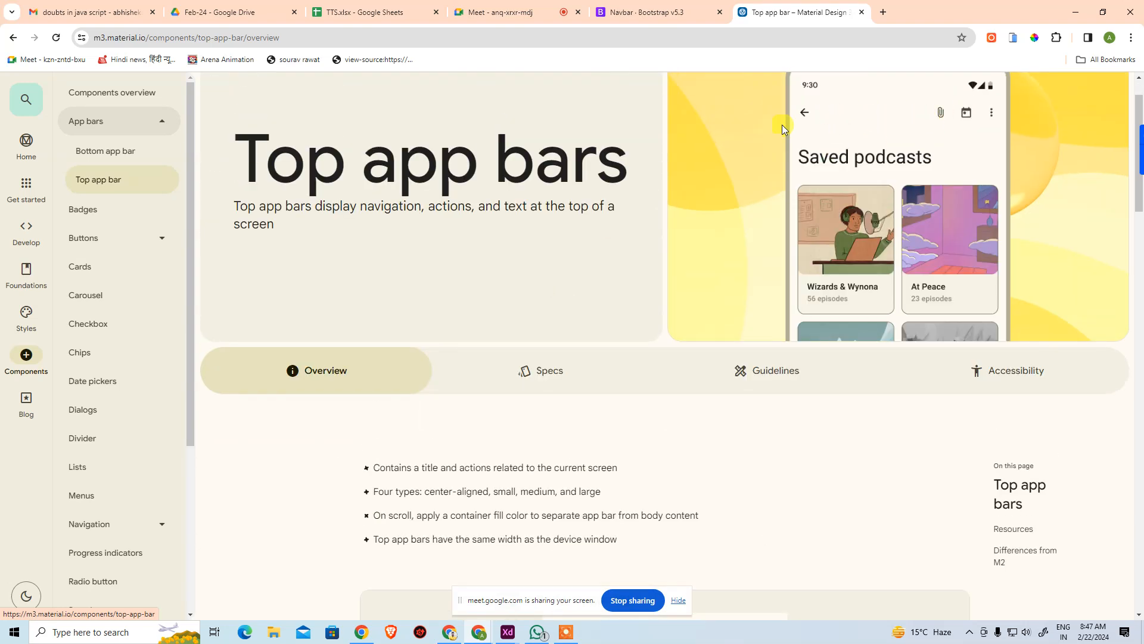
# Examine the Bottom app bar page, from its overview to the token table in its specs
pyautogui.click(118, 154)
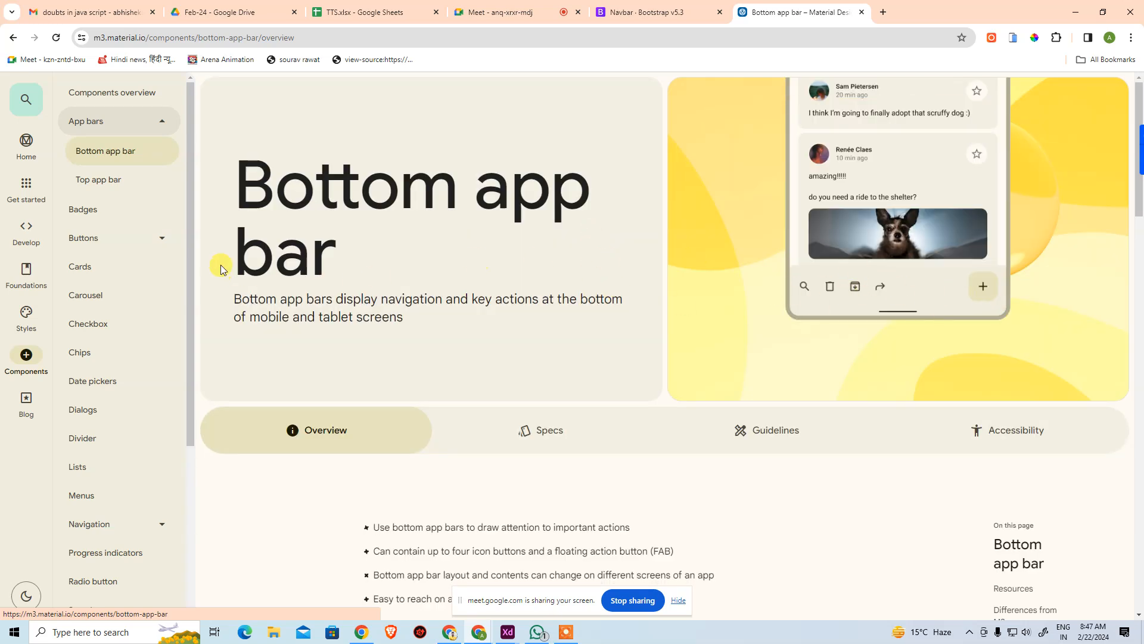
pyautogui.scroll(-4, 592, 284)
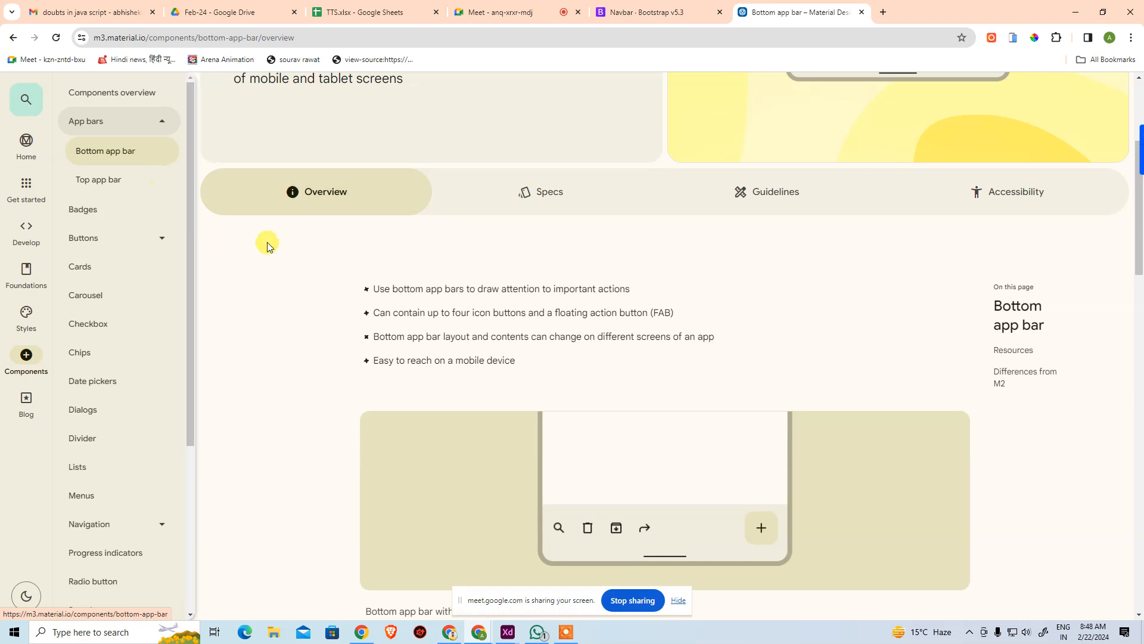
pyautogui.click(542, 192)
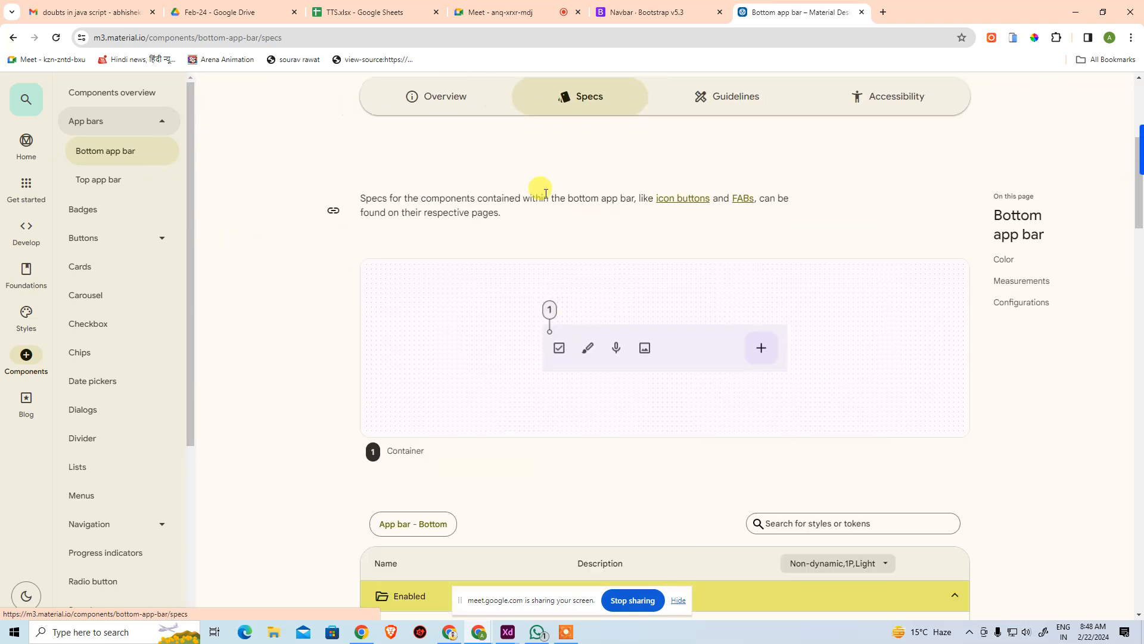
pyautogui.scroll(-5, 665, 283)
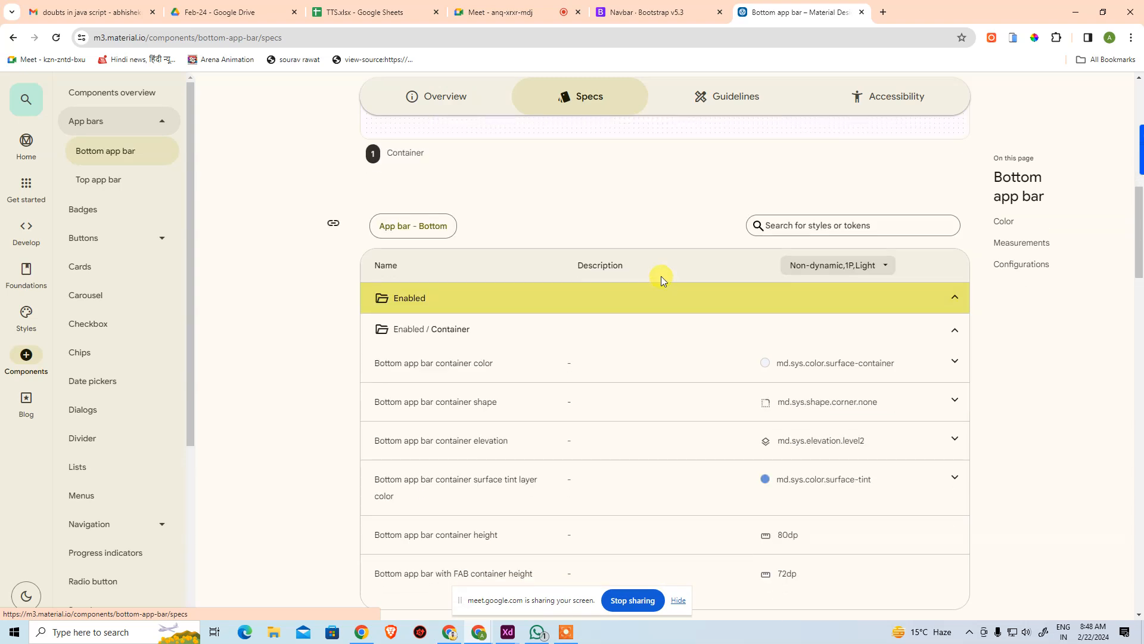
# Open the Bottom app bar guidelines and review the usage and anatomy sections
pyautogui.scroll(5, 601, 229)
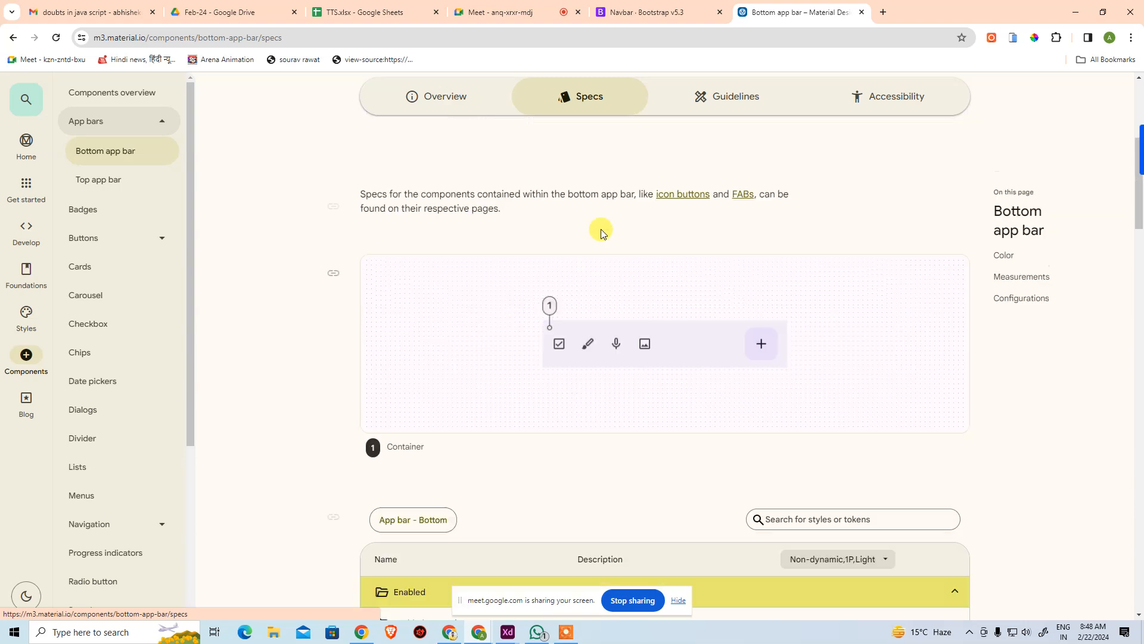
pyautogui.click(752, 102)
pyautogui.scroll(-5, 656, 384)
pyautogui.scroll(-18, 654, 385)
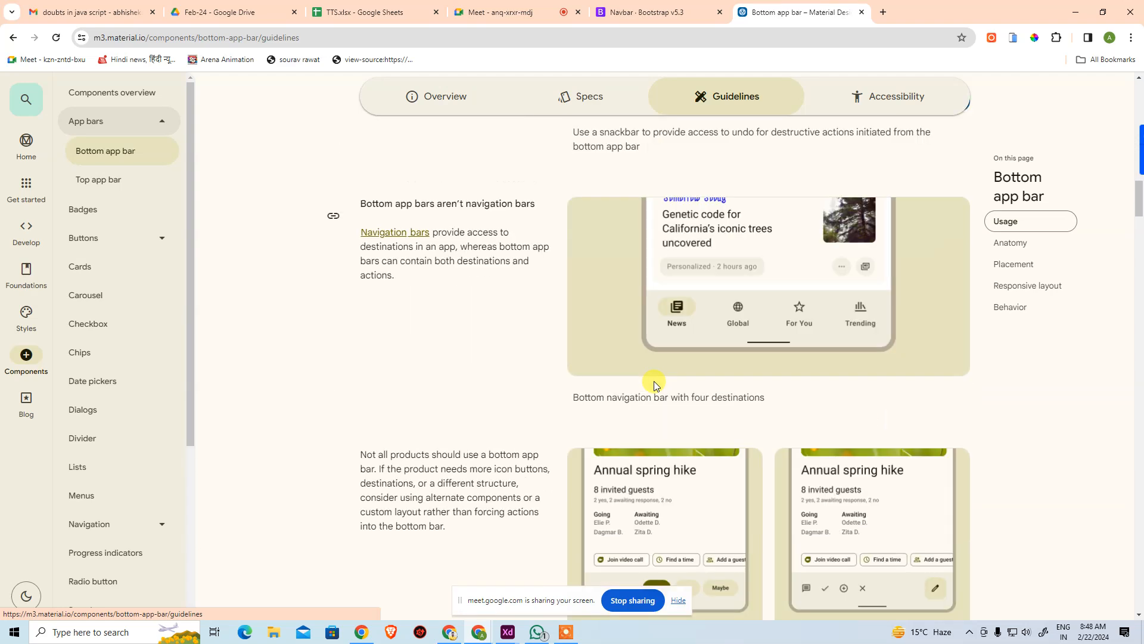
pyautogui.scroll(-12, 654, 384)
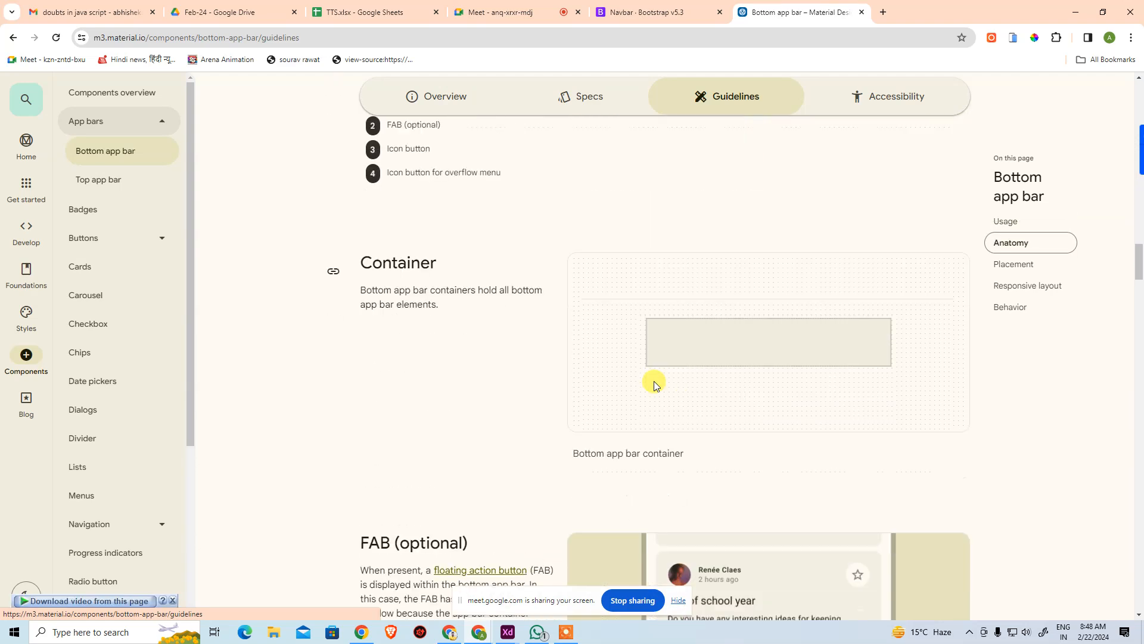
pyautogui.scroll(7, 655, 383)
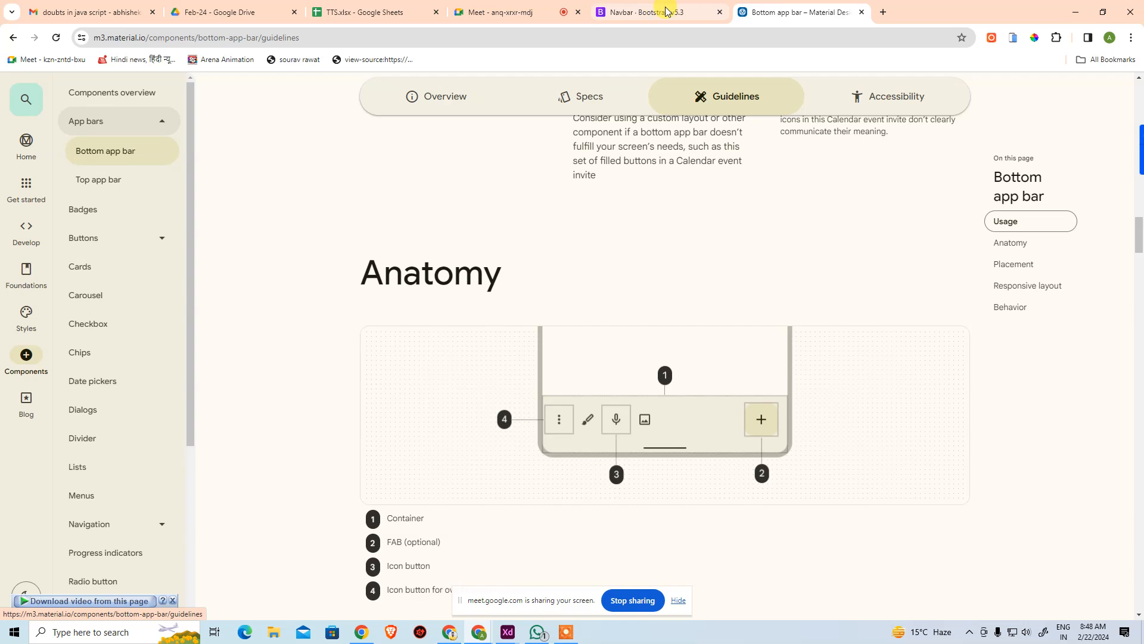
# Search the web for "material 2 design" in a new tab and open the m2.material.io homepage
pyautogui.click(882, 14)
pyautogui.write('material')
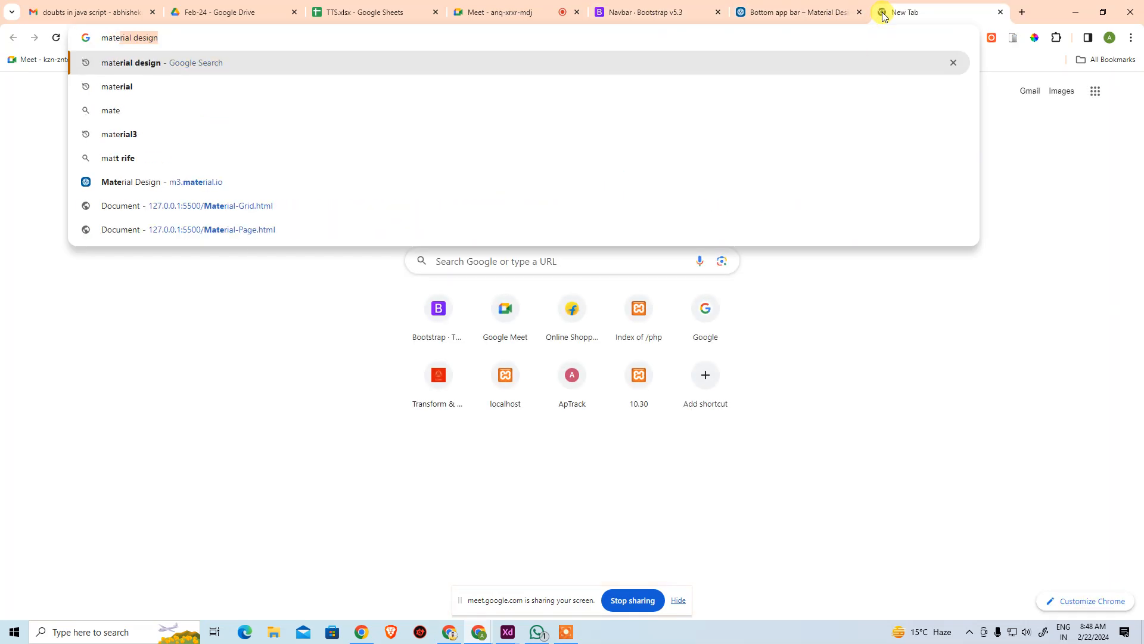
pyautogui.write(' 2')
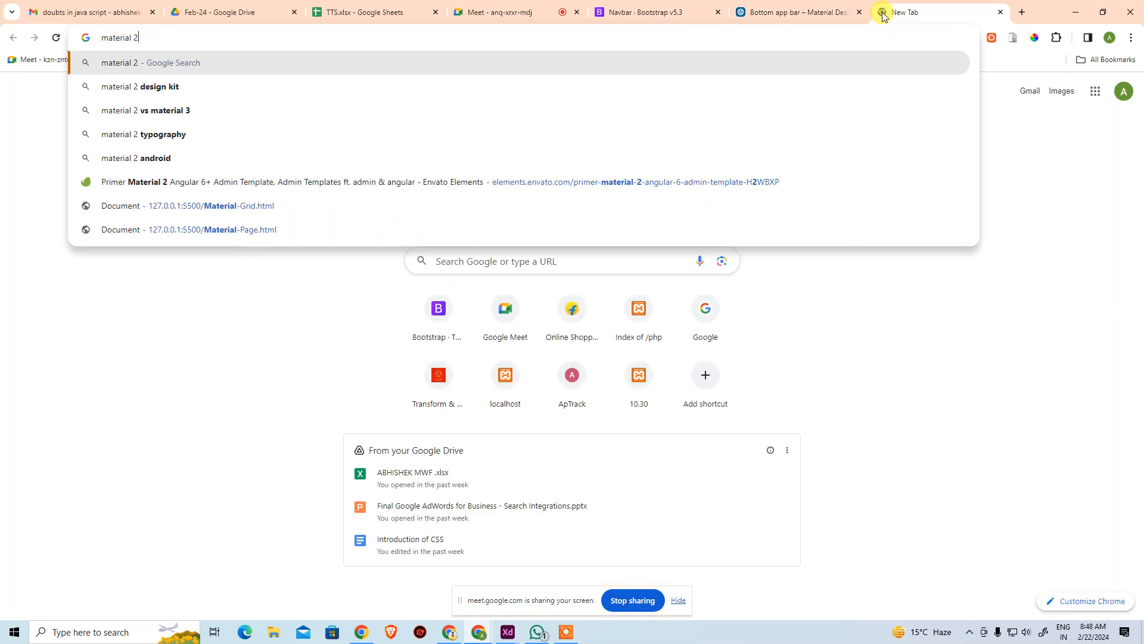
pyautogui.write(' design')
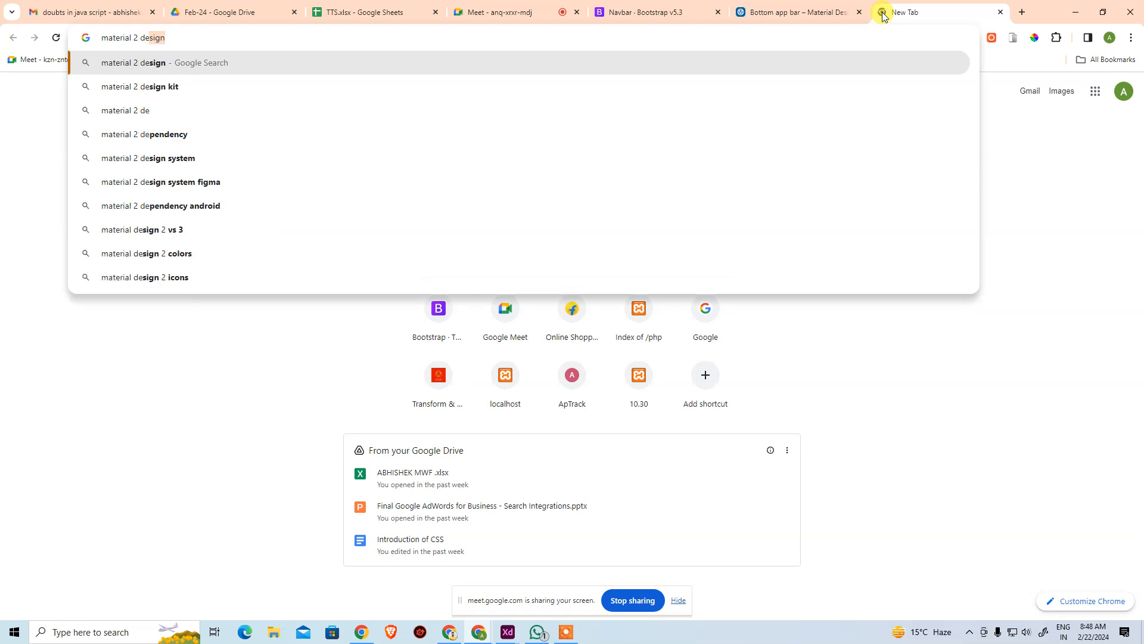
pyautogui.press('Return')
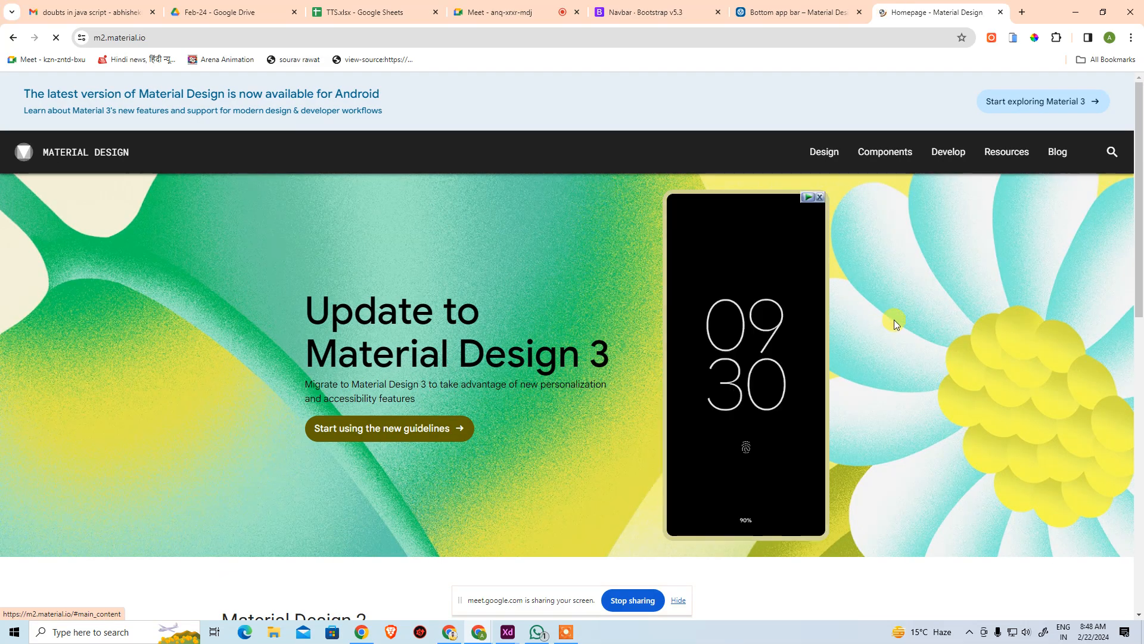
pyautogui.scroll(-5, 894, 322)
pyautogui.scroll(5, 977, 347)
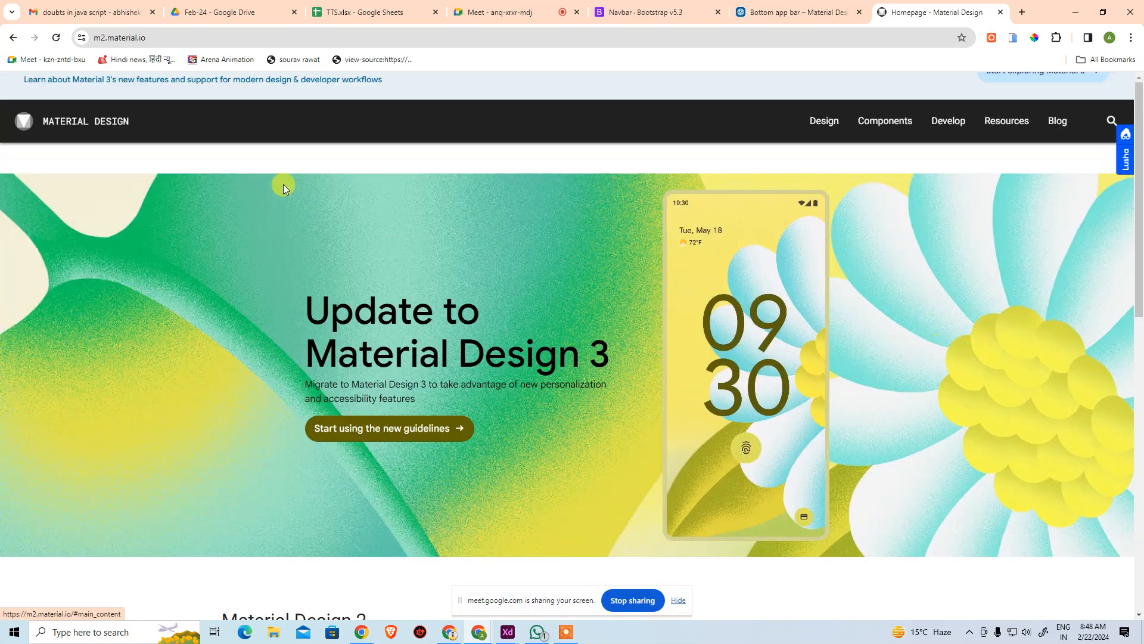
# View the top and bottom app bar component pages and return to the Material Design 2 homepage
pyautogui.click(906, 157)
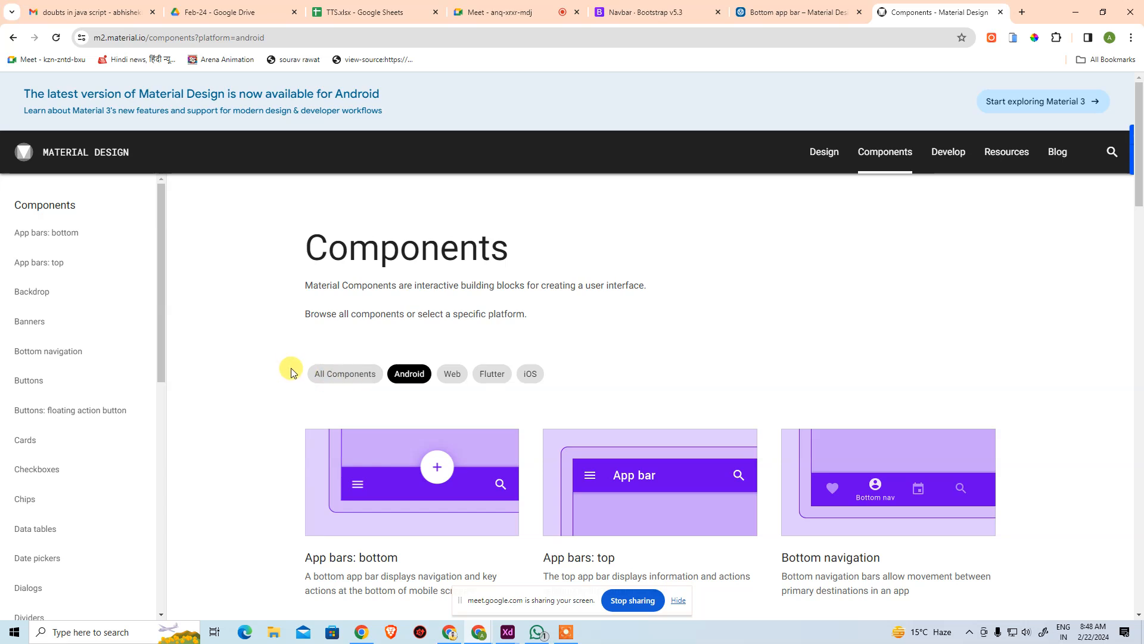
pyautogui.click(56, 265)
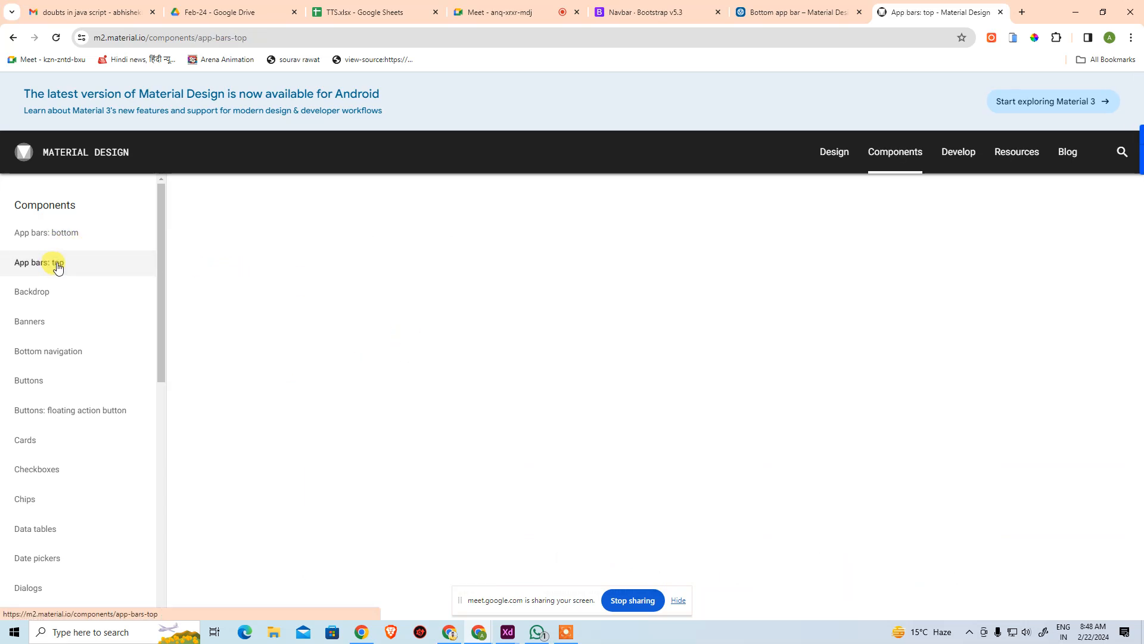
pyautogui.click(60, 237)
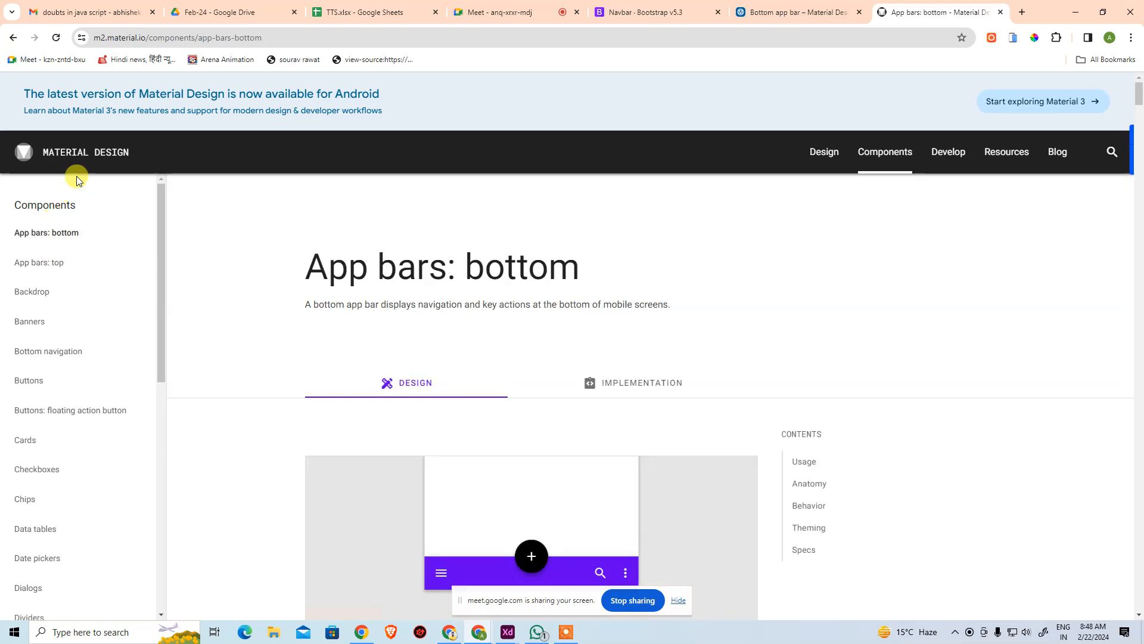
pyautogui.click(62, 155)
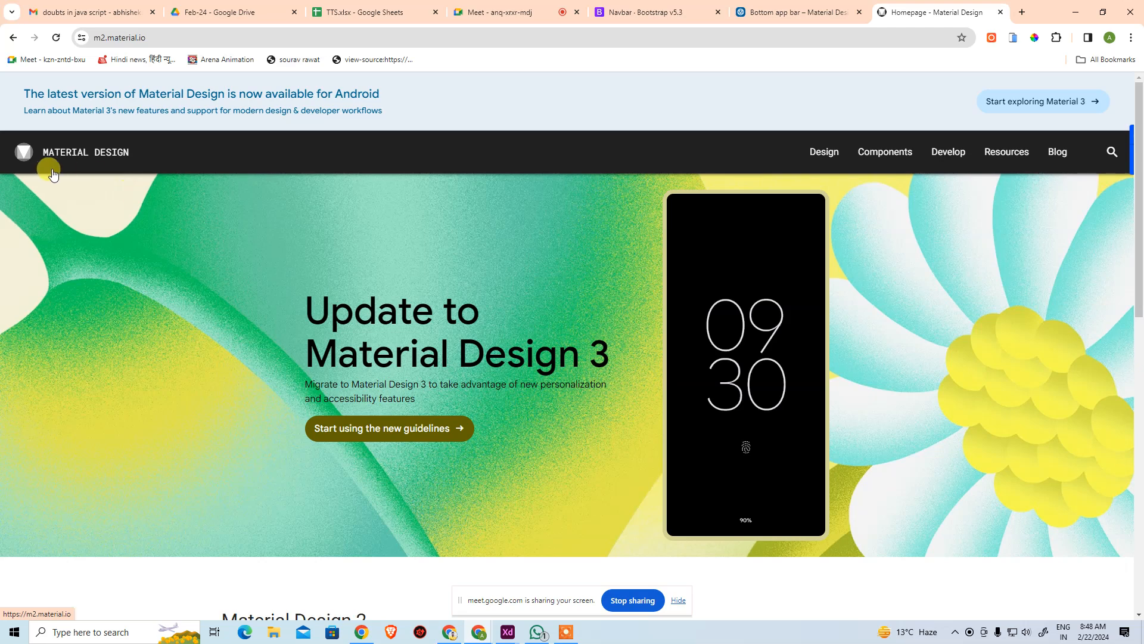
# Open the Components overview and look through the Android component cards
pyautogui.click(885, 152)
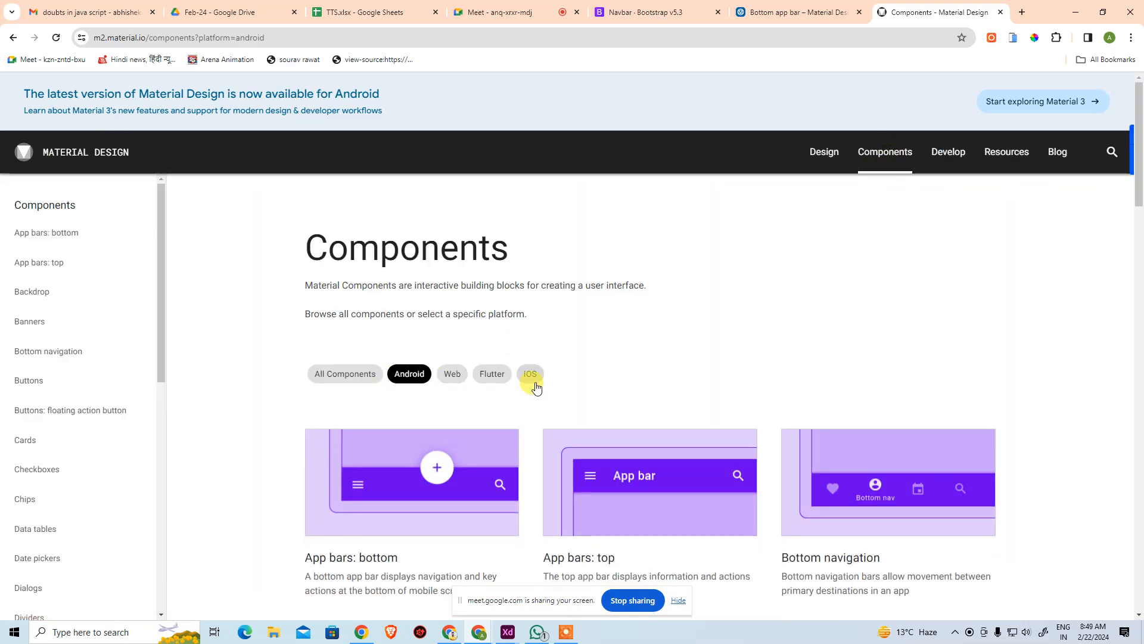
pyautogui.scroll(-10, 512, 388)
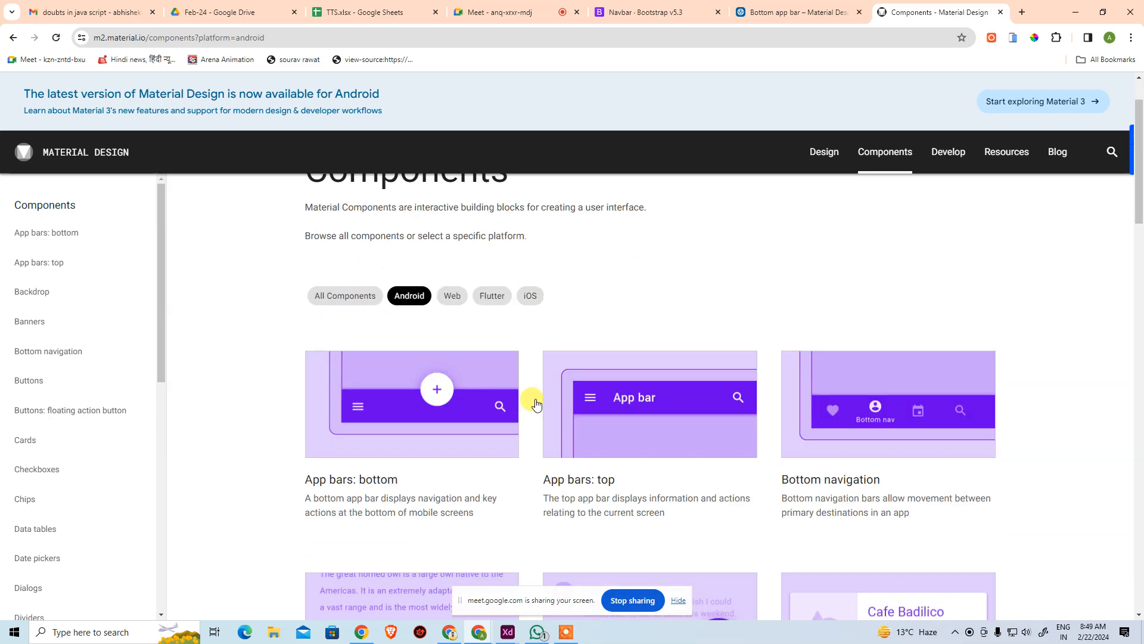
pyautogui.scroll(-7, 417, 450)
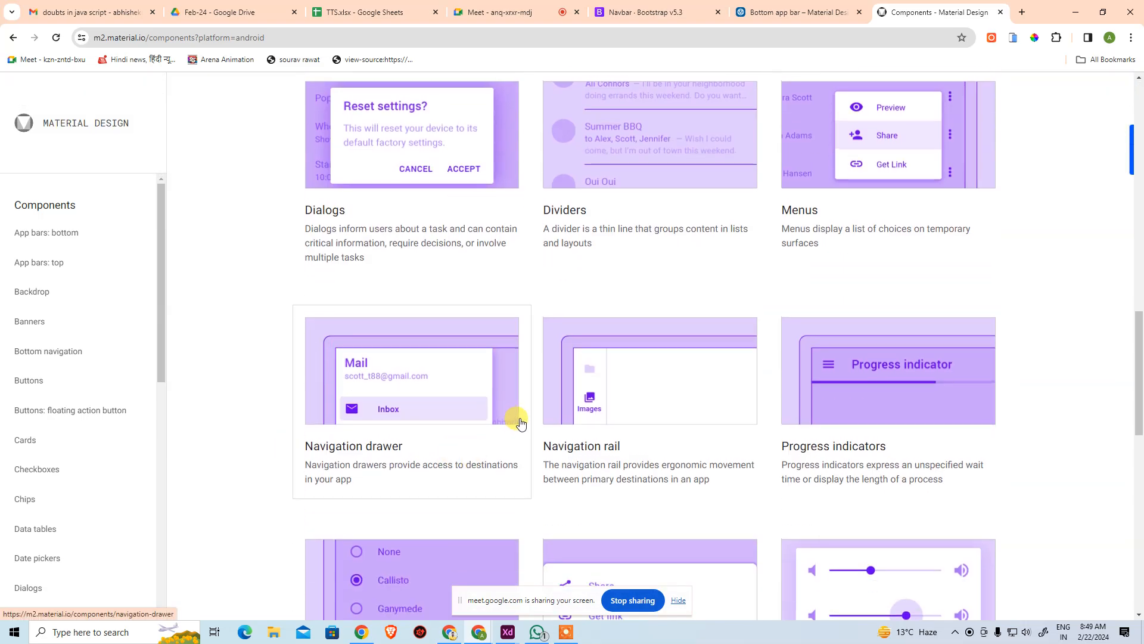
pyautogui.scroll(17, 516, 417)
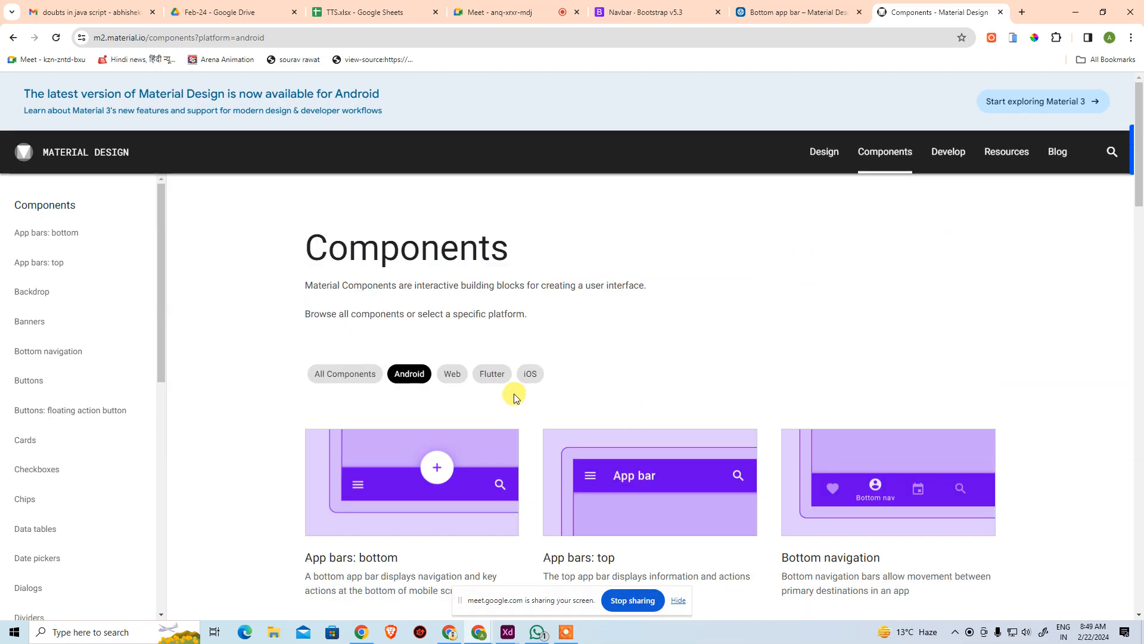
pyautogui.scroll(-2, 515, 406)
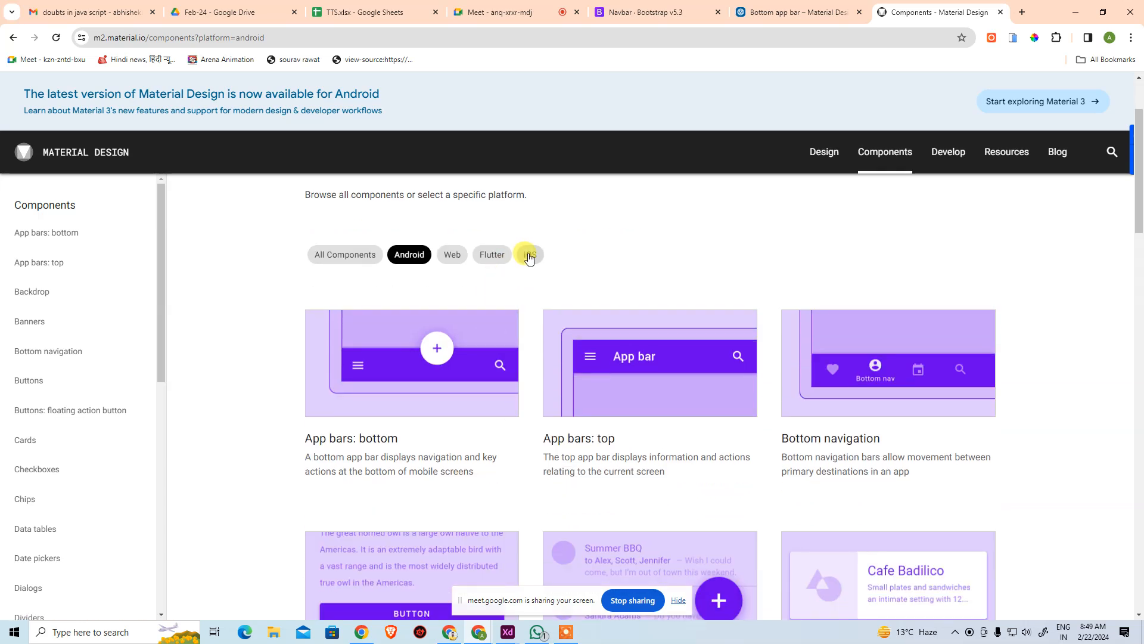
# Compare the component lists for the Flutter, Web, iOS and Android platforms
pyautogui.click(483, 258)
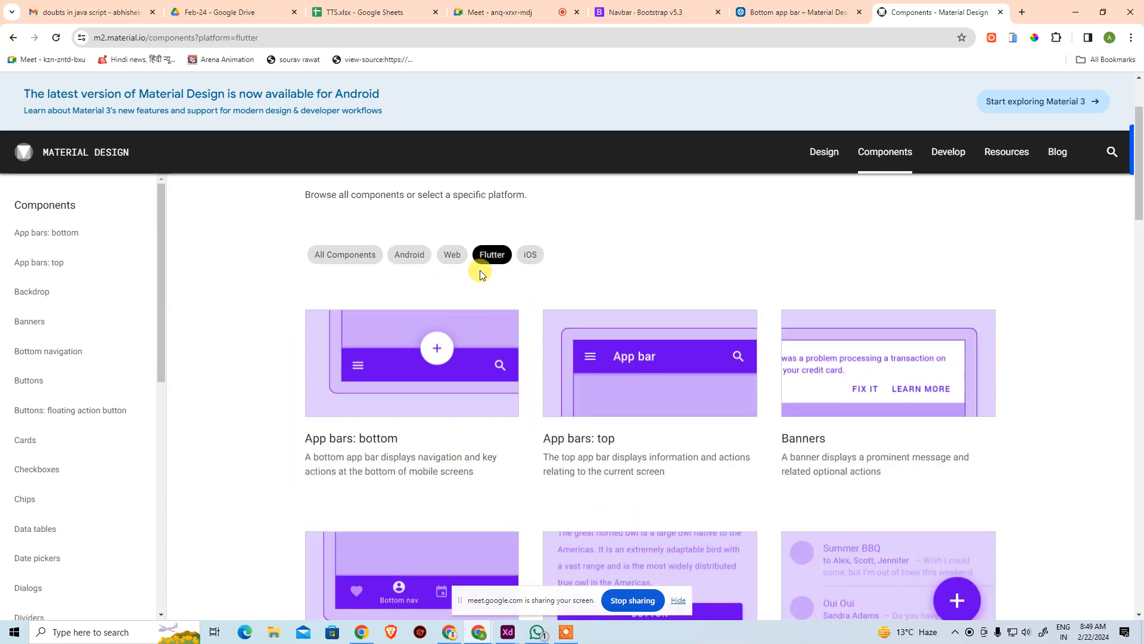
pyautogui.click(453, 257)
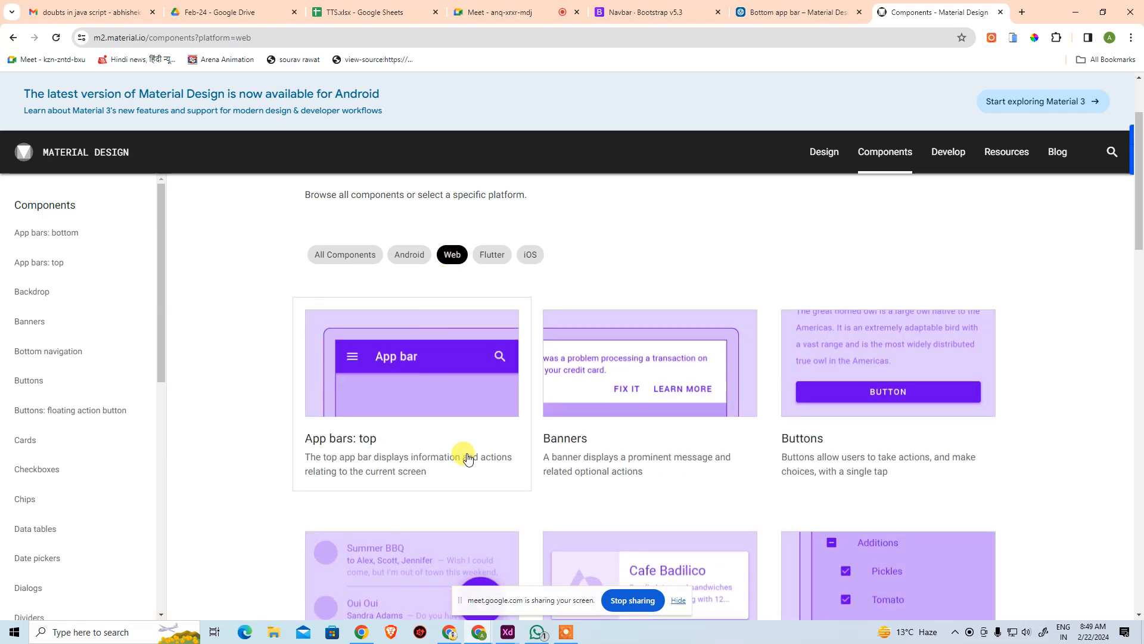
pyautogui.click(531, 255)
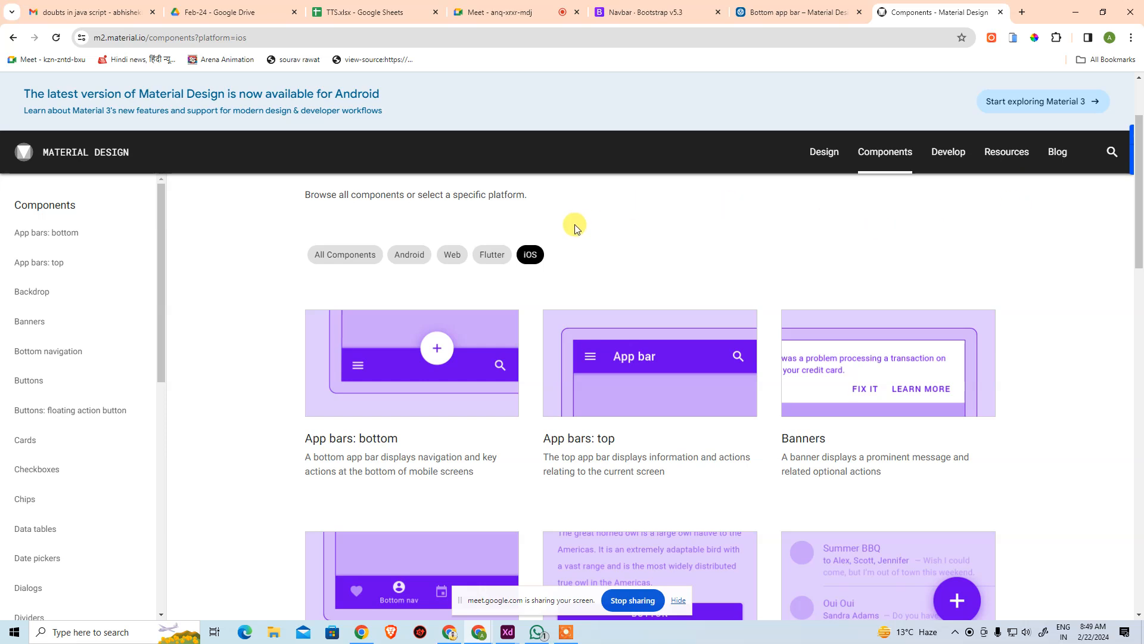
pyautogui.click(494, 257)
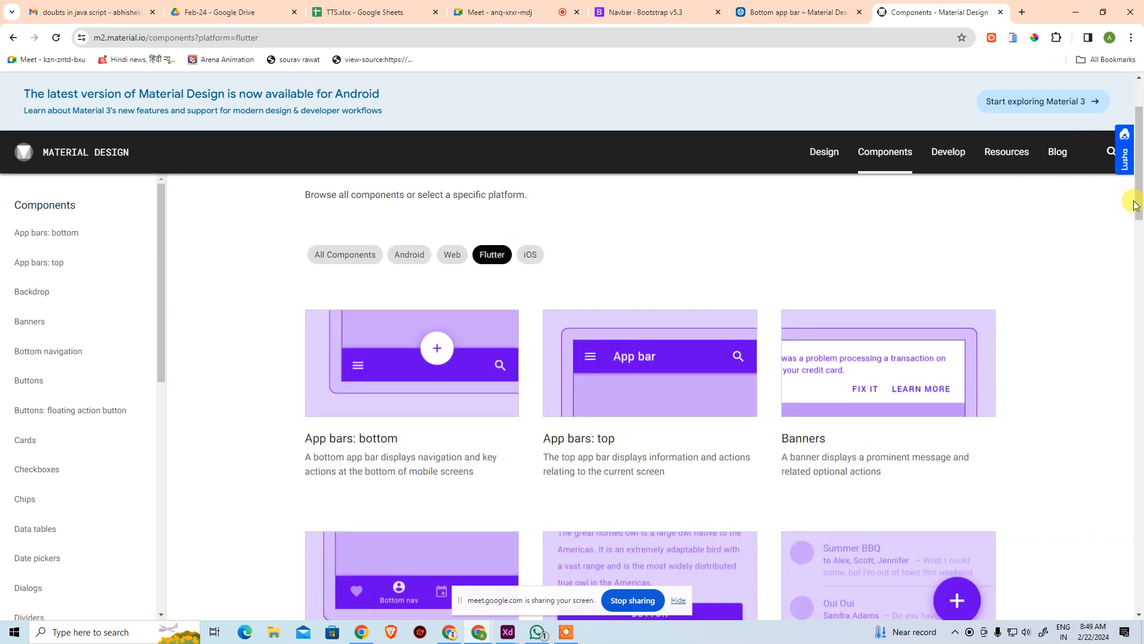
pyautogui.click(453, 257)
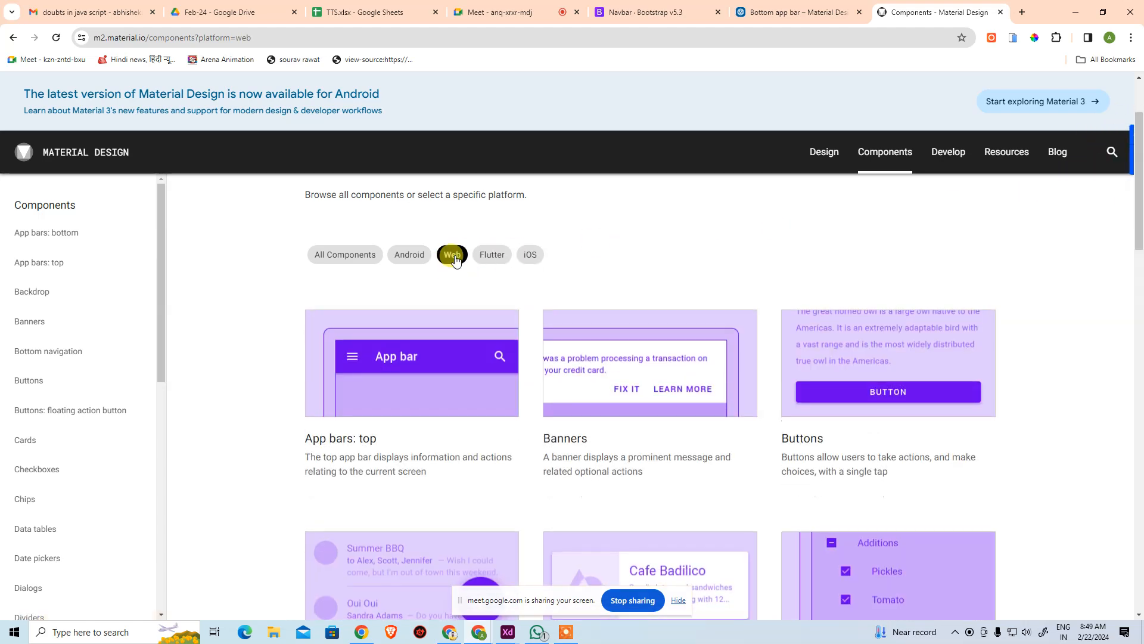
pyautogui.click(416, 258)
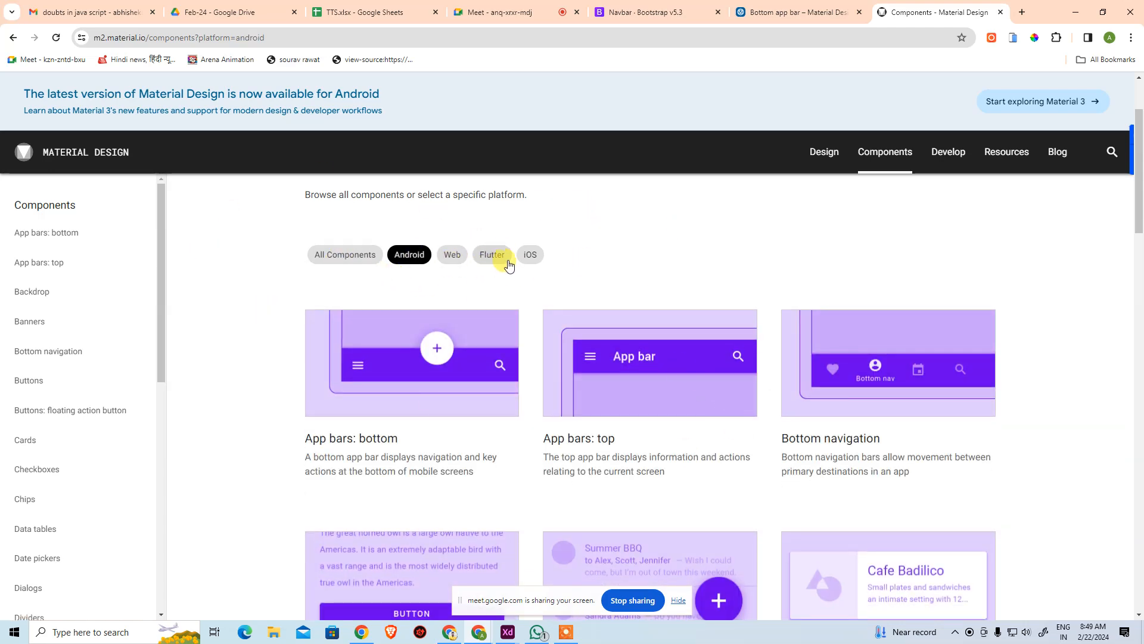
# Filter the components by Web and look through the whole list of component cards
pyautogui.click(453, 255)
pyautogui.scroll(-12, 655, 375)
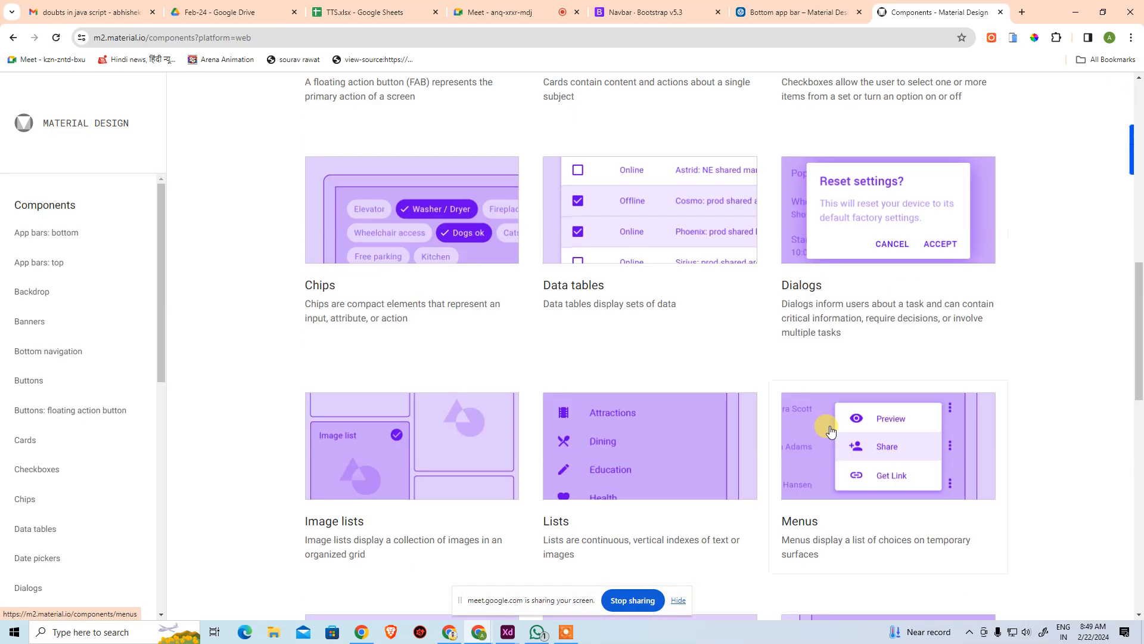
pyautogui.scroll(-7, 606, 364)
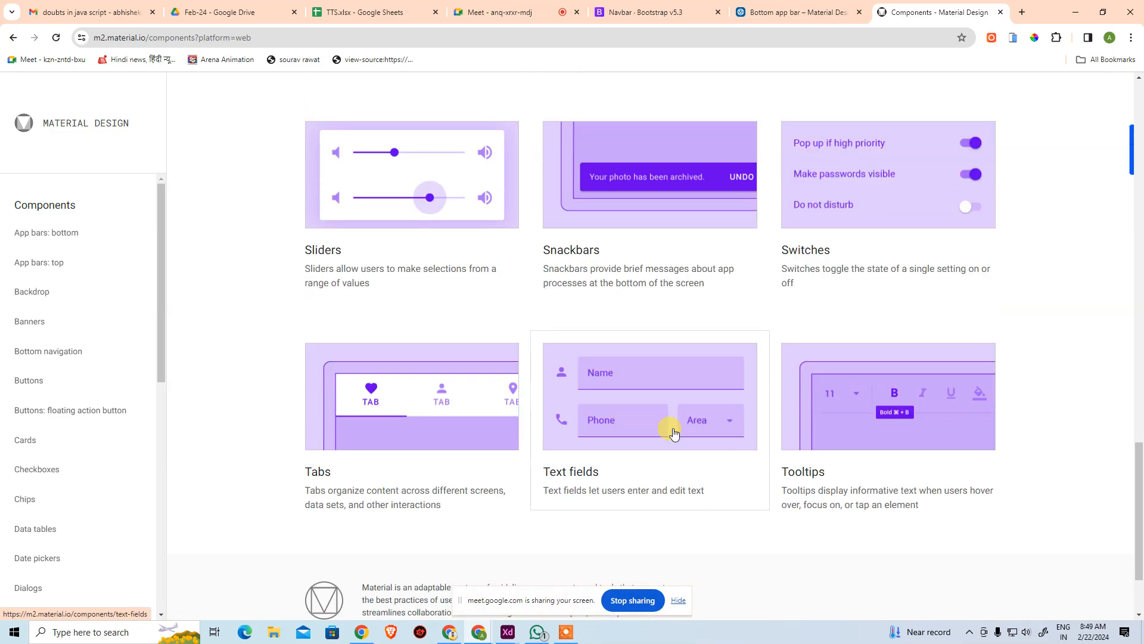
pyautogui.click(90, 12)
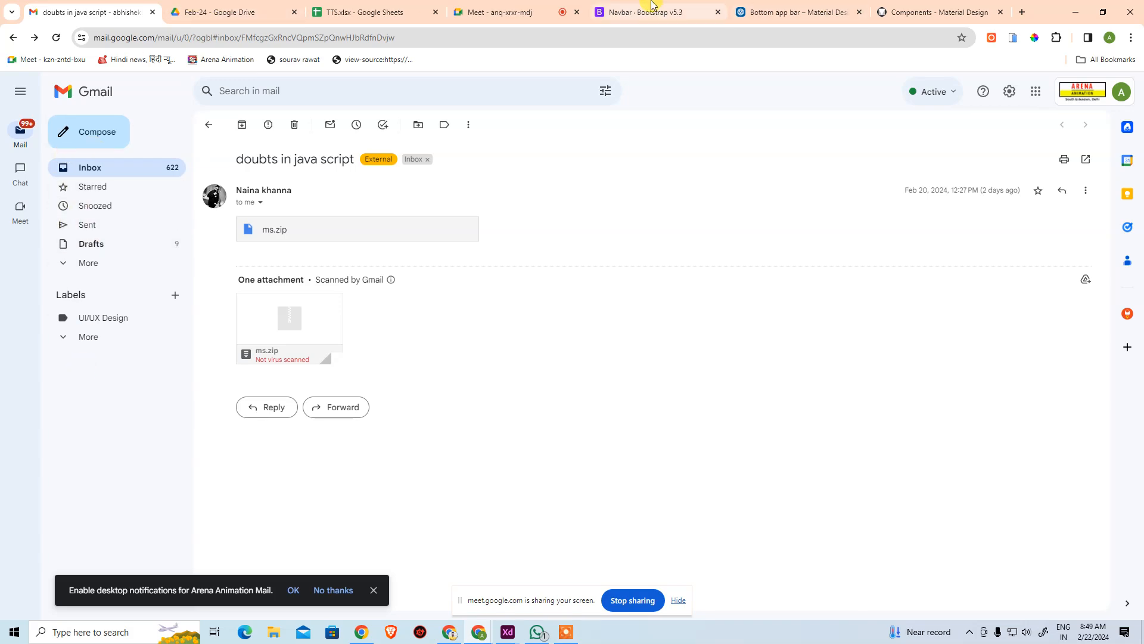
pyautogui.click(932, 13)
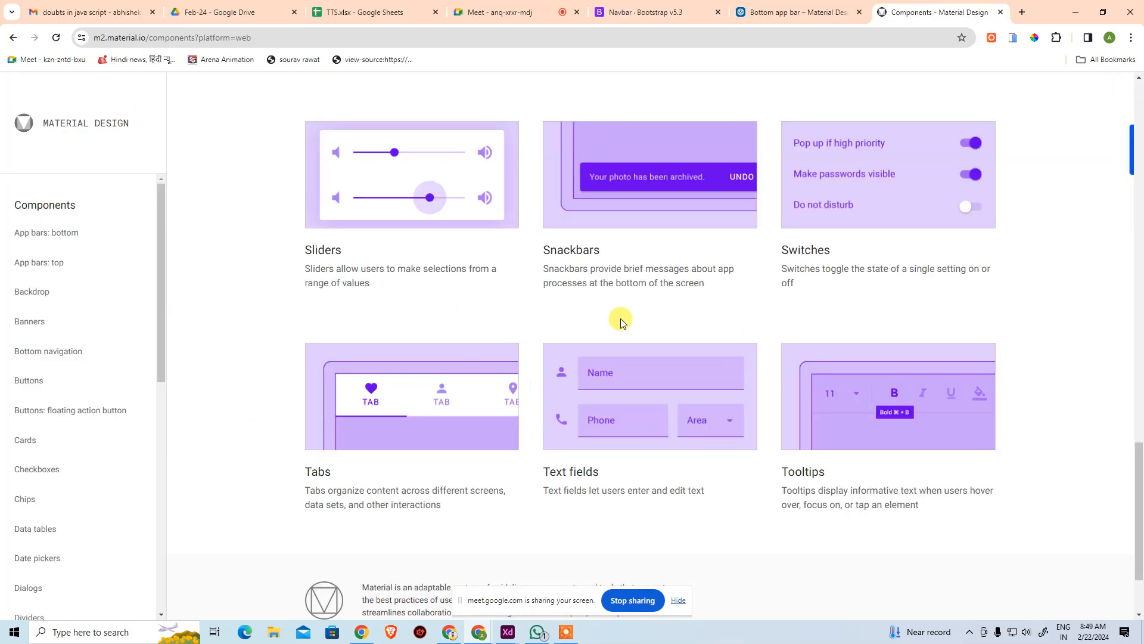
pyautogui.scroll(8, 620, 322)
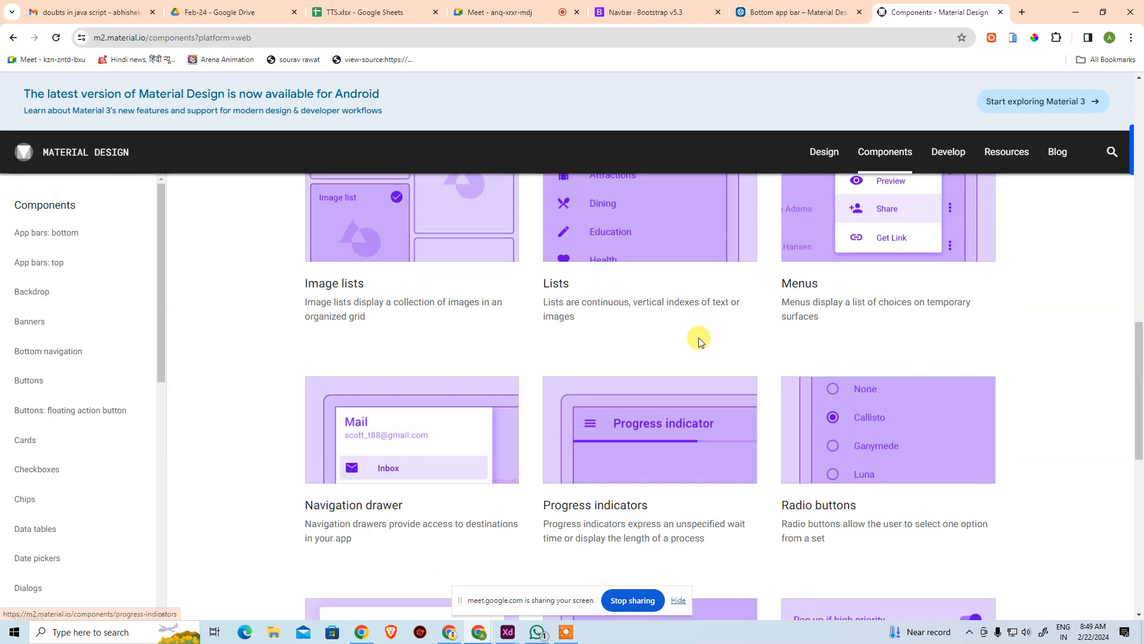
pyautogui.scroll(15, 699, 341)
pyautogui.scroll(-3, 168, 148)
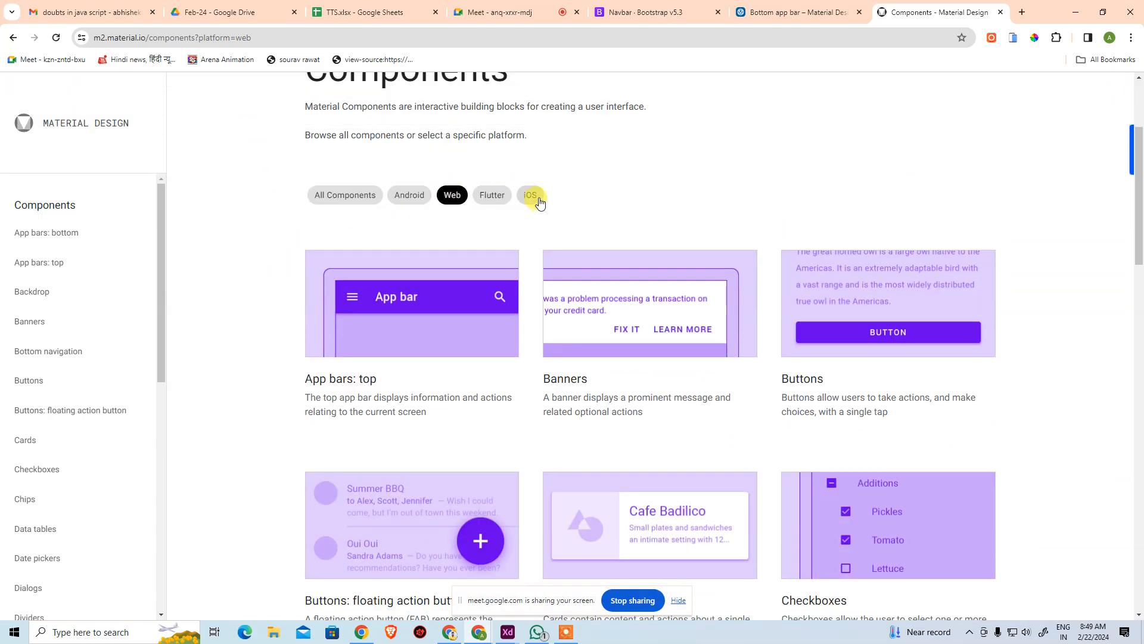
# Filter the Material 2 components by iOS, and revisit the usage guidance on the Material 3 bottom app bar page
pyautogui.click(532, 195)
pyautogui.click(795, 12)
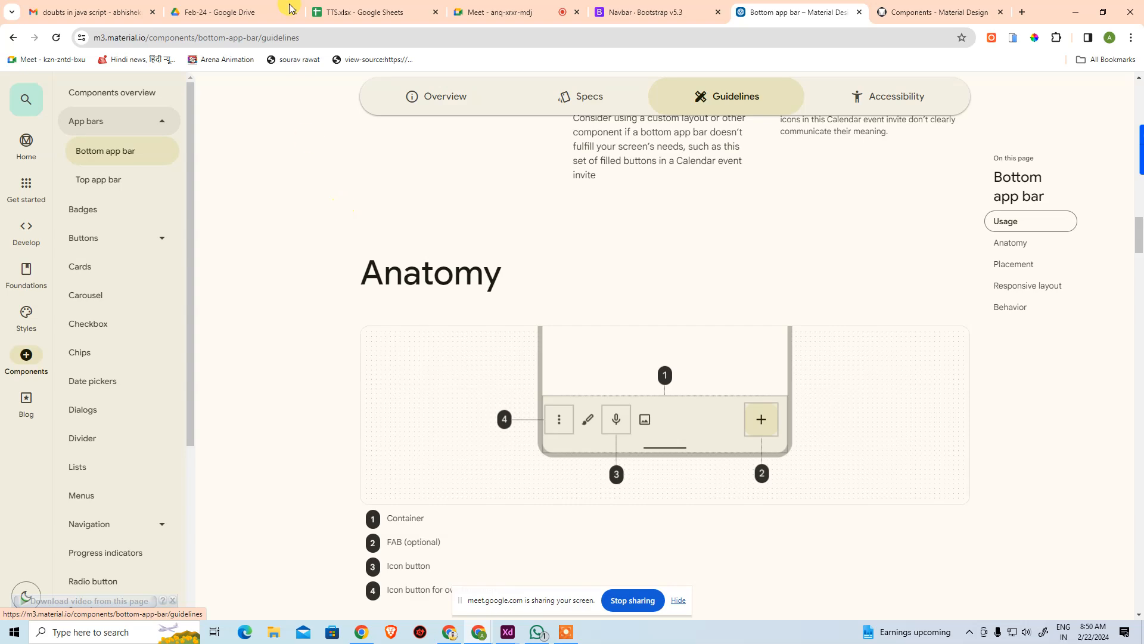
pyautogui.scroll(6, 367, 182)
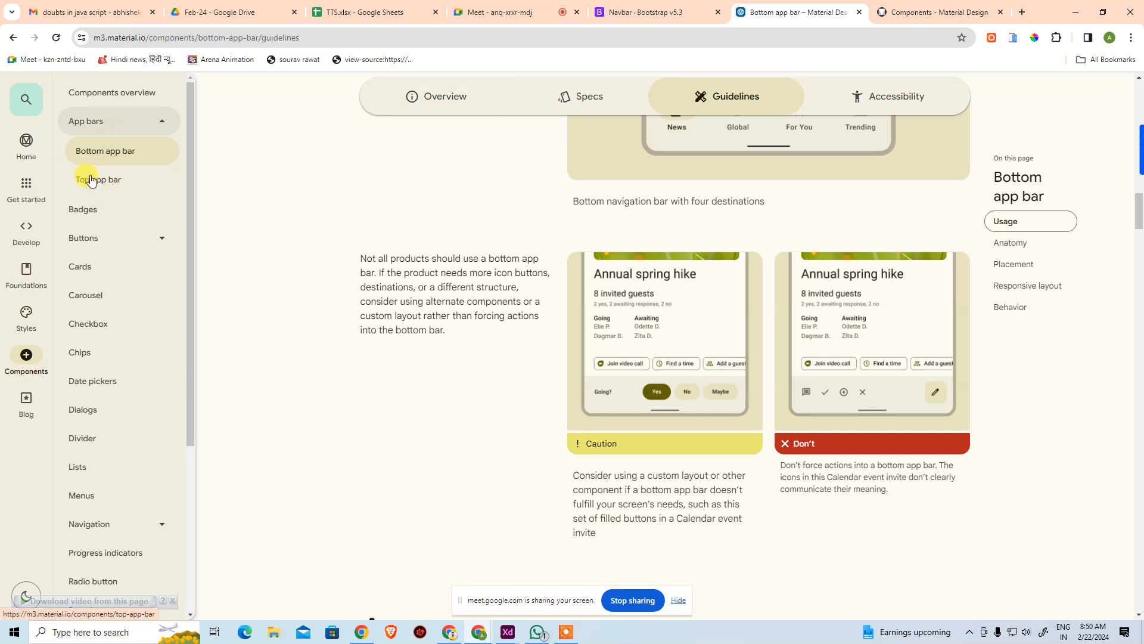
# Preview flipkart.com in a mobile phone simulator in a new tab, and return to the Material 2 components page
pyautogui.click(1022, 12)
pyautogui.write('fl')
pyautogui.press('Return')
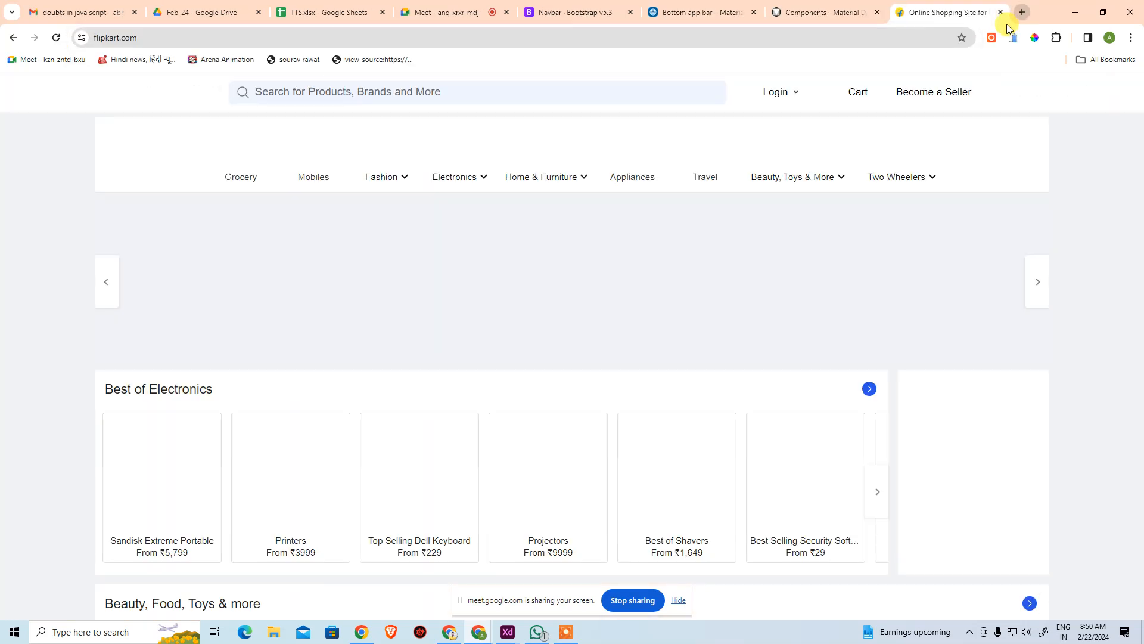
pyautogui.click(1008, 41)
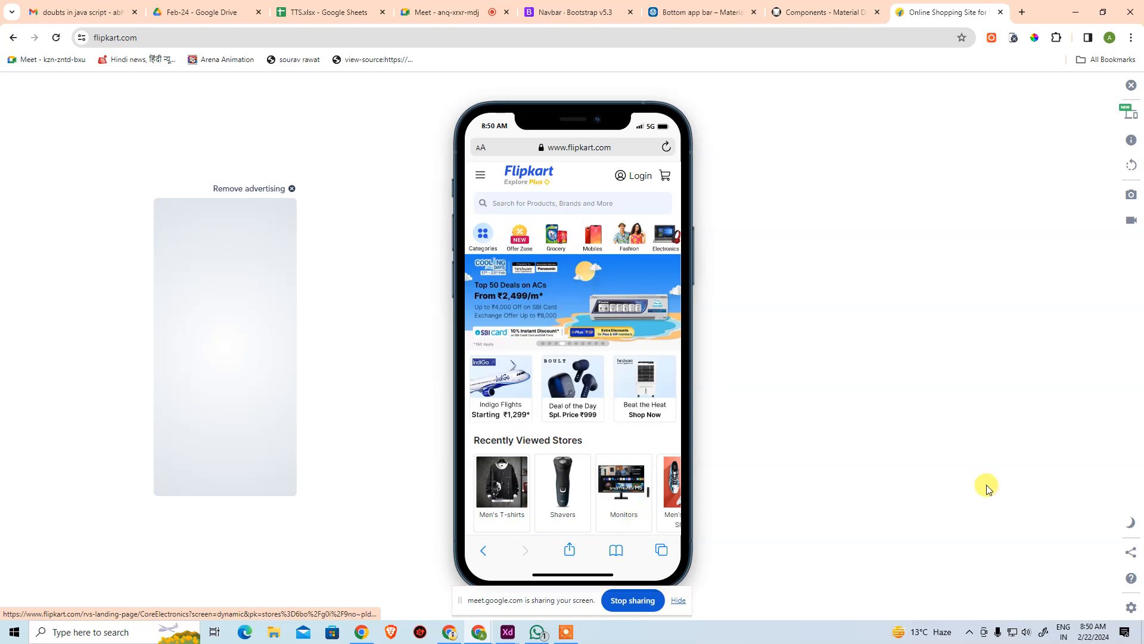
pyautogui.click(821, 12)
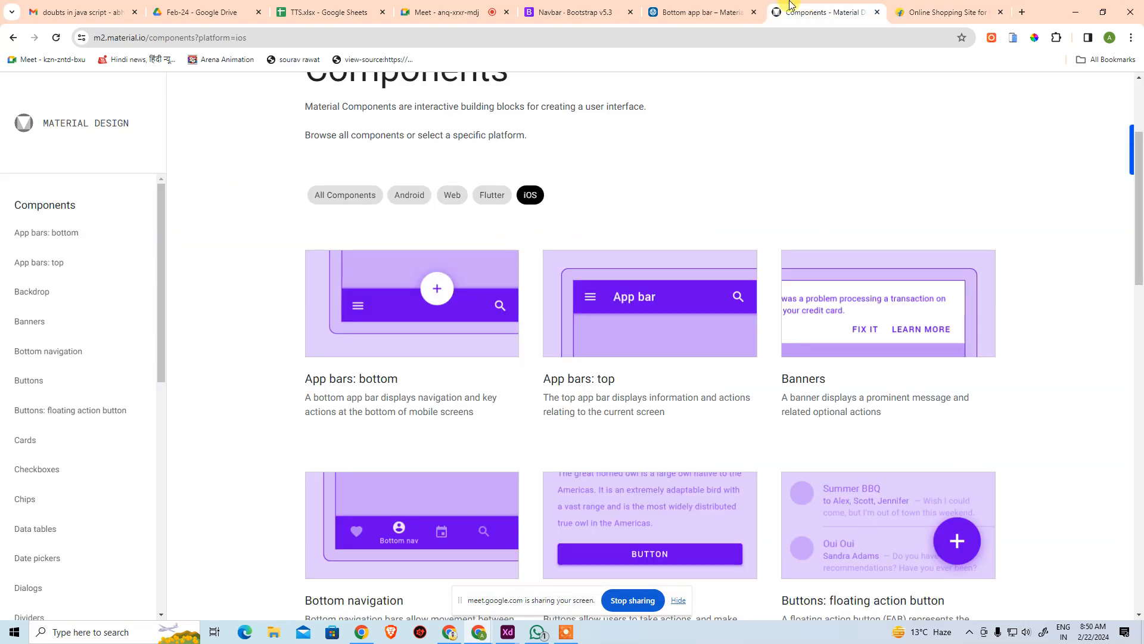
# Filter the Material 2 components by Android, and review the card types on the Material 3 Cards overview page
pyautogui.click(420, 205)
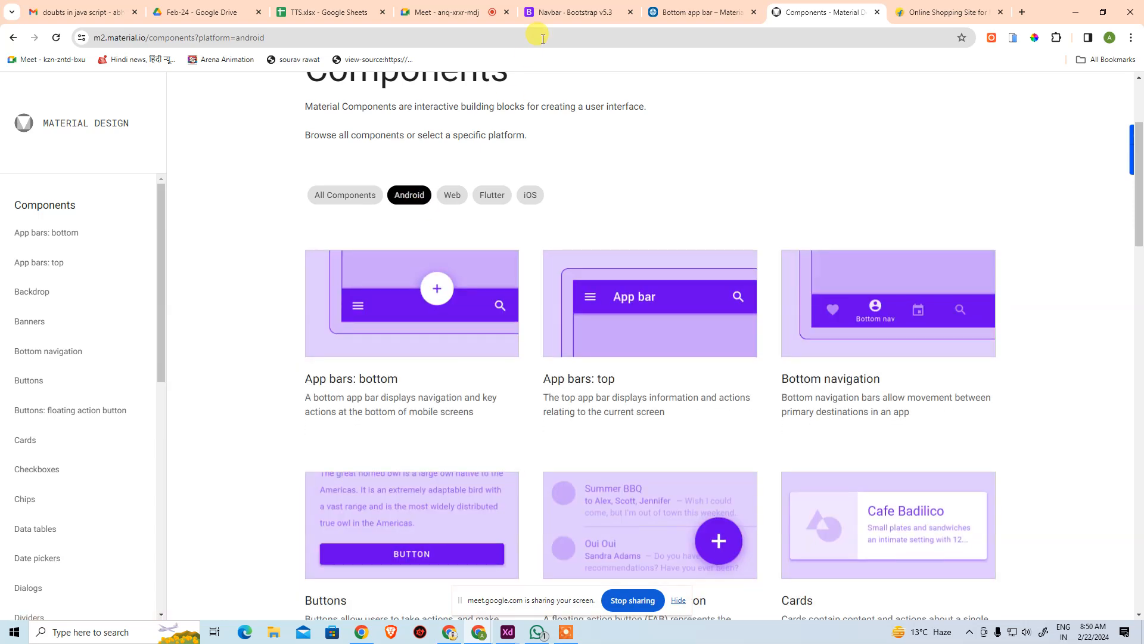
pyautogui.click(725, 16)
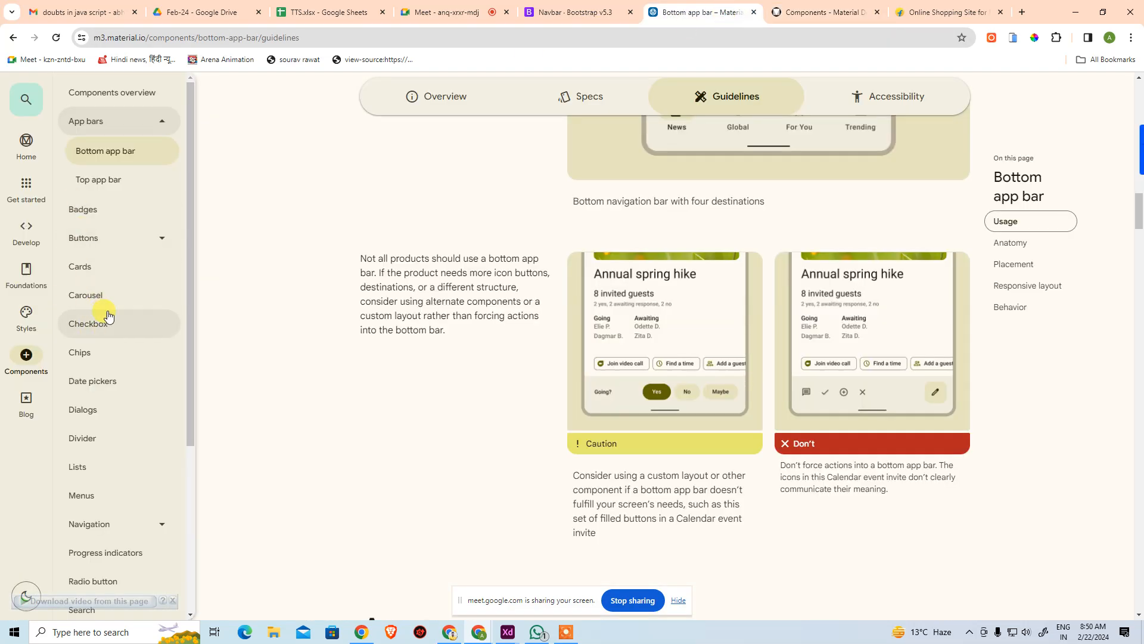
pyautogui.click(101, 276)
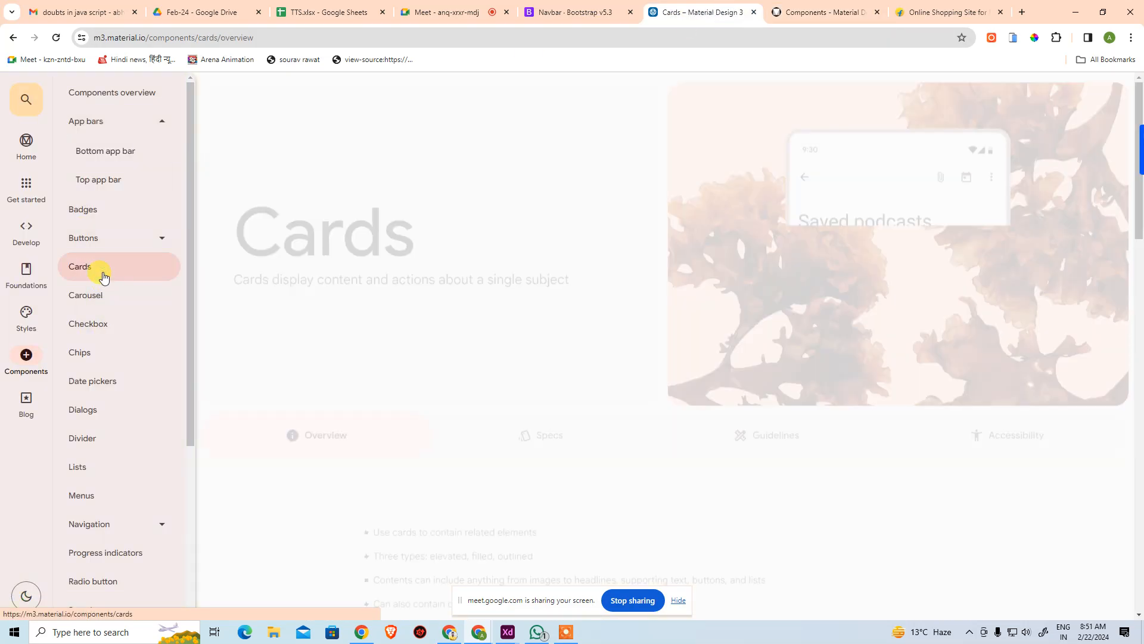
pyautogui.scroll(-5, 403, 309)
pyautogui.scroll(4, 404, 309)
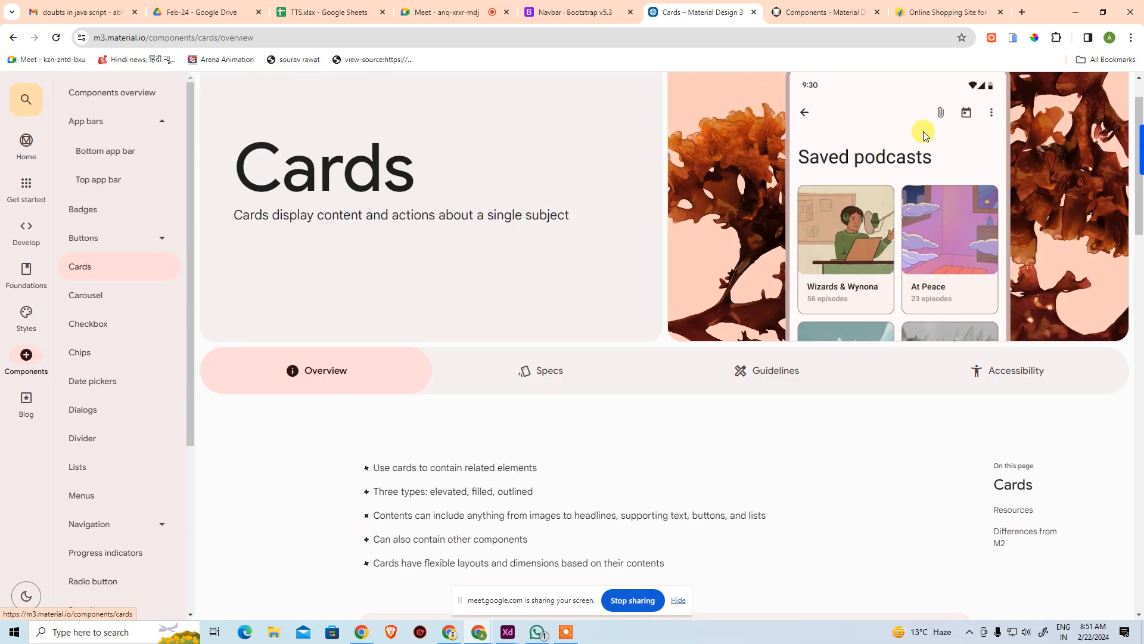
pyautogui.scroll(-3, 630, 415)
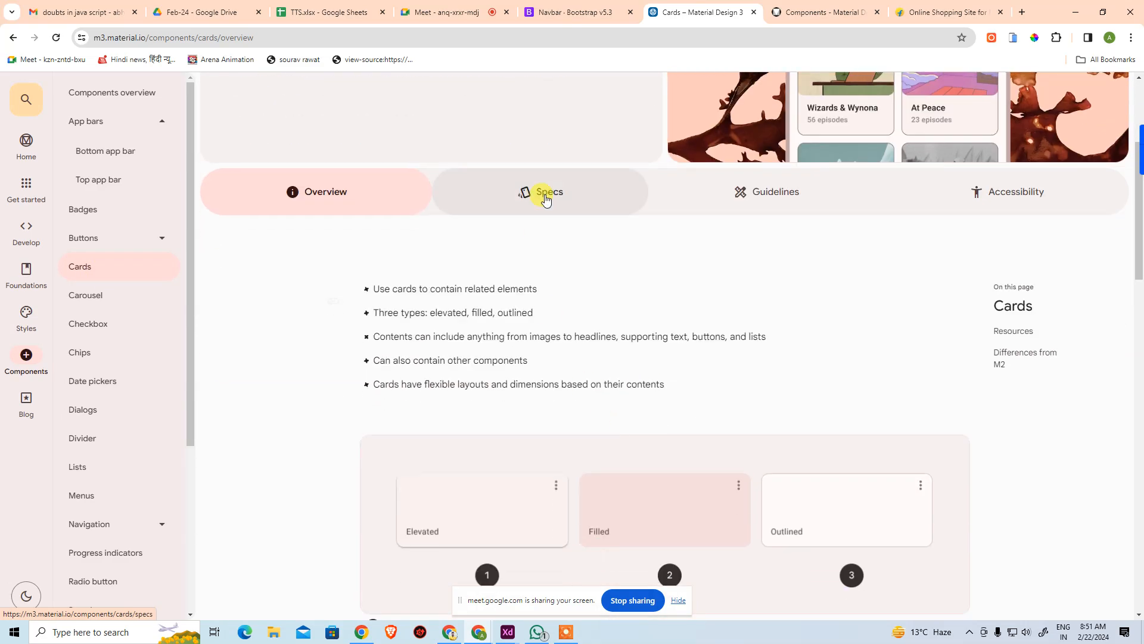
pyautogui.scroll(-4, 580, 342)
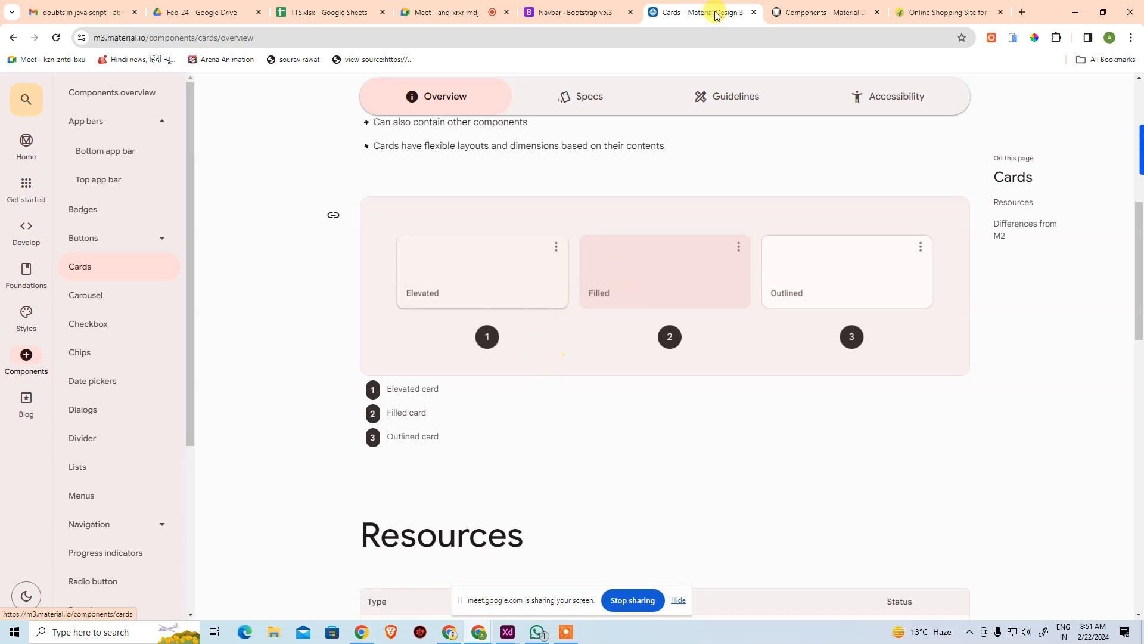
# Deactivate the phone simulator on flipkart.com, look over the desktop product cards, and return to the Material 3 Cards page
pyautogui.click(930, 11)
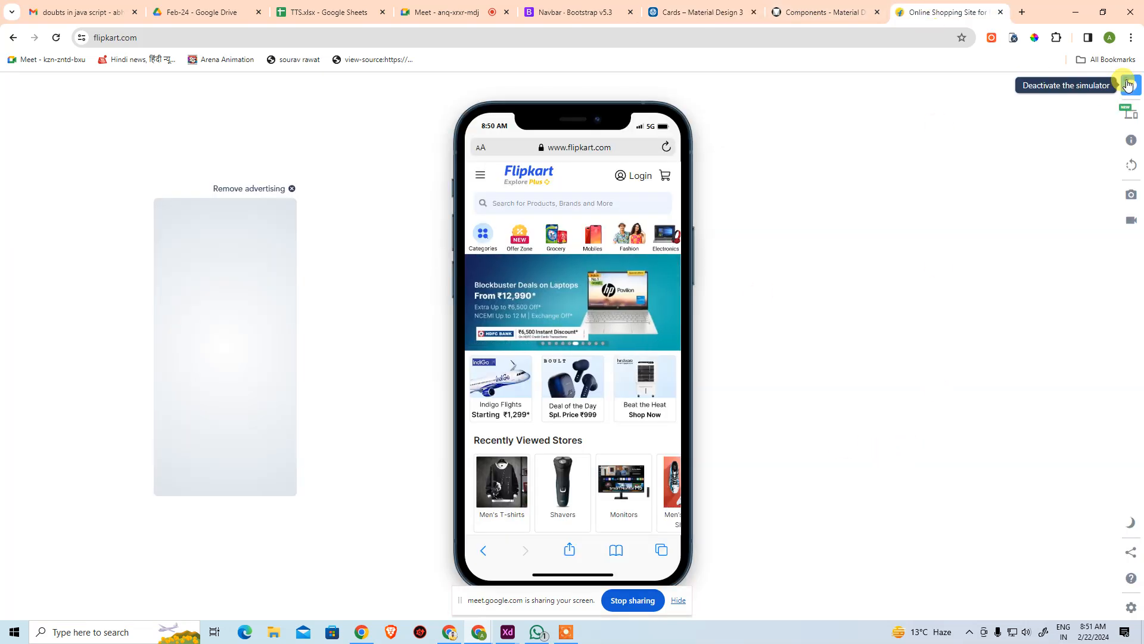
pyautogui.click(1128, 85)
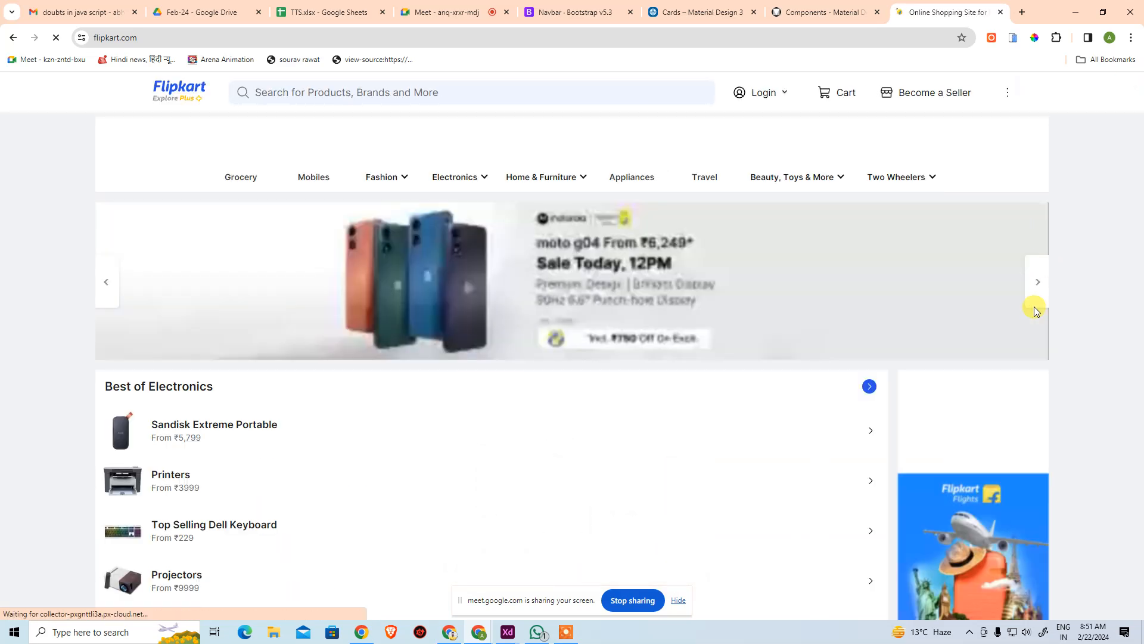
pyautogui.scroll(-5, 1123, 272)
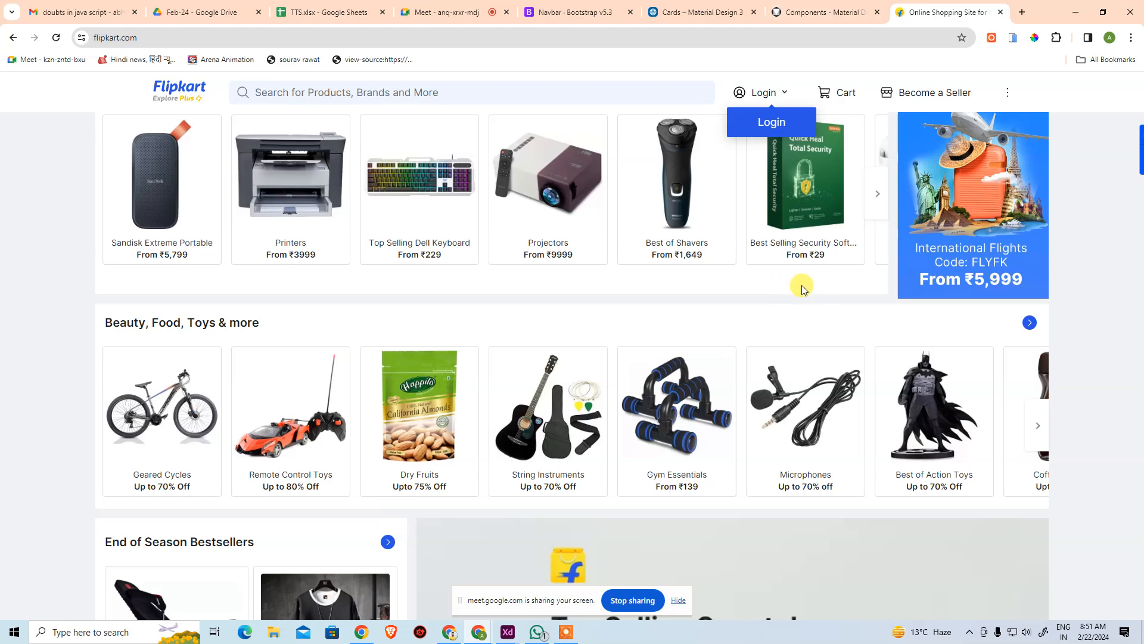
pyautogui.click(819, 12)
pyautogui.click(694, 10)
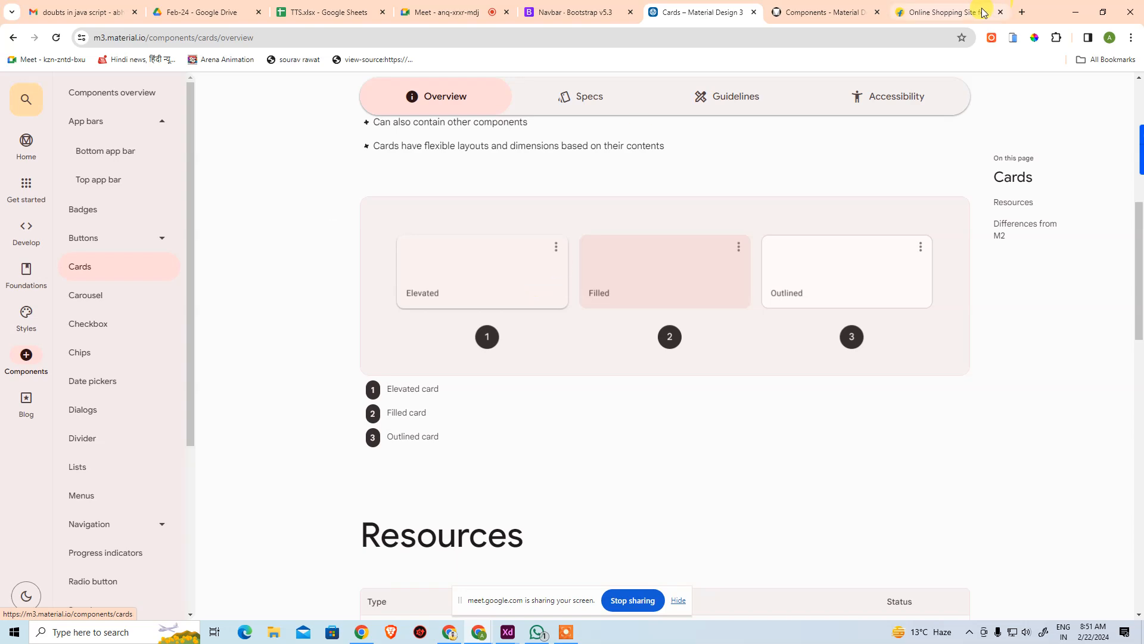
# Open Flipkart's Best of Shavers listing to compare its product cards with the Material 3 Cards page, and return to the Flipkart home page
pyautogui.click(947, 12)
pyautogui.click(659, 169)
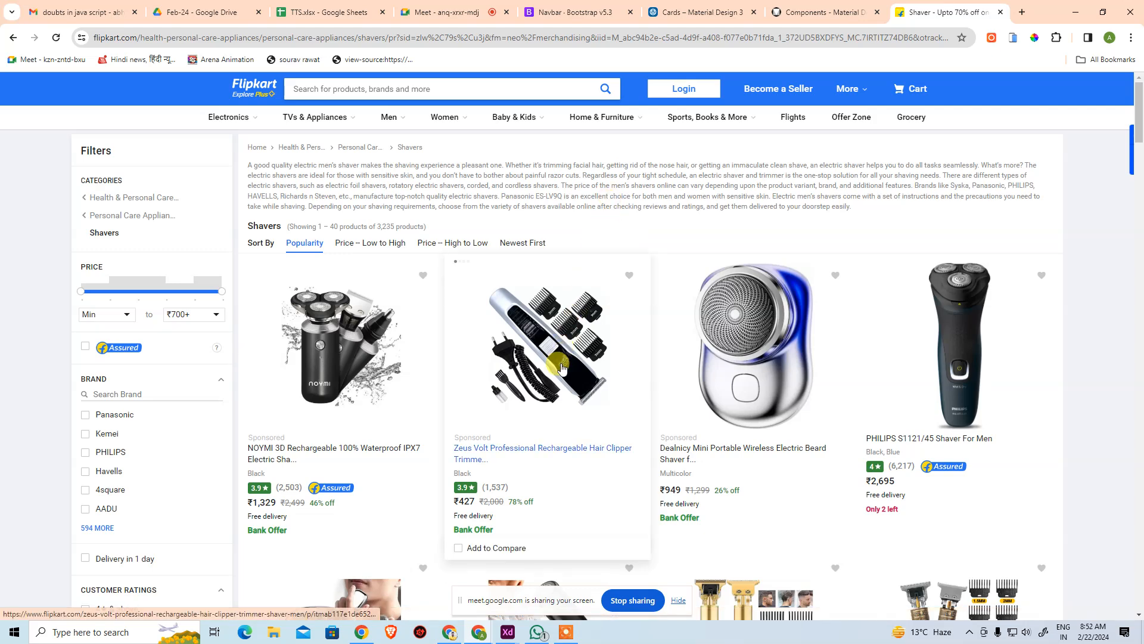
pyautogui.click(722, 5)
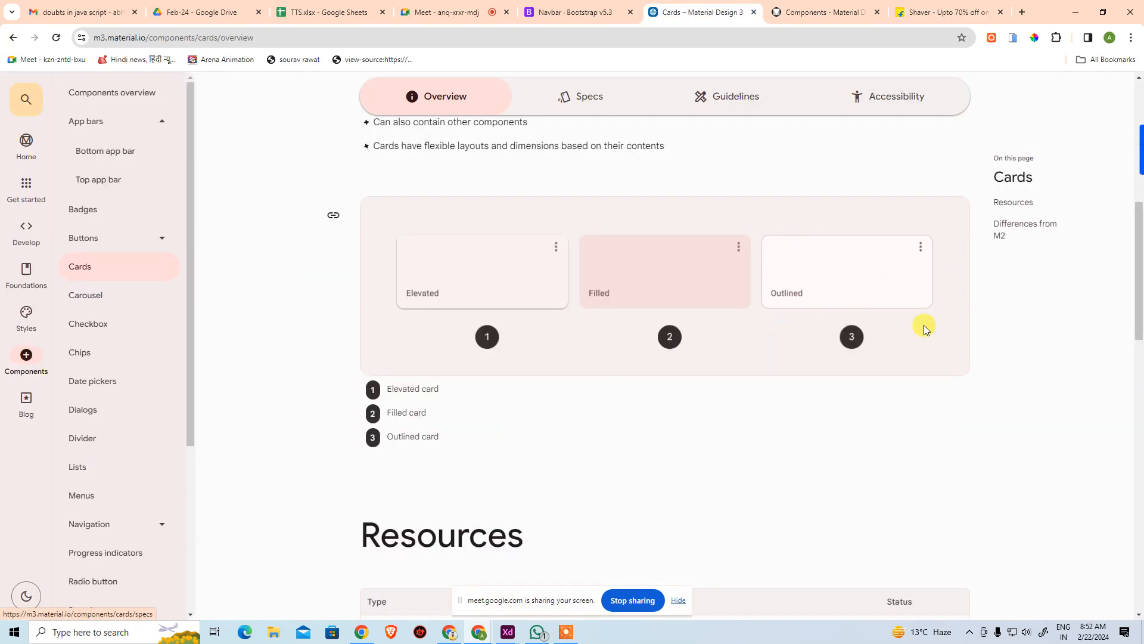
pyautogui.click(918, 12)
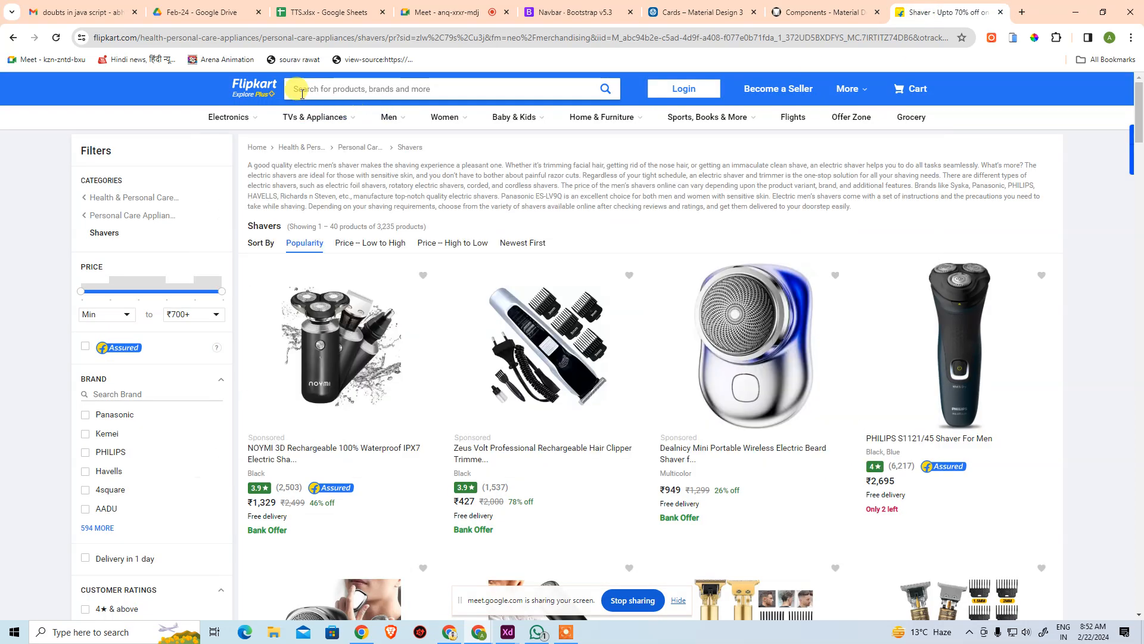
pyautogui.click(255, 88)
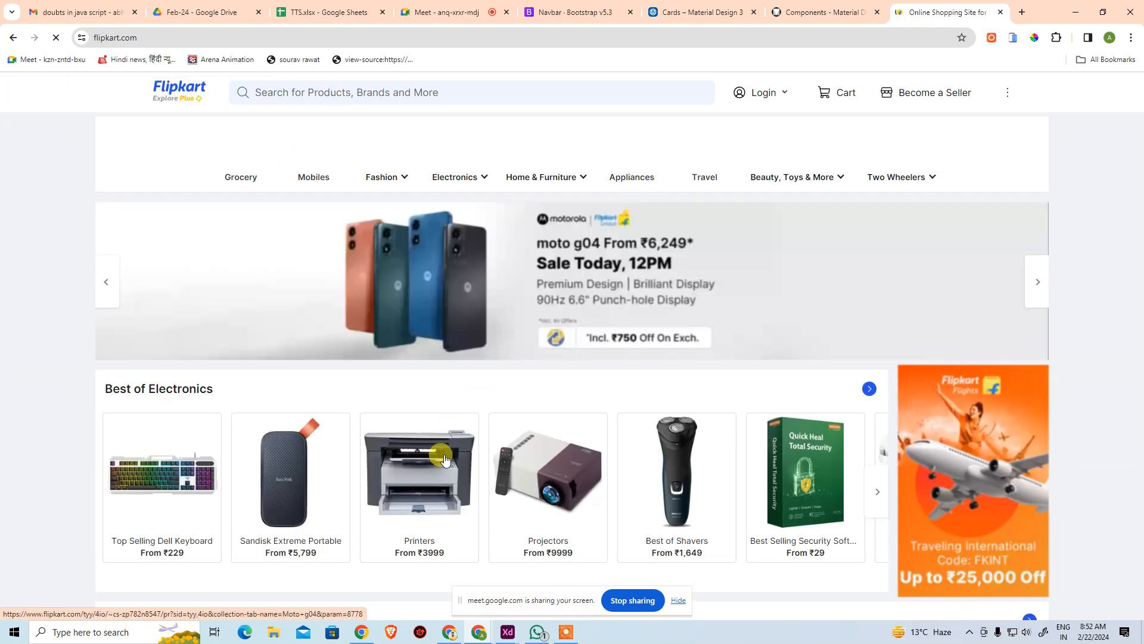
pyautogui.scroll(-4, 179, 489)
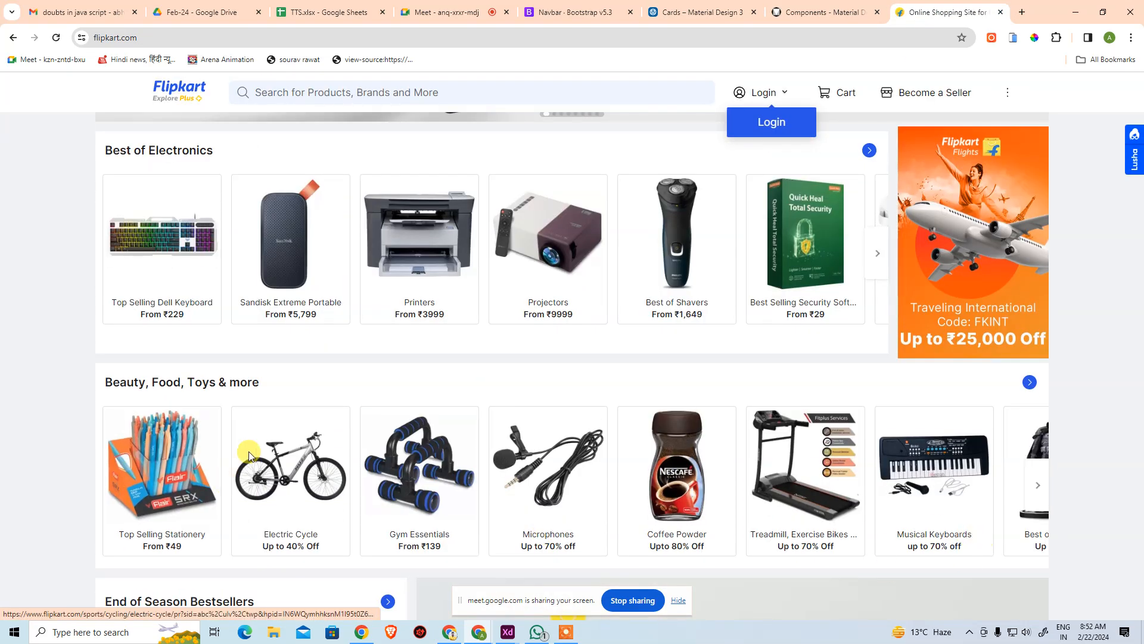
# Examine the Resources table on the Material 3 Cards overview and highlight the Web implementation entry
pyautogui.click(686, 12)
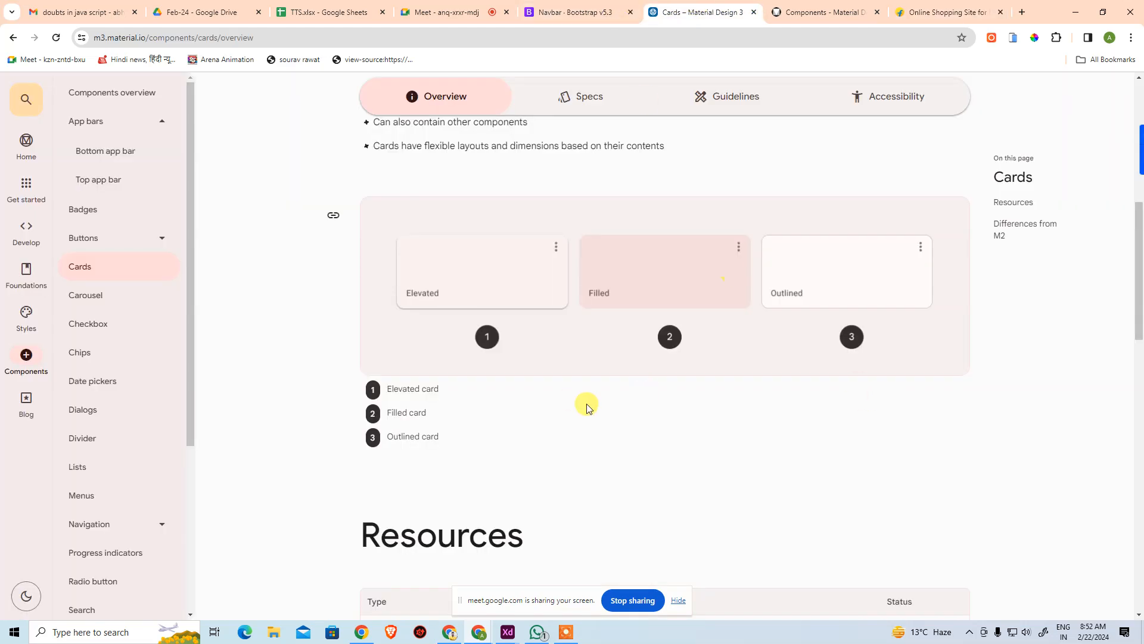
pyautogui.scroll(-8, 587, 408)
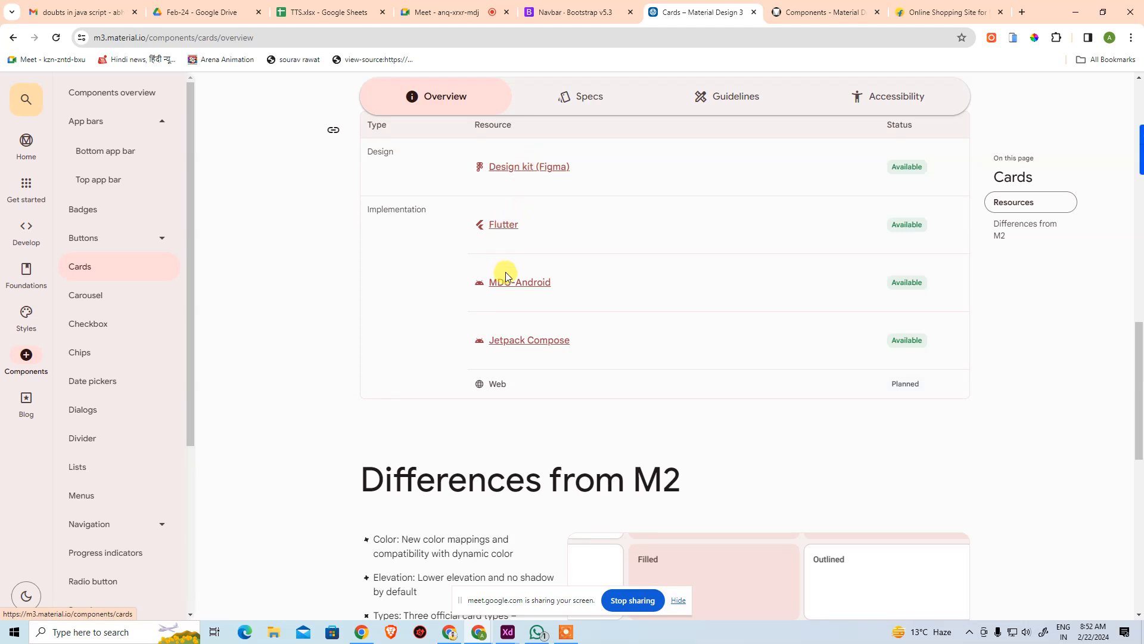
pyautogui.scroll(5, 494, 388)
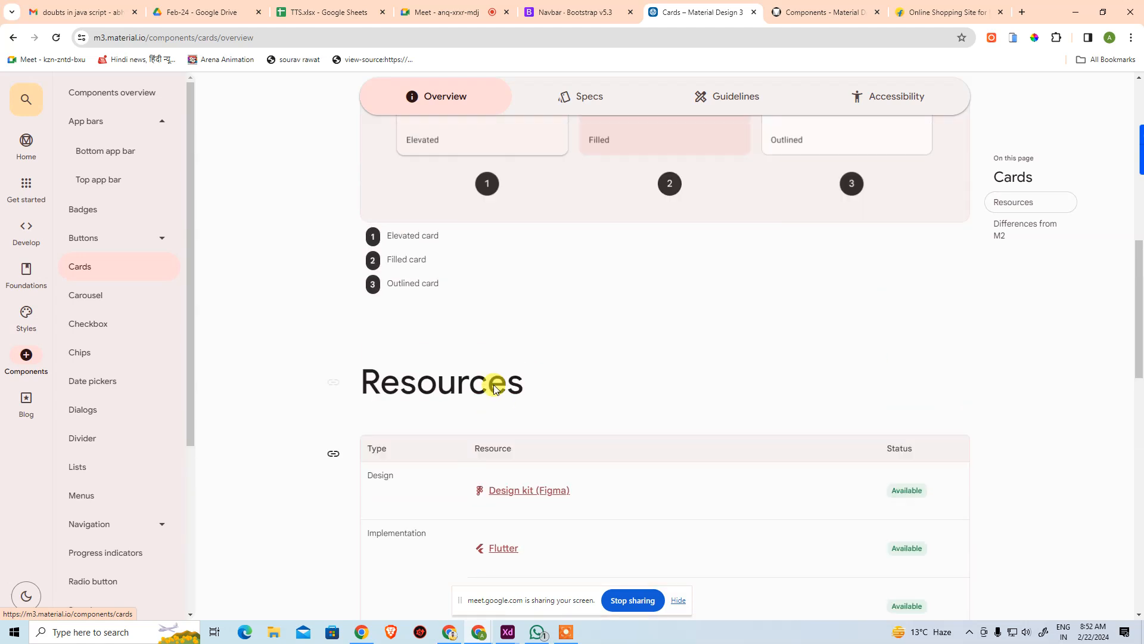
pyautogui.scroll(1, 494, 387)
pyautogui.scroll(-5, 823, 271)
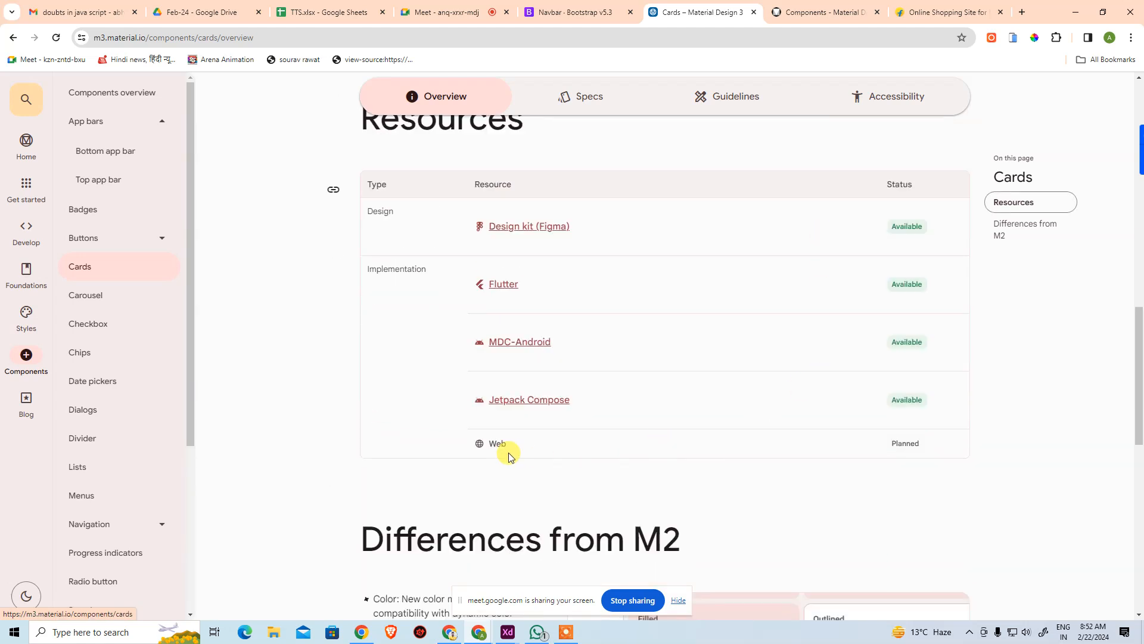
pyautogui.moveTo(491, 445); pyautogui.dragTo(588, 453)
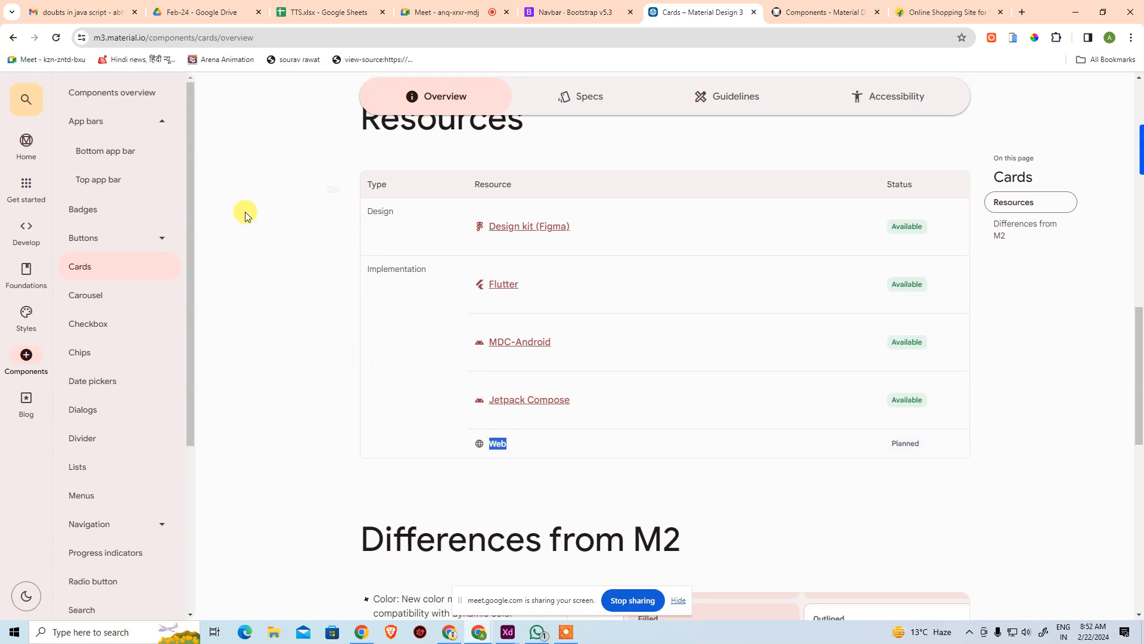
# Open the Top app bar overview and check the implementation status of each platform in its Resources table
pyautogui.click(106, 186)
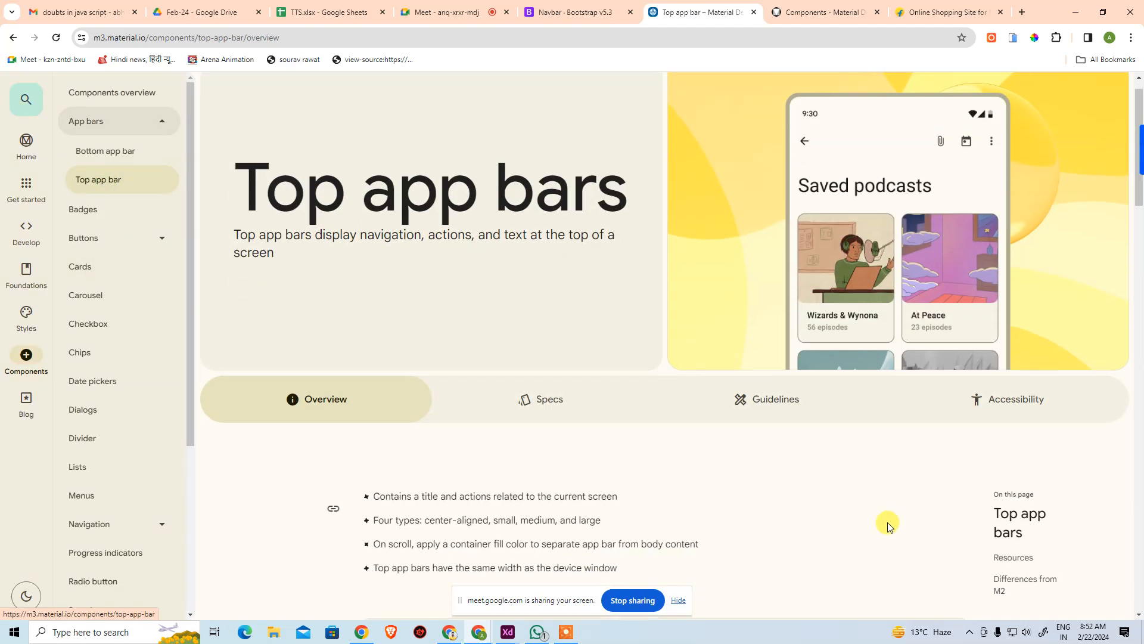
pyautogui.scroll(-15, 885, 513)
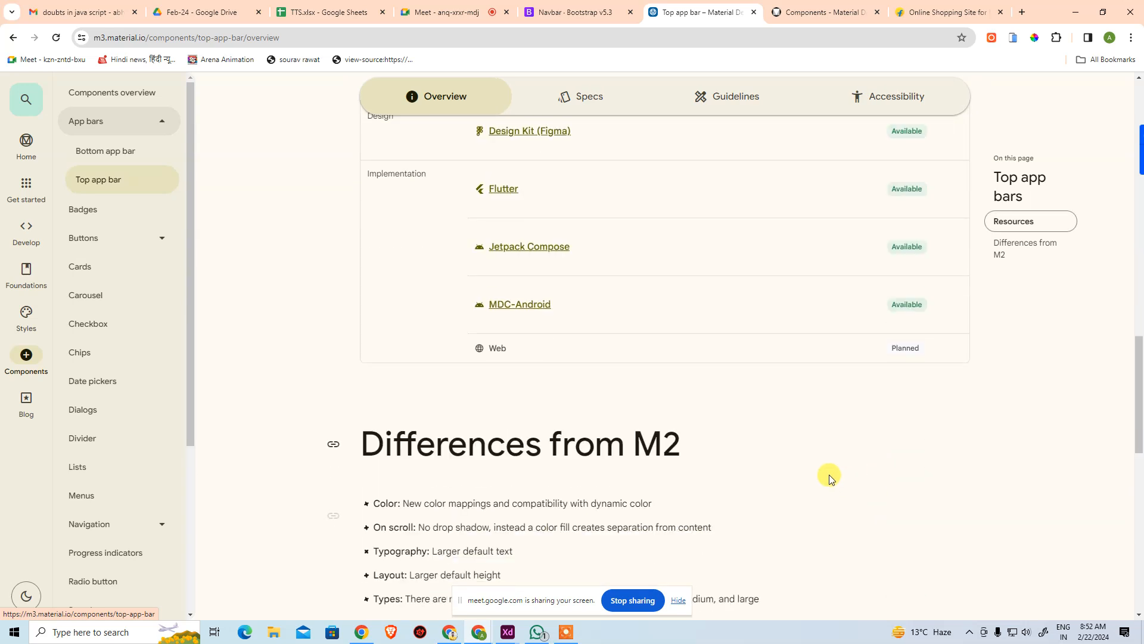
pyautogui.scroll(1, 946, 435)
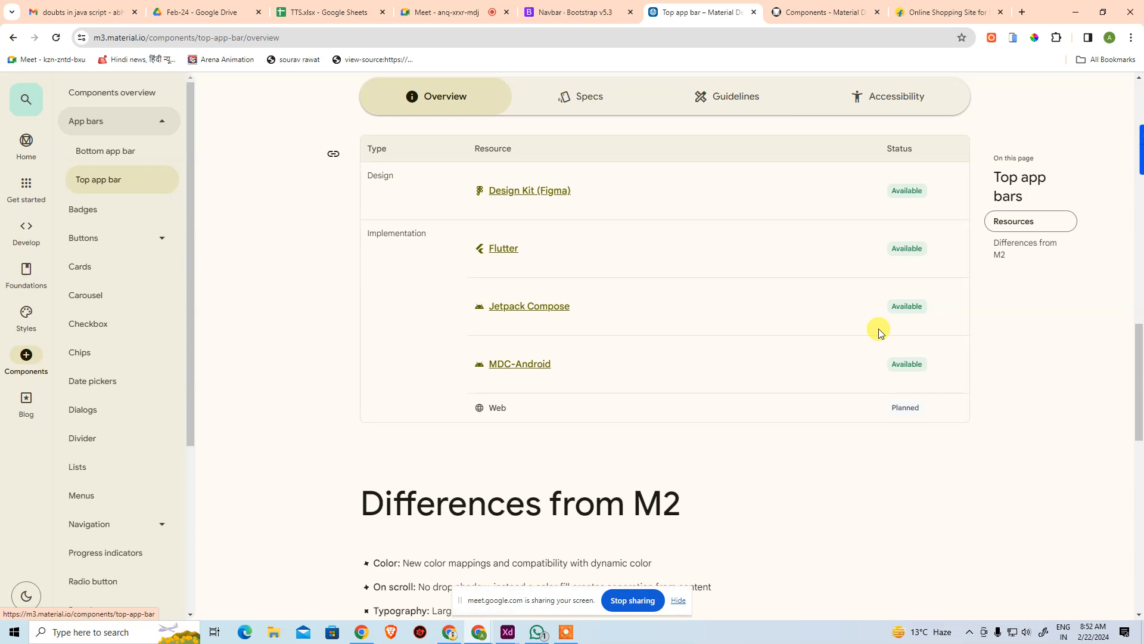
# Open the Carousel overview and examine its animated example, Resources table and Updates section through to the page end
pyautogui.click(94, 302)
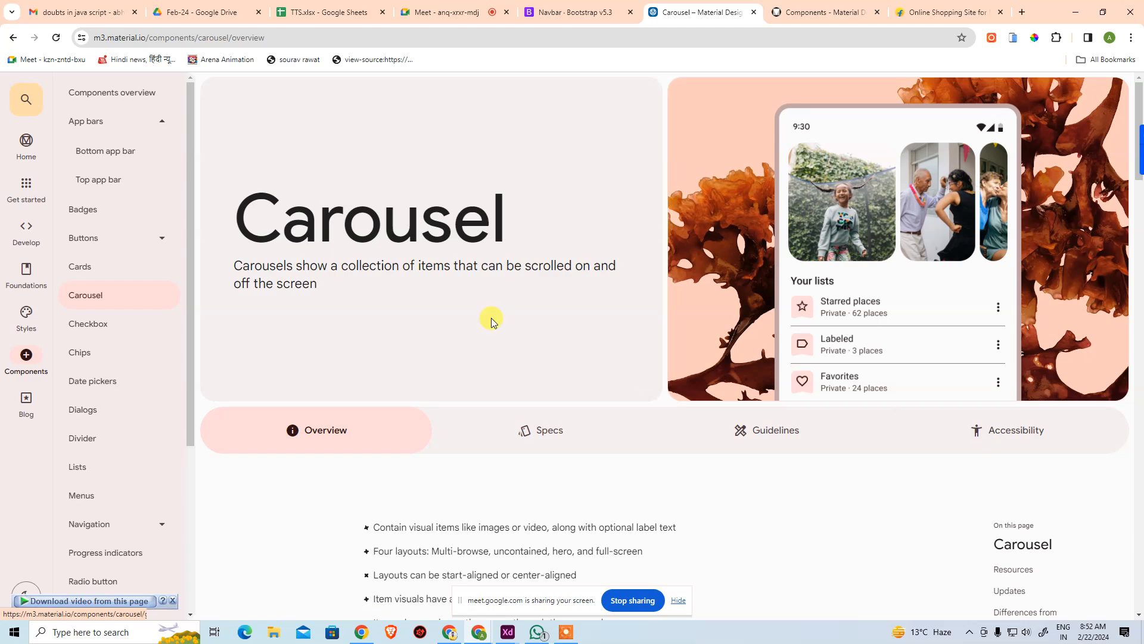
pyautogui.scroll(-15, 745, 366)
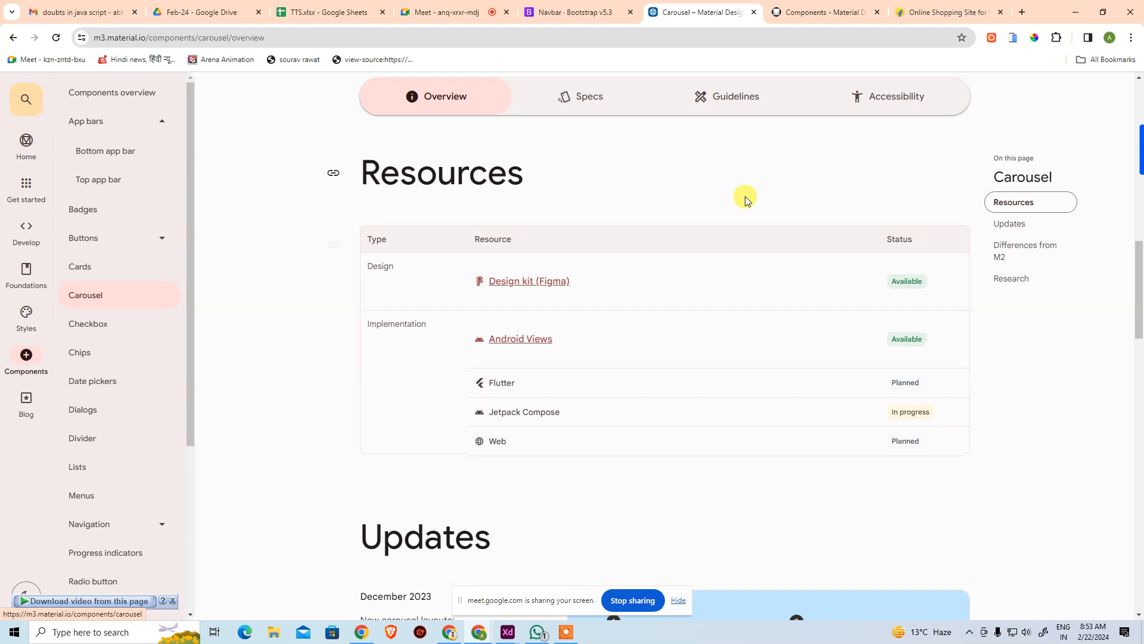
pyautogui.scroll(5, 745, 196)
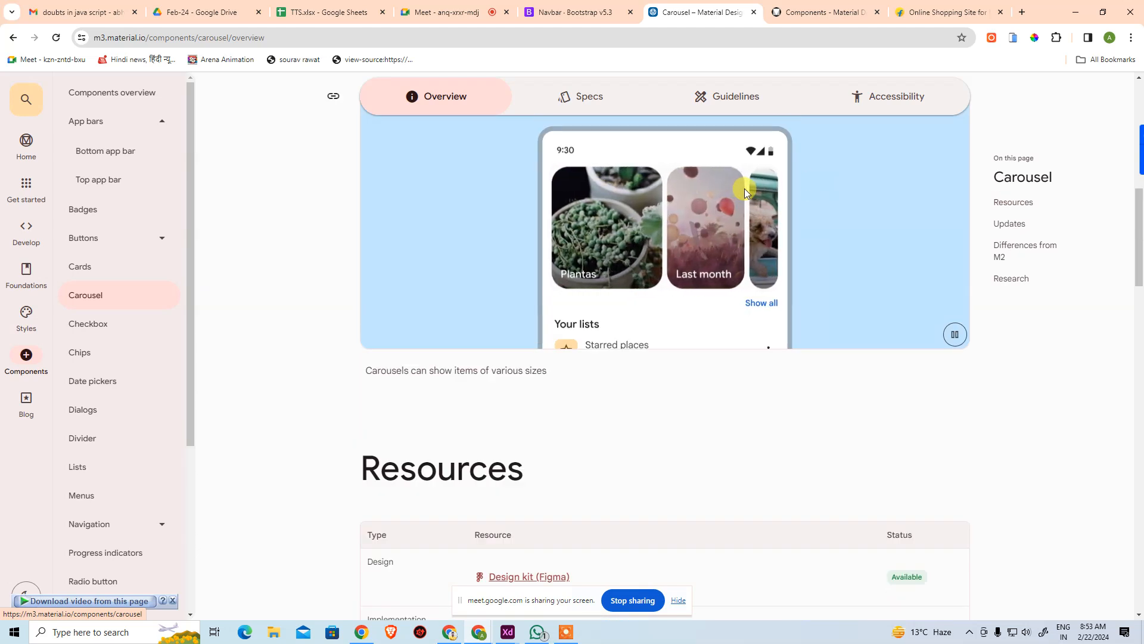
pyautogui.scroll(-5, 745, 188)
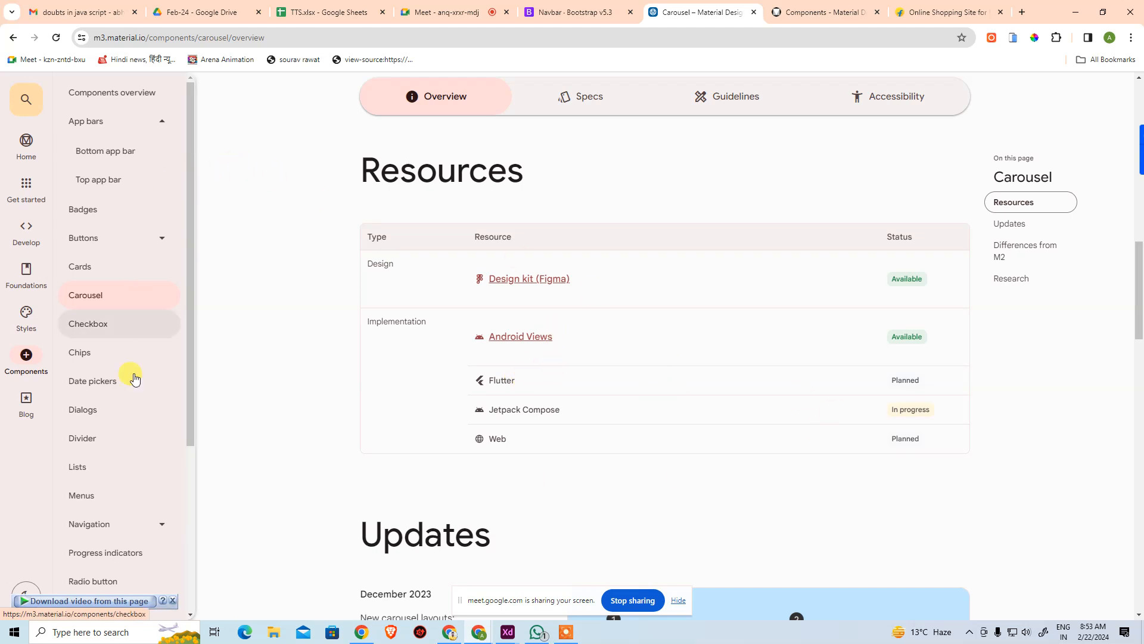
pyautogui.scroll(6, 931, 391)
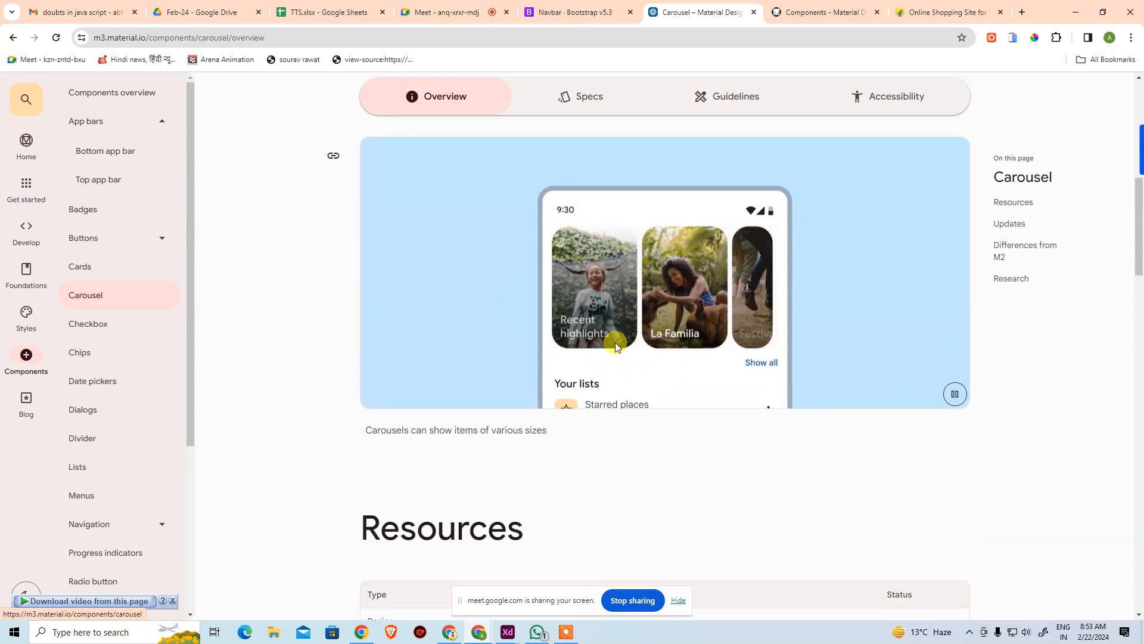
pyautogui.scroll(-1, 672, 401)
pyautogui.scroll(-14, 672, 401)
pyautogui.scroll(3, 621, 389)
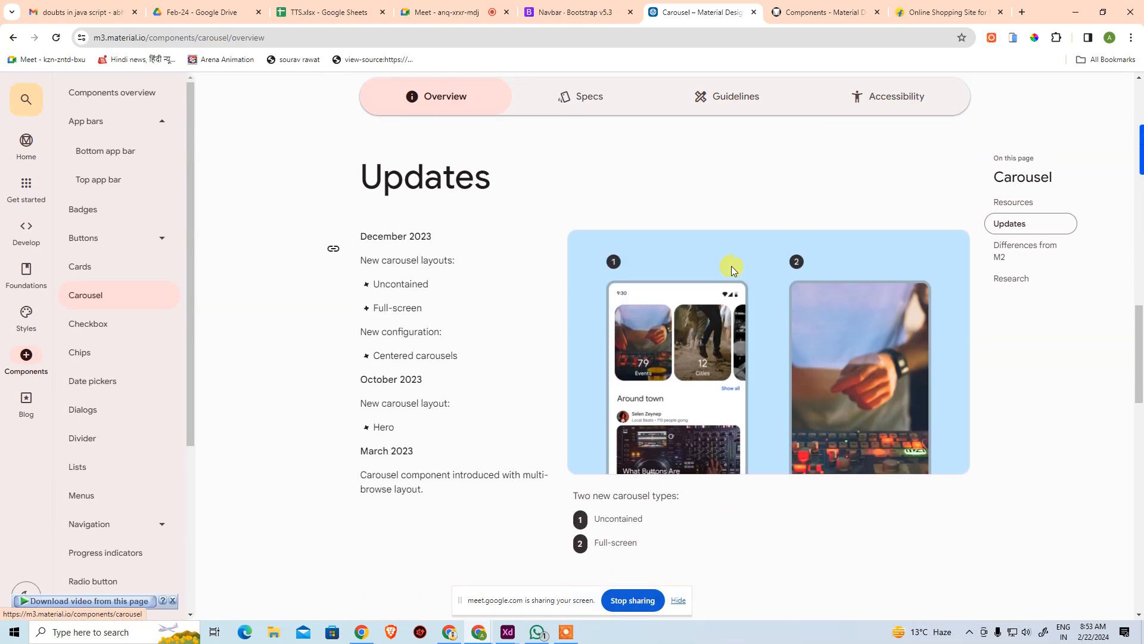
pyautogui.scroll(-15, 709, 420)
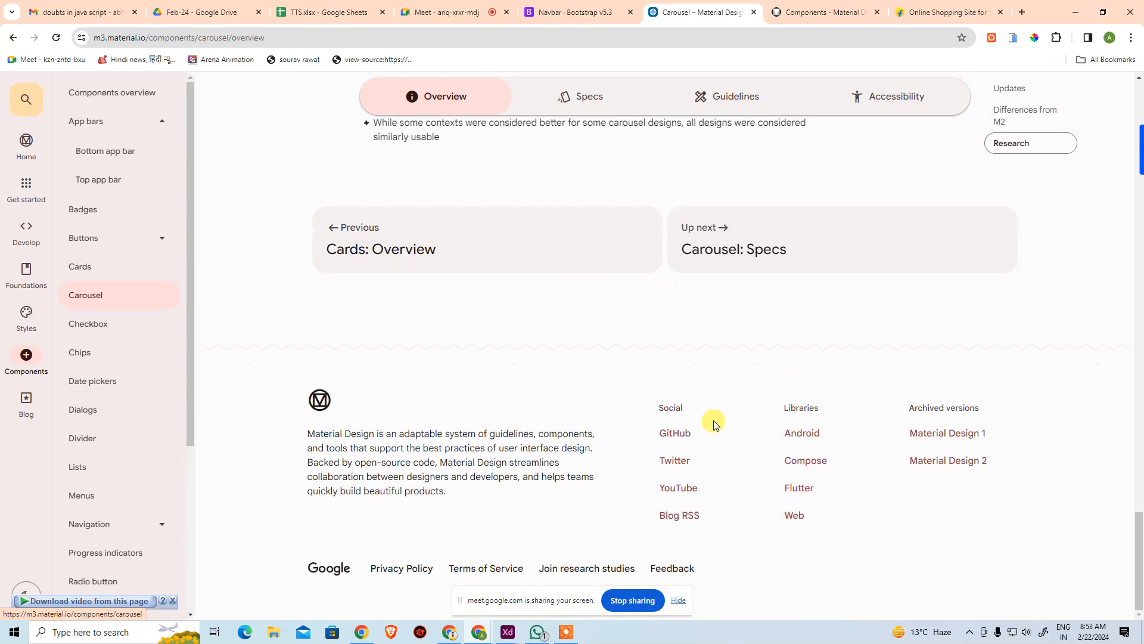
# Open the Carousel specs and read the anatomy, Color, States and Carousel item dynamic widths sections
pyautogui.scroll(12, 632, 322)
pyautogui.click(590, 98)
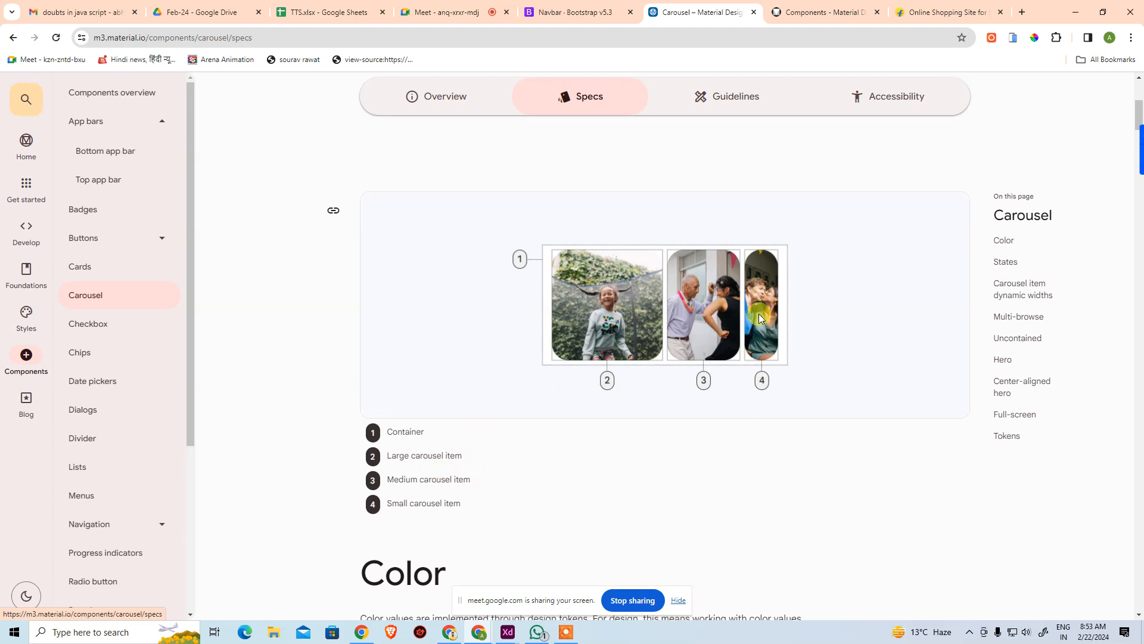
pyautogui.scroll(-8, 800, 352)
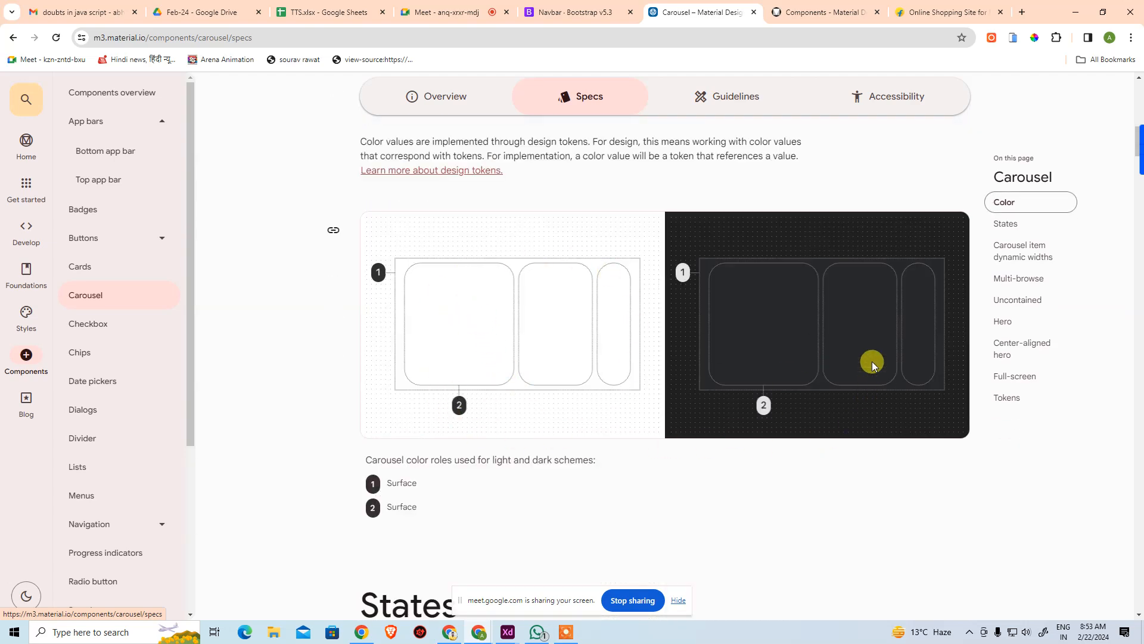
pyautogui.scroll(-2, 876, 365)
pyautogui.scroll(-6, 362, 389)
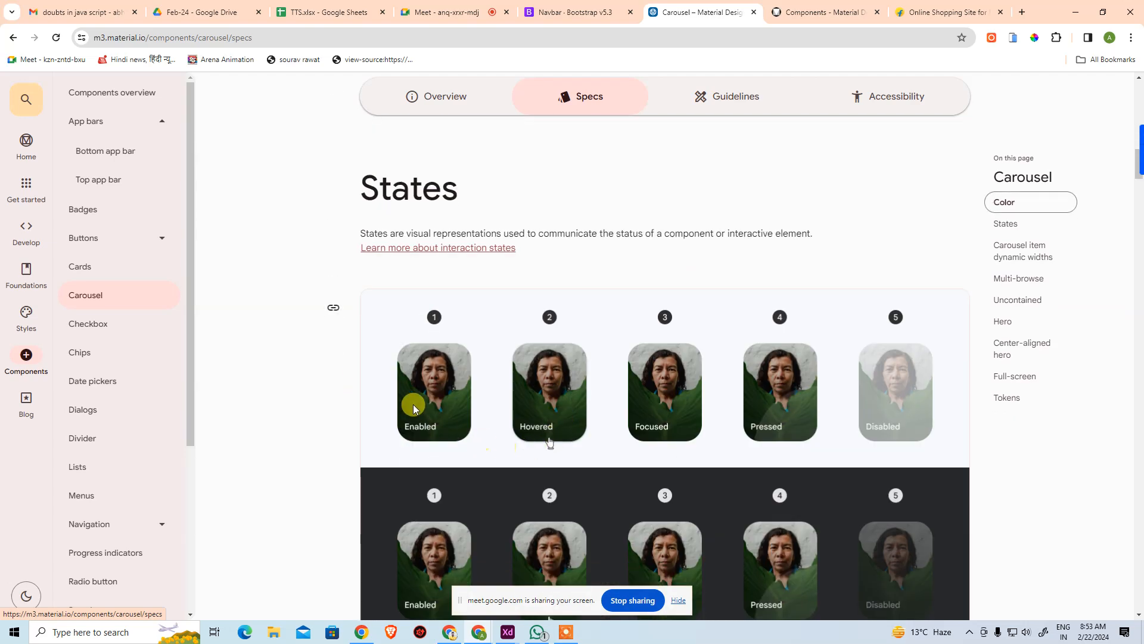
pyautogui.scroll(-6, 929, 358)
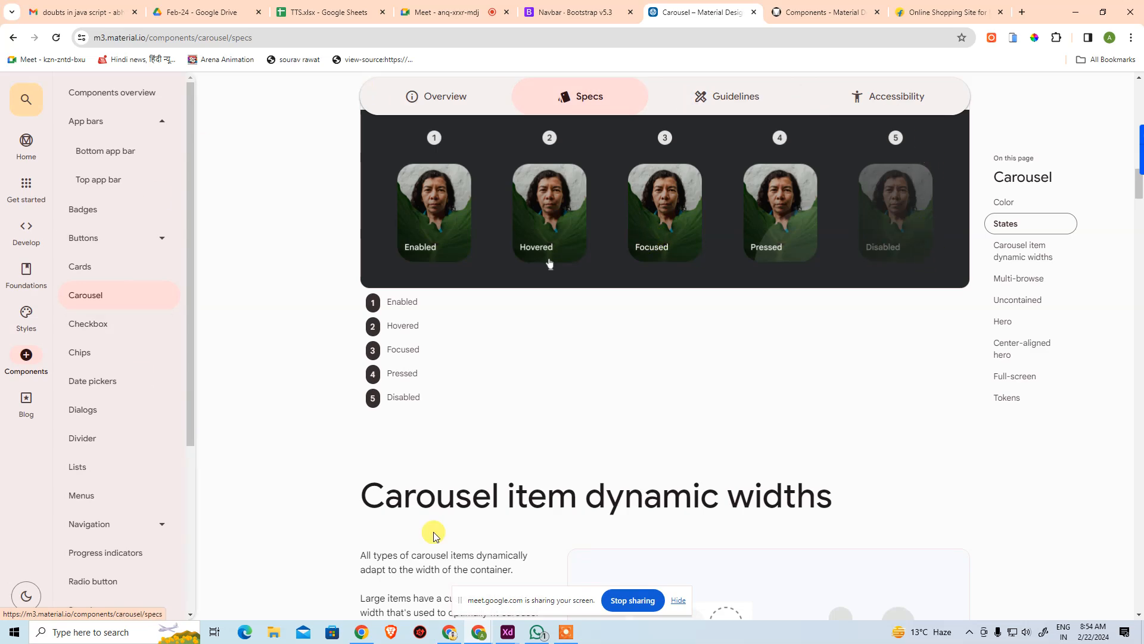
pyautogui.scroll(-1, 773, 378)
pyautogui.scroll(-6, 772, 380)
pyautogui.scroll(2, 829, 304)
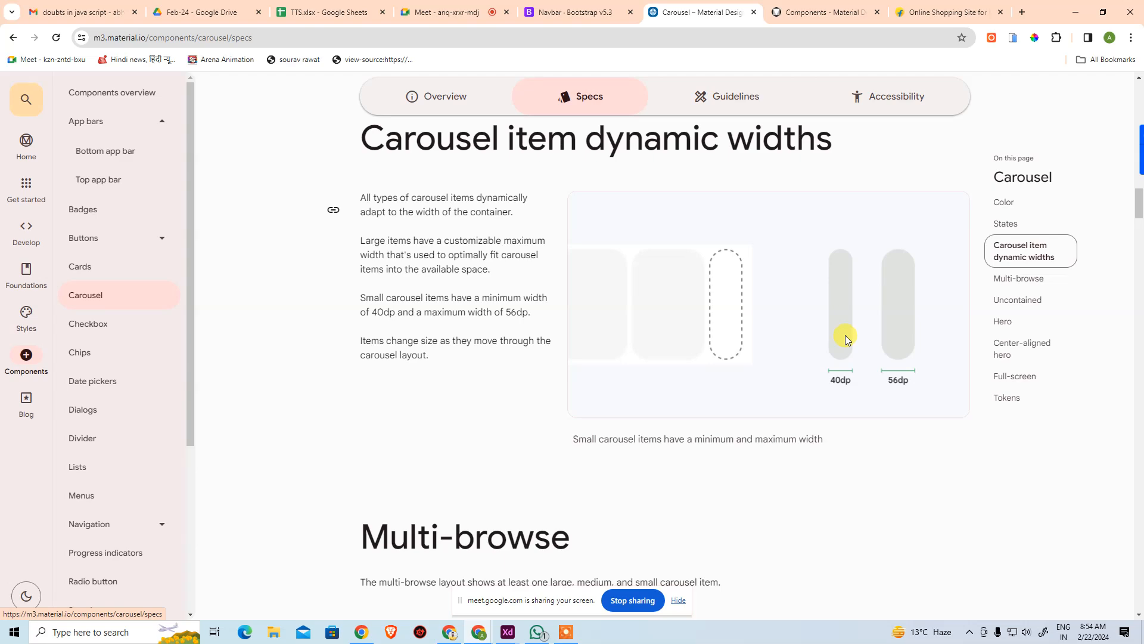
# Read the Multi-browse and Uncontained sections of the Carousel specs, including their anatomy, measurements and attribute tables
pyautogui.scroll(-5, 294, 370)
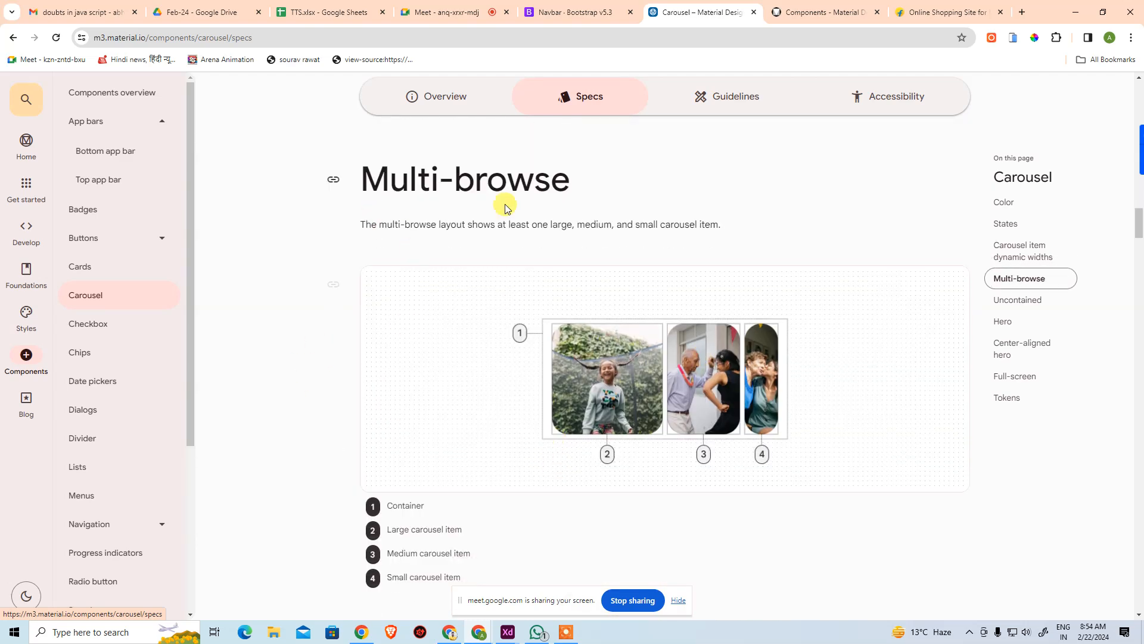
pyautogui.scroll(-5, 703, 368)
pyautogui.scroll(-2, 703, 368)
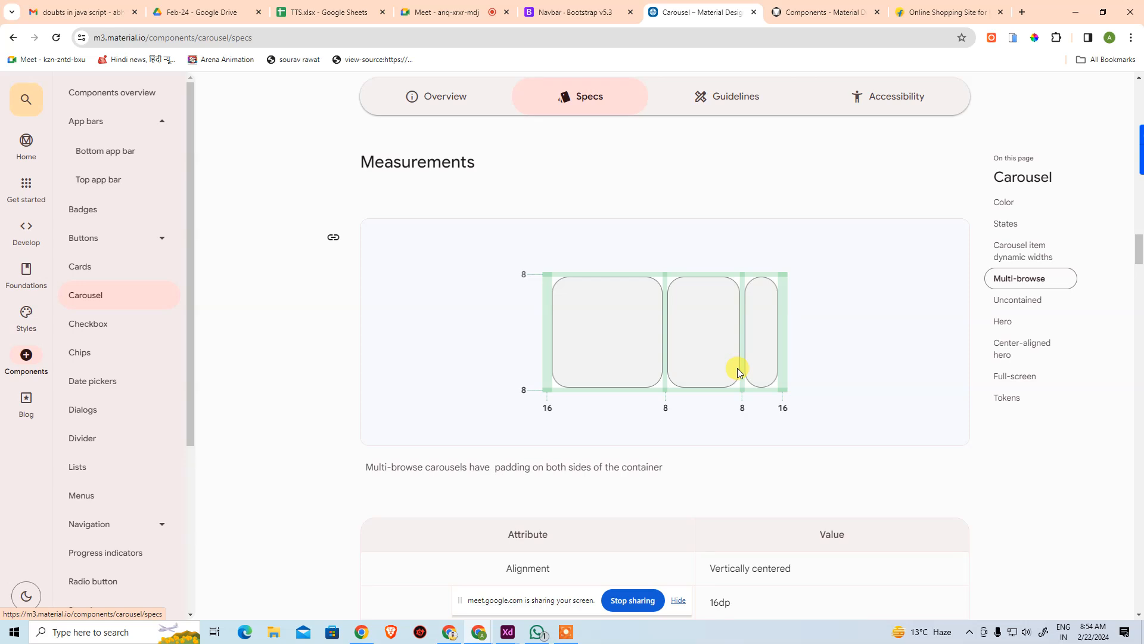
pyautogui.scroll(-5, 774, 358)
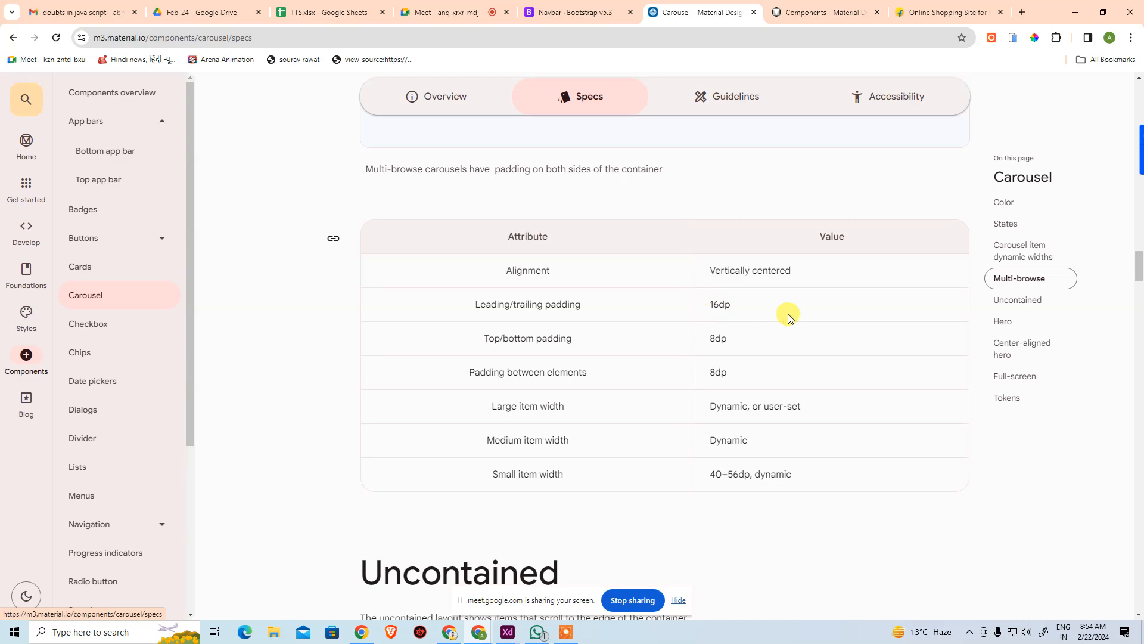
pyautogui.scroll(-15, 745, 501)
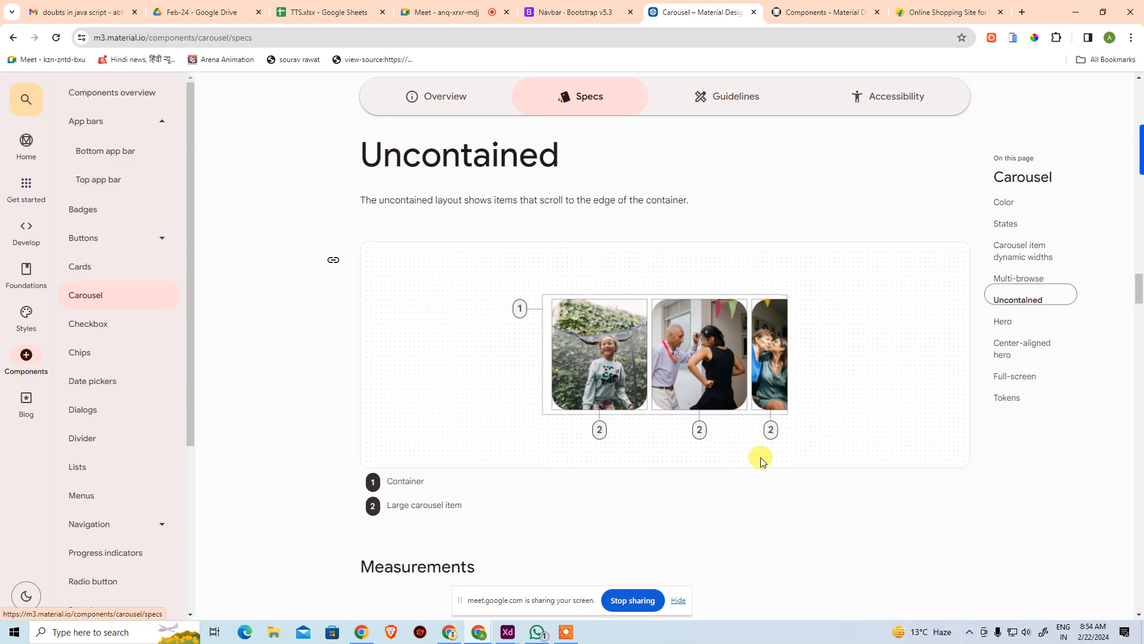
pyautogui.scroll(-7, 756, 506)
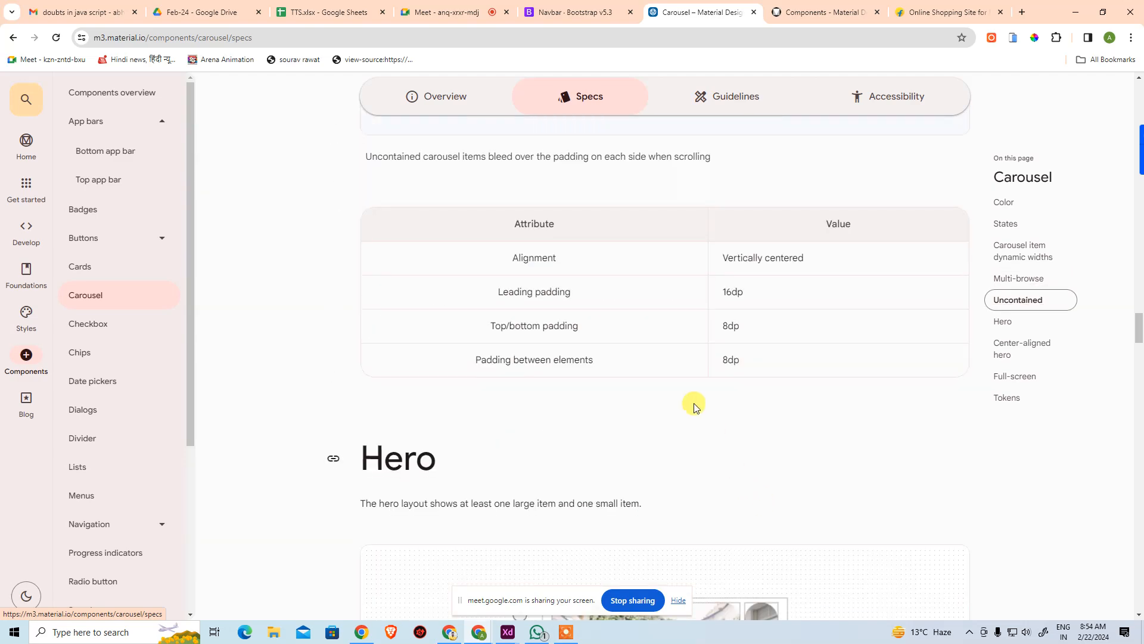
# Examine the measurement diagrams and attribute tables of the Hero and Center-aligned hero carousel layouts
pyautogui.scroll(-19, 769, 426)
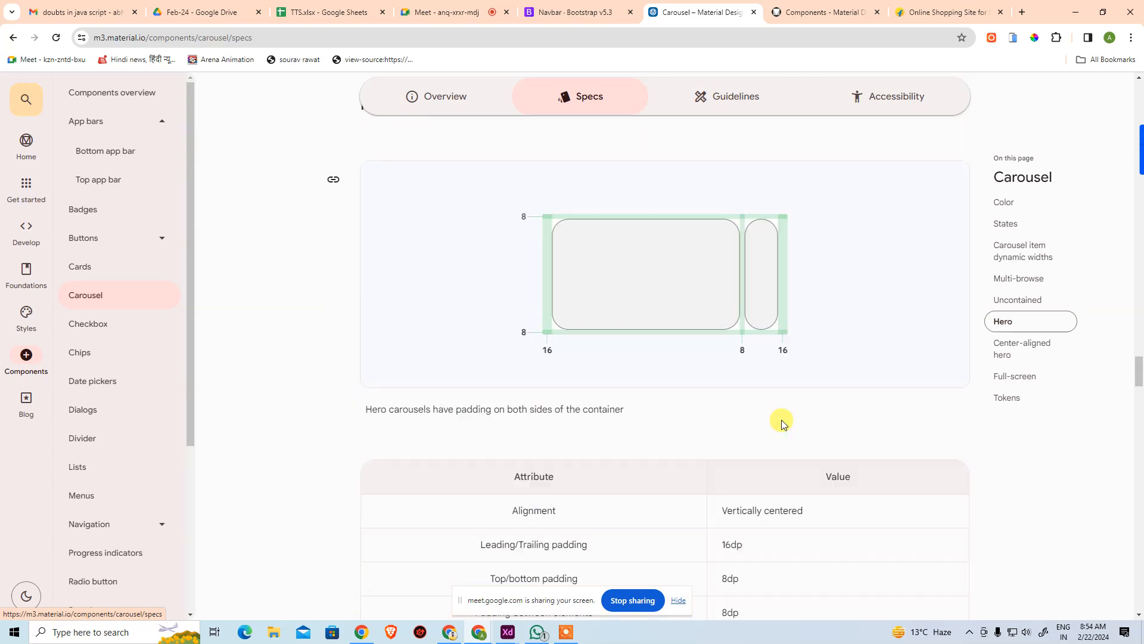
pyautogui.scroll(7, 755, 394)
pyautogui.scroll(1, 755, 393)
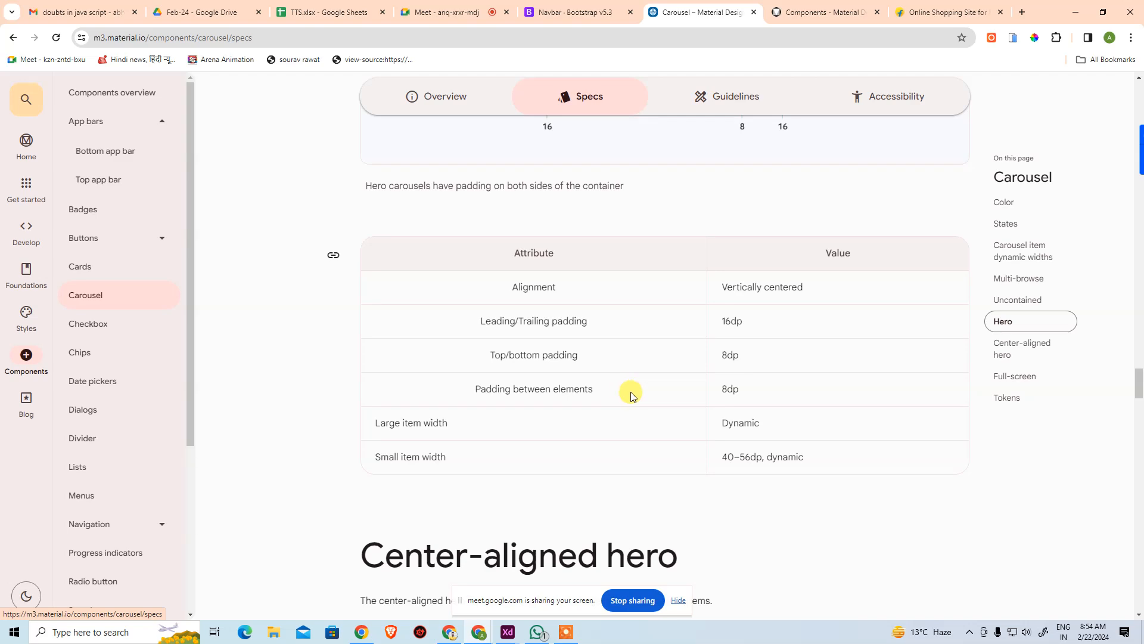
pyautogui.scroll(-15, 631, 396)
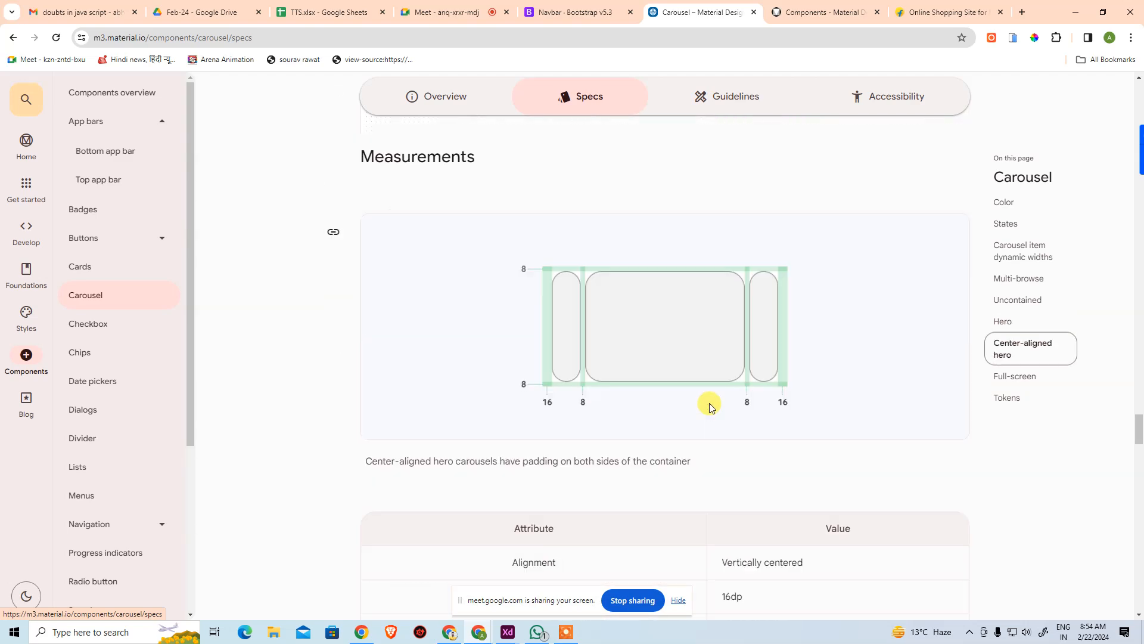
pyautogui.scroll(-5, 631, 560)
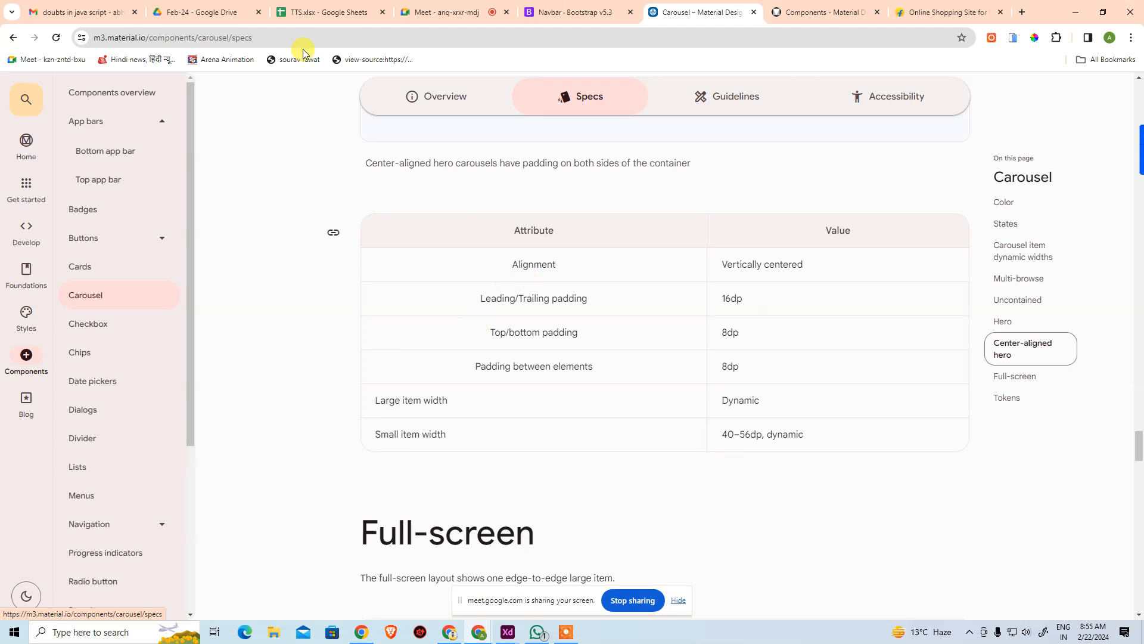
pyautogui.click(252, 39)
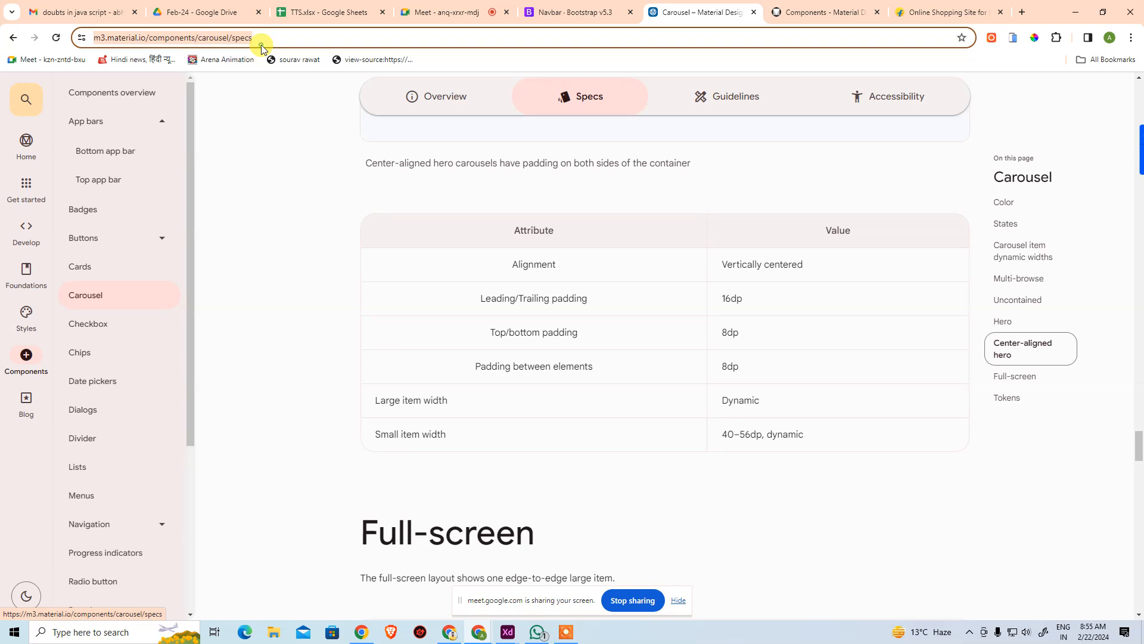
pyautogui.click(169, 38)
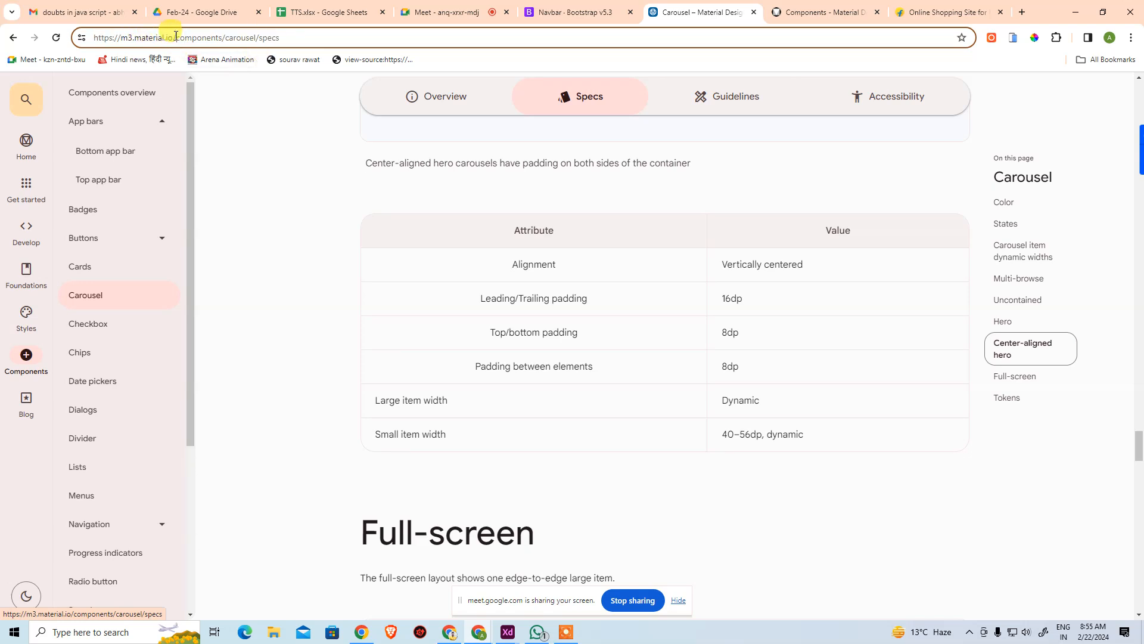
pyautogui.hotkey('shift', 'Home')
pyautogui.hotkey('ctrl', 'c')
pyautogui.click(795, 6)
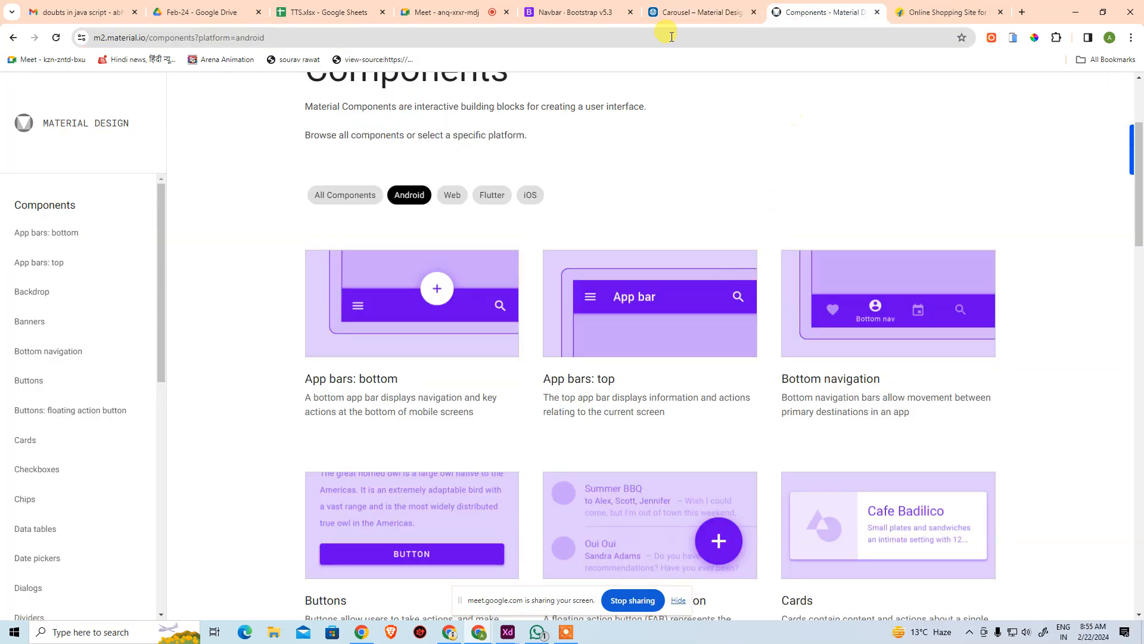
pyautogui.click(666, 11)
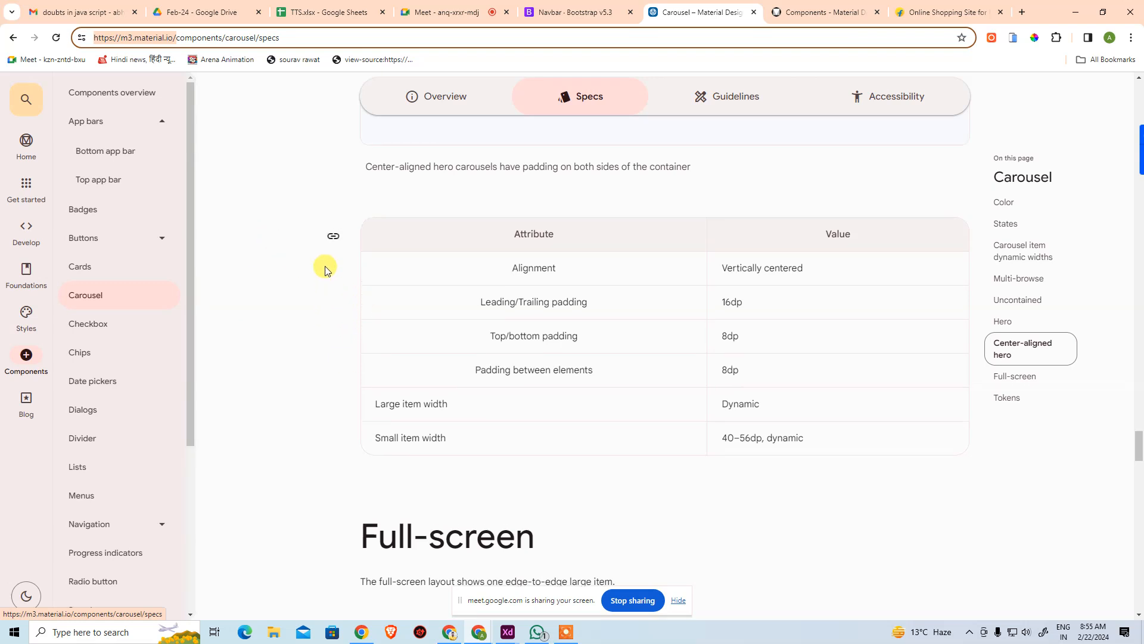
# Review the Center-aligned hero measurements and the Full-screen carousel layout in the Carousel specs
pyautogui.scroll(5, 667, 256)
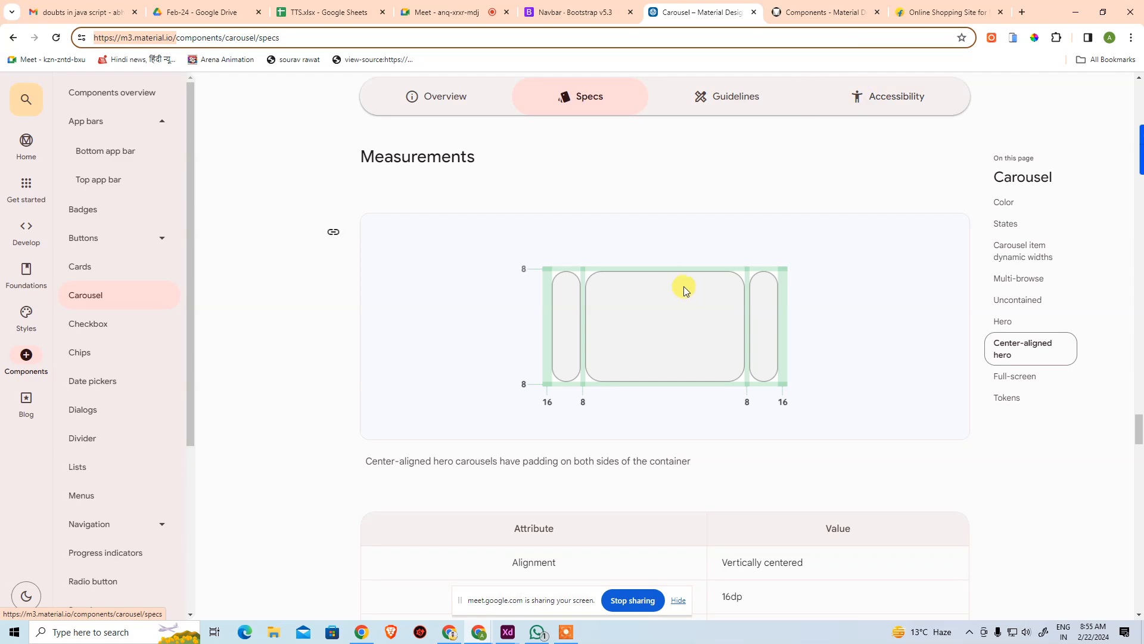
pyautogui.scroll(-15, 761, 365)
pyautogui.scroll(-4, 798, 381)
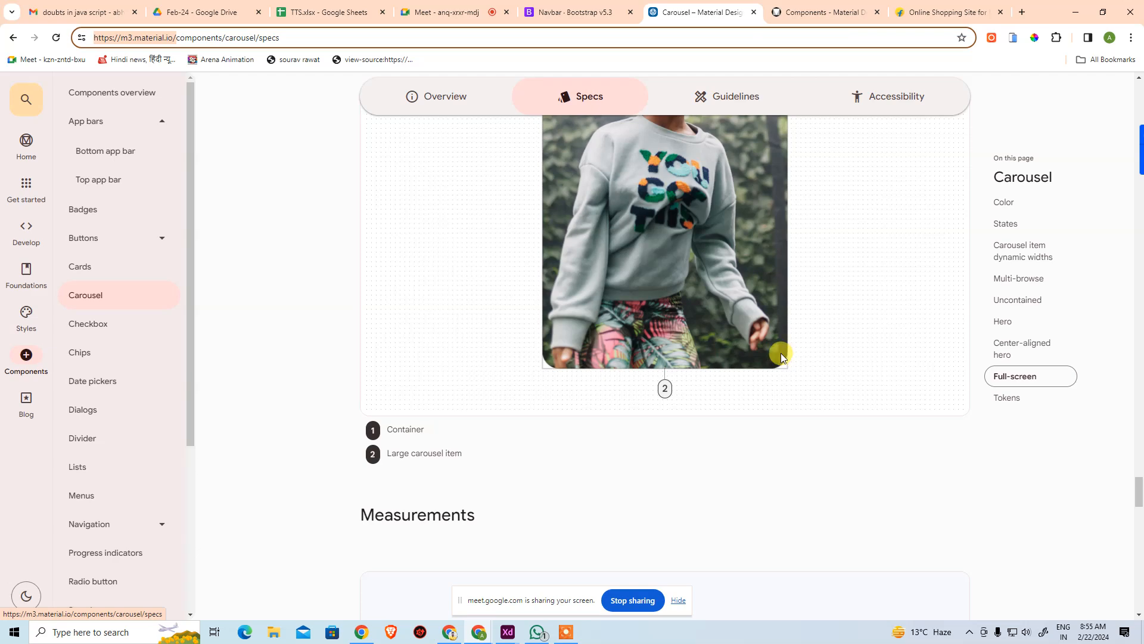
pyautogui.scroll(5, 787, 359)
# Open the Carousel guidelines and read the Usage section through to the accessibility requirements on scrolling pages
pyautogui.click(766, 112)
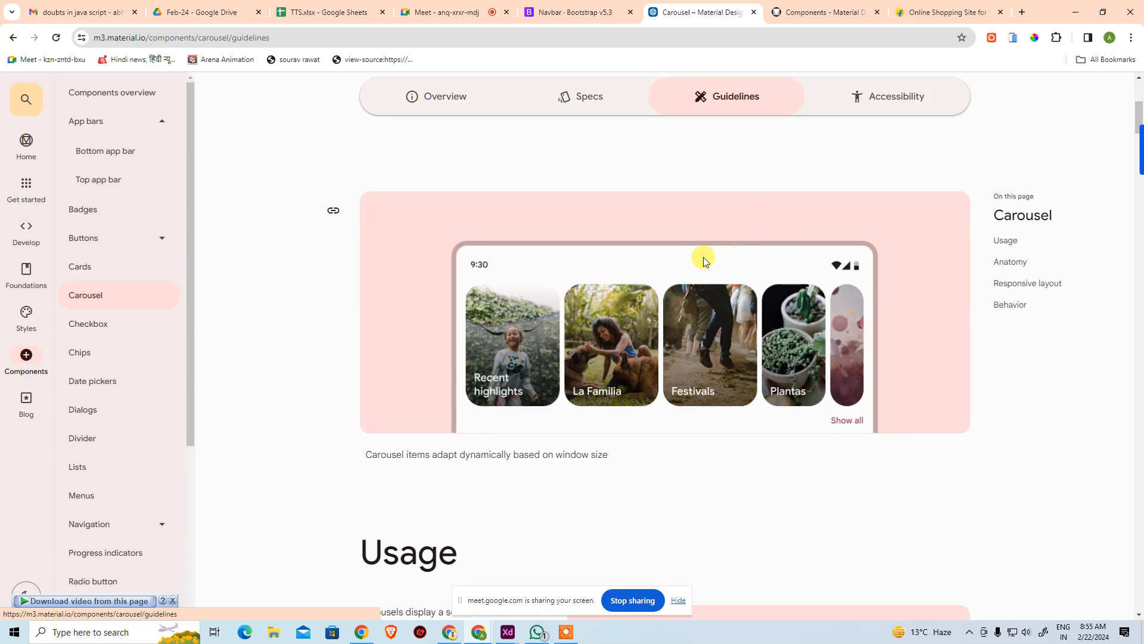
pyautogui.scroll(-15, 724, 256)
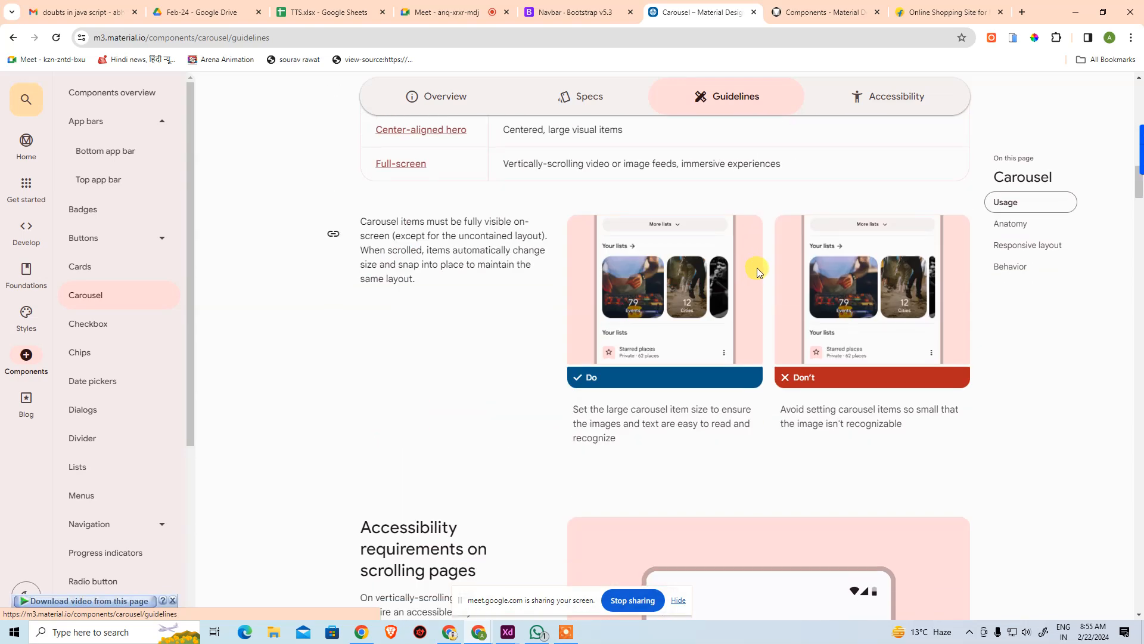
pyautogui.scroll(-5, 756, 270)
pyautogui.scroll(-4, 758, 265)
pyautogui.scroll(4, 884, 129)
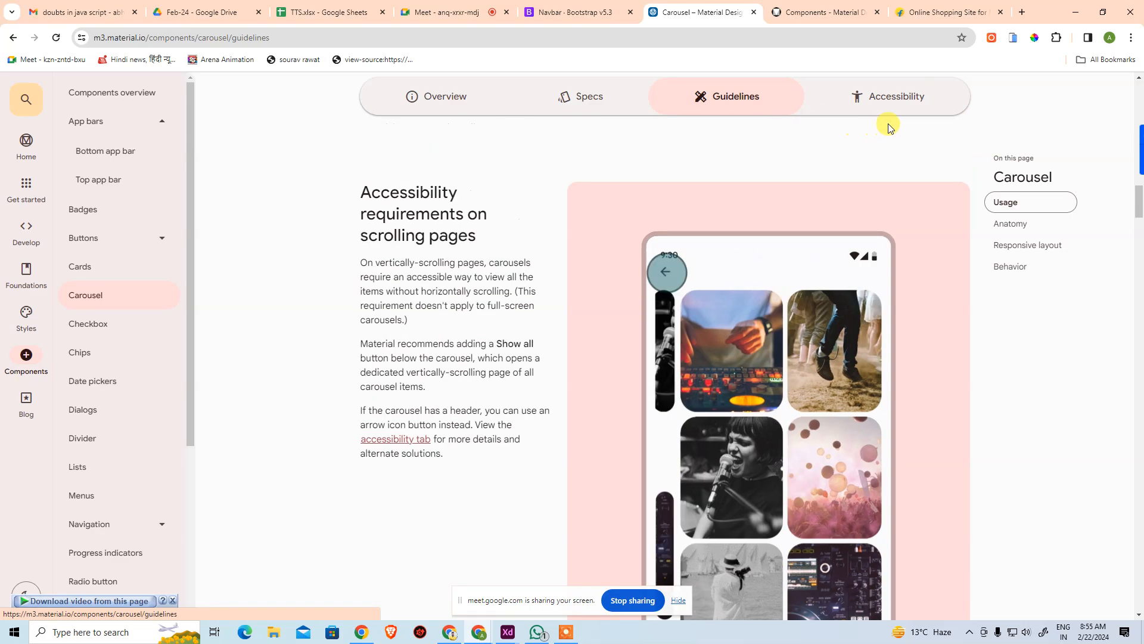
# Open the Carousel accessibility page and review its scrolling requirements, interaction, keyboard navigation, labeling and reduced motion sections
pyautogui.click(870, 112)
pyautogui.scroll(-10, 781, 234)
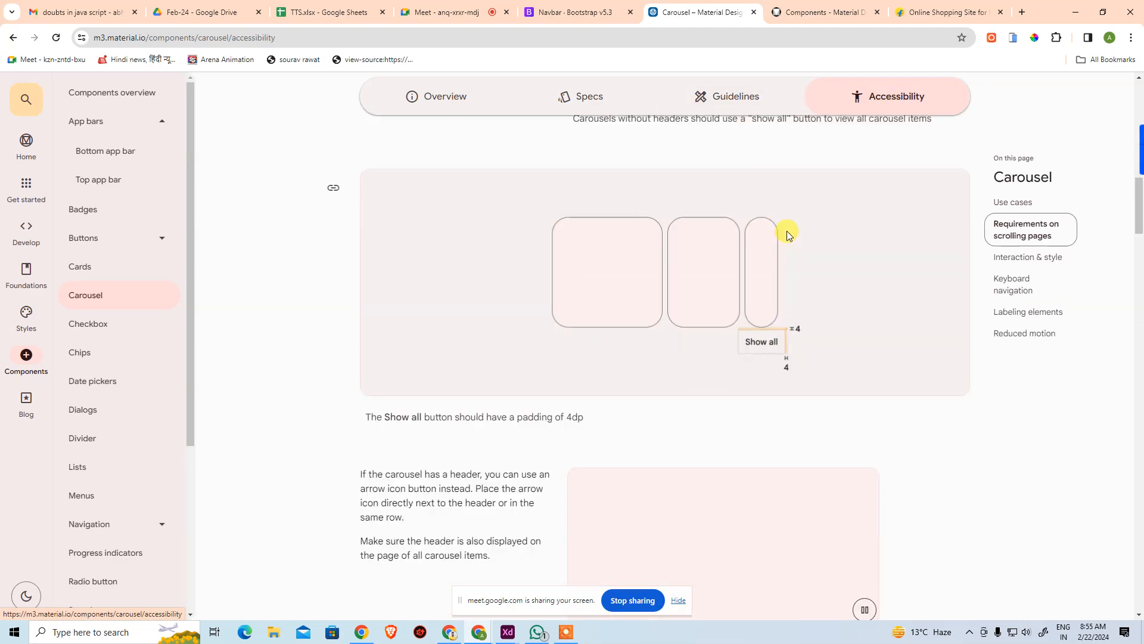
pyautogui.scroll(-5, 787, 231)
pyautogui.scroll(3, 796, 244)
pyautogui.scroll(-10, 802, 250)
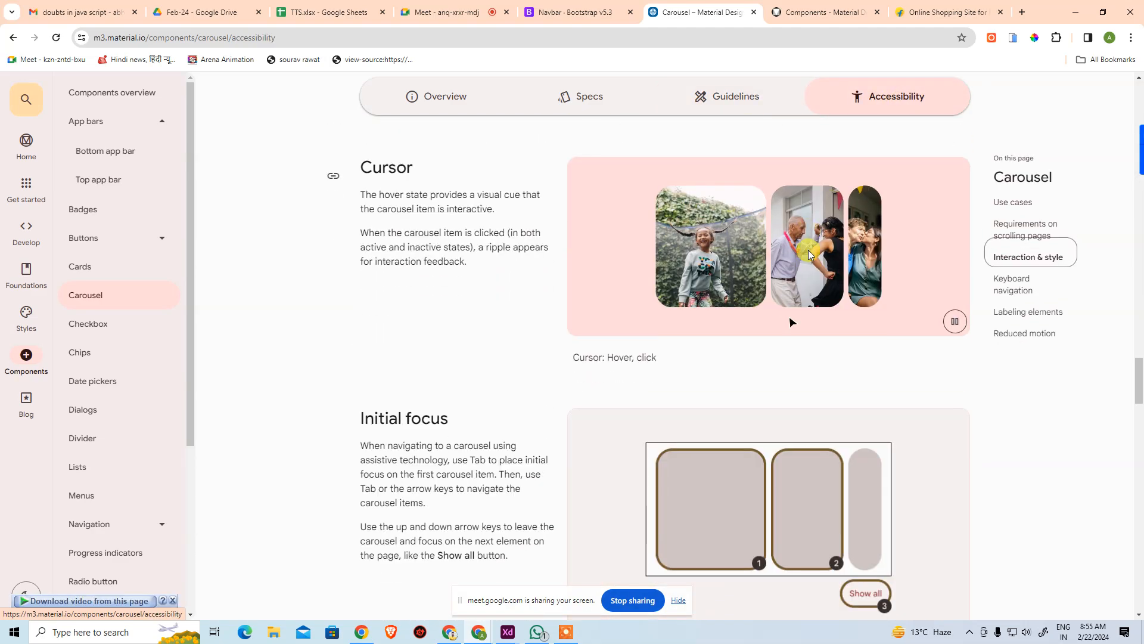
pyautogui.scroll(-15, 808, 254)
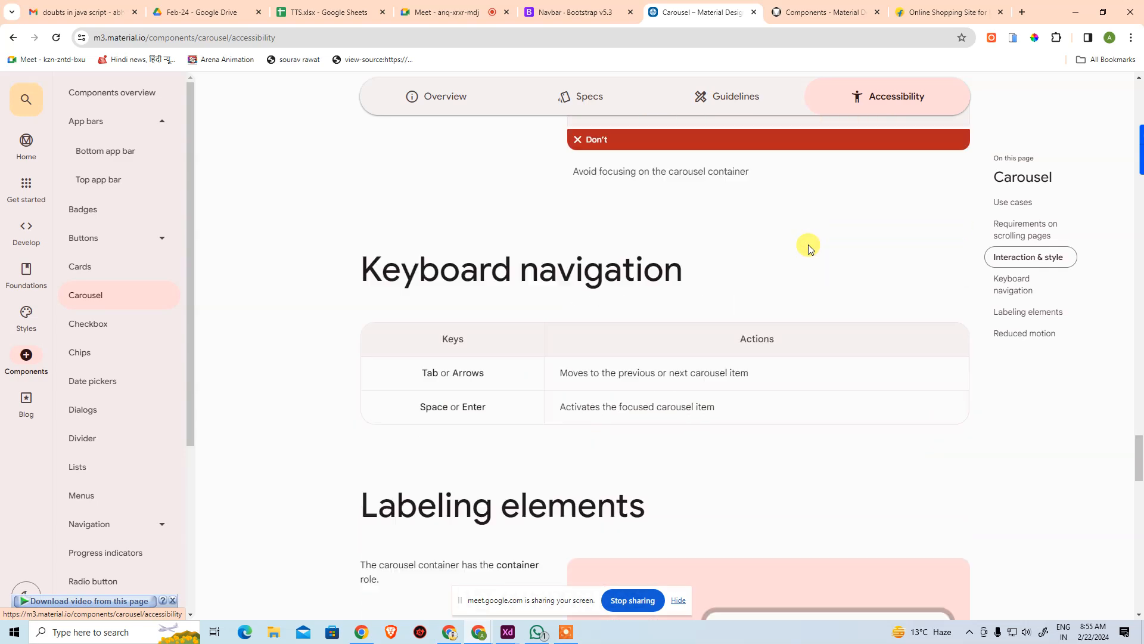
pyautogui.scroll(-15, 809, 248)
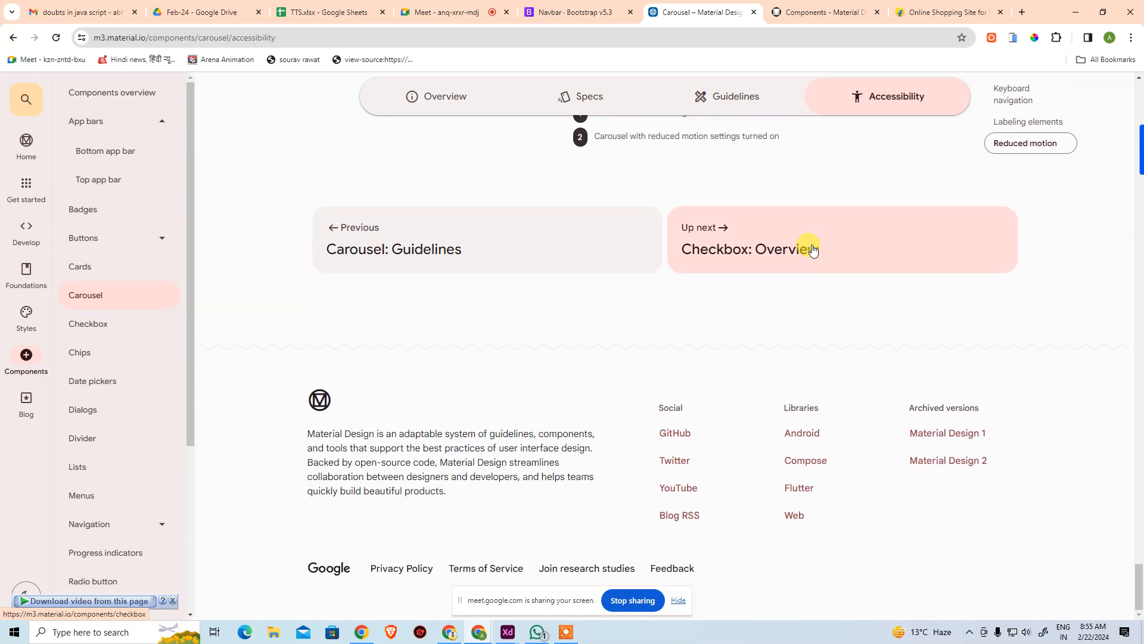
pyautogui.scroll(6, 575, 230)
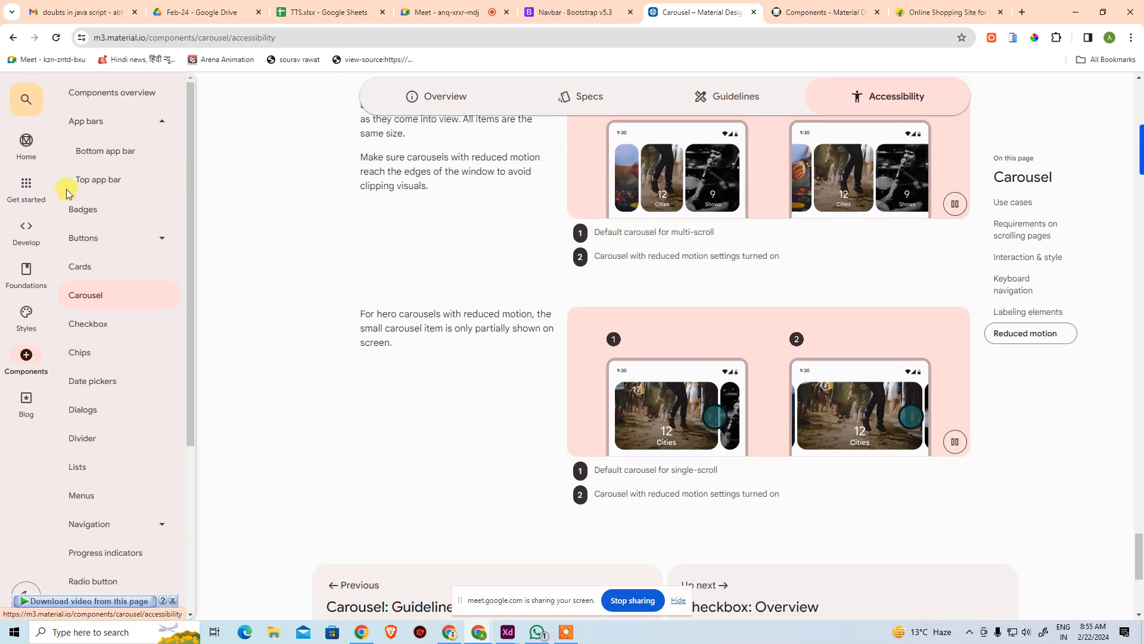
# Open the Material 3 Develop overview and look over its MDC-Android, Jetpack Compose, Flutter and Web entries
pyautogui.click(24, 230)
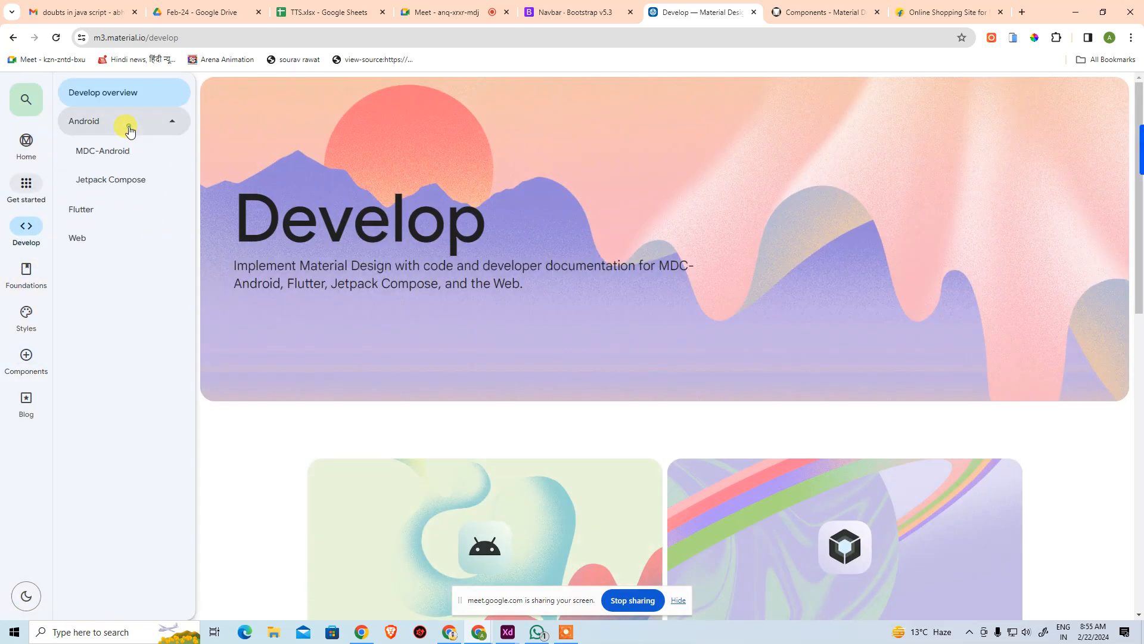
pyautogui.scroll(-8, 611, 323)
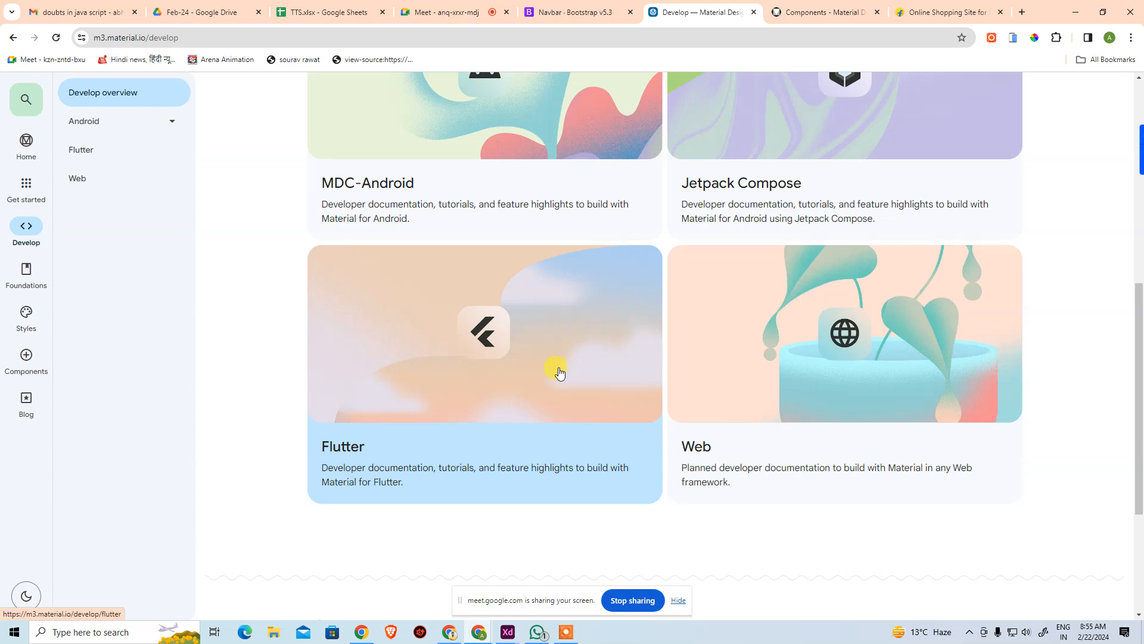
pyautogui.scroll(2, 558, 373)
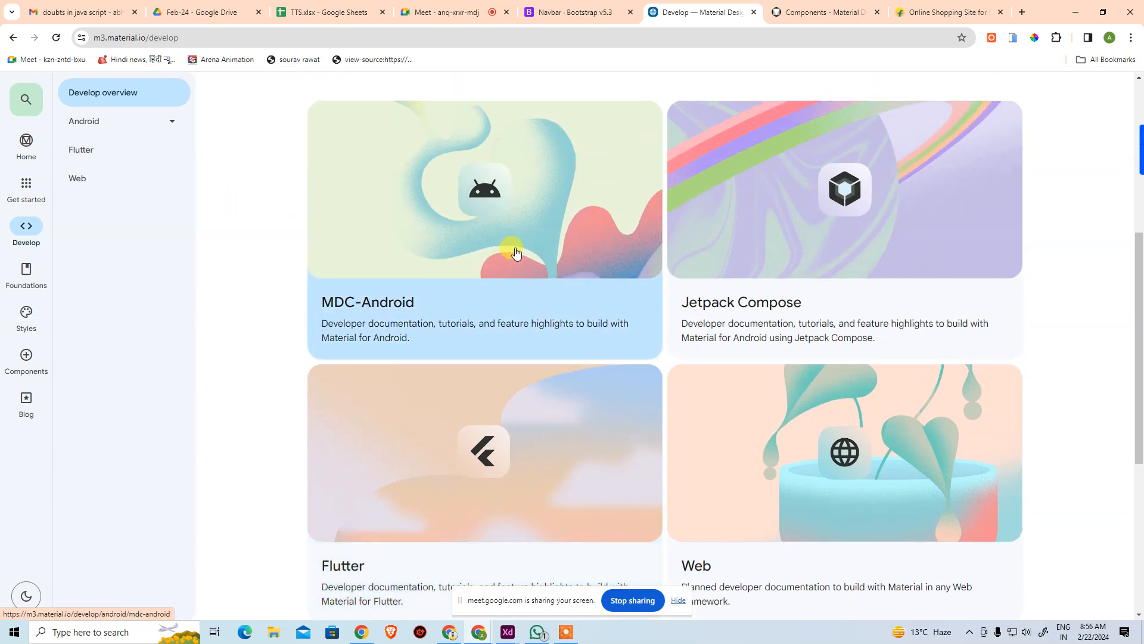
pyautogui.scroll(-3, 516, 253)
# Open the MDC-Android page and look through its Announcements and Resources & documentation sections to the page end
pyautogui.click(453, 111)
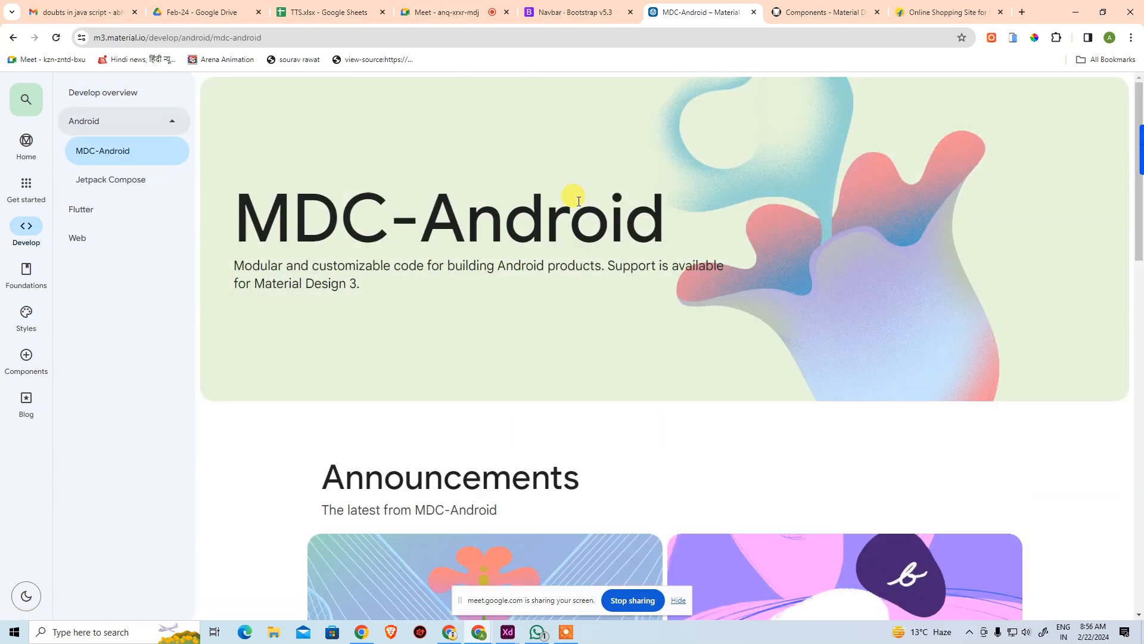
pyautogui.scroll(-7, 596, 244)
pyautogui.scroll(-3, 566, 314)
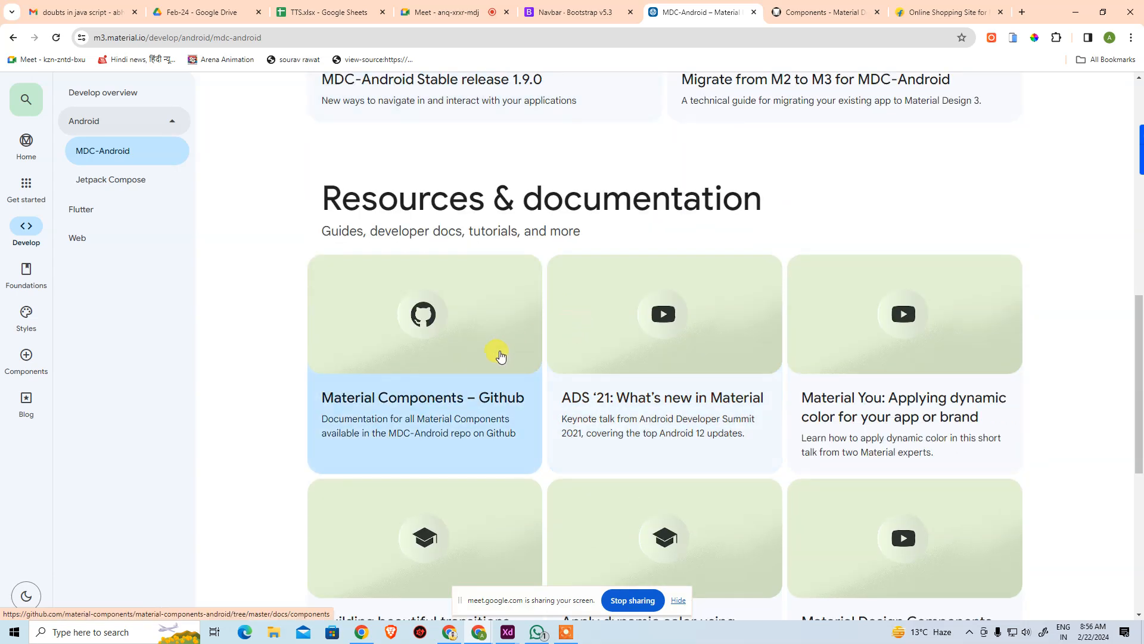
pyautogui.scroll(-7, 524, 360)
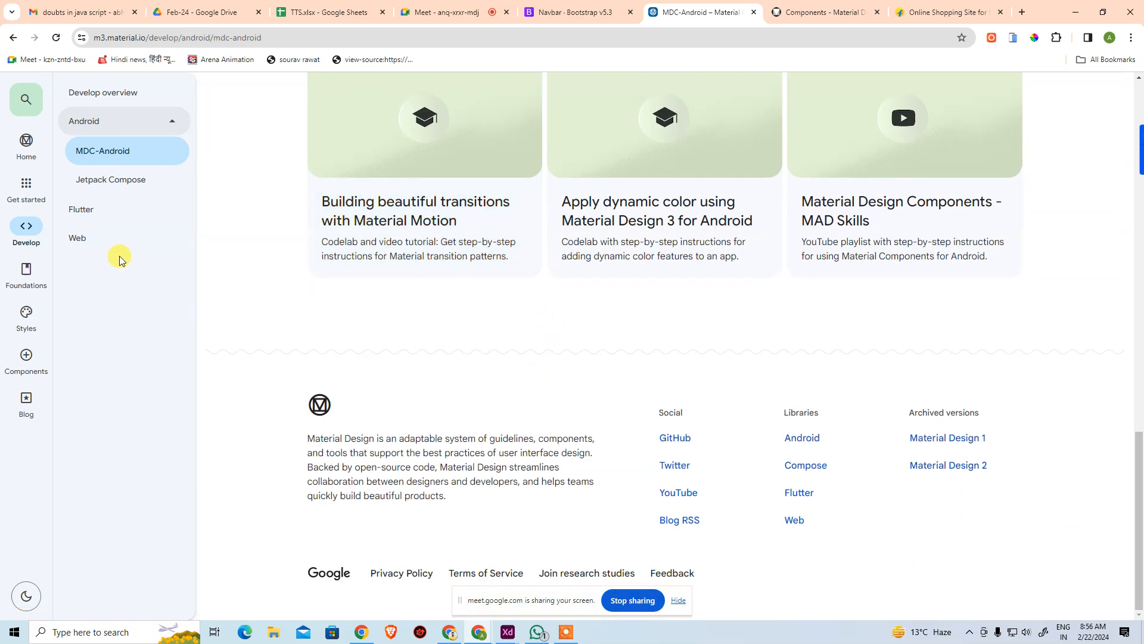
pyautogui.moveTo(26, 370)
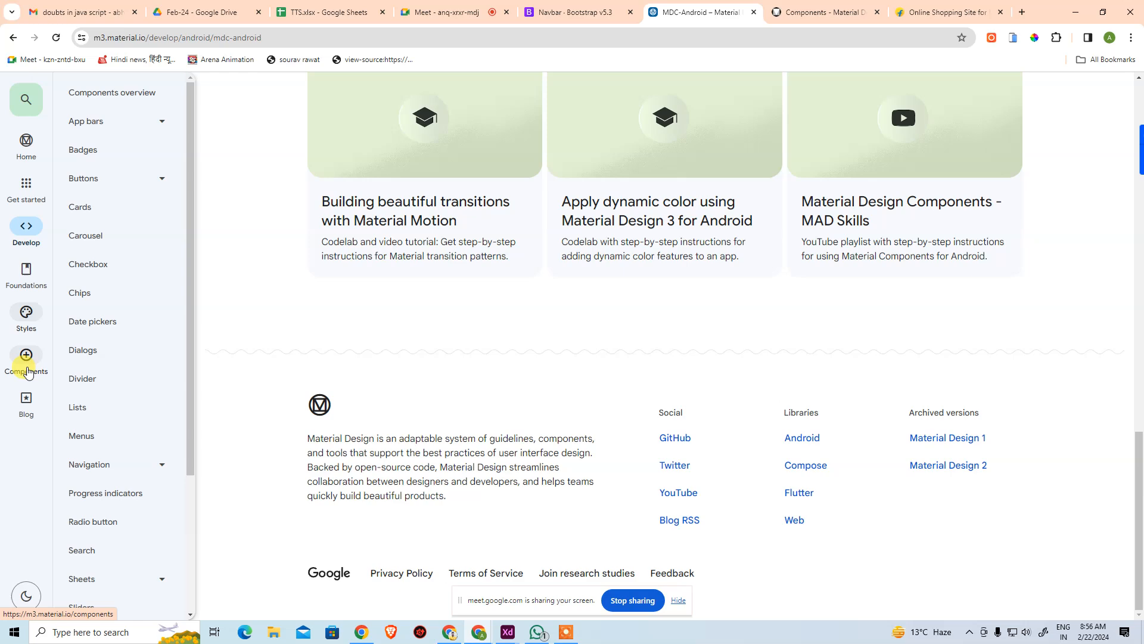
# Open App bars: bottom in the Material Design 2 Components and examine the Anatomy section's positioning layouts through Landscape
pyautogui.click(826, 7)
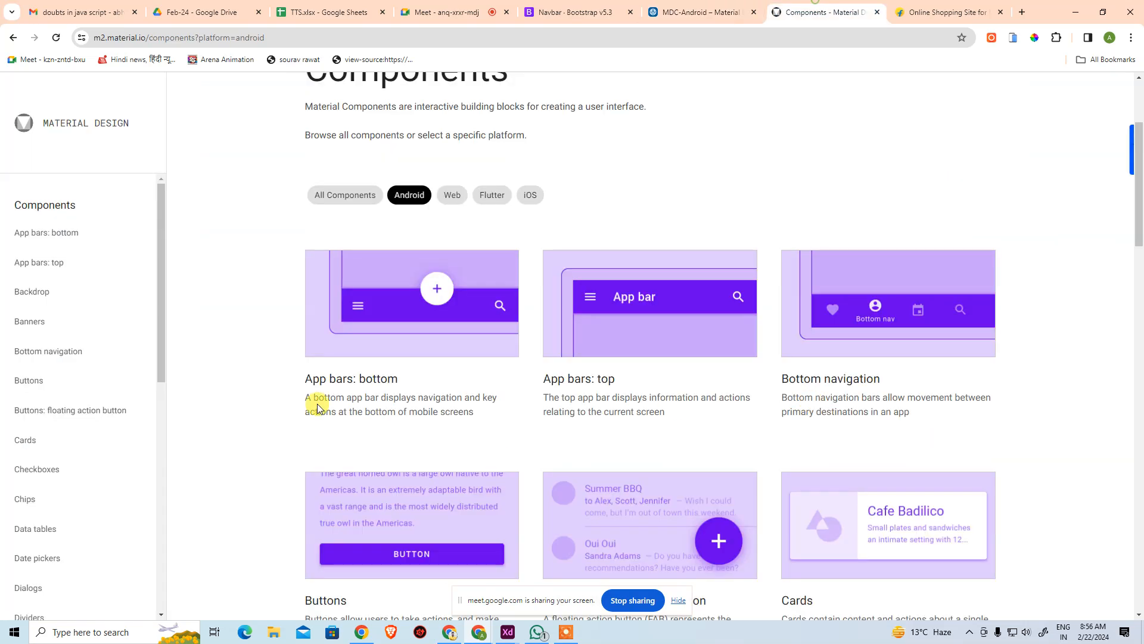
pyautogui.click(481, 338)
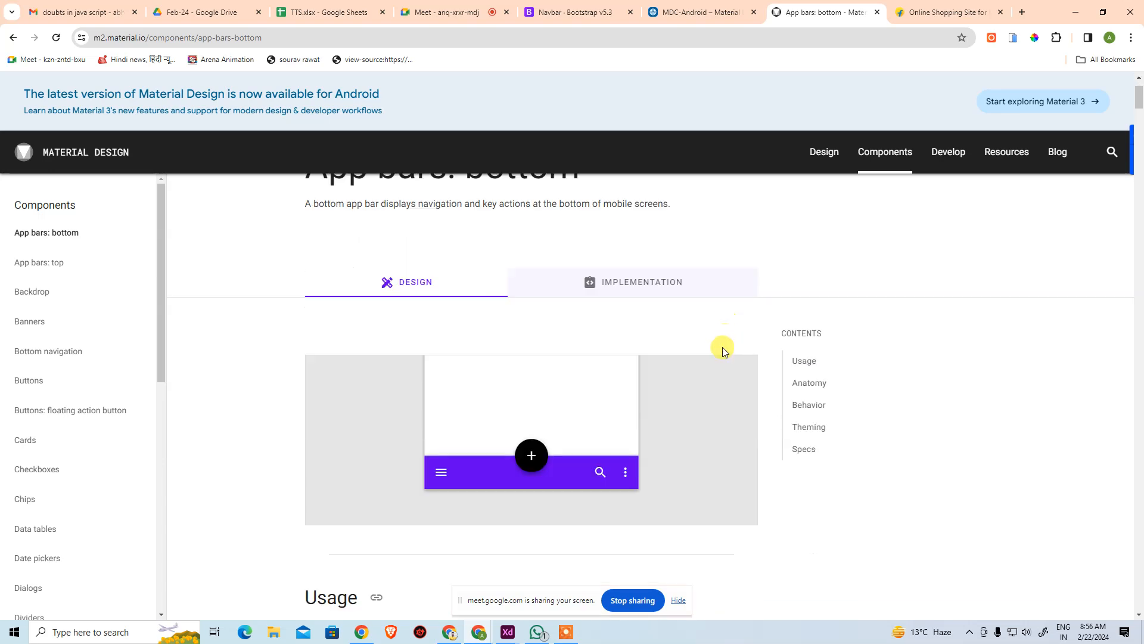
pyautogui.scroll(-2, 722, 347)
pyautogui.scroll(-20, 701, 332)
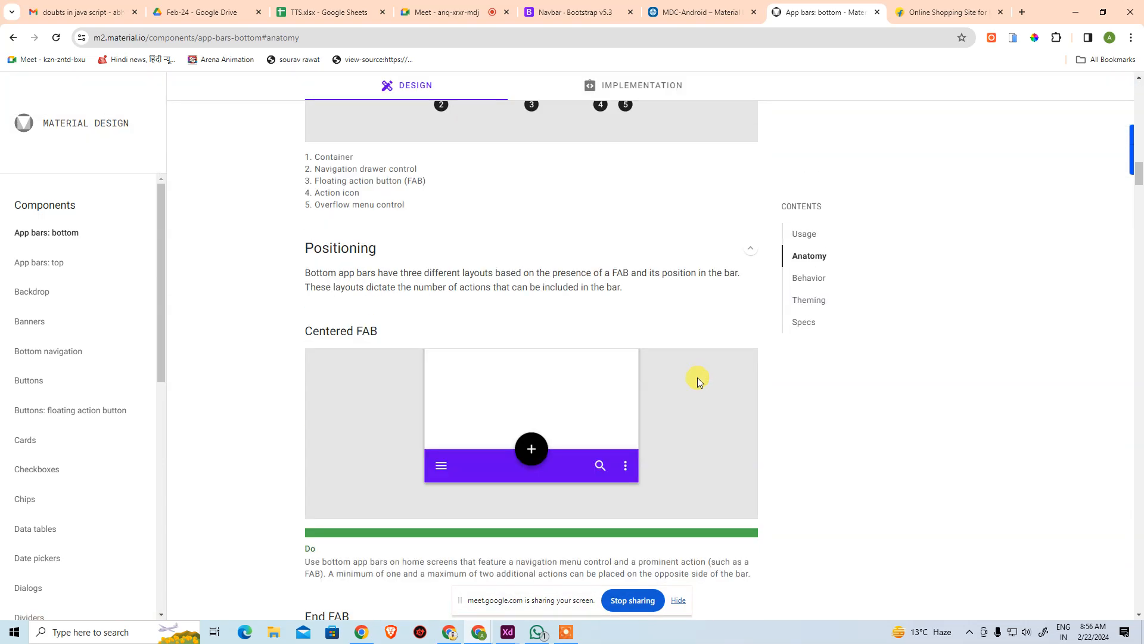
pyautogui.scroll(4, 696, 375)
pyautogui.scroll(-15, 626, 320)
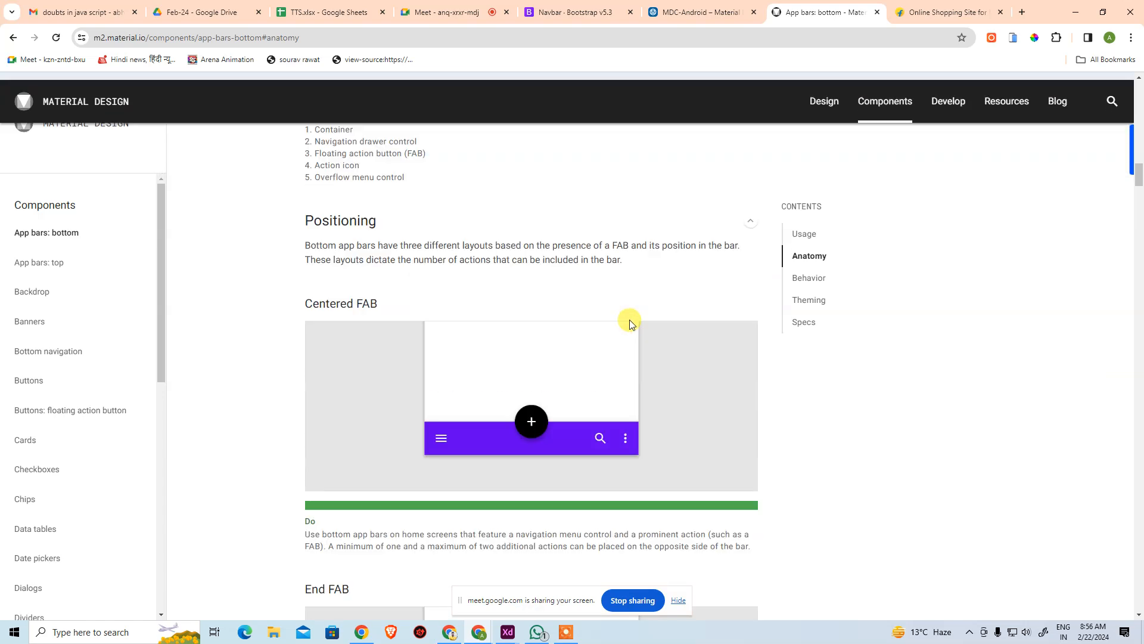
pyautogui.scroll(-15, 649, 345)
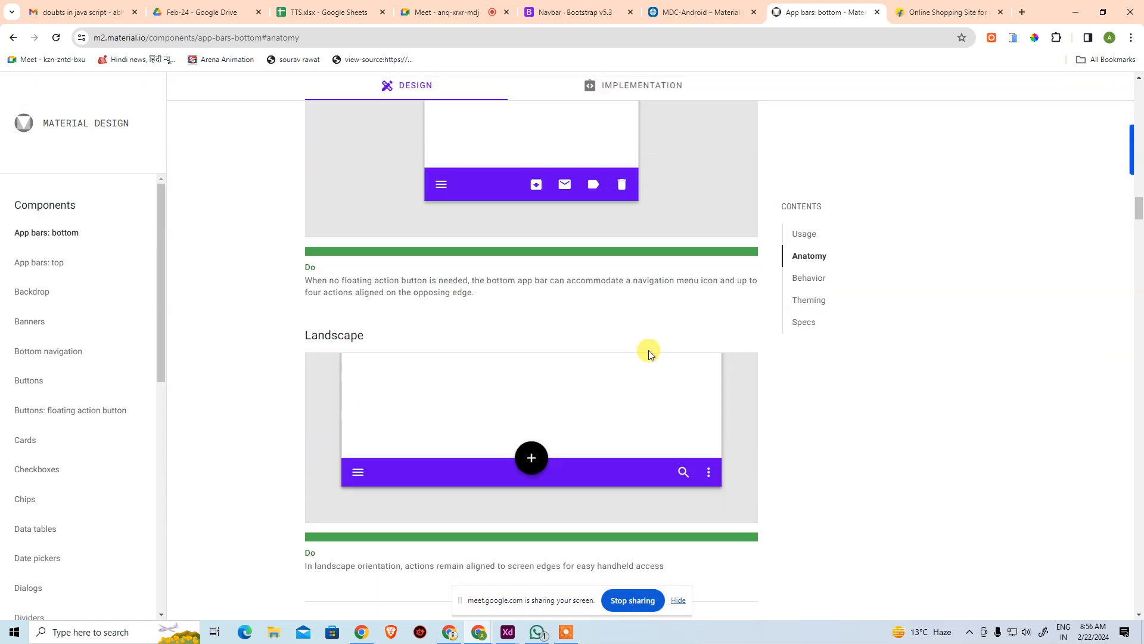
# Look through the bottom app bar page's Behavior section and the Theming section's Shape specification
pyautogui.click(811, 325)
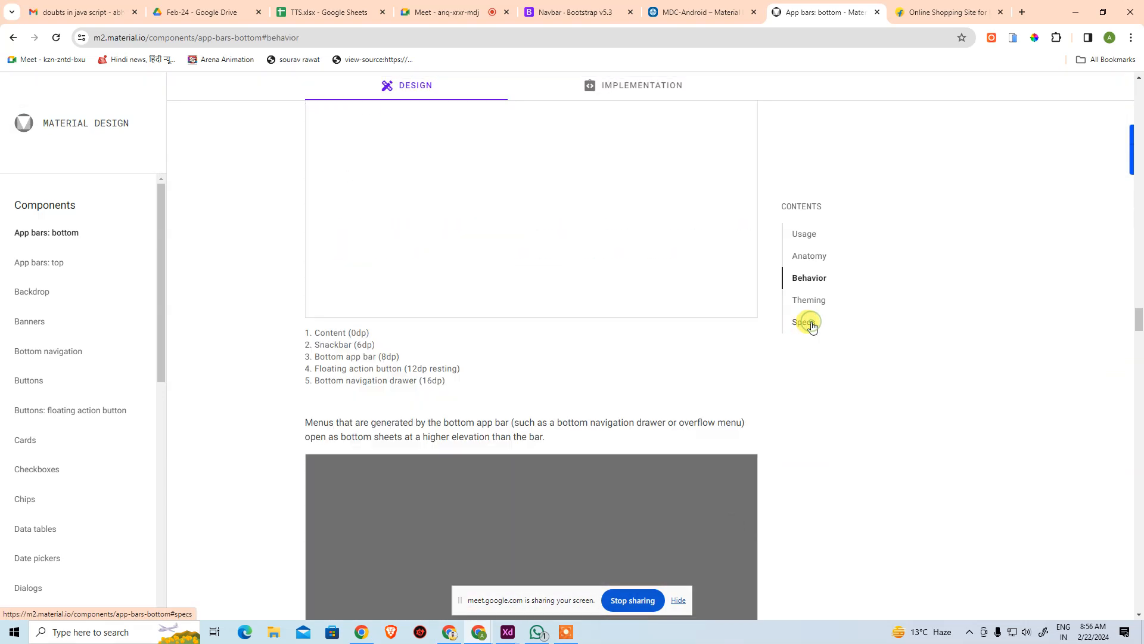
pyautogui.scroll(10, 634, 359)
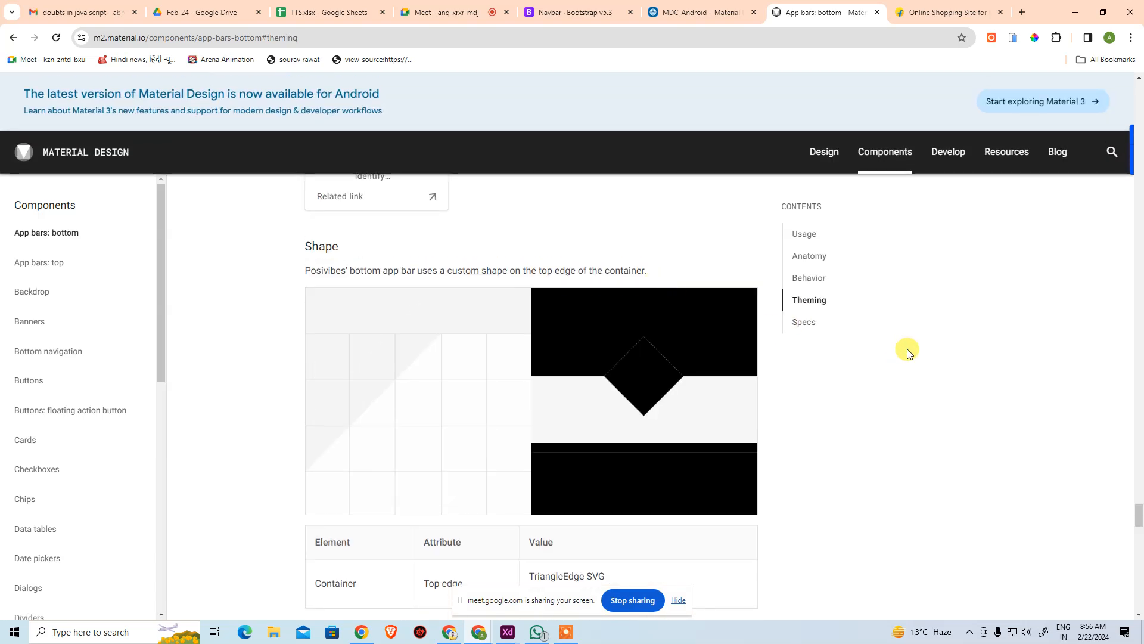
pyautogui.scroll(5, 907, 351)
pyautogui.scroll(-5, 906, 349)
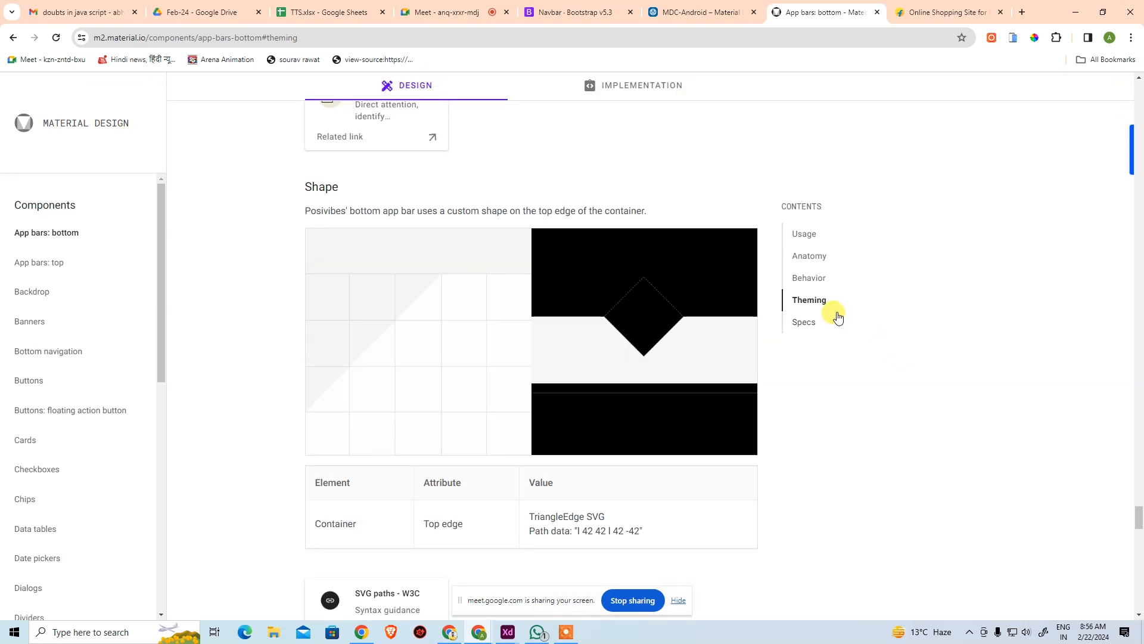
# Open the bottom app bar's Android implementation page and review its accessibility guidance and the layout, menu and icon code examples
pyautogui.click(633, 89)
pyautogui.scroll(-3, 640, 120)
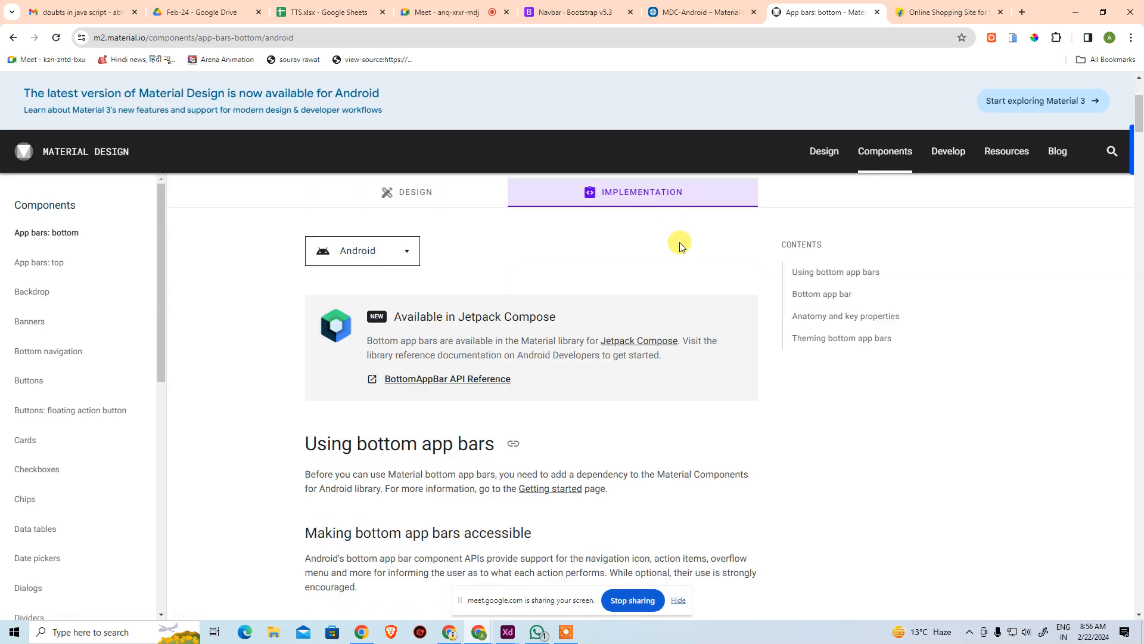
pyautogui.scroll(-5, 425, 234)
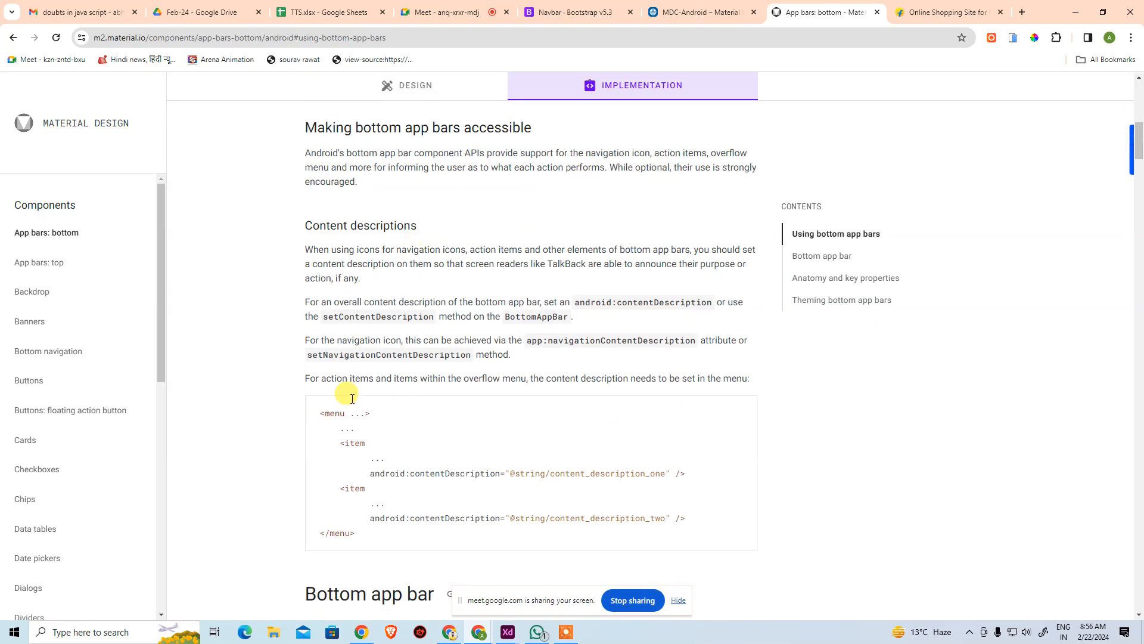
pyautogui.scroll(-6, 425, 356)
pyautogui.scroll(-10, 425, 356)
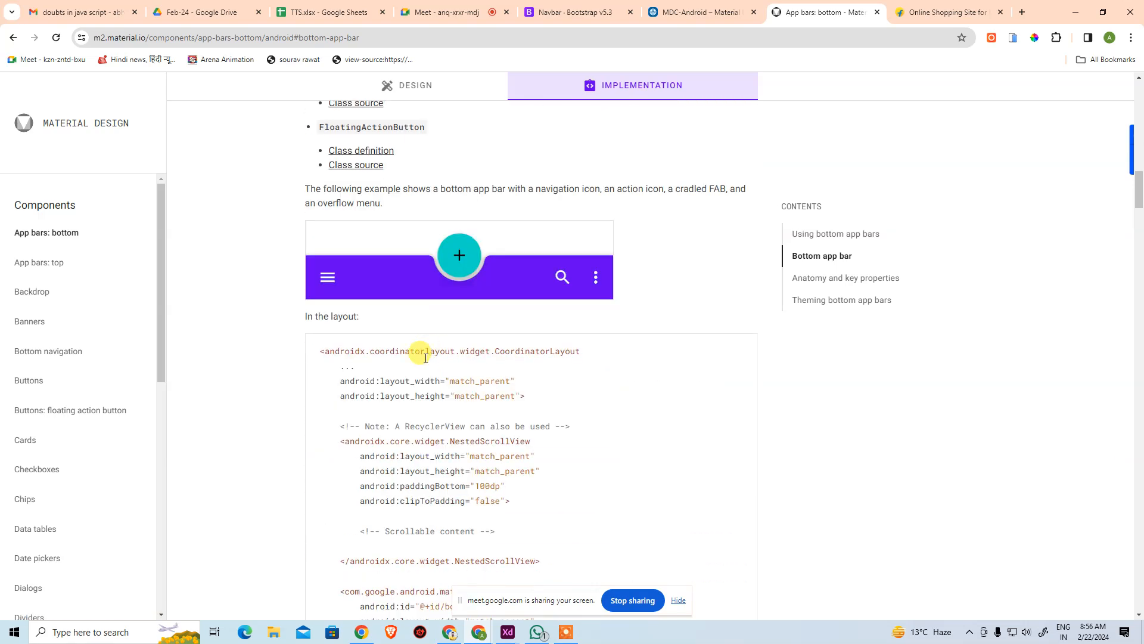
pyautogui.scroll(-8, 429, 366)
pyautogui.scroll(2, 439, 370)
pyautogui.scroll(10, 408, 390)
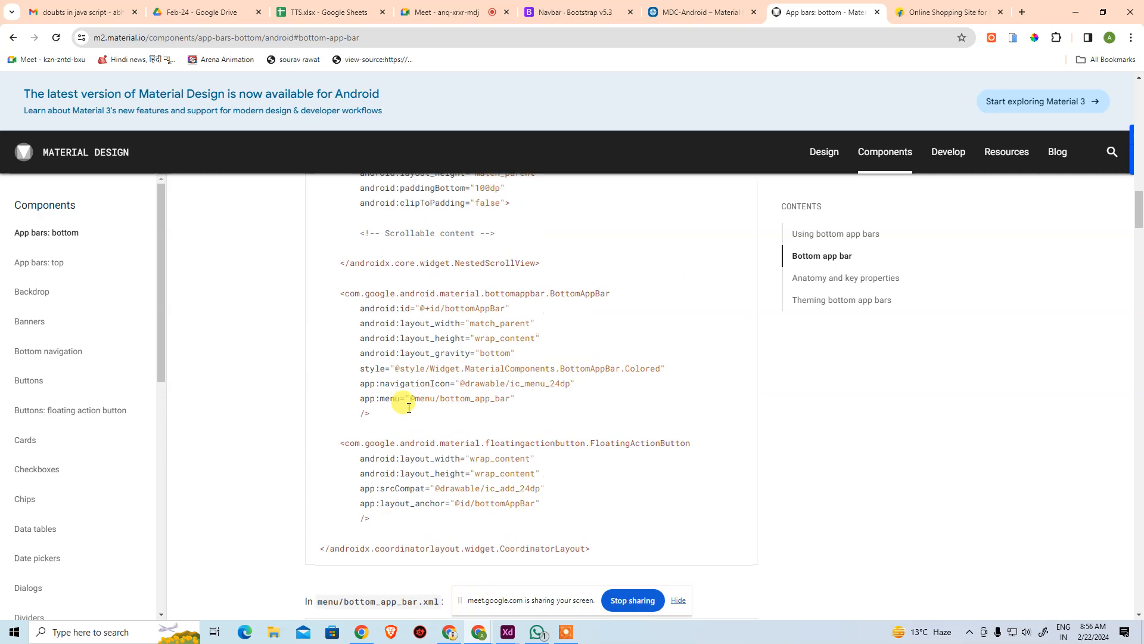
pyautogui.scroll(-15, 407, 405)
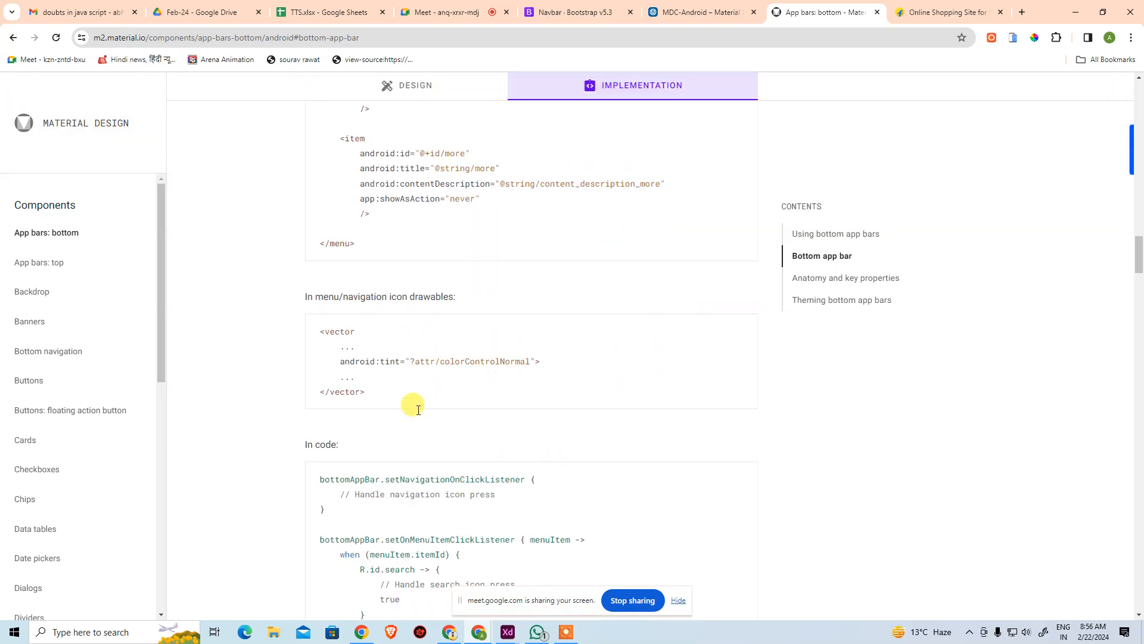
# Examine the Anatomy and key properties section, including its diagram and the Container attributes table
pyautogui.scroll(-3, 426, 419)
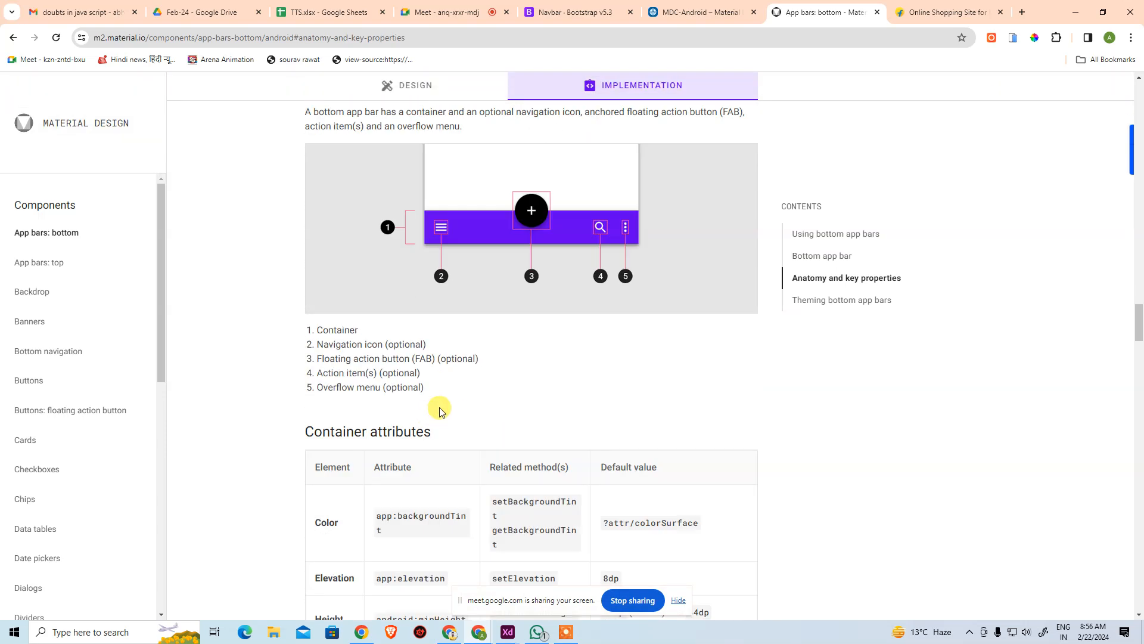
pyautogui.scroll(-4, 494, 411)
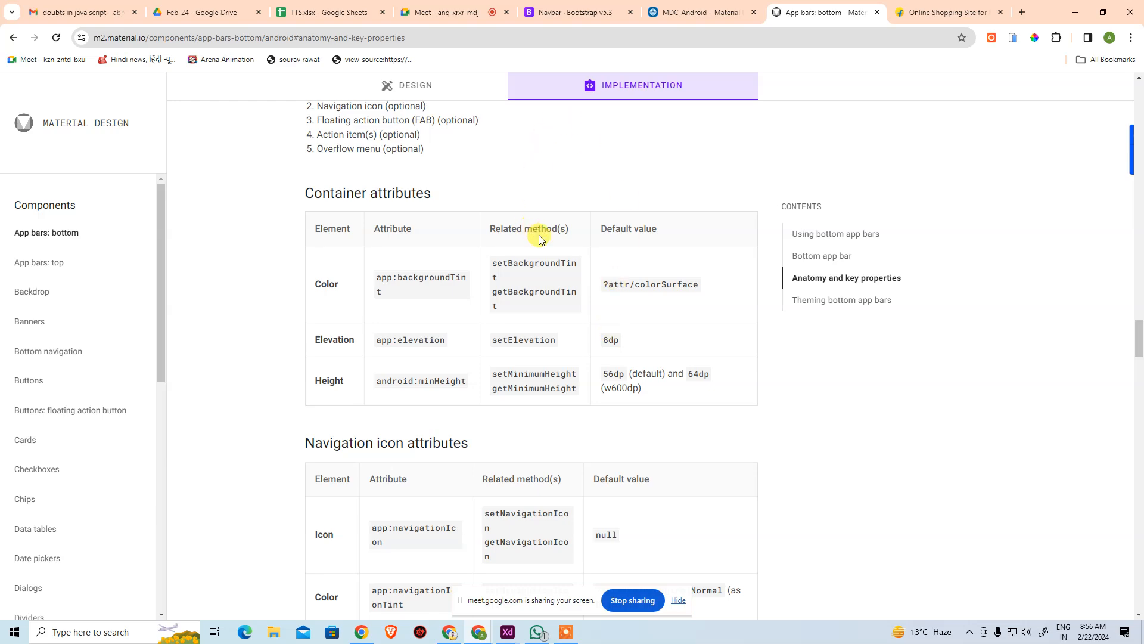
pyautogui.scroll(6, 544, 248)
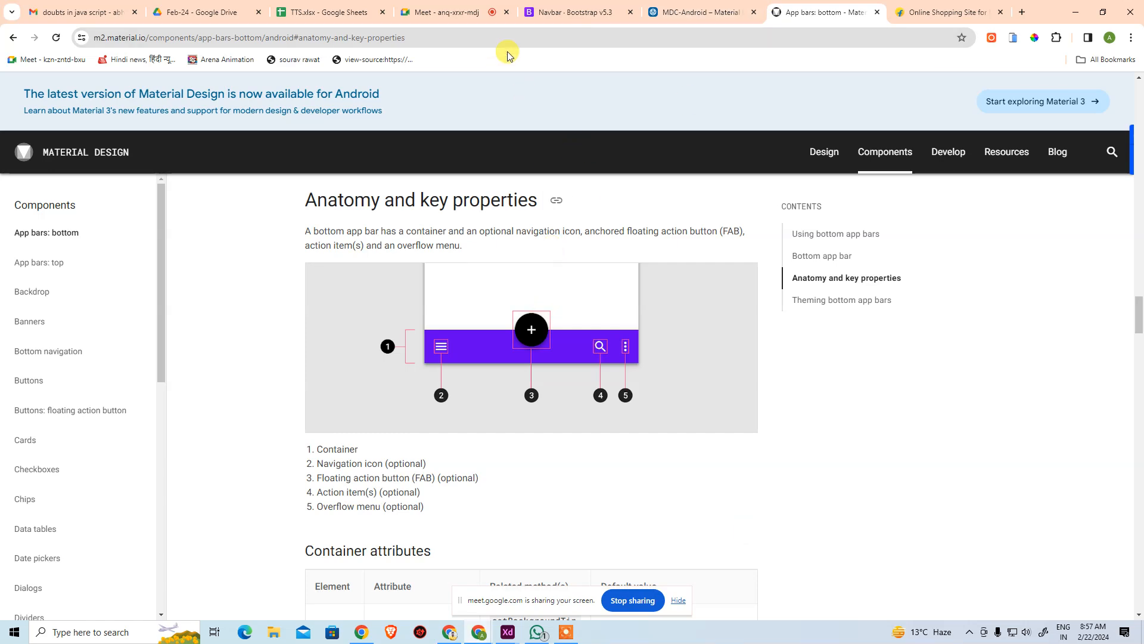
# Return to the Material 3 MDC-Android page and look back over its resources up to the Announcements section
pyautogui.click(723, 12)
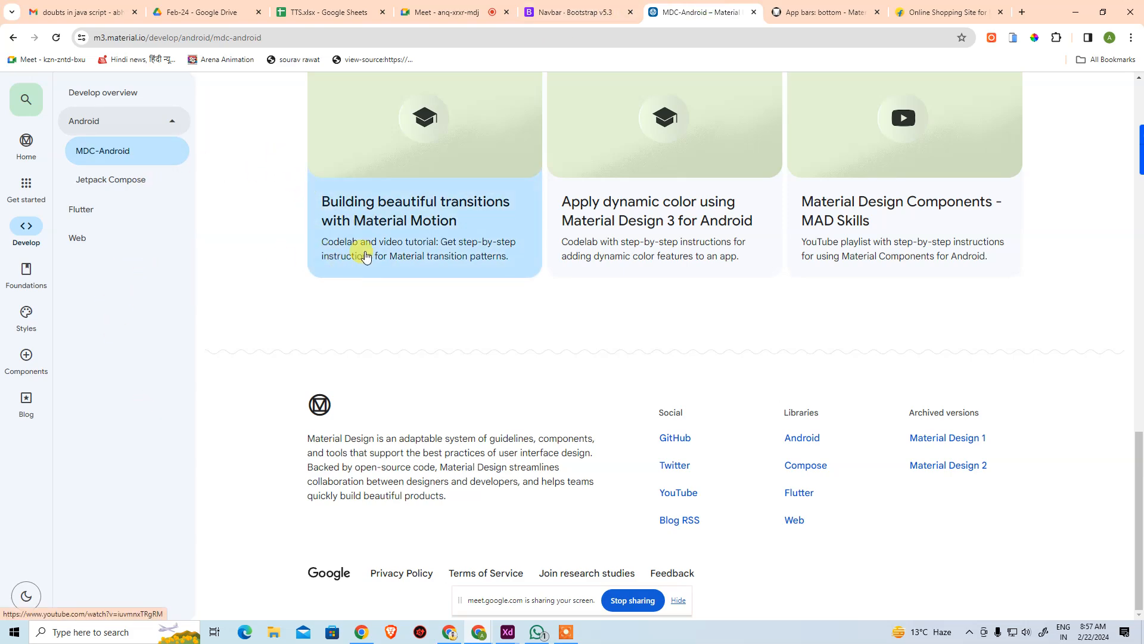
pyautogui.scroll(9, 293, 243)
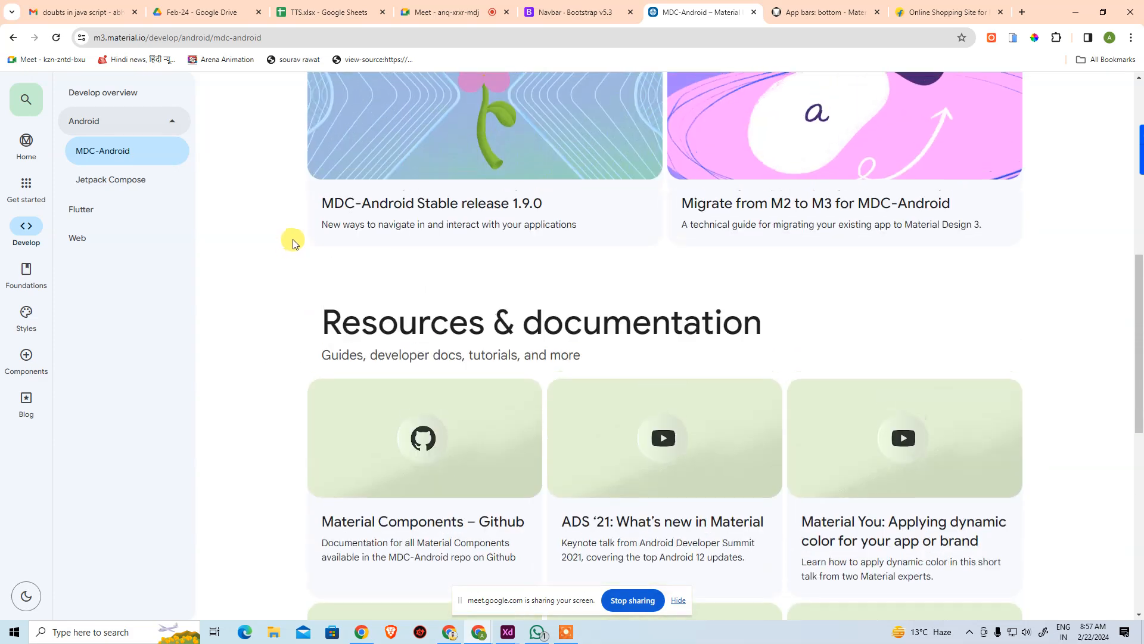
pyautogui.scroll(4, 293, 244)
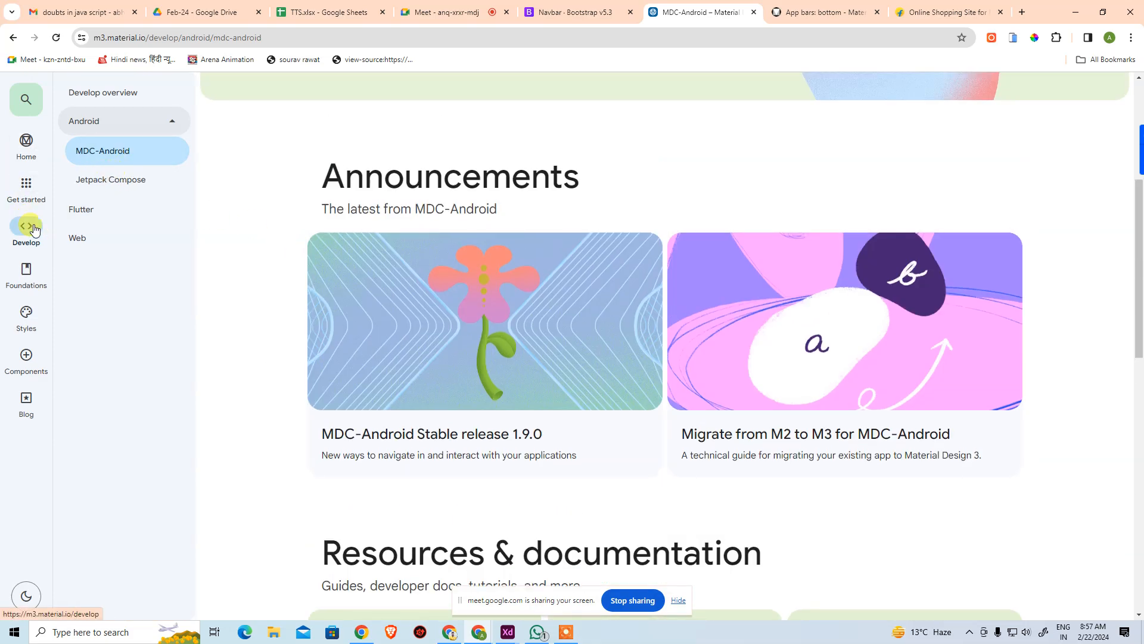
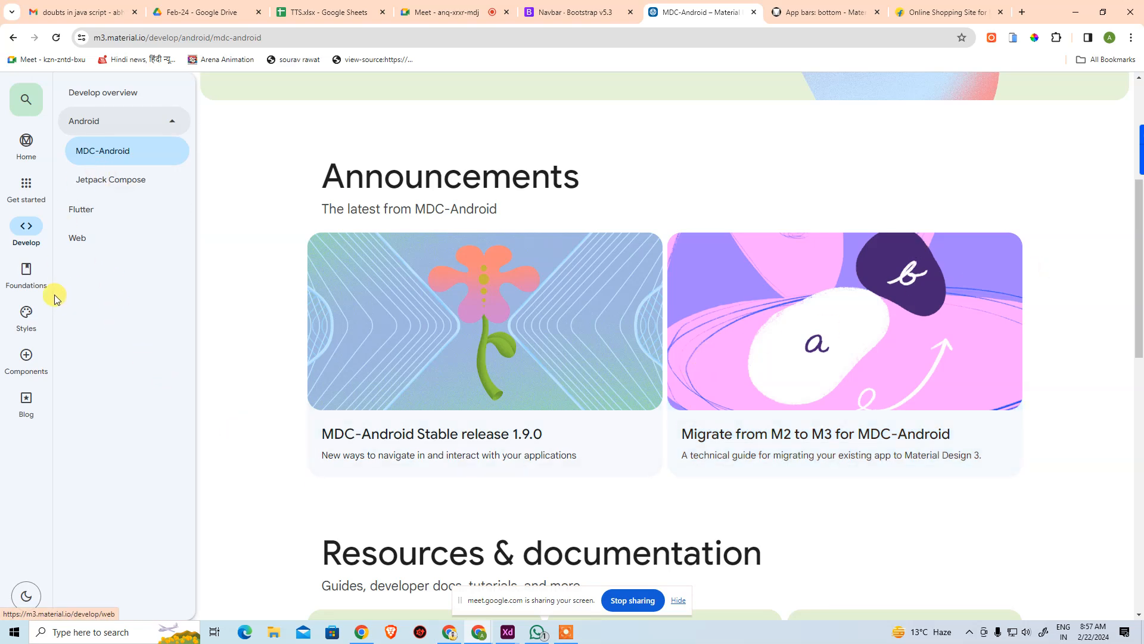
# Open the Cards overview in the Material 3 Components and check the platforms listed in its Resources table
pyautogui.click(34, 361)
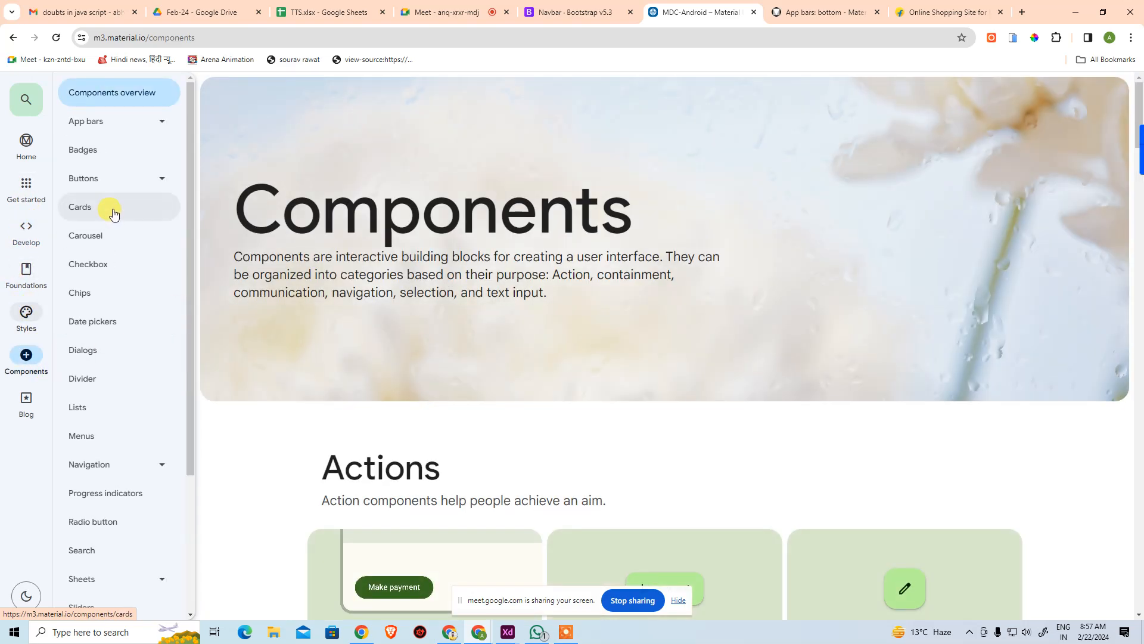
pyautogui.click(113, 214)
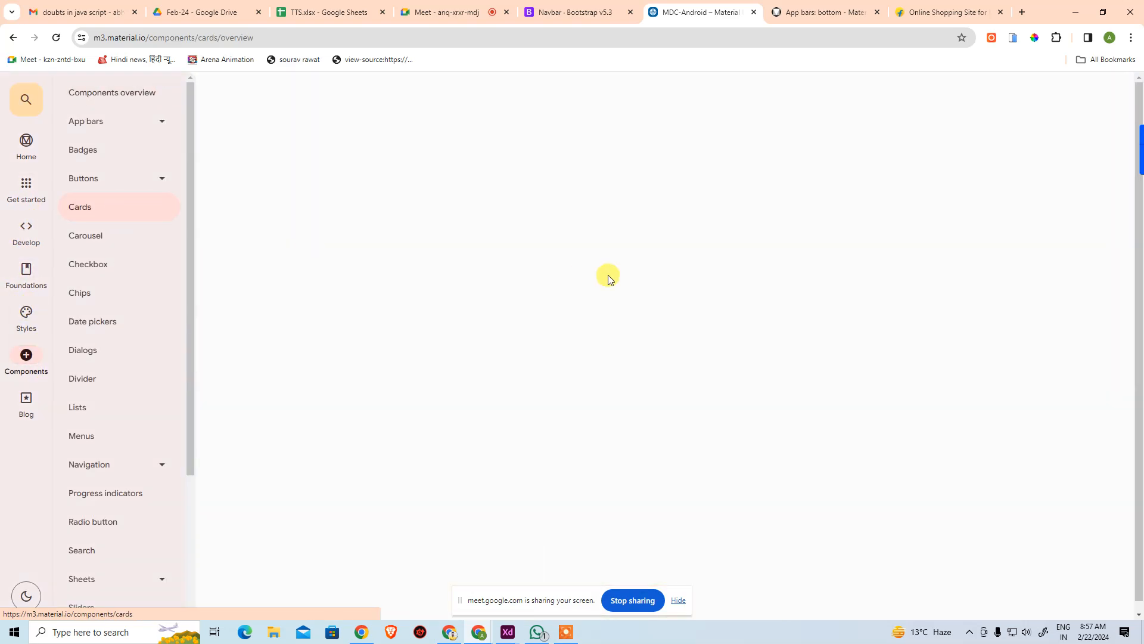
pyautogui.scroll(-15, 849, 366)
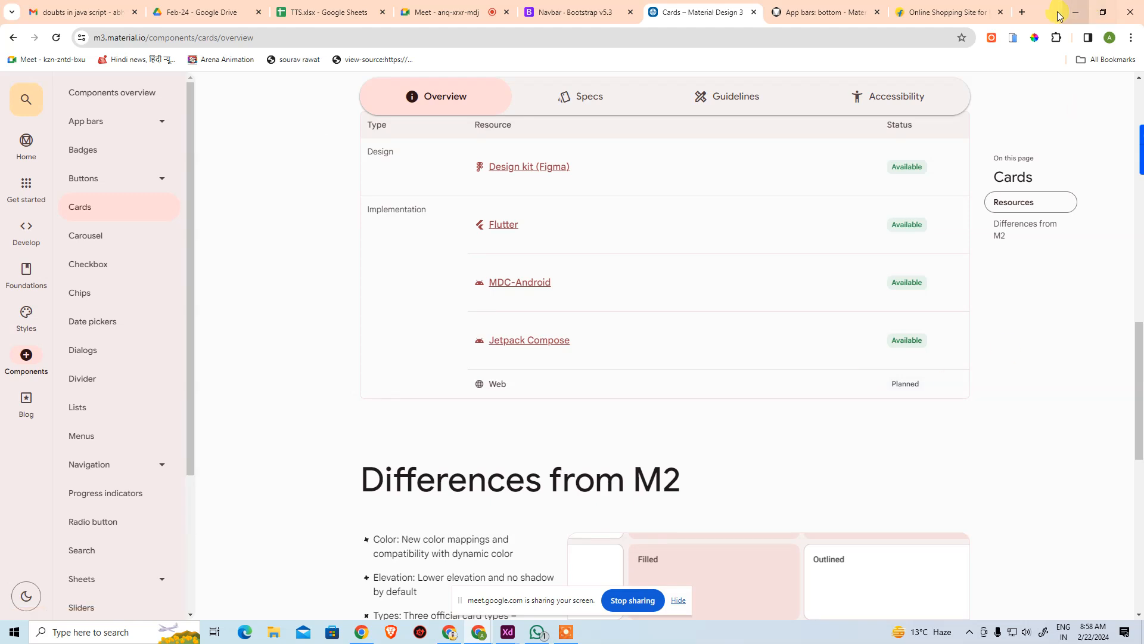
# Open the Material Design Lite site at getmdl.io in a new tab
pyautogui.click(1021, 13)
pyautogui.write('mdl')
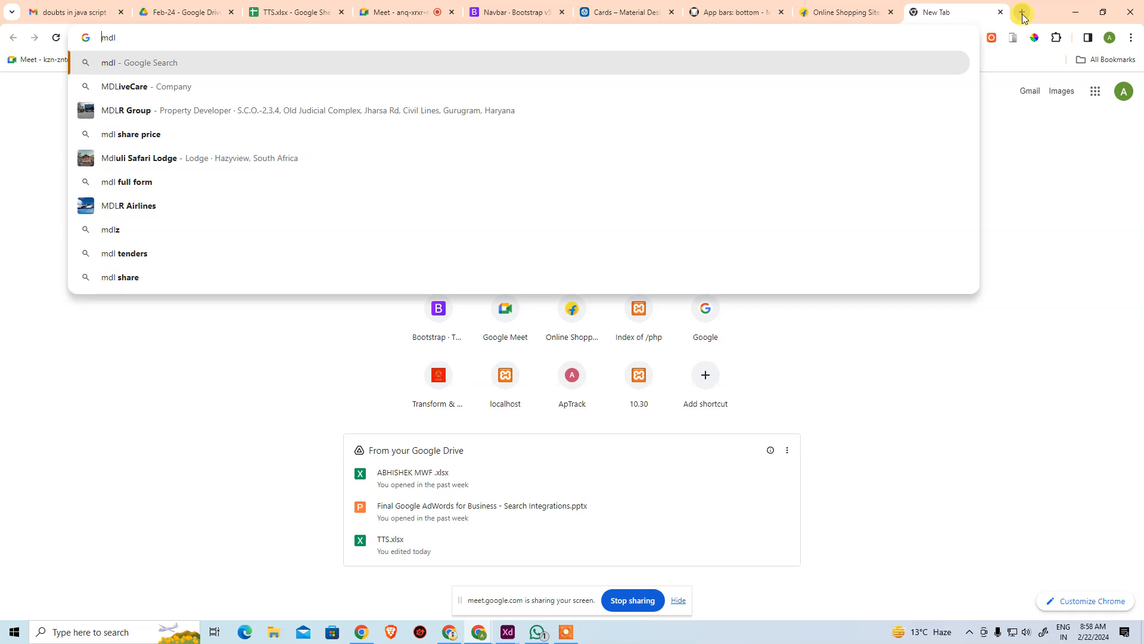
pyautogui.write('get')
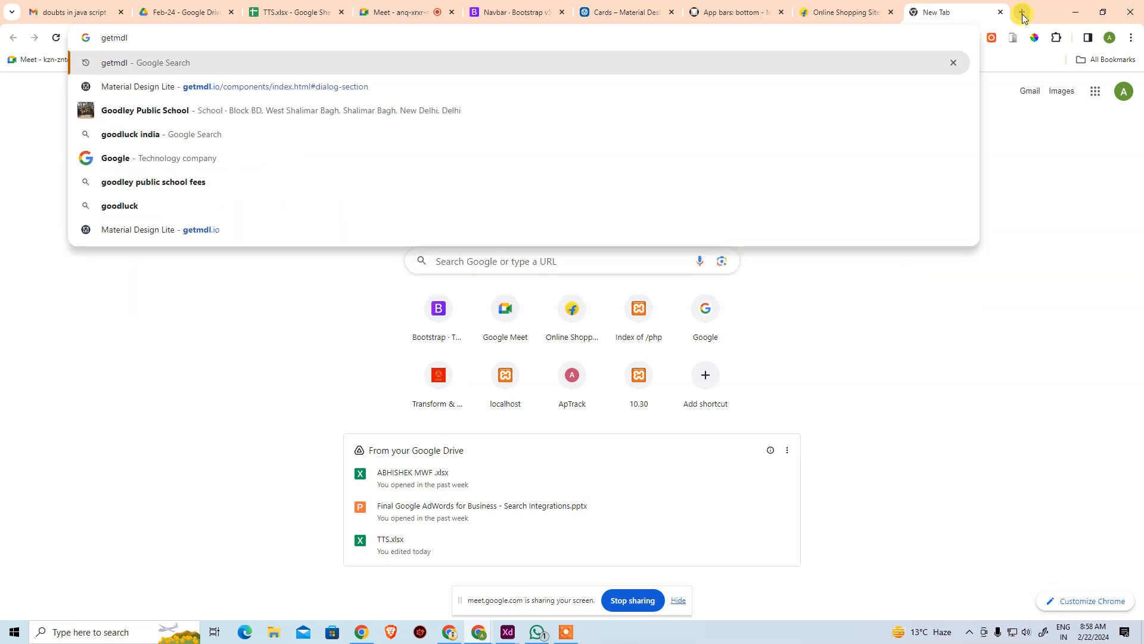
pyautogui.write('.io')
pyautogui.press('Return')
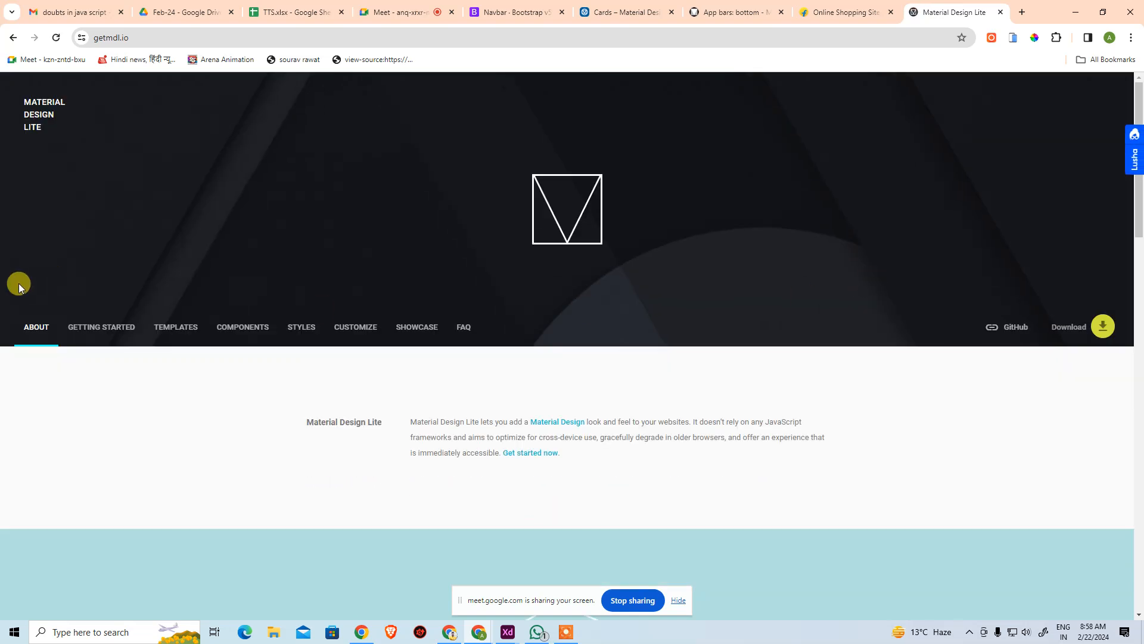
# Look over the Material Design Lite components list and open its Cards section
pyautogui.click(239, 327)
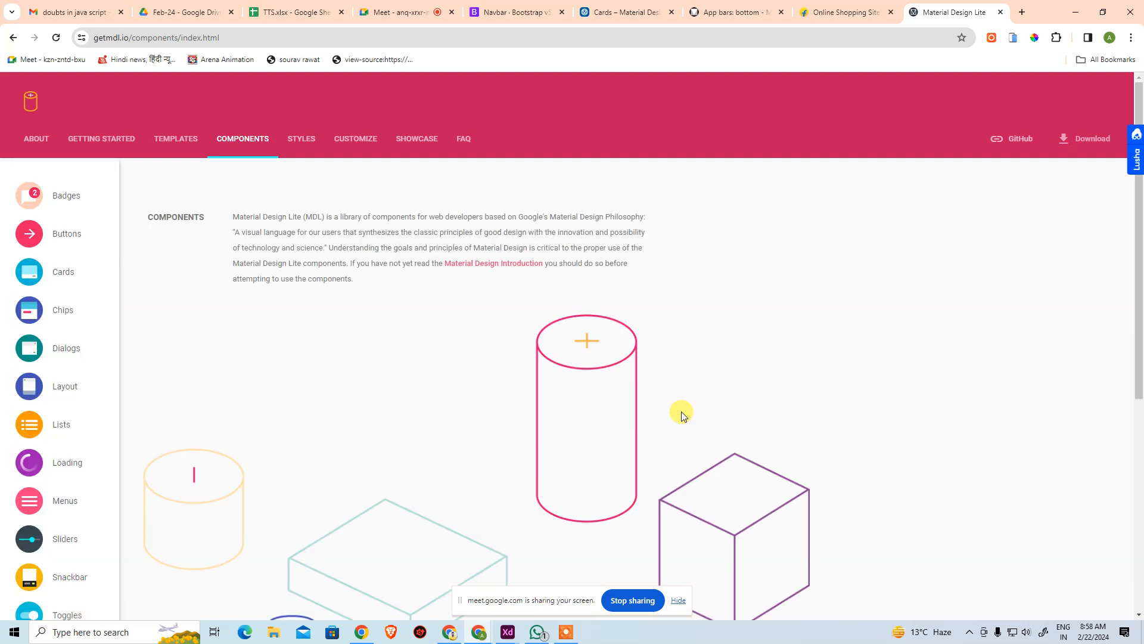
pyautogui.scroll(-6, 643, 370)
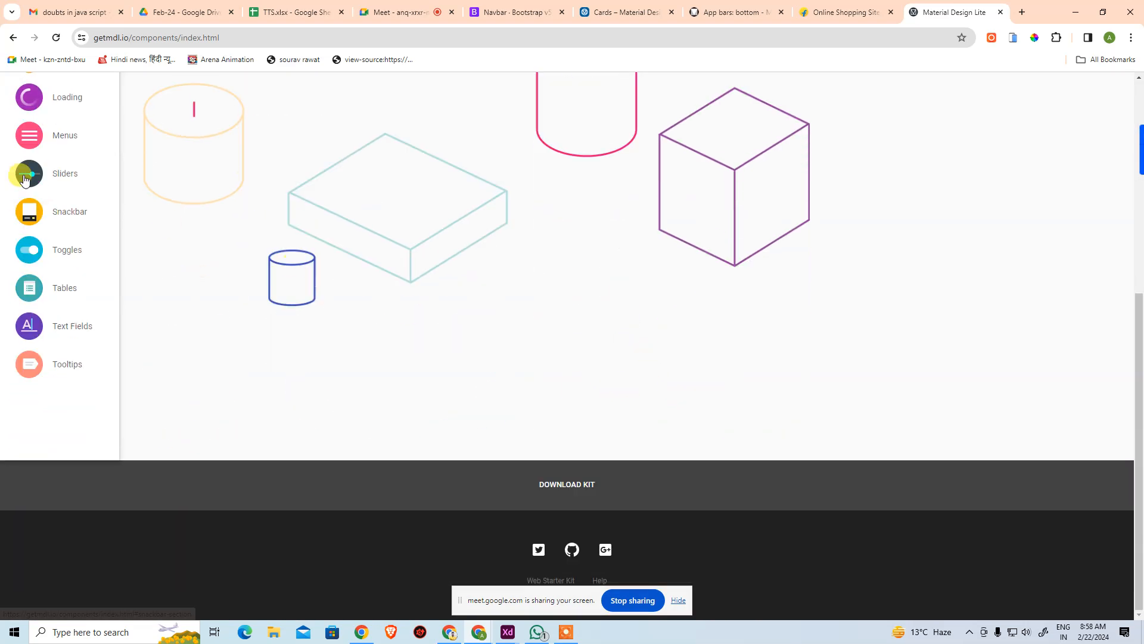
pyautogui.scroll(5, 94, 209)
pyautogui.click(59, 204)
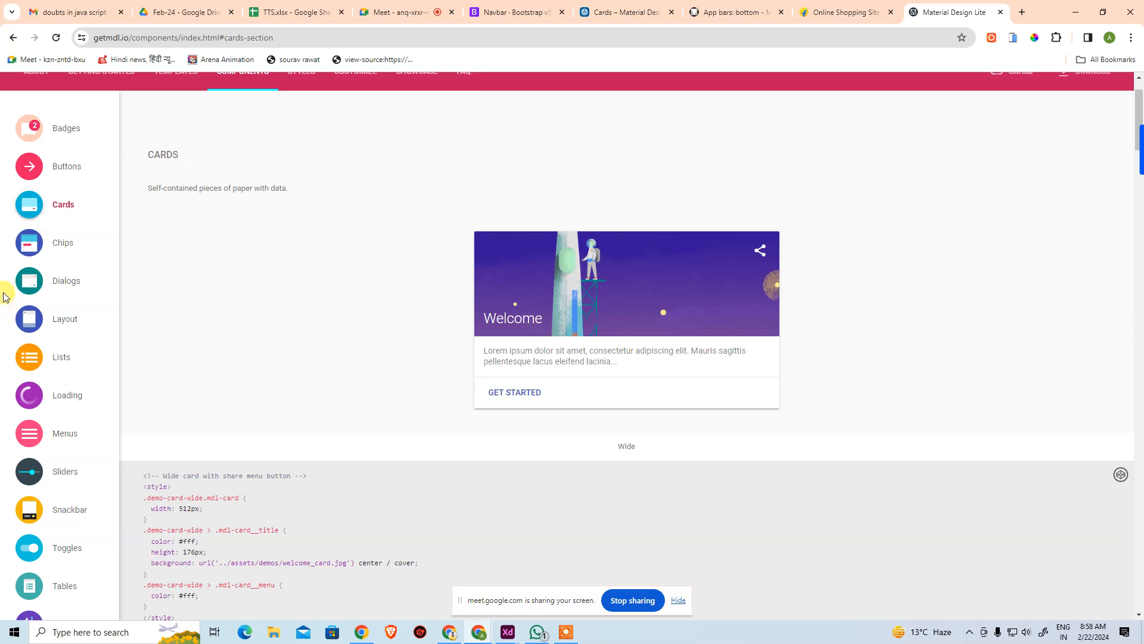
pyautogui.press('Print')
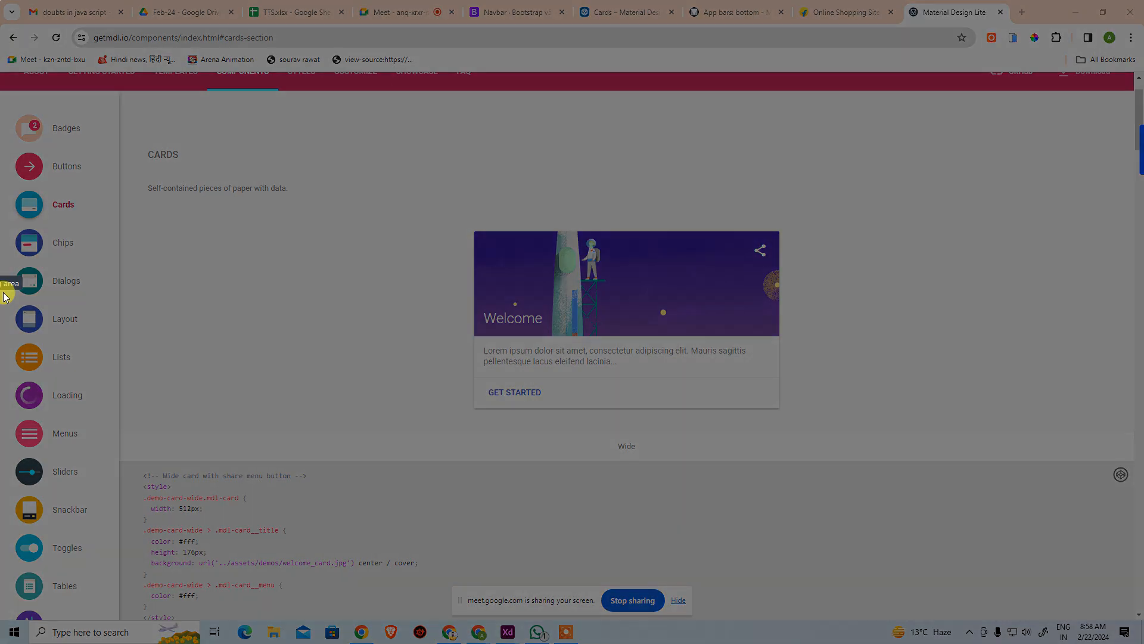
pyautogui.press('Escape')
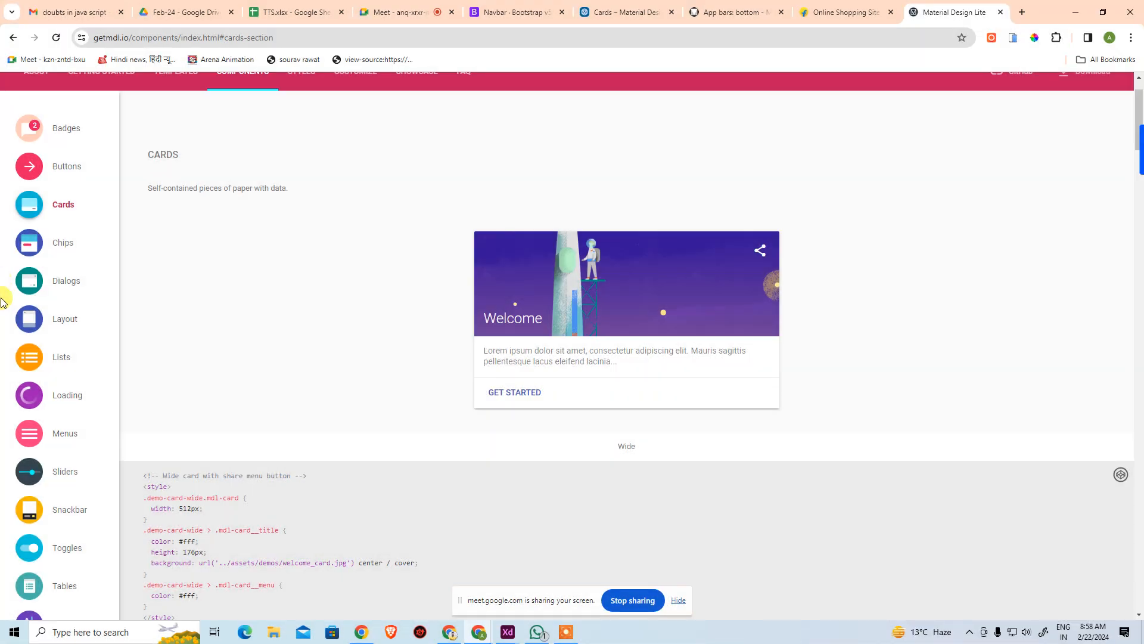
pyautogui.click(566, 632)
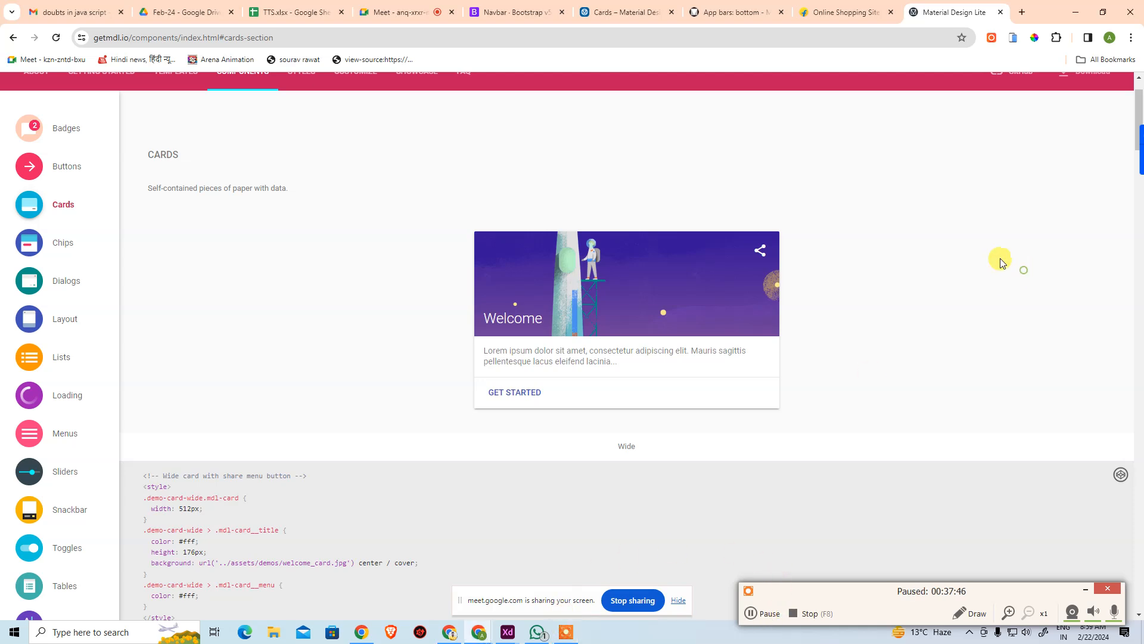
# Close the Material Design Lite and Online Shopping Site tabs and go back over the Material 3 Cards overview's card types
pyautogui.middleClick(979, 11)
pyautogui.middleClick(979, 10)
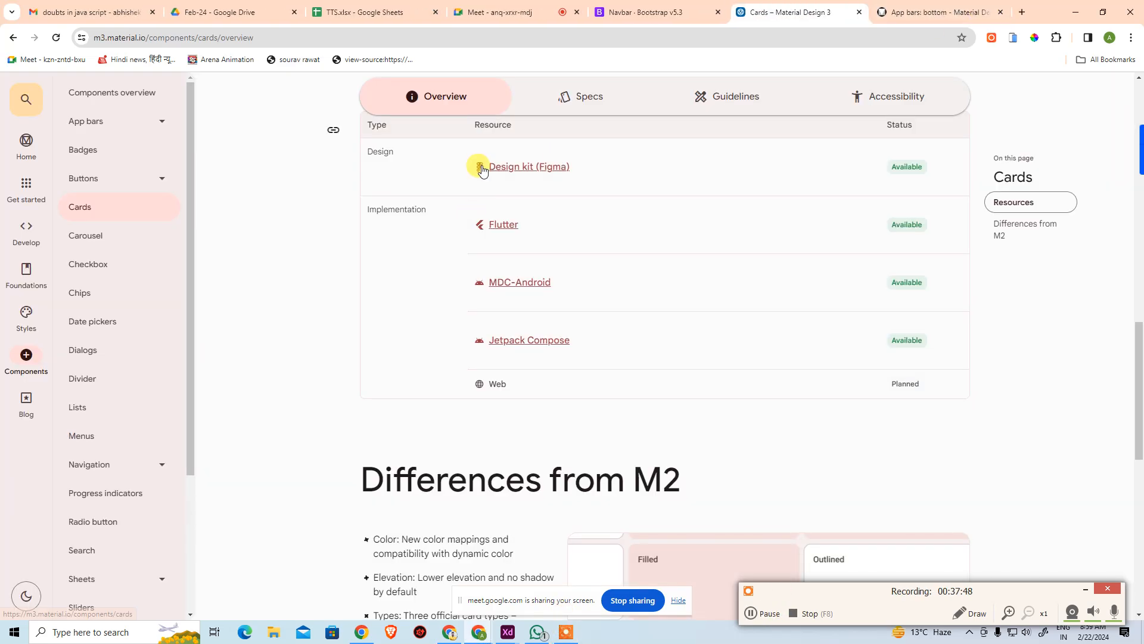
pyautogui.scroll(5, 477, 197)
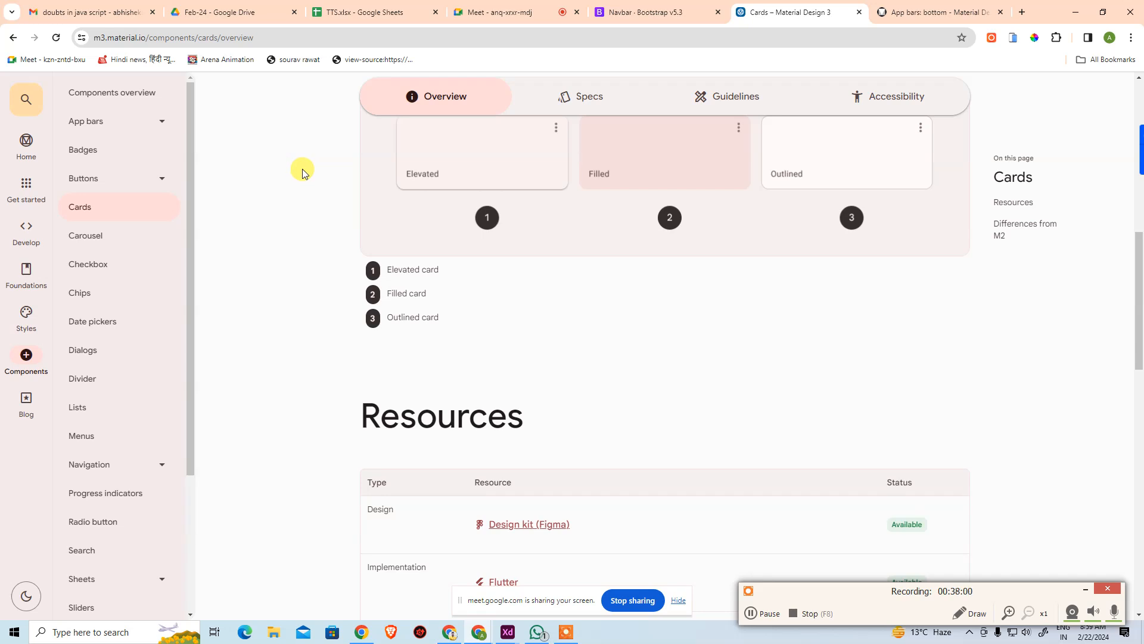
# Open the Material 3 Components overview and look through its Actions, Communication and Containment categories
pyautogui.click(101, 94)
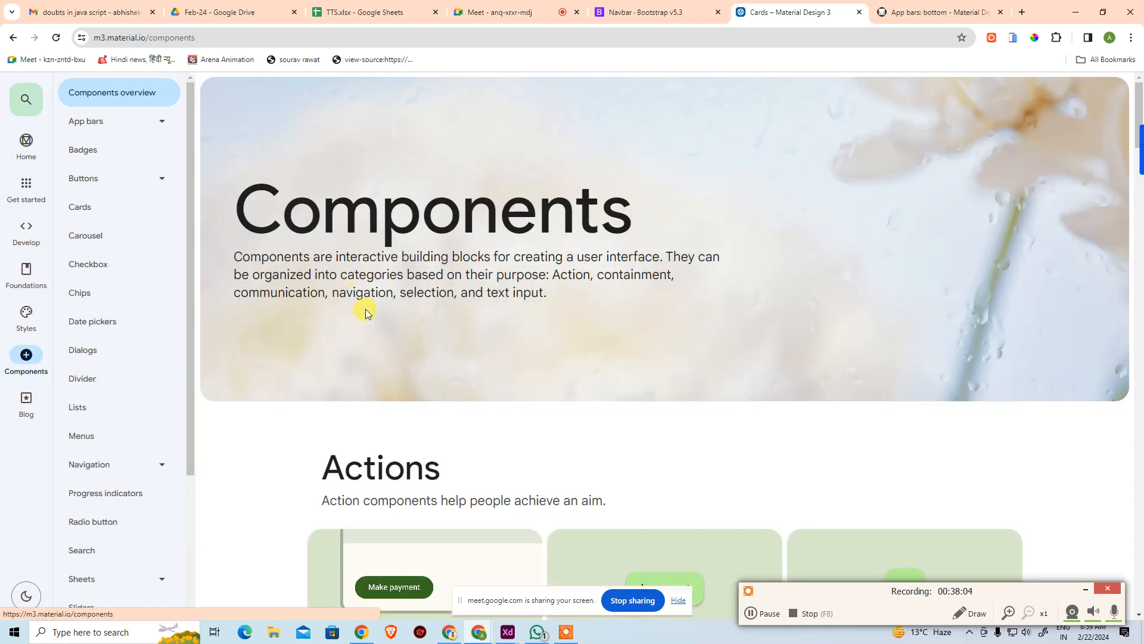
pyautogui.scroll(-7, 366, 308)
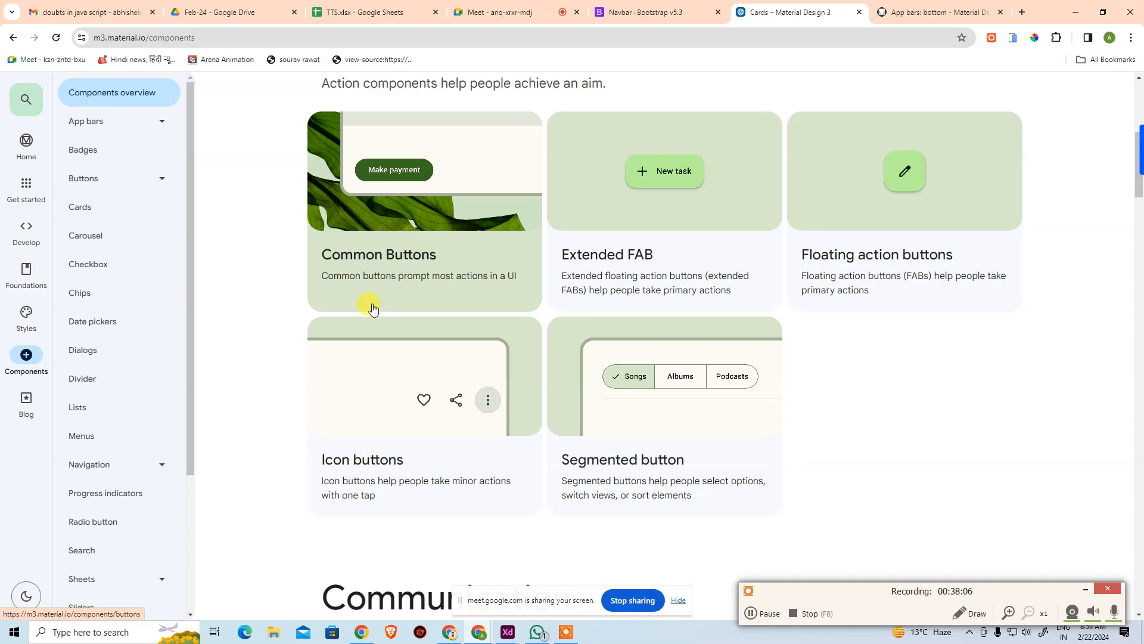
pyautogui.scroll(-5, 372, 308)
pyautogui.scroll(-9, 376, 309)
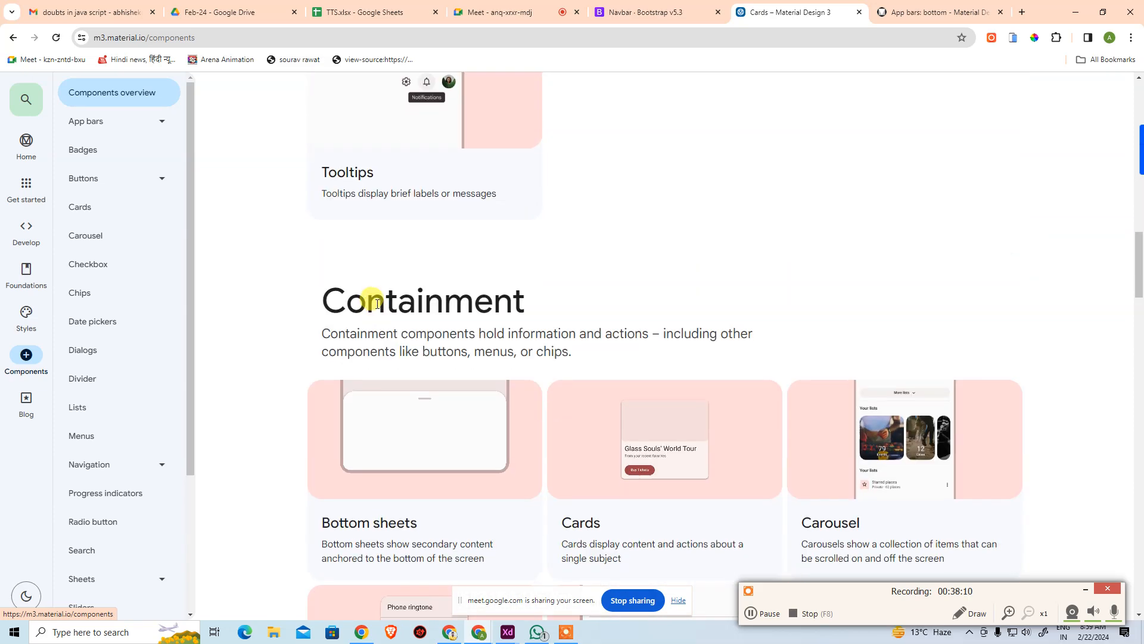
pyautogui.scroll(10, 377, 305)
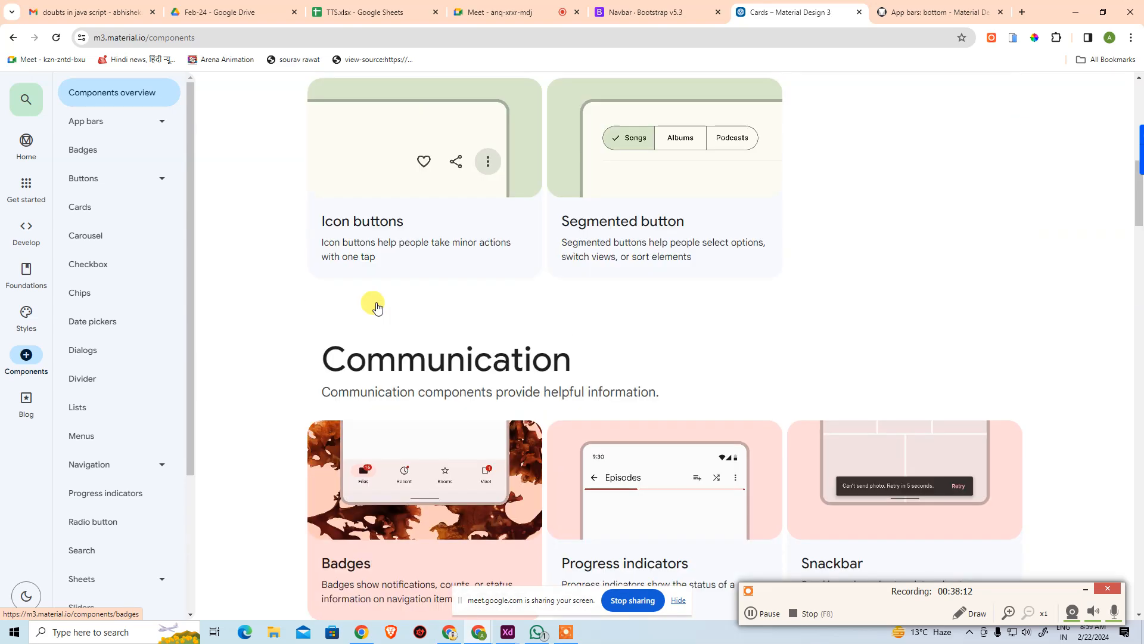
pyautogui.scroll(5, 376, 304)
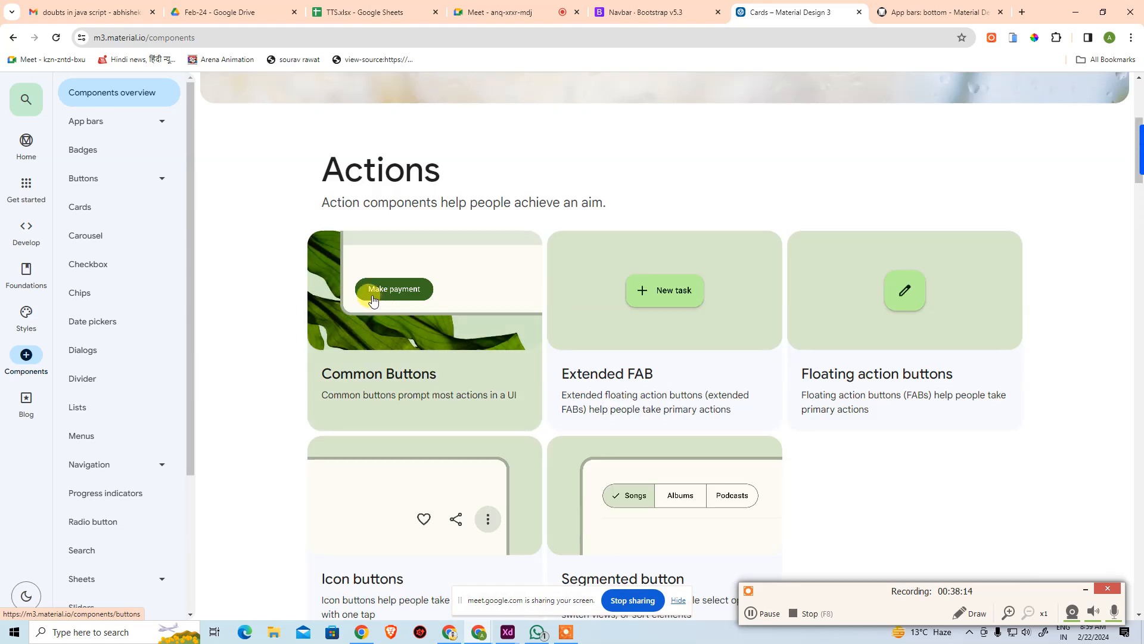
pyautogui.click(1087, 589)
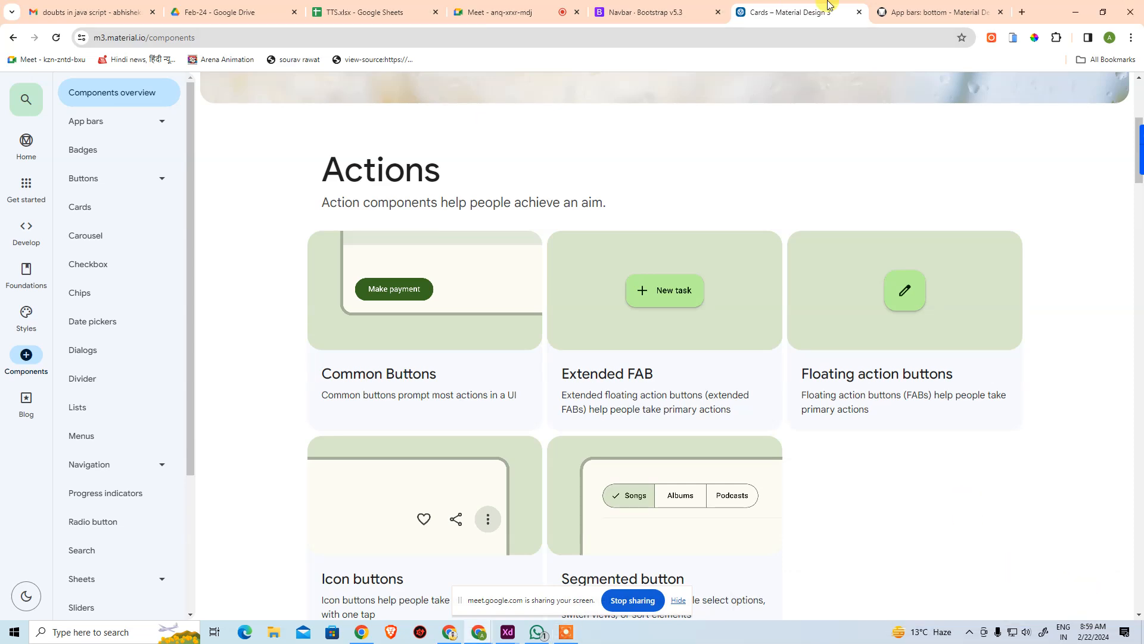
# Close the Material Design and Bootstrap Navbar tabs and switch to the xd-bootstrap-v.5-ui-kit document in Adobe XD
pyautogui.click(858, 12)
pyautogui.middleClick(702, 13)
pyautogui.middleClick(698, 13)
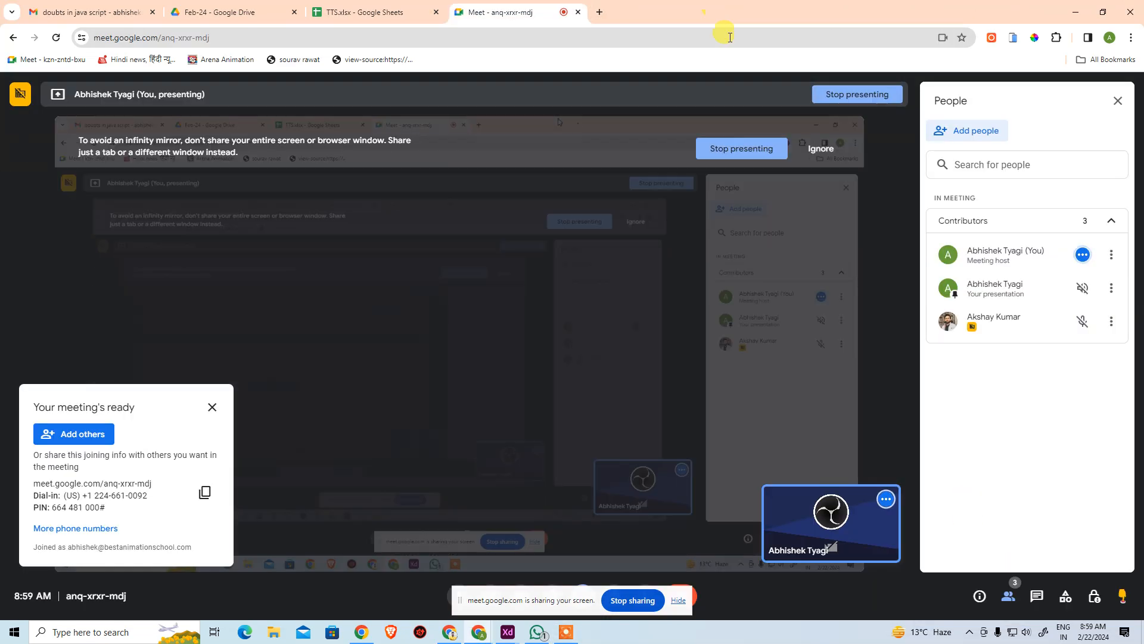
pyautogui.moveTo(508, 632)
pyautogui.click(398, 579)
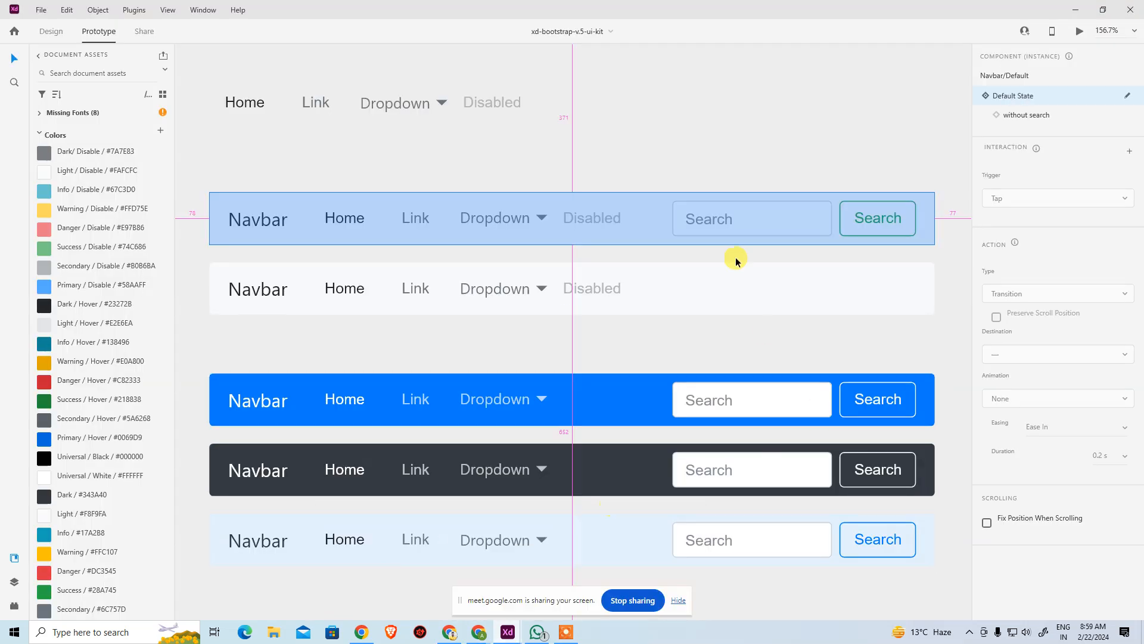
# Look over the Navbar, Navs and Pagination artboards of the Bootstrap UI kit
pyautogui.click(759, 320)
pyautogui.scroll(-8, 759, 320)
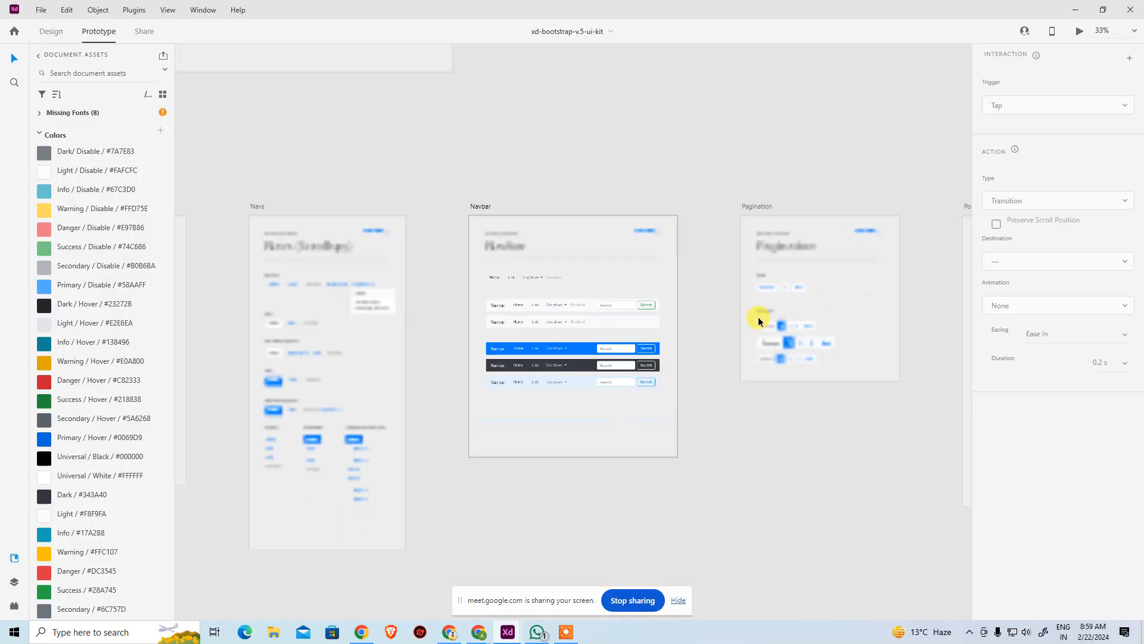
pyautogui.scroll(3, 759, 317)
pyautogui.moveTo(603, 204); pyautogui.dragTo(690, 128)
pyautogui.click(738, 316)
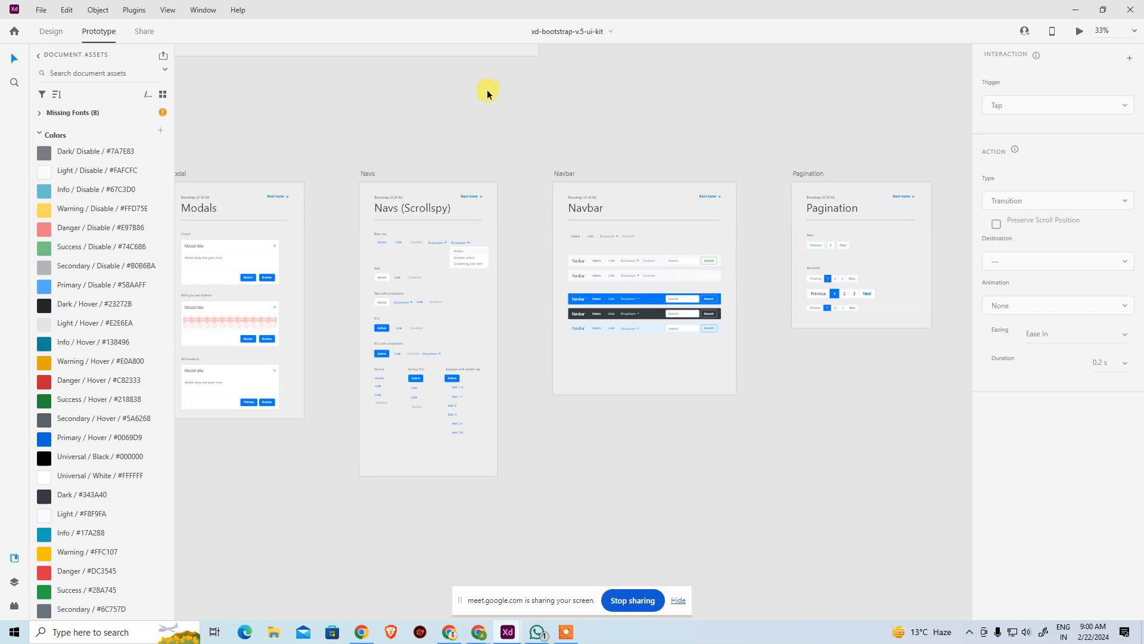
# Switch the UI kit to Design mode and look over its Cards and Carousel artboards
pyautogui.click(51, 31)
pyautogui.moveTo(332, 94); pyautogui.dragTo(393, 434)
pyautogui.scroll(6, 393, 434)
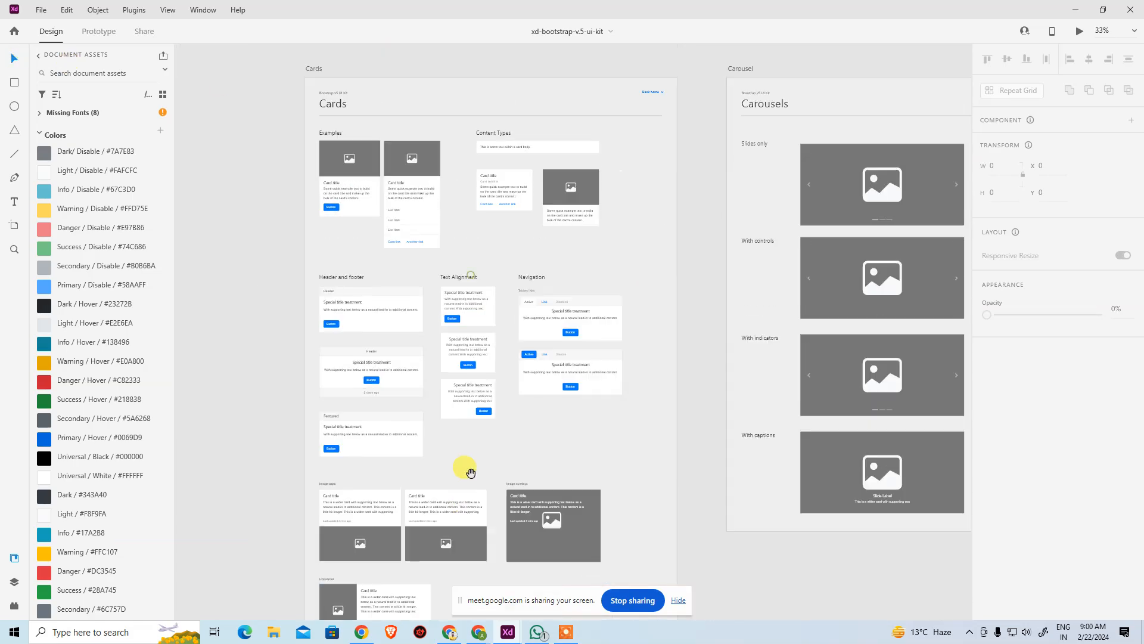
pyautogui.scroll(4, 632, 252)
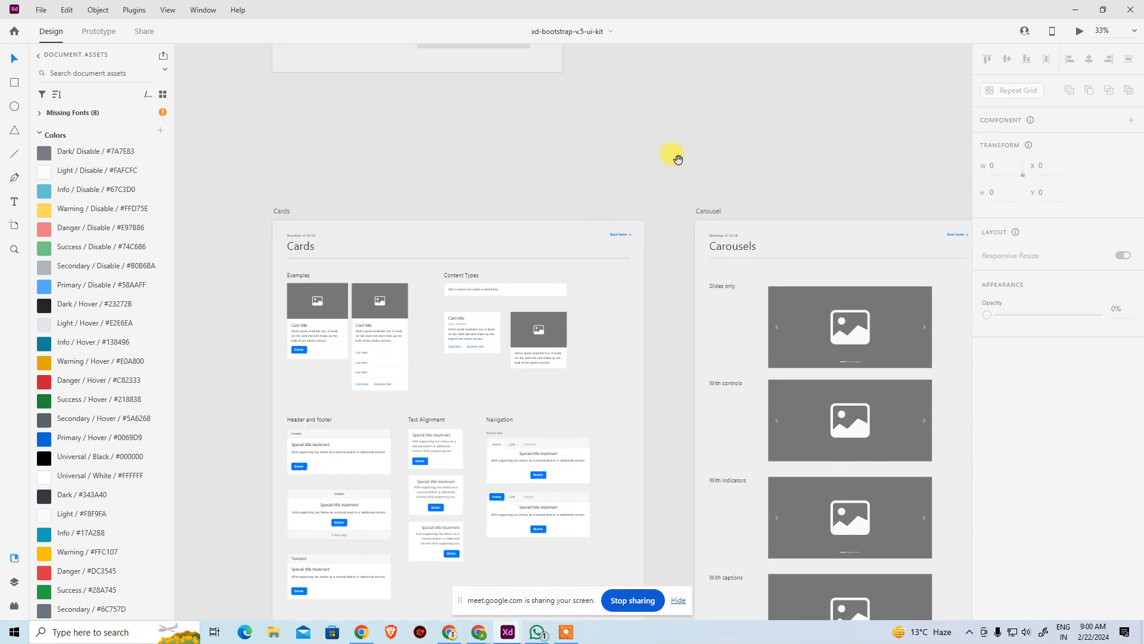
pyautogui.hscroll(4, 664, 155)
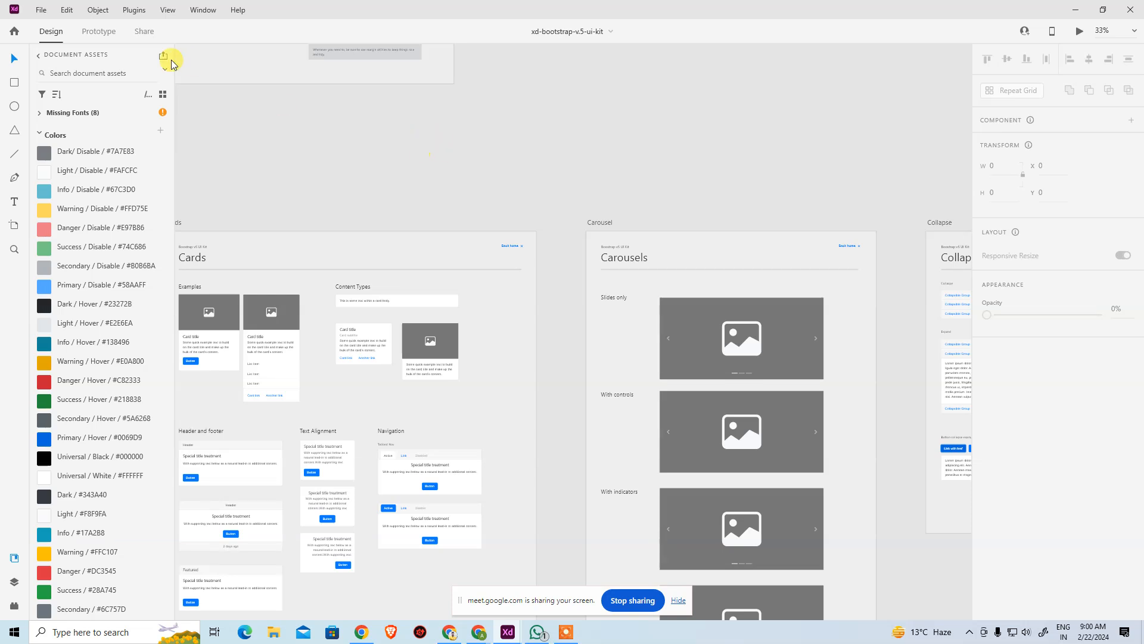
# Switch to the untitled February 22 document and show the form field's interaction on Web 1920 – 1 in Prototype mode
pyautogui.moveTo(507, 631)
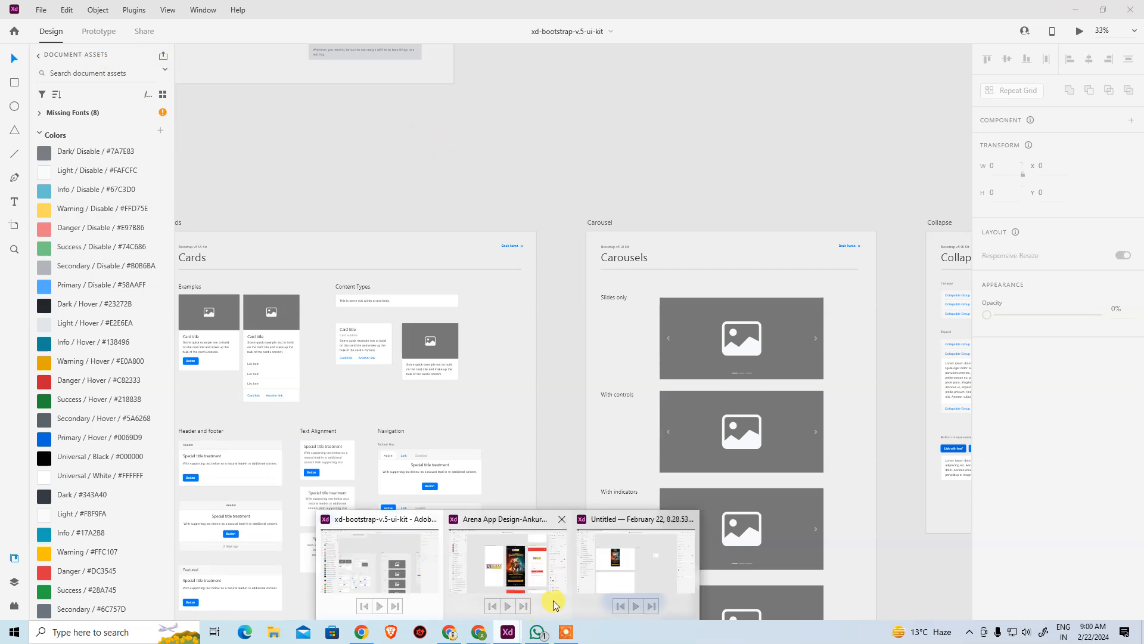
pyautogui.click(611, 563)
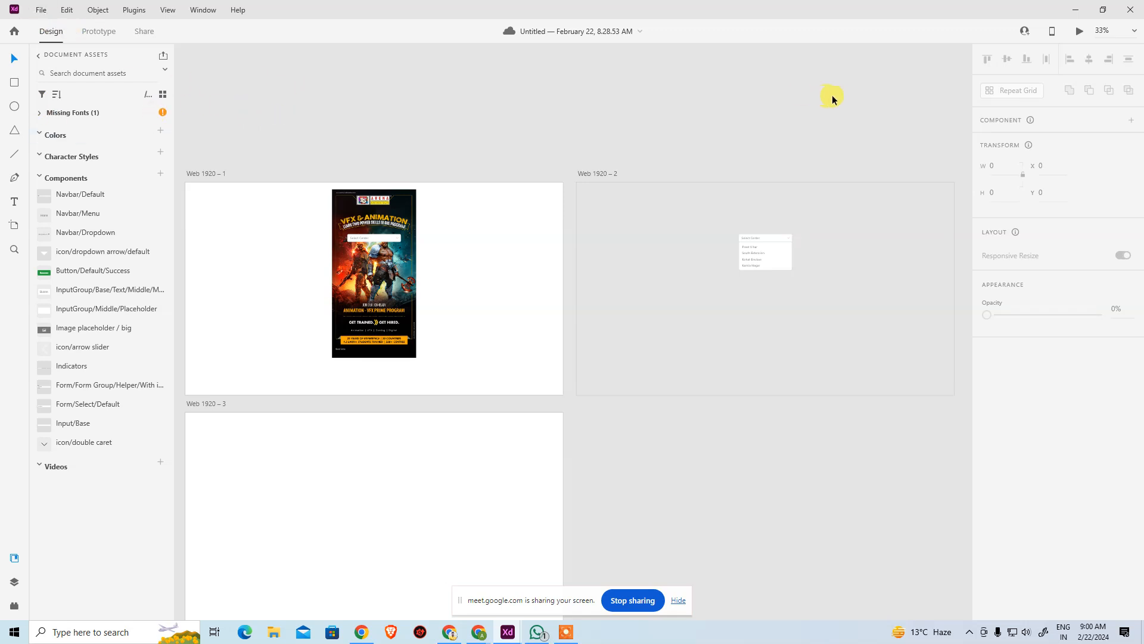
pyautogui.click(414, 270)
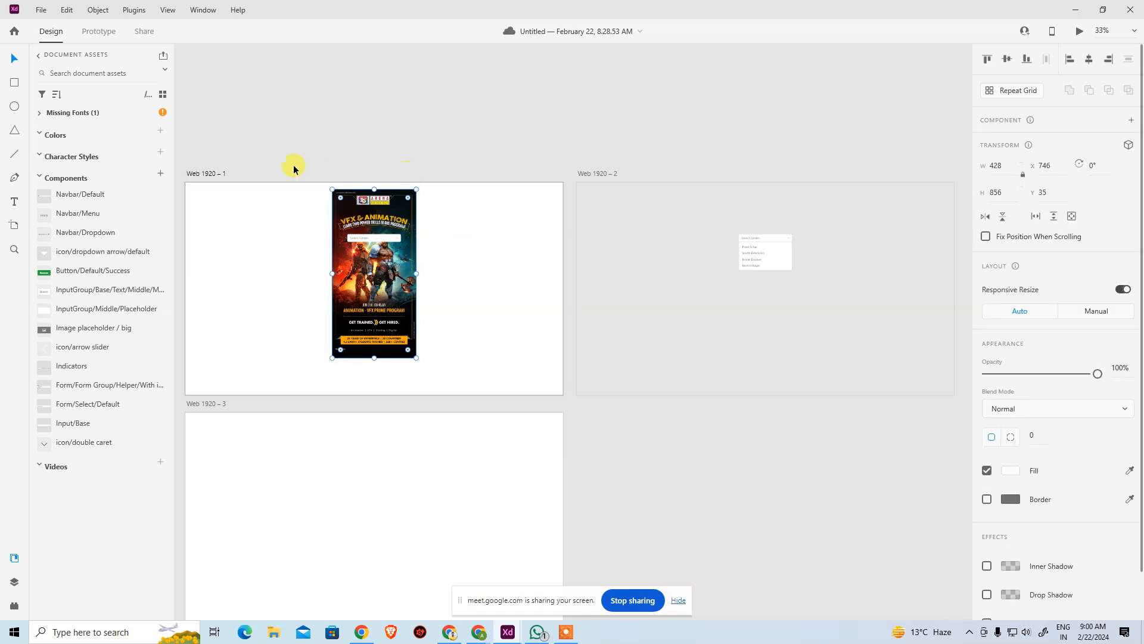
pyautogui.click(103, 35)
pyautogui.click(519, 283)
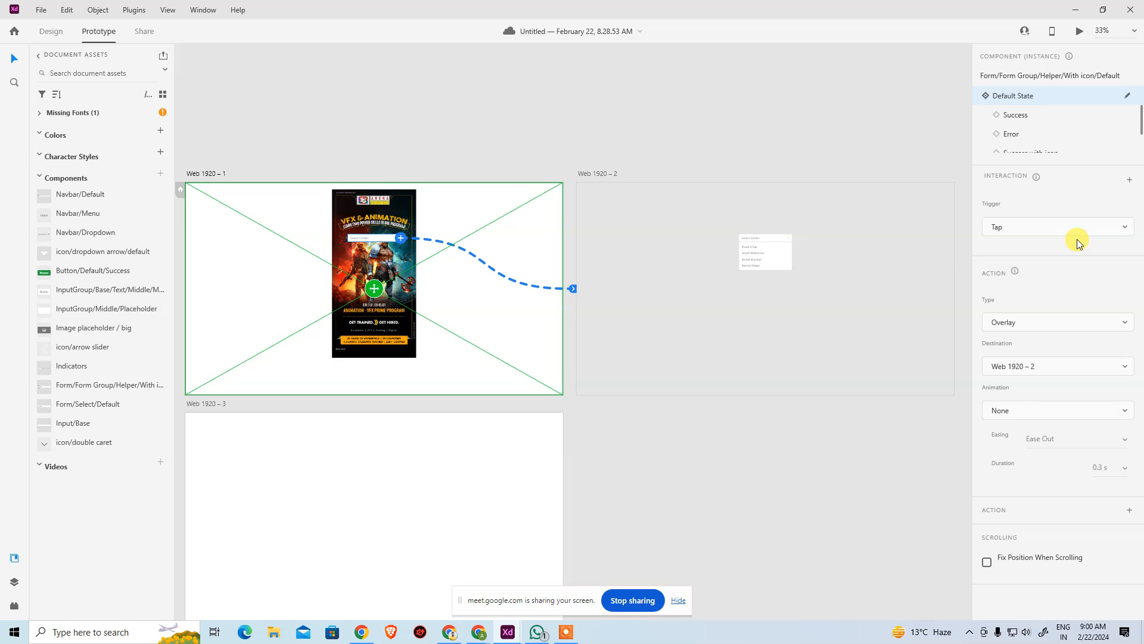
# Look through the available trigger and action type options for the form field's overlay interaction, leaving them as they are
pyautogui.click(1047, 225)
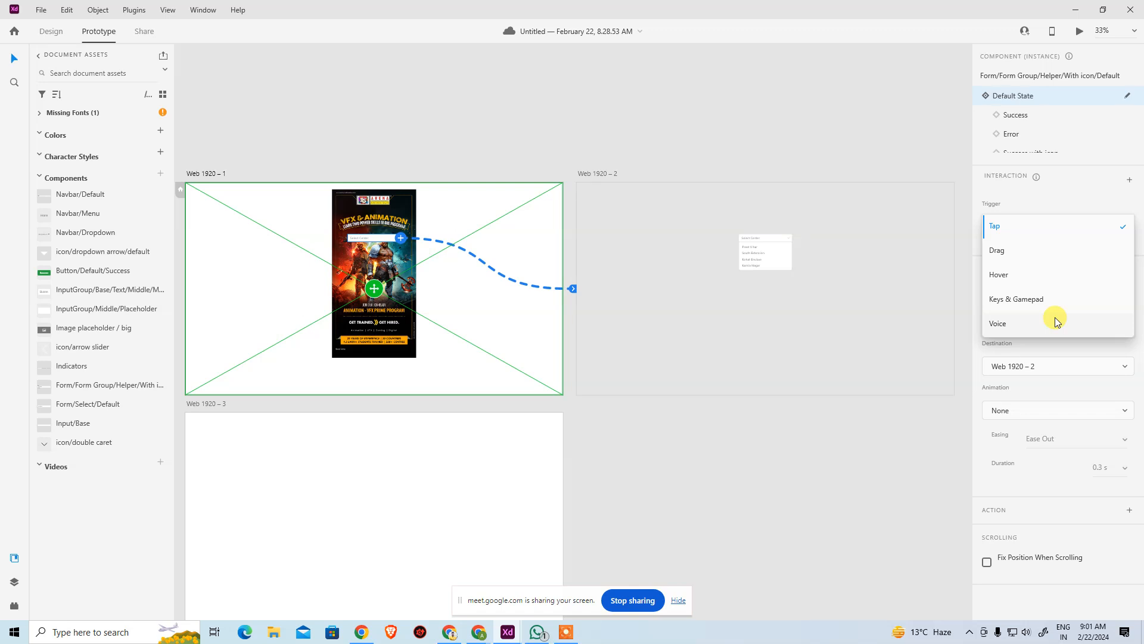
pyautogui.click(1029, 228)
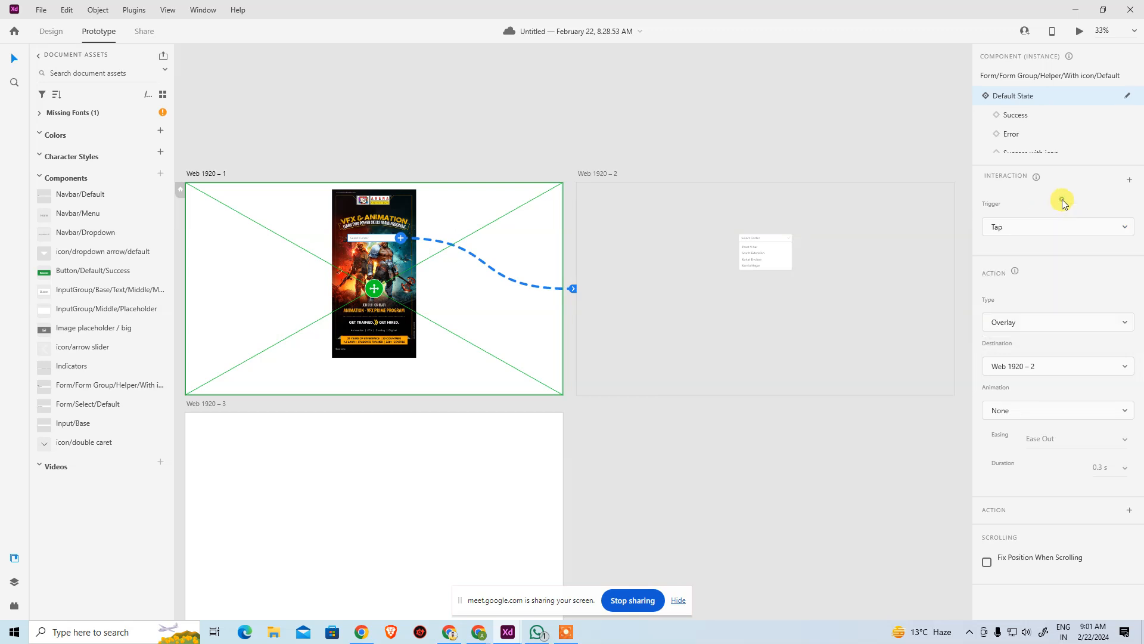
pyautogui.click(1049, 318)
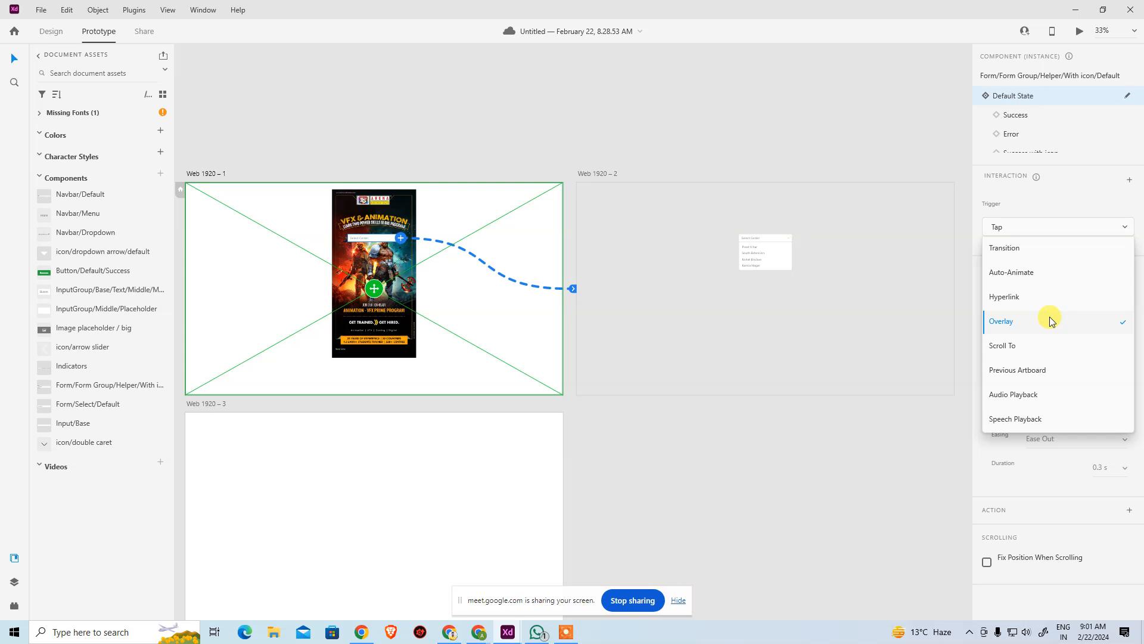
pyautogui.click(1053, 206)
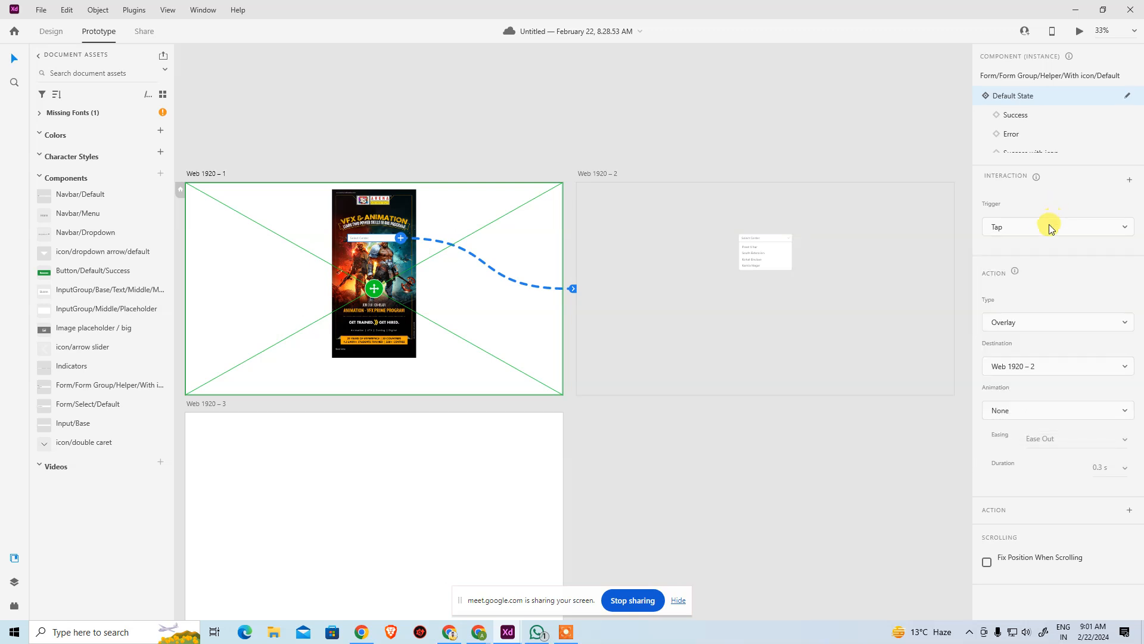
pyautogui.click(1050, 227)
pyautogui.click(1077, 199)
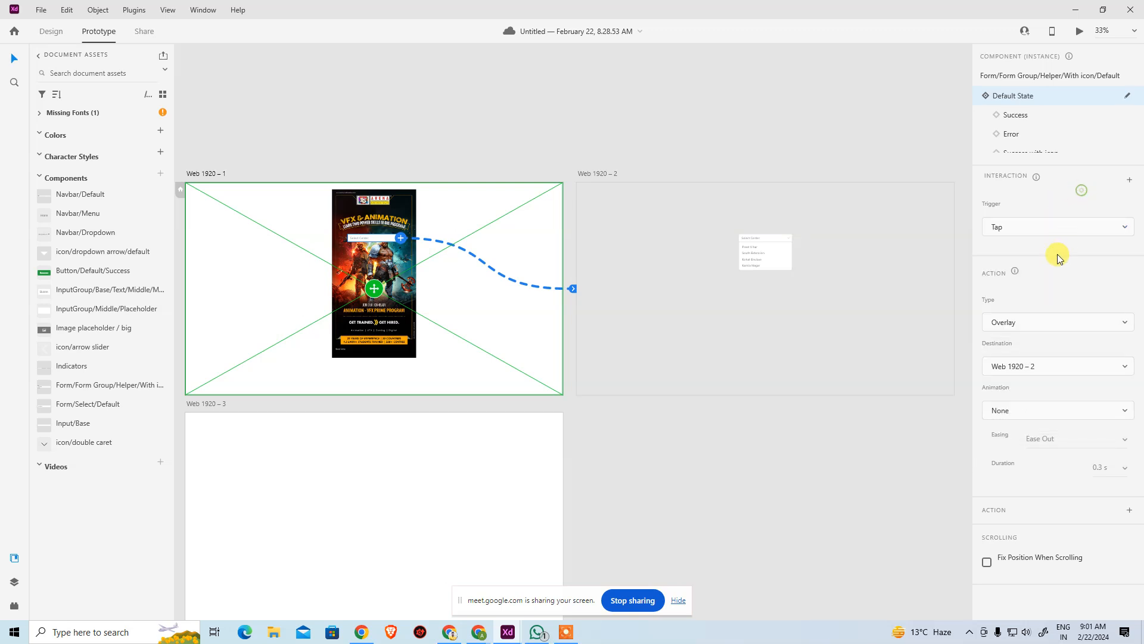
pyautogui.click(1044, 323)
pyautogui.click(1059, 197)
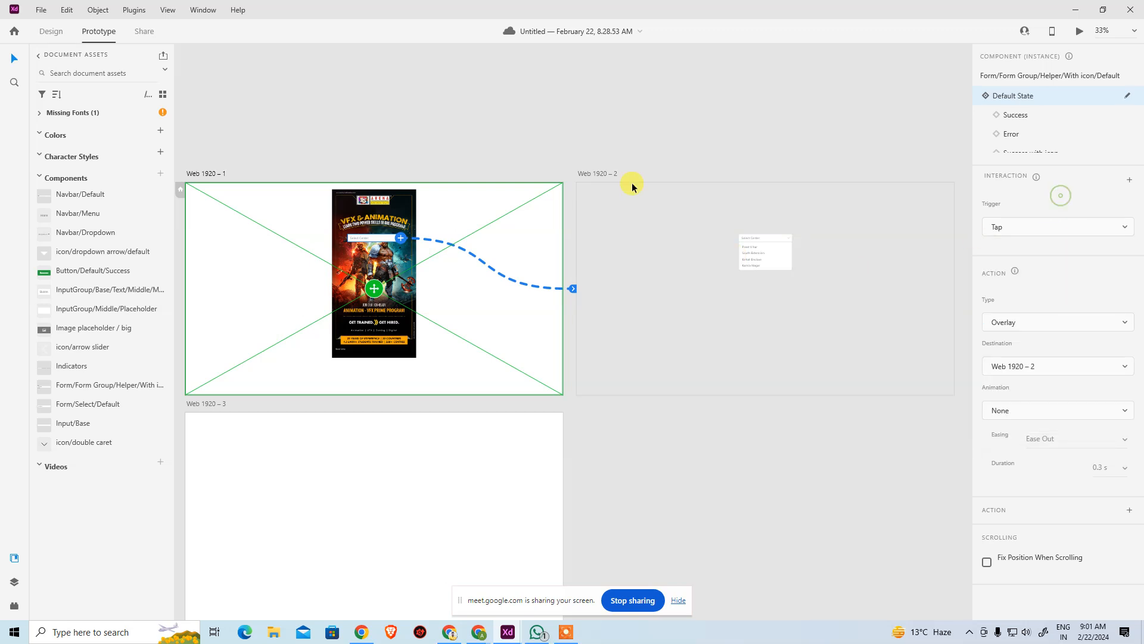
pyautogui.click(619, 134)
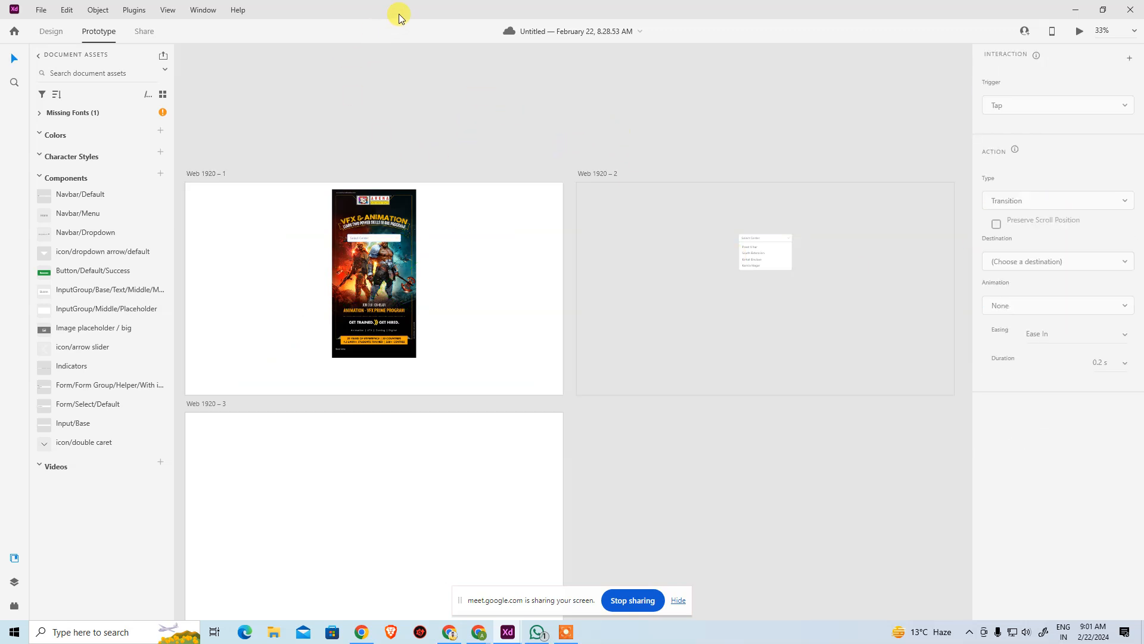
# Switch to the Flipkart home page in Chrome, show it in full screen and capture a snip of the page
pyautogui.moveTo(381, 500); pyautogui.dragTo(524, 376)
pyautogui.hotkey('alt', 'Tab')
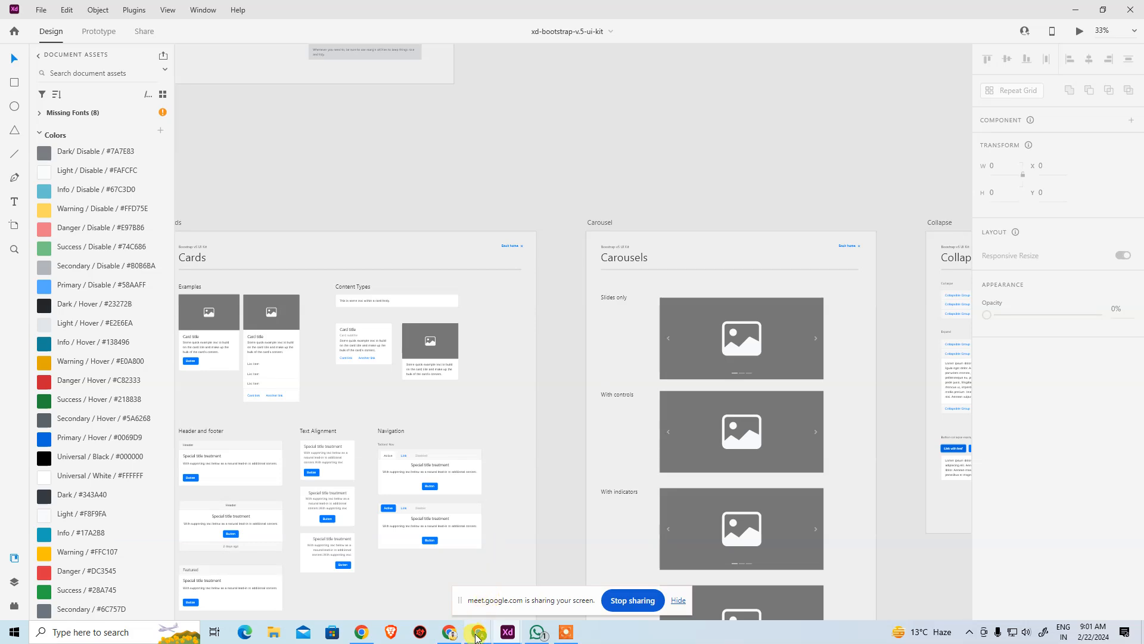
pyautogui.moveTo(477, 637)
pyautogui.click(523, 587)
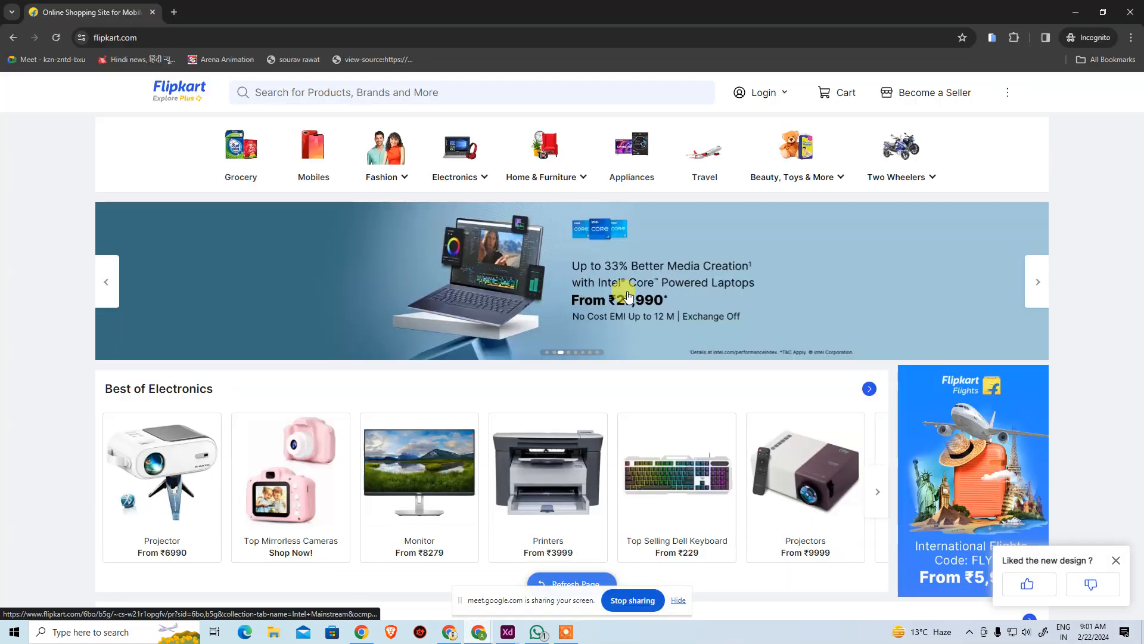
pyautogui.press('F11')
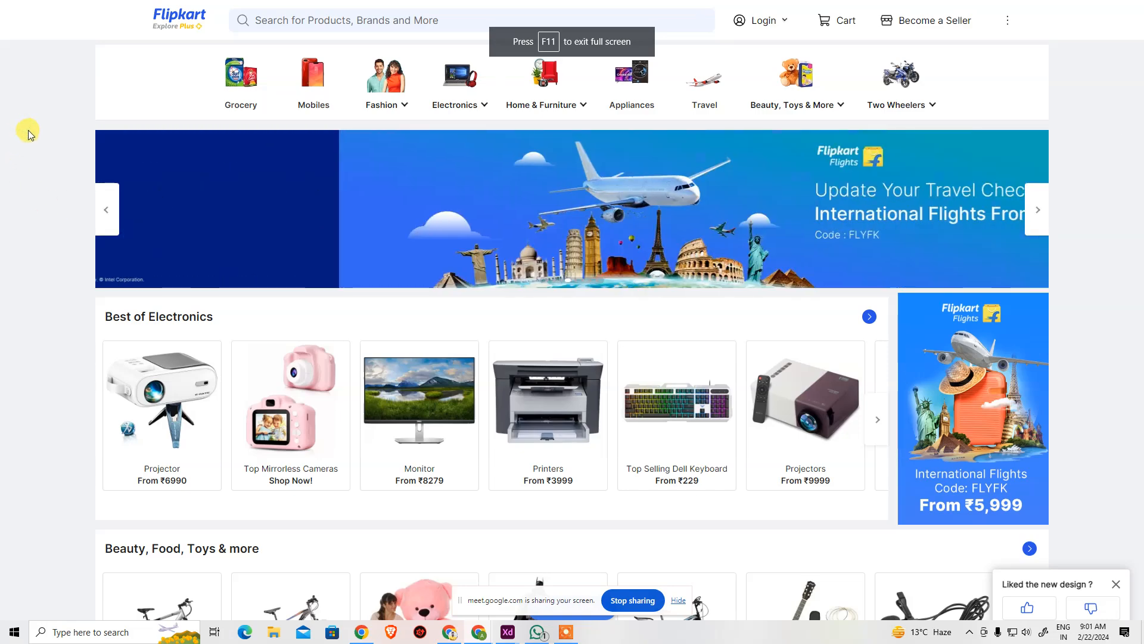
pyautogui.press('super+shift+s')
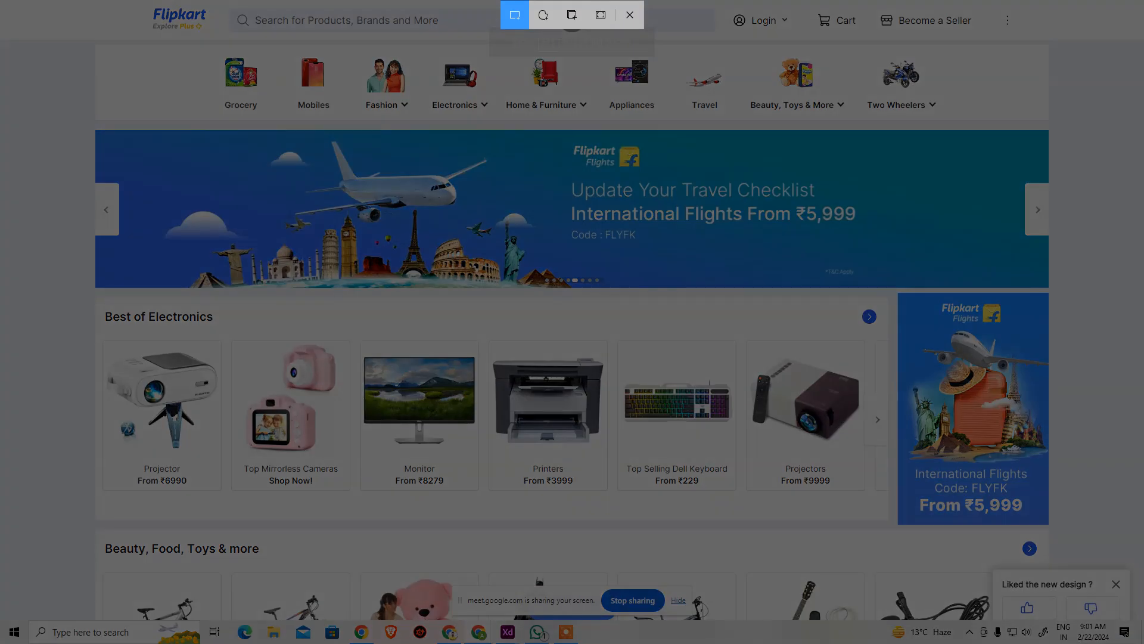
pyautogui.moveTo(7, 7)
pyautogui.mouseDown()
pyautogui.moveTo(685, 545)
pyautogui.moveTo(1078, 593)
pyautogui.mouseUp()
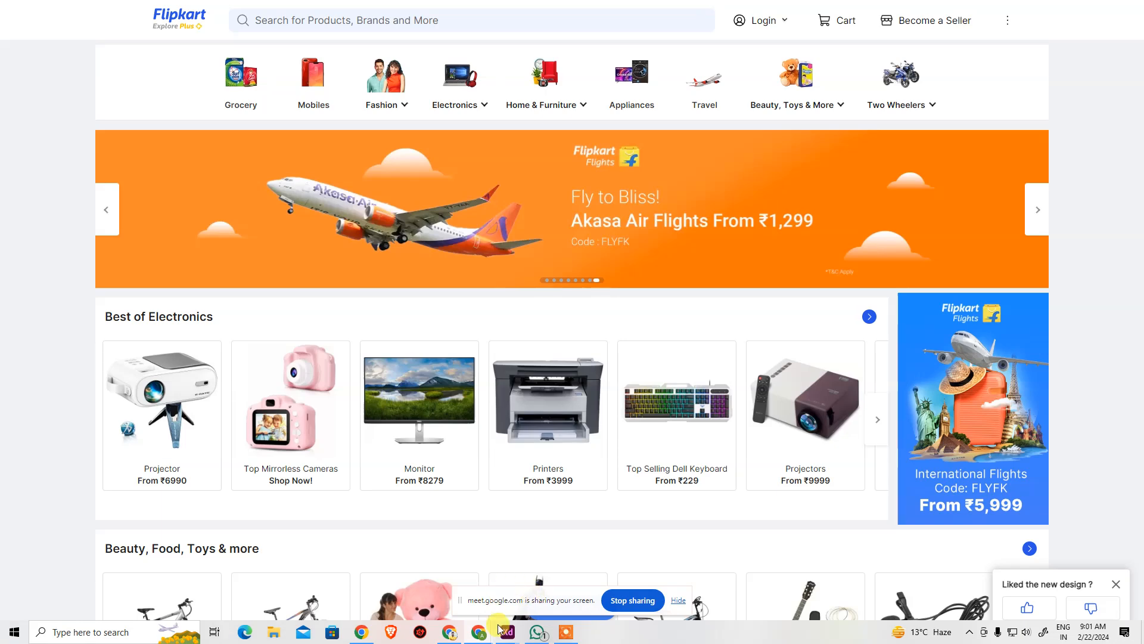
# Switch back to the untitled document in Adobe XD and paste the Flipkart snip onto the Web 1920 – 3 artboard
pyautogui.moveTo(507, 632)
pyautogui.click(628, 559)
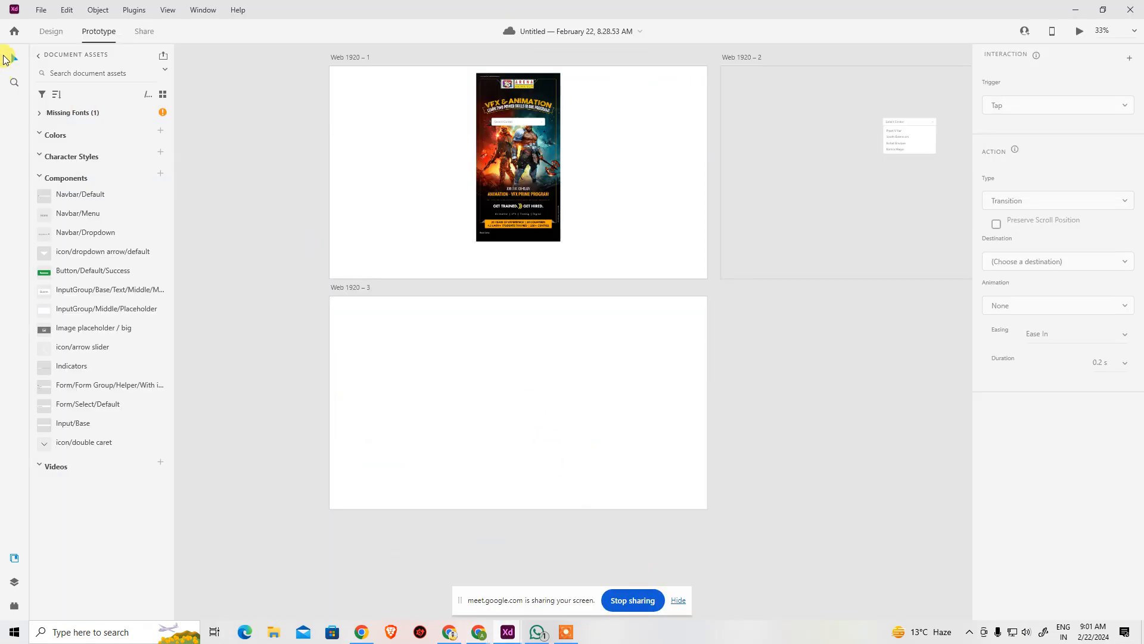
pyautogui.click(447, 378)
pyautogui.hotkey('ctrl', 'v')
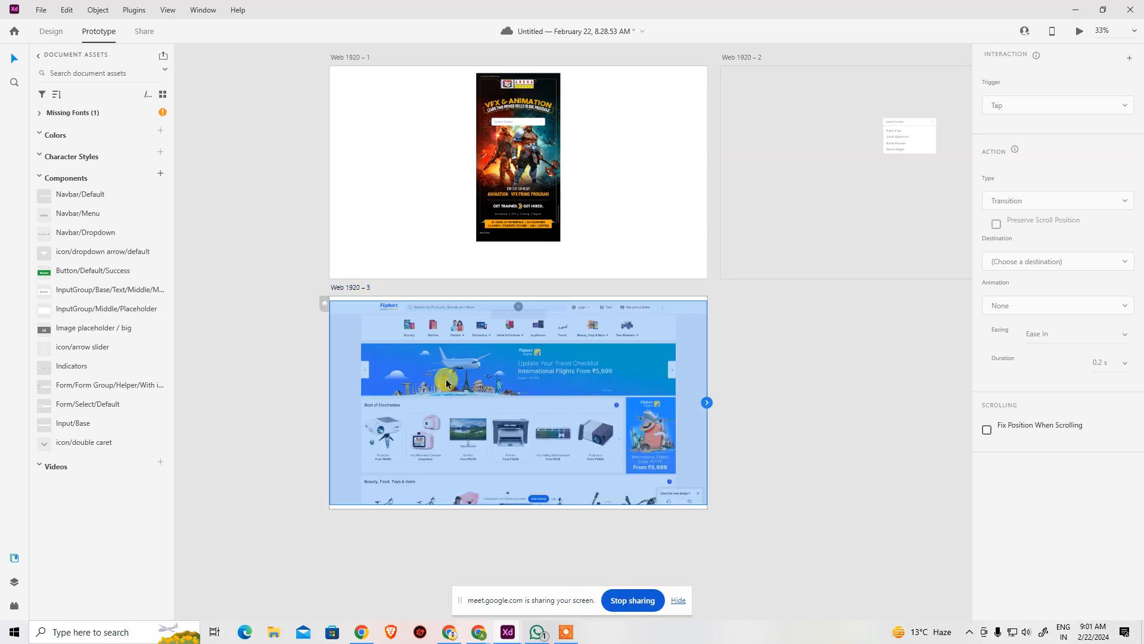
# Switch to Design mode and align the pasted Flipkart screenshot to the top of the Web 1920 – 3 artboard
pyautogui.click(56, 33)
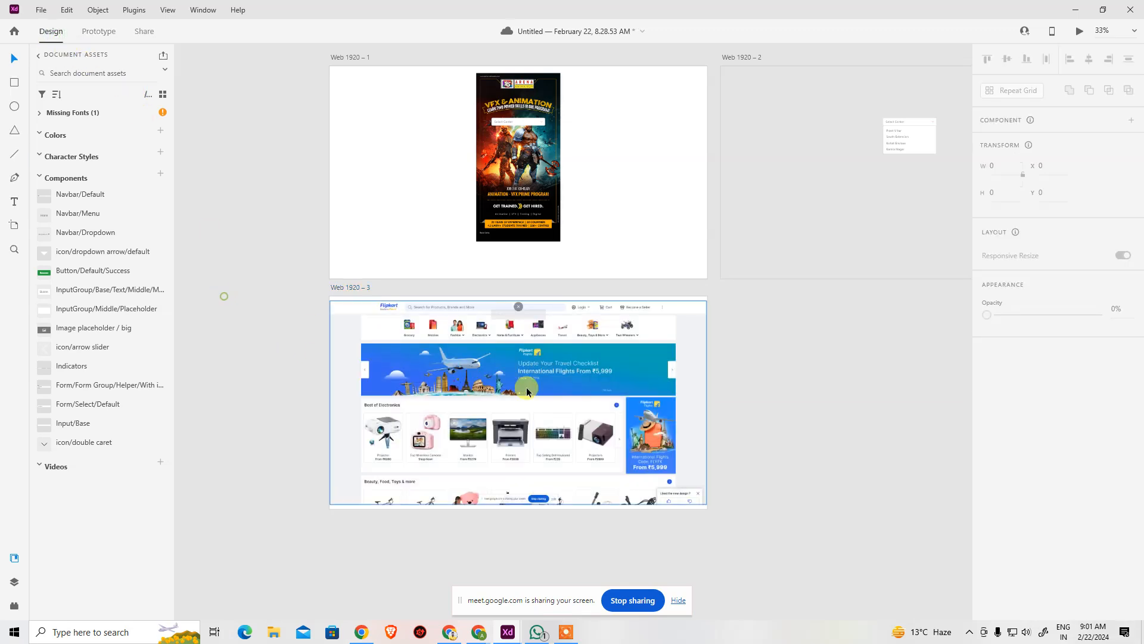
pyautogui.click(542, 386)
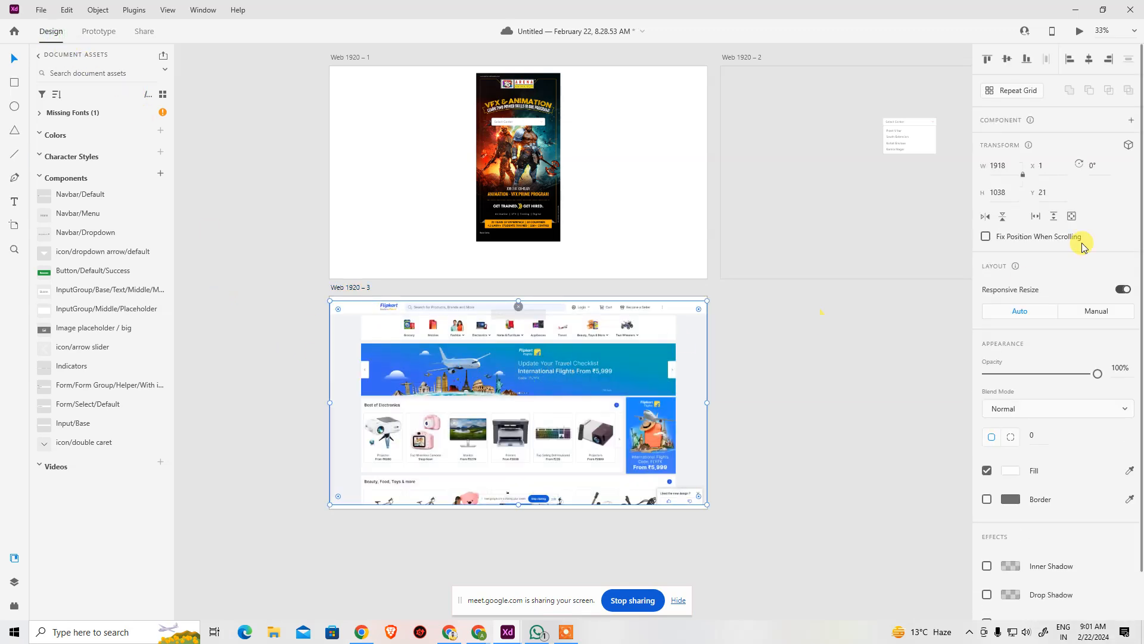
pyautogui.click(988, 59)
pyautogui.click(802, 395)
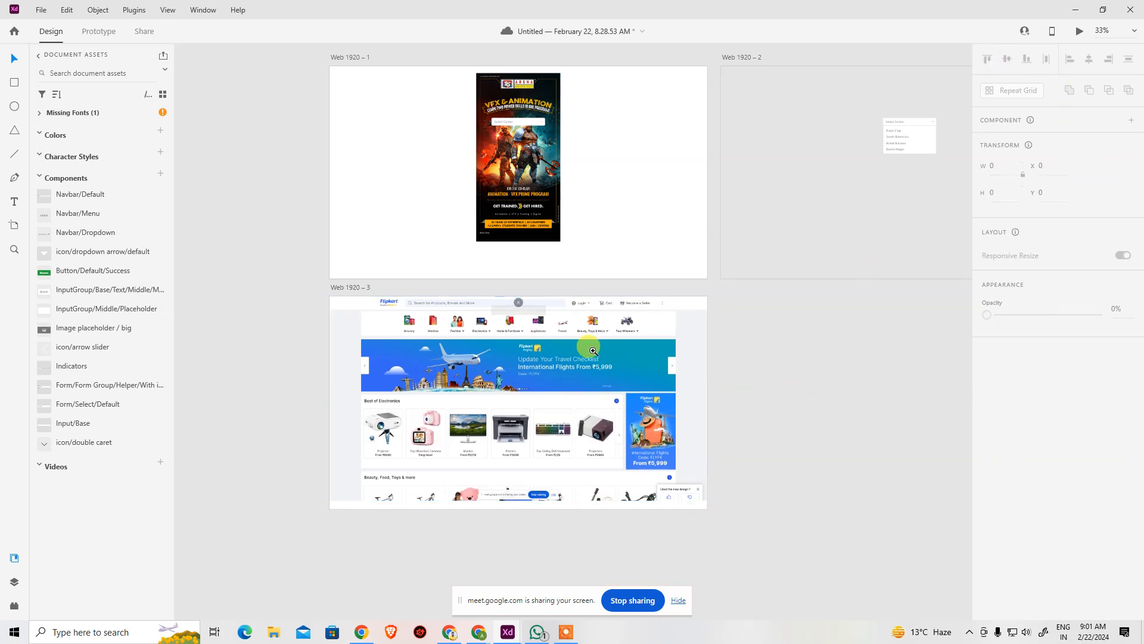
# Preview the Web 1920 – 3 artboard with the Flipkart screenshot, then close the preview
pyautogui.scroll(3, 586, 352)
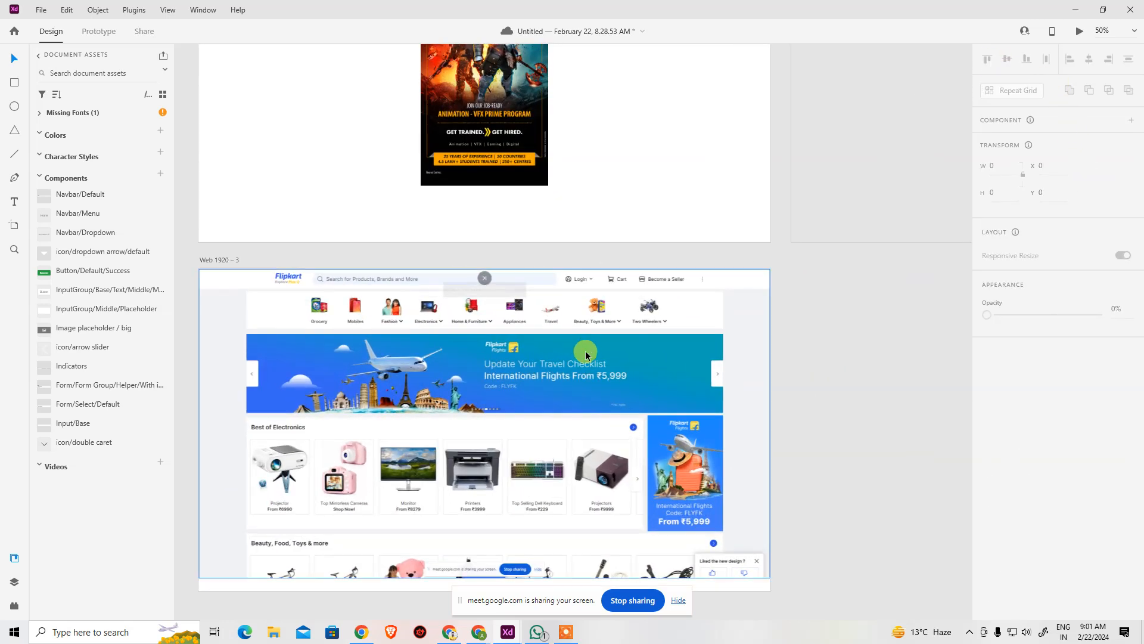
pyautogui.hotkey('ctrl', '=')
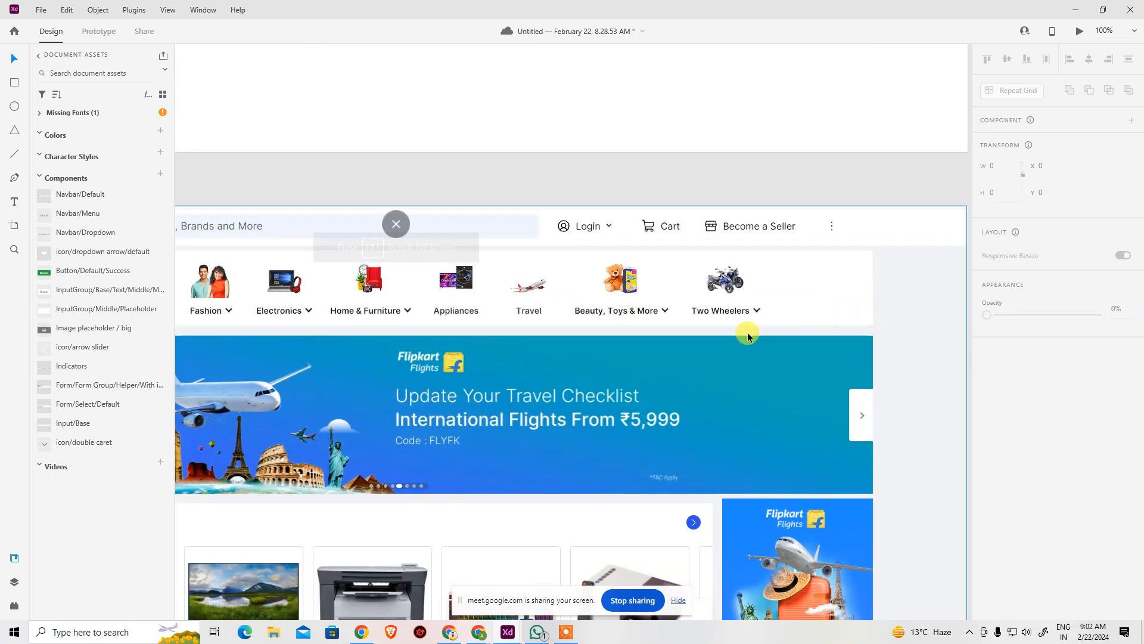
pyautogui.moveTo(565, 364); pyautogui.dragTo(726, 342)
pyautogui.click(727, 342)
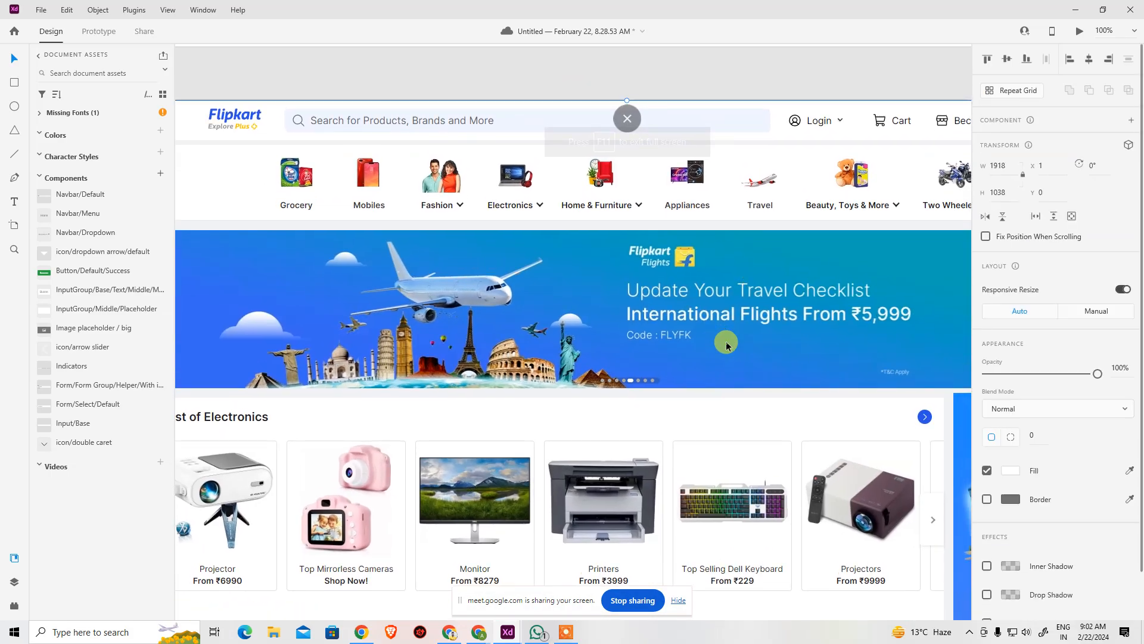
pyautogui.hotkey('ctrl', 'Return')
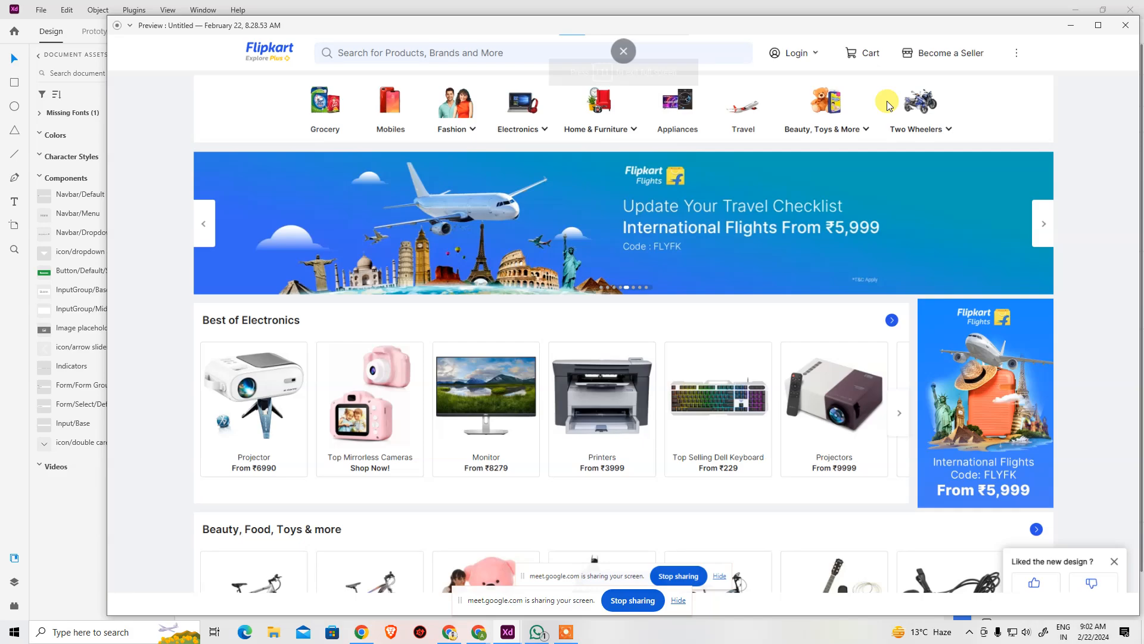
pyautogui.click(1125, 25)
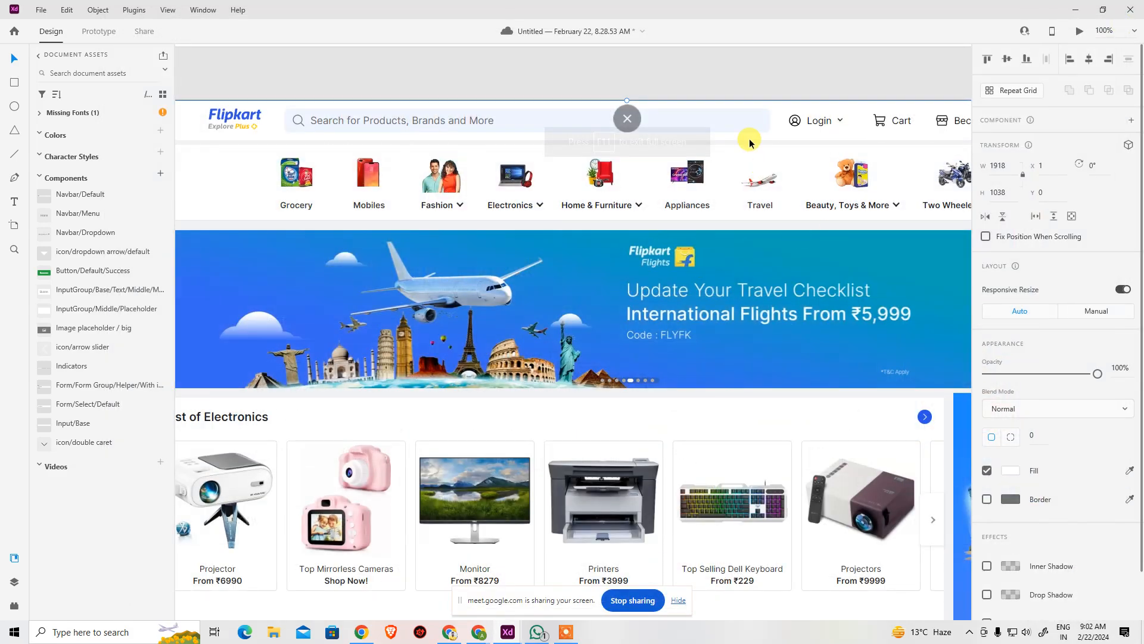
# Check the right-hand part of the pasted screenshot and switch back to the full-screen Flipkart home page
pyautogui.click(786, 84)
pyautogui.hscroll(5, 814, 222)
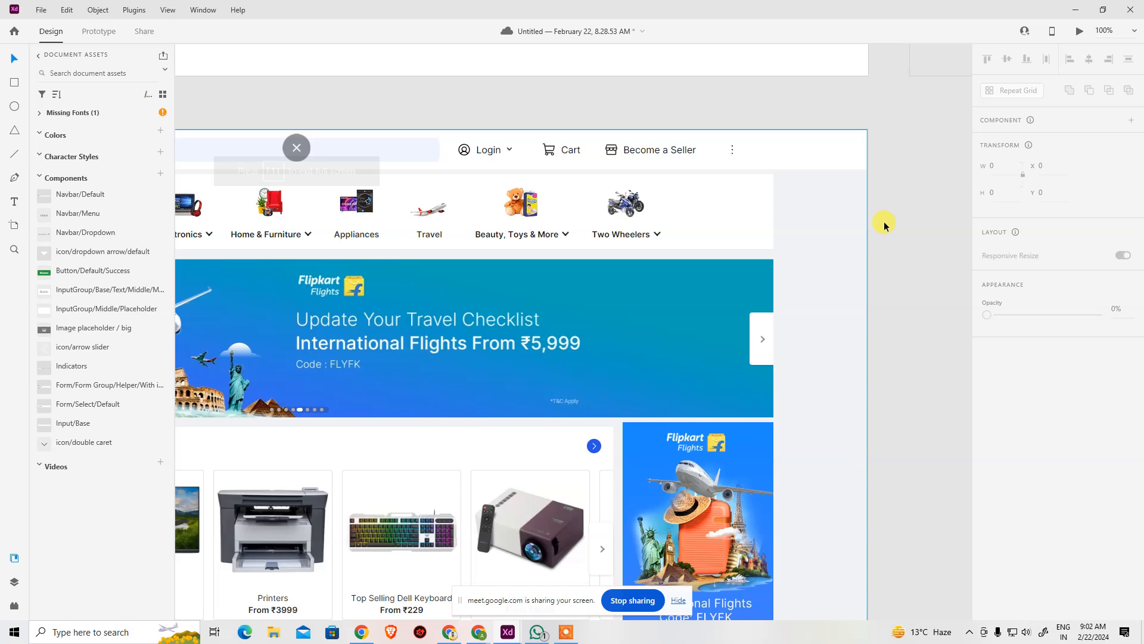
pyautogui.hotkey('alt', 'Tab')
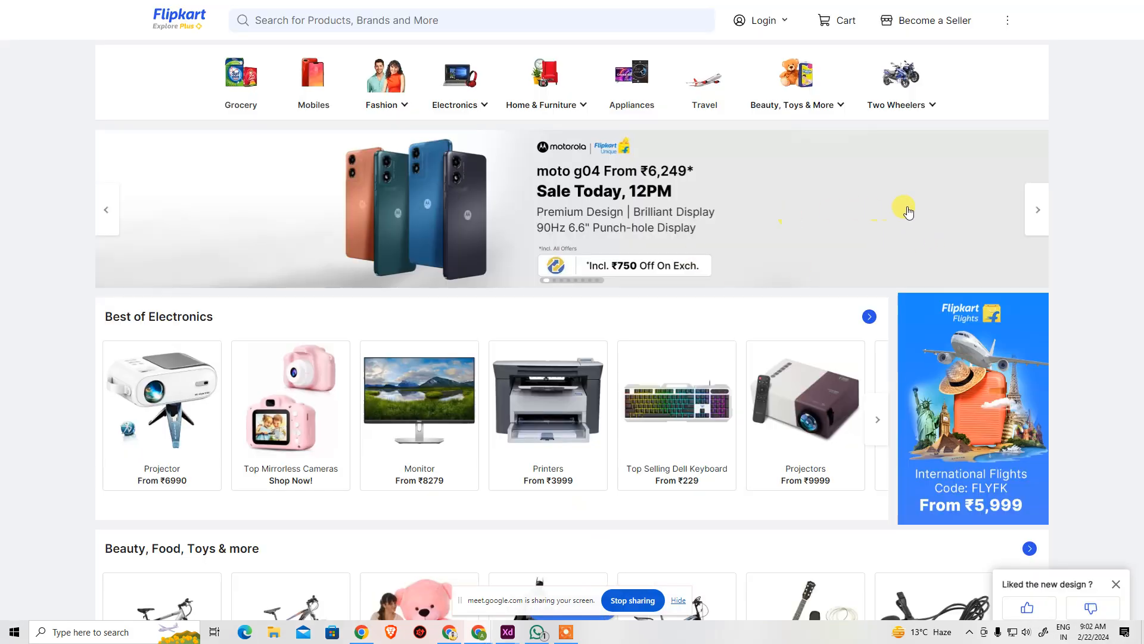
# Open Flipkart's Mobiles category and snip the whole Mobile Phones page, then leave full-screen view
pyautogui.click(316, 78)
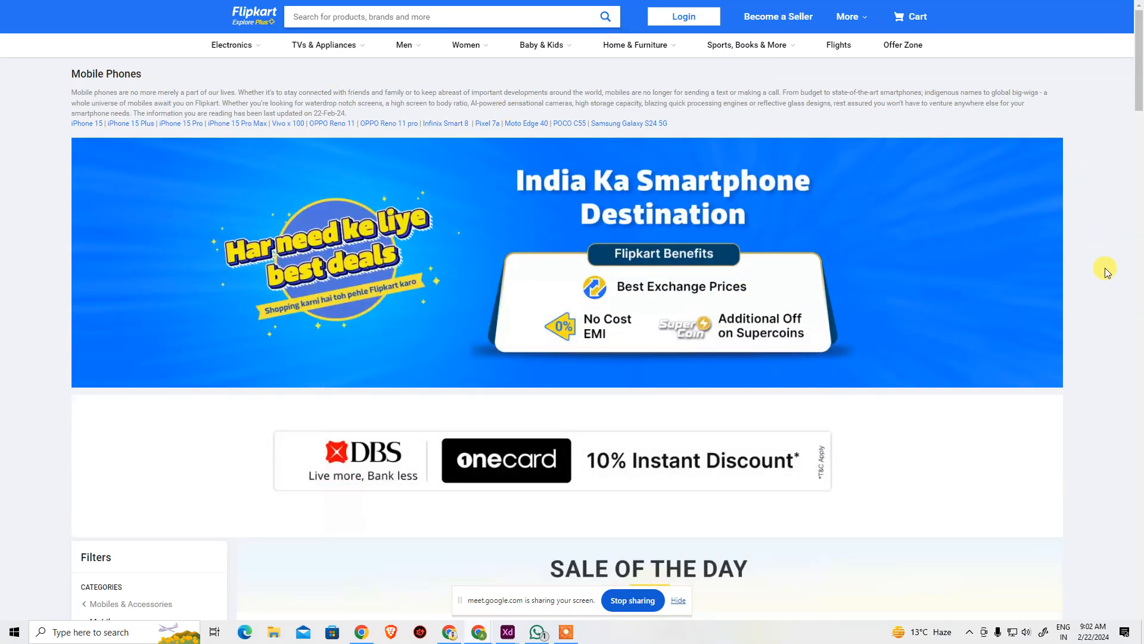
pyautogui.press('super+shift+s')
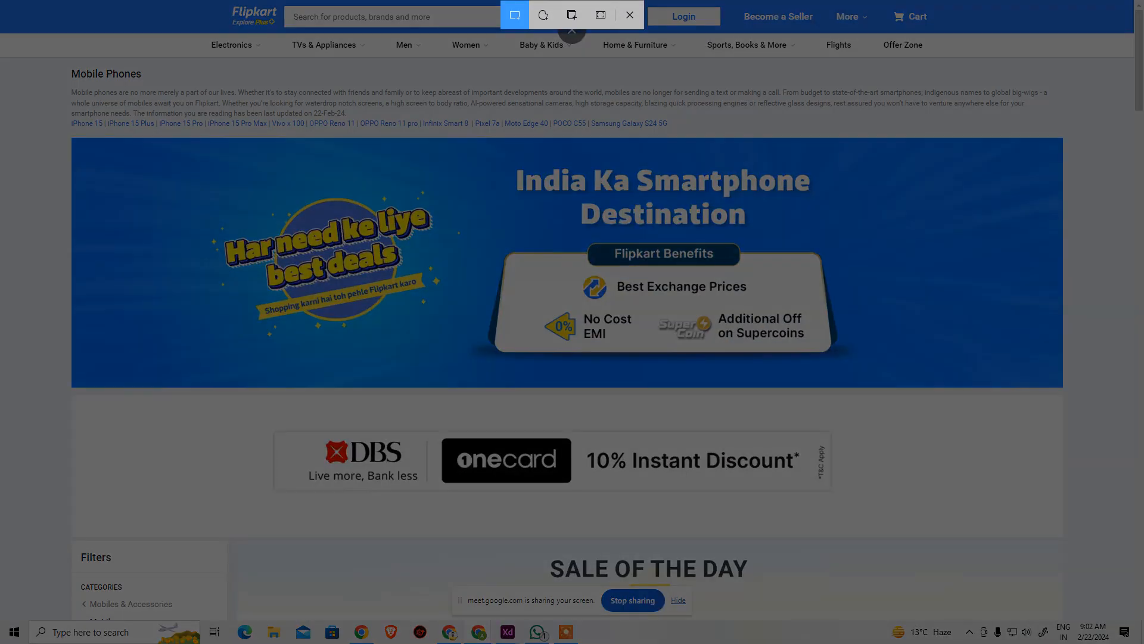
pyautogui.moveTo(0, 0); pyautogui.dragTo(1139, 616)
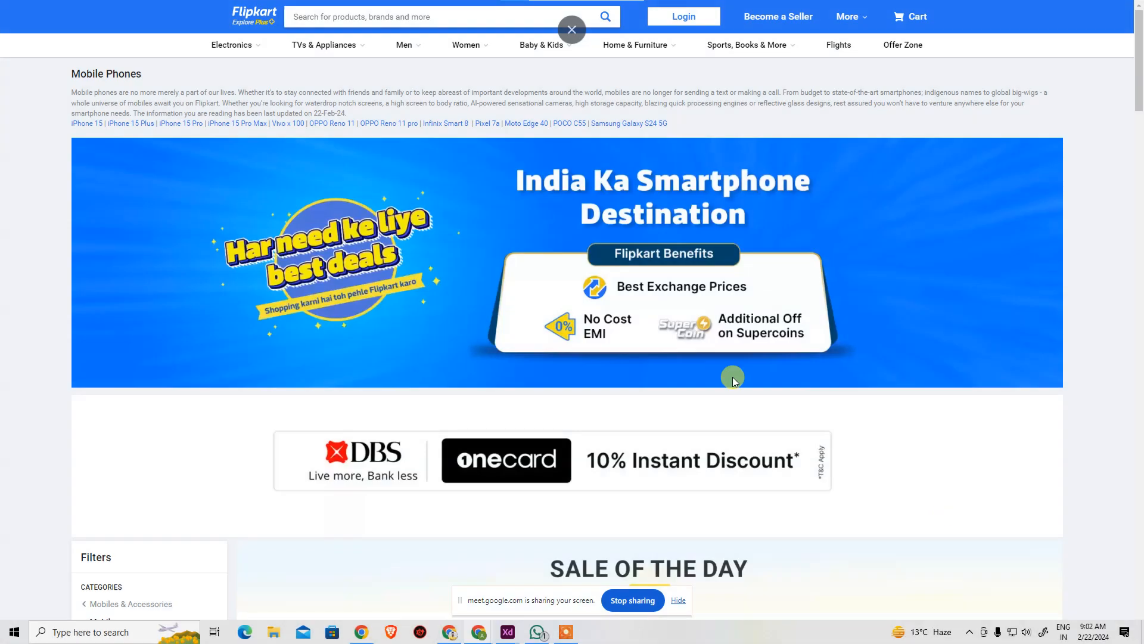
pyautogui.press('F11')
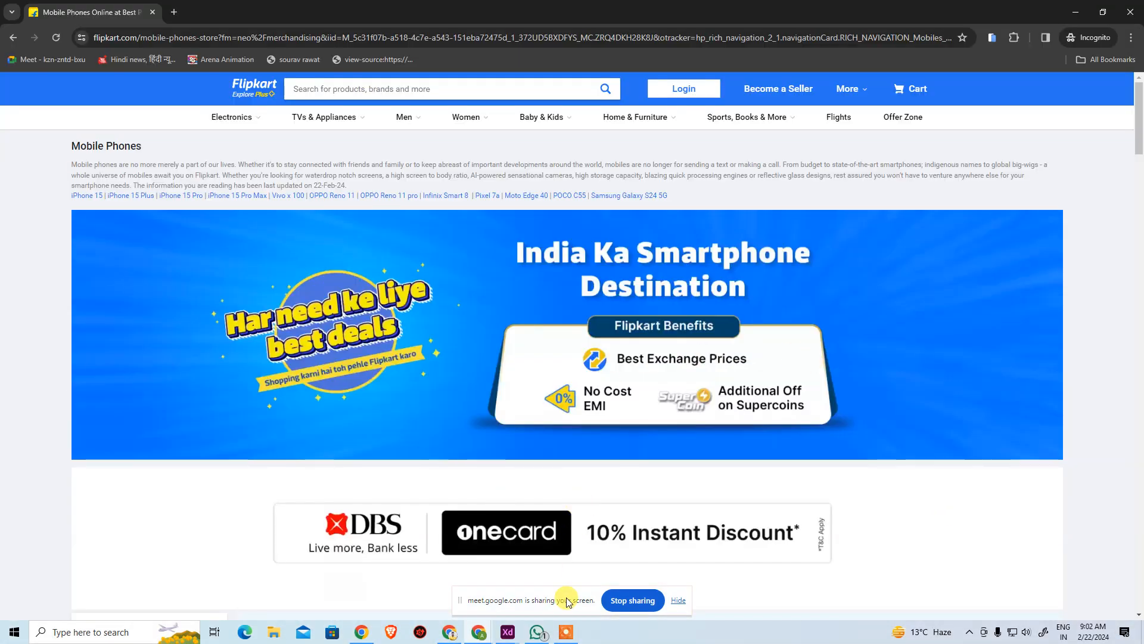
# Switch to the untitled document in Adobe XD and paste the Mobile Phones snip on the empty canvas beside Web 1920 – 3
pyautogui.click(509, 632)
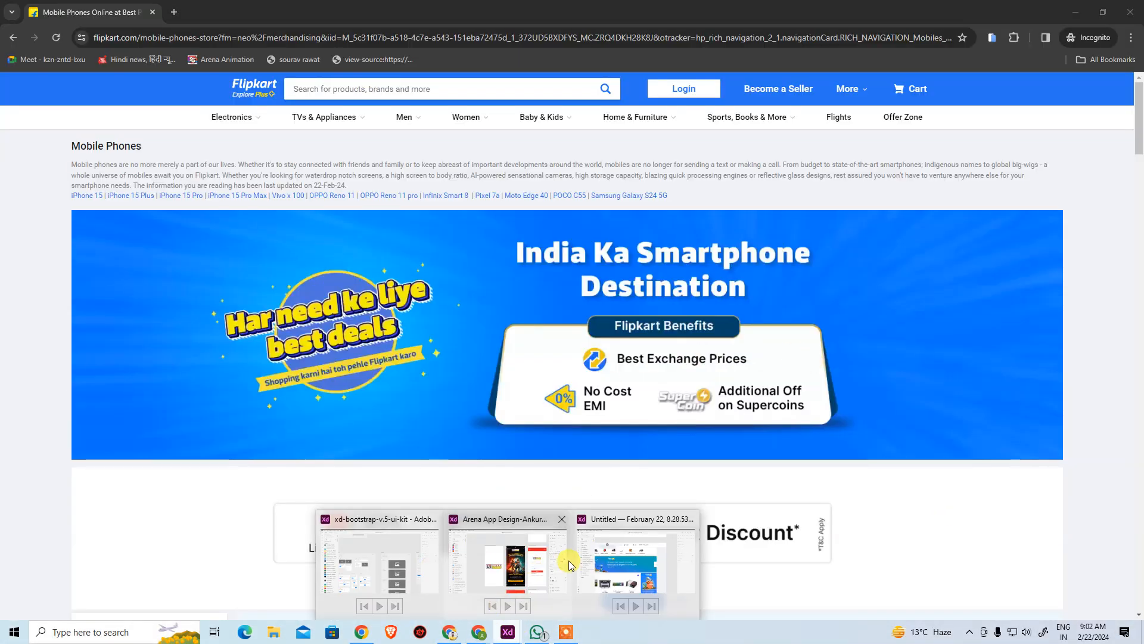
pyautogui.moveTo(469, 574)
pyautogui.click(625, 563)
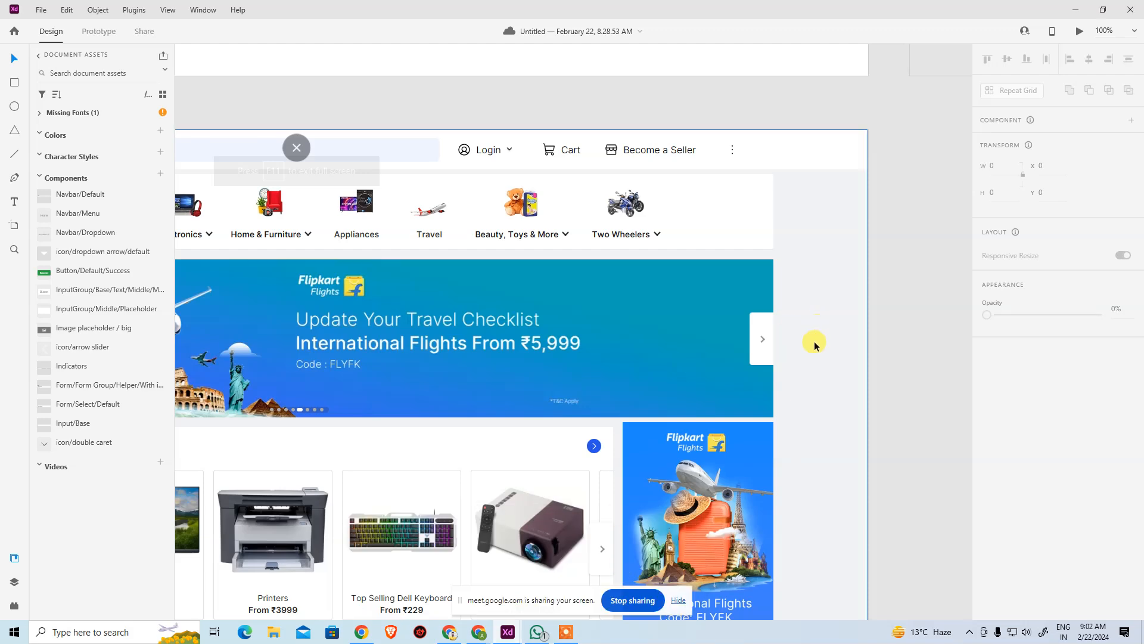
pyautogui.hotkey('ctrl', '-')
pyautogui.hotkey('ctrl', '-')
pyautogui.hotkey('ctrl', '-')
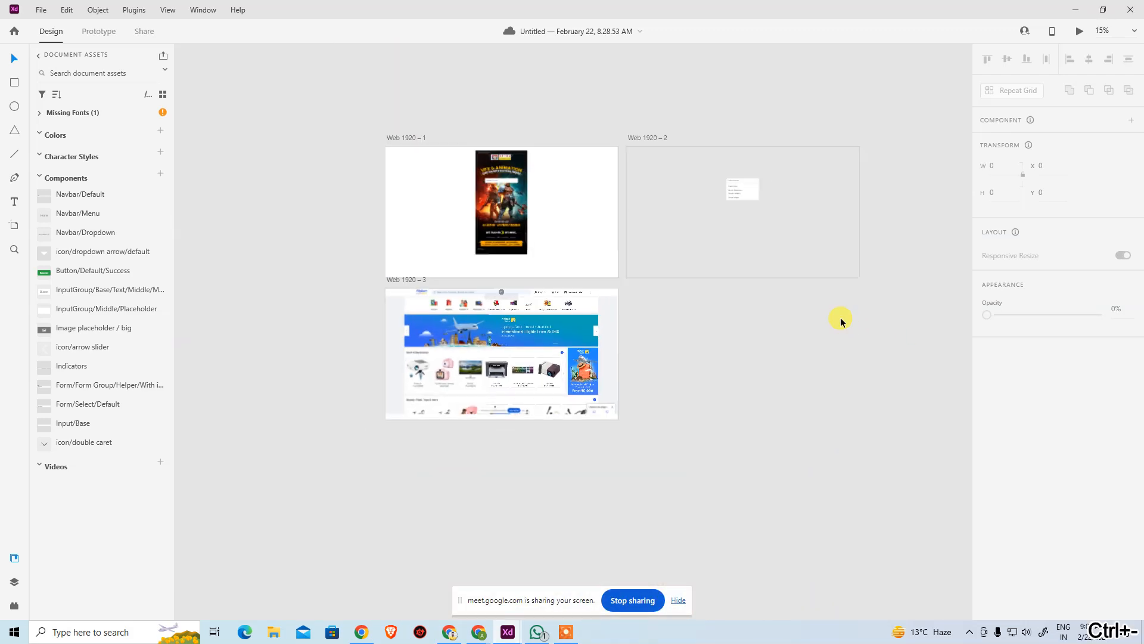
pyautogui.moveTo(650, 366); pyautogui.dragTo(465, 339)
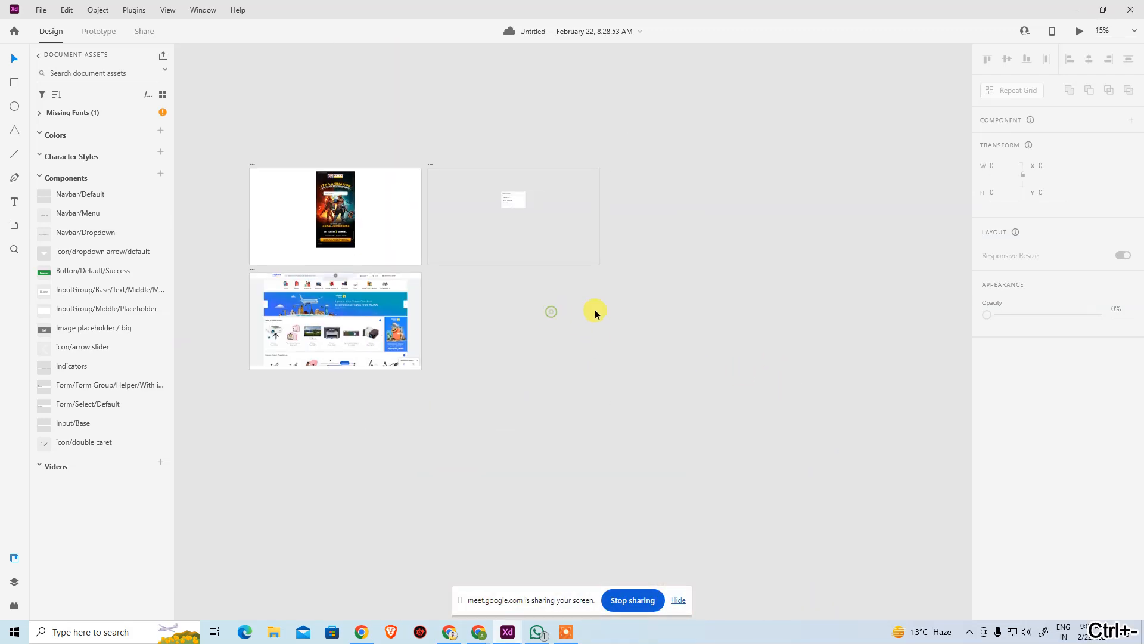
pyautogui.hotkey('ctrl', 'v')
pyautogui.click(652, 414)
pyautogui.hotkey('ctrl', 'space')
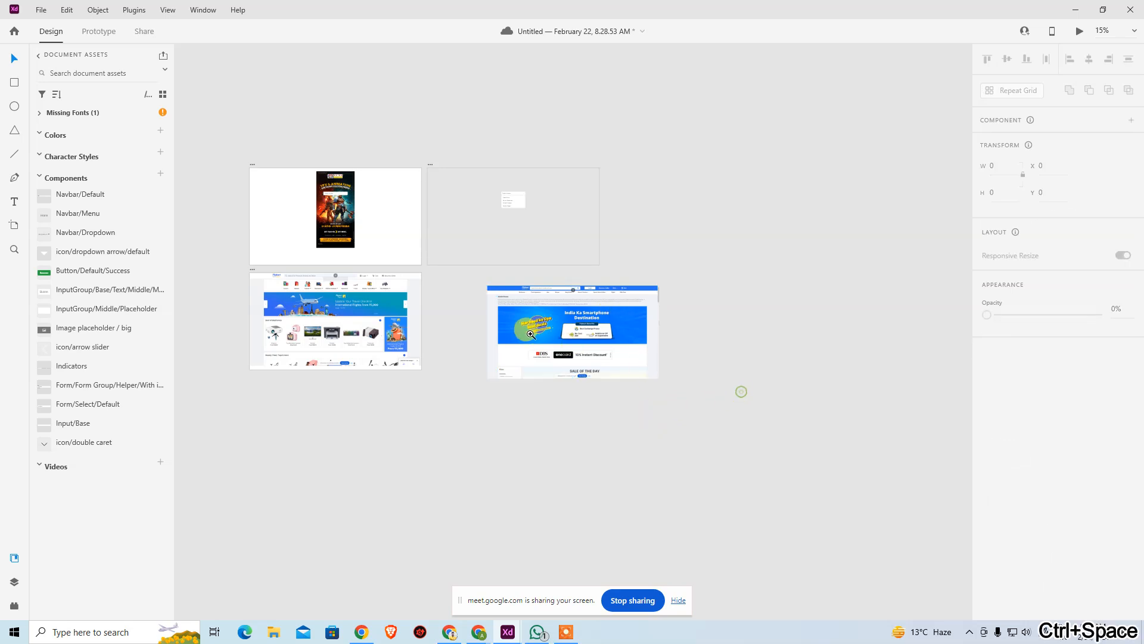
pyautogui.click(540, 337)
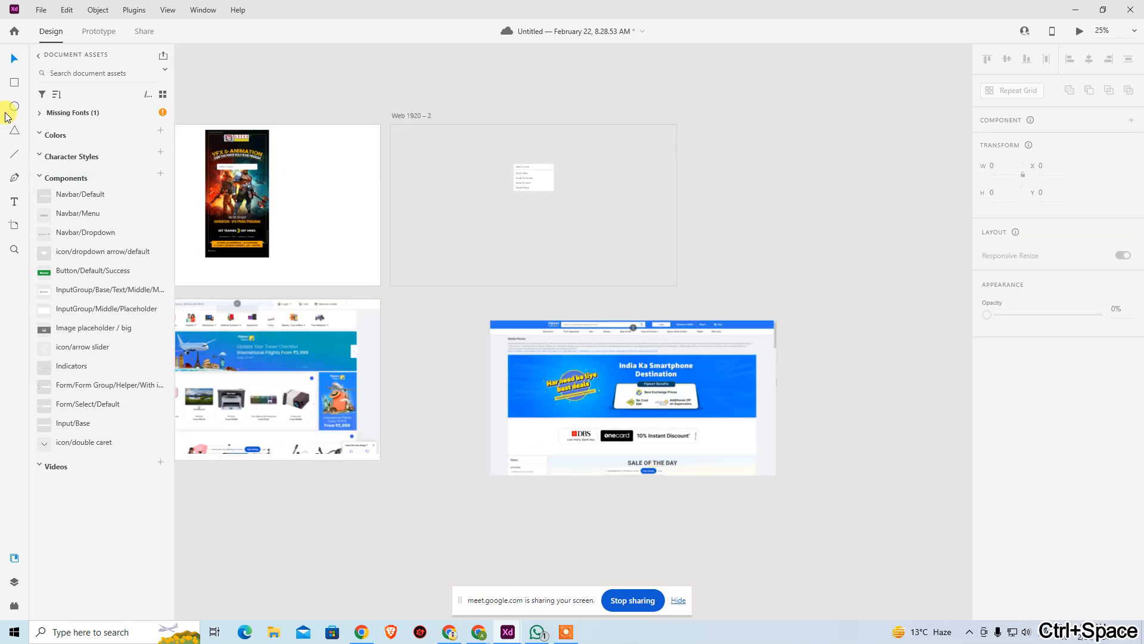
# Duplicate the Web 1920 – 3 artboard and delete the home page screenshot from the copy
pyautogui.moveTo(231, 286); pyautogui.dragTo(434, 286)
pyautogui.click(331, 290)
pyautogui.hotkey('ctrl', 'c')
pyautogui.hotkey('ctrl', 'v')
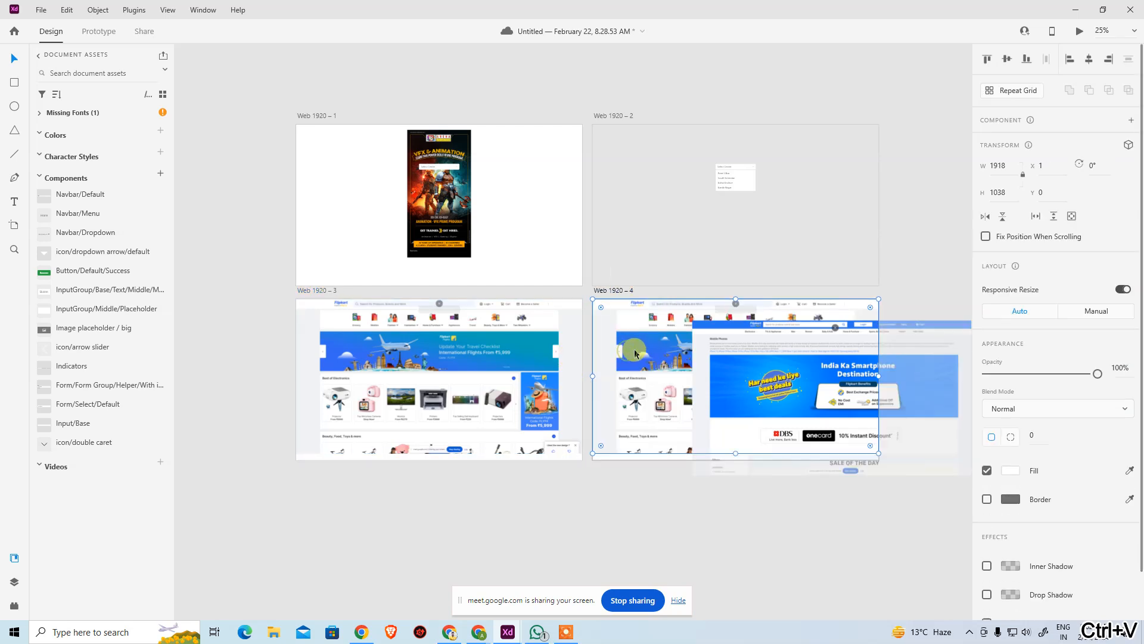
pyautogui.press('Delete')
# Move the Mobile Phones snip into the Web 1920 – 4 artboard, centring it horizontally and aligning it to the artboard's top
pyautogui.moveTo(747, 375); pyautogui.dragTo(665, 365)
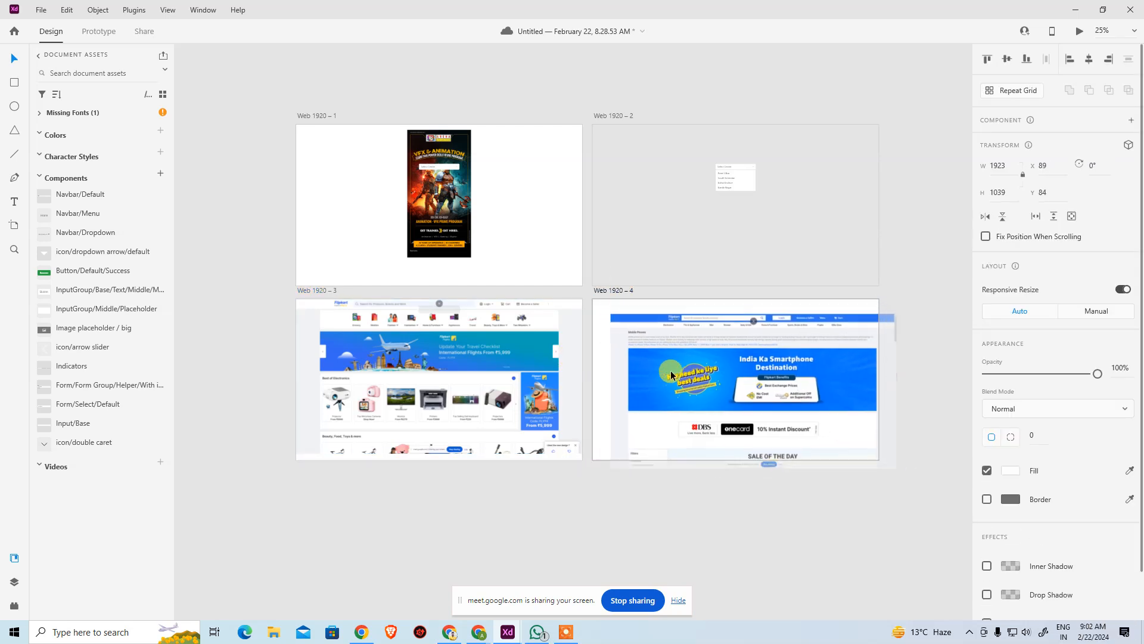
pyautogui.hotkey('ctrl', 'x')
pyautogui.click(610, 288)
pyautogui.hotkey('ctrl', 'v')
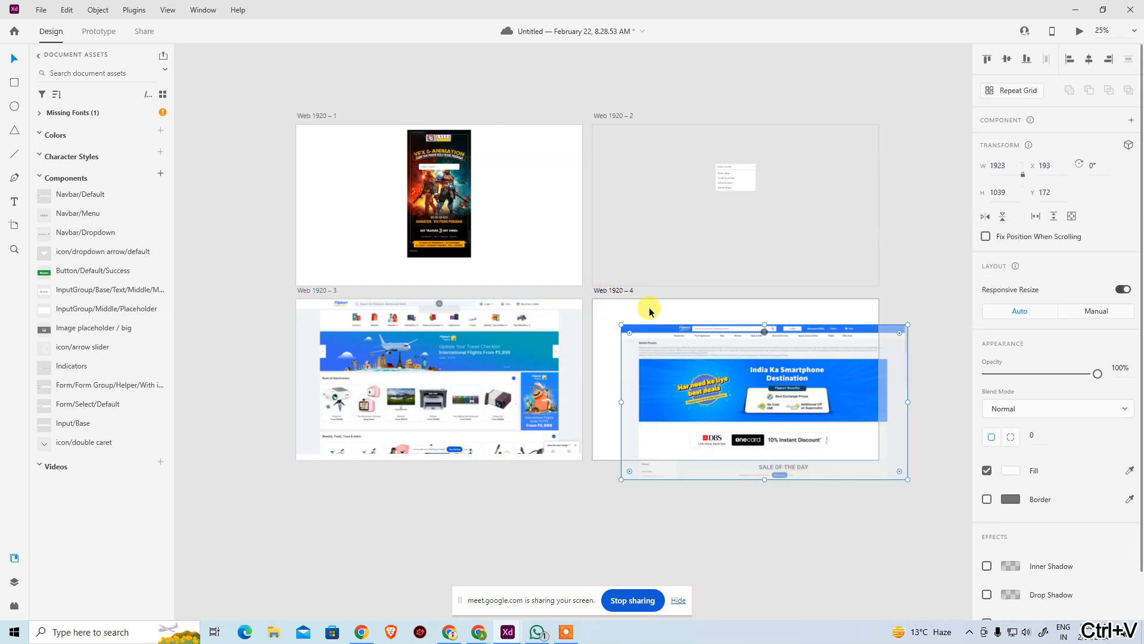
pyautogui.click(1006, 59)
pyautogui.click(1085, 59)
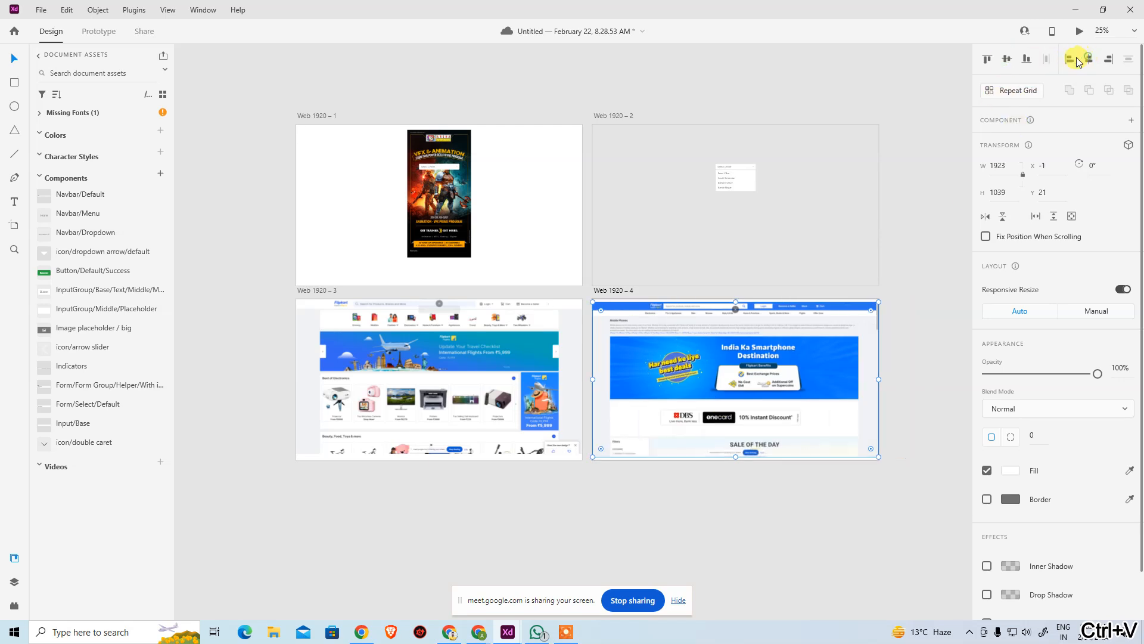
pyautogui.click(986, 58)
pyautogui.click(725, 528)
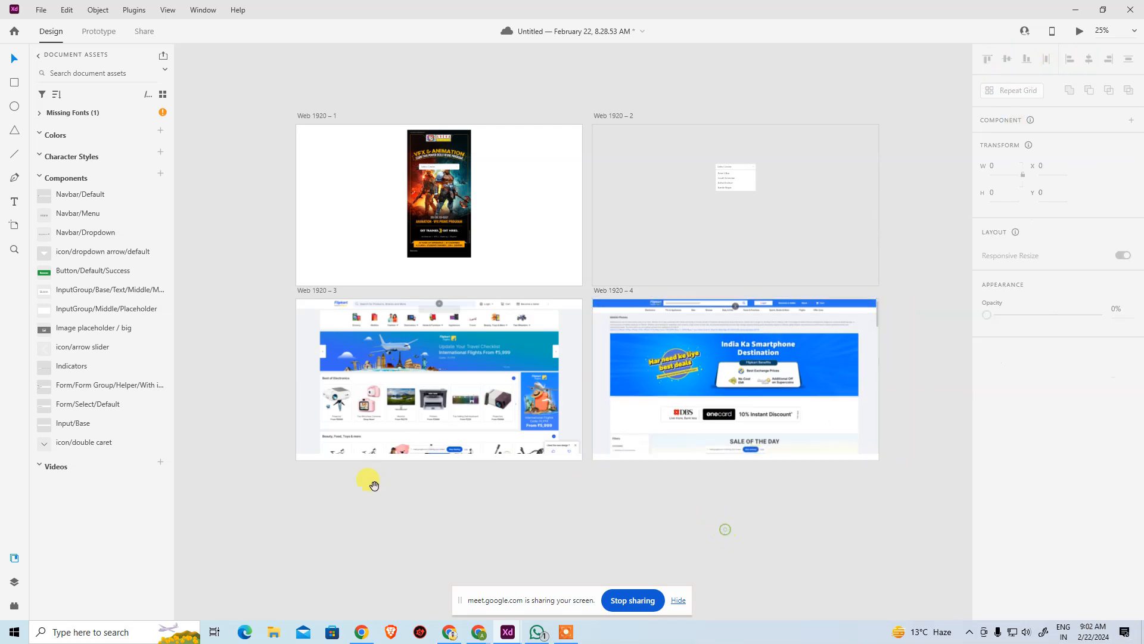
# Preview the Web 1920 – 3 artboard with the Flipkart home page, then close the preview
pyautogui.moveTo(377, 481); pyautogui.dragTo(393, 379)
pyautogui.click(433, 280)
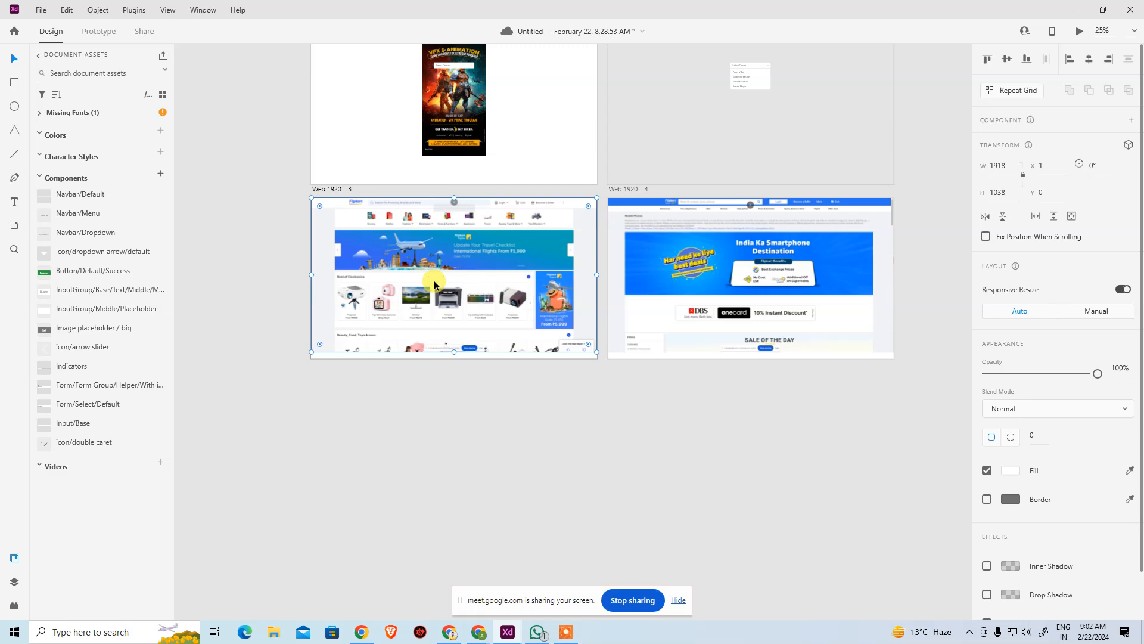
pyautogui.hotkey('ctrl', 'Return')
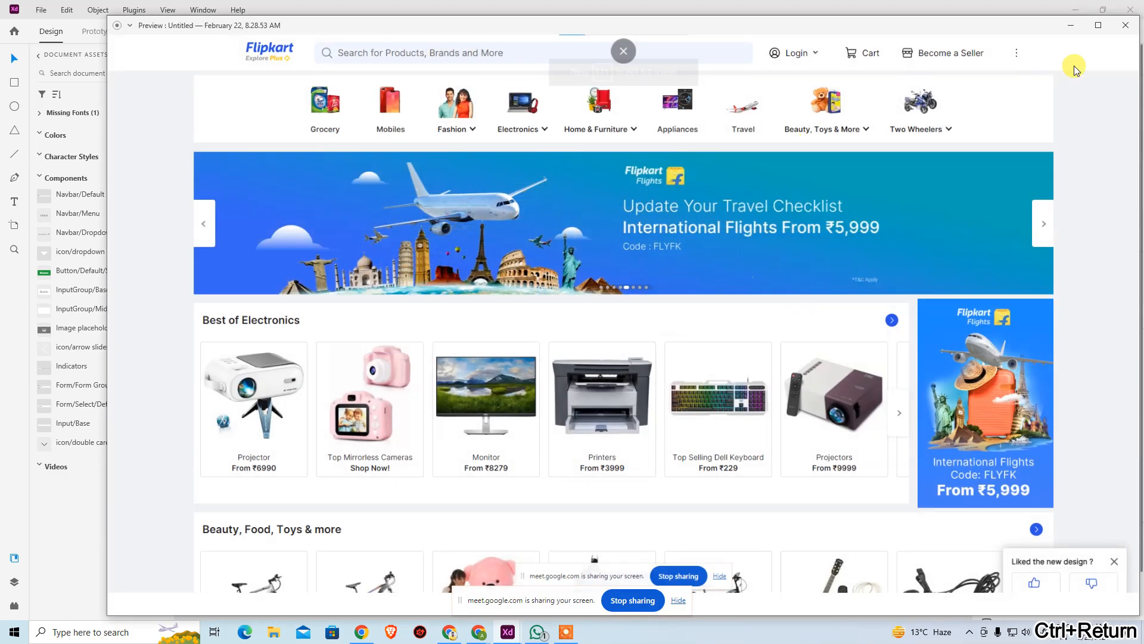
pyautogui.click(1126, 25)
pyautogui.moveTo(524, 252); pyautogui.dragTo(481, 288)
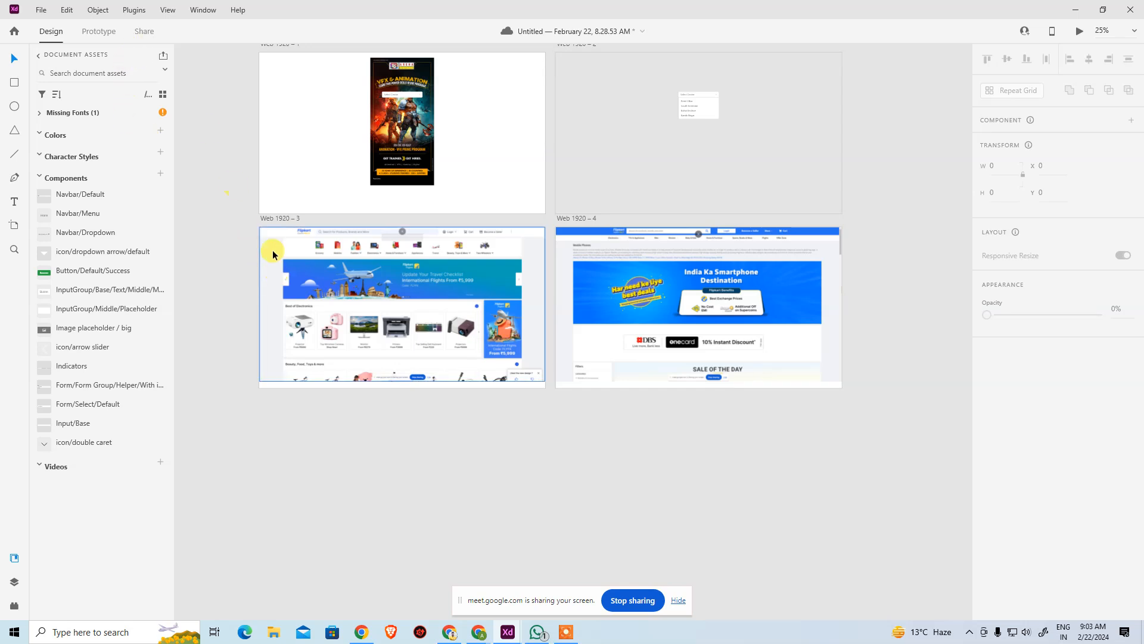
# Add a prototype interaction to the Web 1920 – 3 artboard with Transition as its action type
pyautogui.click(278, 219)
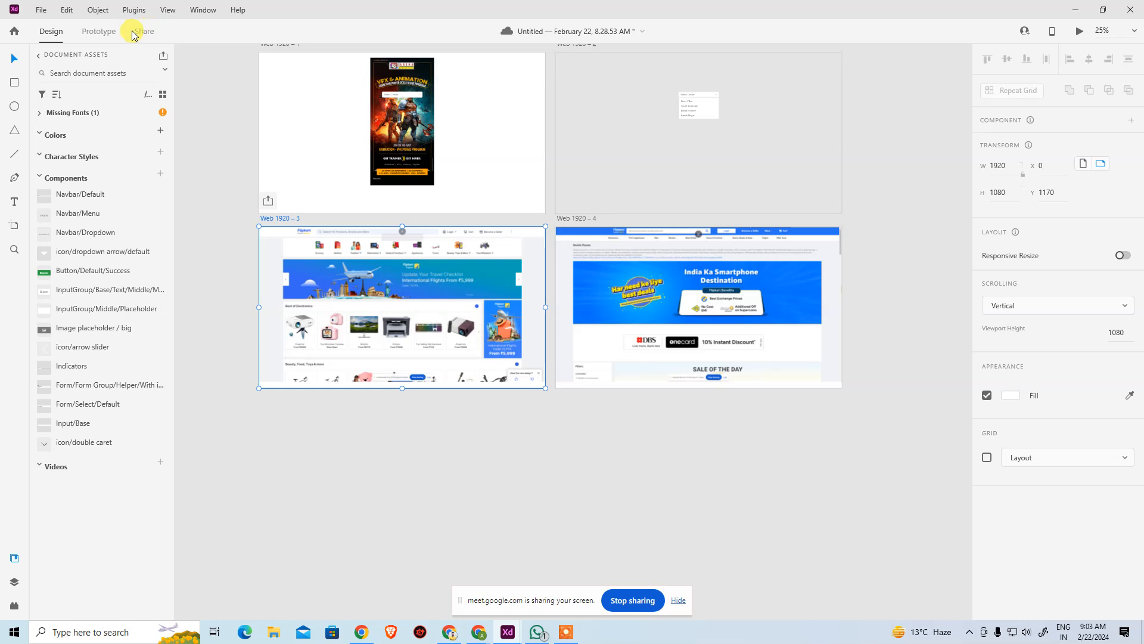
pyautogui.click(110, 31)
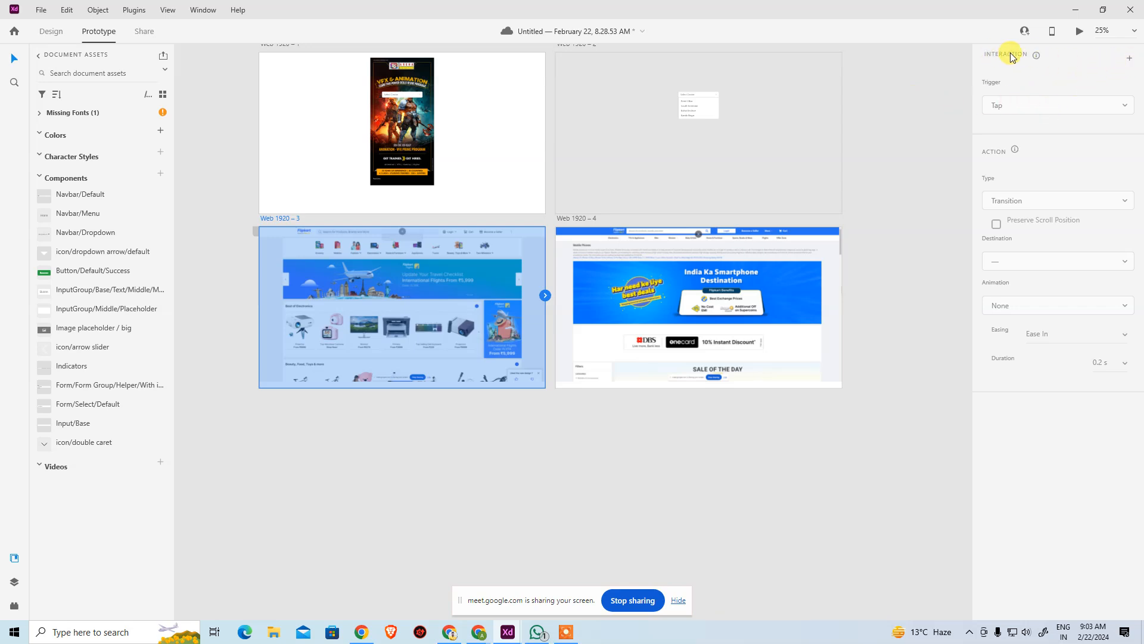
pyautogui.click(1129, 59)
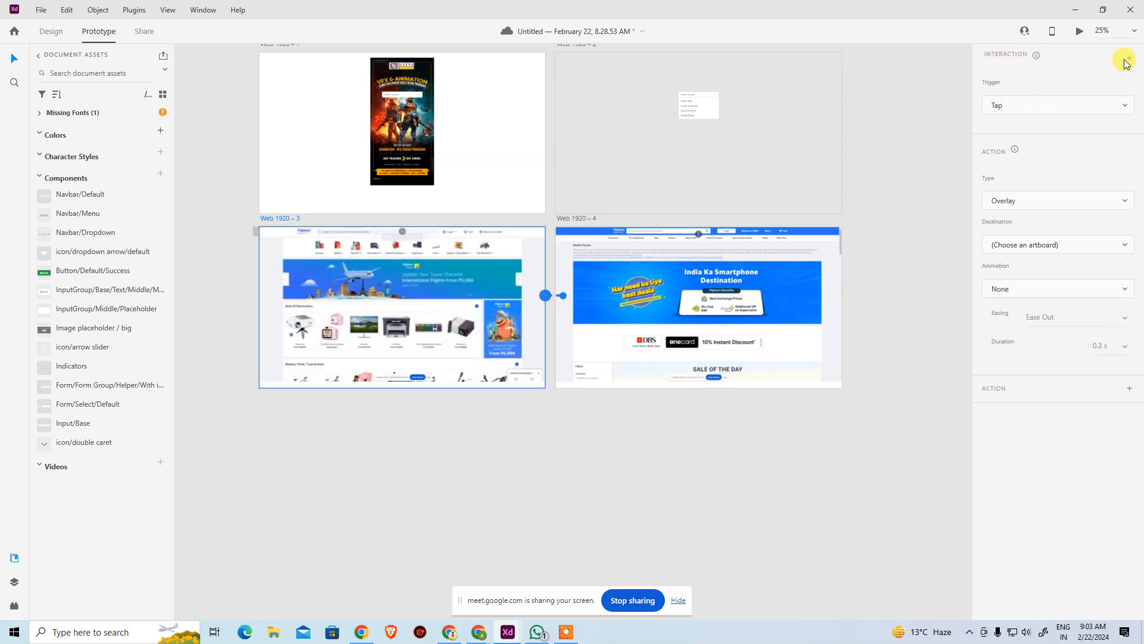
pyautogui.click(1011, 199)
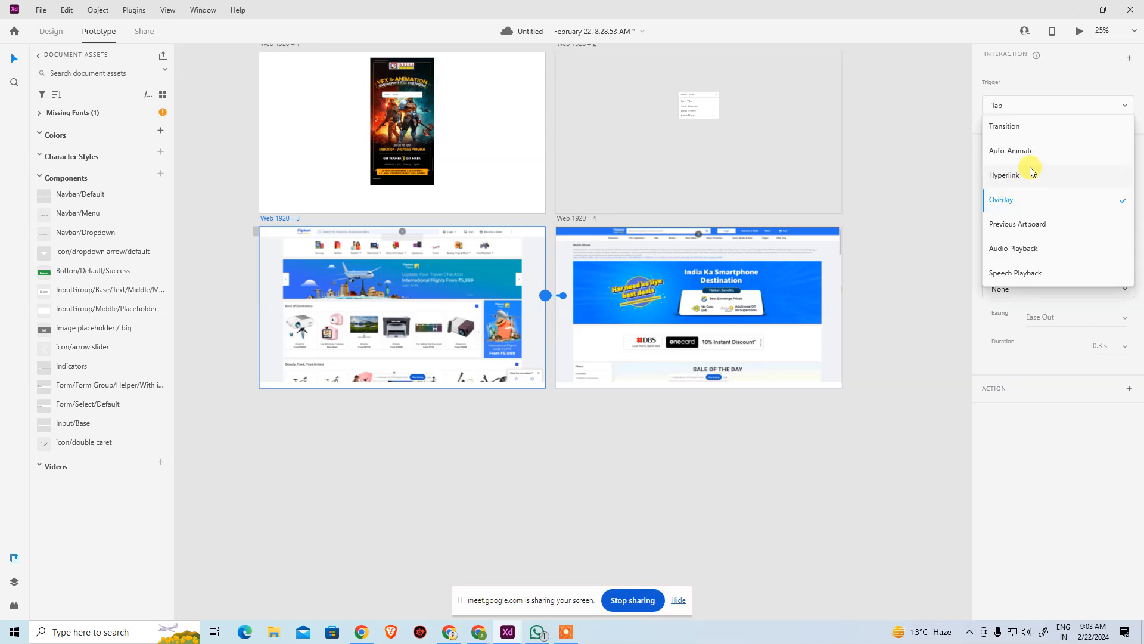
pyautogui.click(1063, 127)
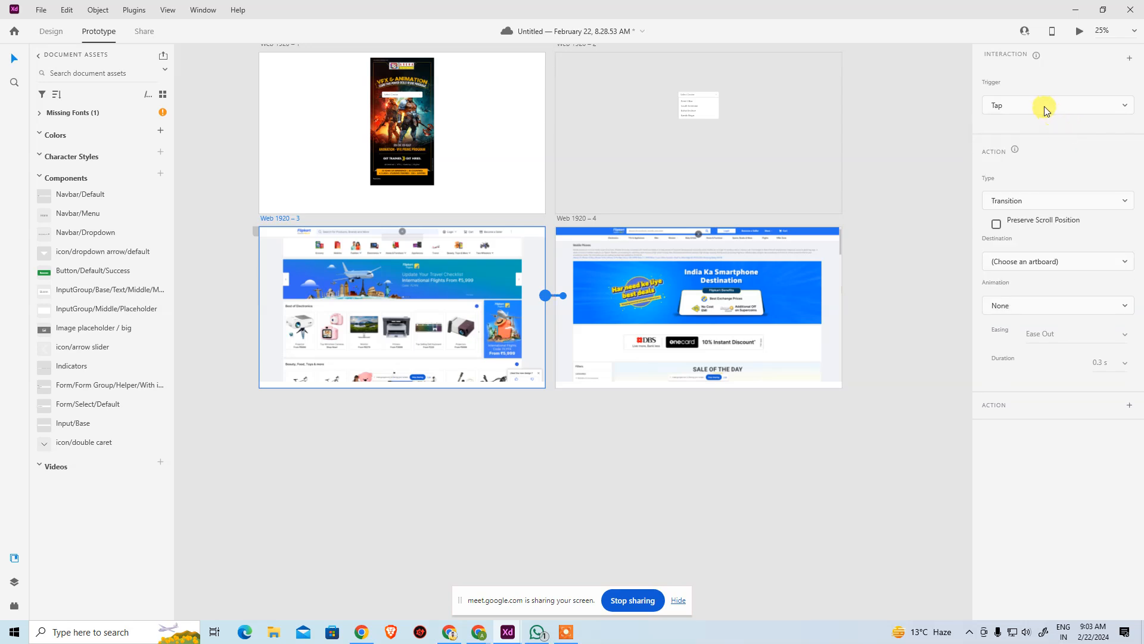
# Set the interaction's trigger to Time and its destination to Web 1920 – 4
pyautogui.click(1046, 106)
pyautogui.click(1012, 153)
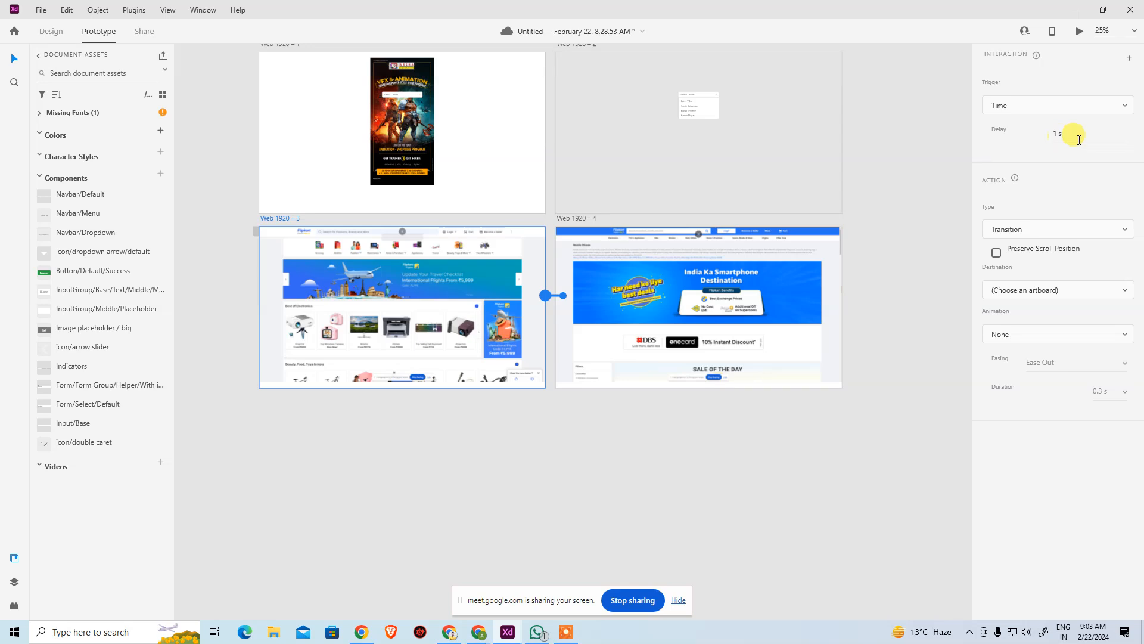
pyautogui.click(1037, 294)
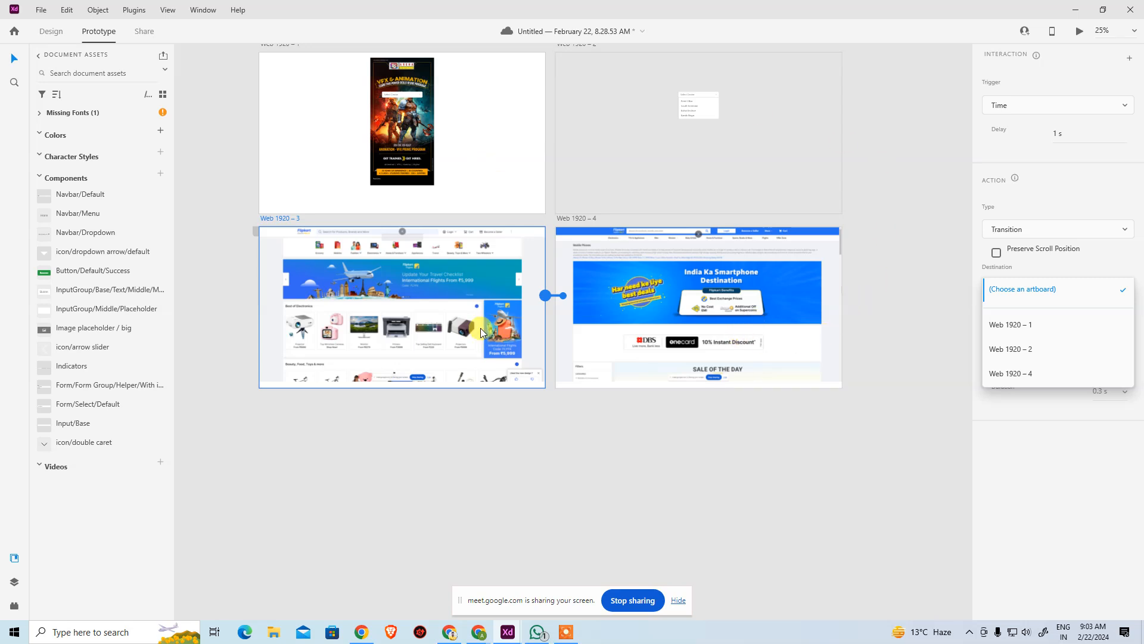
pyautogui.click(1034, 372)
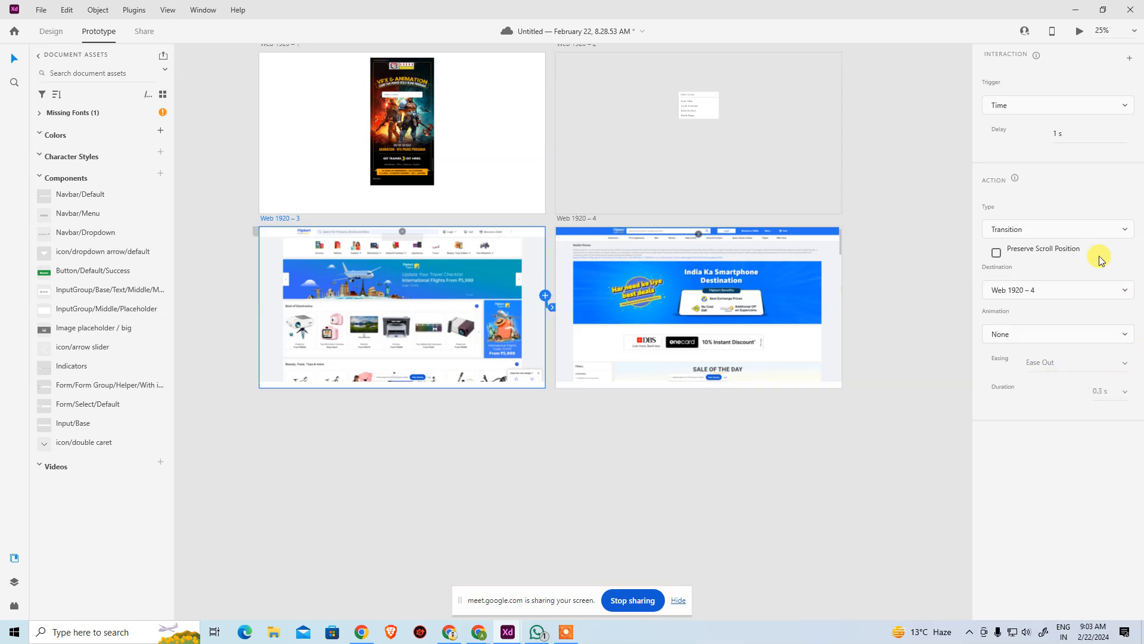
pyautogui.click(677, 409)
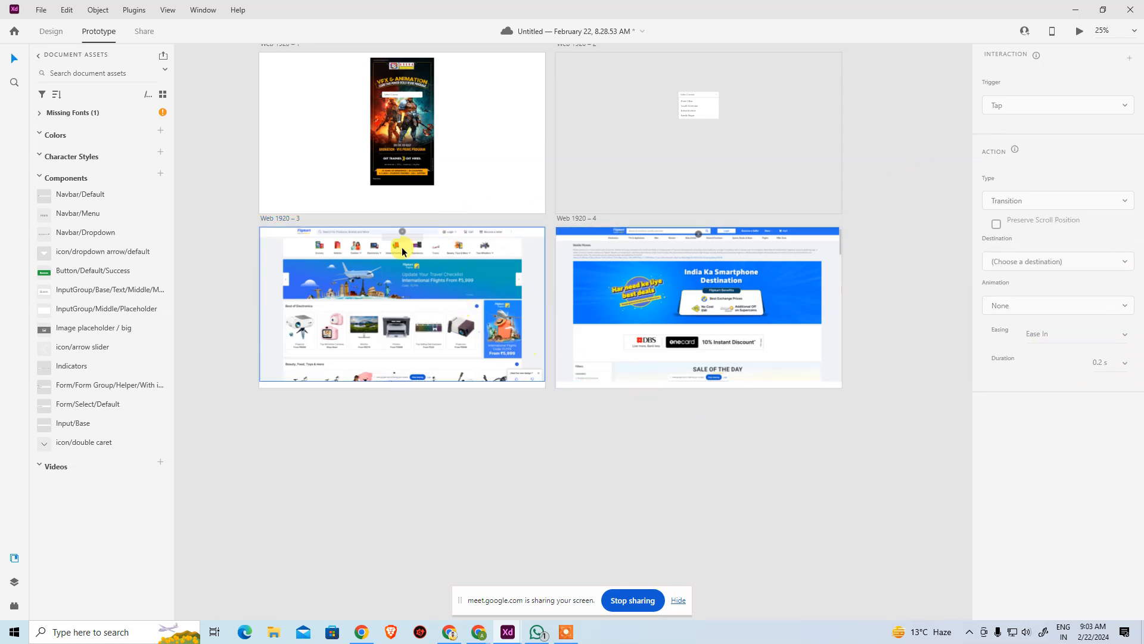
# Try Auto-Animate as the action type for the Web 1920 – 3 interaction and preview the result
pyautogui.click(290, 219)
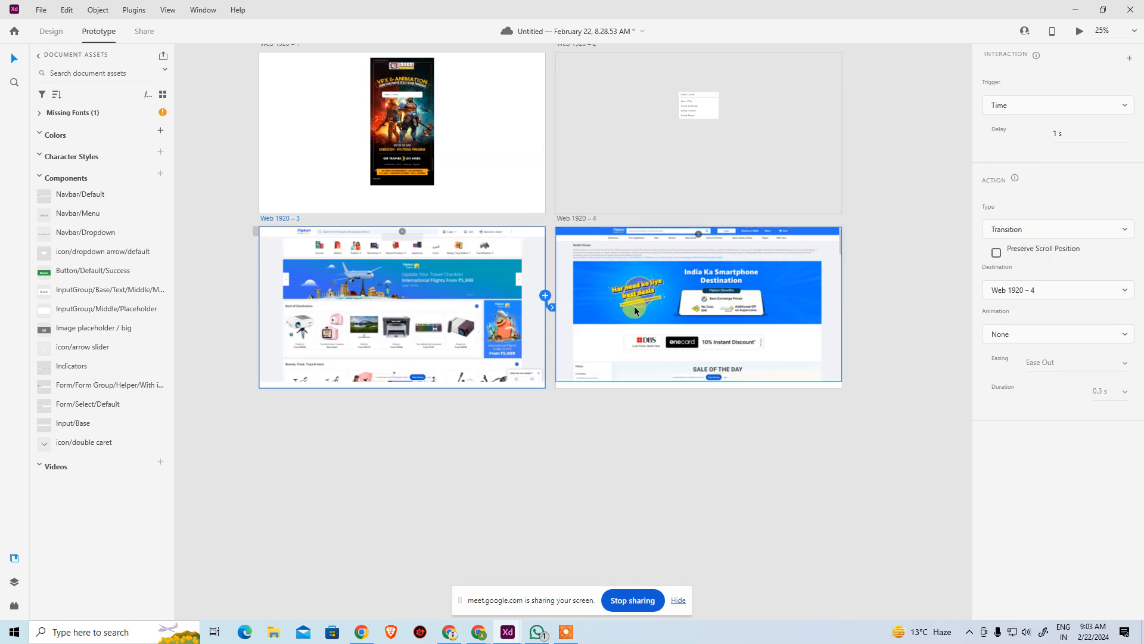
pyautogui.click(1007, 332)
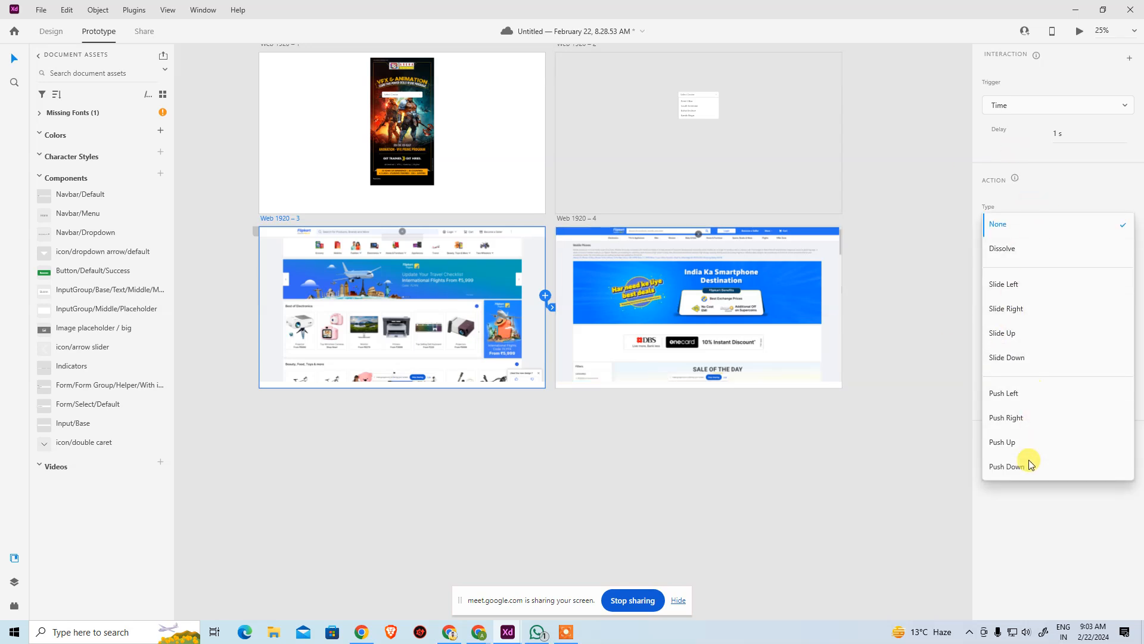
pyautogui.click(1025, 518)
pyautogui.click(1042, 225)
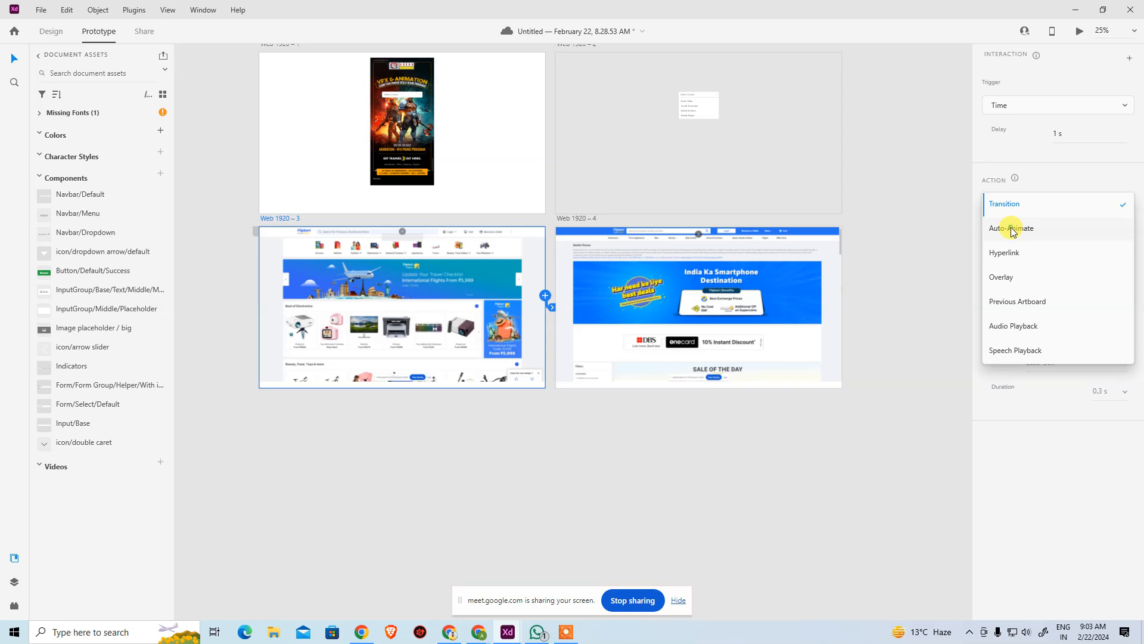
pyautogui.click(1013, 229)
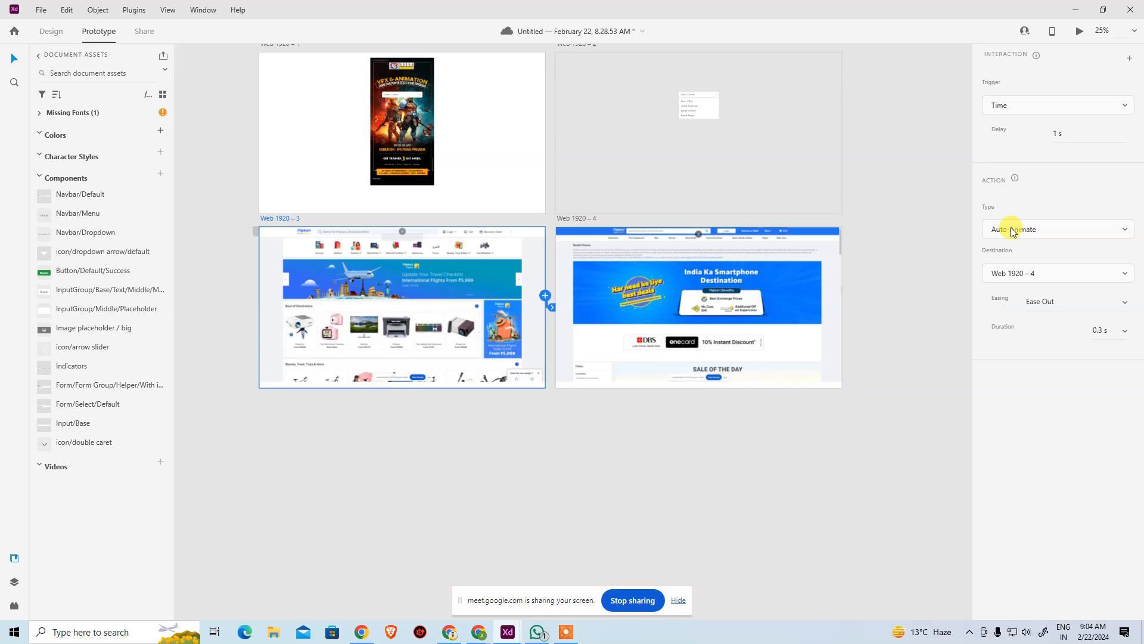
pyautogui.hotkey('ctrl', 'Return')
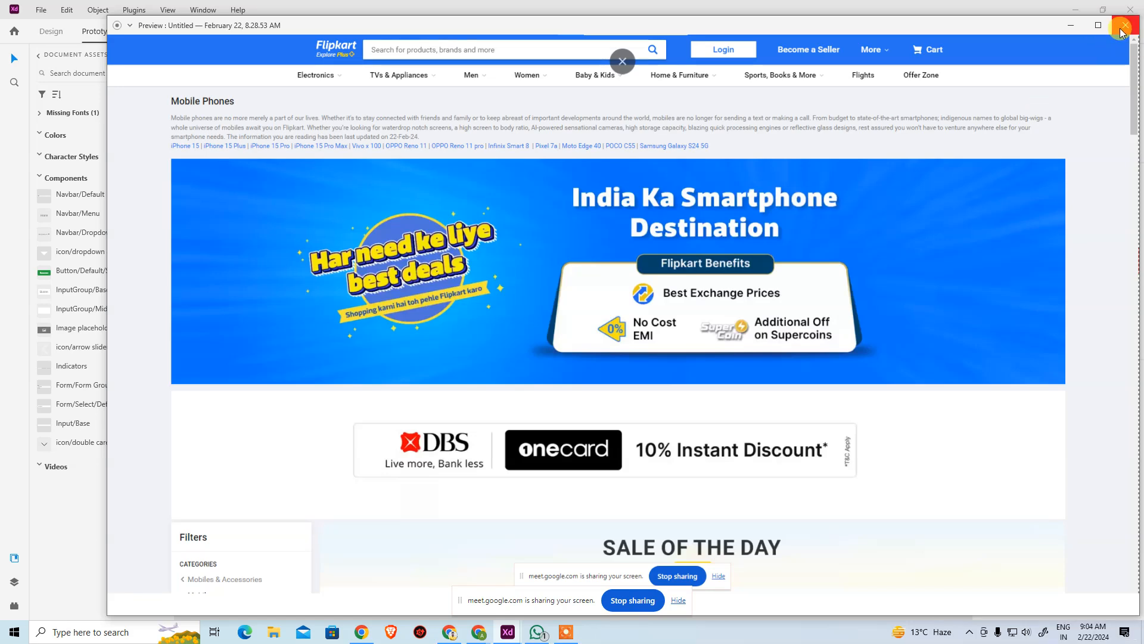
pyautogui.click(1122, 26)
# Change the interaction's action type to Transition, preview the prototype and close the preview
pyautogui.click(1025, 227)
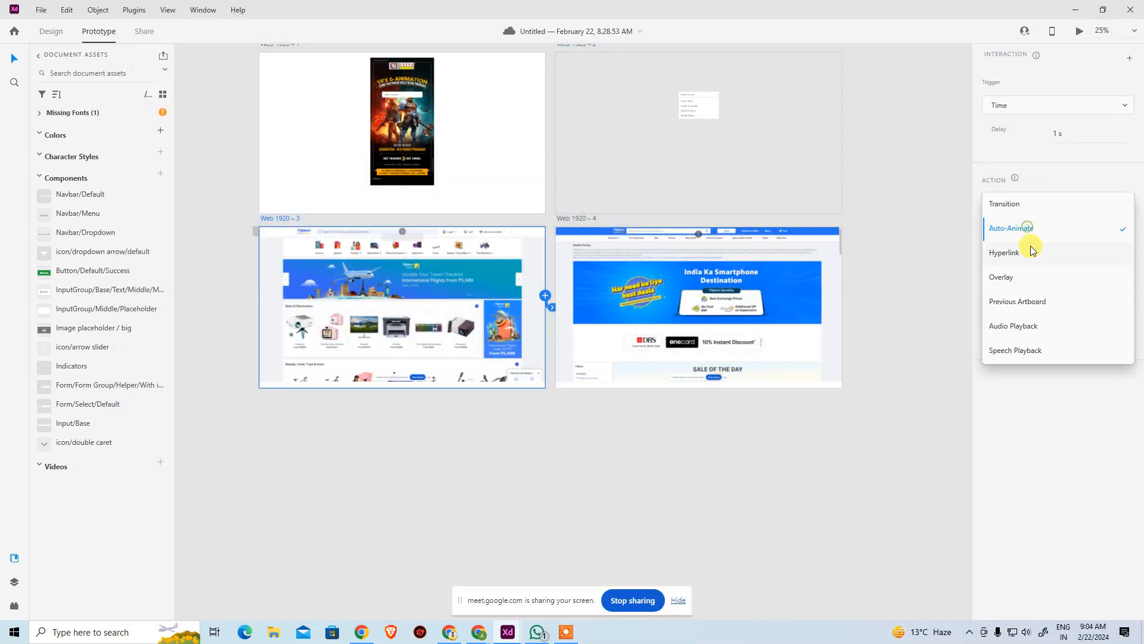
pyautogui.click(1030, 205)
pyautogui.hotkey('ctrl', 'Return')
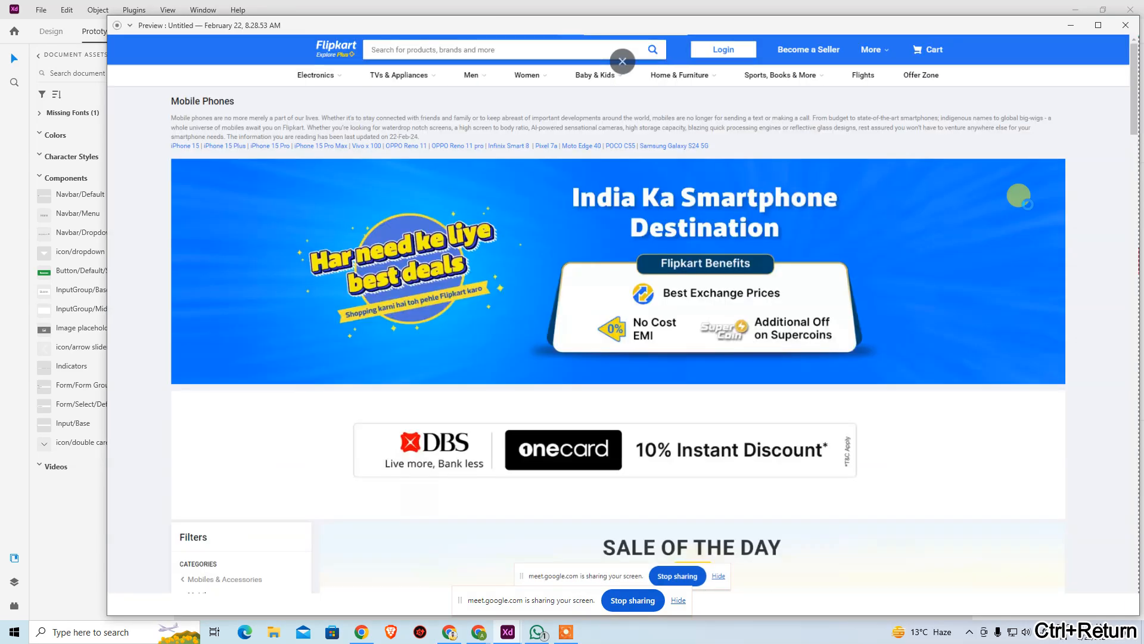
pyautogui.click(1126, 25)
# Set the transition's animation to Dissolve
pyautogui.click(1020, 336)
pyautogui.click(1031, 252)
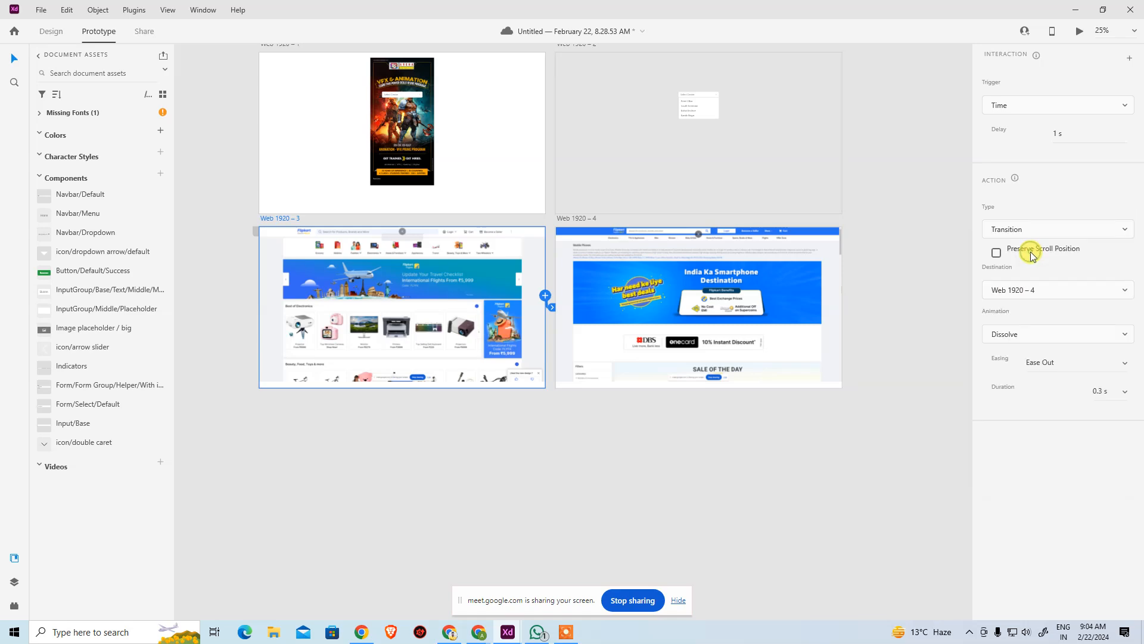
# Preview the Dissolve transition, close the preview and keep Transition as the interaction's action type
pyautogui.hotkey('ctrl', 'Return')
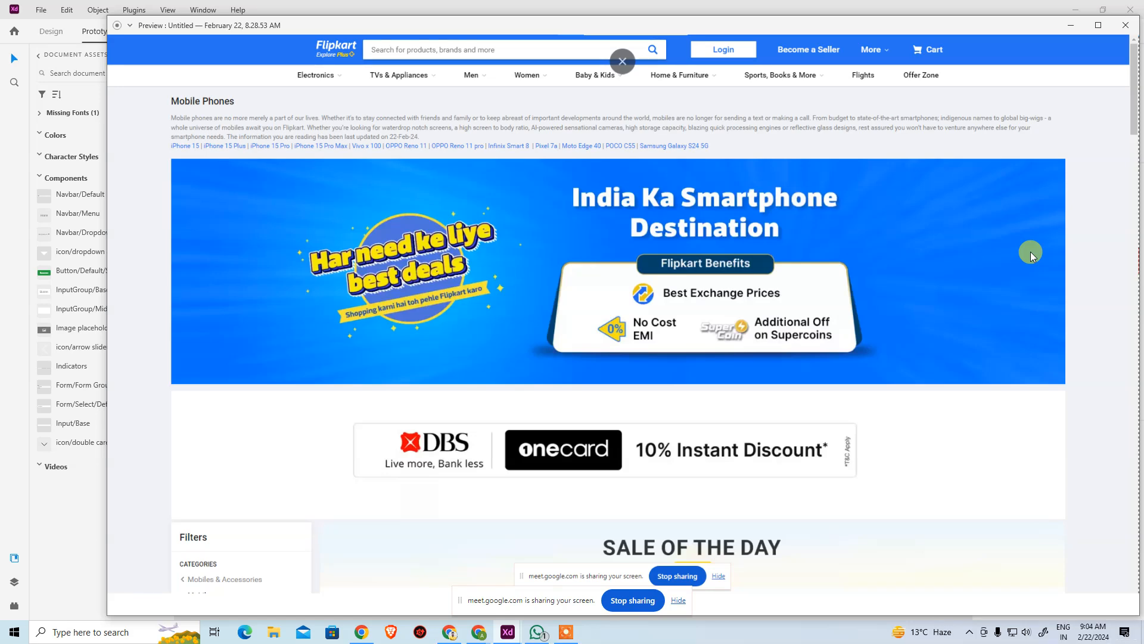
pyautogui.click(1125, 25)
pyautogui.click(1056, 133)
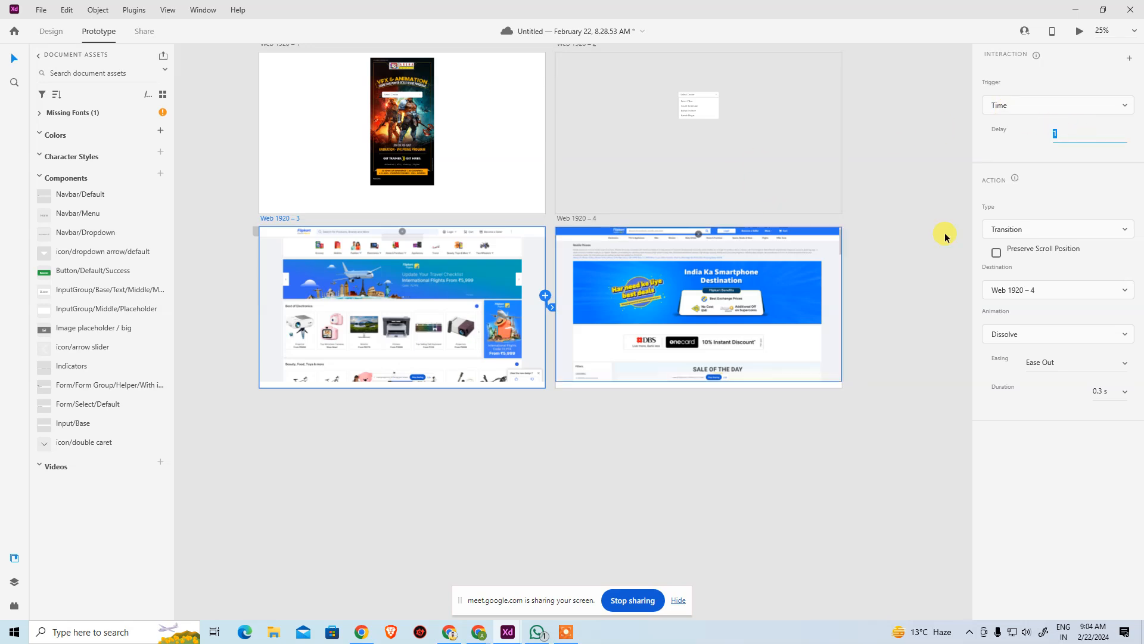
pyautogui.click(1033, 237)
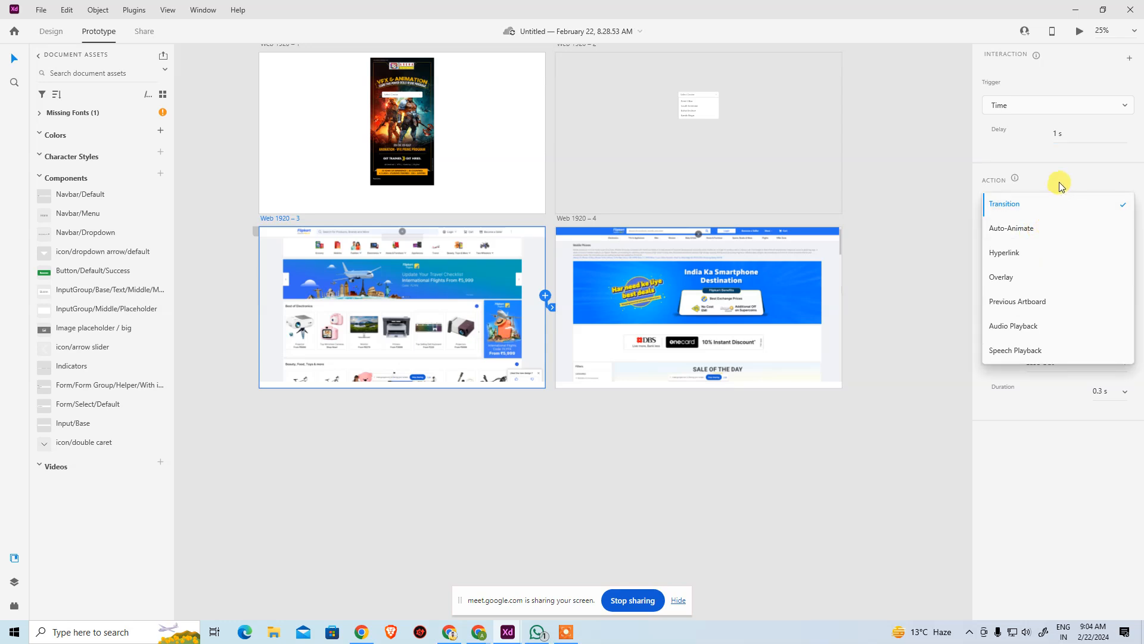
pyautogui.click(1061, 203)
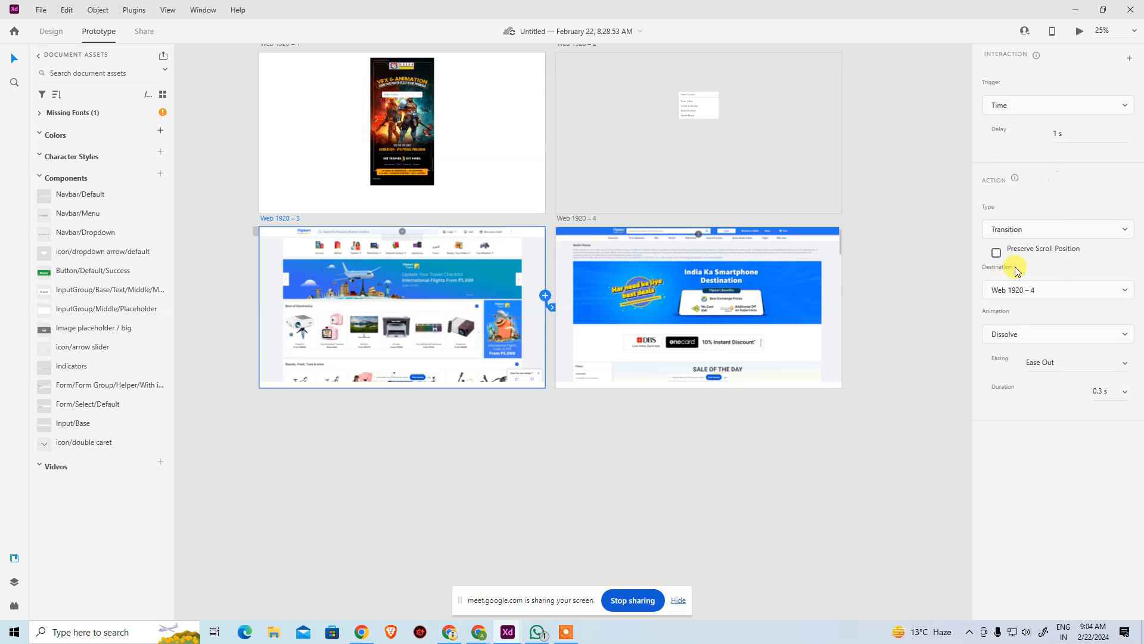
# Try Slide Left as the transition's animation and preview the prototype
pyautogui.click(1025, 338)
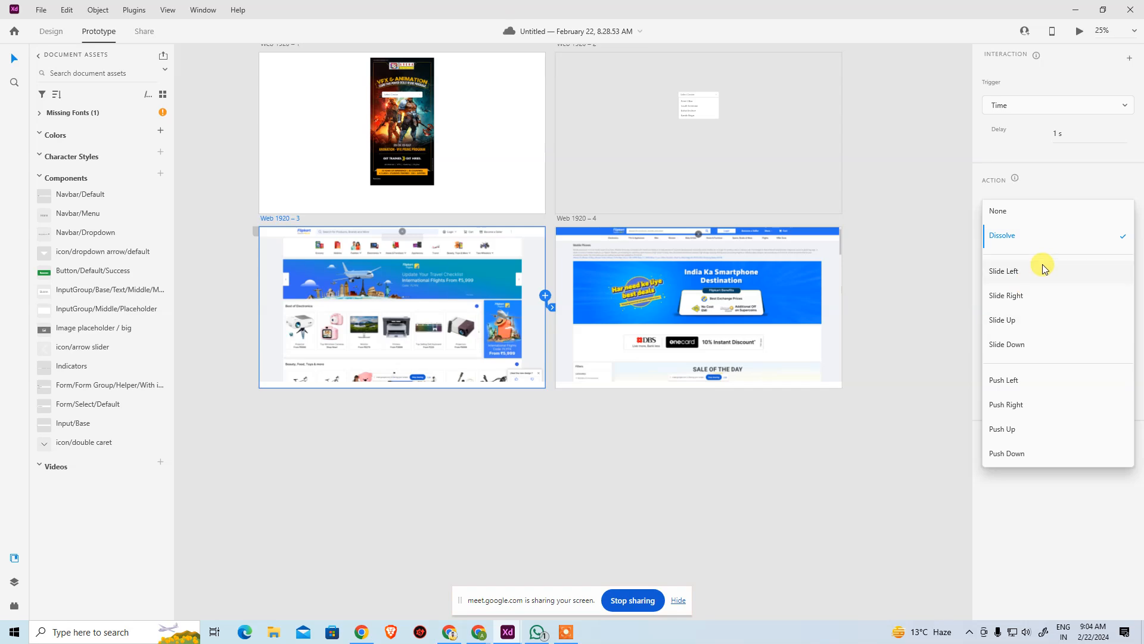
pyautogui.click(1044, 273)
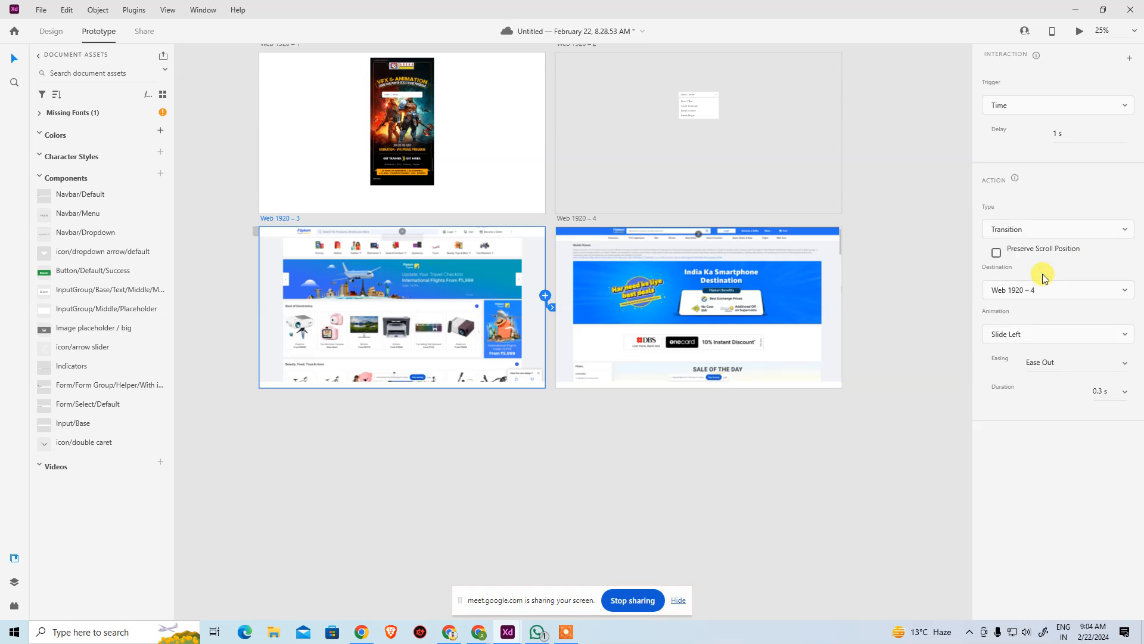
pyautogui.hotkey('ctrl', 'Return')
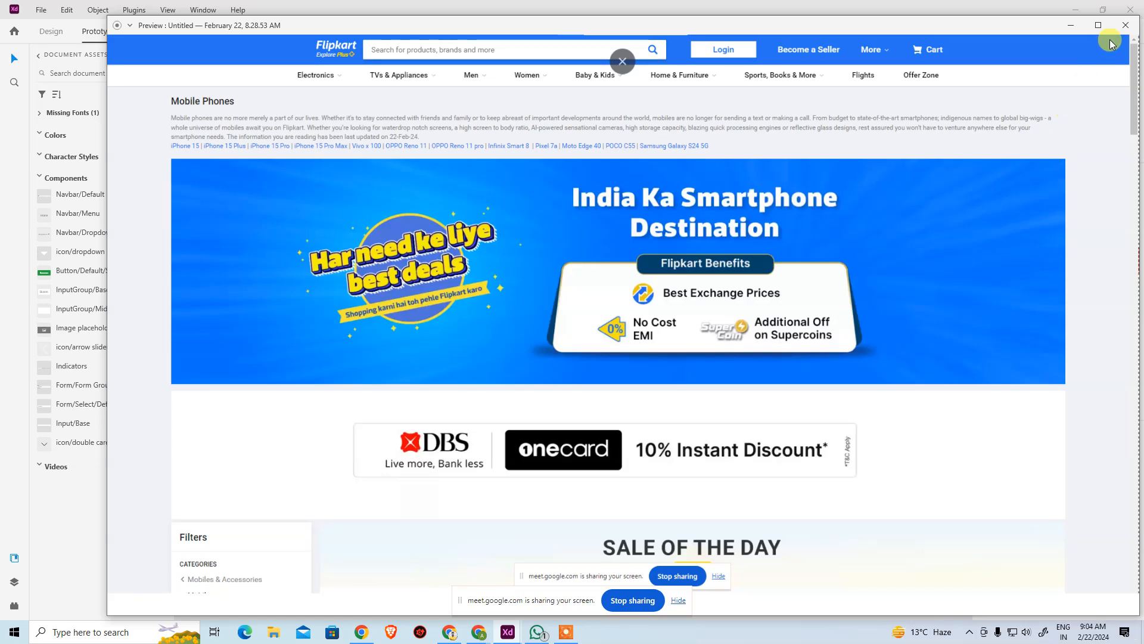
pyautogui.click(1123, 26)
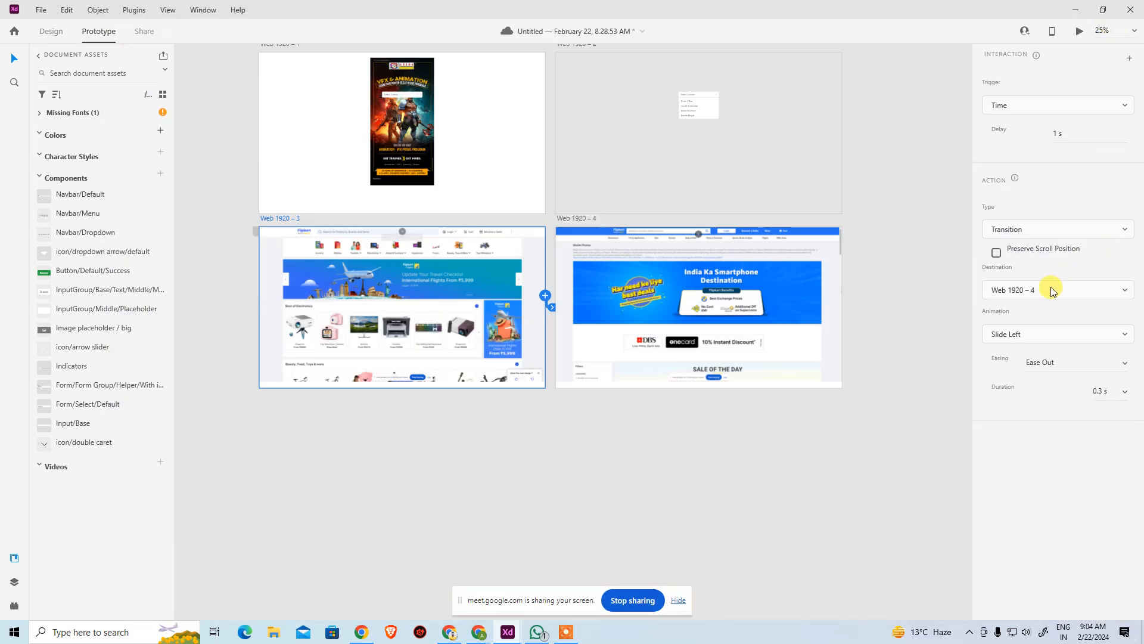
# Try Push Left as the animation with the action type kept at Transition, and preview the prototype
pyautogui.click(1061, 237)
pyautogui.click(1074, 206)
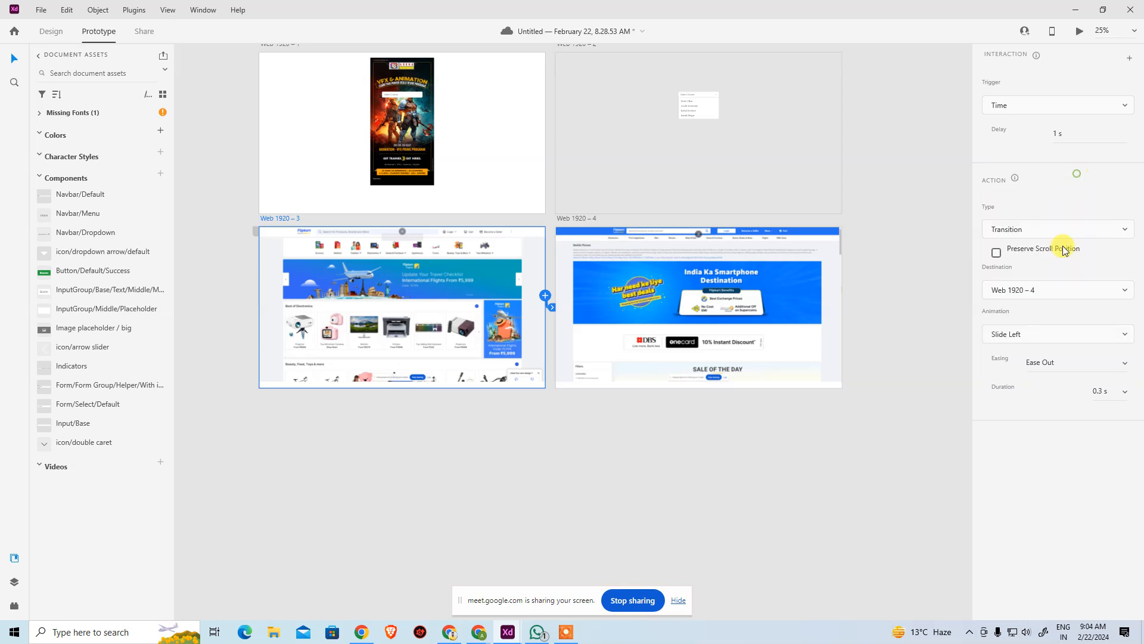
pyautogui.click(1042, 334)
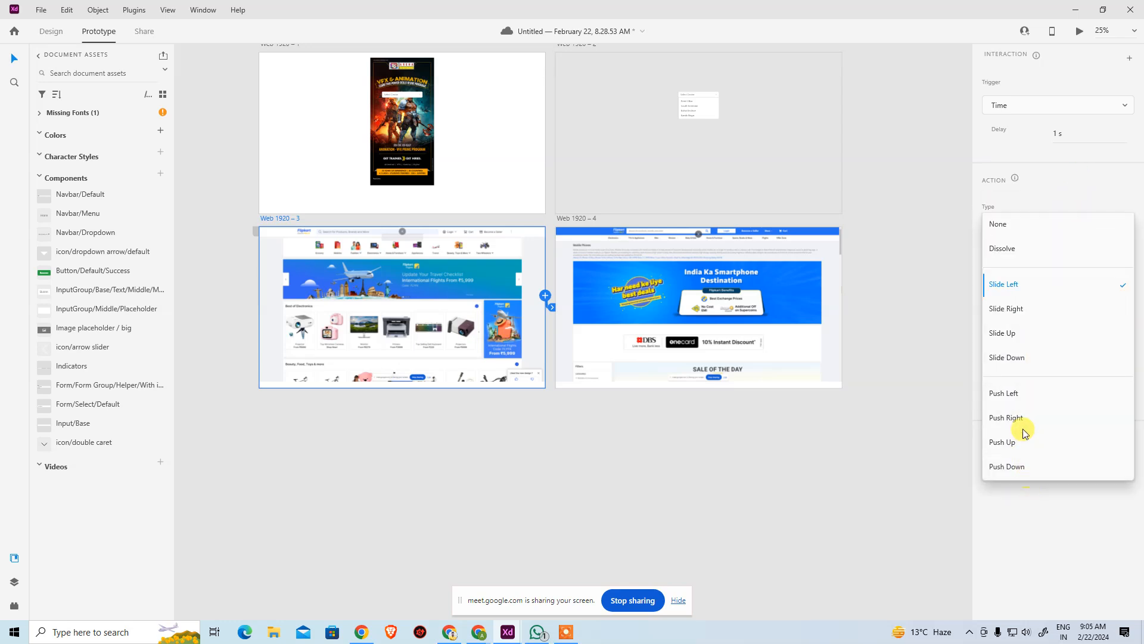
pyautogui.click(1037, 395)
pyautogui.hotkey('ctrl', 'Return')
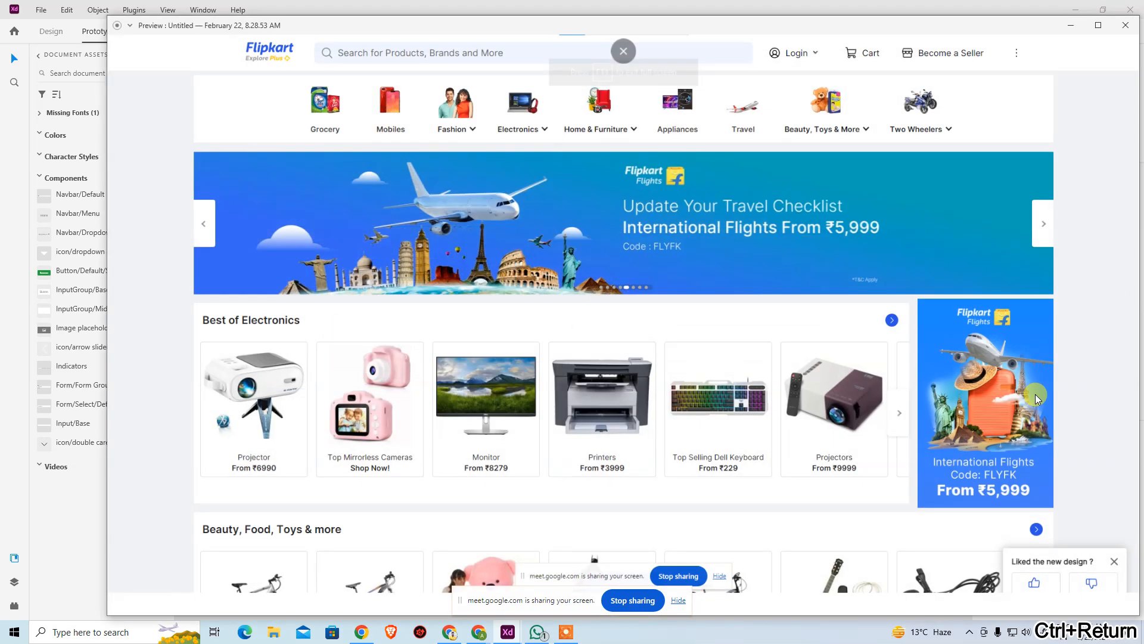
pyautogui.click(1036, 398)
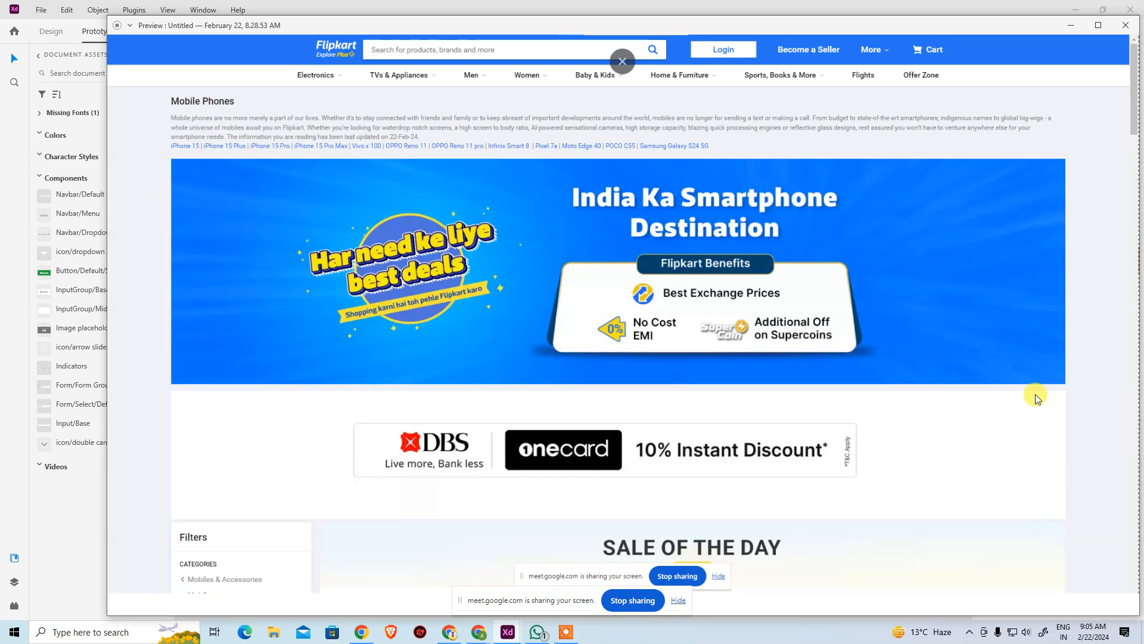
pyautogui.click(1115, 29)
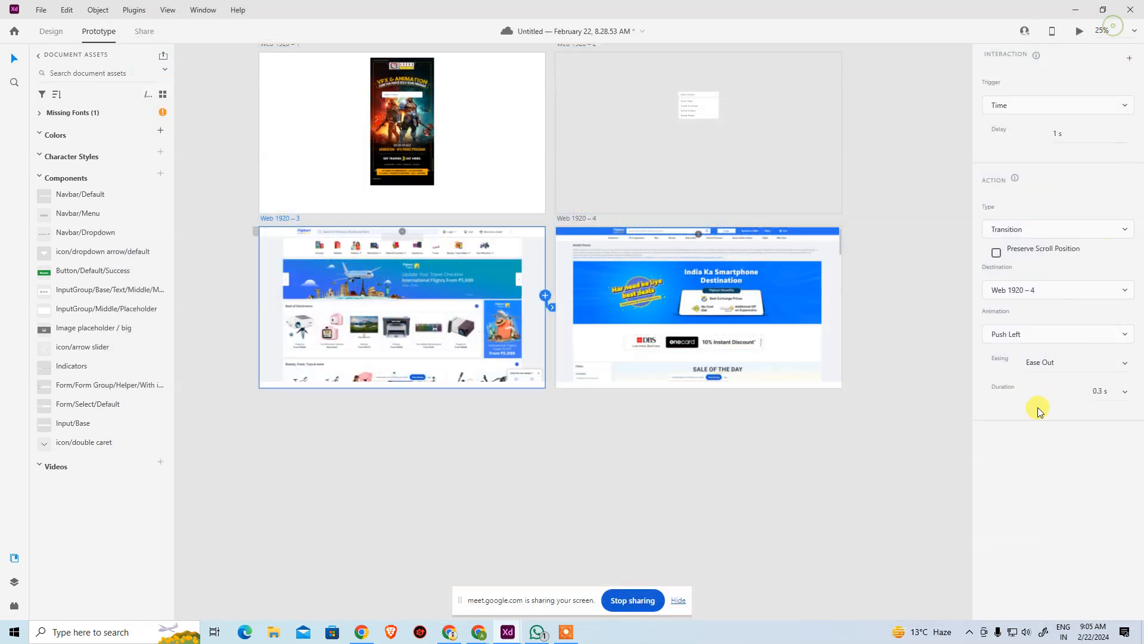
# Try None and Dissolve as the animation of the Web 1920 – 3 transition
pyautogui.click(1023, 334)
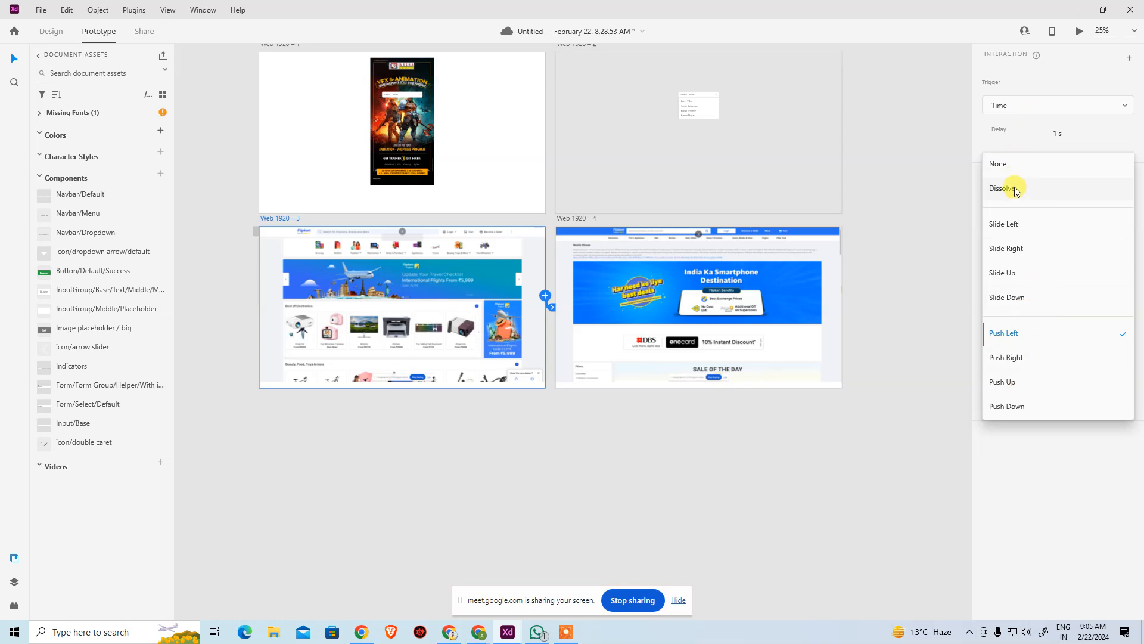
pyautogui.click(1013, 172)
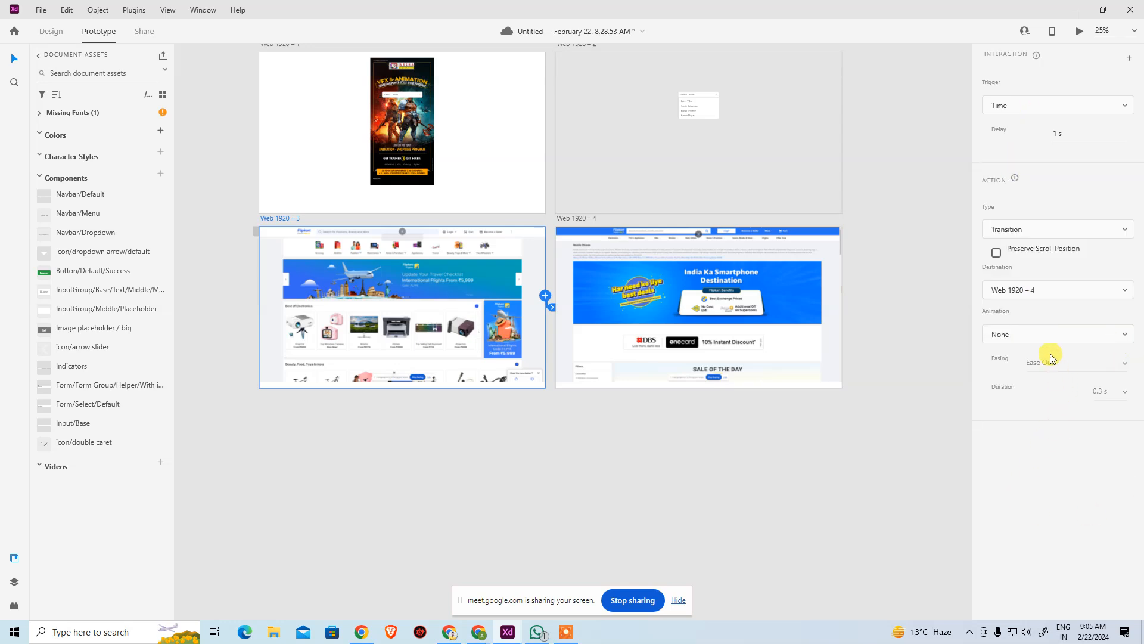
pyautogui.click(1045, 334)
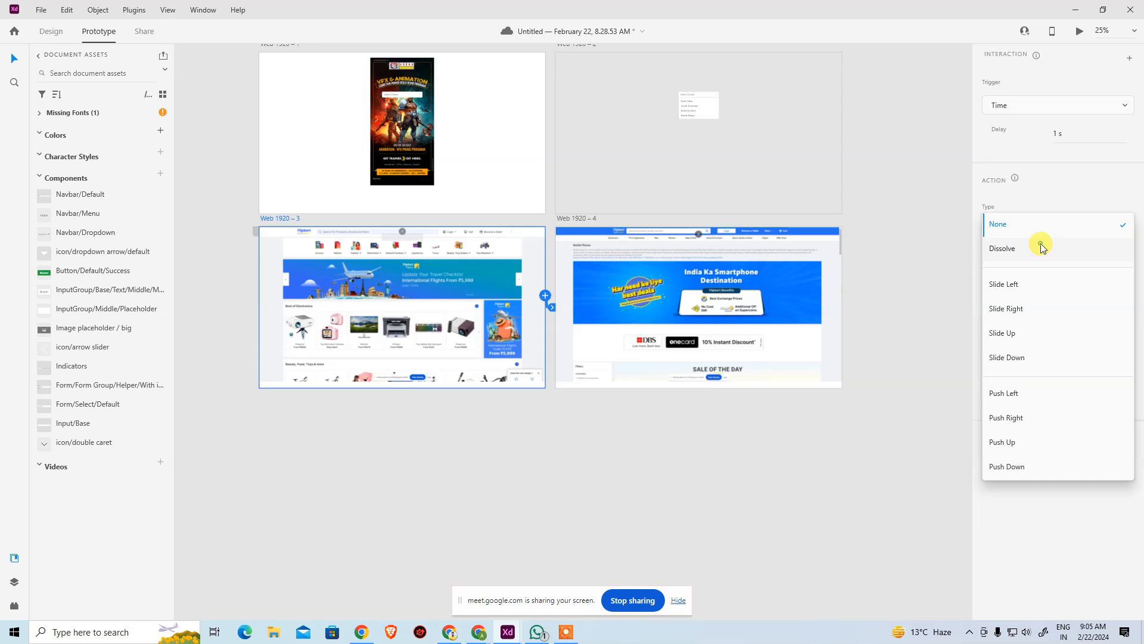
pyautogui.click(1038, 247)
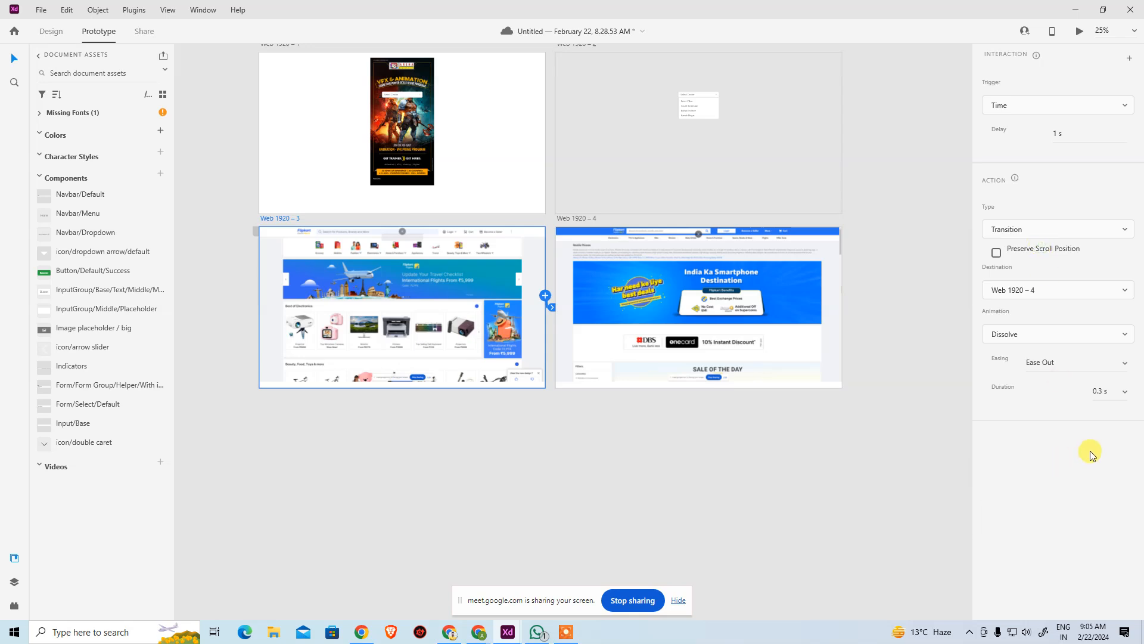
# Set the transition's duration to 1 s and its animation to Push Left
pyautogui.click(1126, 394)
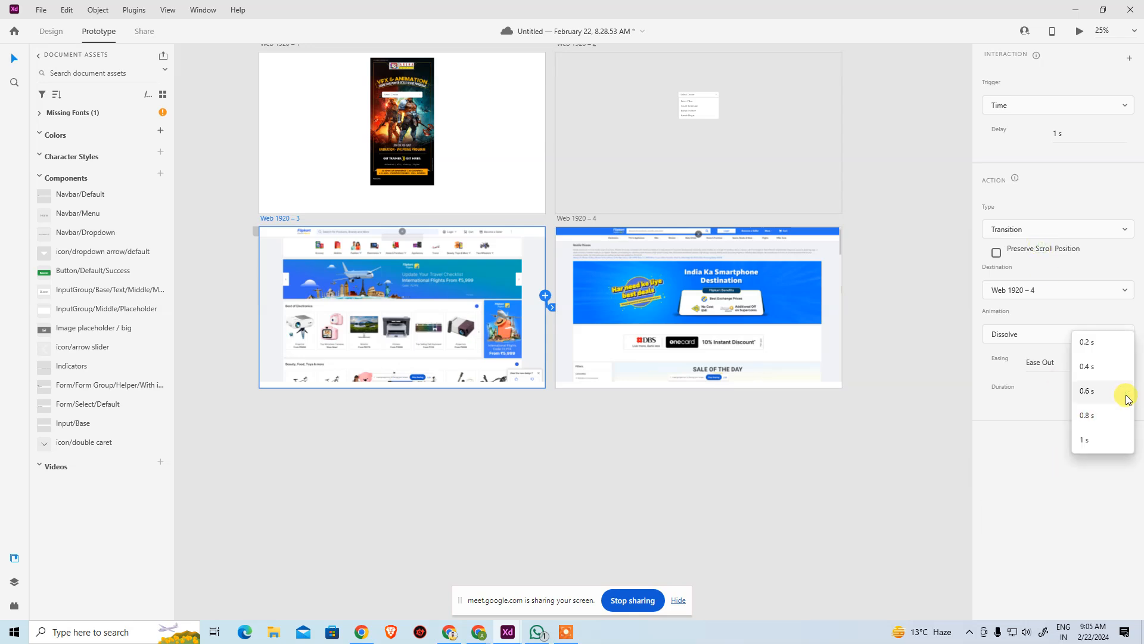
pyautogui.click(1114, 439)
pyautogui.click(1061, 339)
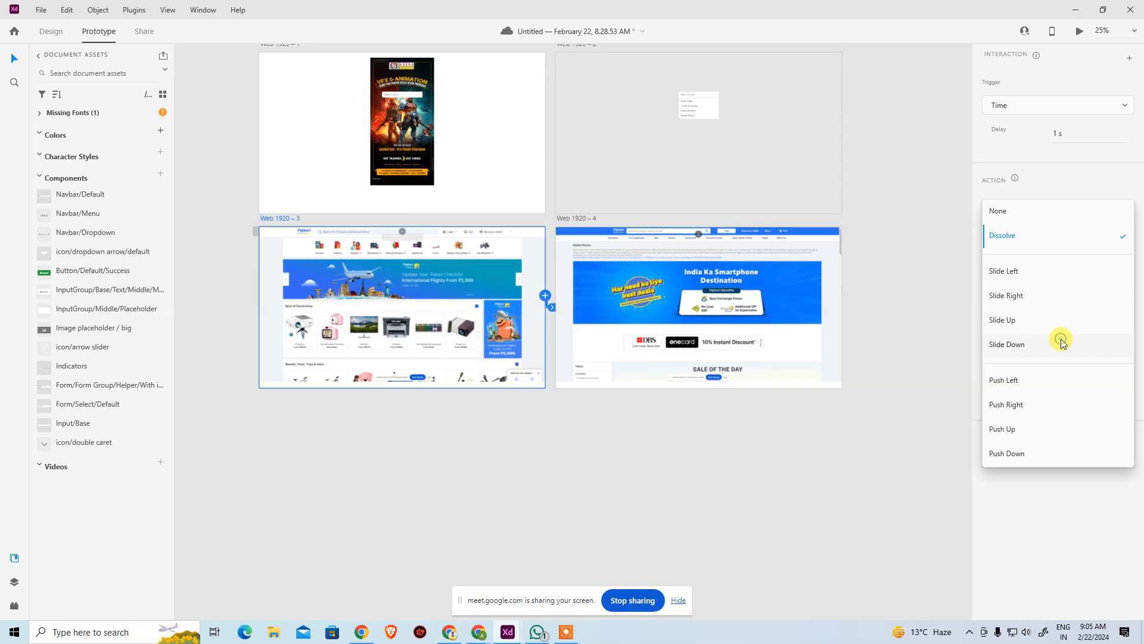
pyautogui.click(1052, 387)
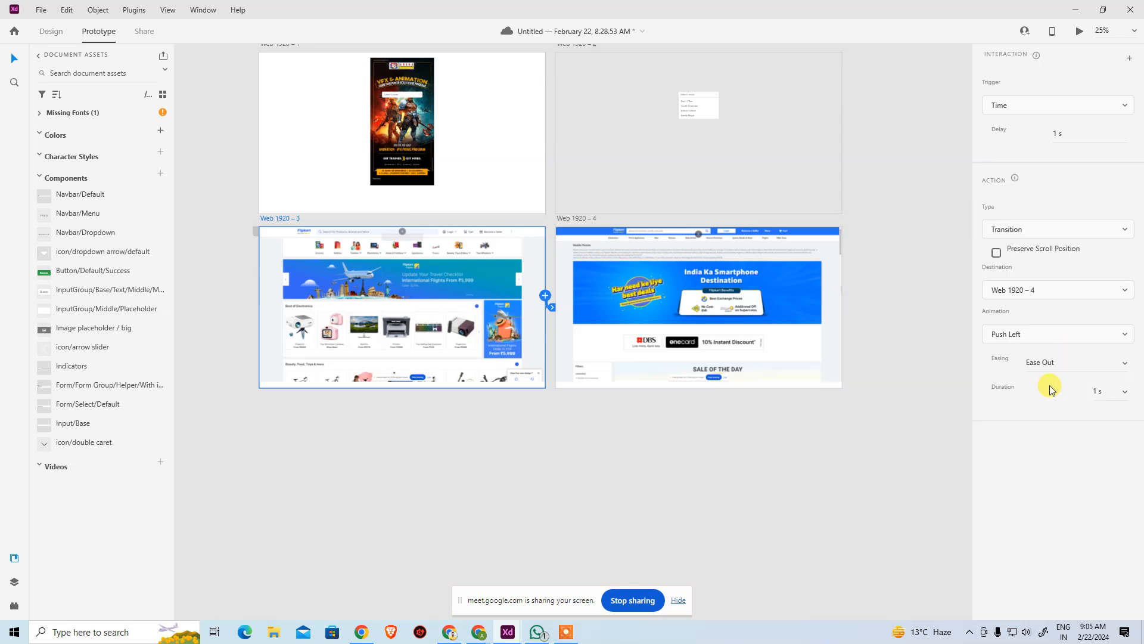
pyautogui.click(1120, 391)
pyautogui.click(1083, 442)
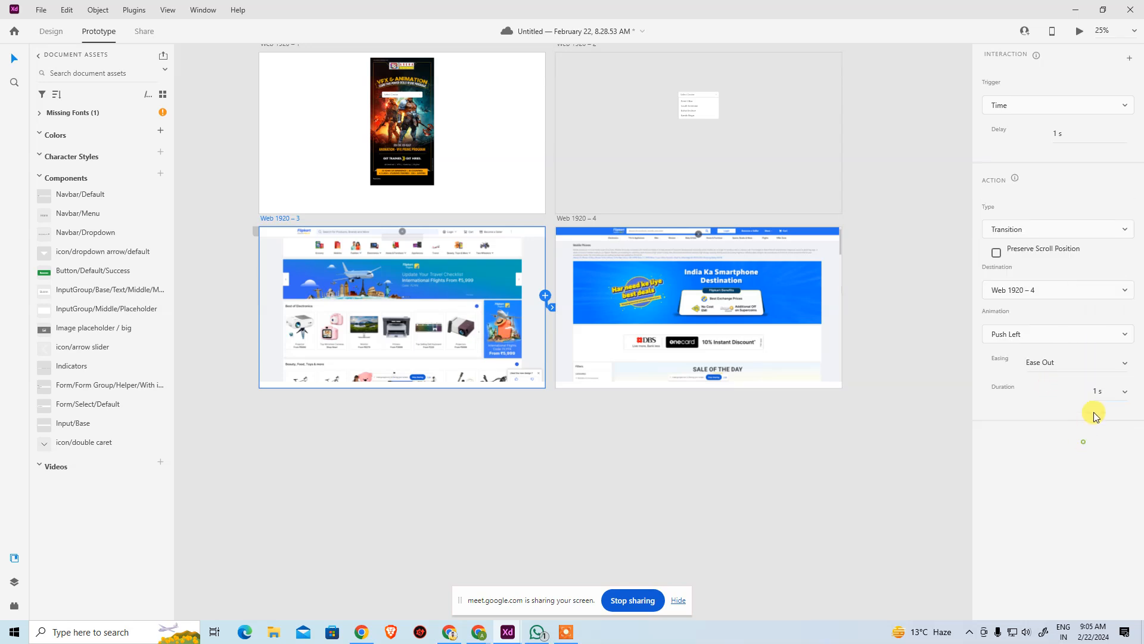
# Preview the one-second Push Left transition, close the preview and look at the available trigger types
pyautogui.hotkey('ctrl', 'Return')
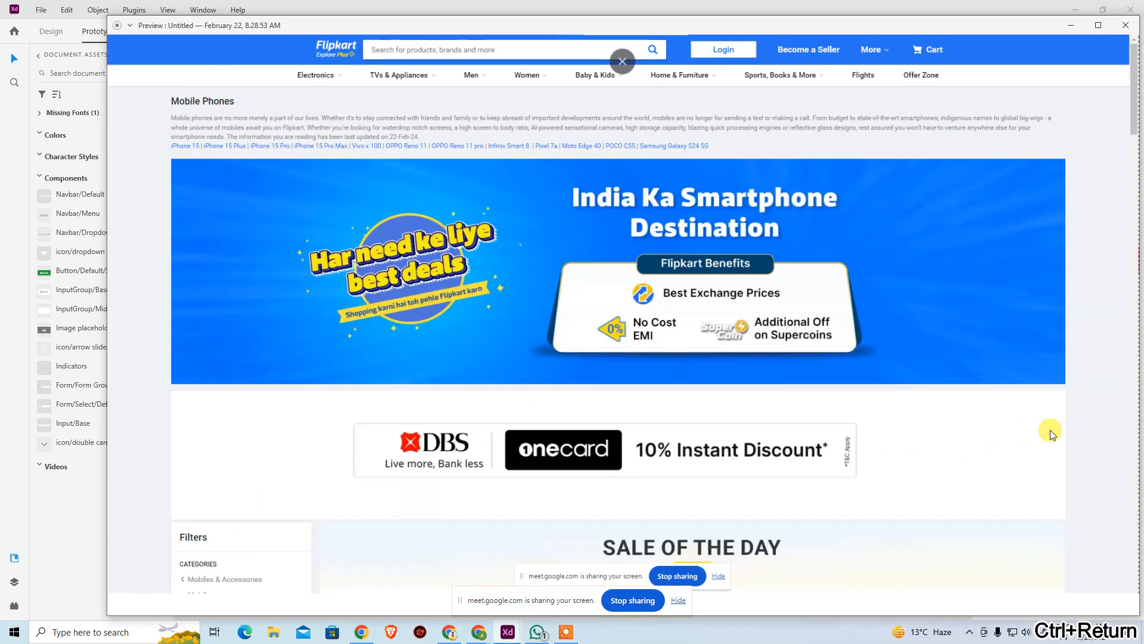
pyautogui.click(1126, 25)
pyautogui.click(1001, 108)
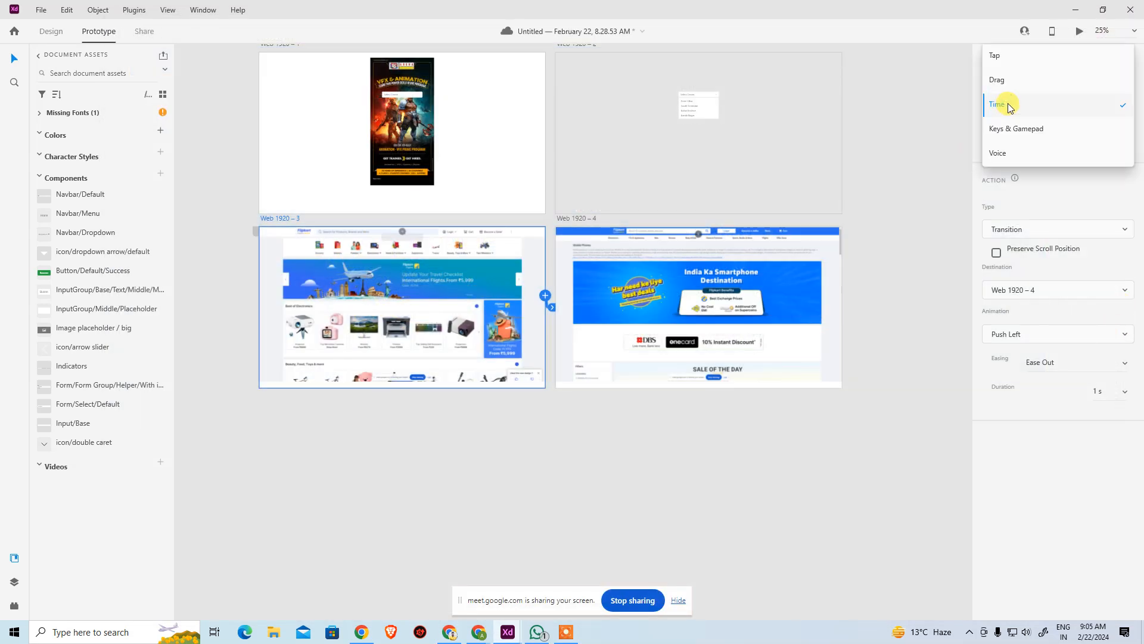
pyautogui.click(747, 447)
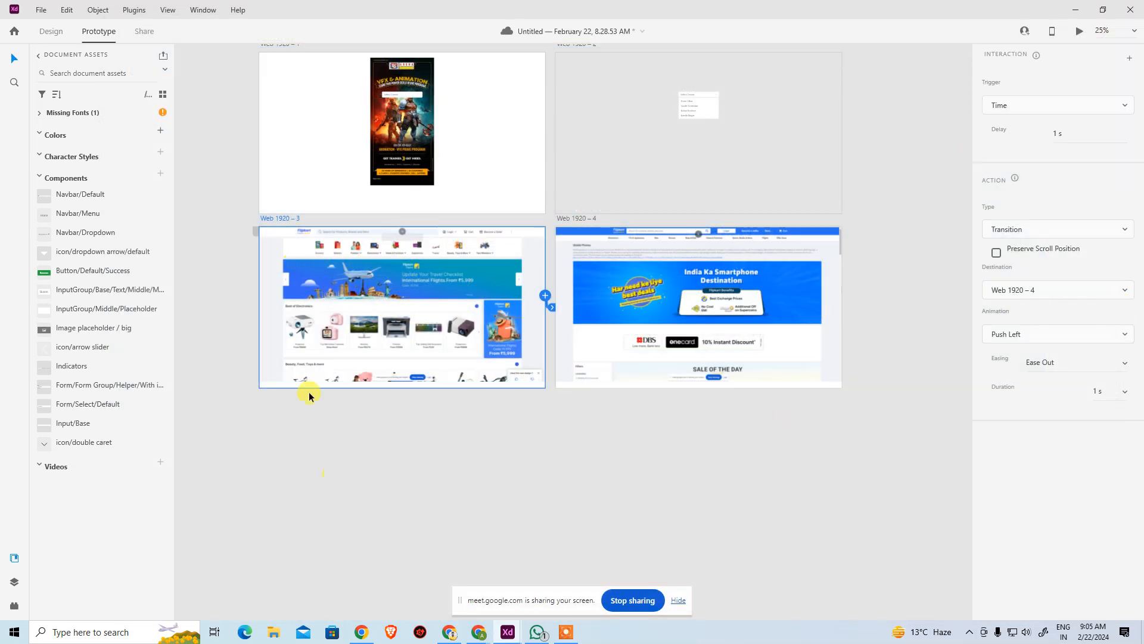
# Try duplicating the Web 1920 – 3 and Web 1920 – 4 artboards from Design mode, and check the copies in Prototype mode
pyautogui.click(60, 36)
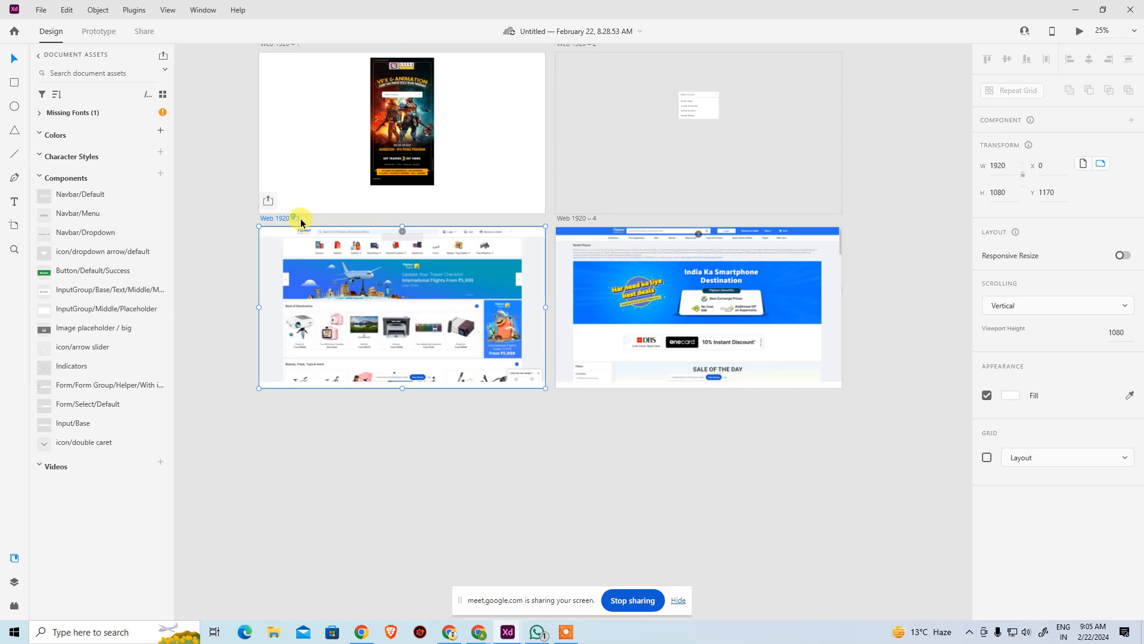
pyautogui.hotkey('ctrl', 'c')
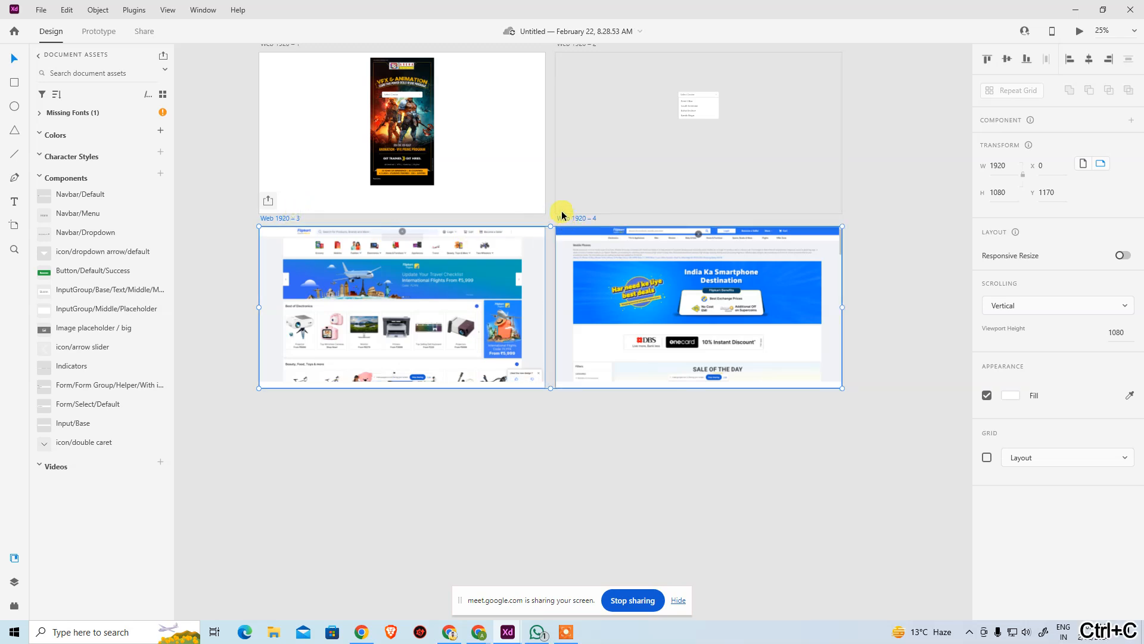
pyautogui.hotkey('ctrl', 'v')
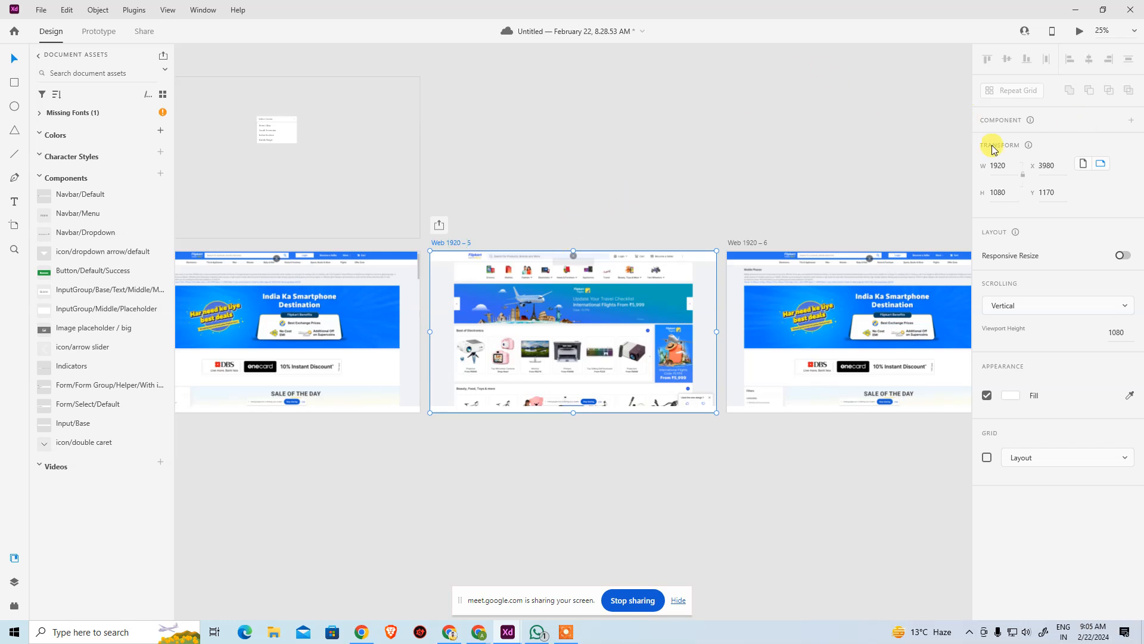
pyautogui.click(643, 320)
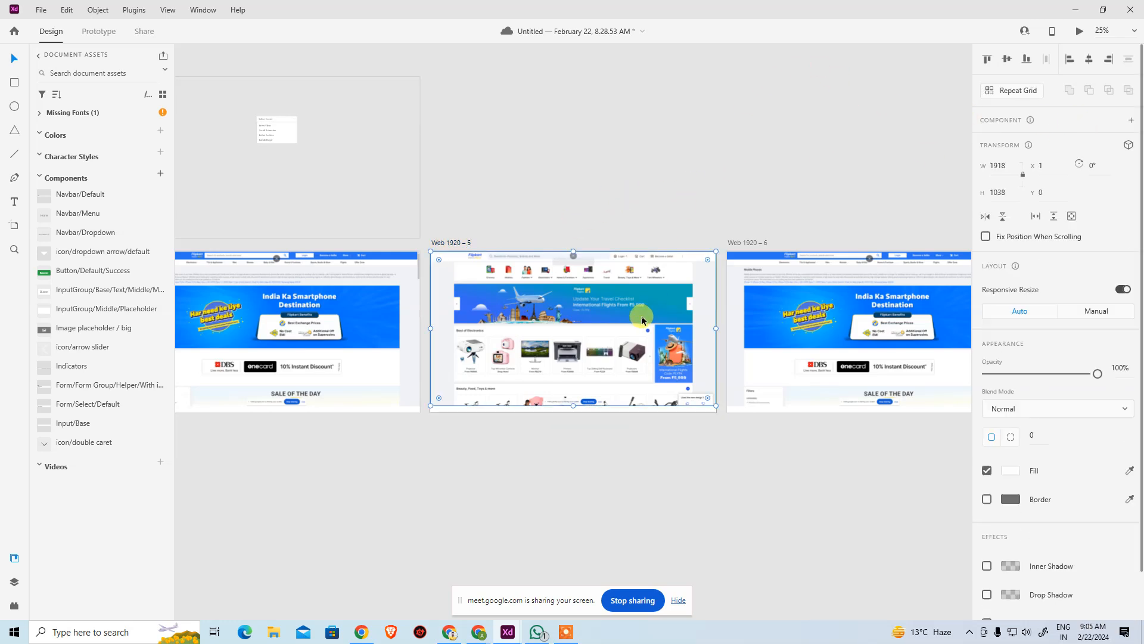
pyautogui.click(102, 33)
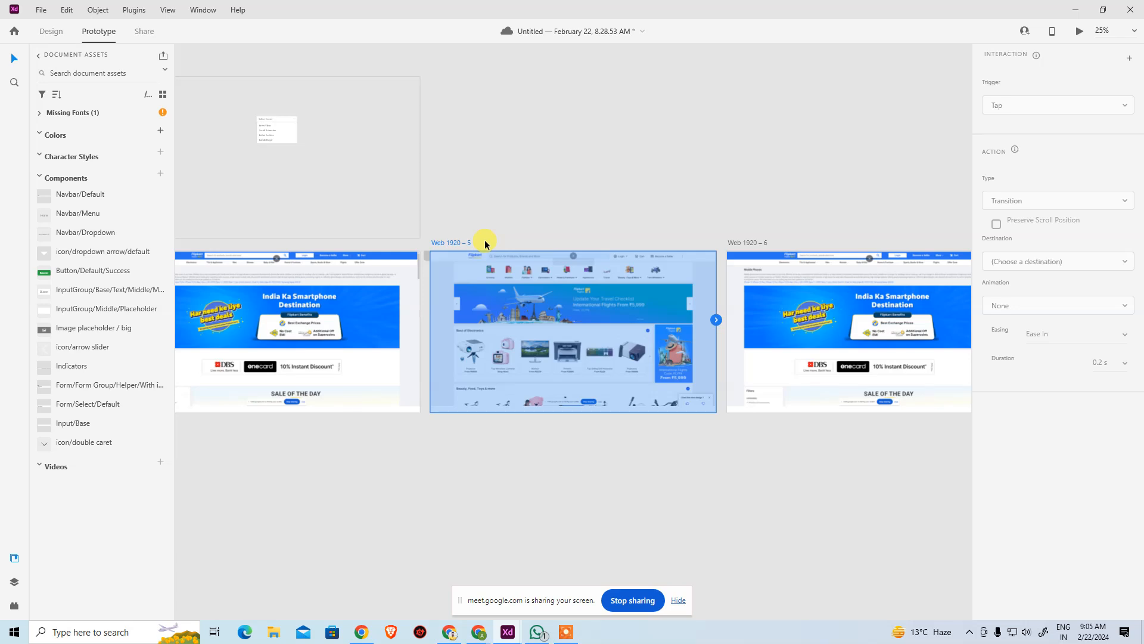
# Delete the contents of the copied artboards Web 1920 – 5 and Web 1920 – 6, along with the artboards themselves
pyautogui.moveTo(578, 184)
pyautogui.mouseDown()
pyautogui.moveTo(863, 434)
pyautogui.moveTo(863, 459)
pyautogui.mouseUp()
pyautogui.press('Delete')
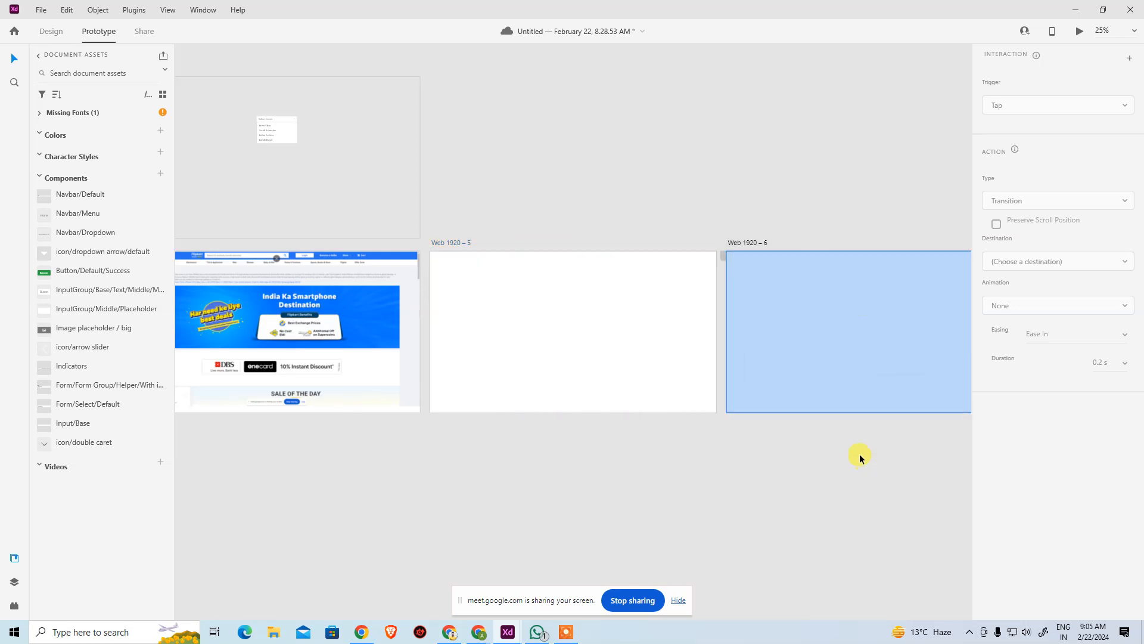
pyautogui.click(470, 244)
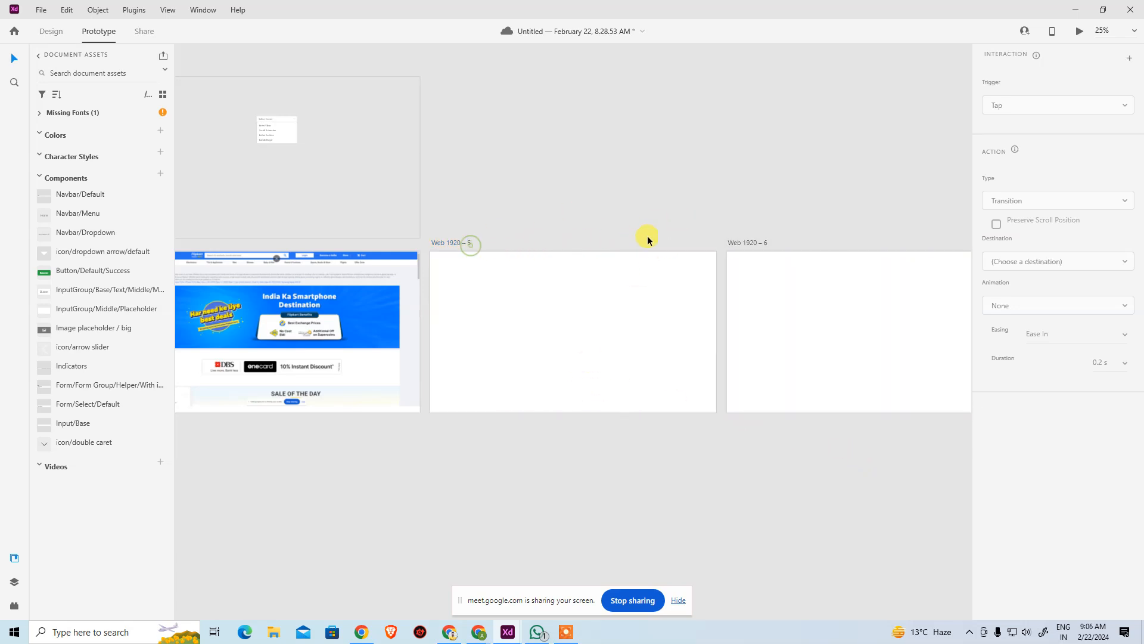
pyautogui.click(453, 241)
pyautogui.press('Delete')
pyautogui.click(744, 242)
pyautogui.press('Delete')
# Duplicate the Web 1920 – 3 and Web 1920 – 4 artboards together in Prototype mode, including their interaction
pyautogui.moveTo(618, 295); pyautogui.dragTo(979, 268)
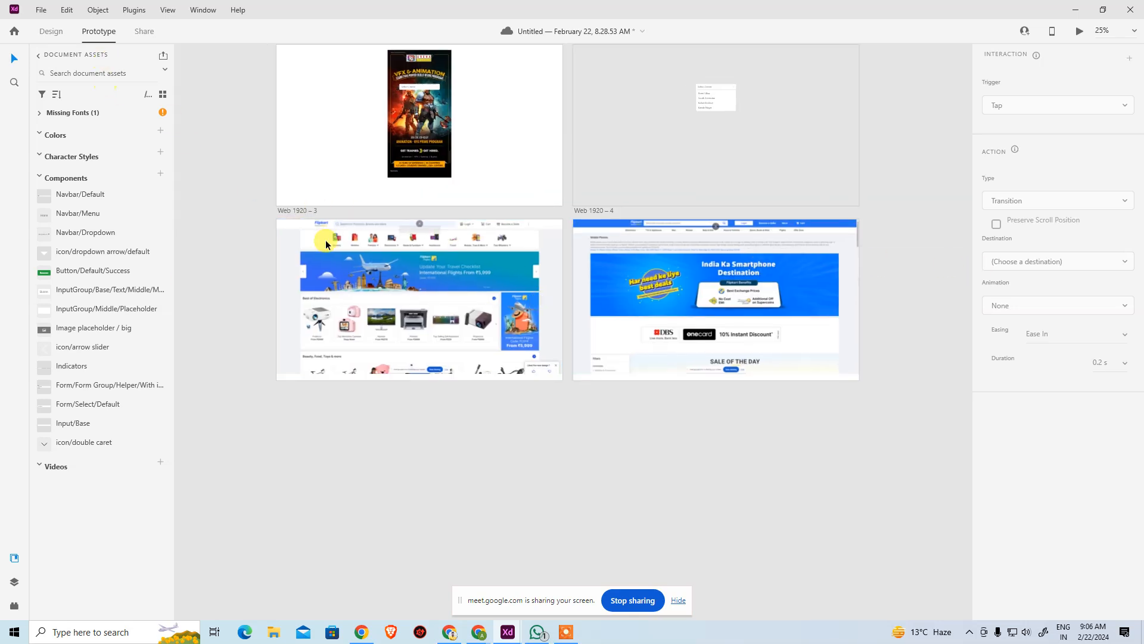
pyautogui.moveTo(272, 226); pyautogui.dragTo(989, 488)
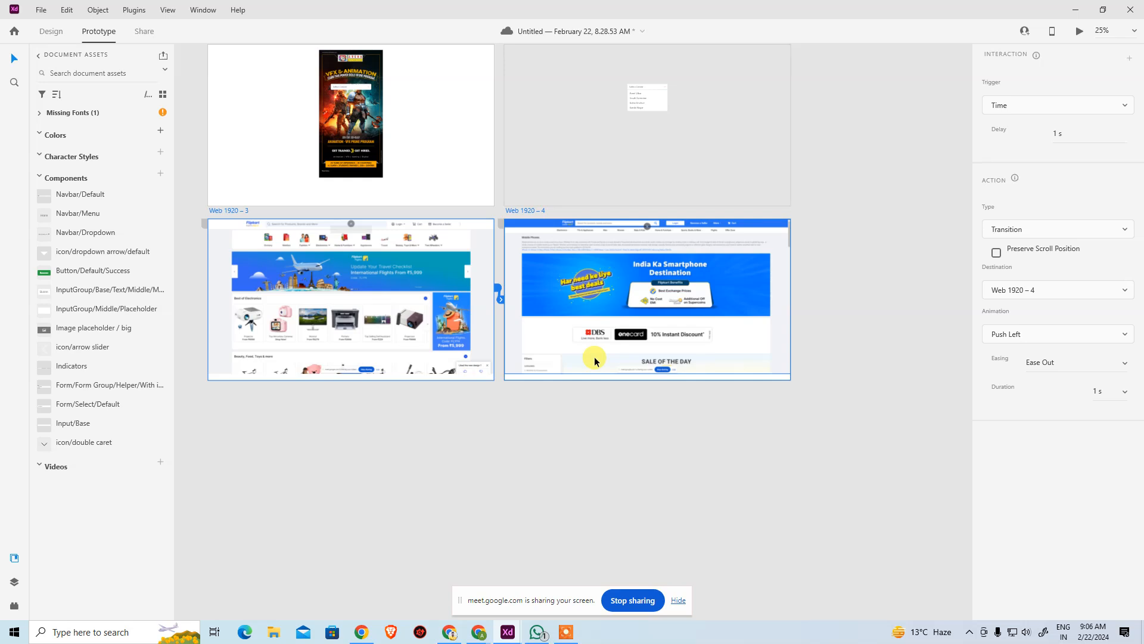
pyautogui.hotkey('ctrl', 'v')
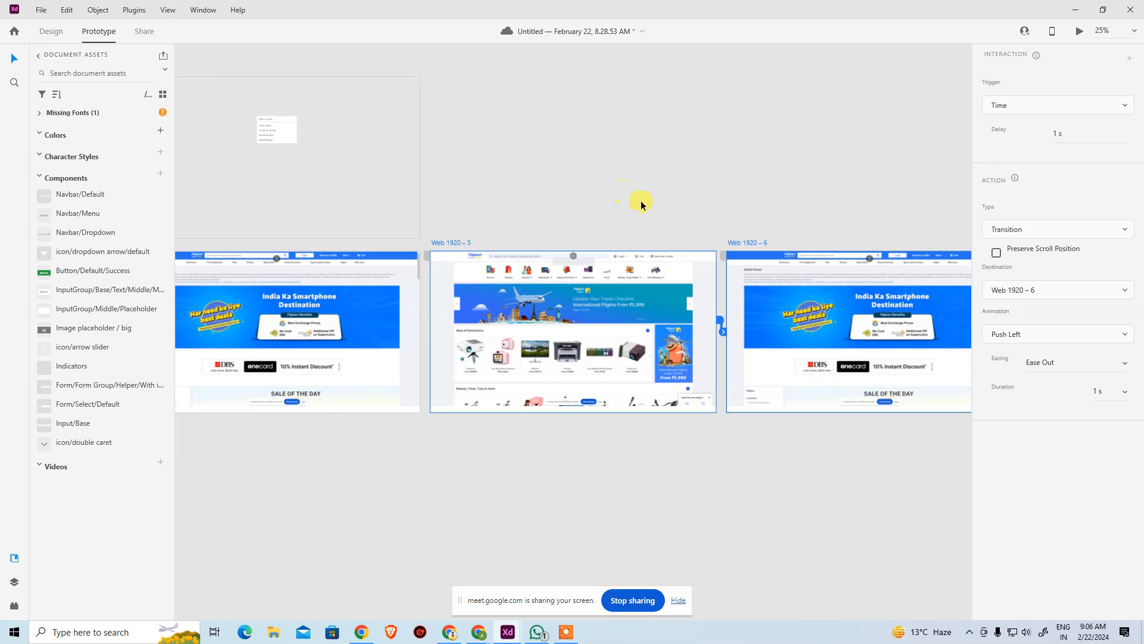
# Change the interaction from Web 1920 – 5 to Web 1920 – 6 to a Tap trigger with a Slide Right transition
pyautogui.click(709, 352)
pyautogui.moveTo(713, 335)
pyautogui.mouseDown()
pyautogui.moveTo(723, 325)
pyautogui.moveTo(725, 335)
pyautogui.mouseUp()
pyautogui.click(1013, 104)
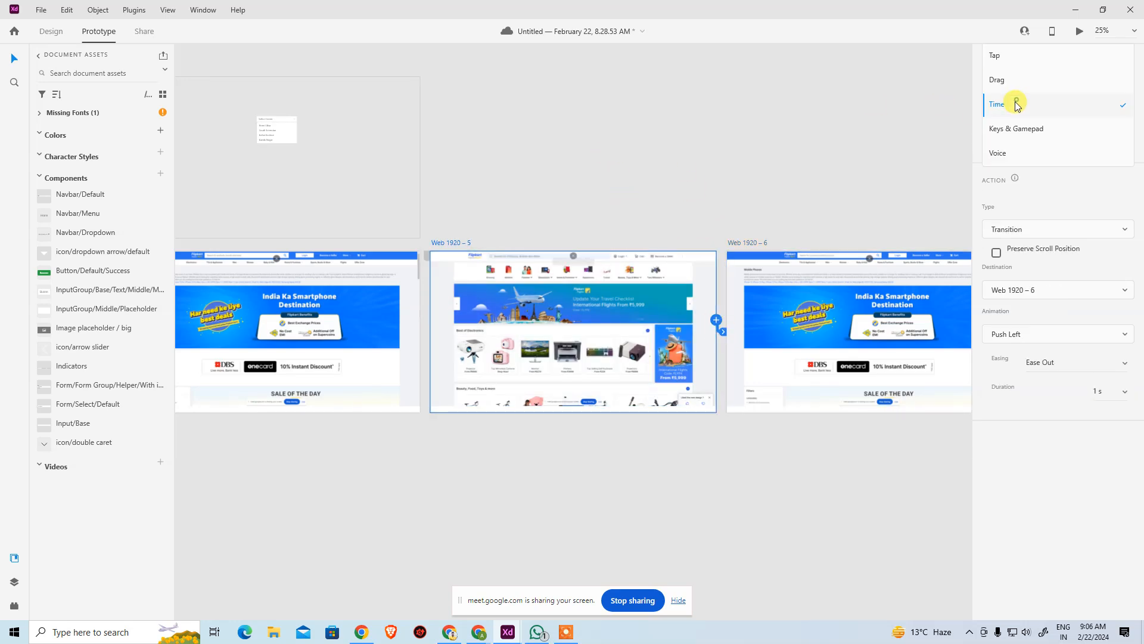
pyautogui.click(1007, 59)
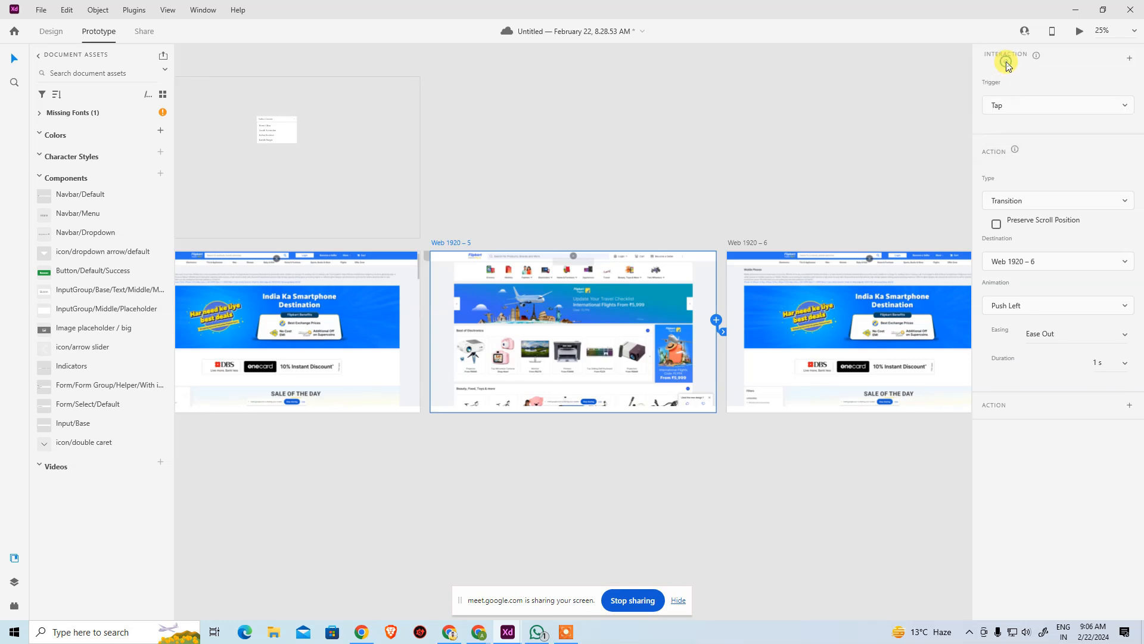
pyautogui.click(1016, 203)
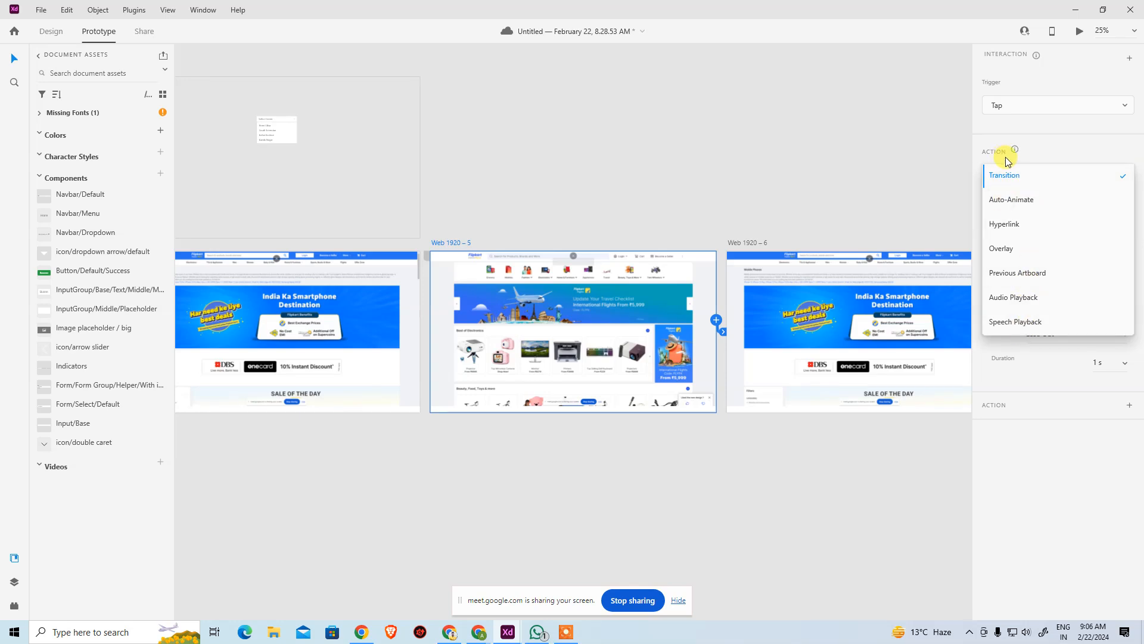
pyautogui.click(1065, 150)
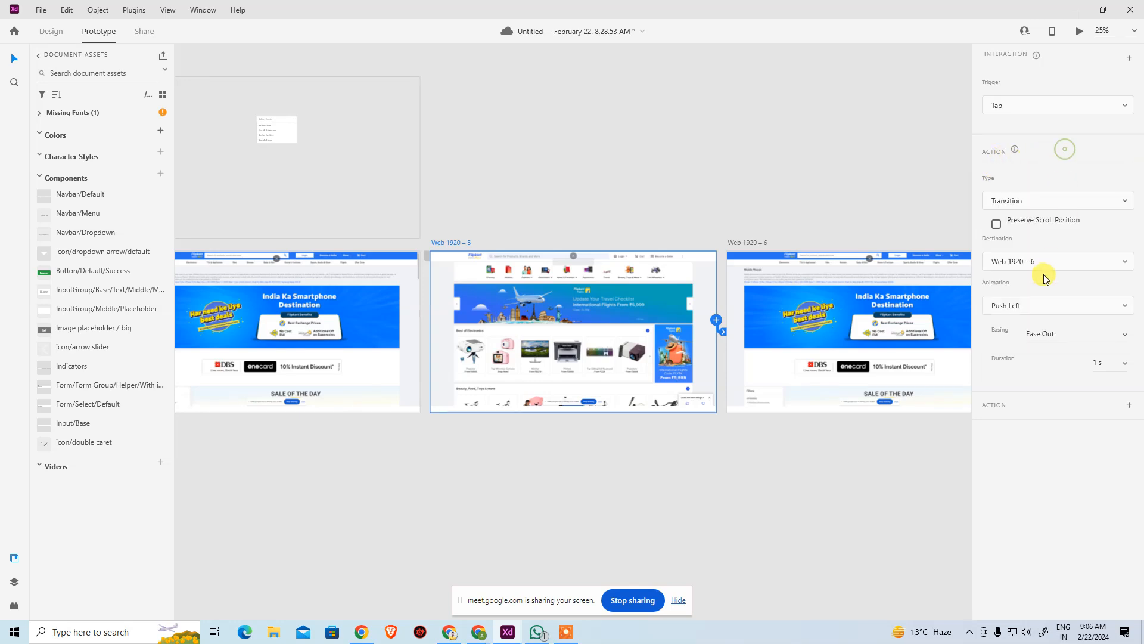
pyautogui.click(1013, 304)
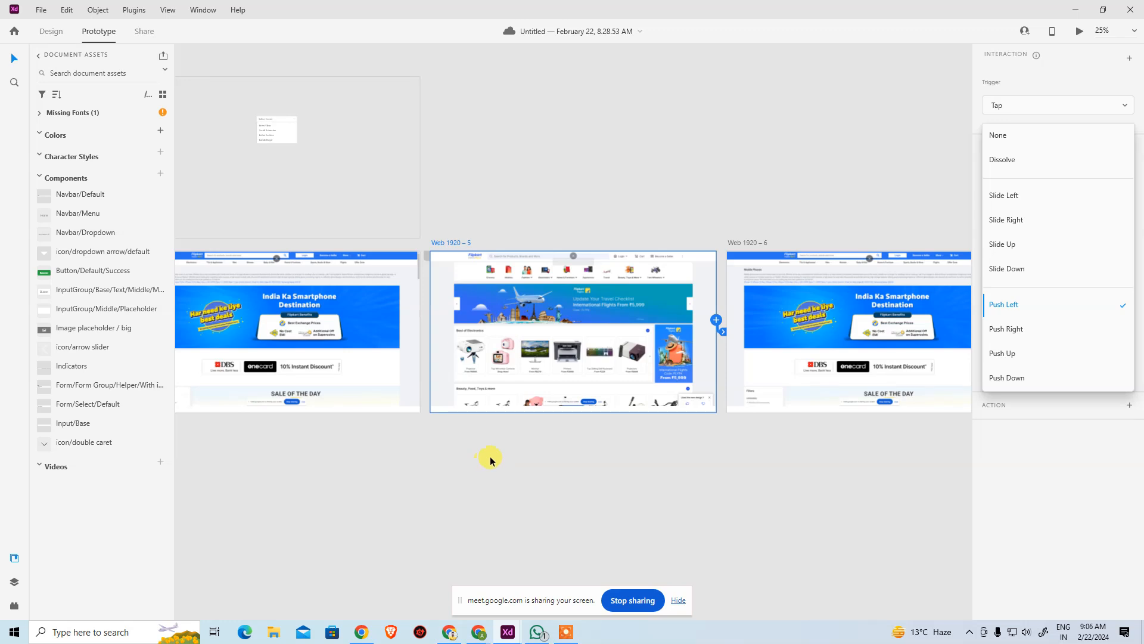
pyautogui.click(1013, 220)
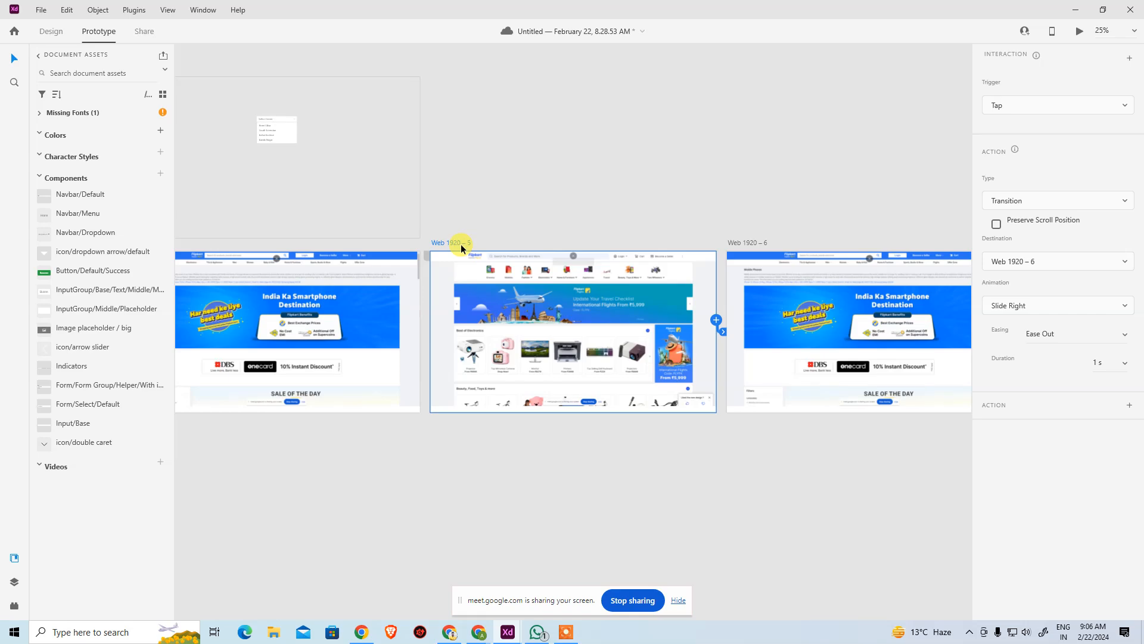
# Preview the tap-triggered Slide Right transition, close the preview and examine the category row on Web 1920 – 5
pyautogui.hotkey('ctrl', 'Return')
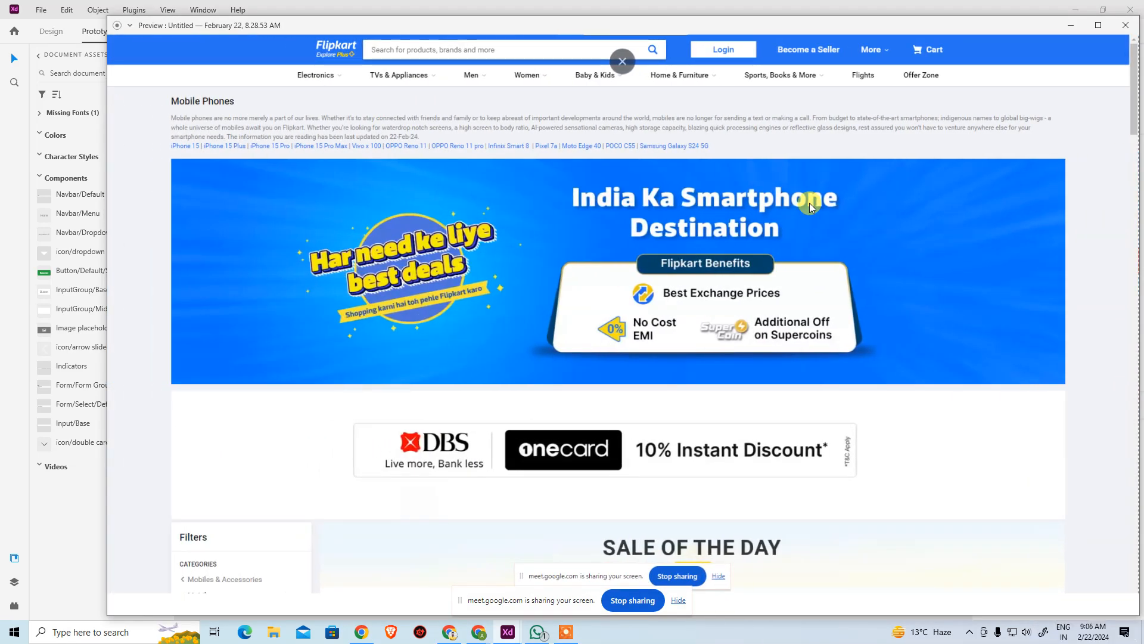
pyautogui.click(1118, 31)
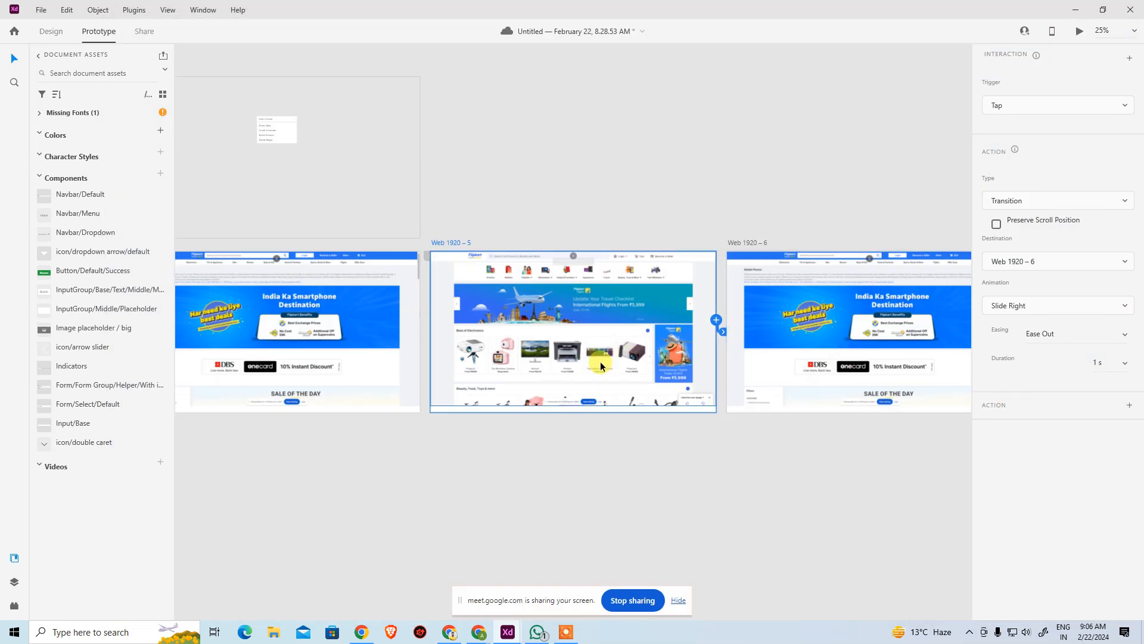
pyautogui.click(688, 231)
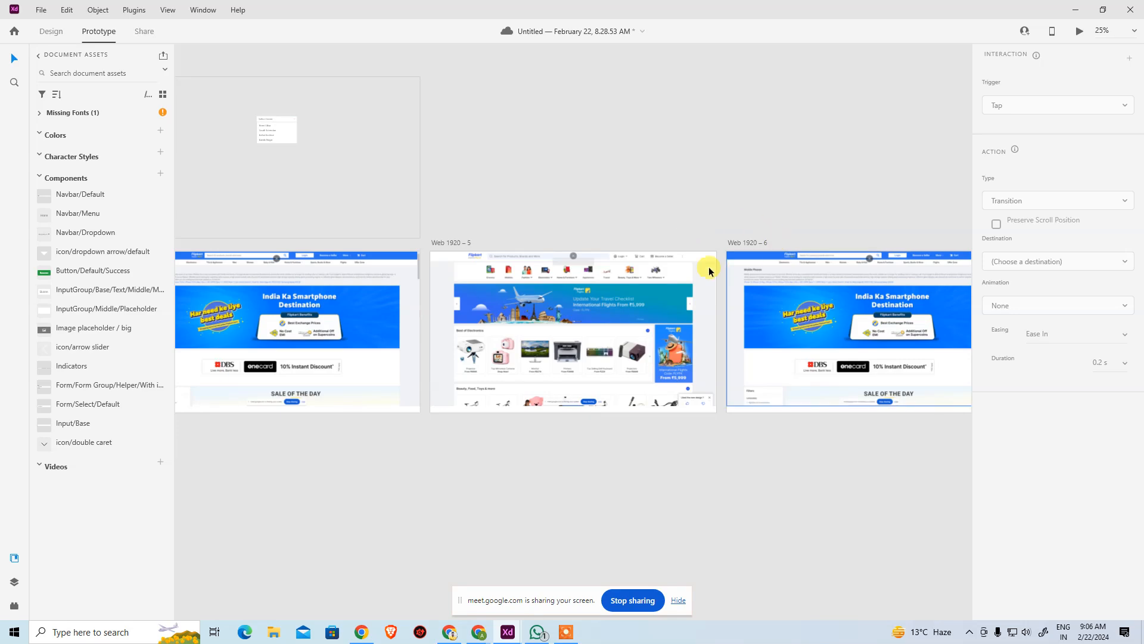
pyautogui.hotkey('ctrl', 'space')
pyautogui.click(511, 266)
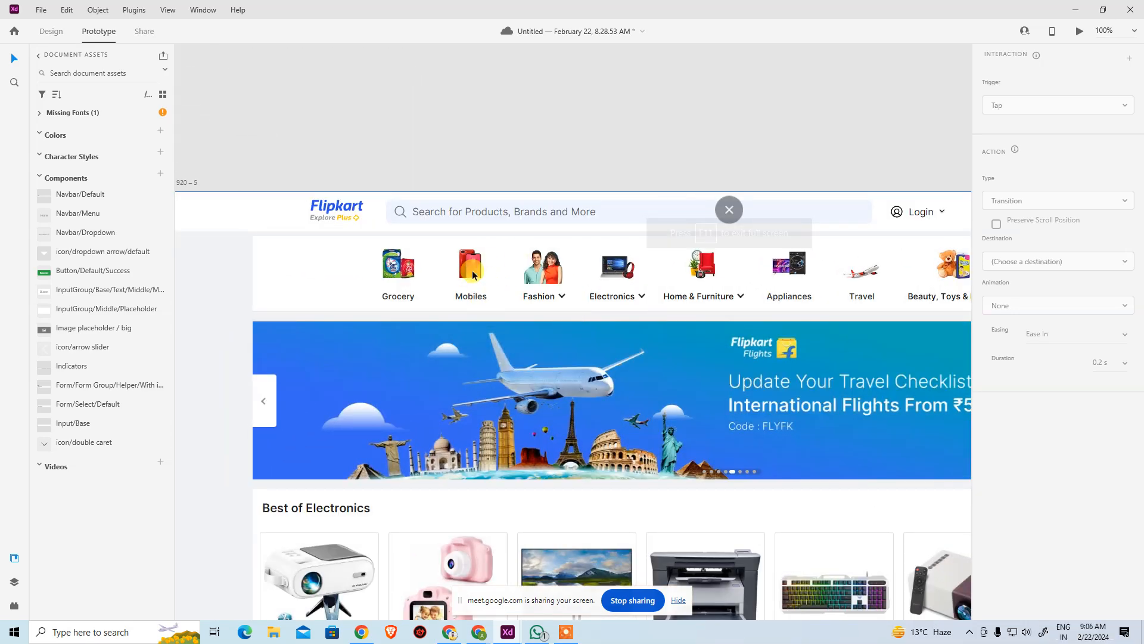
pyautogui.hscroll(10, 480, 268)
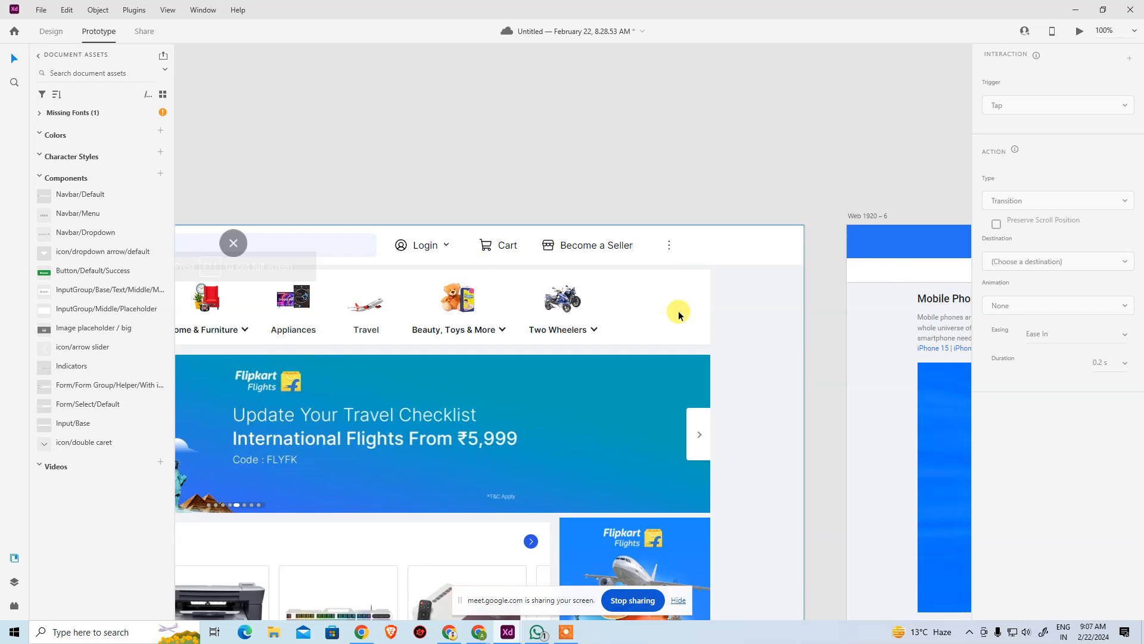
pyautogui.hotkey('ctrl', 'Return')
pyautogui.click(1114, 11)
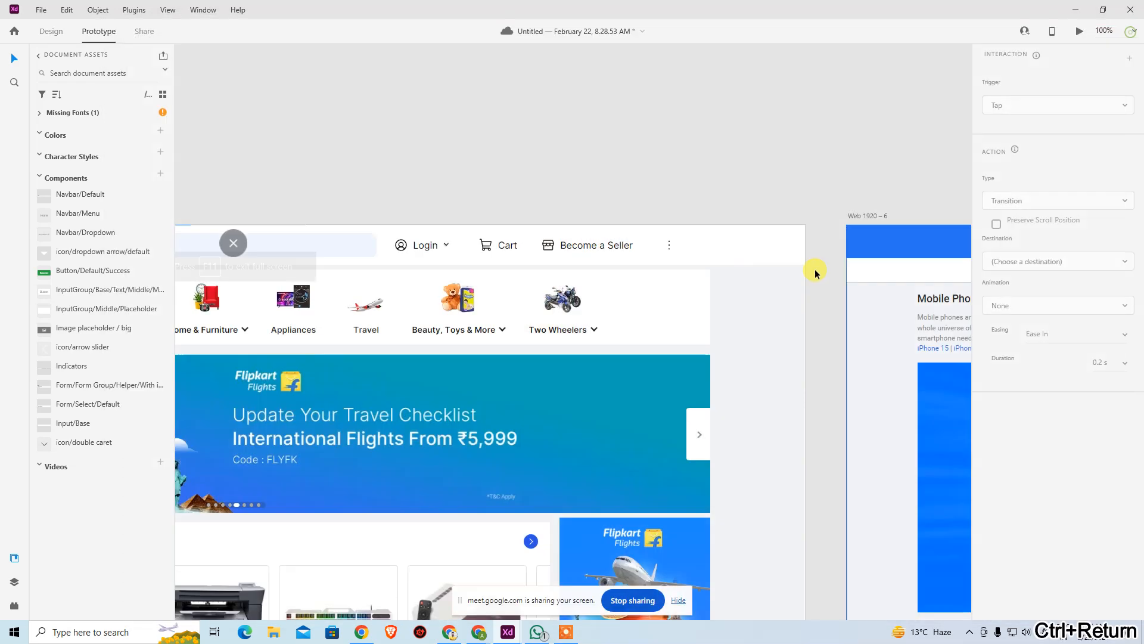
# In Design mode, draw a rectangle about 72 × 102 covering the Mobiles category on the Web 1920 – 5 artboard
pyautogui.click(767, 289)
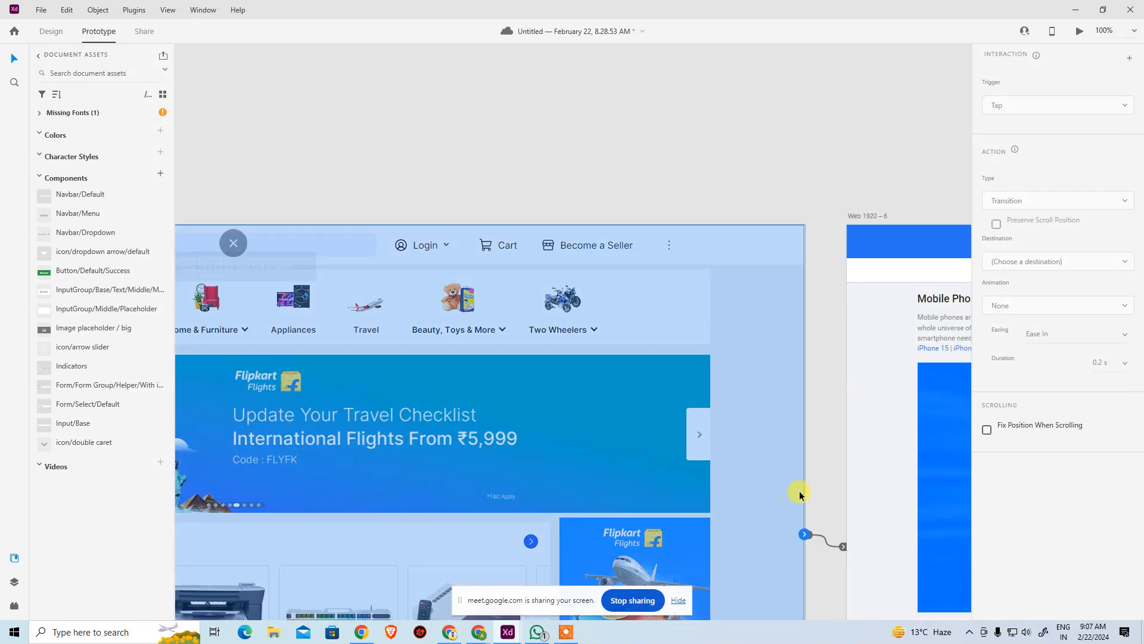
pyautogui.click(845, 492)
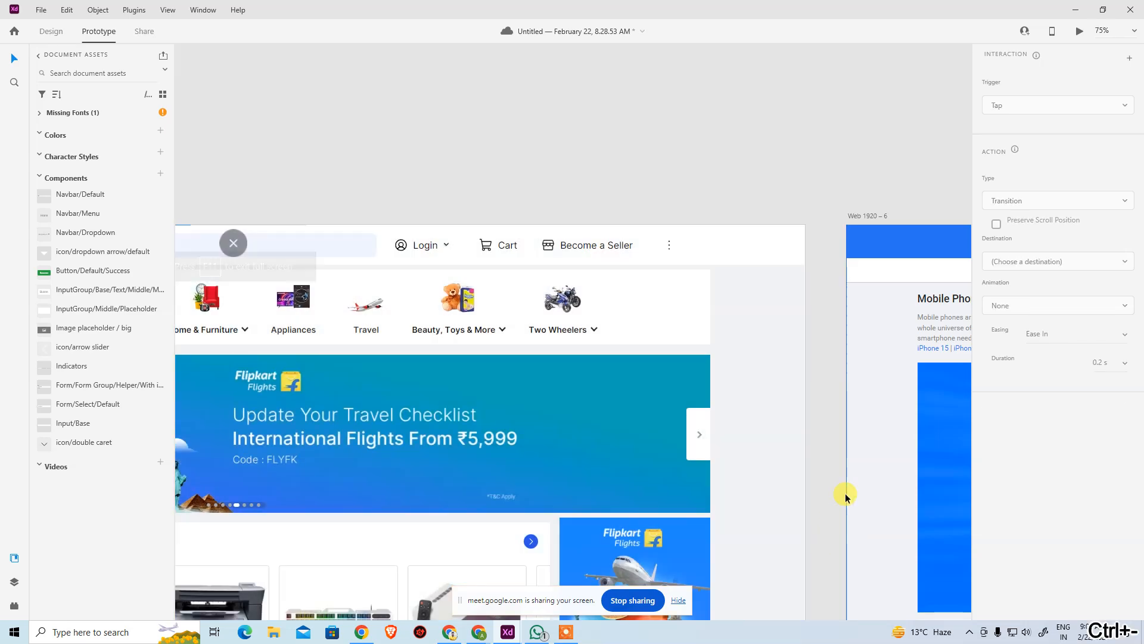
pyautogui.hotkey('ctrl', '-')
pyautogui.click(60, 34)
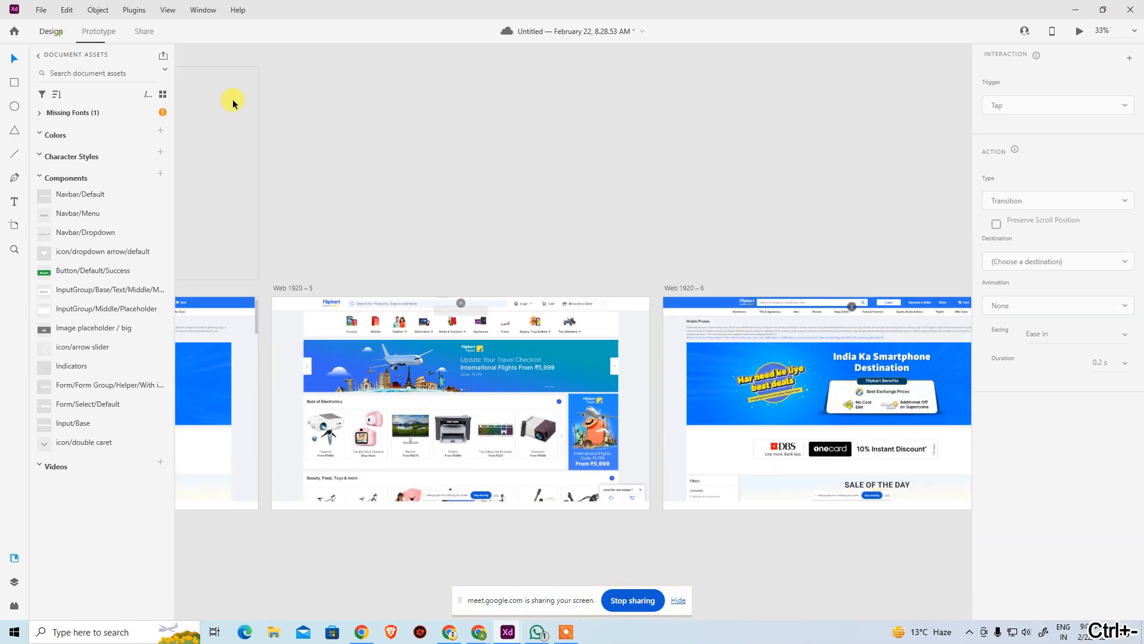
pyautogui.hotkey('ctrl', 'space')
pyautogui.moveTo(342, 298); pyautogui.dragTo(419, 349)
pyautogui.hscroll(-3, 613, 289)
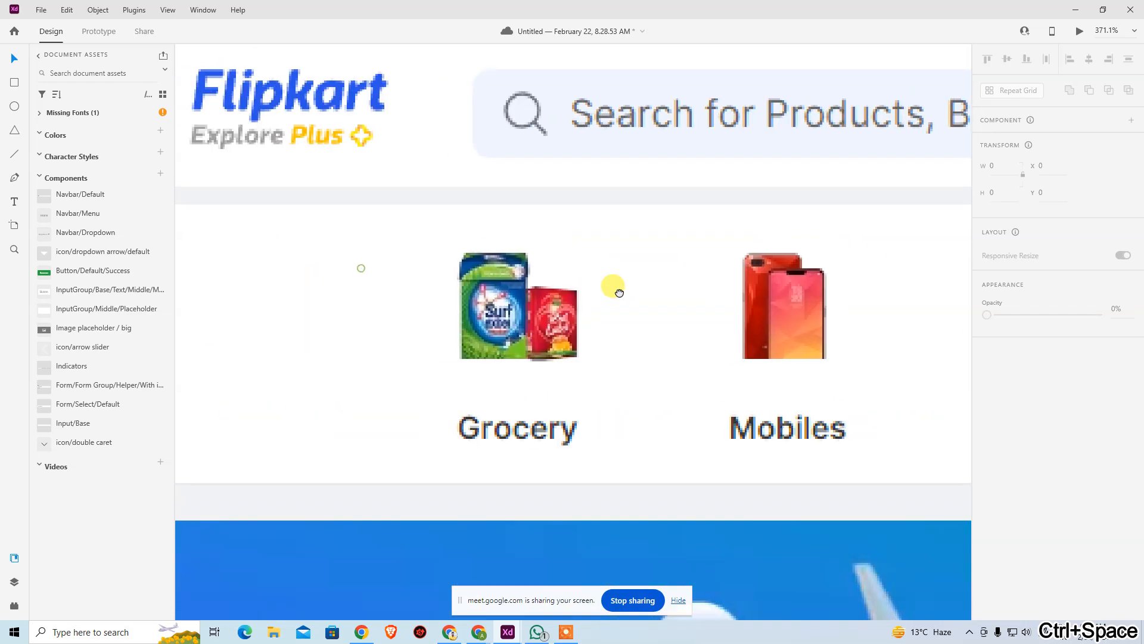
pyautogui.hscroll(3, 503, 363)
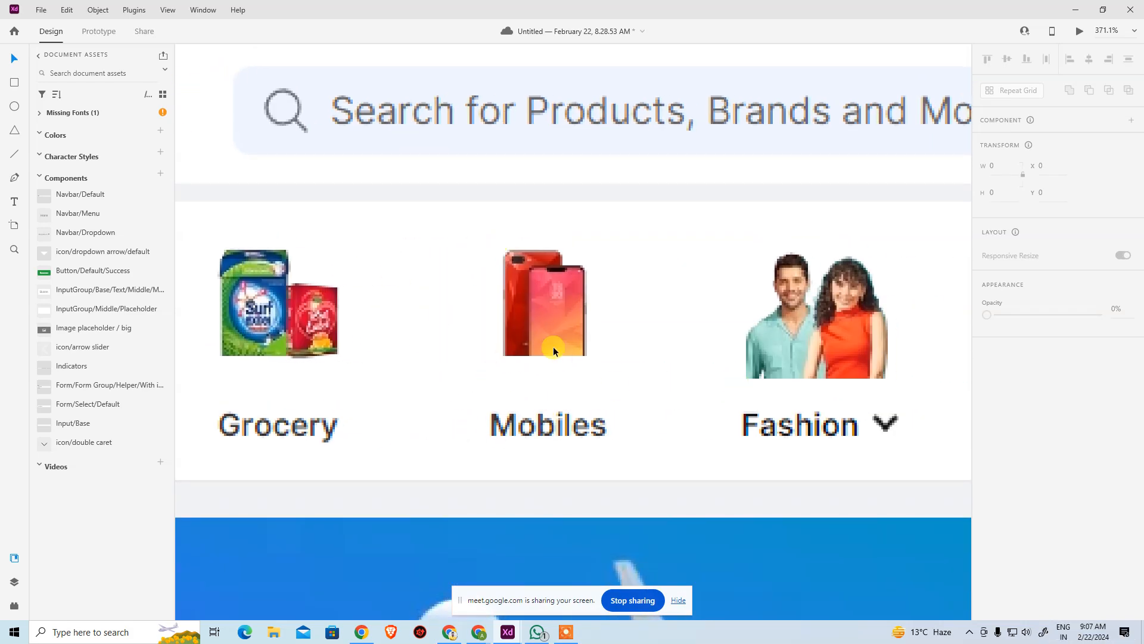
pyautogui.click(15, 83)
pyautogui.moveTo(470, 236); pyautogui.dragTo(629, 458)
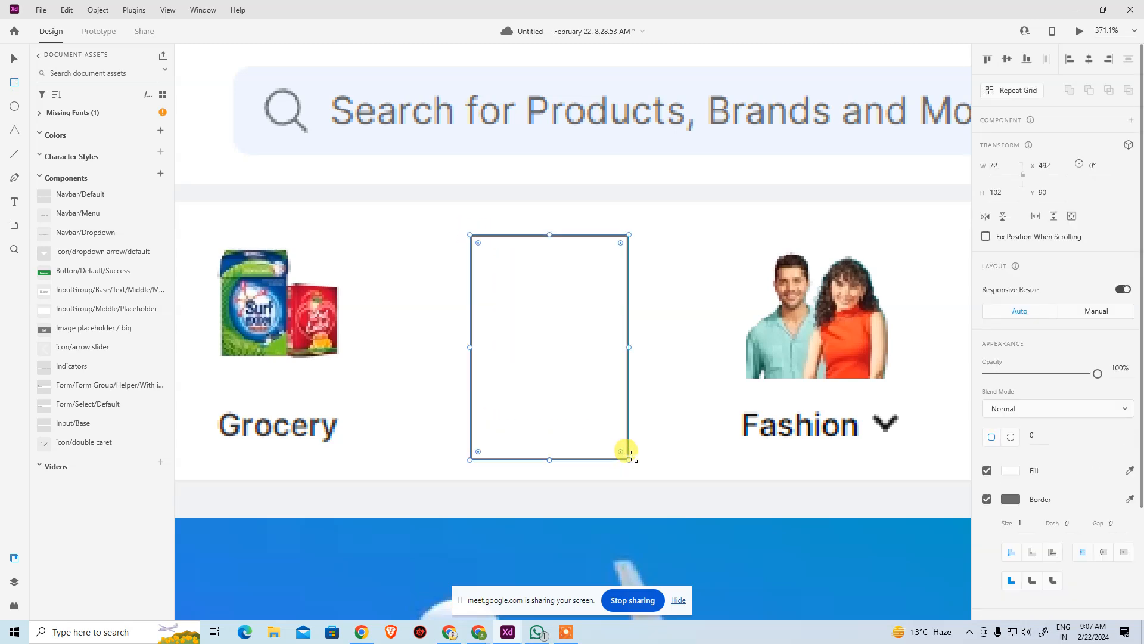
# Try turning the Mobiles rectangle into a component and removing its border, and undo both changes
pyautogui.click(1131, 120)
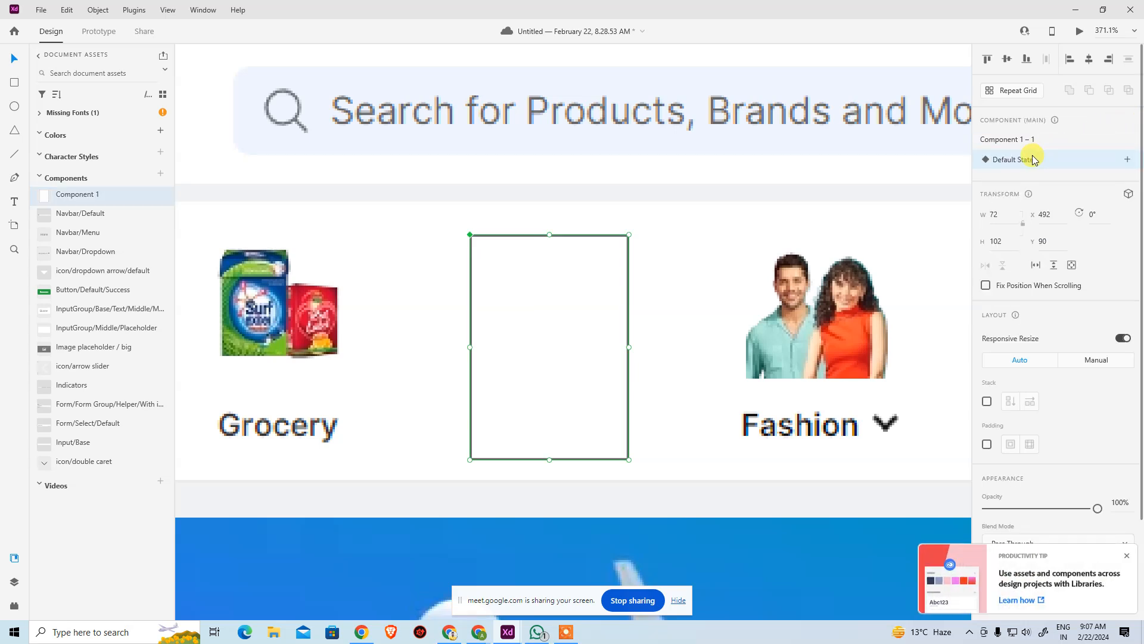
pyautogui.scroll(-3, 1007, 345)
pyautogui.scroll(3, 1013, 206)
pyautogui.scroll(-3, 1020, 357)
pyautogui.click(987, 483)
pyautogui.click(987, 485)
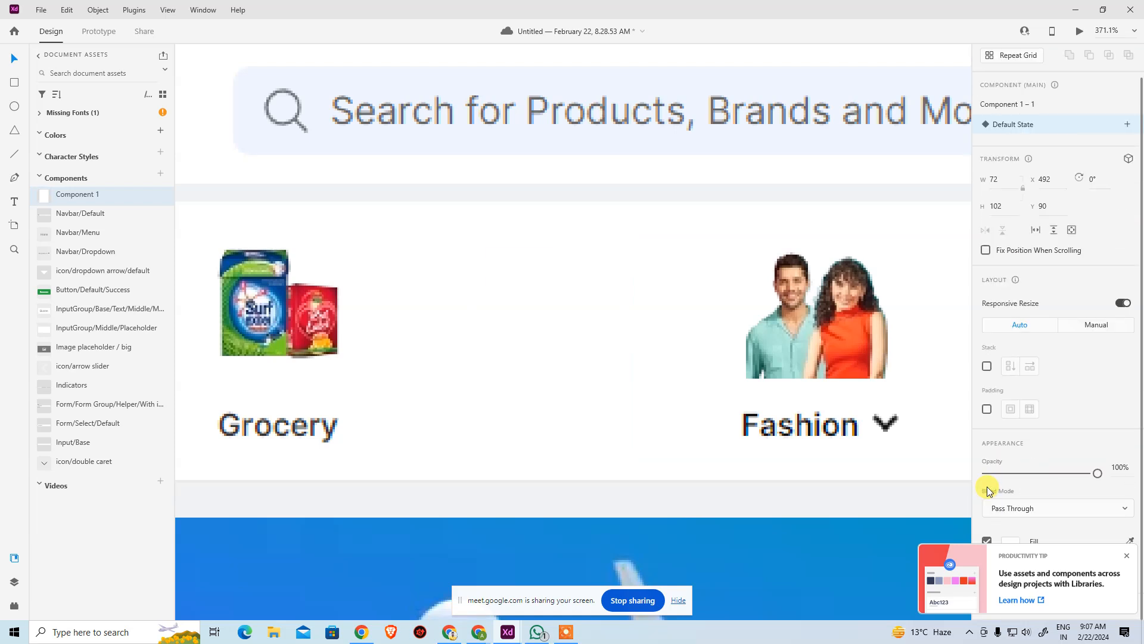
pyautogui.hotkey('ctrl', 'z')
pyautogui.hotkey('ctrl', 'z')
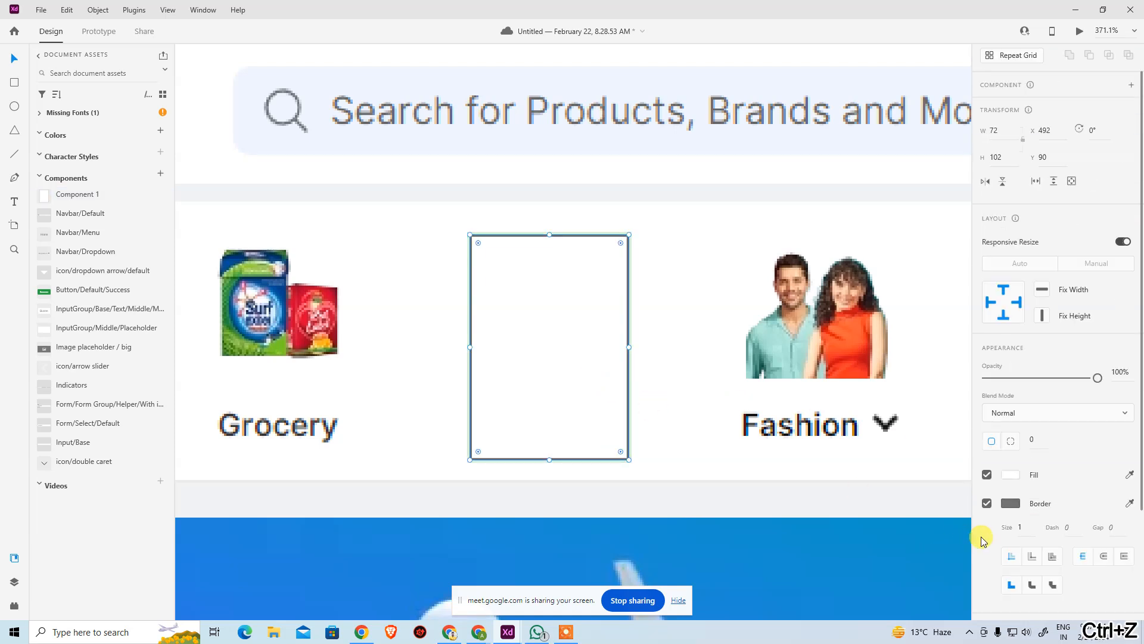
# Remove the Mobiles rectangle's border, convert it into a component and set its fill opacity to 0%
pyautogui.click(987, 503)
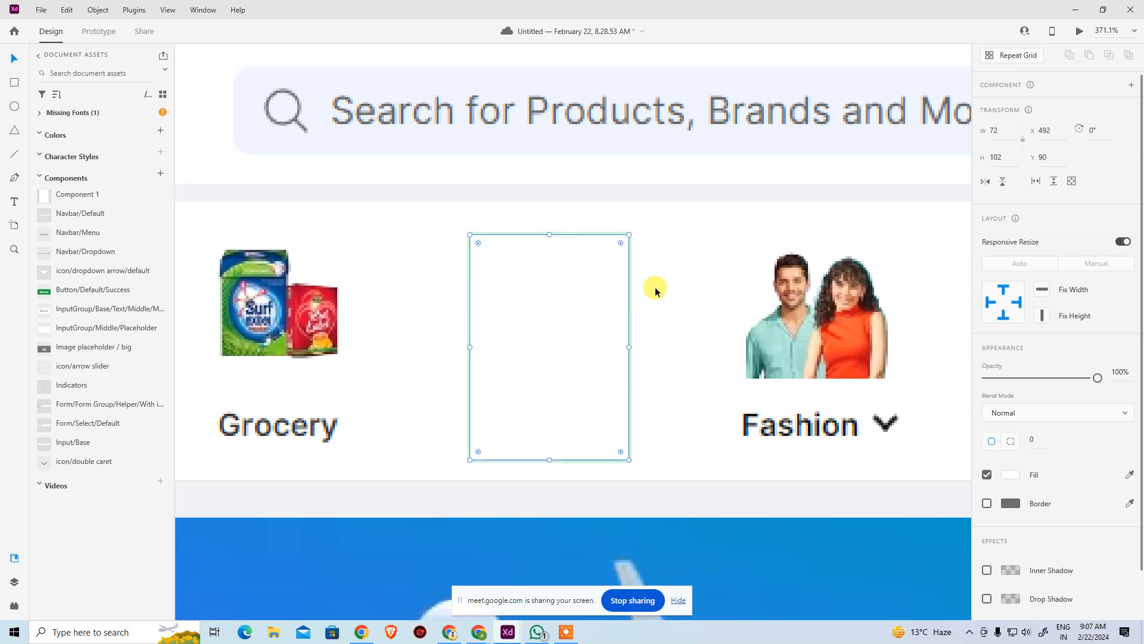
pyautogui.hotkey('ctrl', 'k')
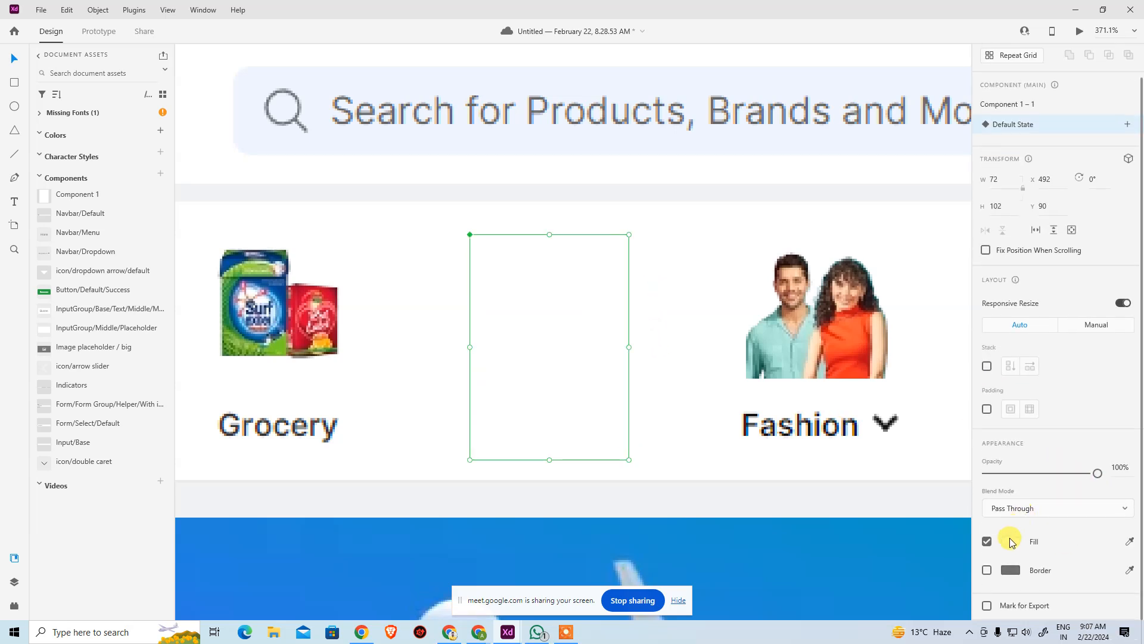
pyautogui.click(1011, 540)
pyautogui.click(968, 450)
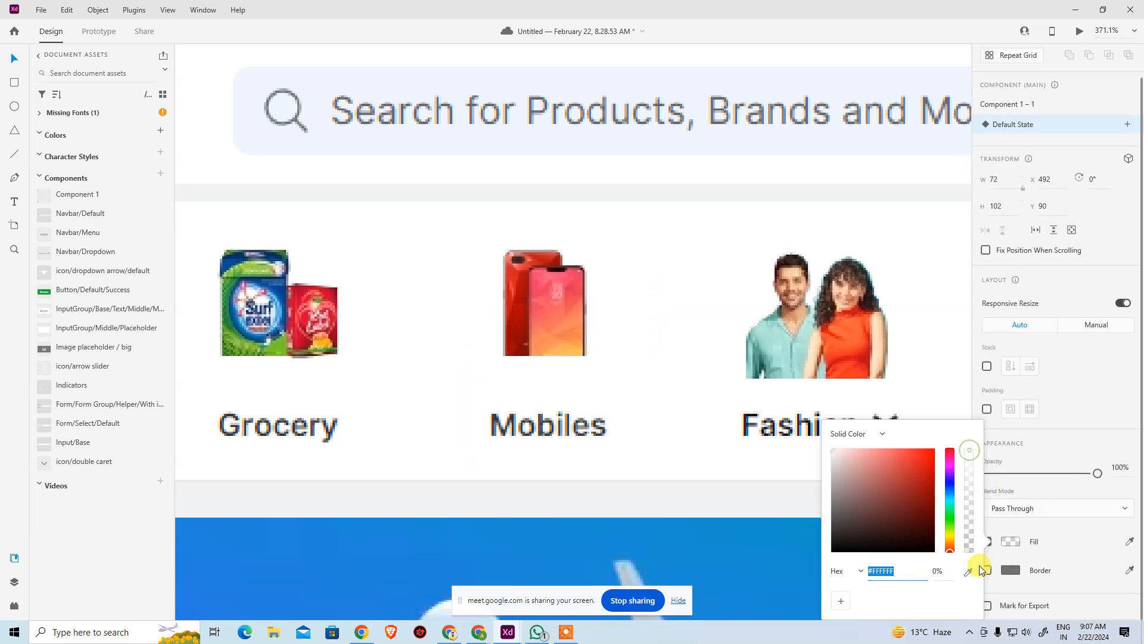
pyautogui.click(708, 225)
pyautogui.click(565, 301)
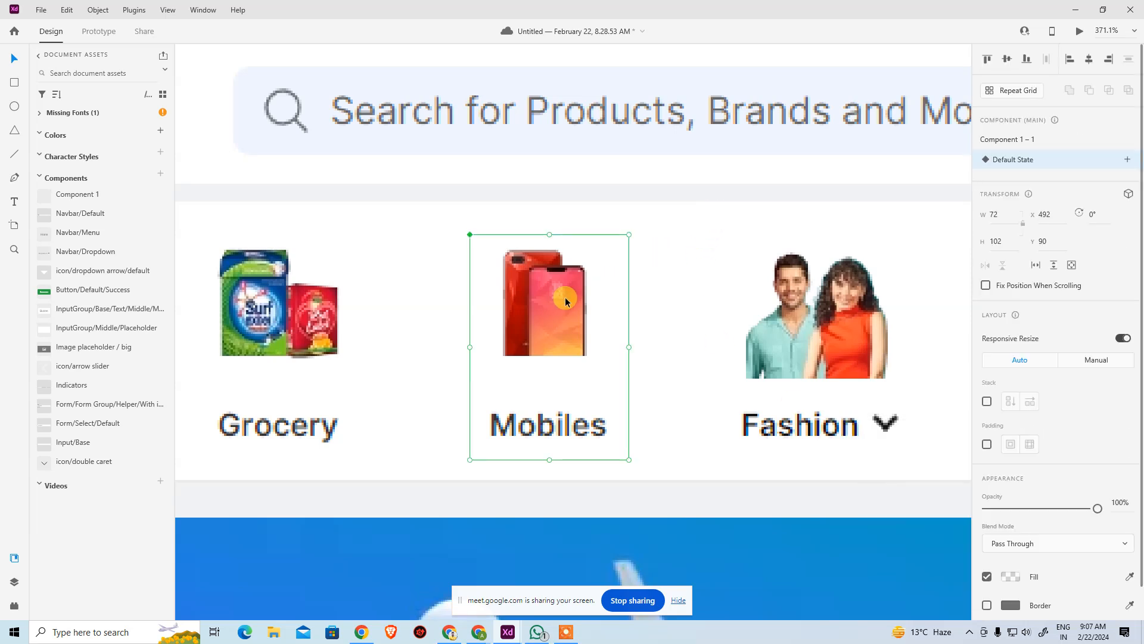
# In Prototype mode, link the transparent Mobiles component to Web 1920 – 6 with a Tap trigger and Slide Right transition
pyautogui.click(99, 31)
pyautogui.hotkey('ctrl', '-')
pyautogui.hotkey('ctrl', '-')
pyautogui.hotkey('ctrl', '-')
pyautogui.hotkey('ctrl', '-')
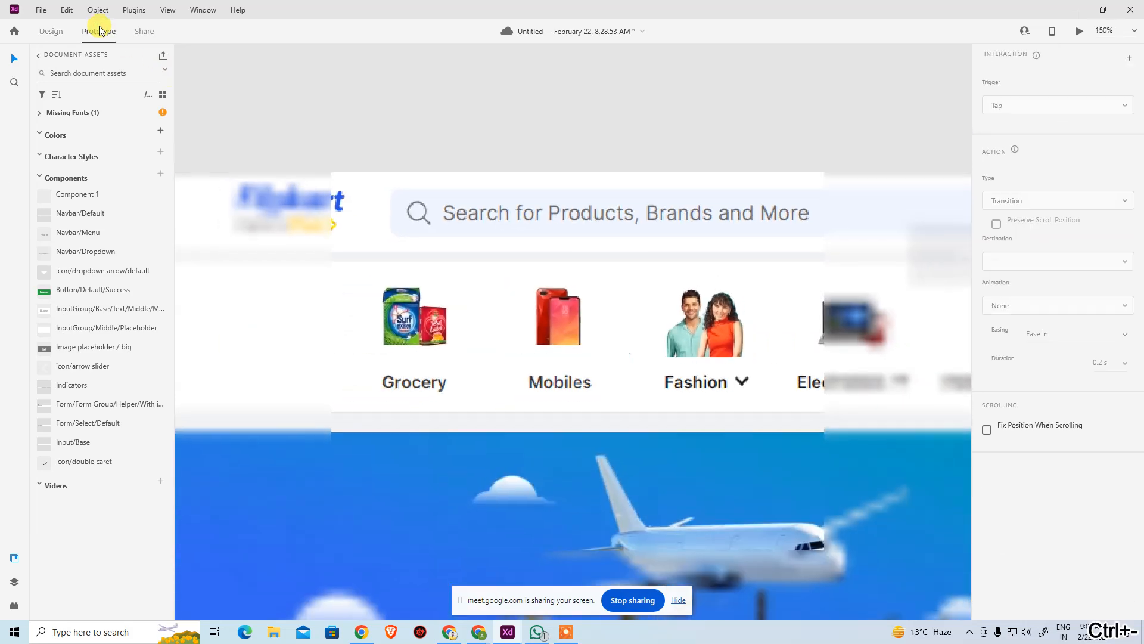
pyautogui.moveTo(709, 390); pyautogui.dragTo(365, 210)
pyautogui.moveTo(287, 158); pyautogui.dragTo(901, 334)
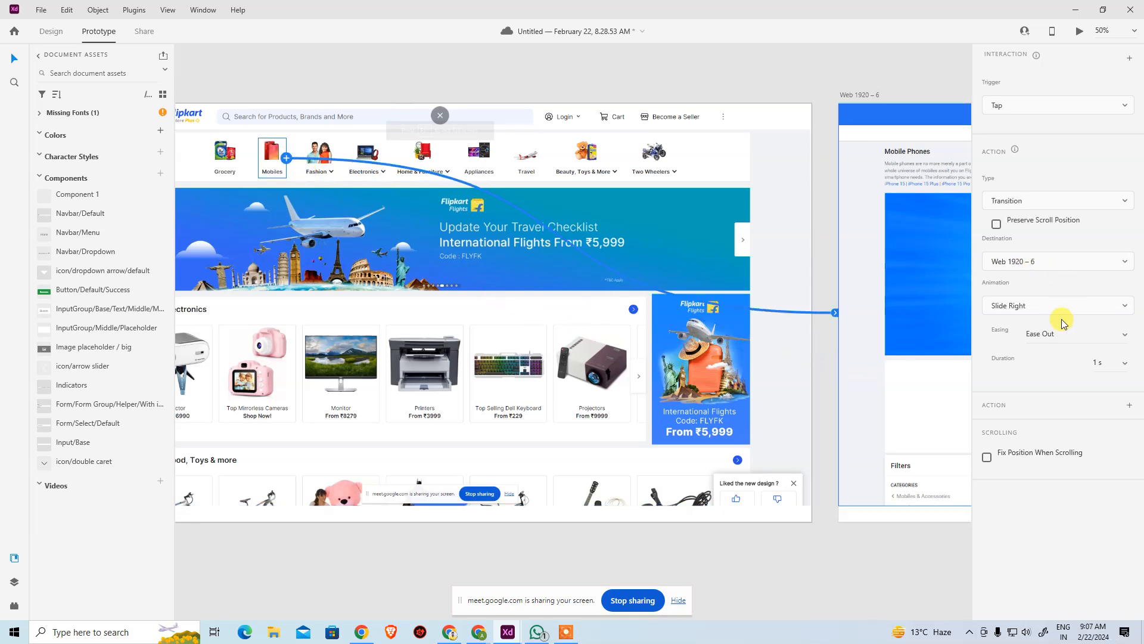
# Preview the prototype, test the Mobiles link, close the preview and deselect the component
pyautogui.hotkey('ctrl', 'Return')
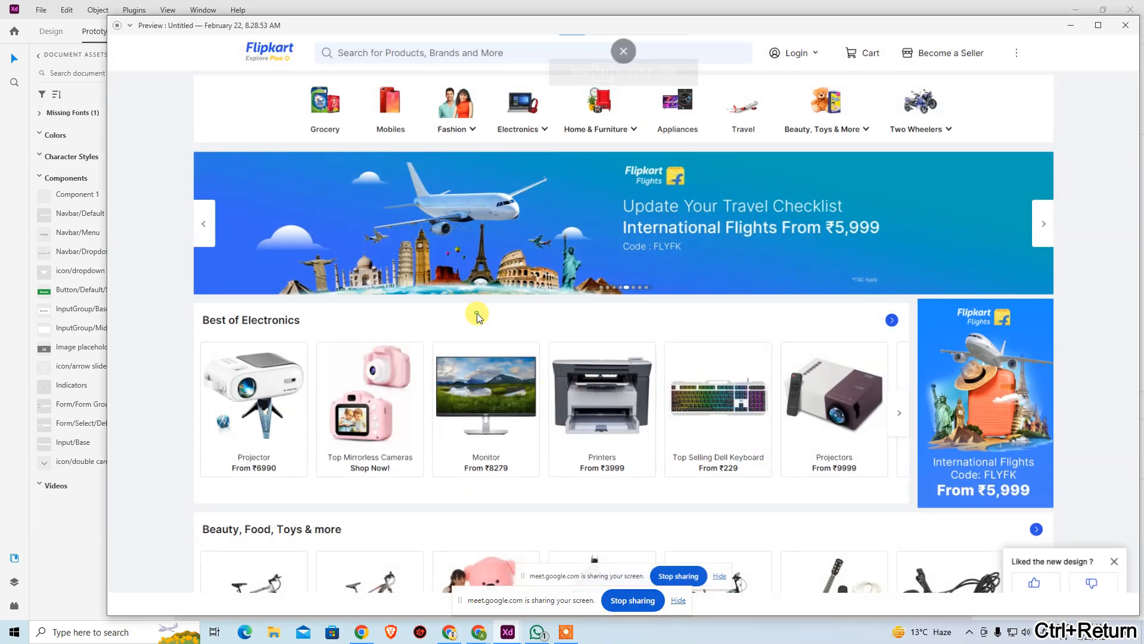
pyautogui.click(396, 100)
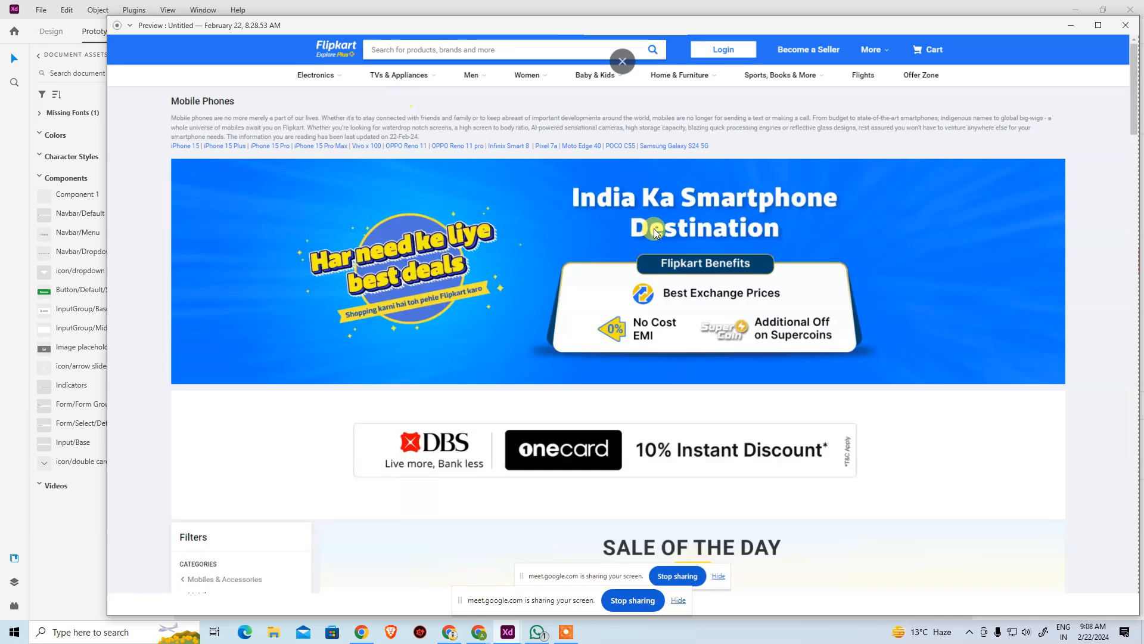
pyautogui.click(1126, 25)
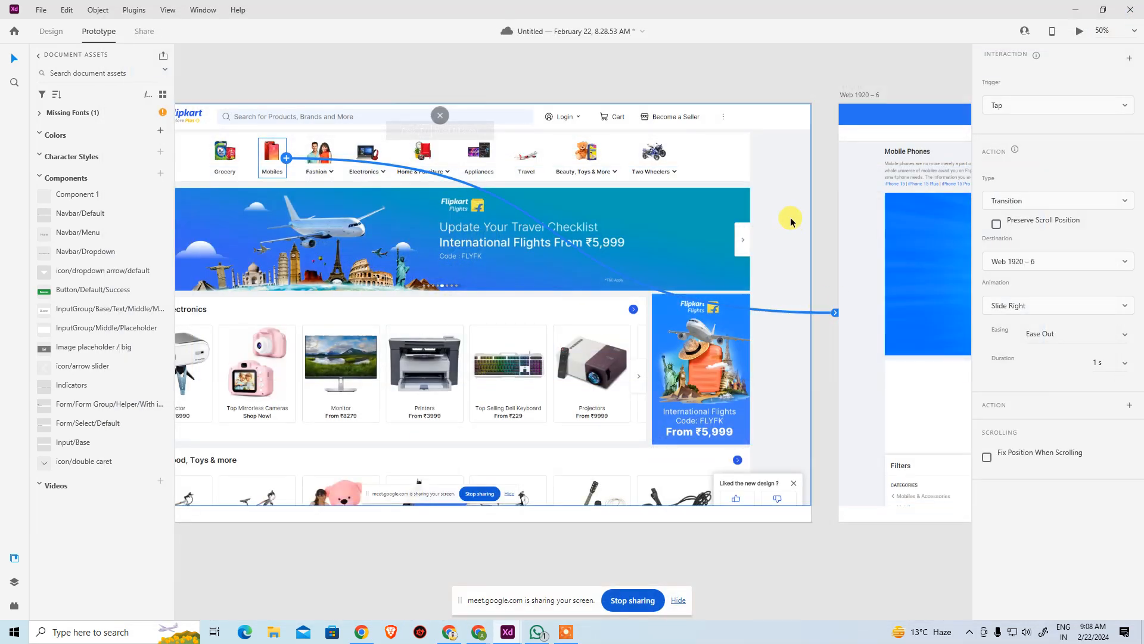
pyautogui.hotkey('ctrl', '-')
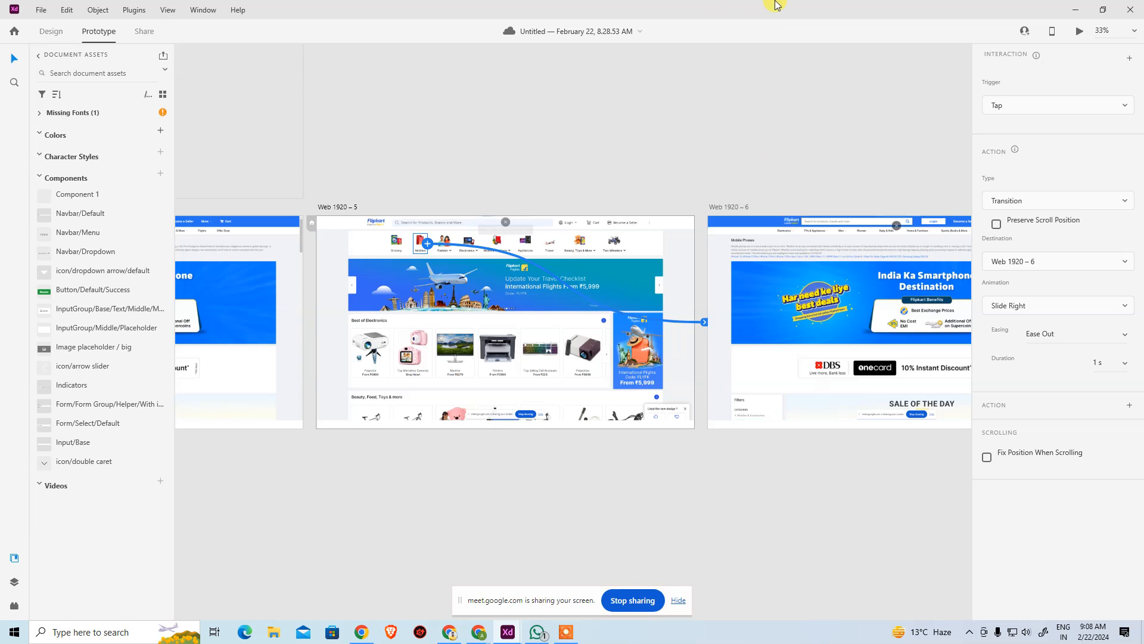
pyautogui.hotkey('ctrl', '-')
pyautogui.click(728, 546)
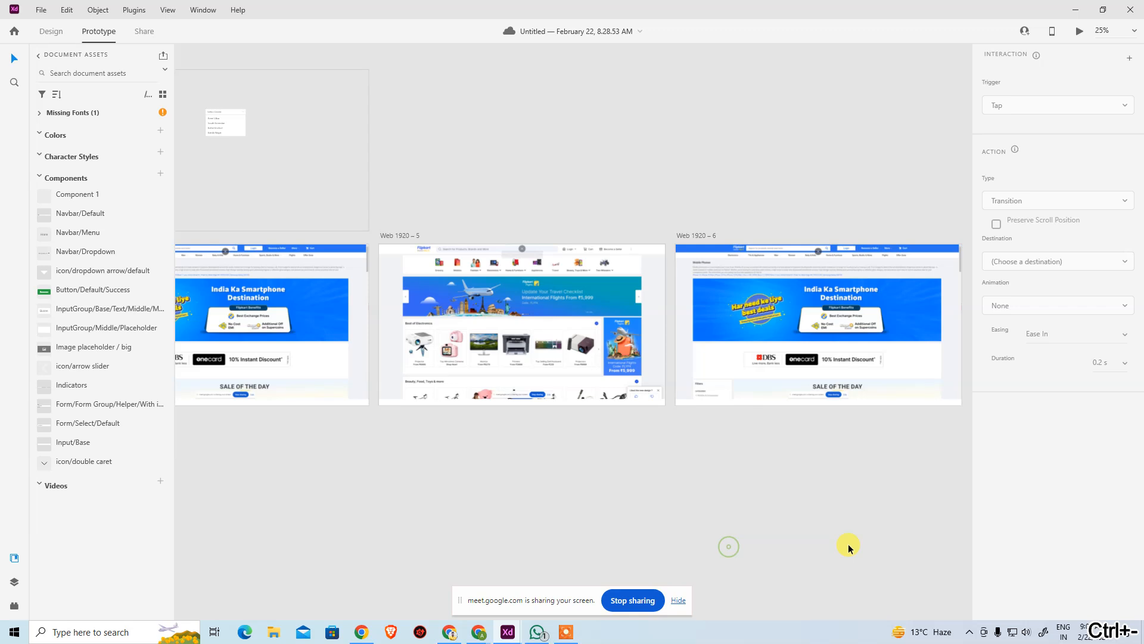
# Switch to Chrome and search Google for mobbin in a new tab
pyautogui.moveTo(478, 631)
pyautogui.click(428, 596)
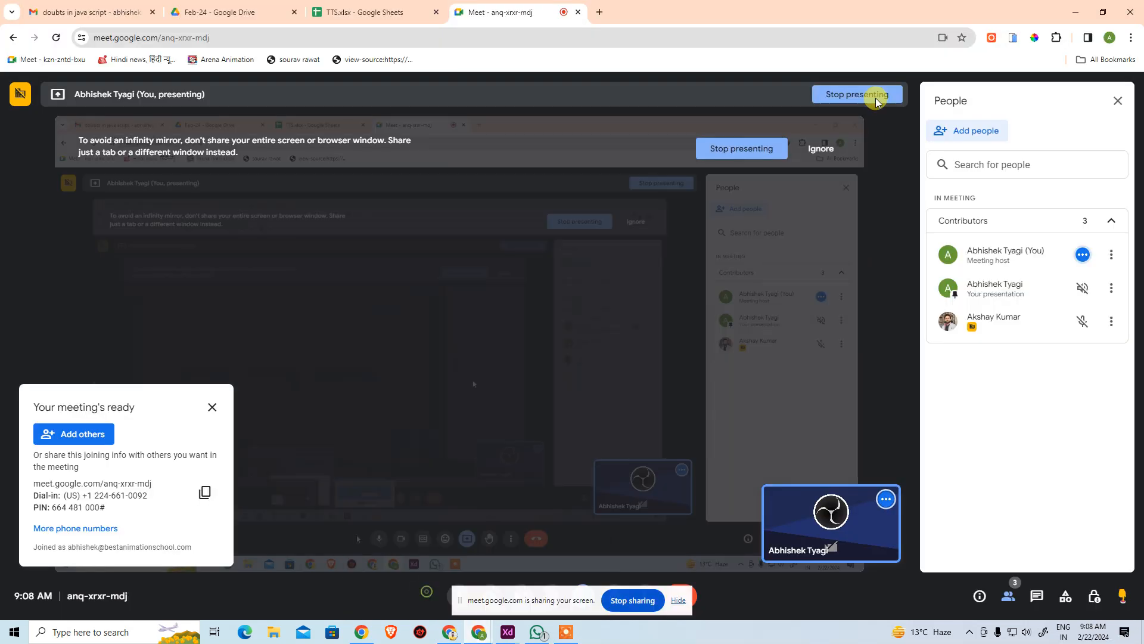
pyautogui.click(601, 13)
pyautogui.write('mobbin')
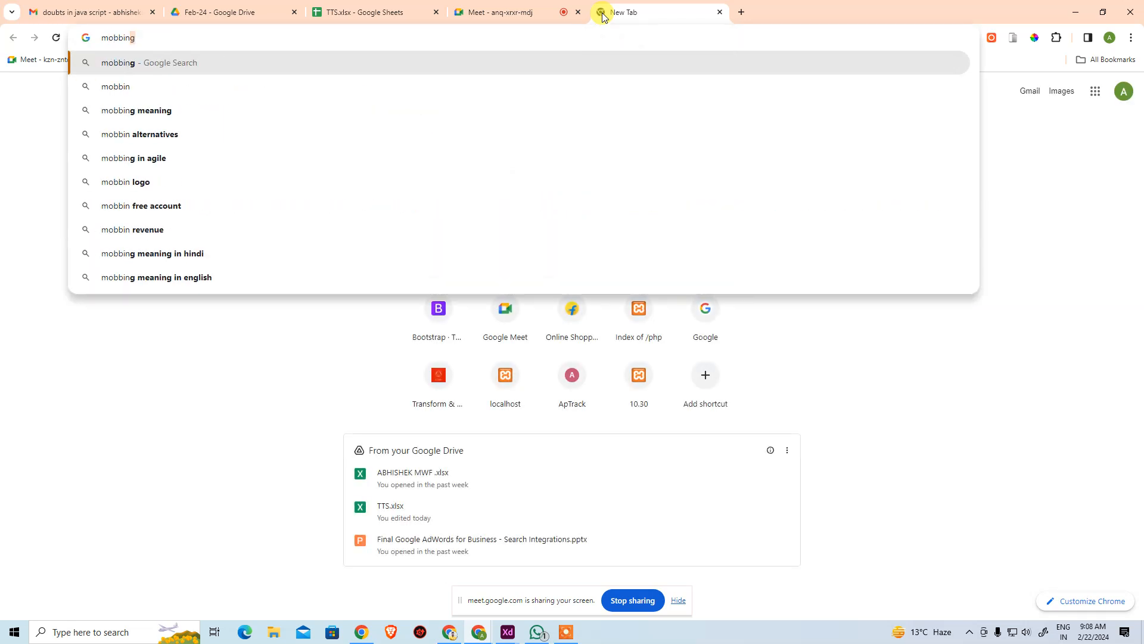
pyautogui.press('Delete')
pyautogui.press('Return')
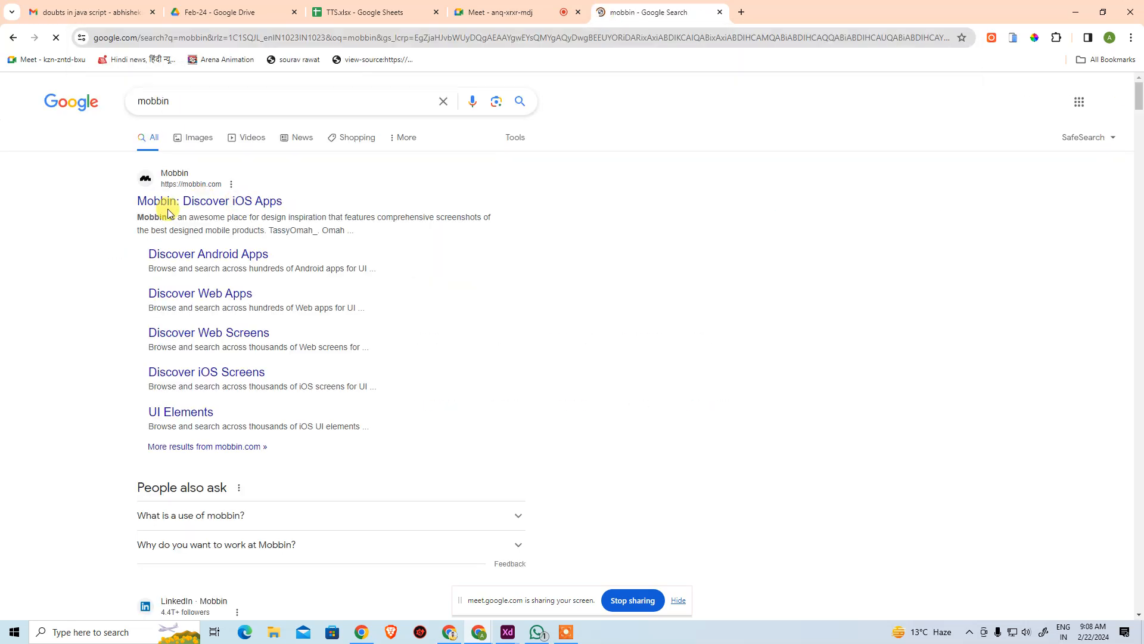
# Open the Mobbin website from the search results and read through its landing page on app categories, flows and design patterns
pyautogui.click(182, 201)
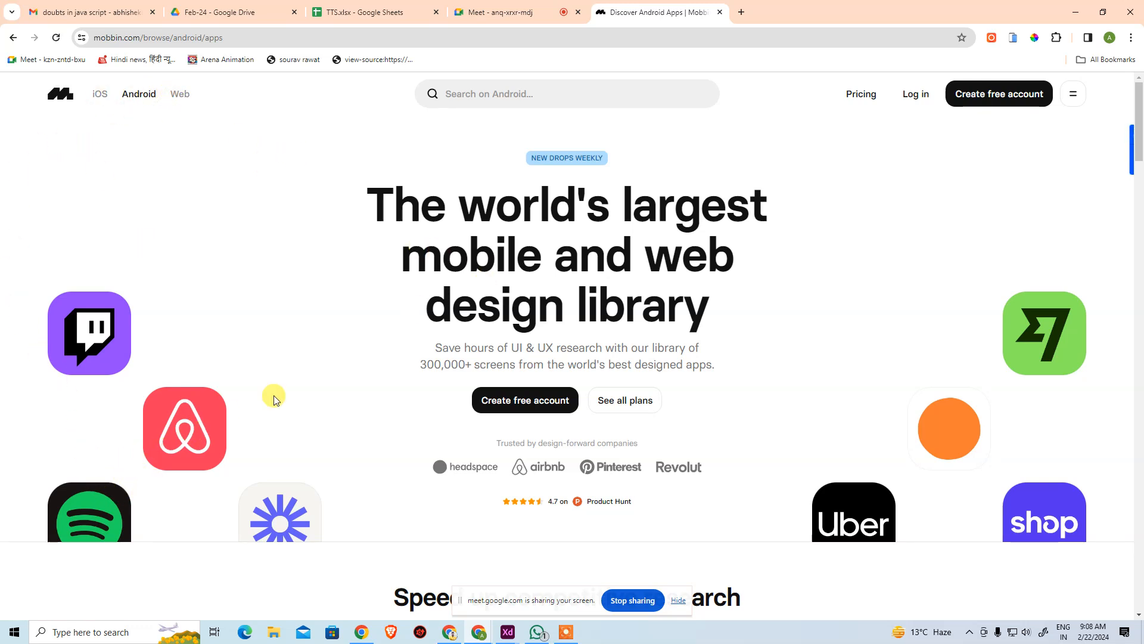
pyautogui.scroll(-7, 830, 419)
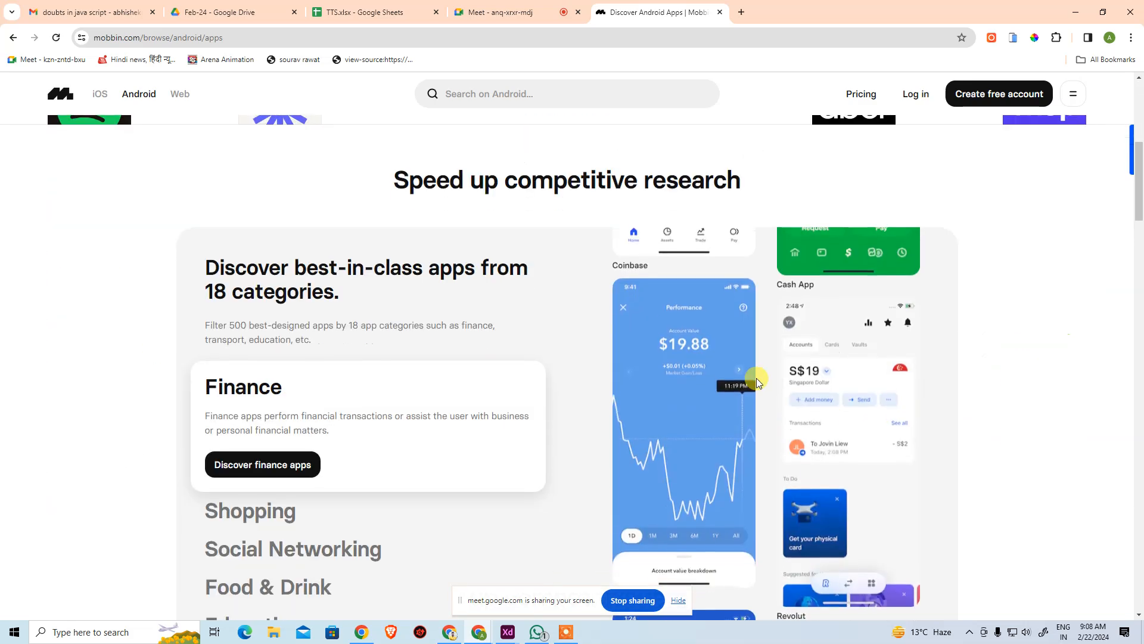
pyautogui.scroll(-2, 700, 446)
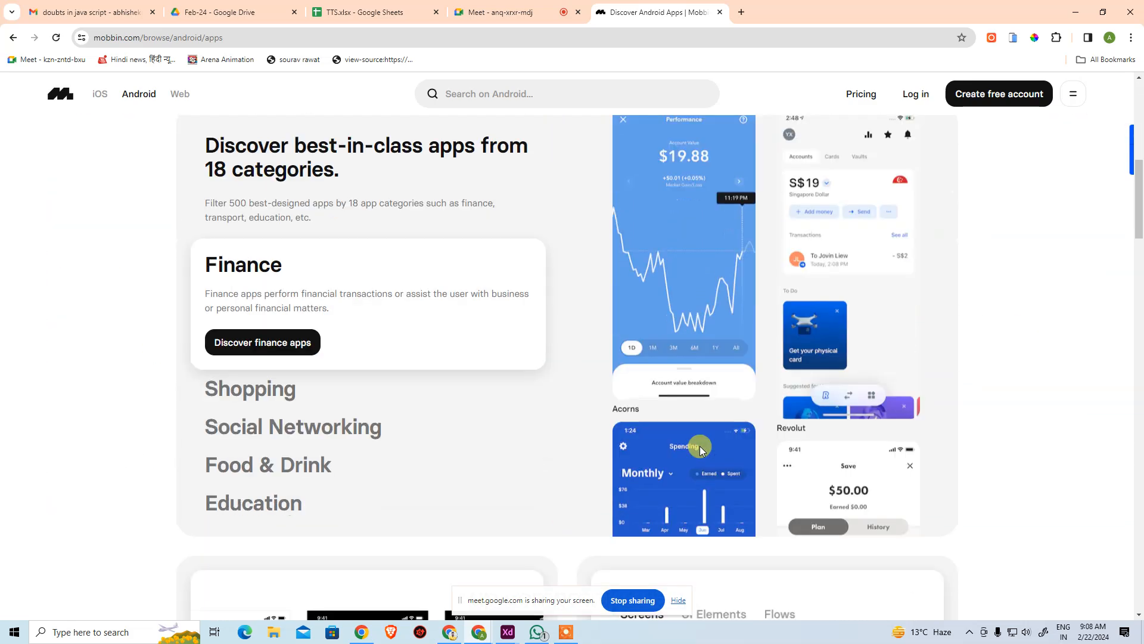
pyautogui.scroll(-14, 697, 447)
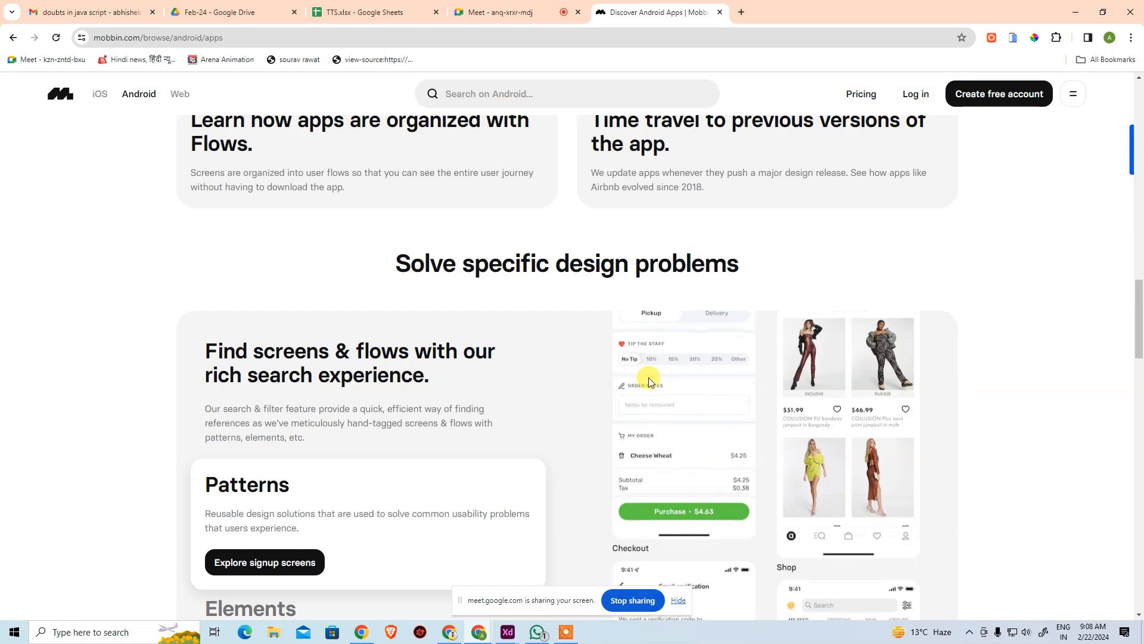
pyautogui.scroll(-6, 375, 345)
pyautogui.scroll(20, 381, 336)
pyautogui.scroll(-10, 417, 307)
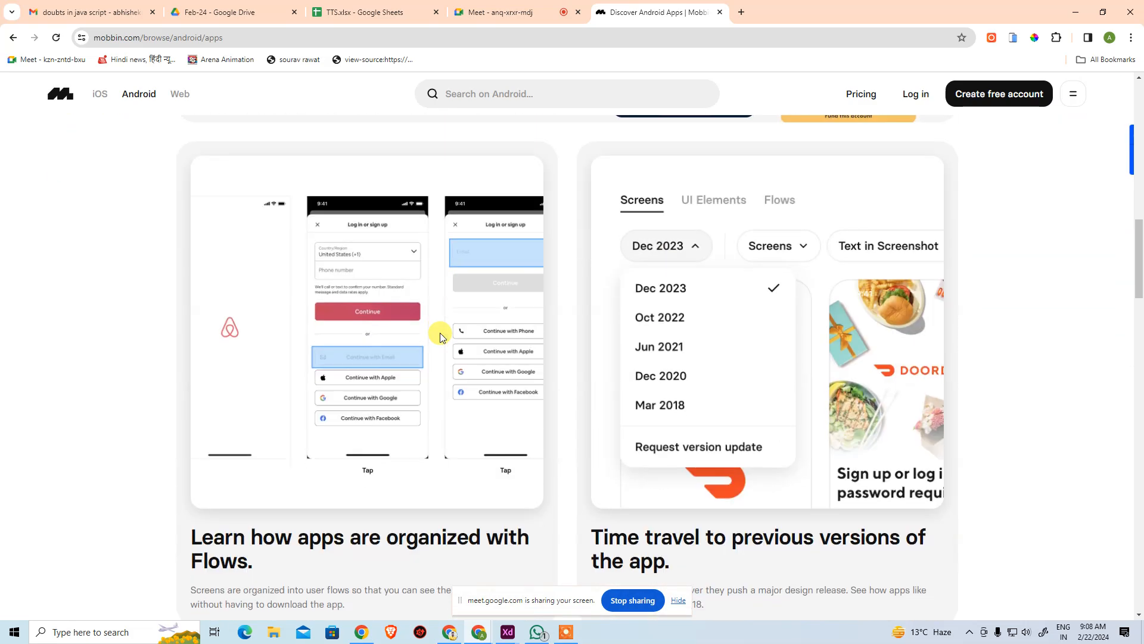
pyautogui.scroll(-10, 390, 436)
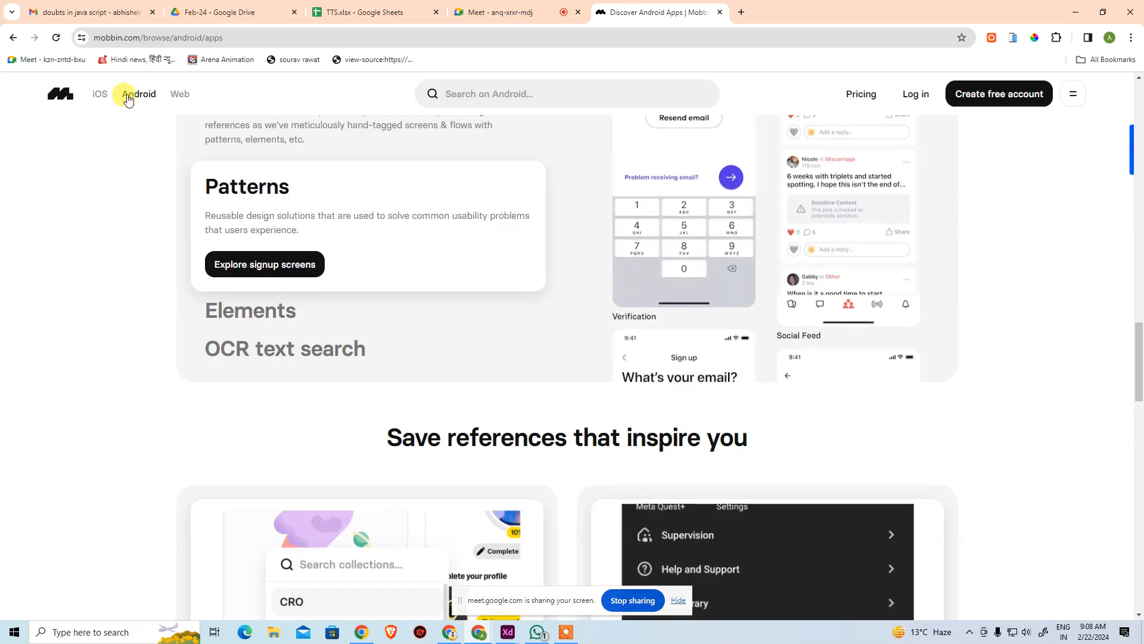
# Explore Mobbin's signup screens and look through the iOS apps listed on the Discover page
pyautogui.click(301, 270)
pyautogui.scroll(-7, 510, 331)
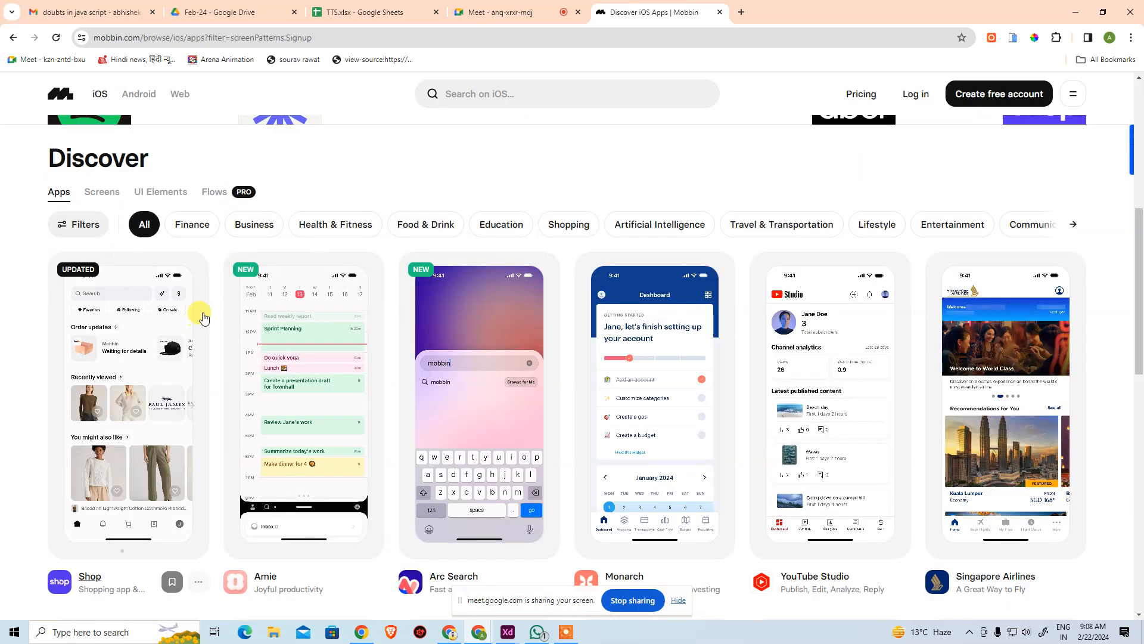
pyautogui.scroll(-2, 202, 318)
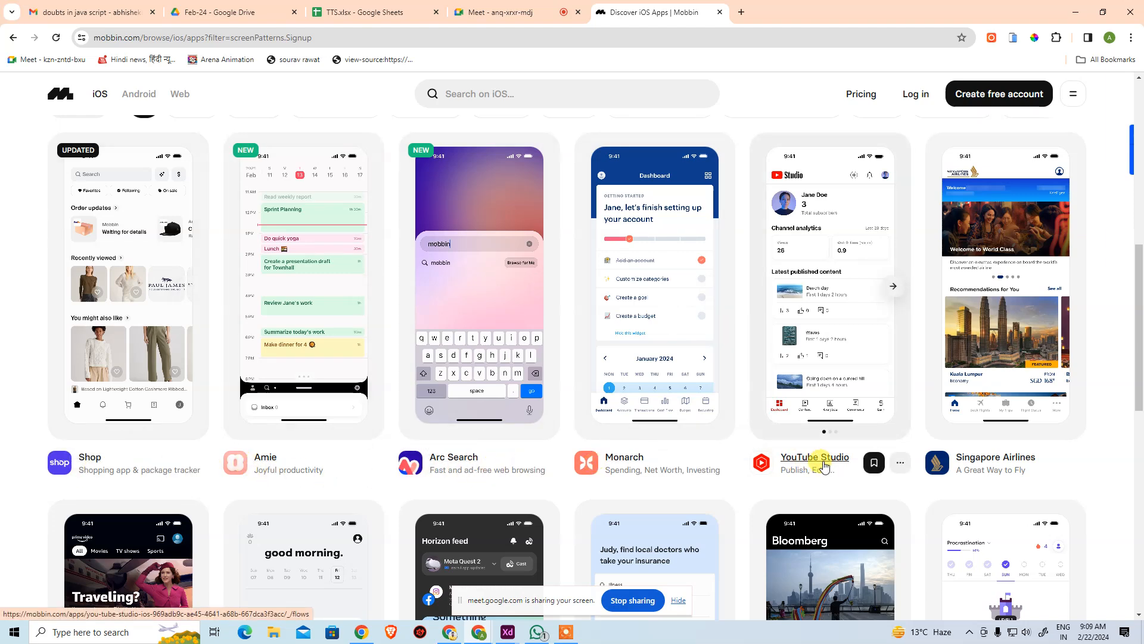
pyautogui.scroll(-6, 923, 385)
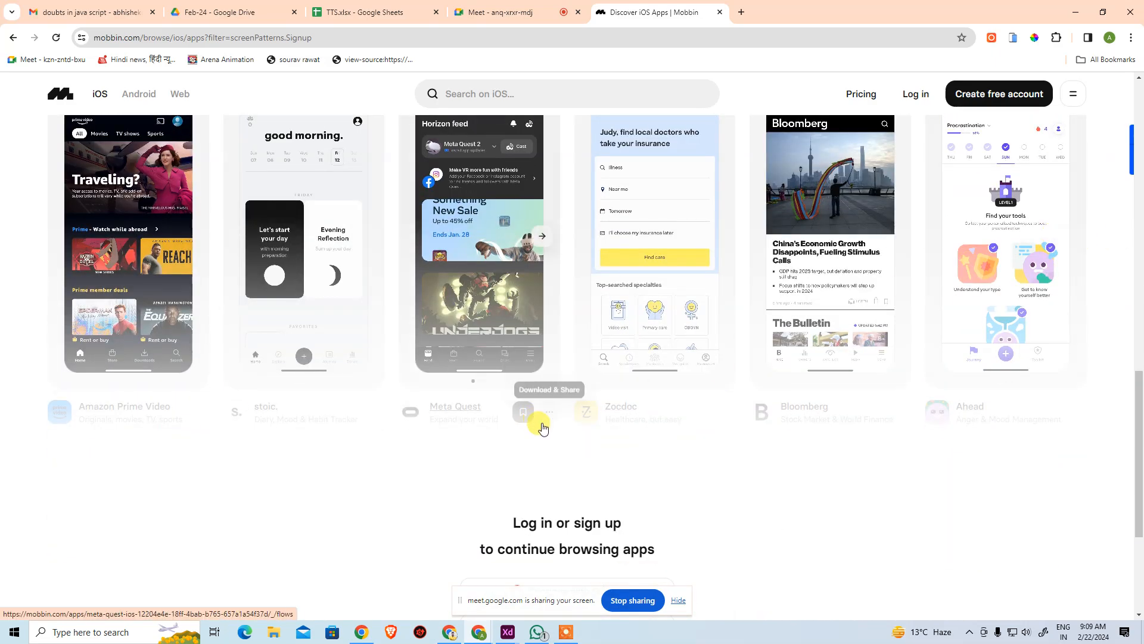
pyautogui.scroll(4, 547, 429)
pyautogui.scroll(4, 547, 429)
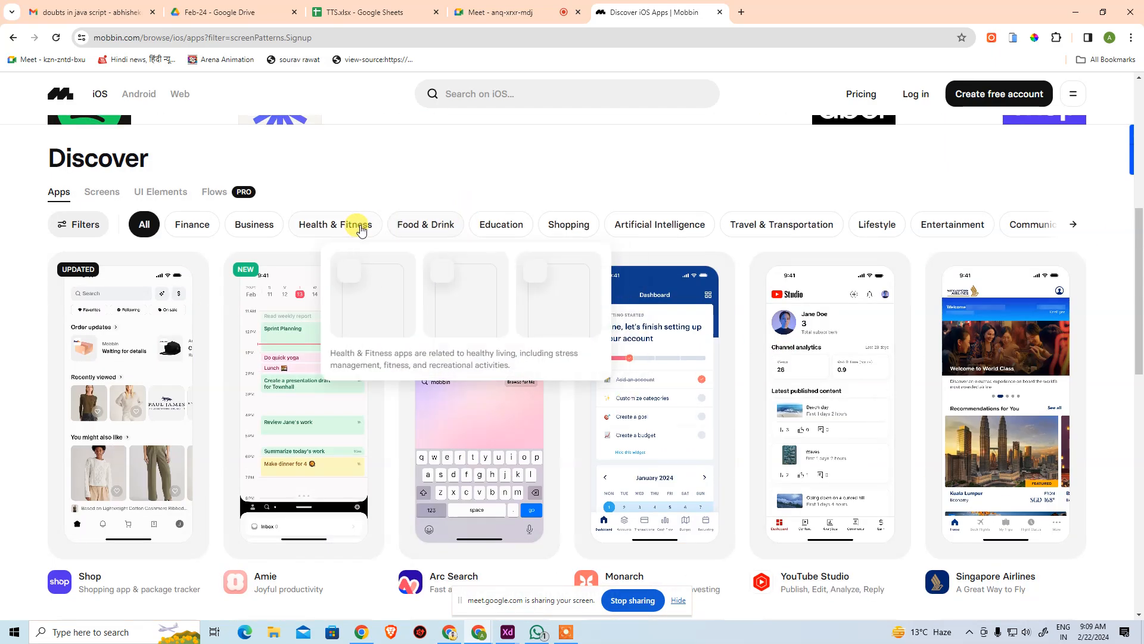
# Request the Food & Drink category, sign up to Mobbin with the existing Google account and dismiss the Figma plugin announcement
pyautogui.click(423, 226)
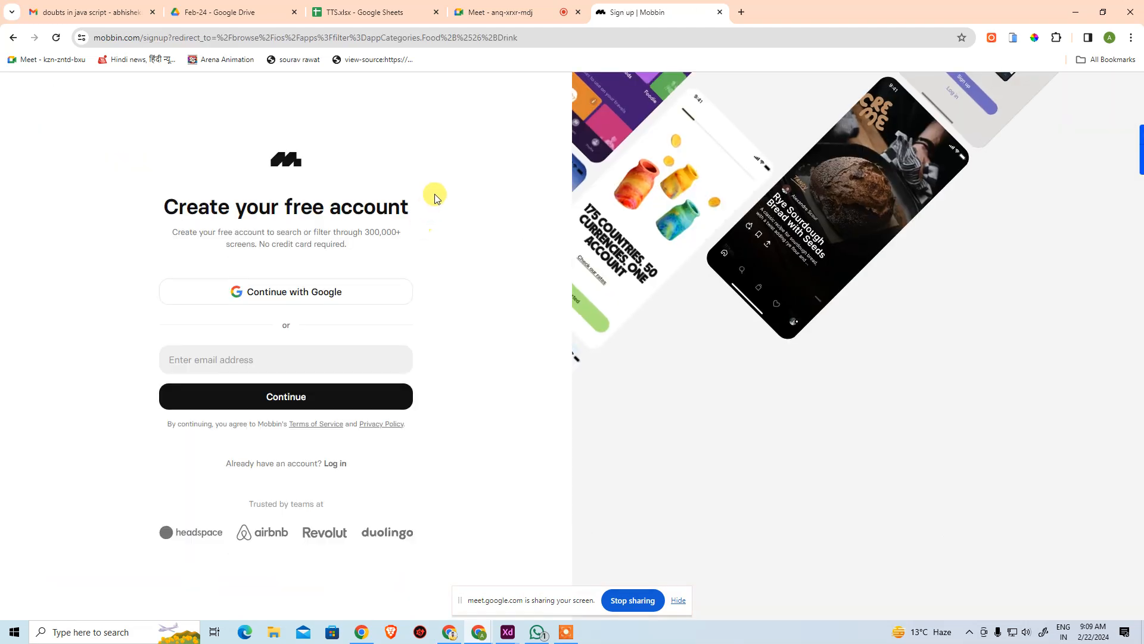
pyautogui.click(299, 287)
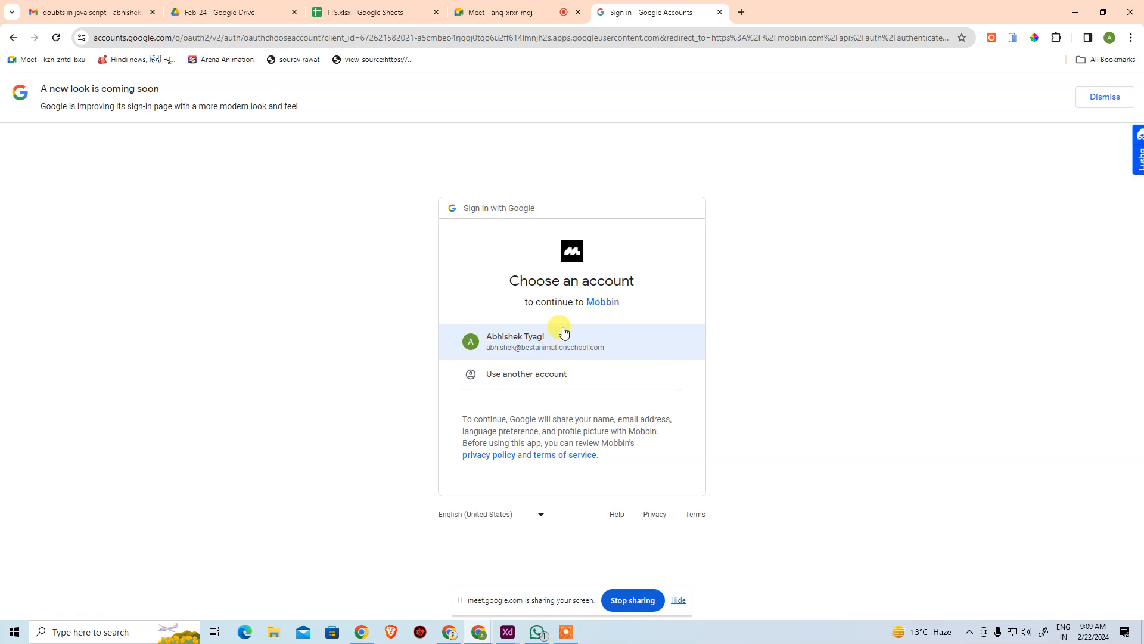
pyautogui.click(538, 345)
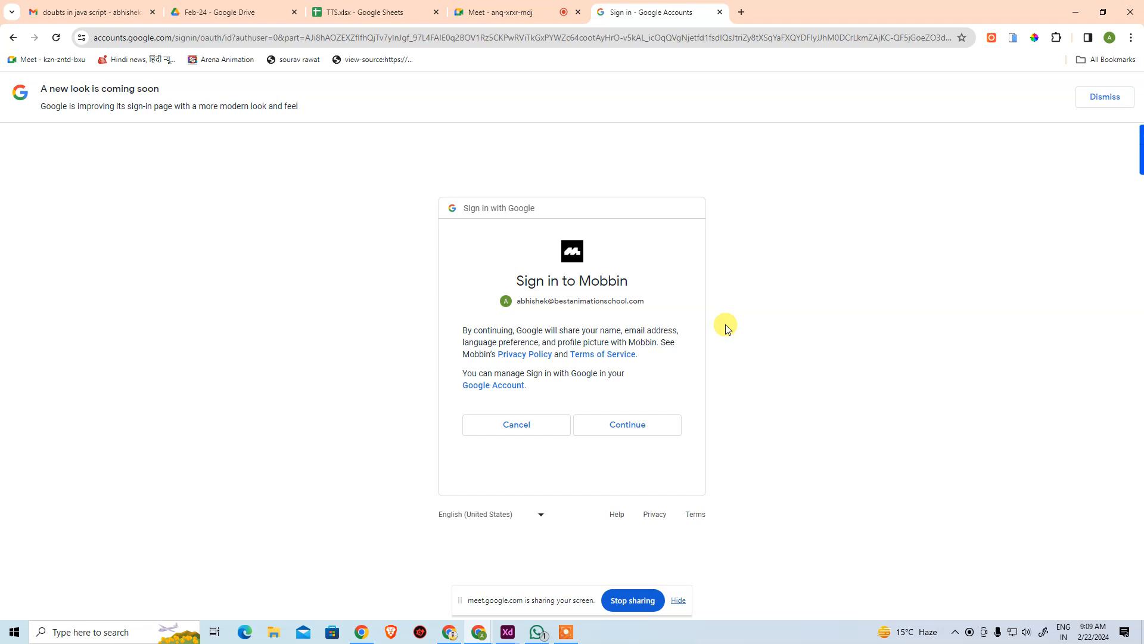
pyautogui.click(654, 431)
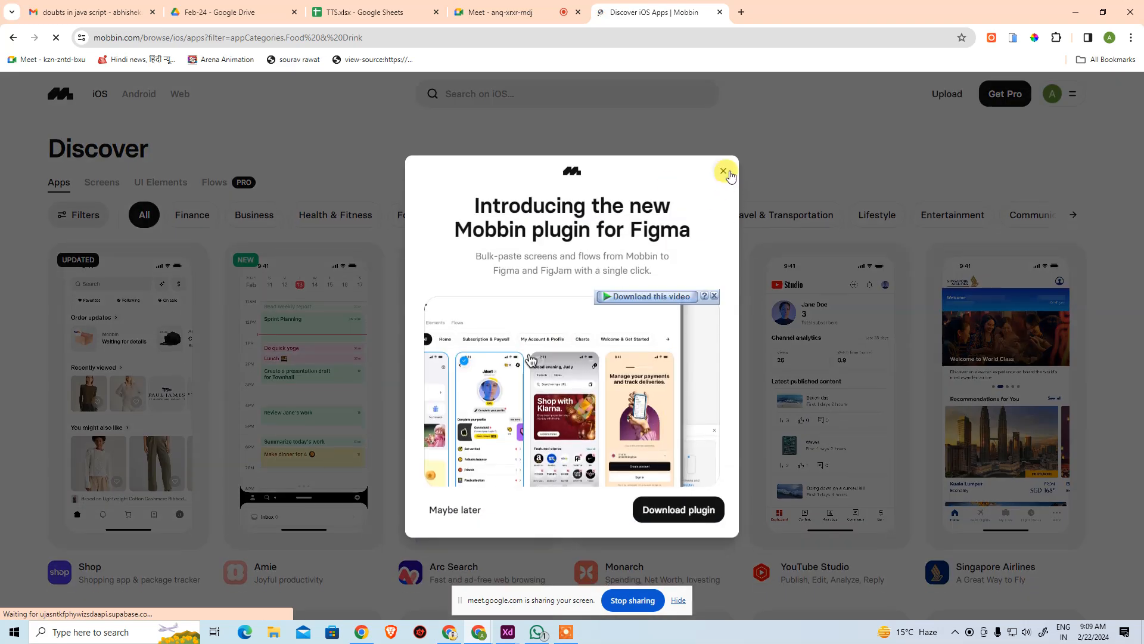
pyautogui.click(723, 172)
# Filter the iOS apps on the Discover page by Food & Drink and open the Zomato app's flows
pyautogui.scroll(-2, 281, 263)
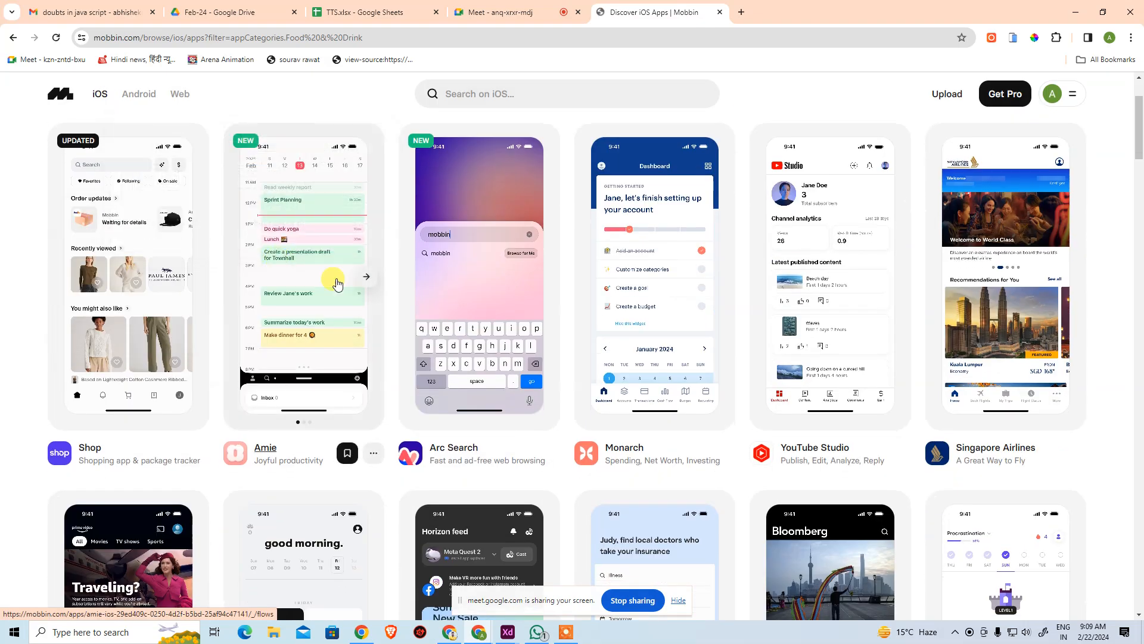
pyautogui.scroll(-2, 493, 345)
pyautogui.scroll(4, 357, 159)
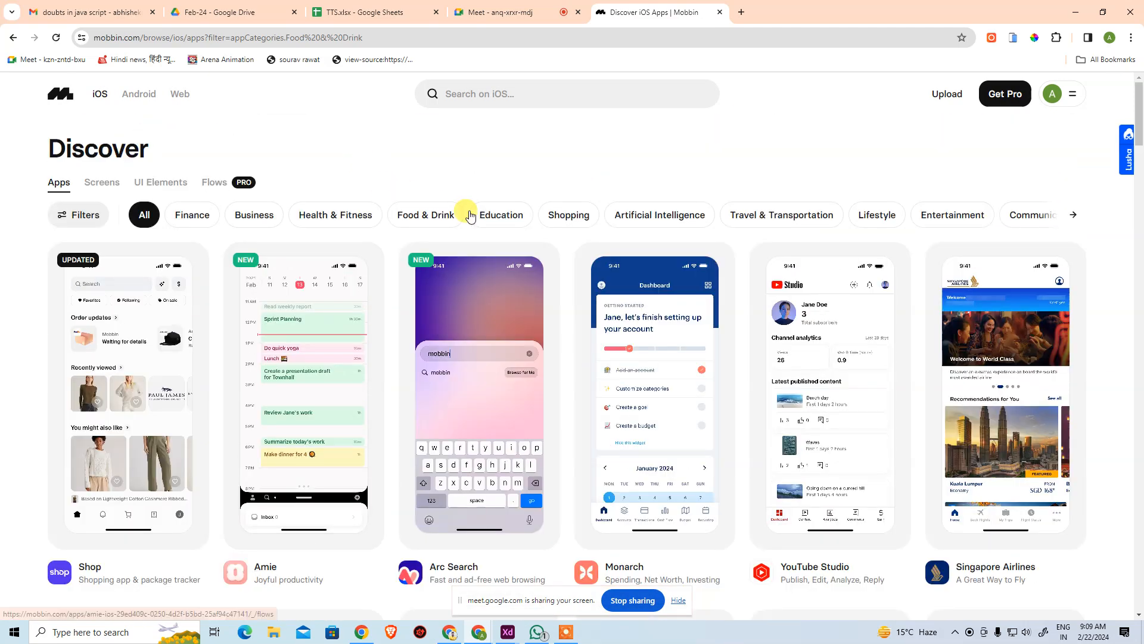
pyautogui.click(442, 219)
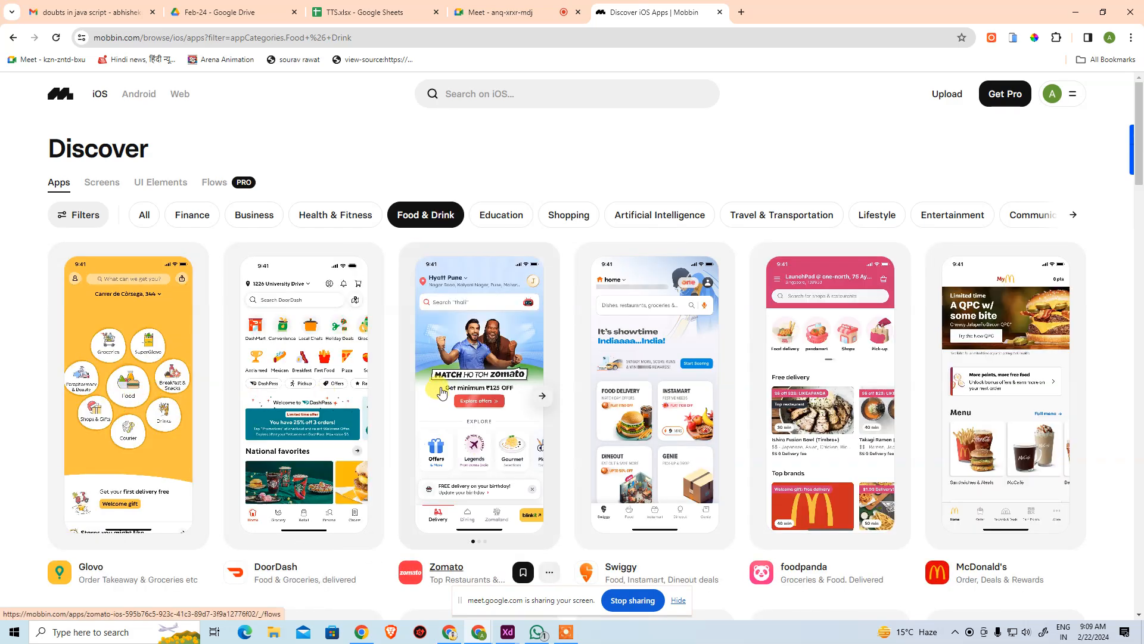
pyautogui.click(447, 391)
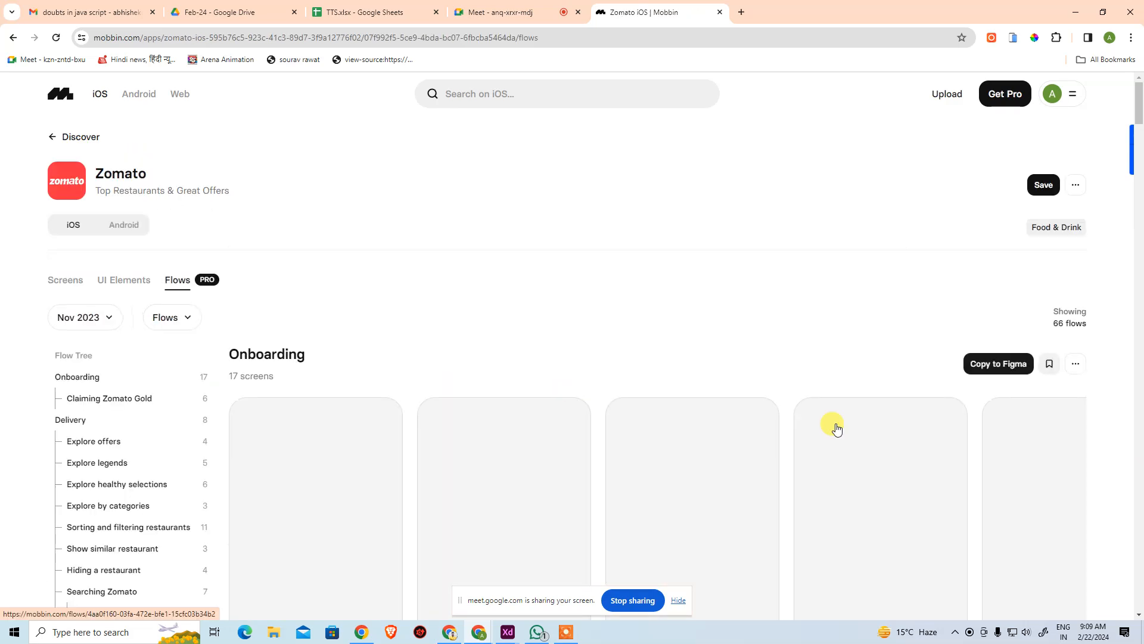
# Examine Zomato's Onboarding and Claiming Zomato Gold flows and check which of the remaining flows are accessible
pyautogui.scroll(-2, 634, 257)
pyautogui.scroll(-1, 637, 260)
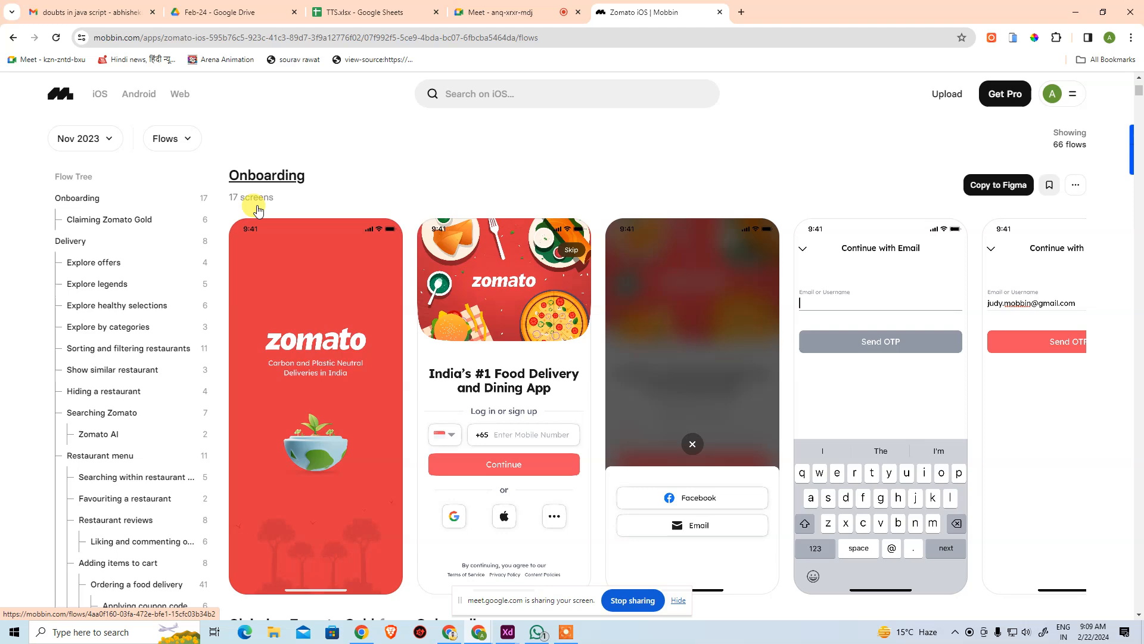
pyautogui.scroll(-3, 288, 241)
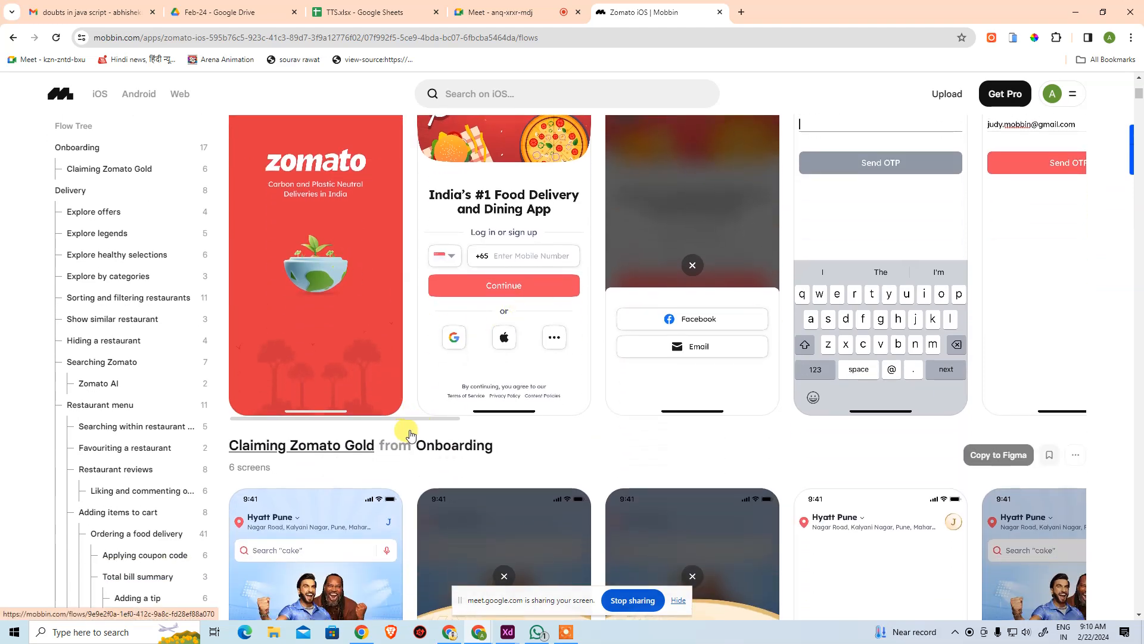
pyautogui.moveTo(452, 422); pyautogui.dragTo(276, 439)
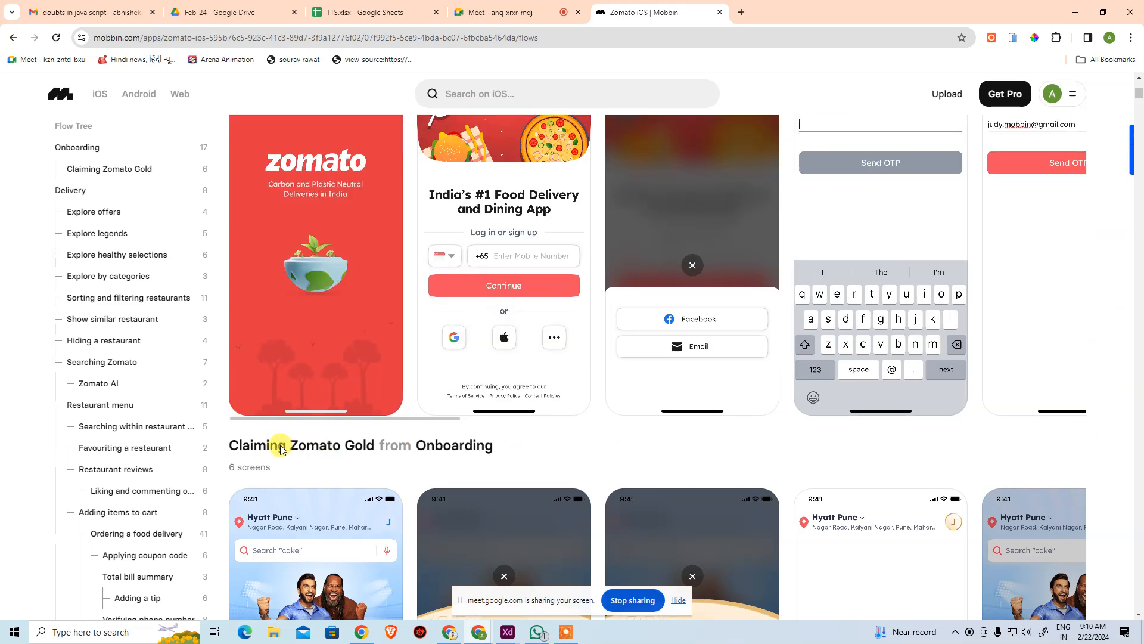
pyautogui.scroll(-3, 289, 310)
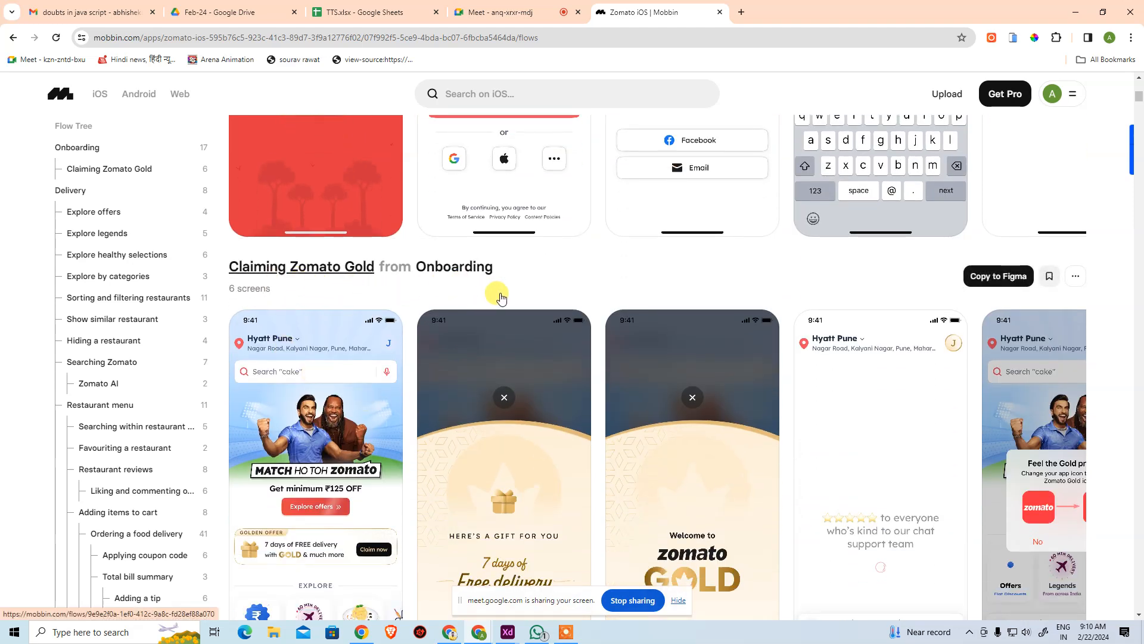
pyautogui.scroll(-4, 503, 300)
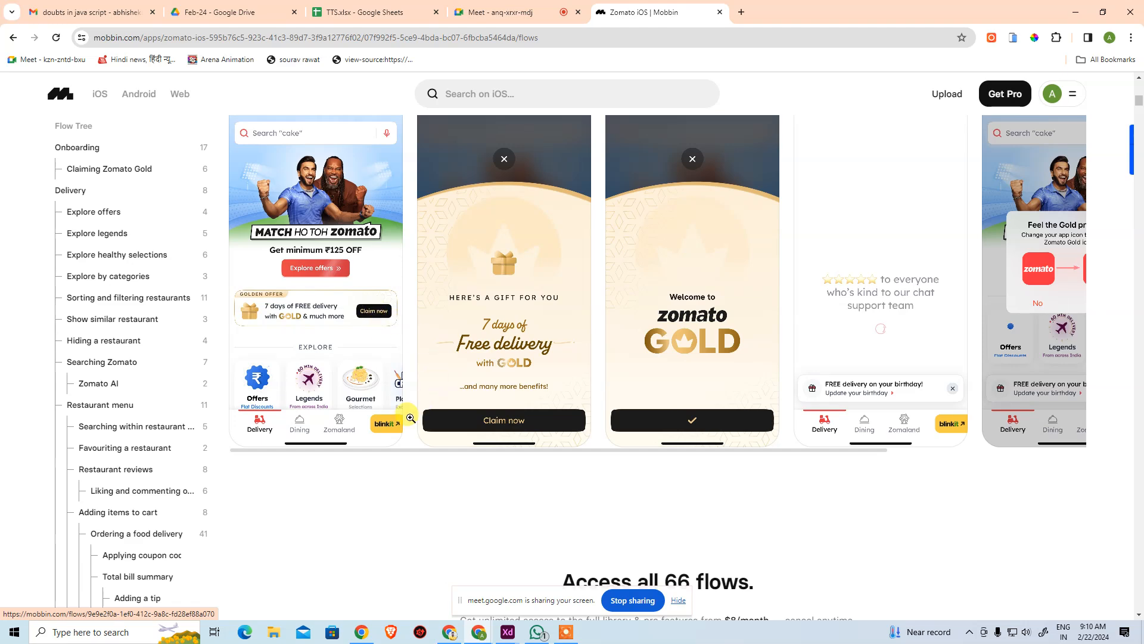
pyautogui.moveTo(378, 454); pyautogui.dragTo(357, 468)
pyautogui.scroll(3, 288, 235)
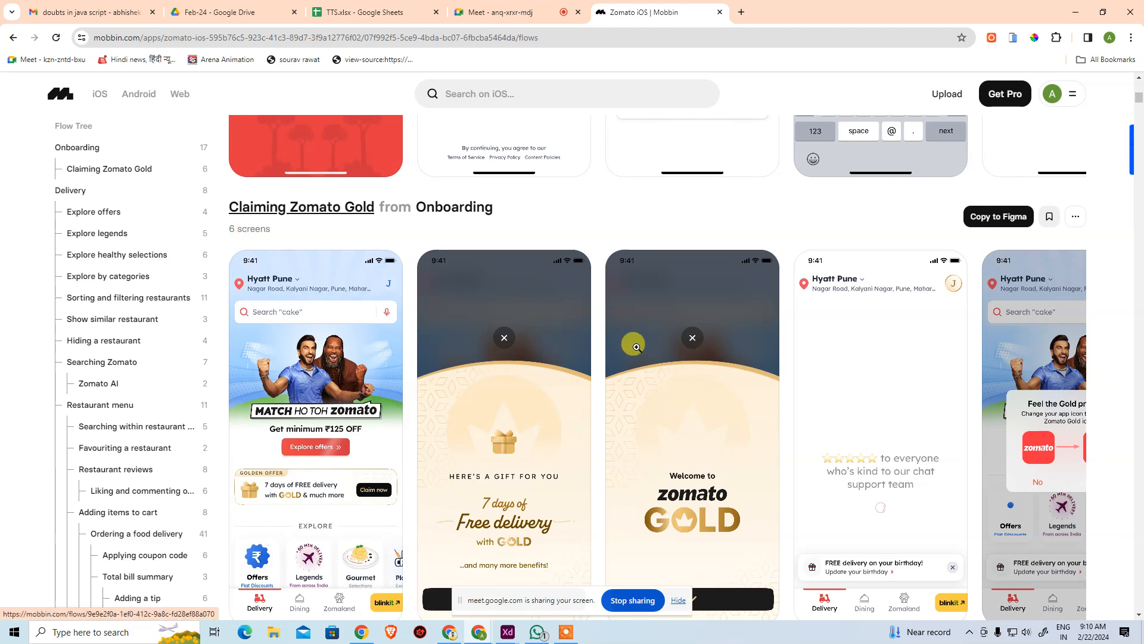
pyautogui.scroll(-9, 630, 378)
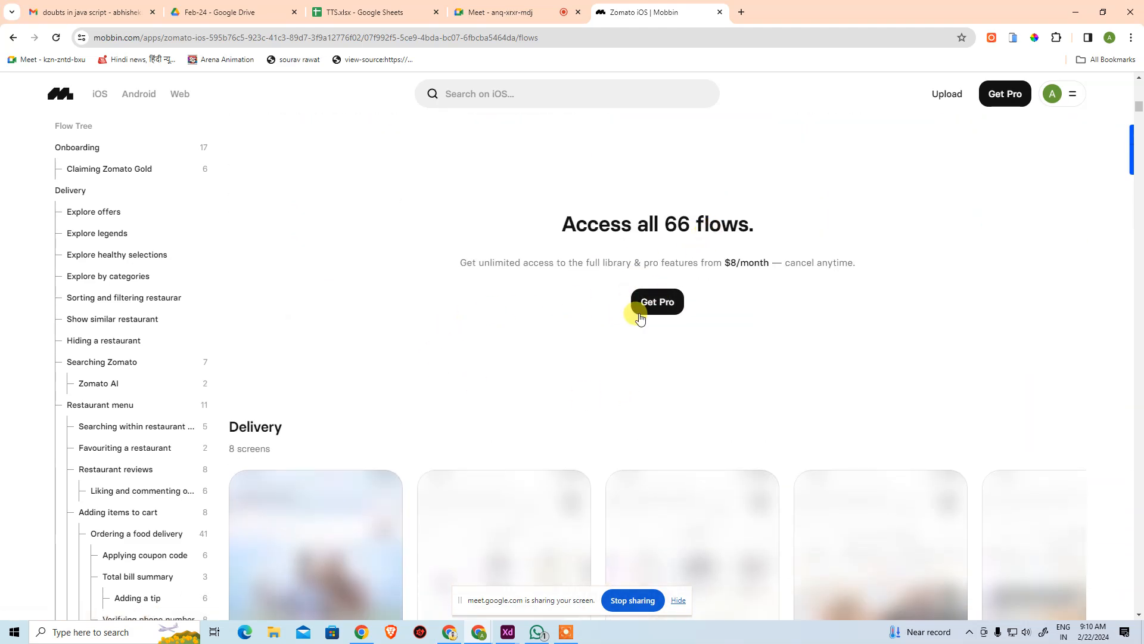
pyautogui.scroll(14, 641, 314)
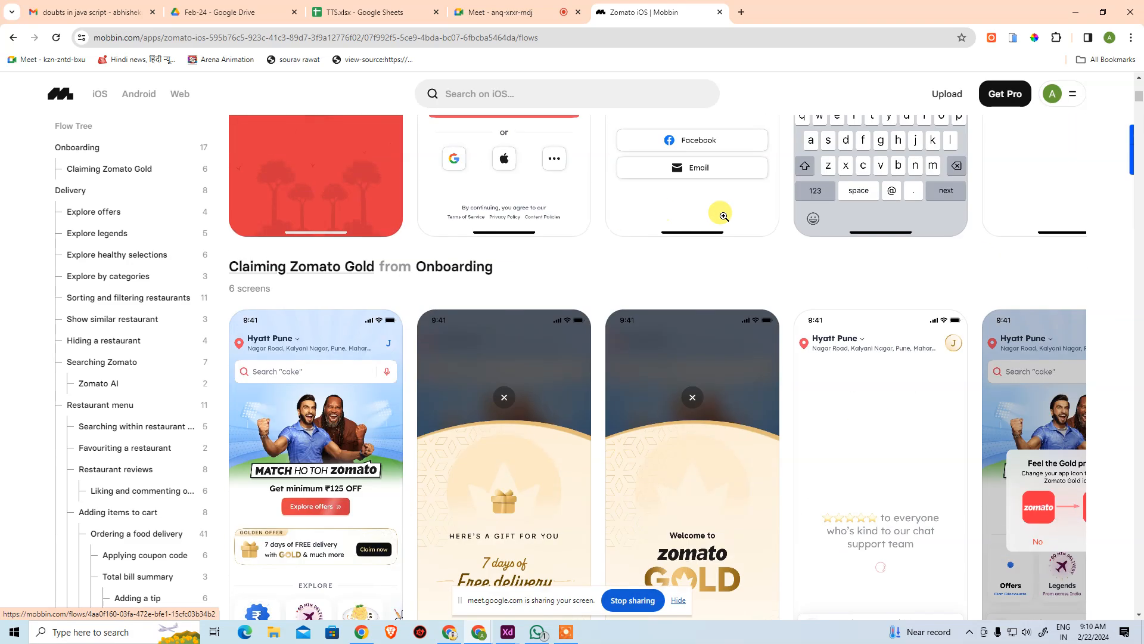
pyautogui.scroll(-1, 834, 341)
pyautogui.scroll(3, 320, 430)
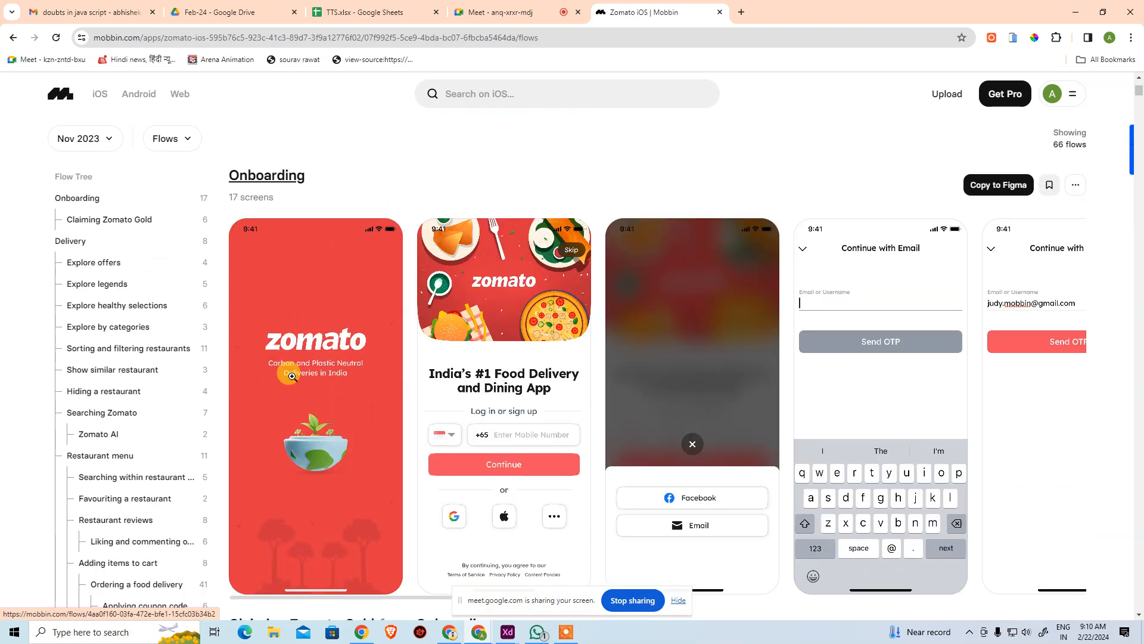
# Study the sequence of Zomato Onboarding screens from the splash screen through email and OTP login, and review the flow tree
pyautogui.click(481, 441)
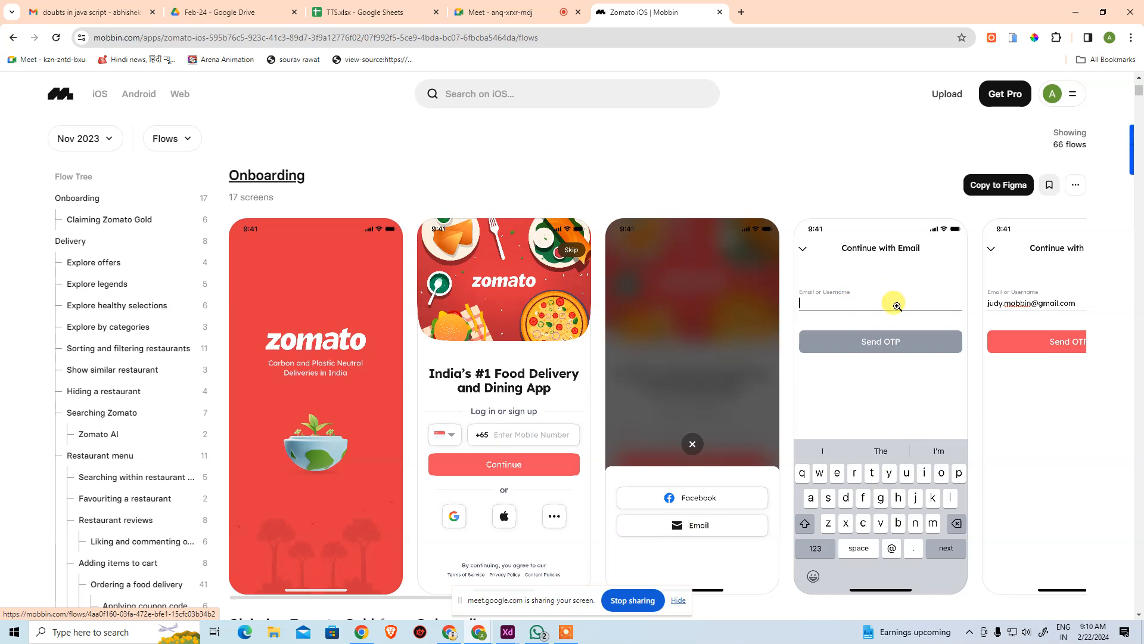
pyautogui.moveTo(439, 597); pyautogui.dragTo(577, 595)
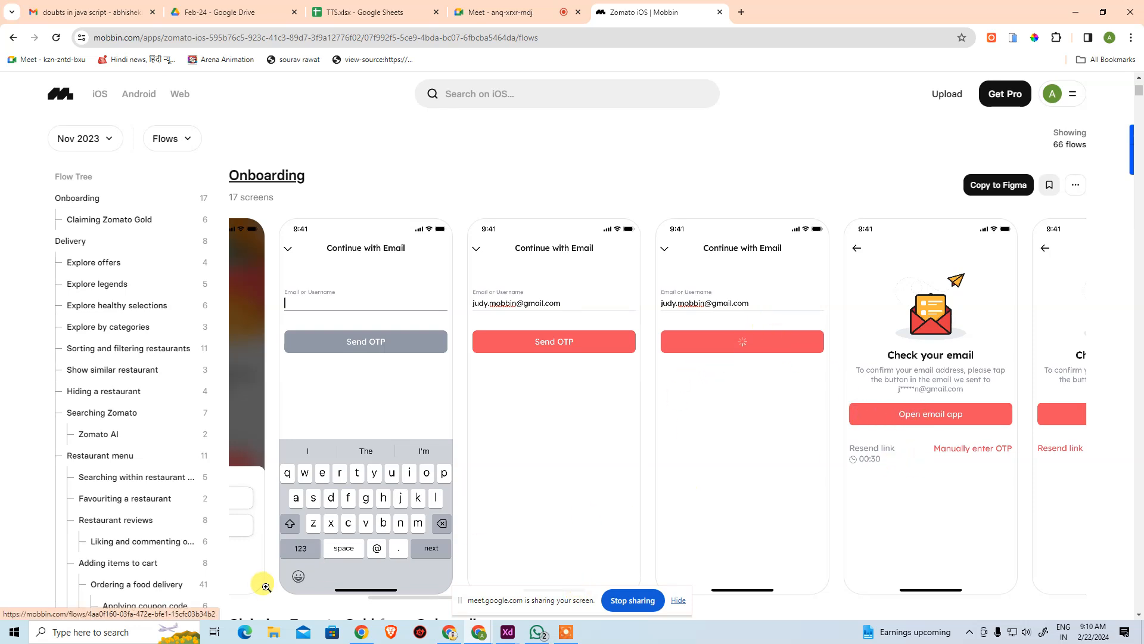
pyautogui.moveTo(399, 602); pyautogui.dragTo(590, 592)
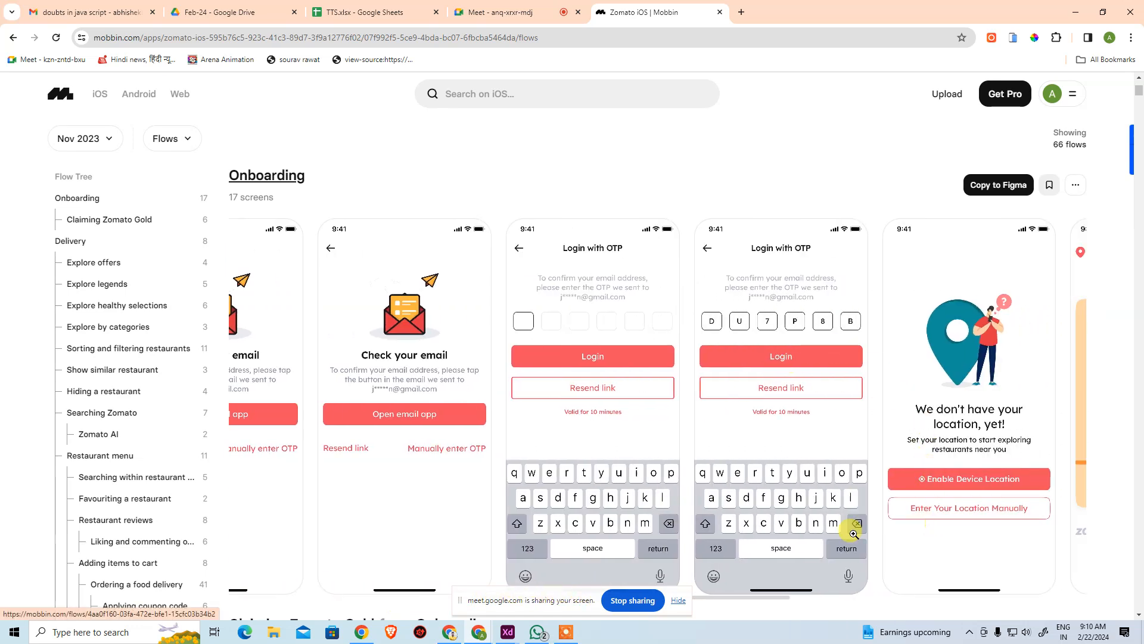
pyautogui.moveTo(779, 598); pyautogui.dragTo(390, 591)
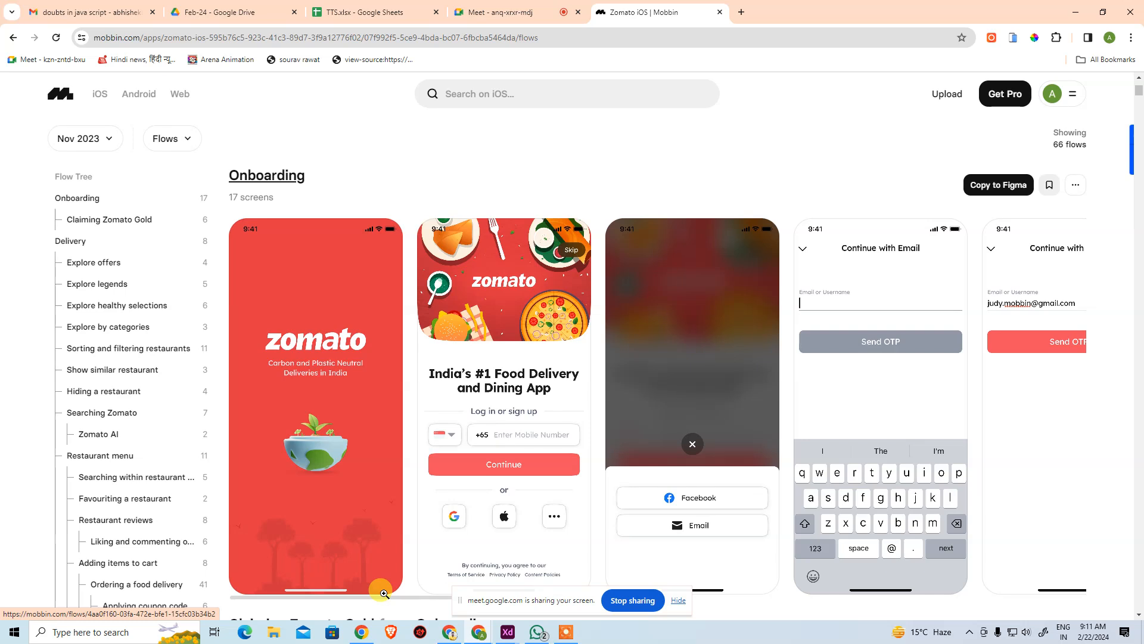
pyautogui.scroll(-2, 90, 602)
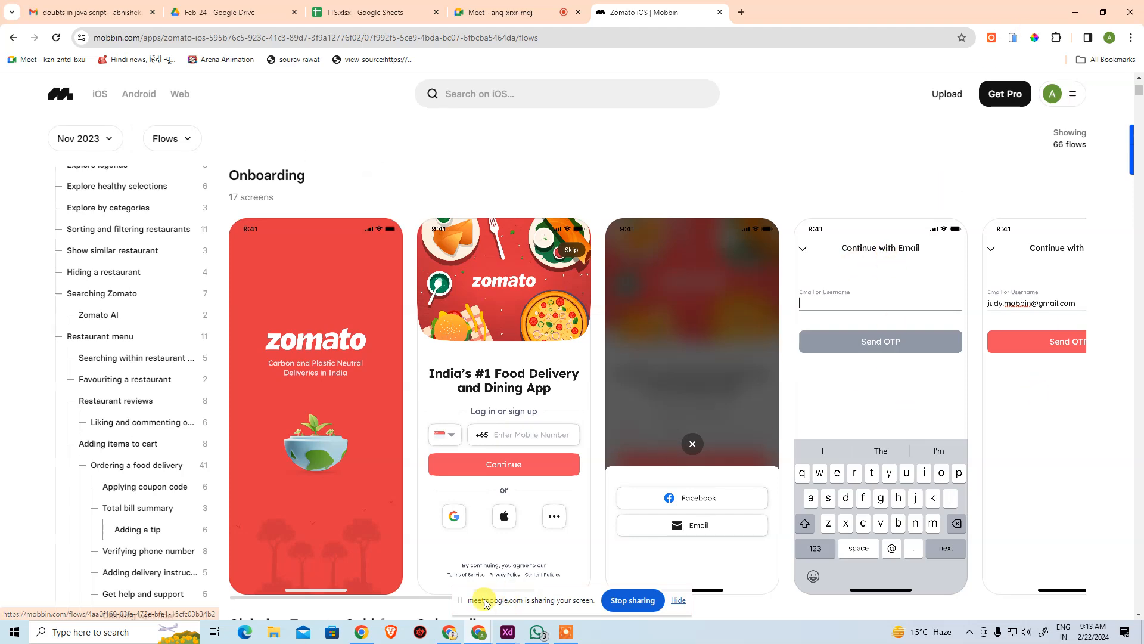
pyautogui.moveTo(375, 597); pyautogui.dragTo(418, 599)
pyautogui.scroll(3, 507, 239)
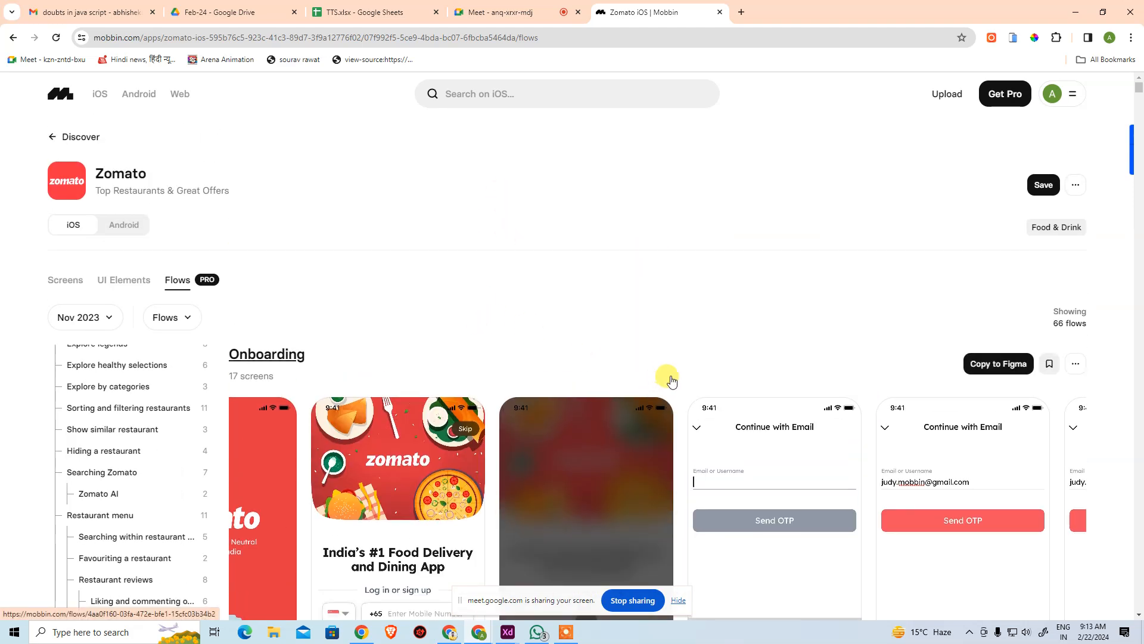
pyautogui.scroll(2, 177, 424)
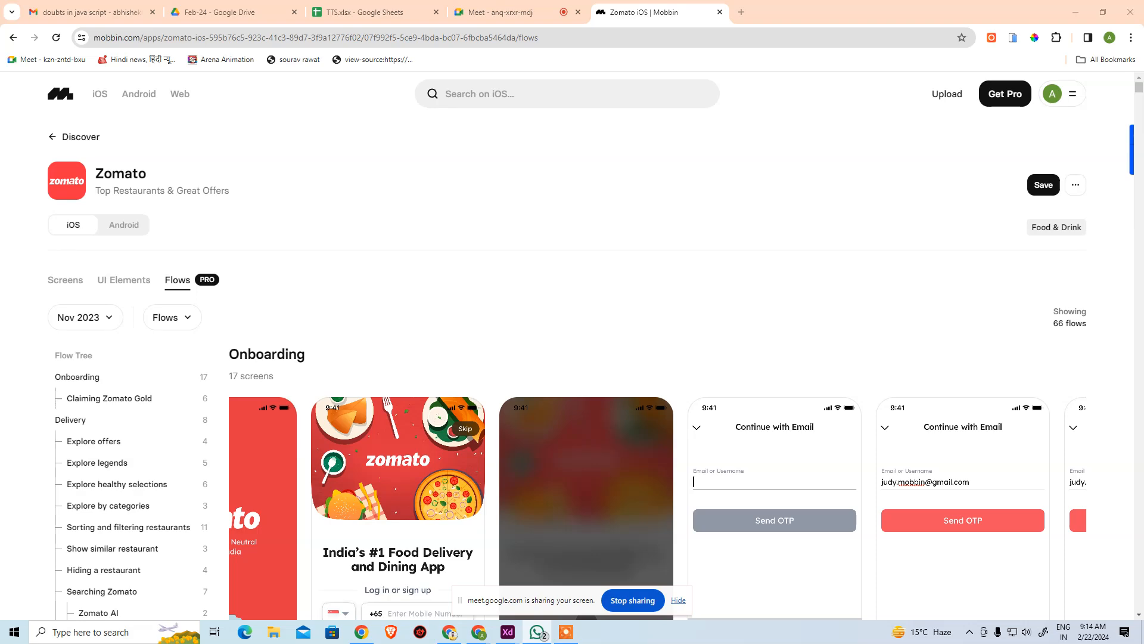
# Switch to Figma and open the recent files list from its home page
pyautogui.press('super')
pyautogui.write('figma')
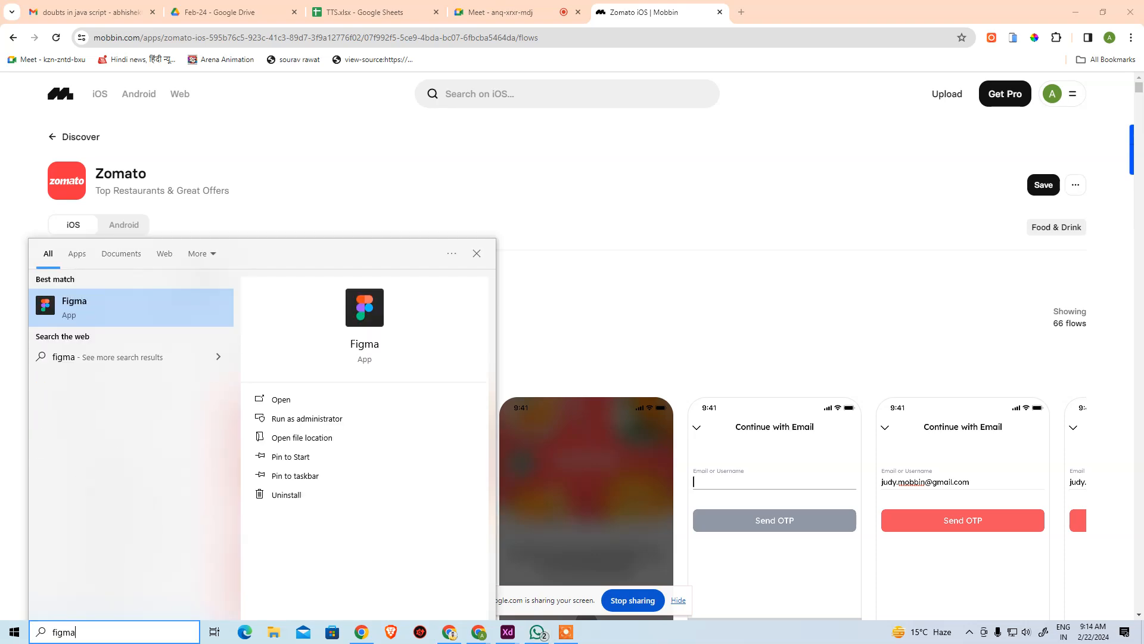
pyautogui.press('Return')
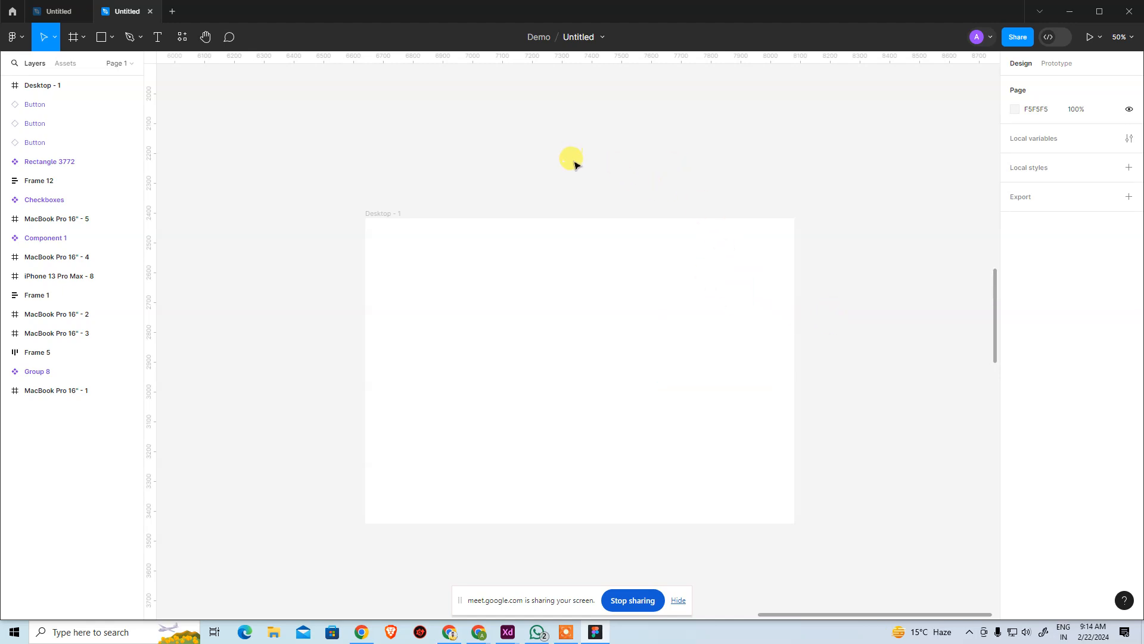
pyautogui.click(12, 10)
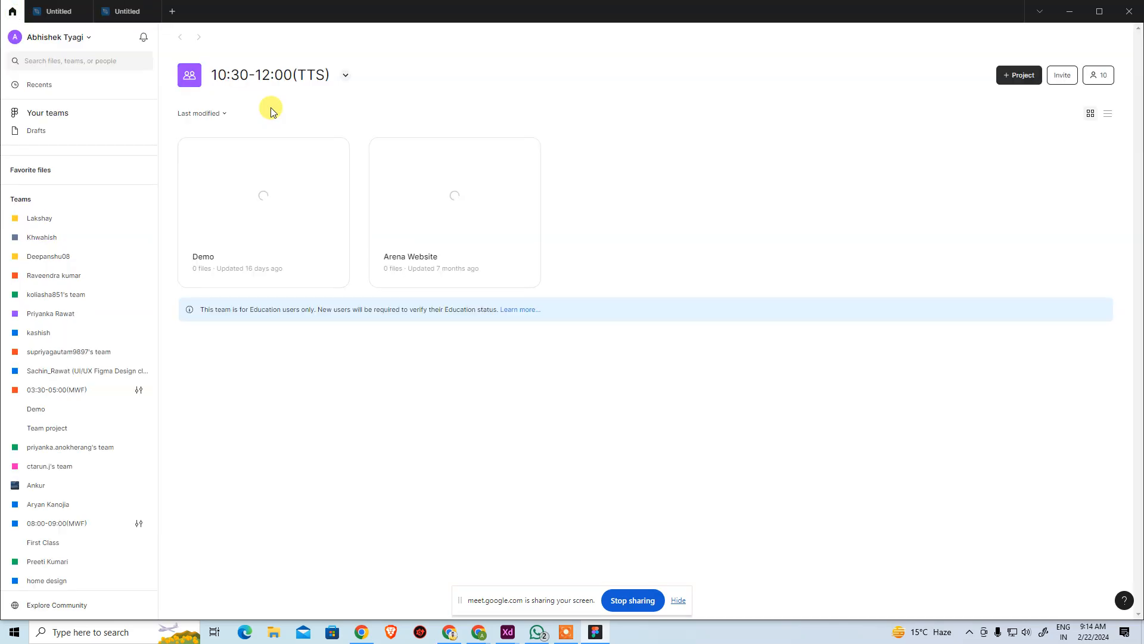
pyautogui.click(46, 85)
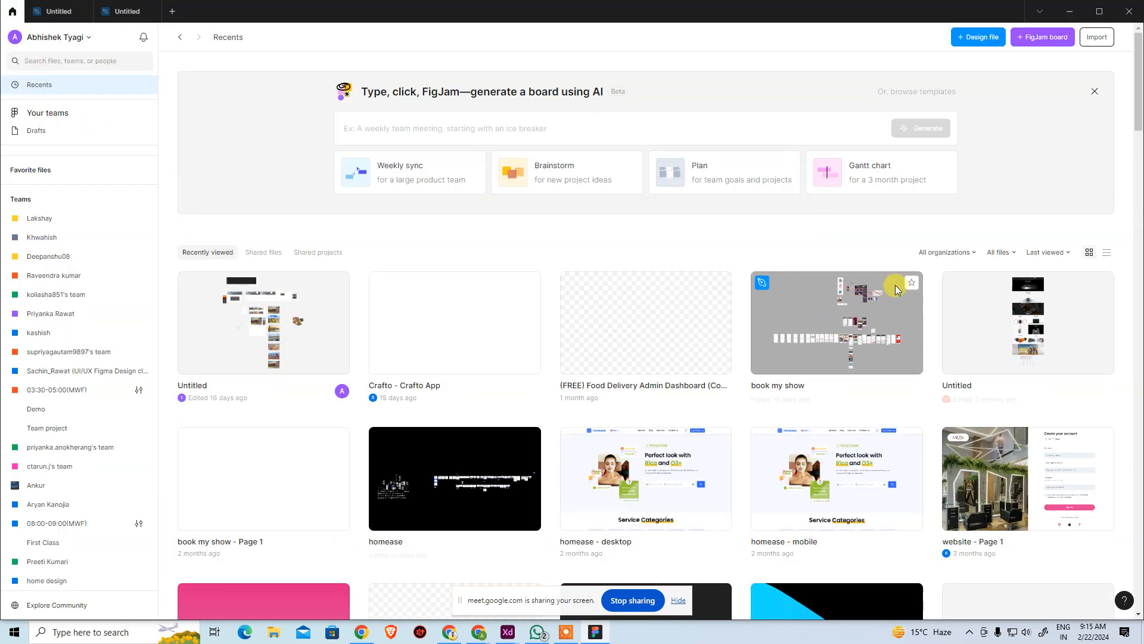
# Look through the recent files, search the files for "yoga" and open the Ayurveda Yoga design
pyautogui.scroll(-7, 875, 357)
pyautogui.scroll(-7, 876, 358)
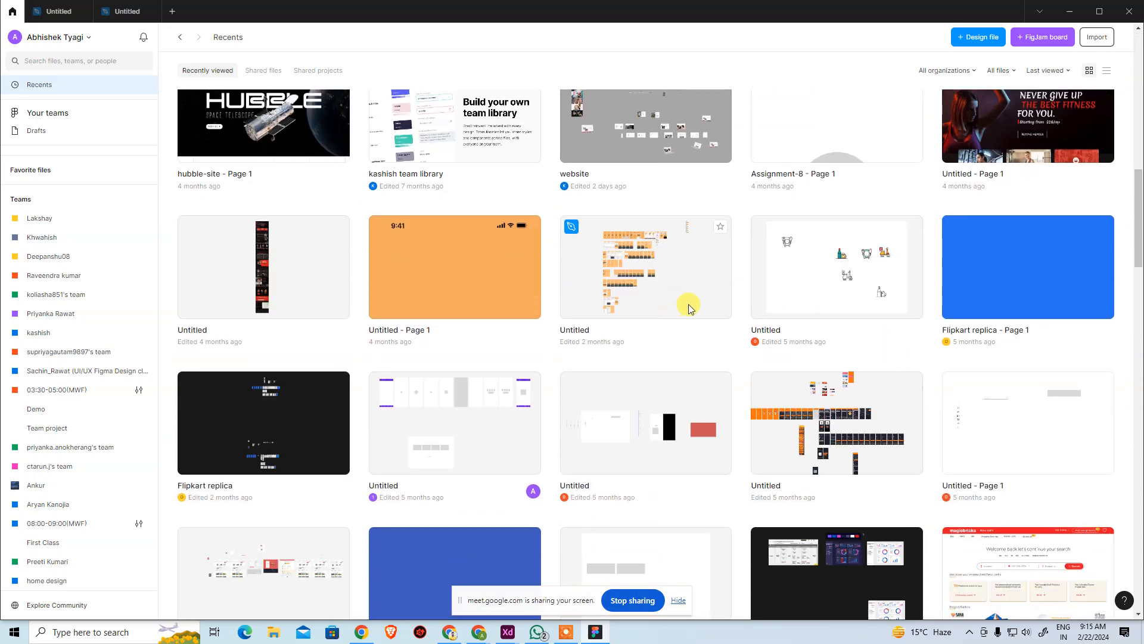
pyautogui.scroll(2, 681, 299)
pyautogui.scroll(-12, 703, 307)
pyautogui.scroll(-15, 721, 313)
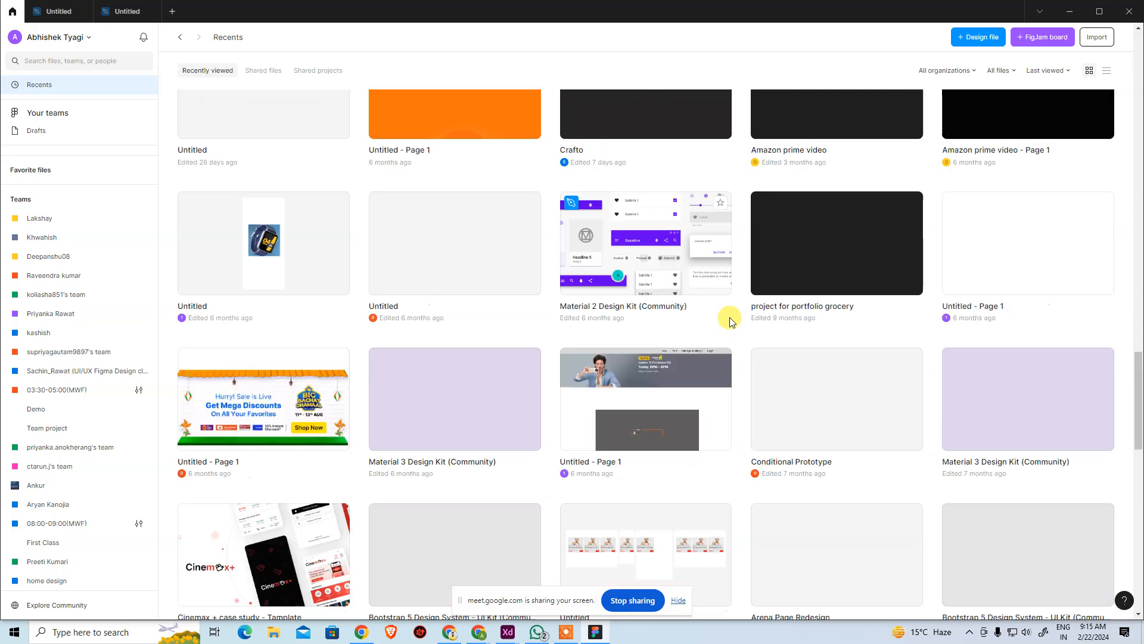
pyautogui.scroll(-4, 739, 321)
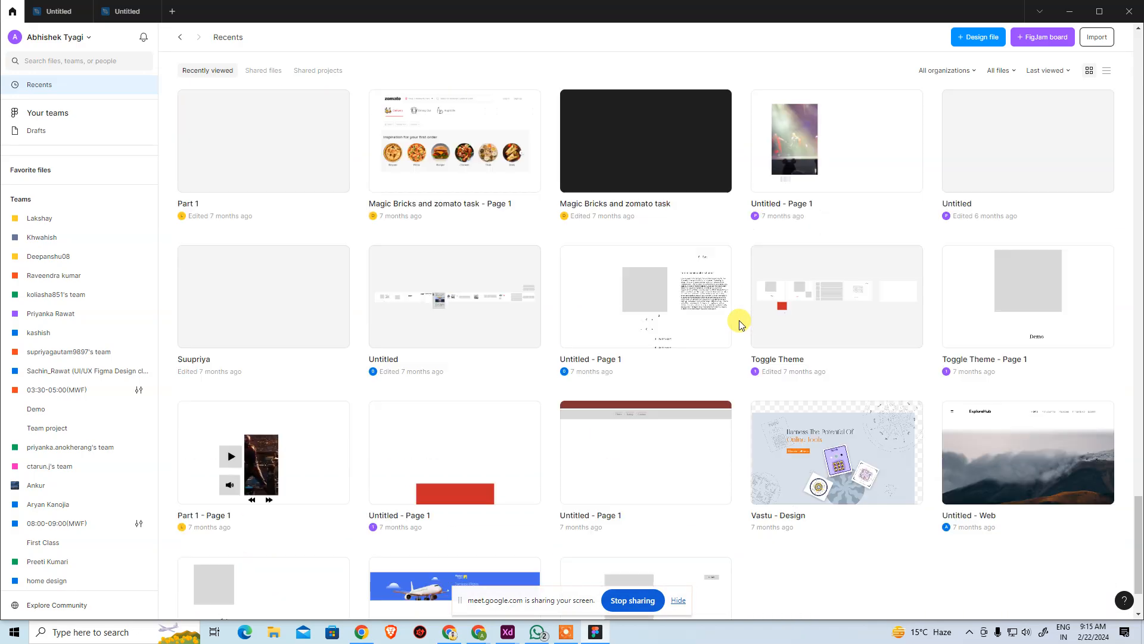
pyautogui.scroll(10, 659, 357)
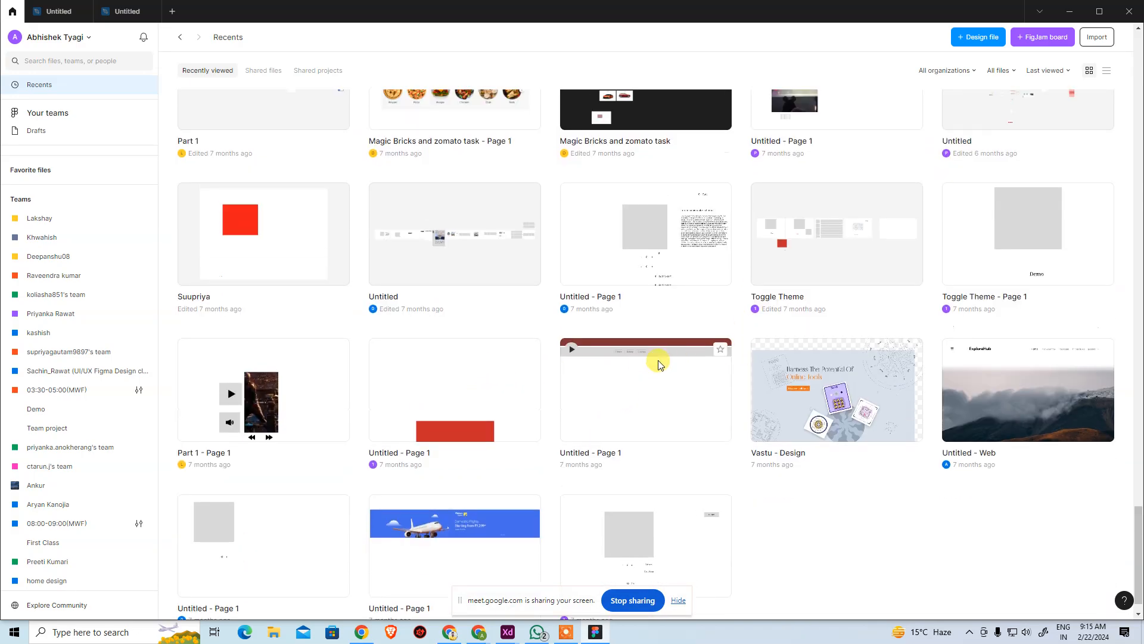
pyautogui.click(62, 61)
pyautogui.write('yoga')
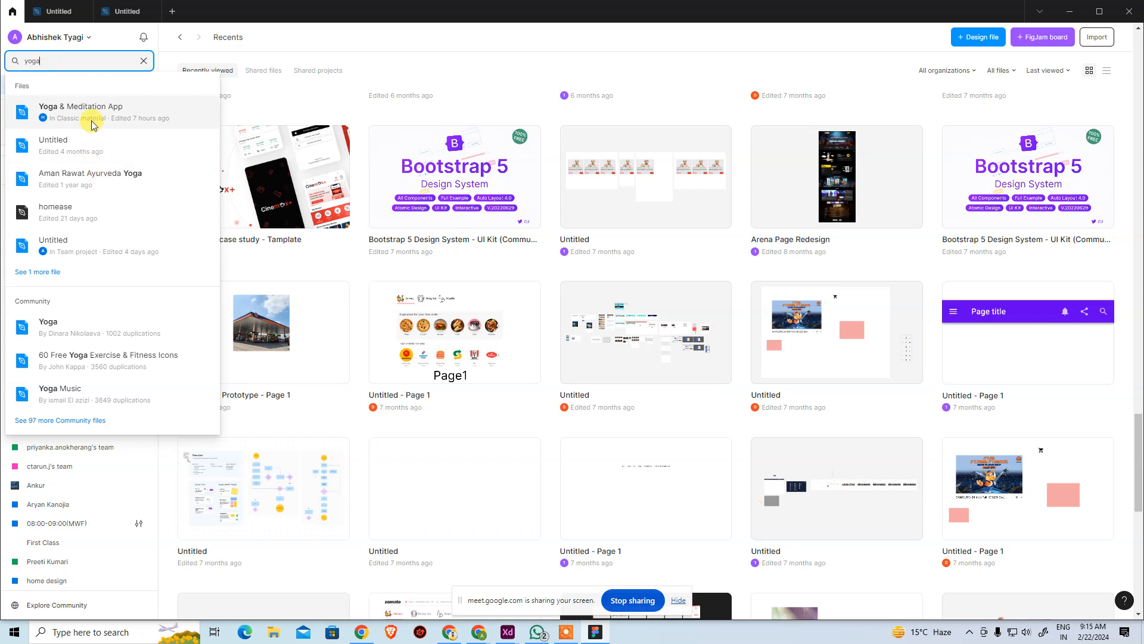
pyautogui.click(69, 173)
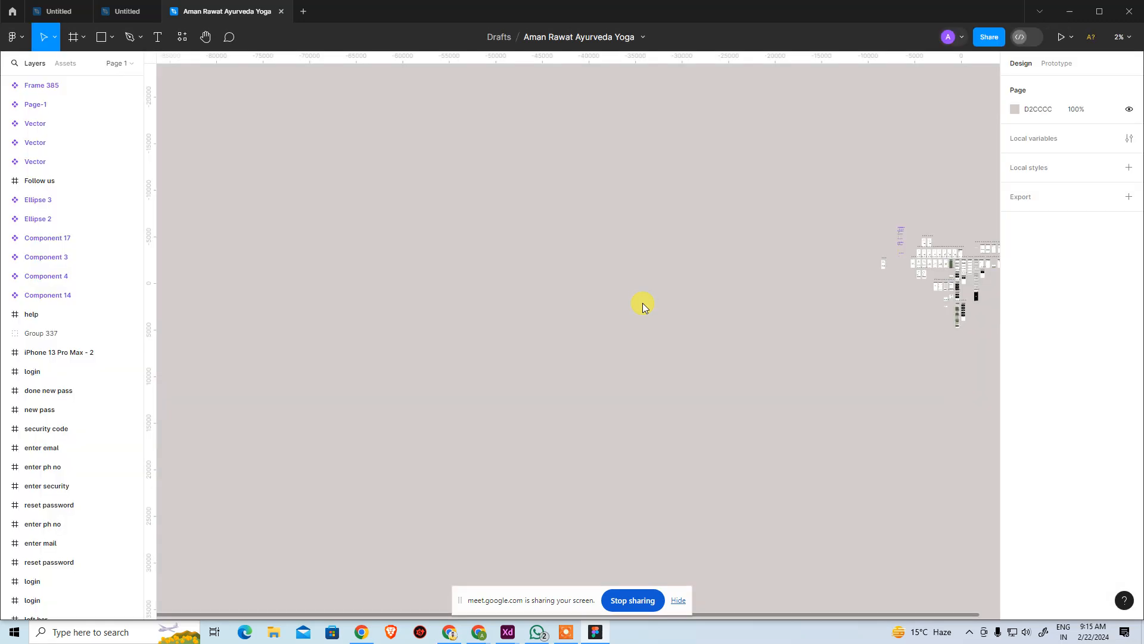
# Examine the Ayurveda Yoga app frames on the canvas, including the login, reset password, onboarding and home screens
pyautogui.hscroll(5, 613, 301)
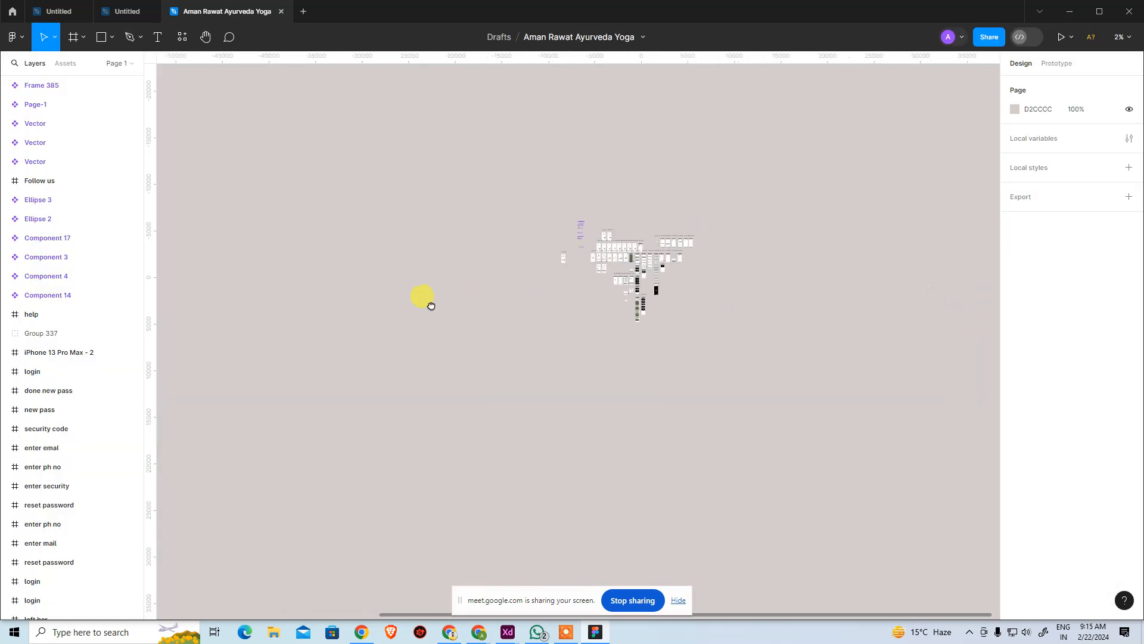
pyautogui.hotkey('ctrl', 'space')
pyautogui.click(666, 263)
pyautogui.click(468, 333)
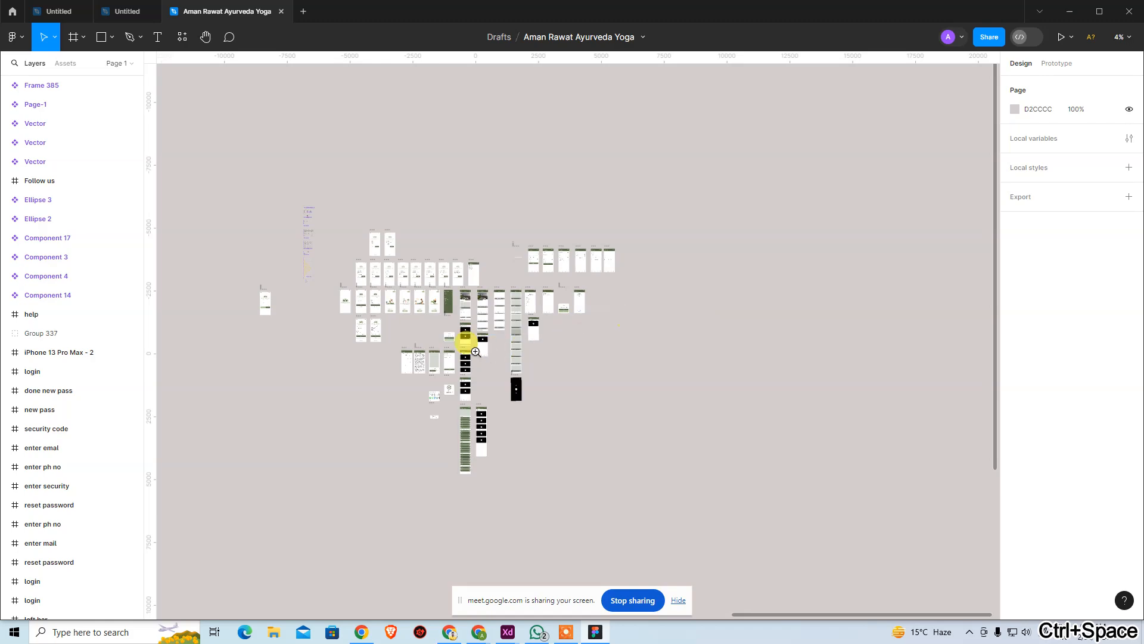
pyautogui.moveTo(715, 459); pyautogui.dragTo(460, 391)
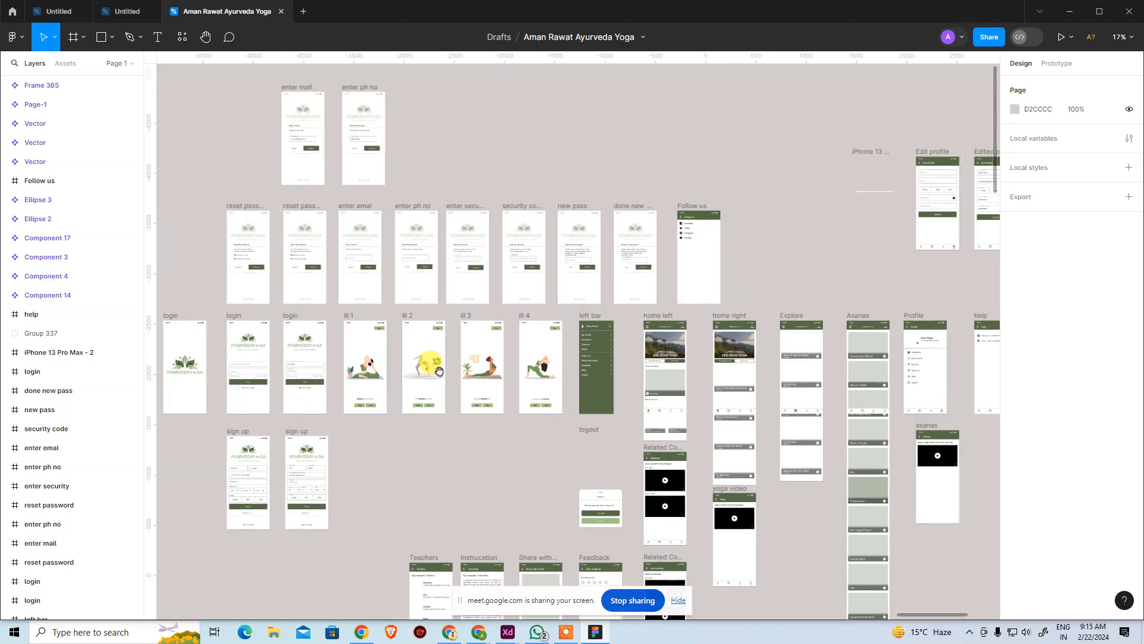
pyautogui.moveTo(498, 230); pyautogui.dragTo(618, 477)
pyautogui.click(298, 296)
pyautogui.press('Escape')
pyautogui.scroll(5, 486, 290)
pyautogui.hscroll(-5, 485, 291)
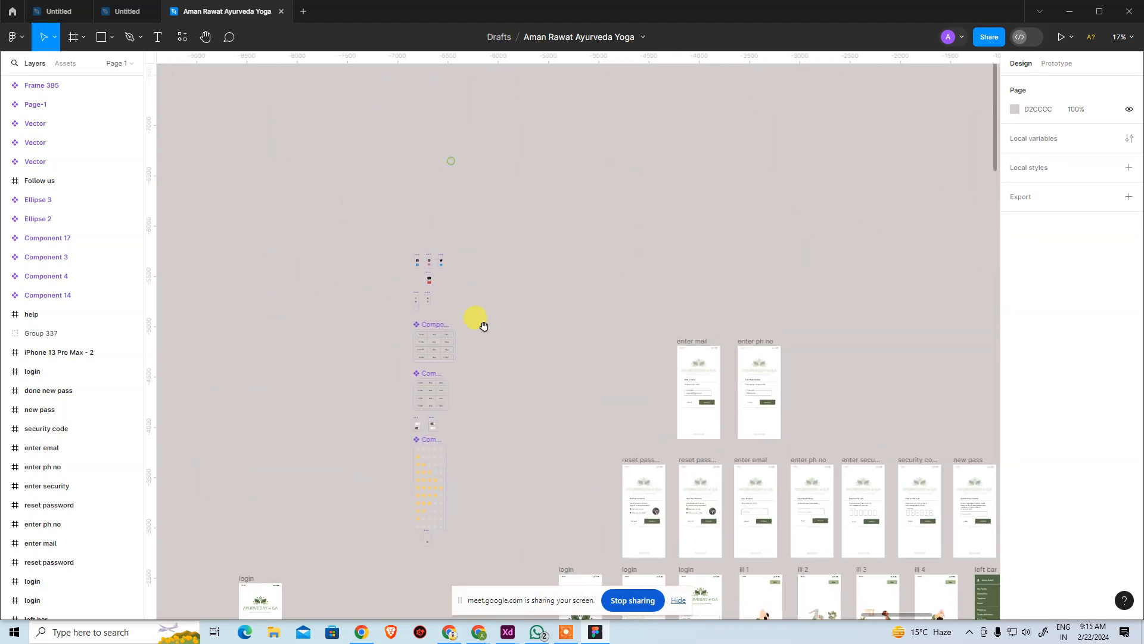
# Examine the component sets in detail, including the YouTube icons, radio buttons, gender selectors and star ratings
pyautogui.hotkey('ctrl', 'space')
pyautogui.moveTo(477, 291); pyautogui.dragTo(381, 224)
pyautogui.moveTo(559, 468); pyautogui.dragTo(550, 288)
pyautogui.scroll(-4, 551, 289)
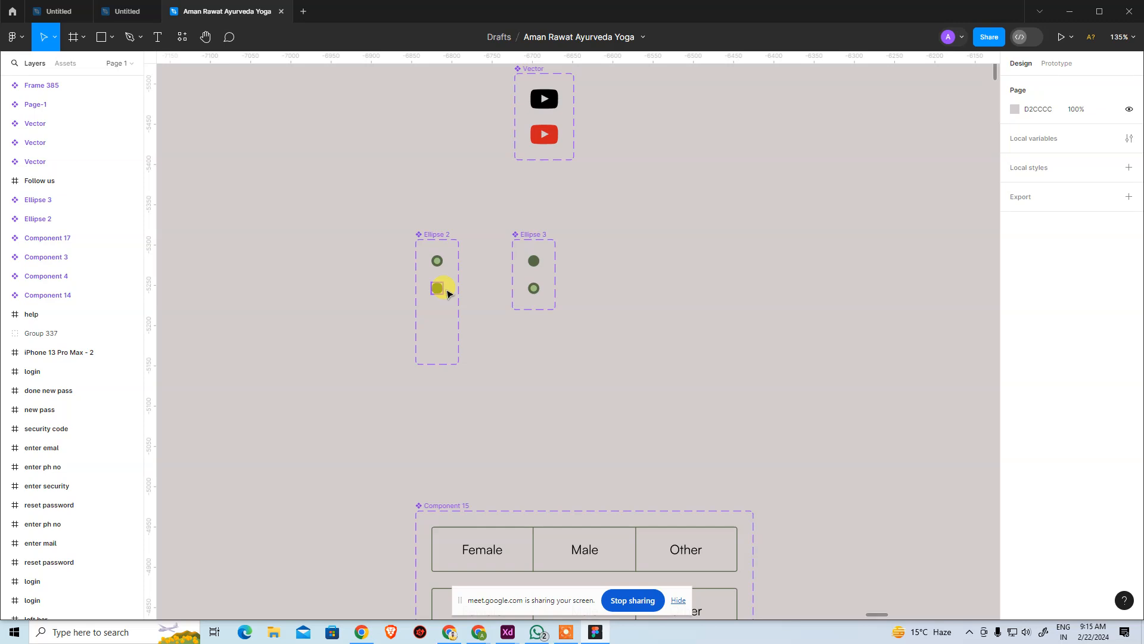
pyautogui.scroll(-7, 575, 426)
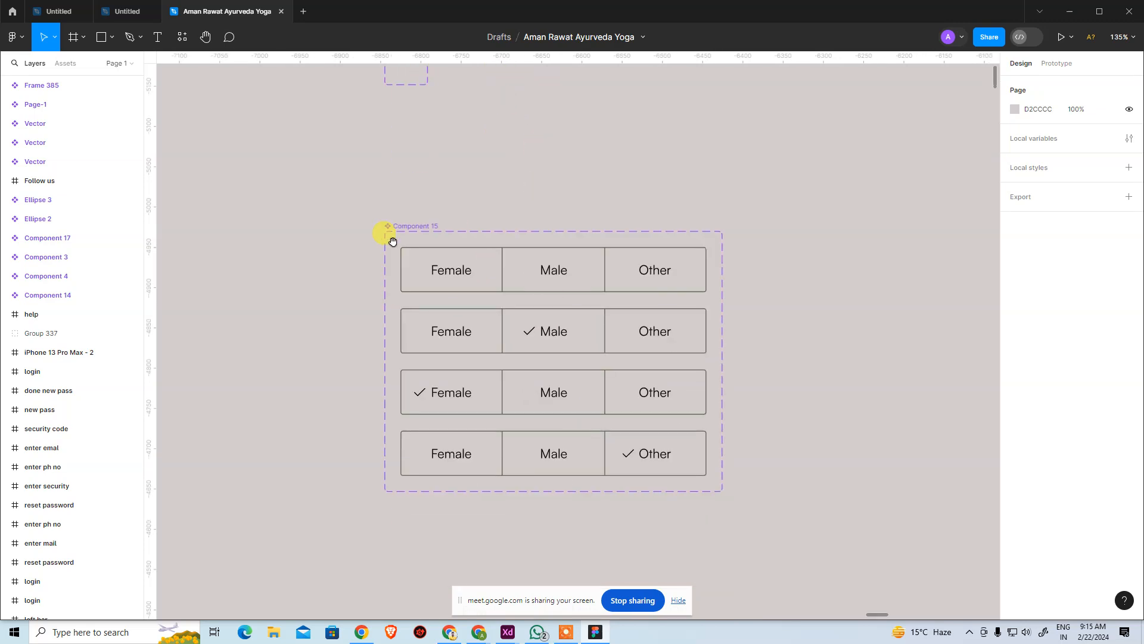
pyautogui.scroll(-5, 628, 295)
pyautogui.scroll(-11, 628, 295)
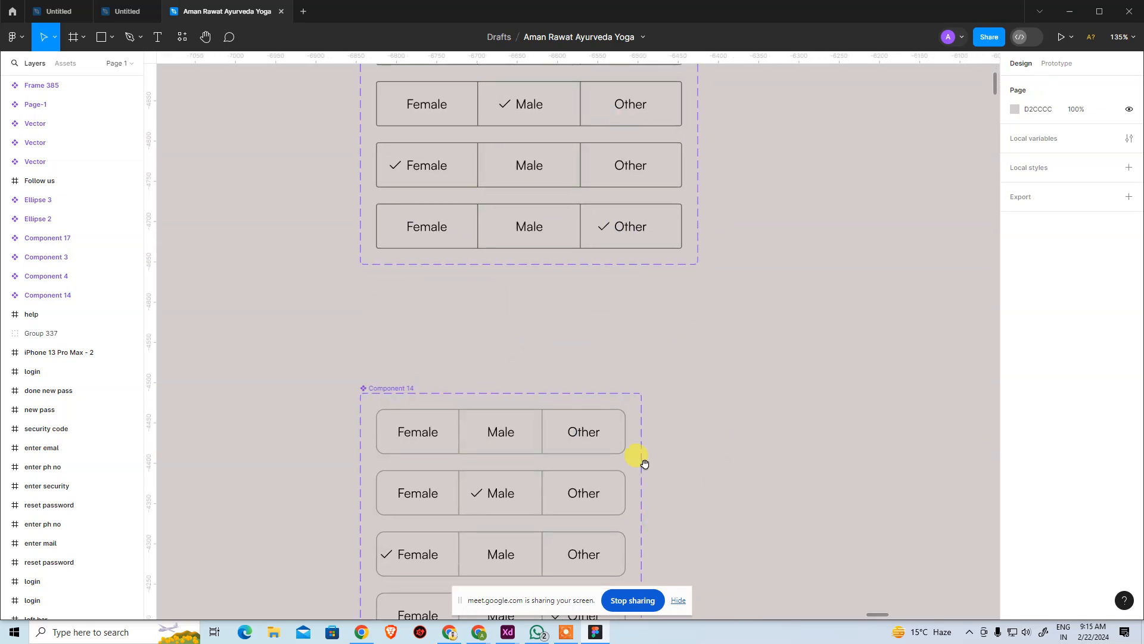
pyautogui.scroll(-6, 610, 341)
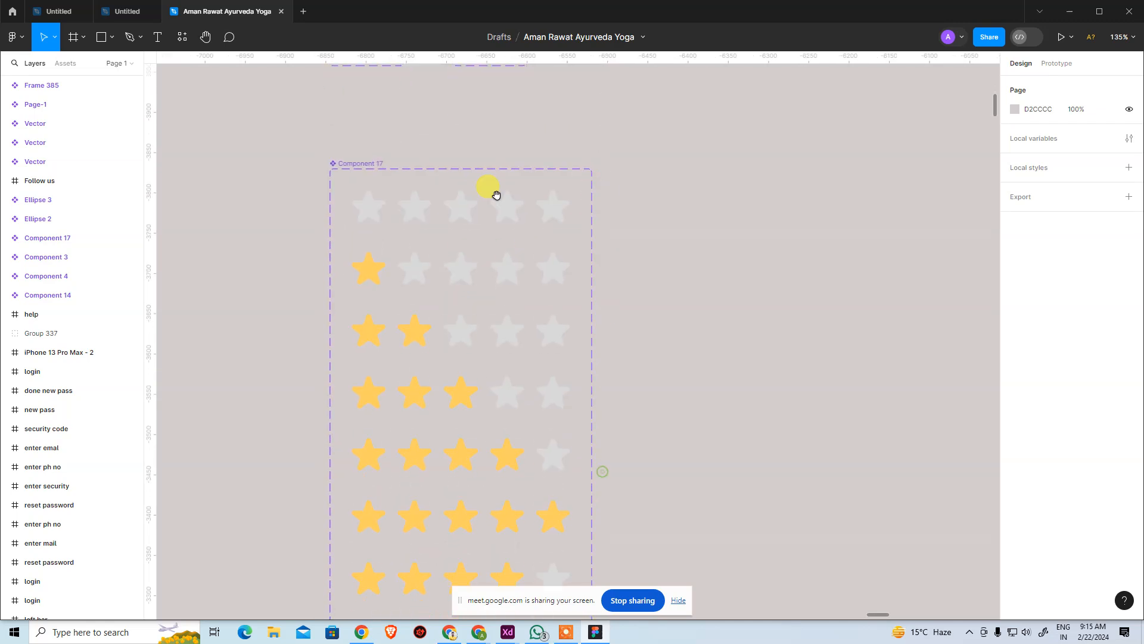
pyautogui.scroll(-9, 651, 477)
pyautogui.scroll(-3, 668, 387)
# Return to the login and sign-up frames and present the Ayurveda Yoga prototype
pyautogui.moveTo(679, 415); pyautogui.dragTo(685, 329)
pyautogui.hotkey('ctrl', '-')
pyautogui.hotkey('ctrl', '-')
pyautogui.hotkey('ctrl', '-')
pyautogui.moveTo(611, 348); pyautogui.dragTo(379, 345)
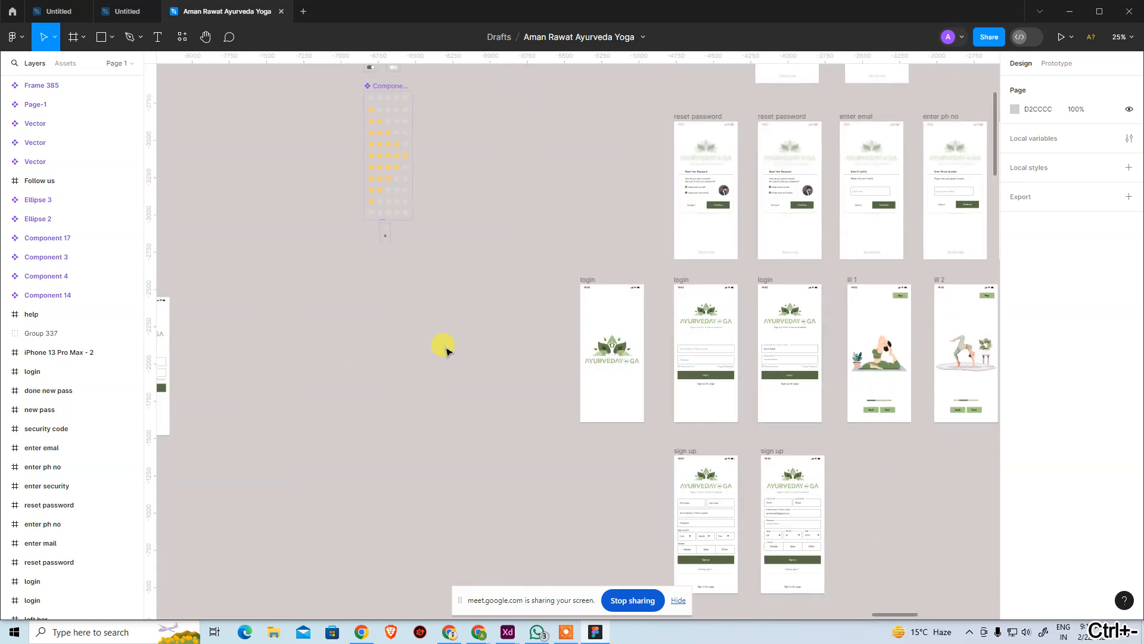
pyautogui.hotkey('ctrl', 'Return')
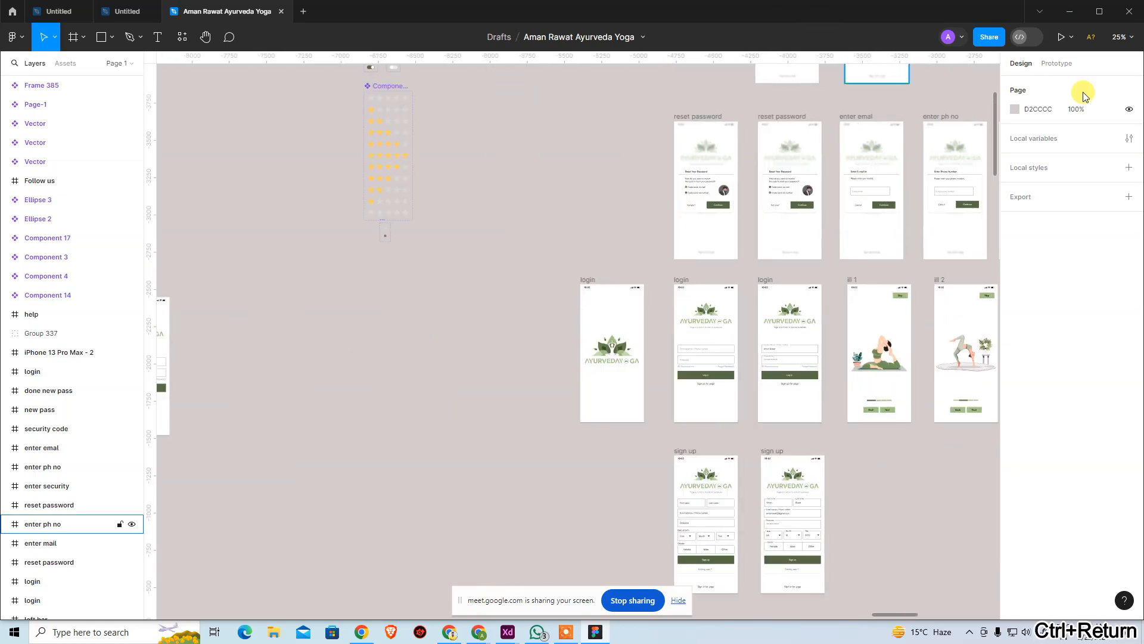
pyautogui.click(1060, 37)
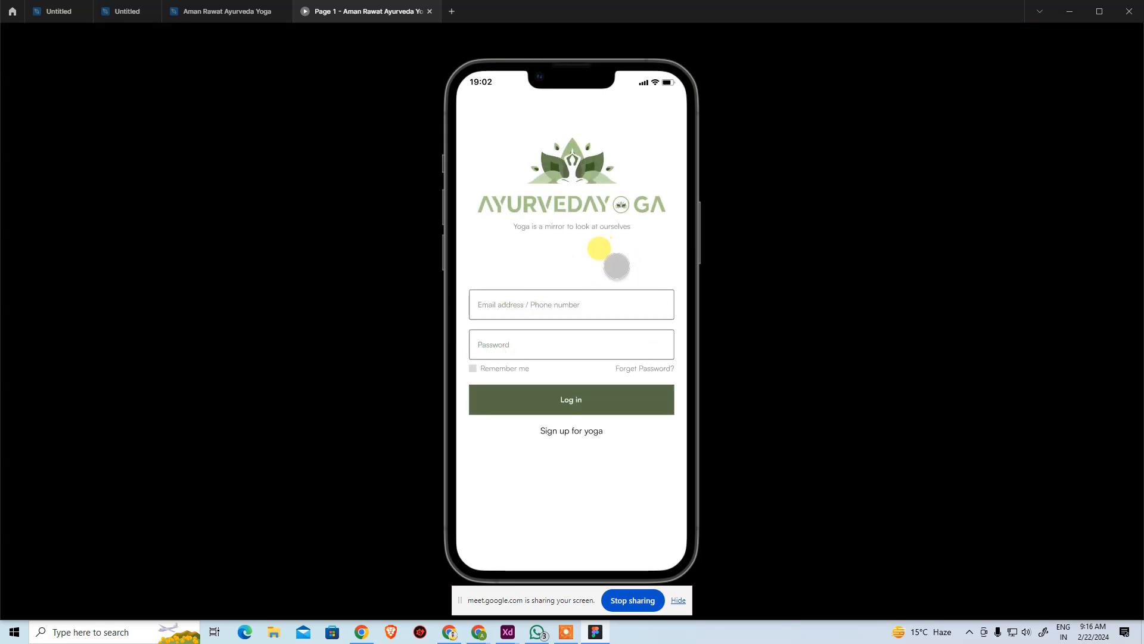
# Test the prototype's login screen by filling in its sample credentials and logging in
pyautogui.click(543, 308)
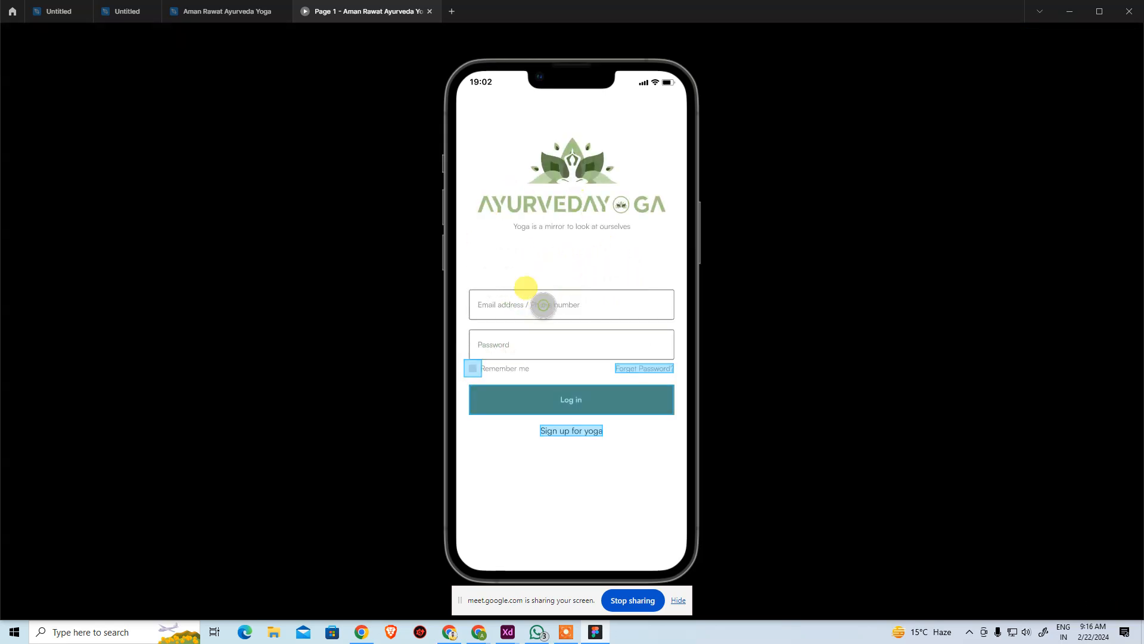
pyautogui.click(529, 403)
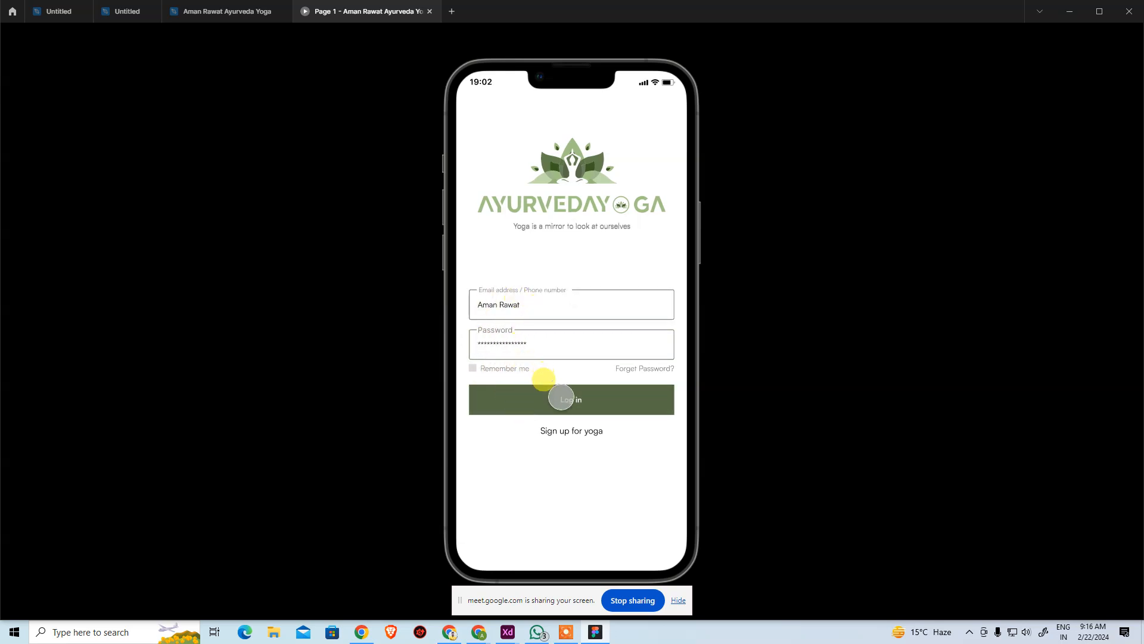
pyautogui.click(558, 398)
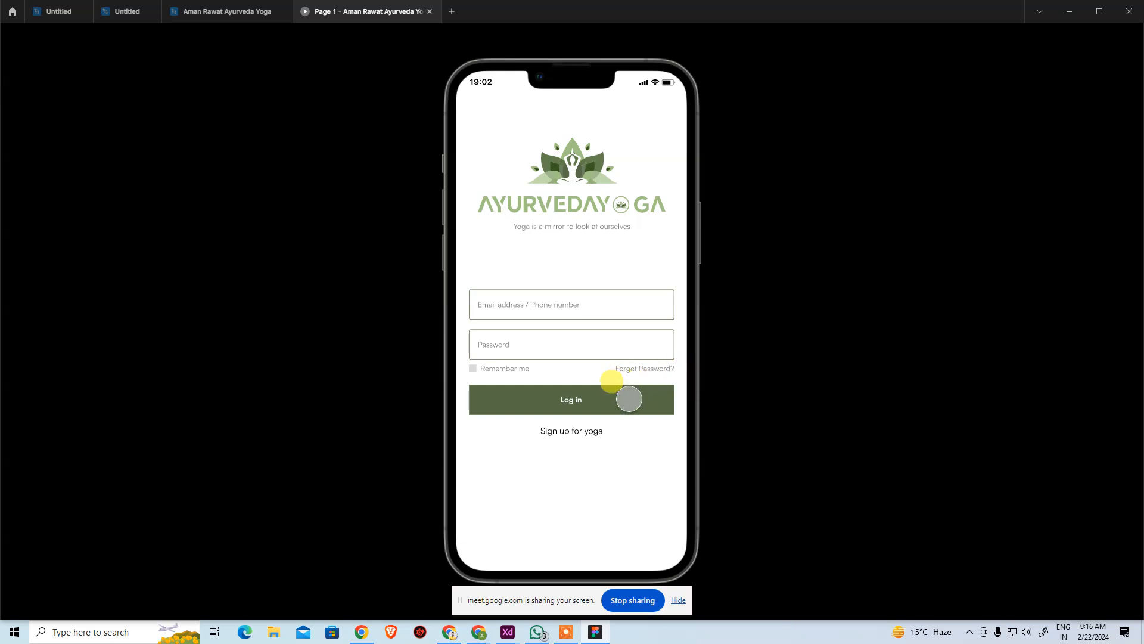
pyautogui.click(569, 398)
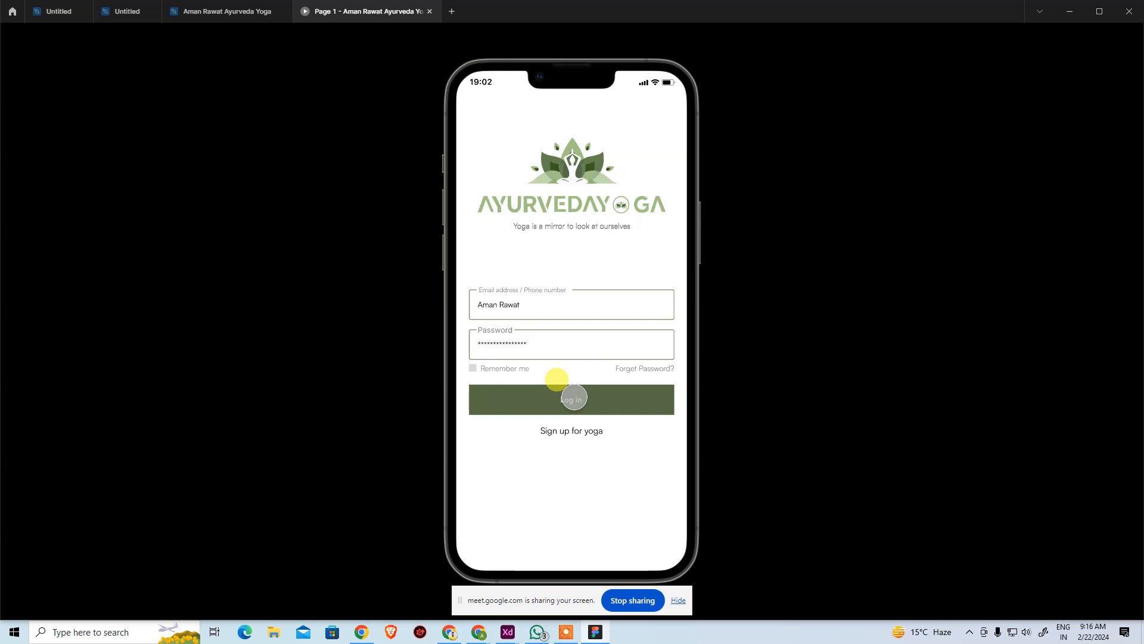
pyautogui.click(574, 398)
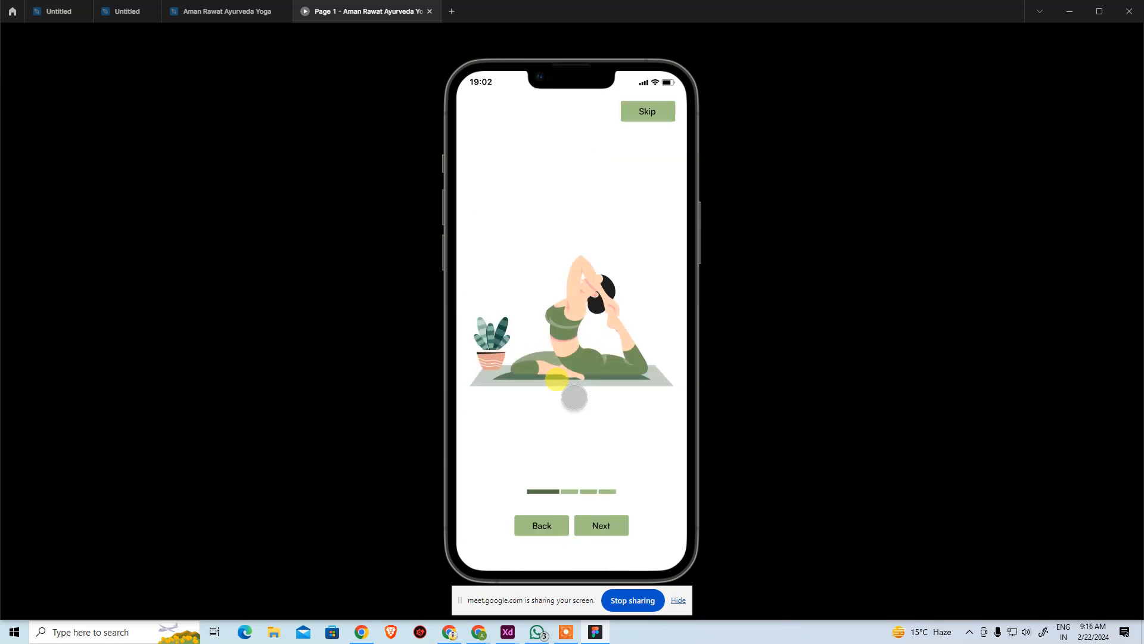
# Advance through the four onboarding illustrations to the prototype's home screen and review its content
pyautogui.click(574, 489)
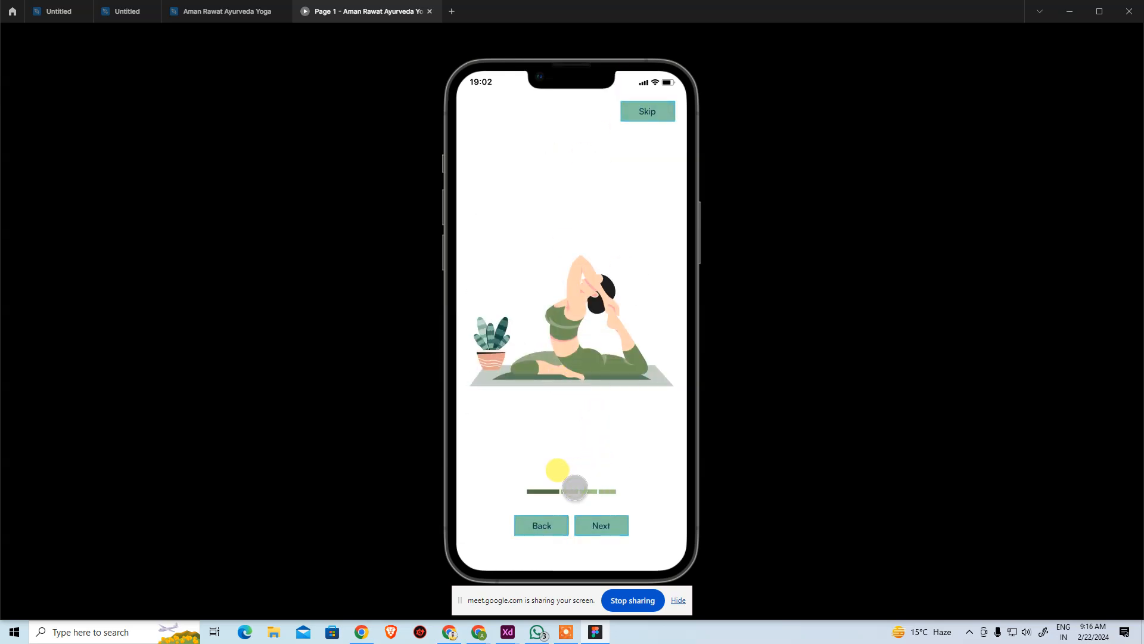
pyautogui.click(600, 528)
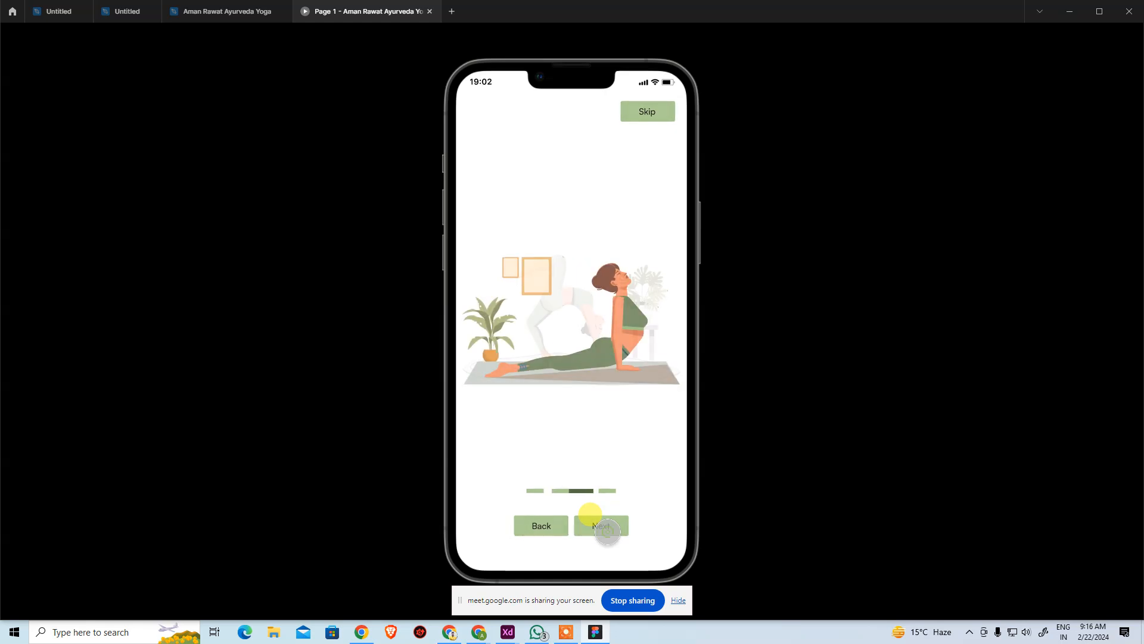
pyautogui.click(608, 531)
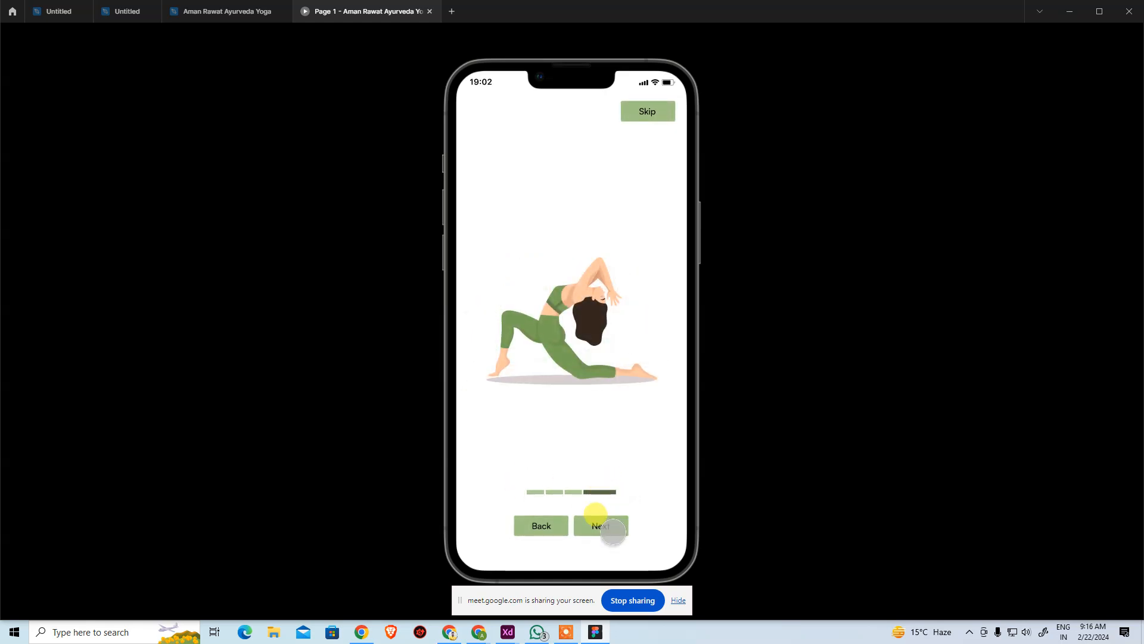
pyautogui.click(609, 522)
pyautogui.scroll(-4, 585, 324)
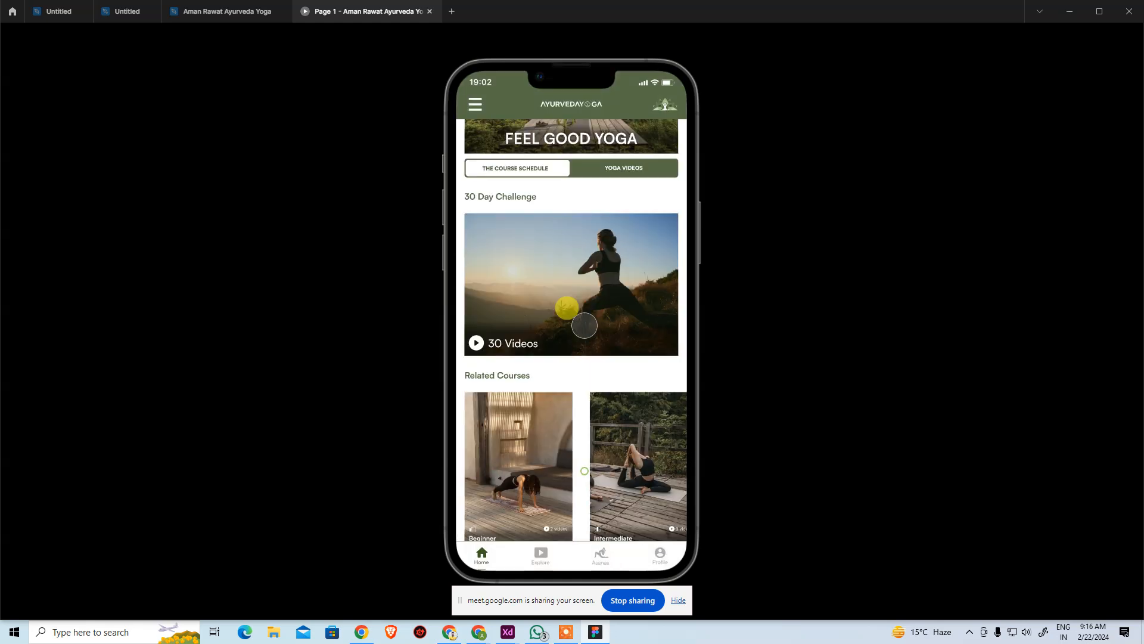
pyautogui.scroll(3, 596, 298)
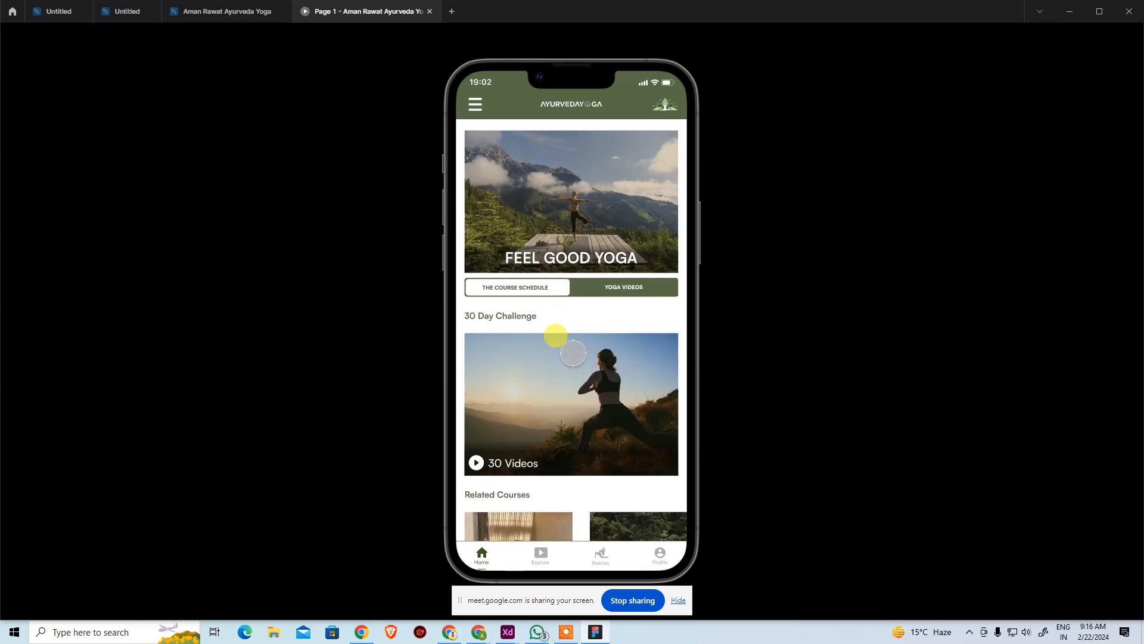
# Open the 30 Day Challenge from the home screen and review its list of days
pyautogui.click(561, 341)
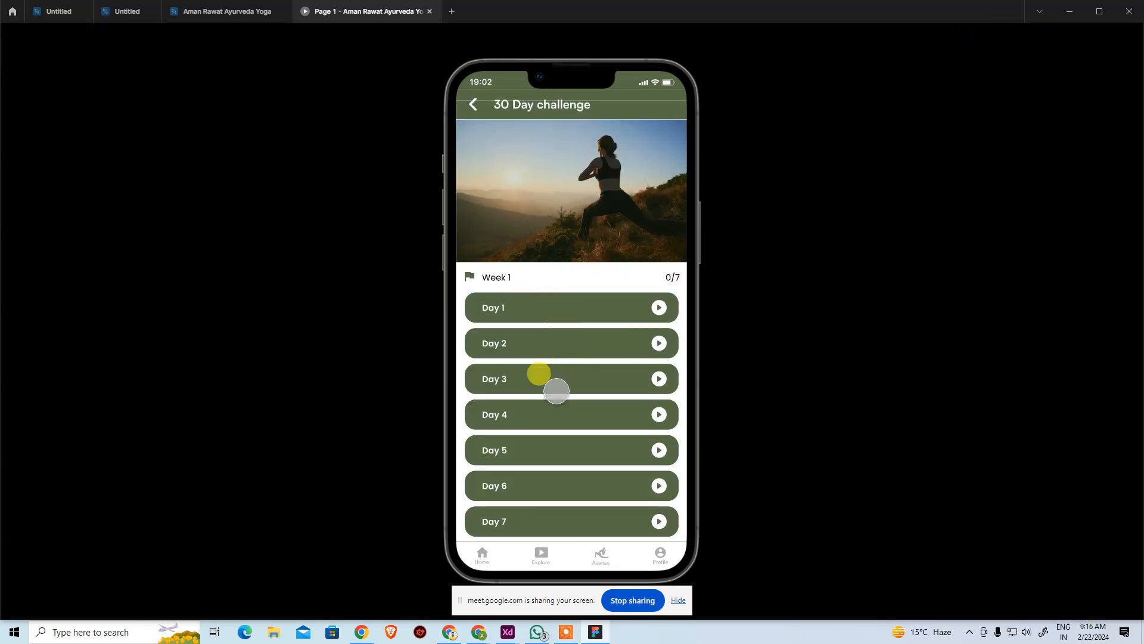
pyautogui.scroll(-4, 552, 438)
pyautogui.scroll(-10, 552, 438)
pyautogui.scroll(6, 567, 470)
pyautogui.scroll(6, 568, 457)
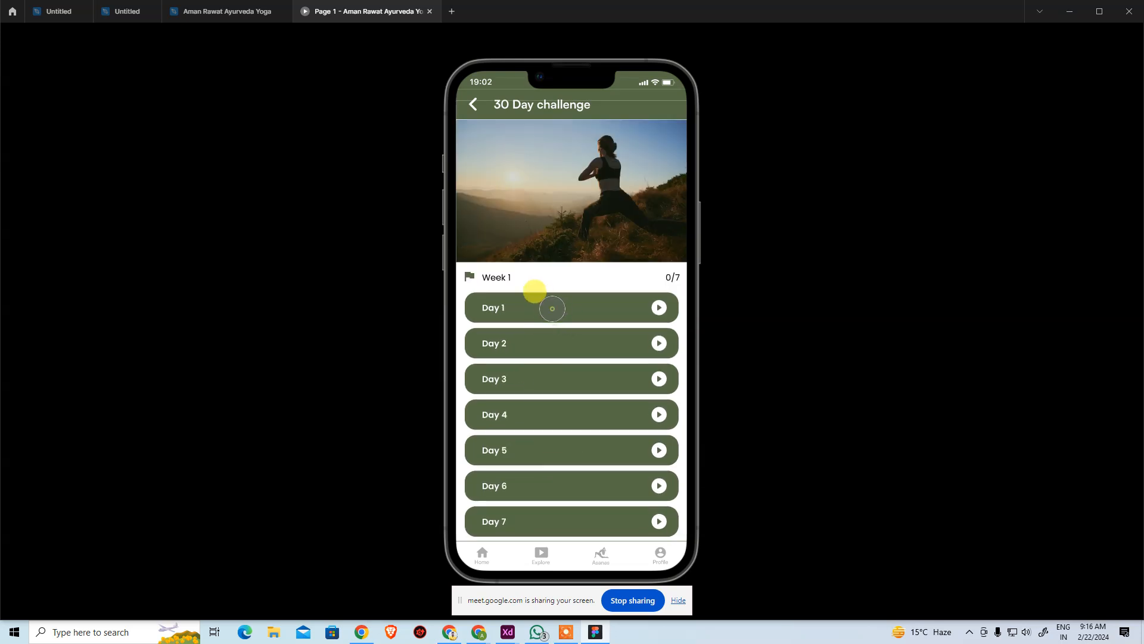
# Open Day 1 of the challenge, view its video in full screen and return to the video list
pyautogui.click(532, 309)
pyautogui.click(565, 218)
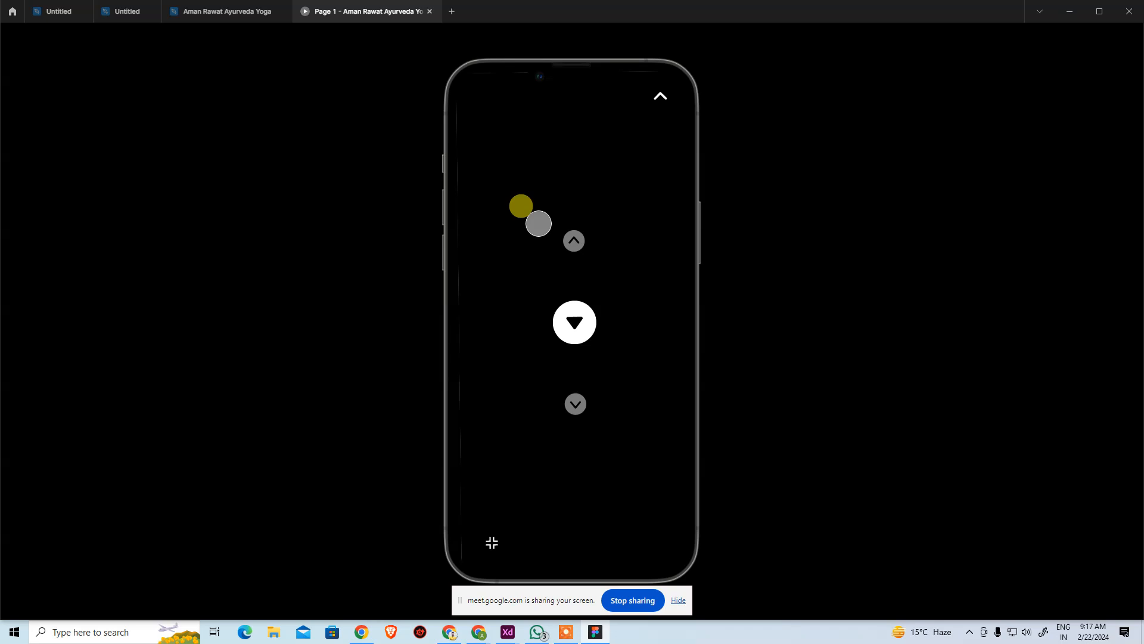
pyautogui.click(662, 97)
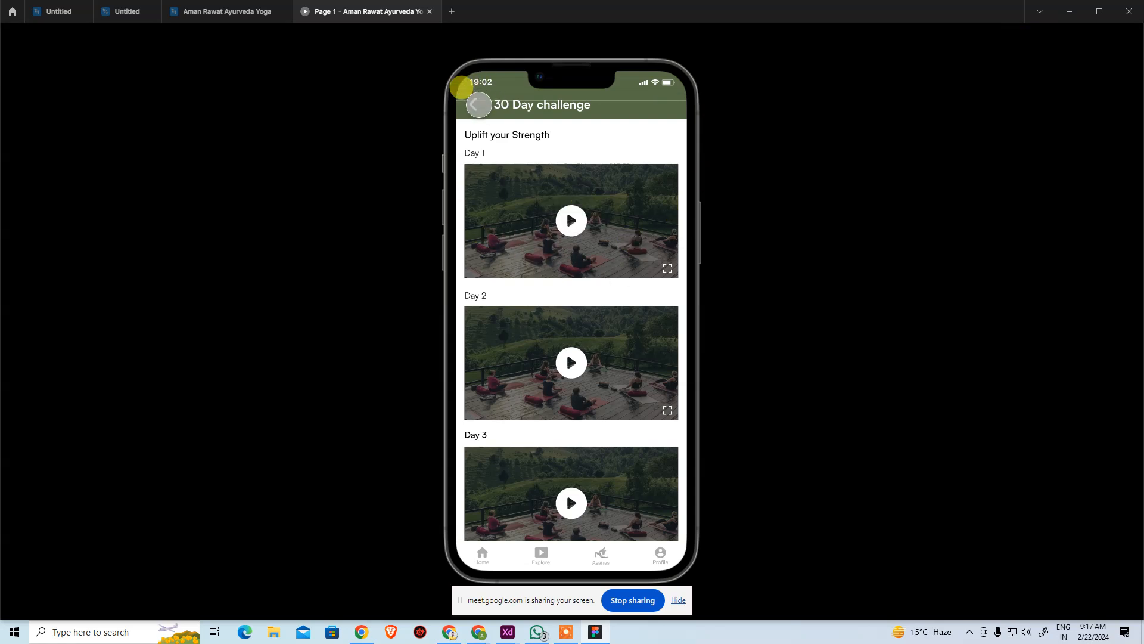
# Return from the 30 Day Challenge to the prototype's home screen and close the prototype preview
pyautogui.click(479, 105)
pyautogui.click(478, 105)
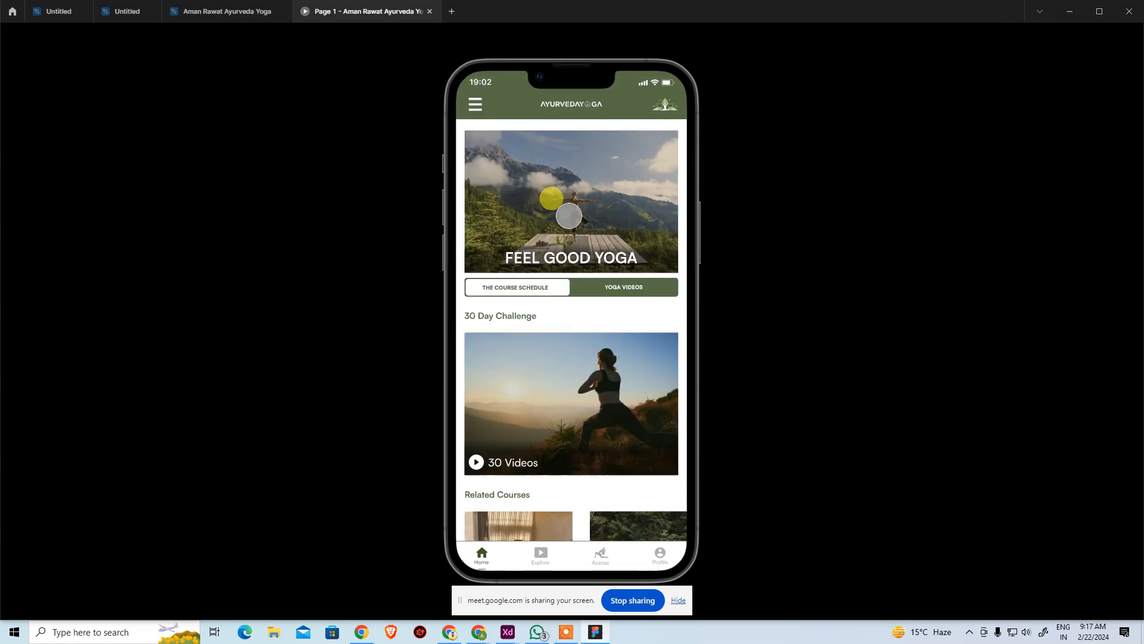
pyautogui.click(429, 10)
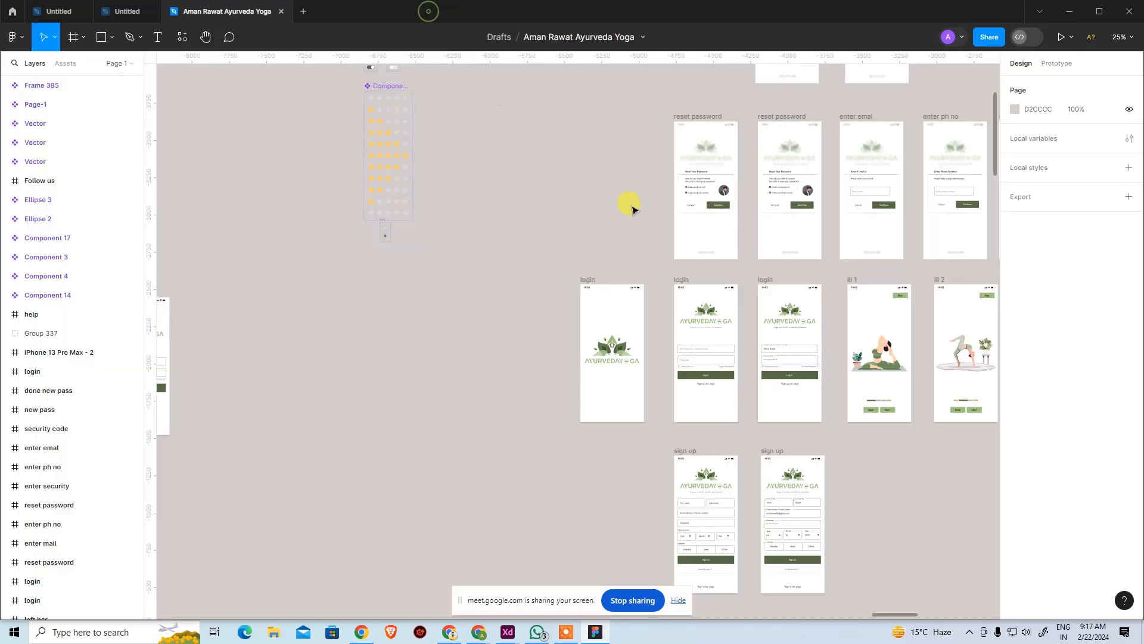
# Examine the password recovery frames on the canvas, from reset password through to done new pass, and the Follow us frame
pyautogui.moveTo(551, 223); pyautogui.dragTo(181, 248)
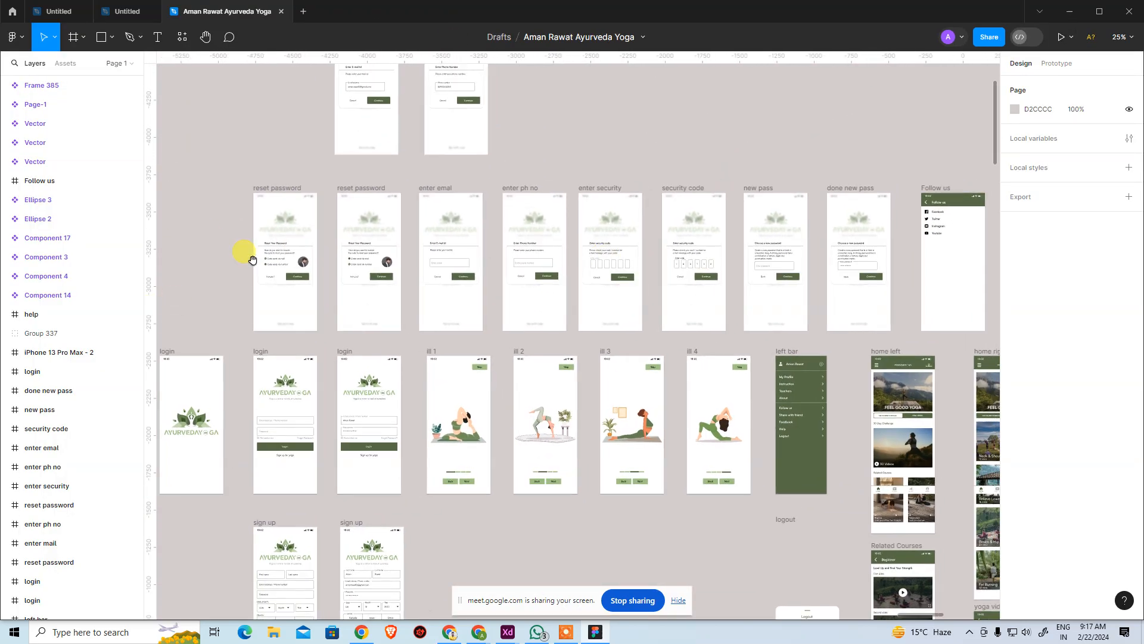
pyautogui.keyDown('ctrl'); pyautogui.click(252, 259); pyautogui.keyUp('ctrl')
pyautogui.keyDown('ctrl'); pyautogui.click(299, 253); pyautogui.keyUp('ctrl')
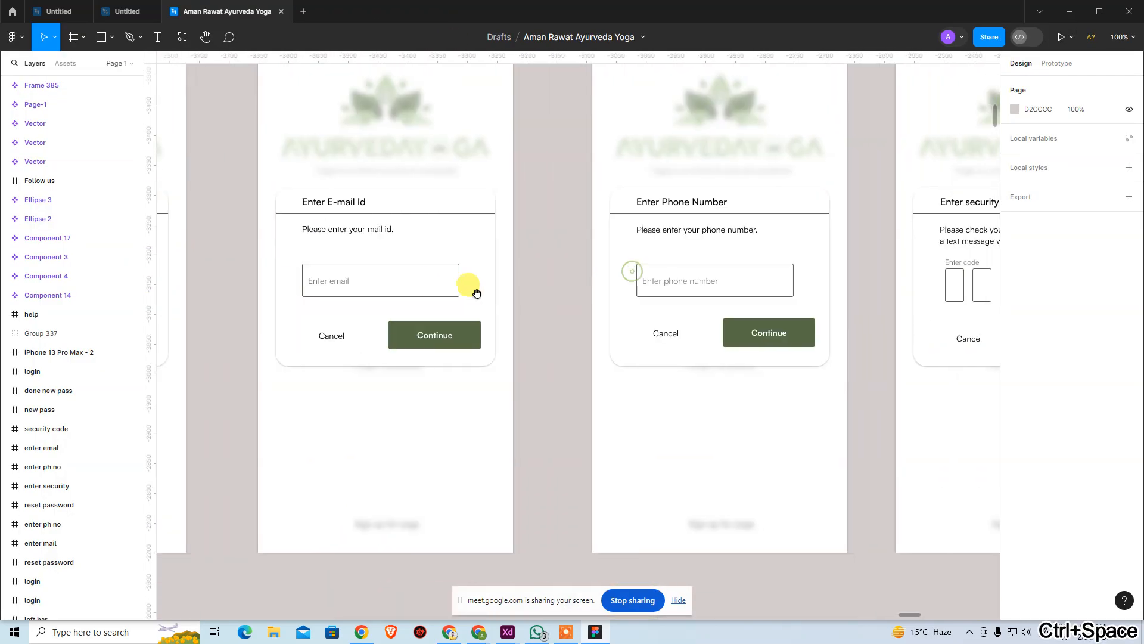
pyautogui.hscroll(20, 476, 291)
pyautogui.hscroll(15, 535, 313)
pyautogui.scroll(5, 440, 401)
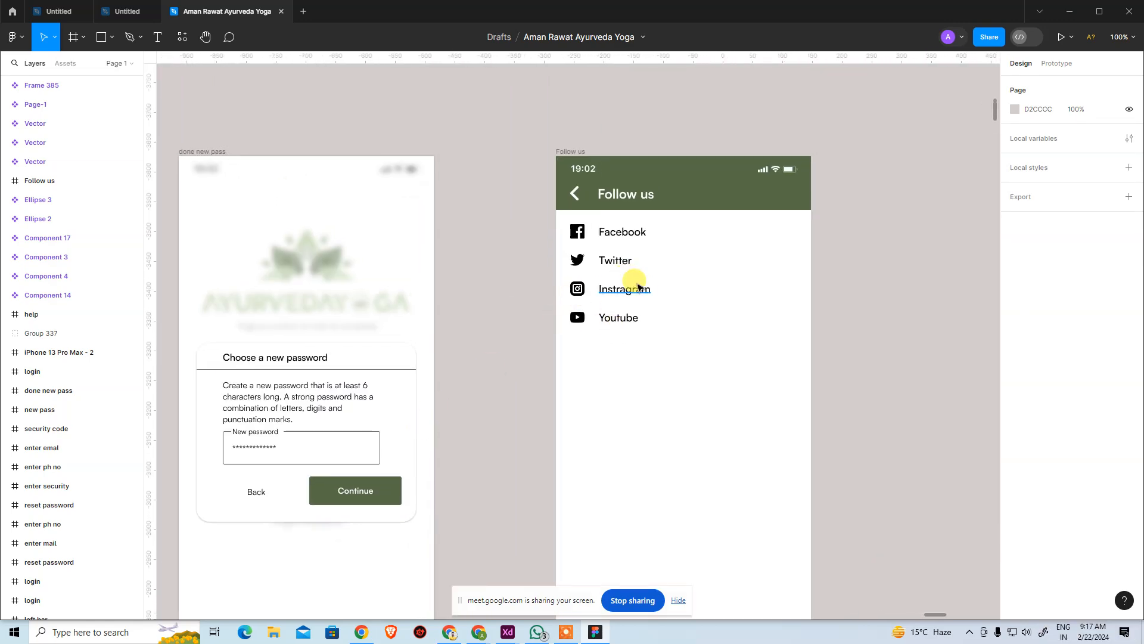
pyautogui.scroll(-10, 633, 288)
# Examine the home, Explore, Asanas, Profile, help, logout and about us frames on the design canvas
pyautogui.keyDown('ctrl'); pyautogui.click(656, 112); pyautogui.keyUp('ctrl')
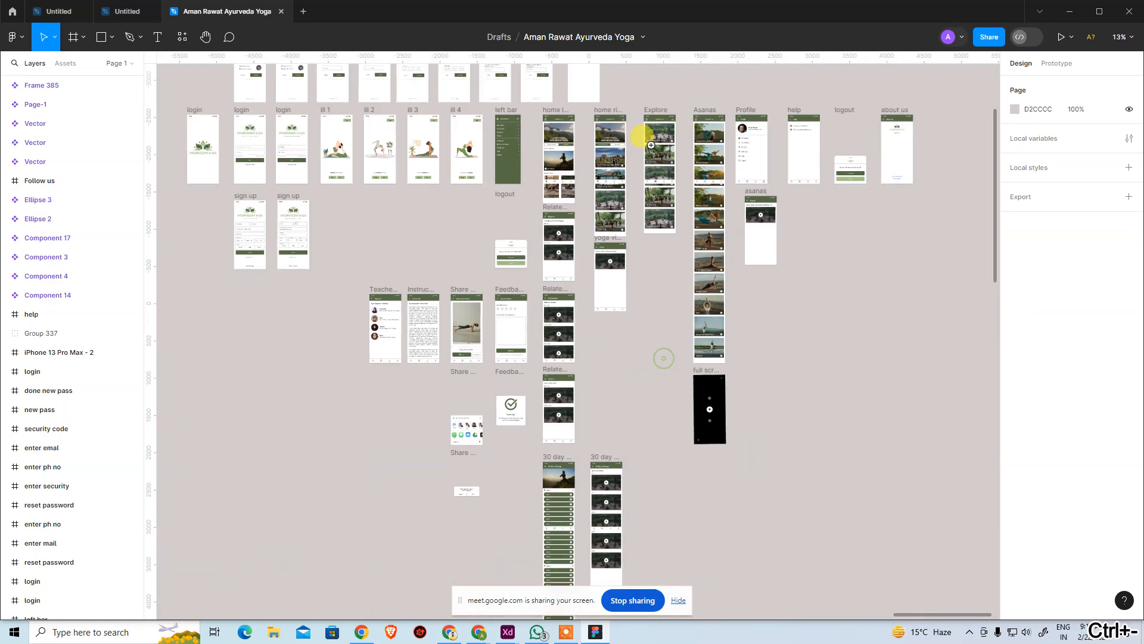
pyautogui.keyDown('ctrl'); pyautogui.click(621, 160); pyautogui.keyUp('ctrl')
pyautogui.keyDown('ctrl'); pyautogui.click(622, 159); pyautogui.keyUp('ctrl')
pyautogui.scroll(3, 525, 294)
pyautogui.hscroll(5, 525, 294)
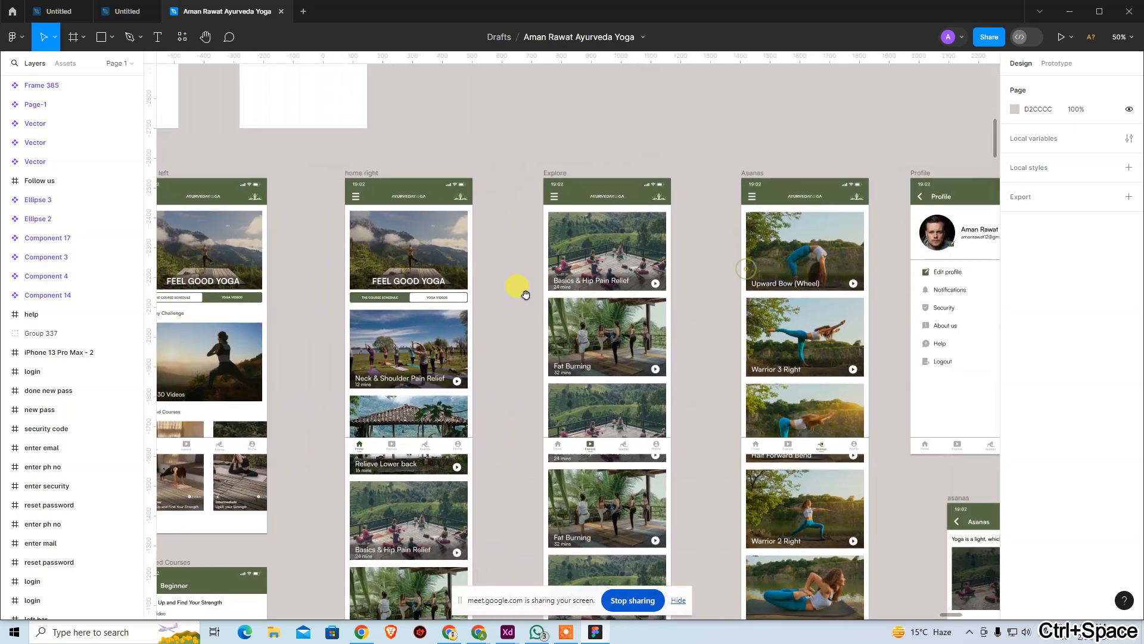
pyautogui.hscroll(10, 633, 386)
pyautogui.scroll(-5, 633, 386)
pyautogui.scroll(3, 447, 429)
pyautogui.scroll(-2, 453, 298)
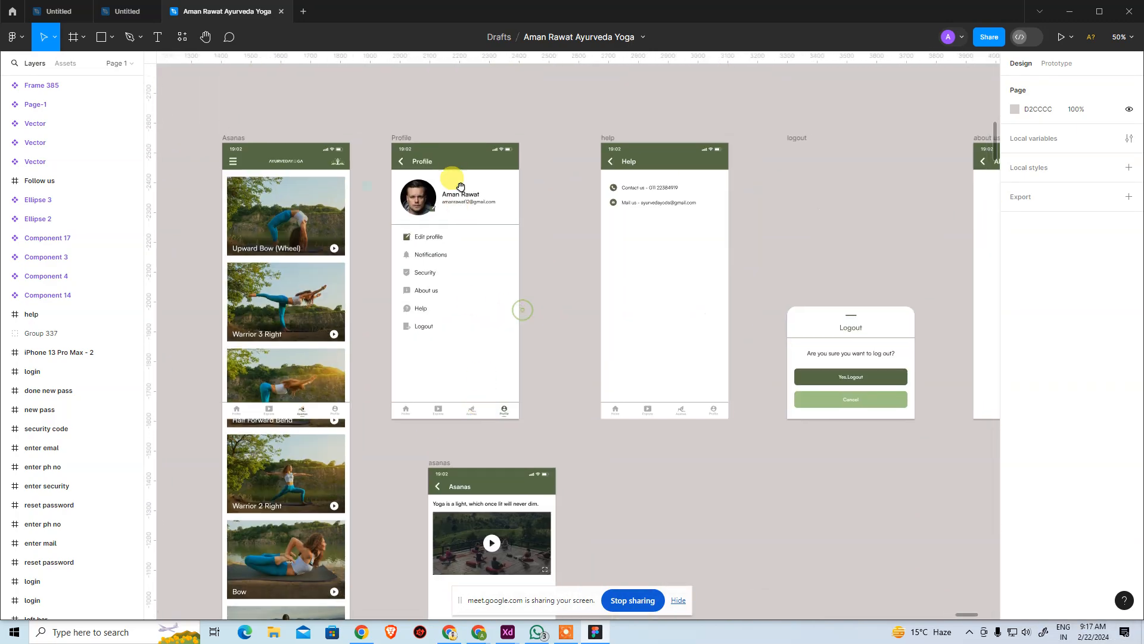
pyautogui.hscroll(7, 599, 326)
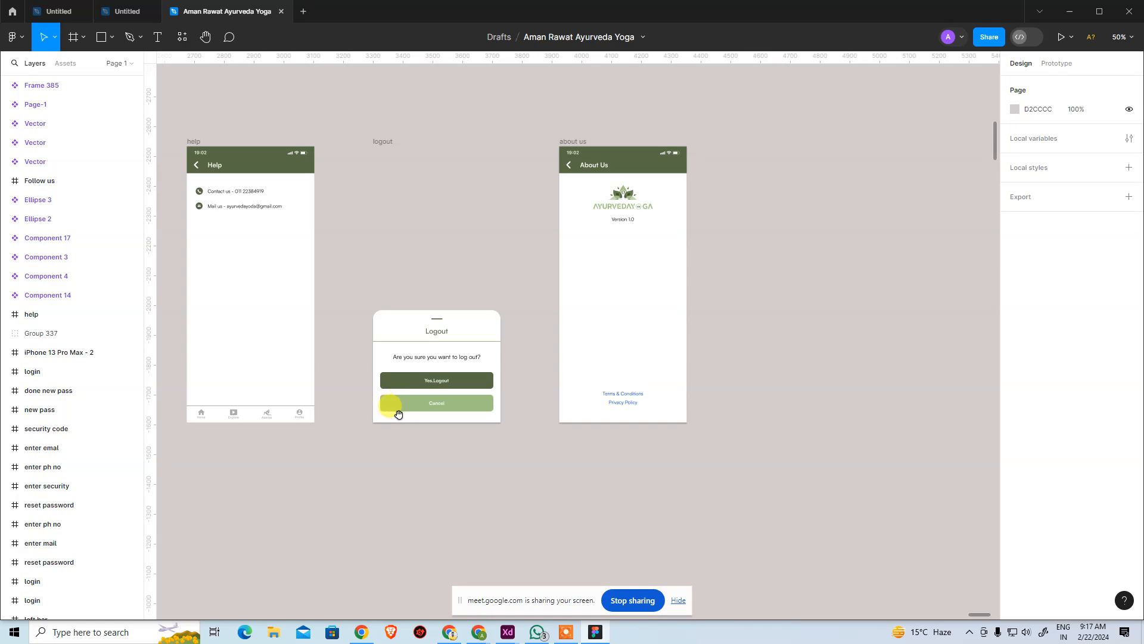
# Examine the Related Courses, Feedback, sharing and 30 Day challenge frames lower on the canvas
pyautogui.hscroll(-6, 821, 248)
pyautogui.scroll(-1, 821, 248)
pyautogui.hscroll(-10, 506, 455)
pyautogui.scroll(-10, 506, 455)
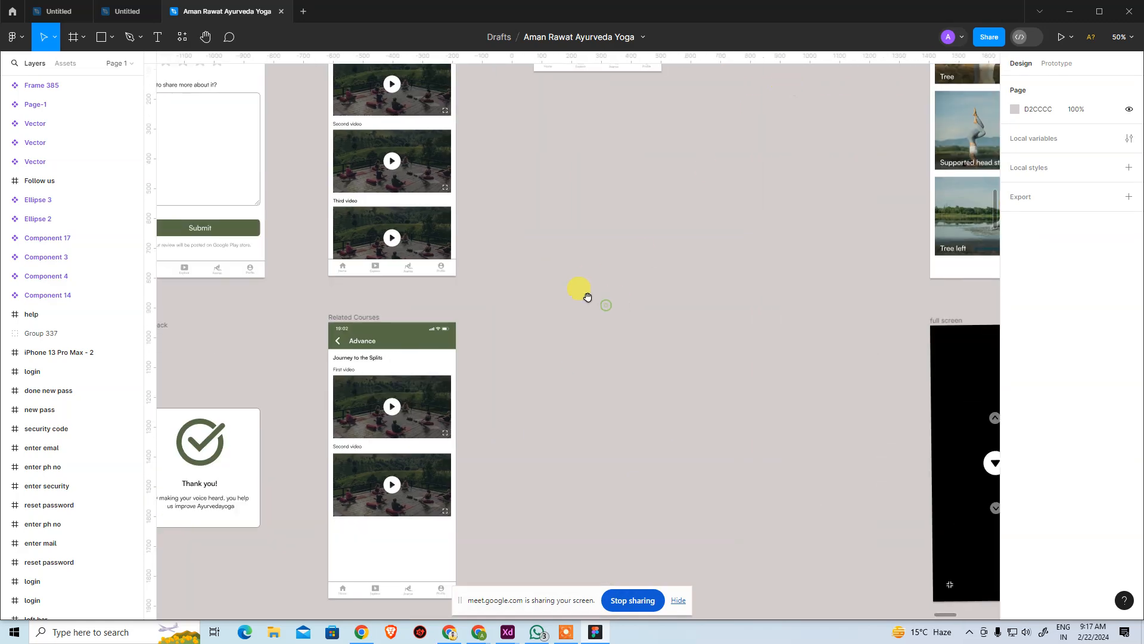
pyautogui.scroll(2, 735, 167)
pyautogui.hscroll(-2, 734, 167)
pyautogui.scroll(-12, 658, 280)
pyautogui.hscroll(-2, 685, 232)
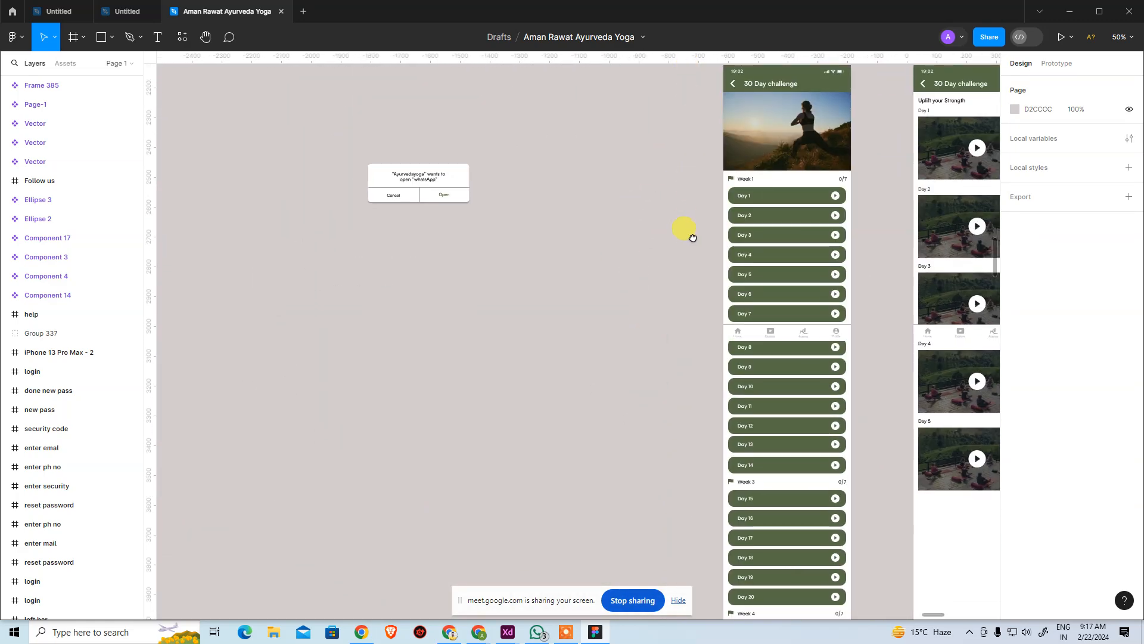
pyautogui.hscroll(8, 684, 233)
pyautogui.hscroll(2, 512, 259)
pyautogui.scroll(1, 549, 274)
# Look over the whole set of app frames and return to the row with the illustrations, left bar and home screens
pyautogui.keyDown('ctrl'); pyautogui.scroll(-10, 549, 274); pyautogui.keyUp('ctrl')
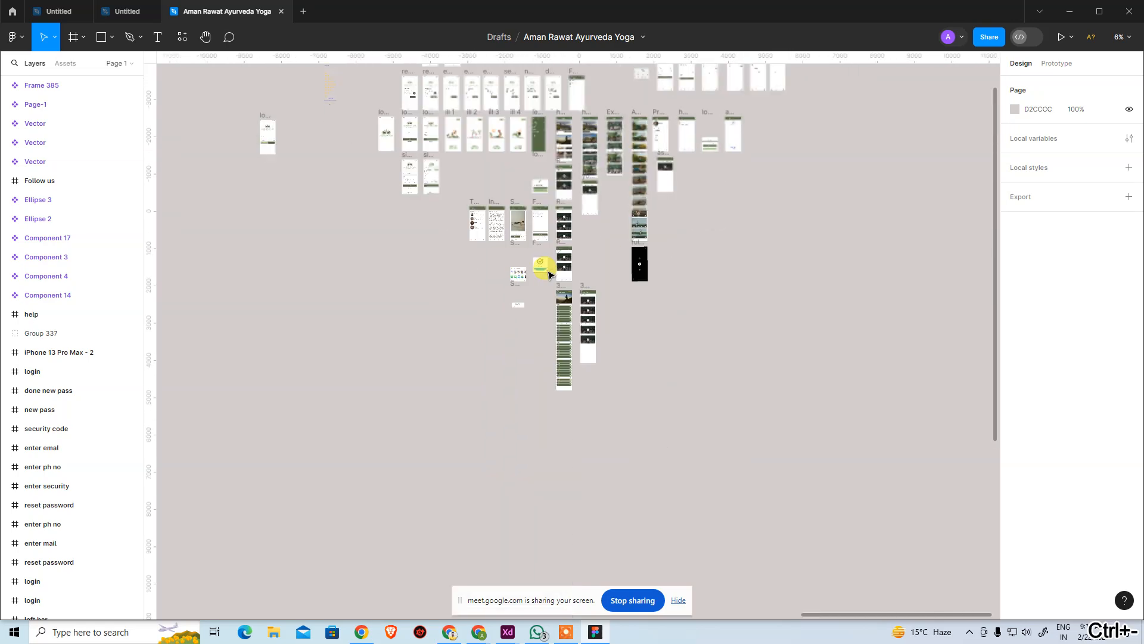
pyautogui.scroll(3, 822, 368)
pyautogui.keyDown('ctrl'); pyautogui.scroll(6, 631, 276); pyautogui.keyUp('ctrl')
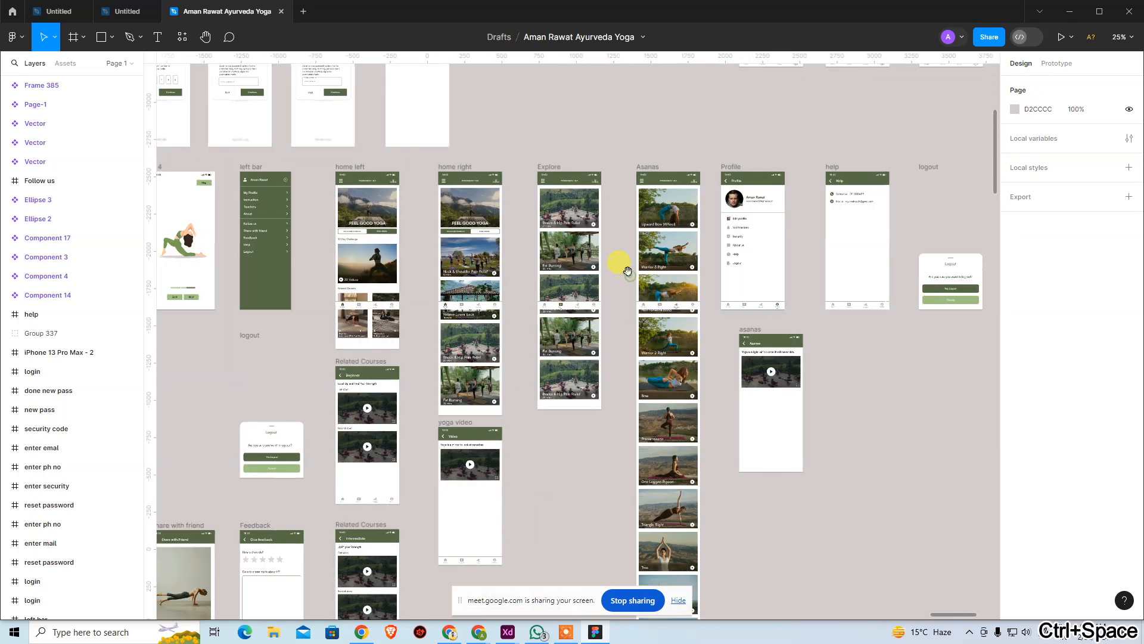
pyautogui.hscroll(-5, 685, 280)
pyautogui.scroll(2, 685, 280)
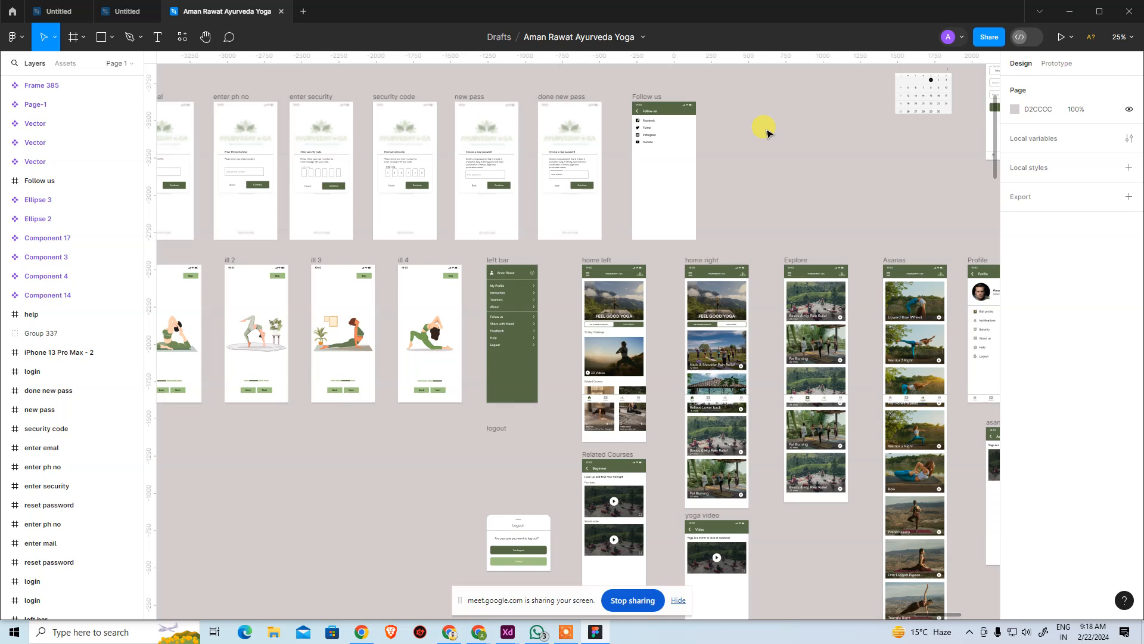
pyautogui.click(577, 630)
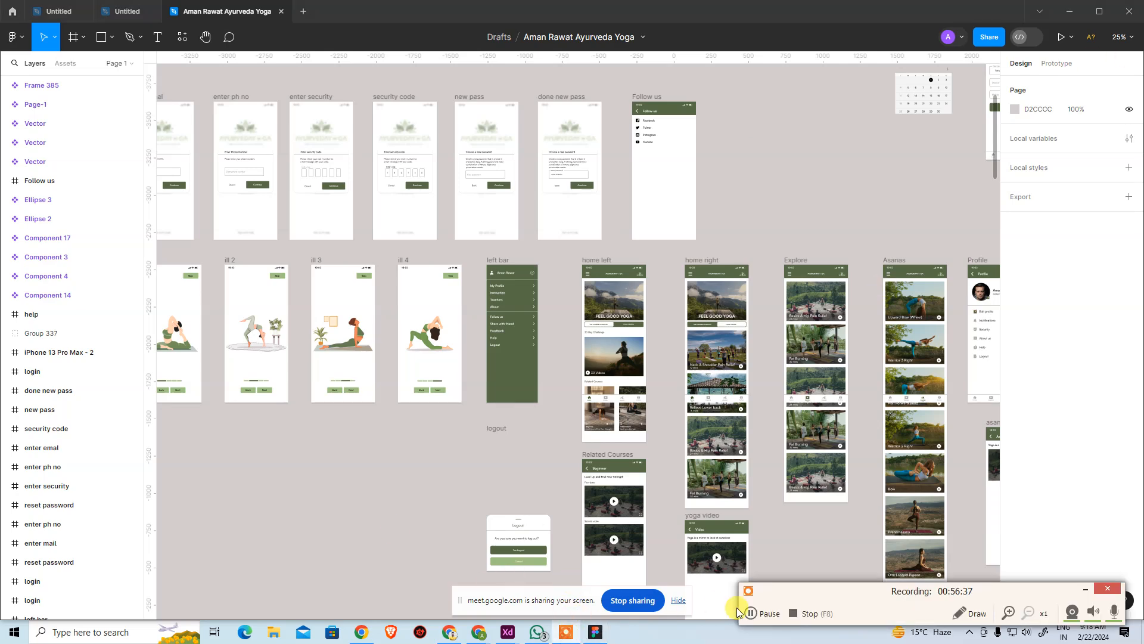
pyautogui.click(754, 620)
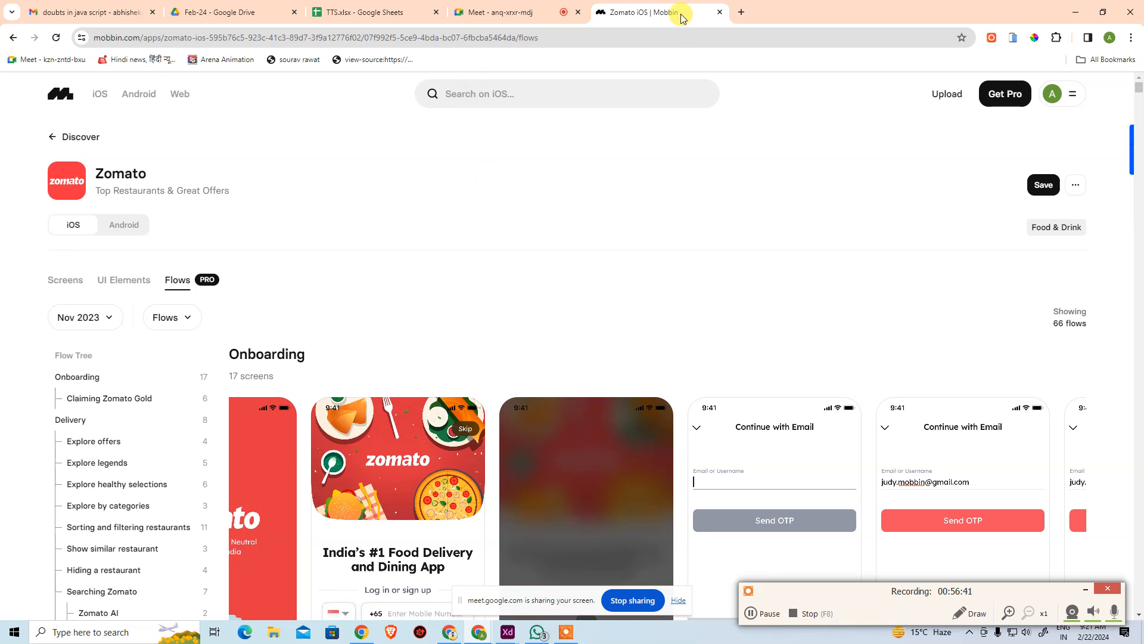
# In Chrome, close the Zomato flows page on Mobbin, leave the Google Meet call and close its page
pyautogui.click(720, 12)
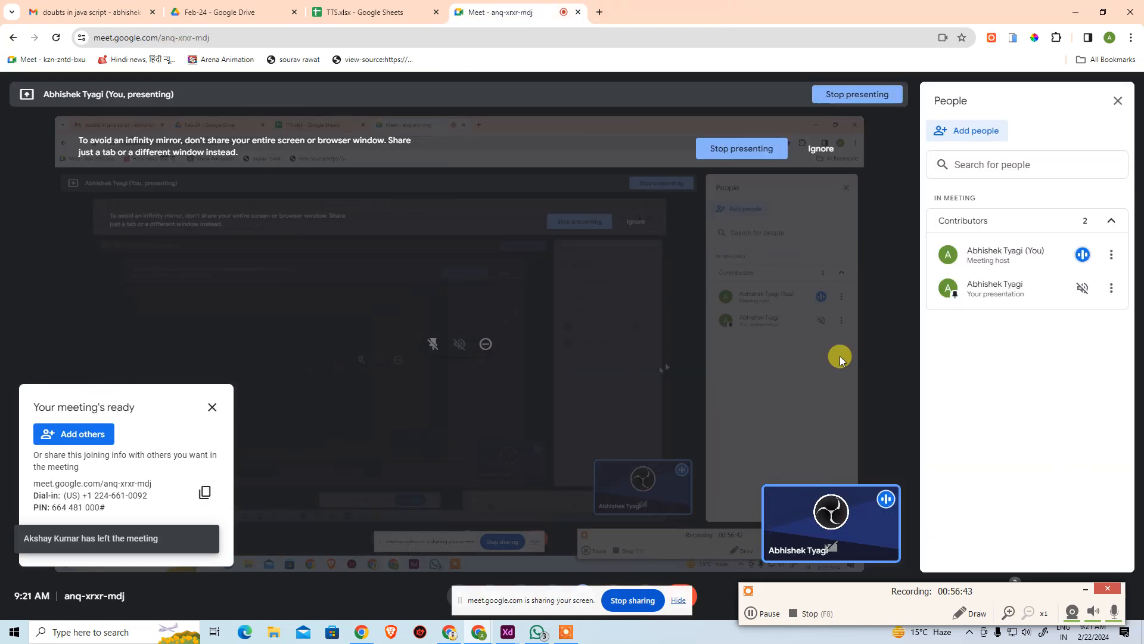
pyautogui.moveTo(1050, 582); pyautogui.dragTo(1069, 575)
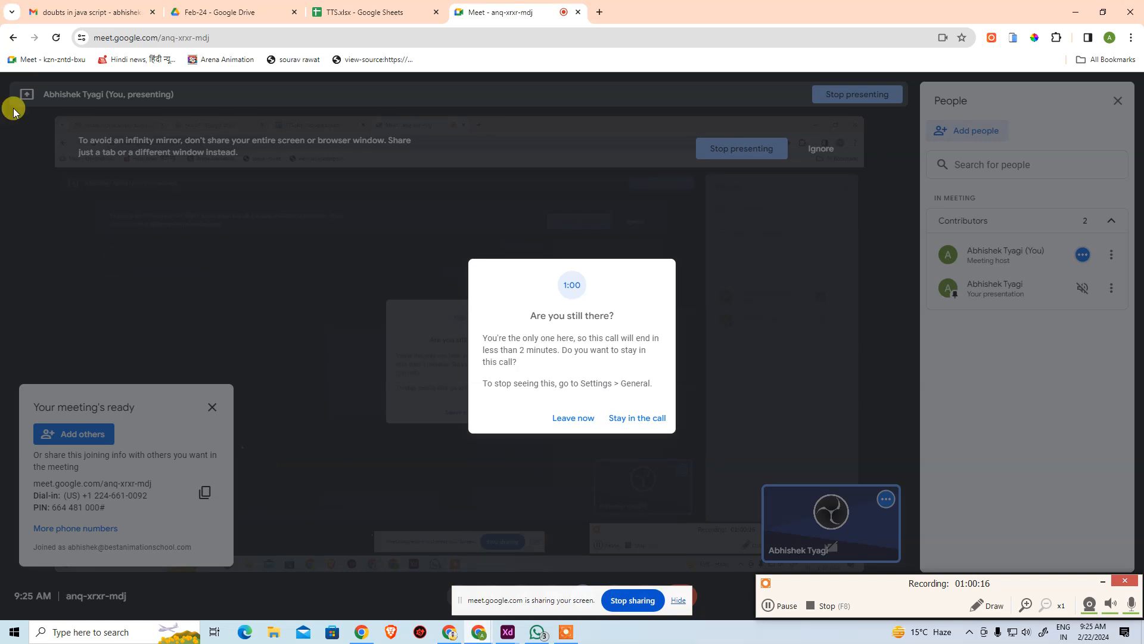
pyautogui.click(569, 419)
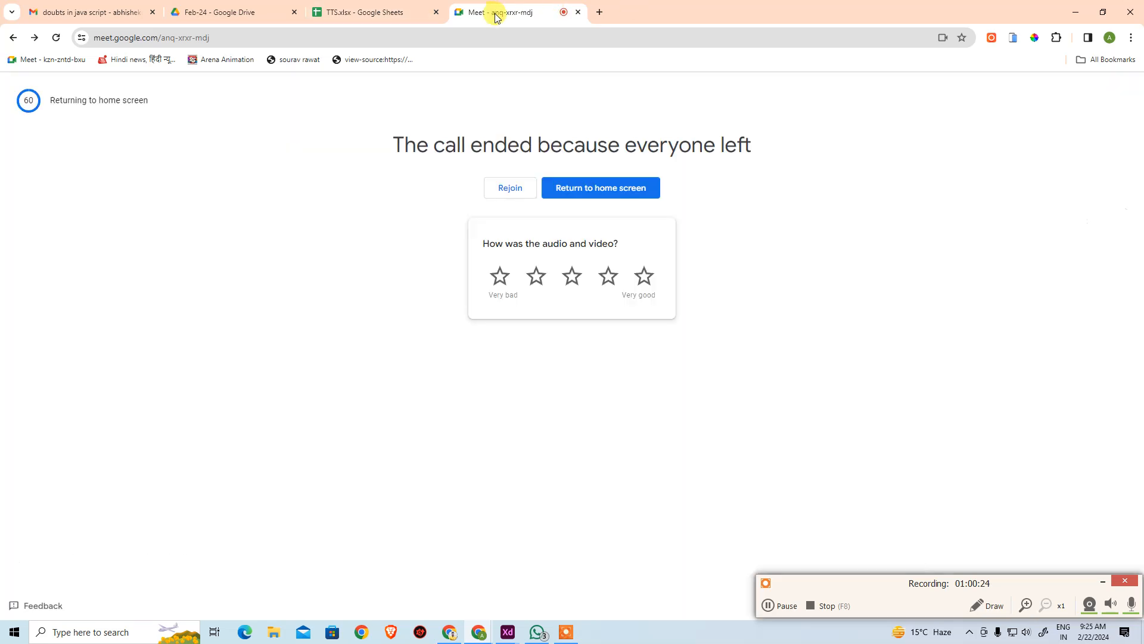
pyautogui.click(578, 12)
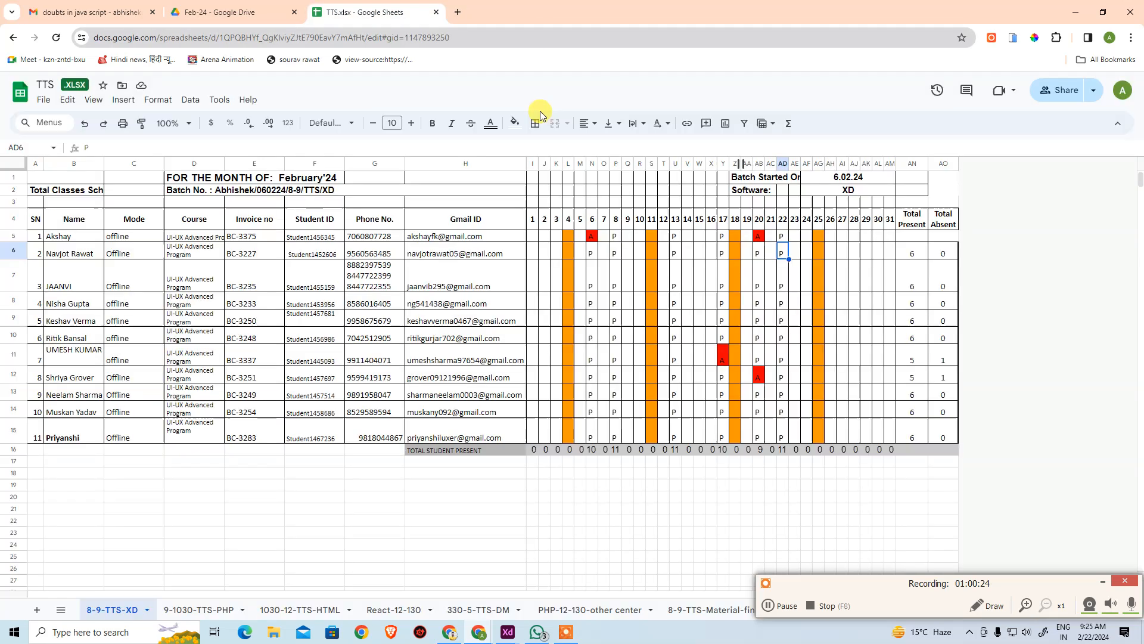
pyautogui.moveTo(978, 582); pyautogui.dragTo(981, 568)
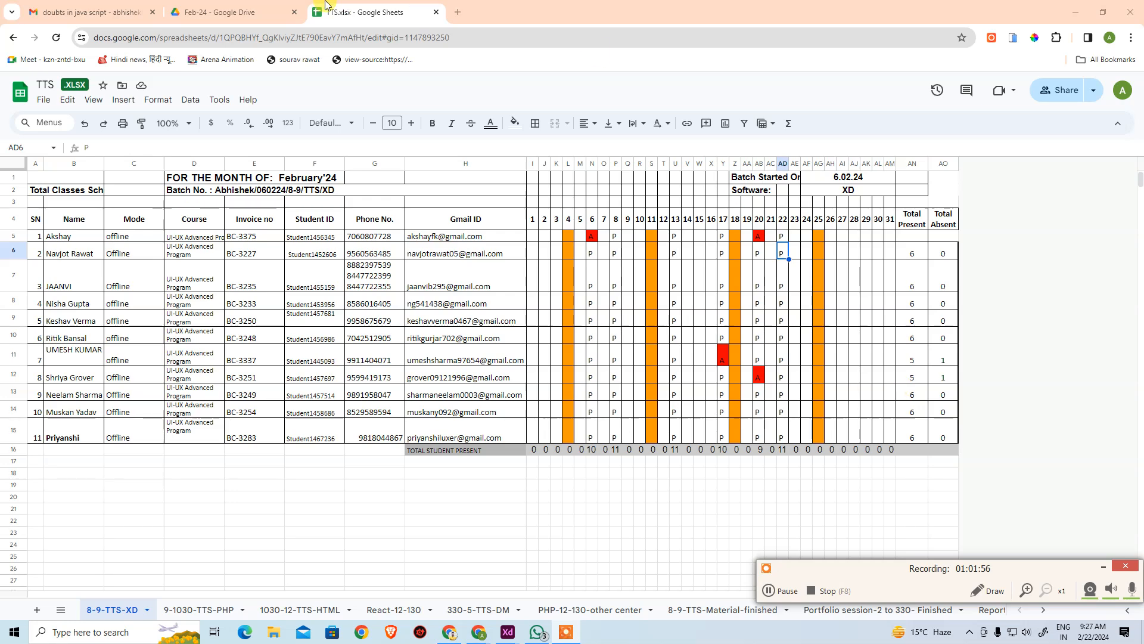
pyautogui.click(733, 498)
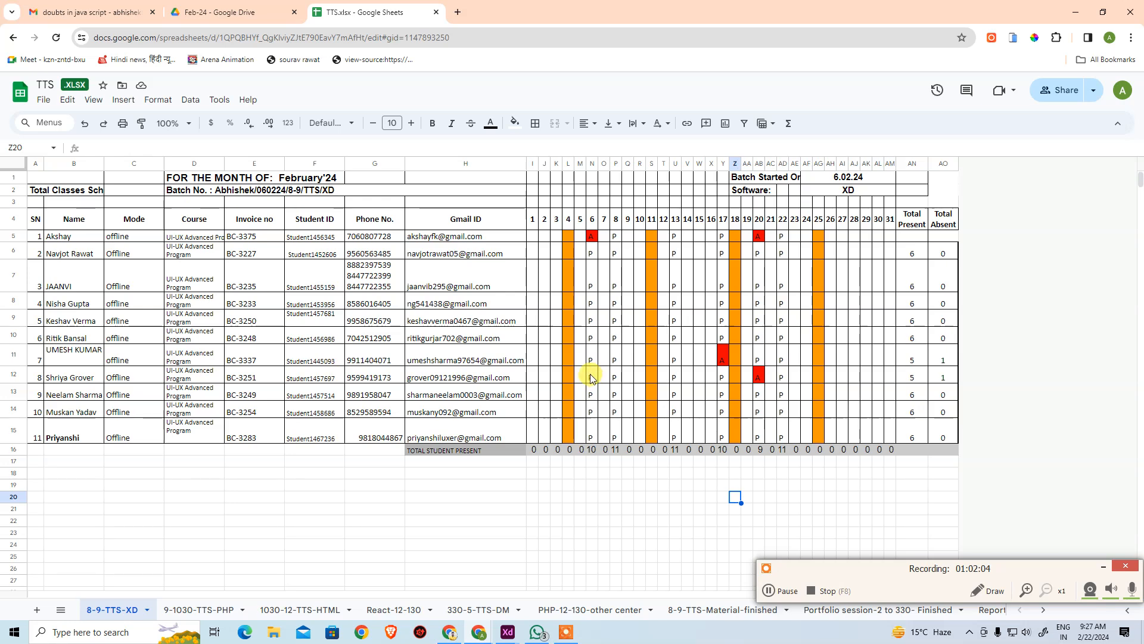
pyautogui.moveTo(992, 572); pyautogui.dragTo(992, 547)
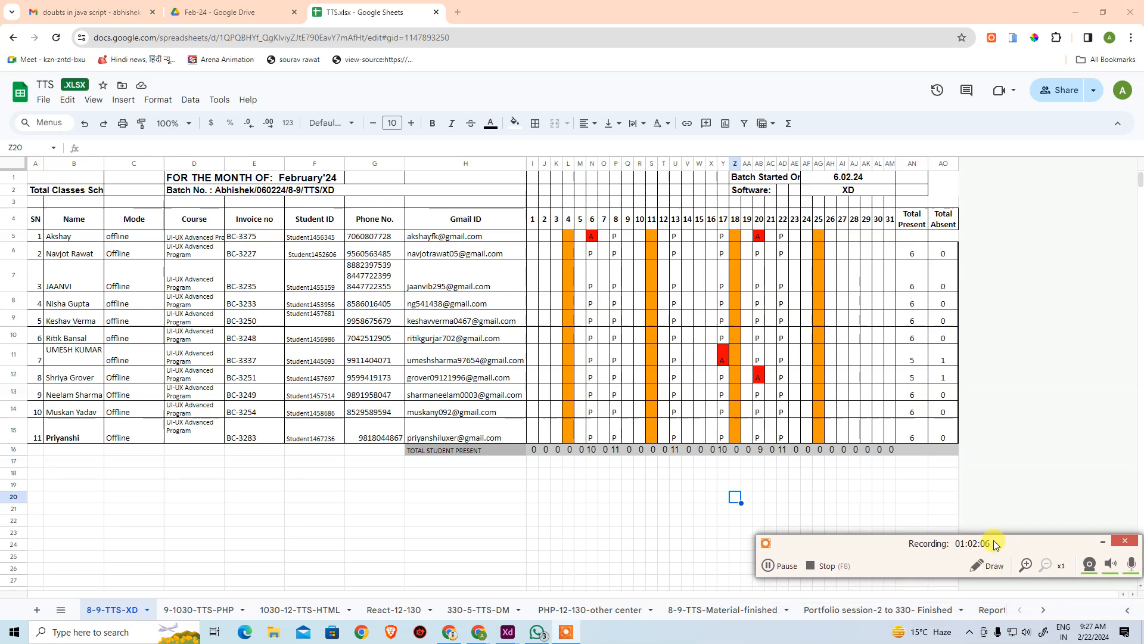